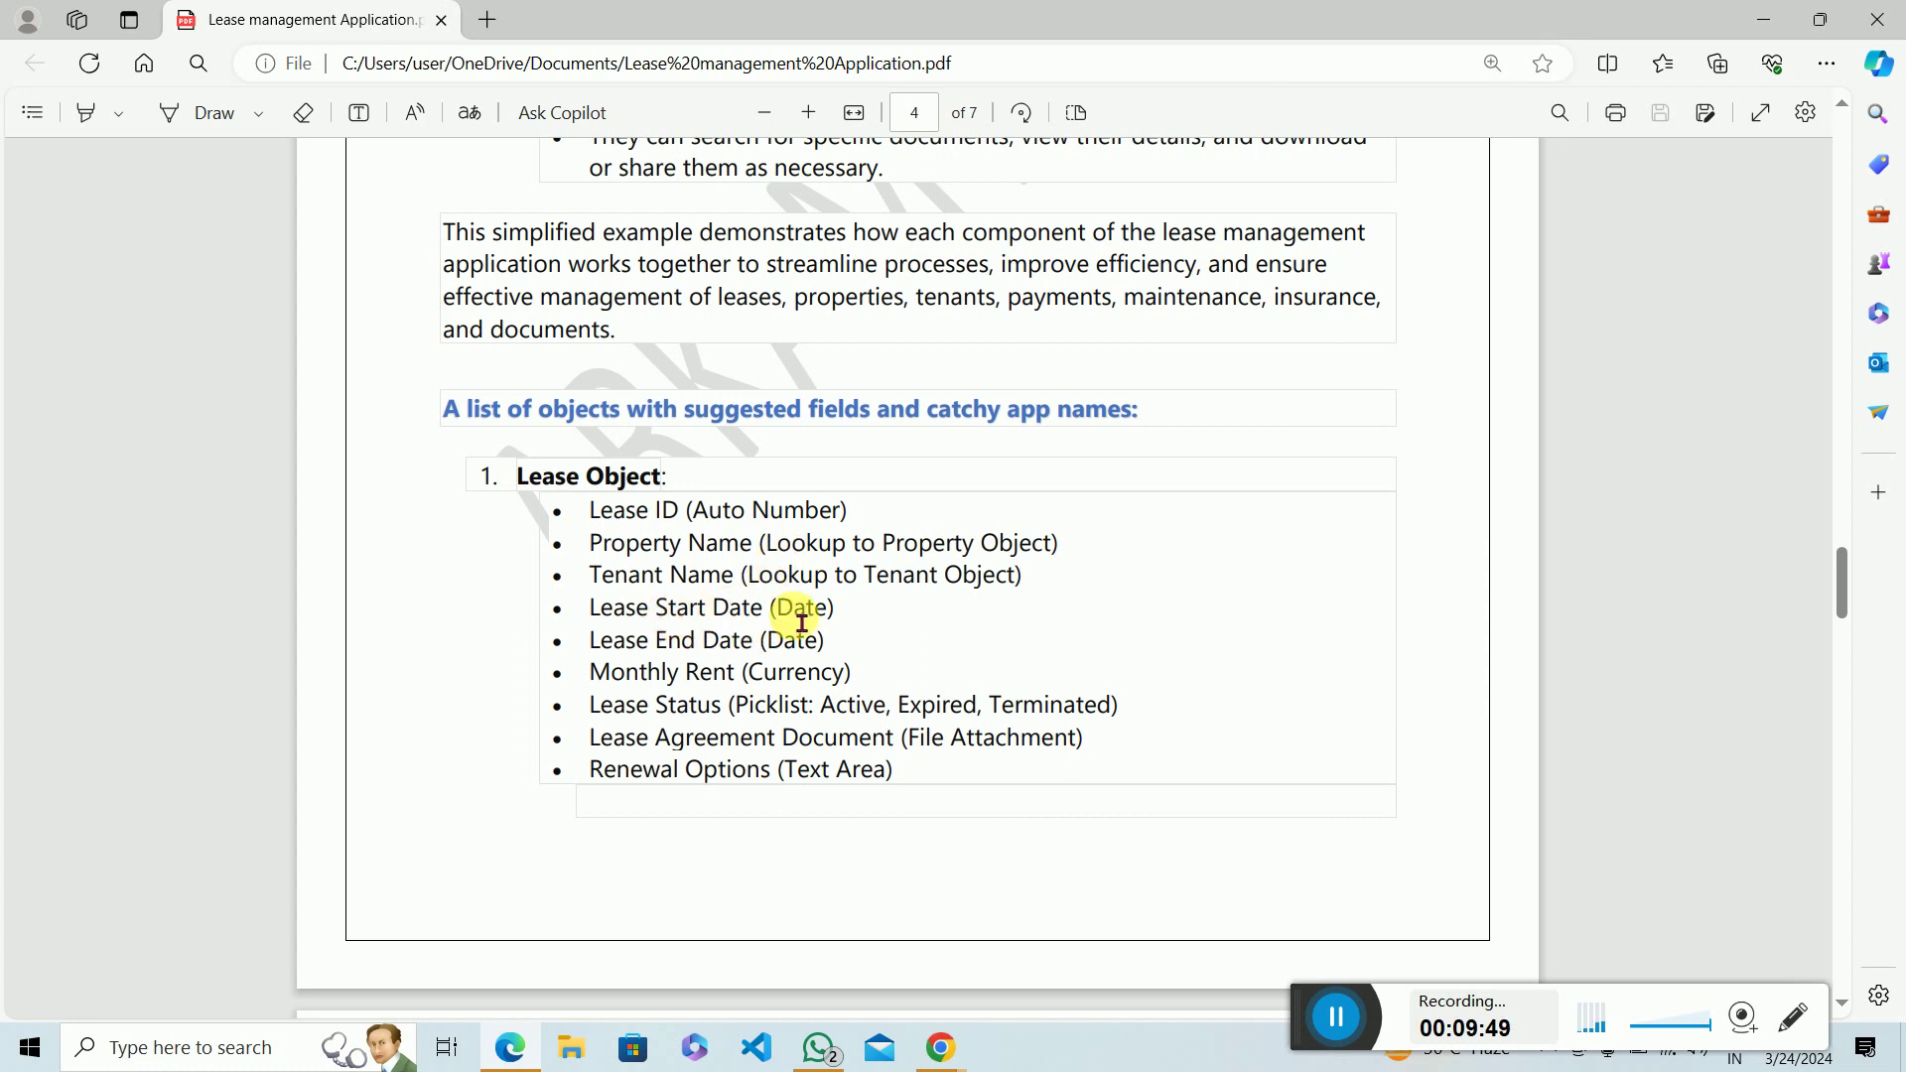
Step: Examine the Lease Object's suggested fields and data types in the PDF, including the dates, Monthly Rent, Lease Status and Lease Agreement Document
{"action": "left_click_drag", "start_coordinate": [780, 622], "coordinate": [830, 621]}
{"action": "left_click", "coordinate": [834, 623]}
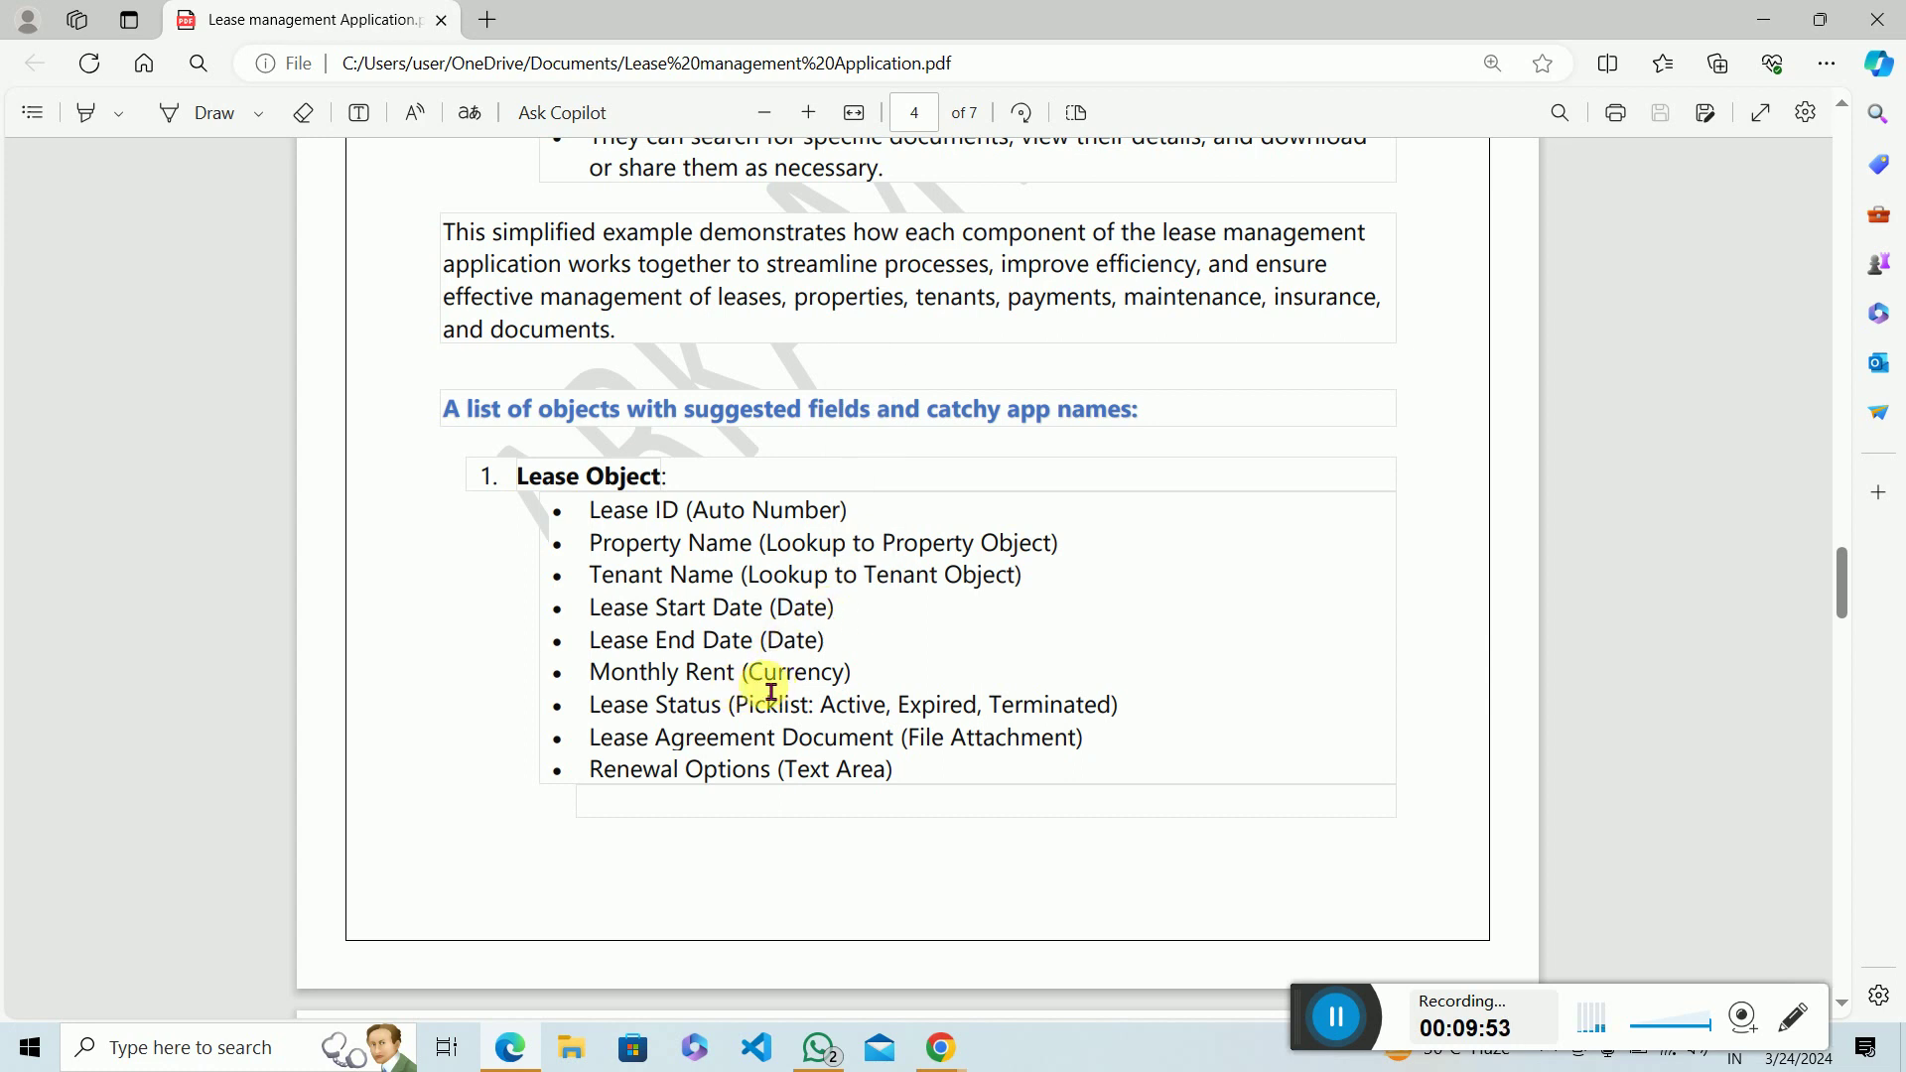
{"action": "left_click_drag", "start_coordinate": [751, 673], "coordinate": [846, 682]}
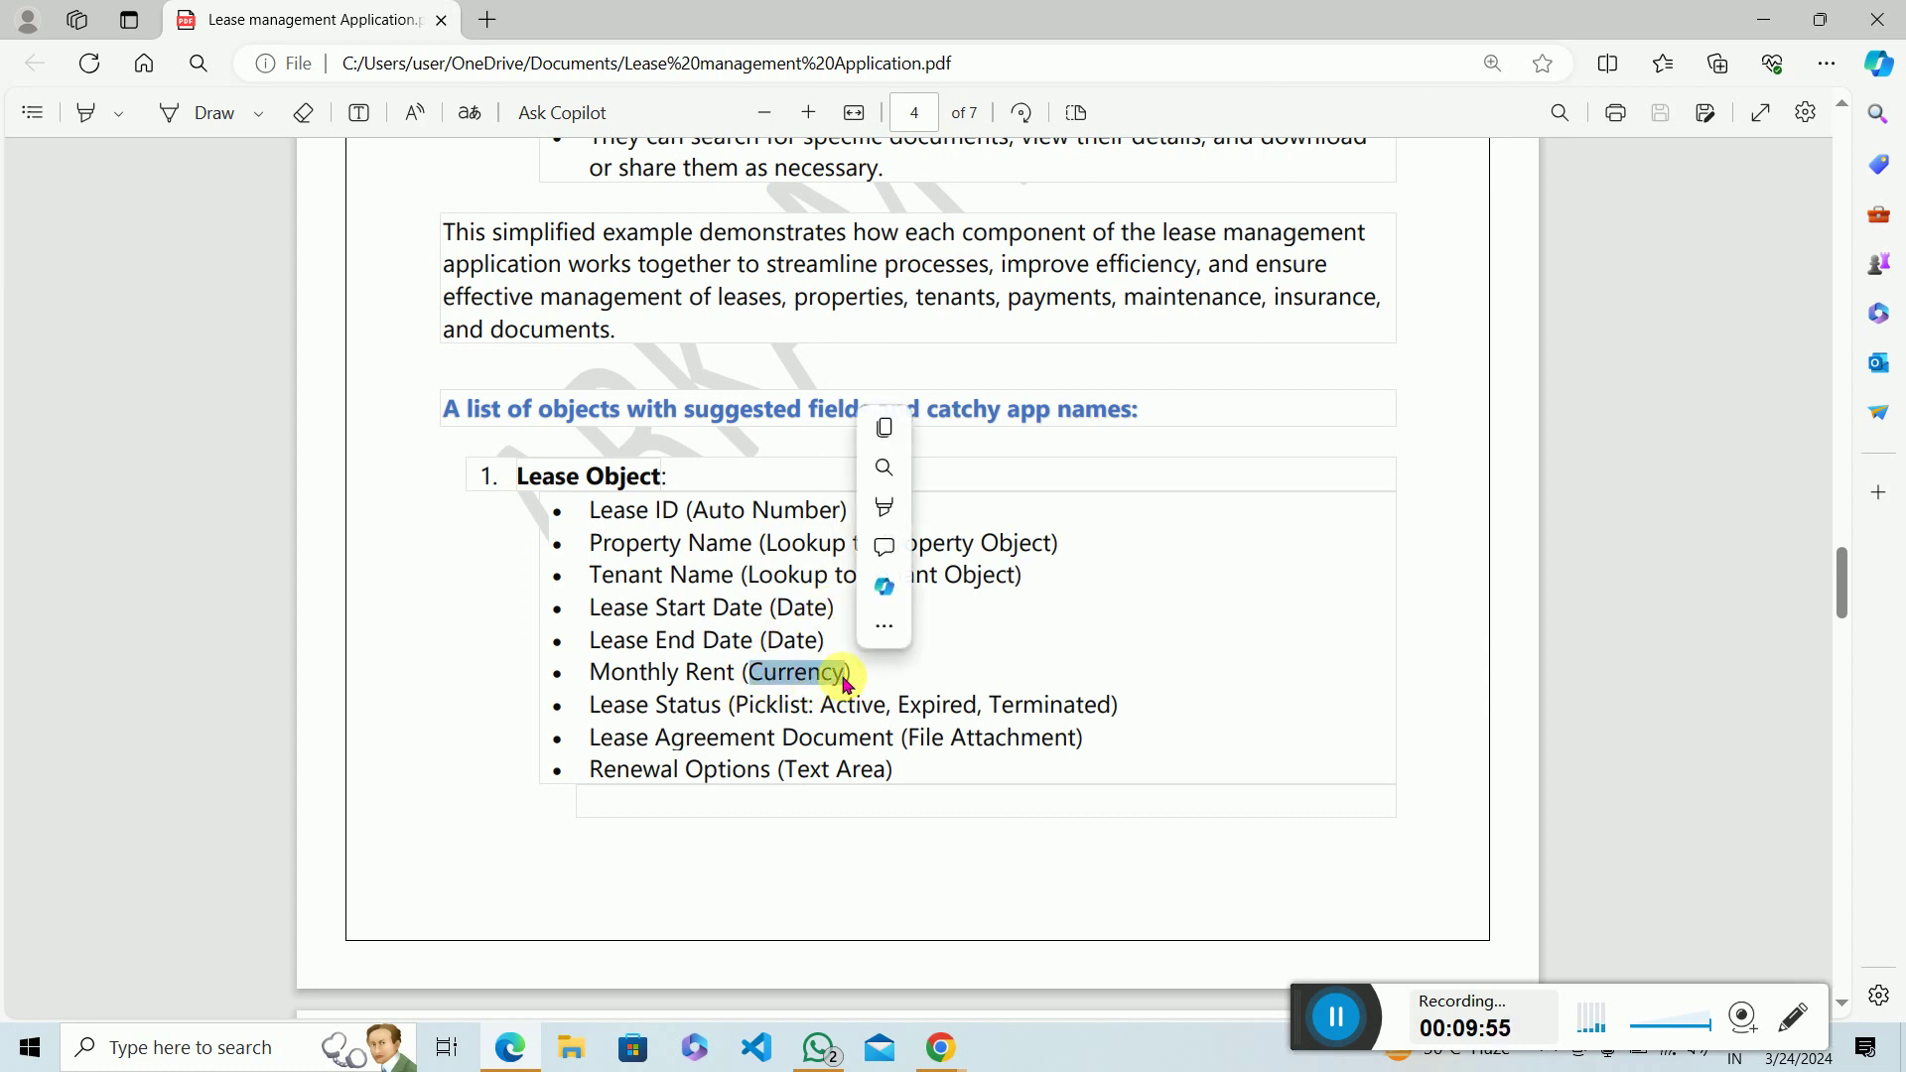
{"action": "left_click", "coordinate": [846, 683]}
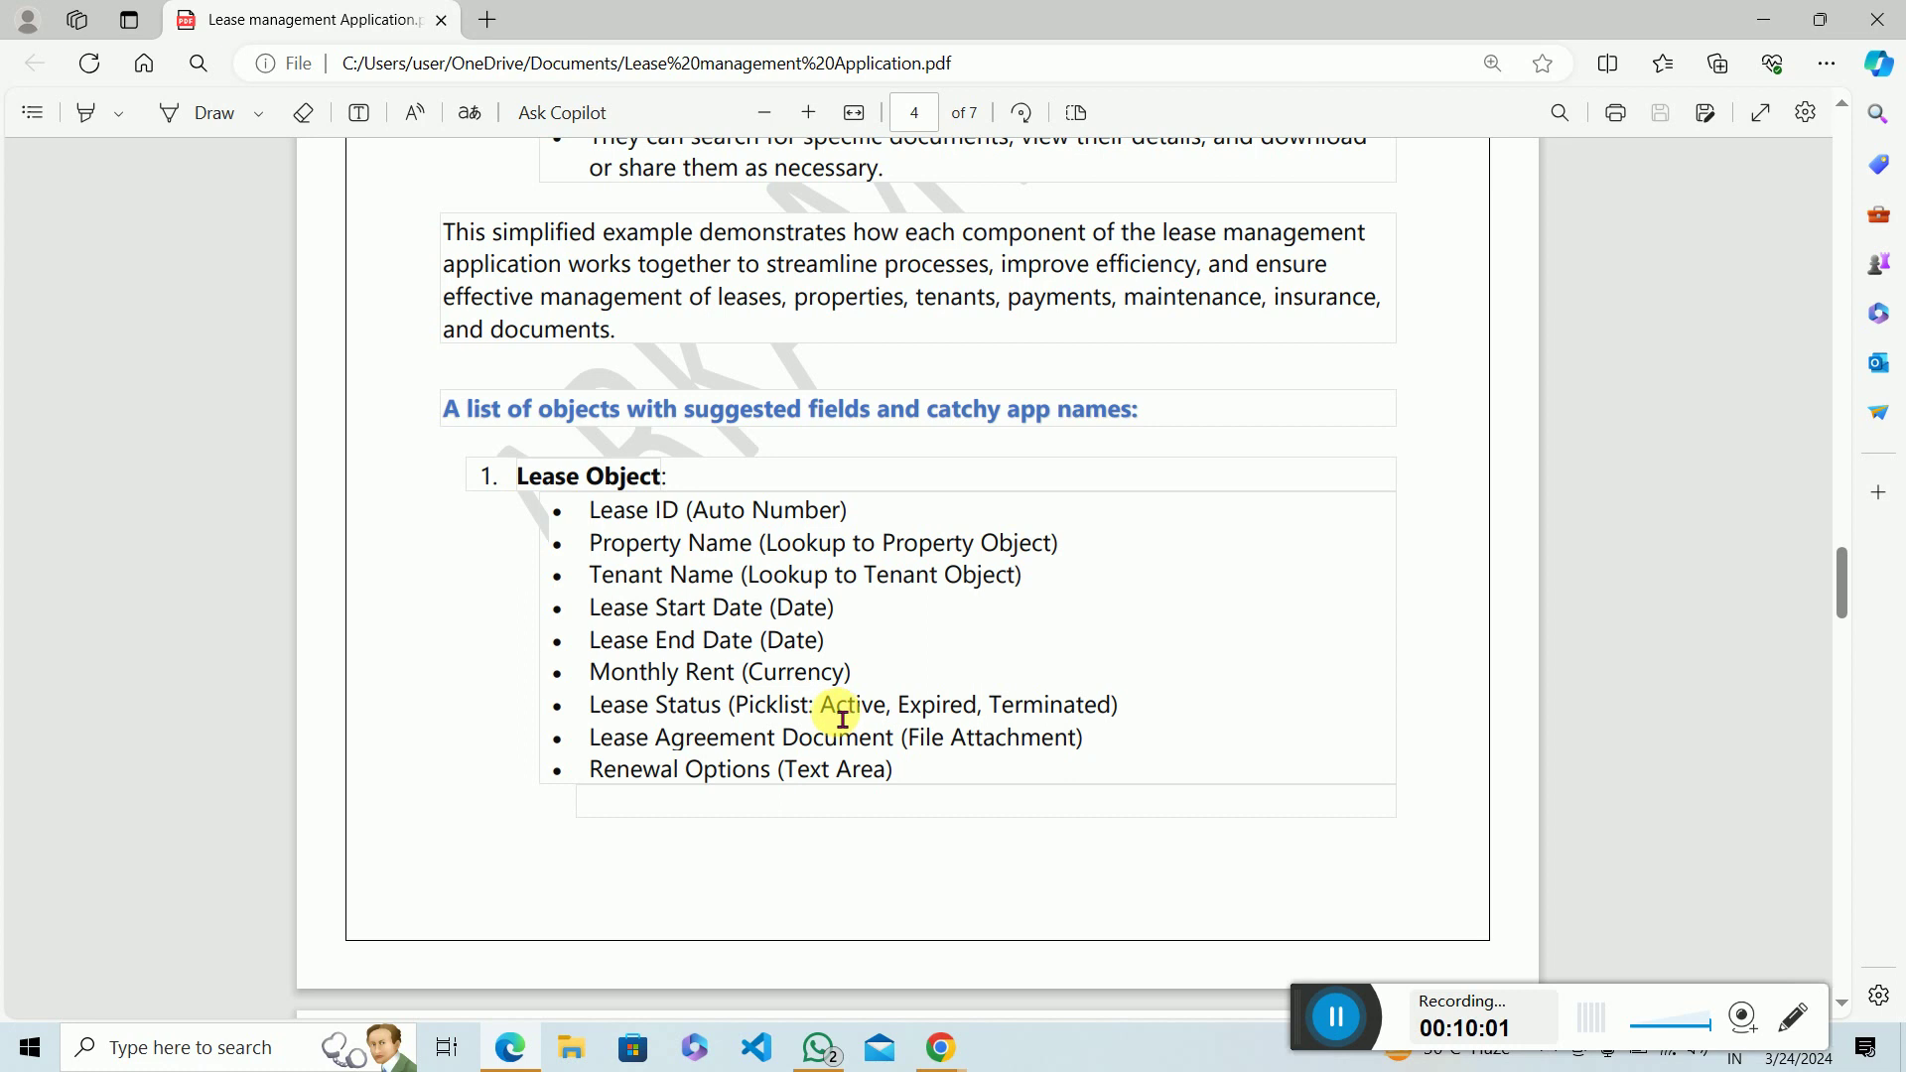
{"action": "left_click_drag", "start_coordinate": [815, 722], "coordinate": [897, 719]}
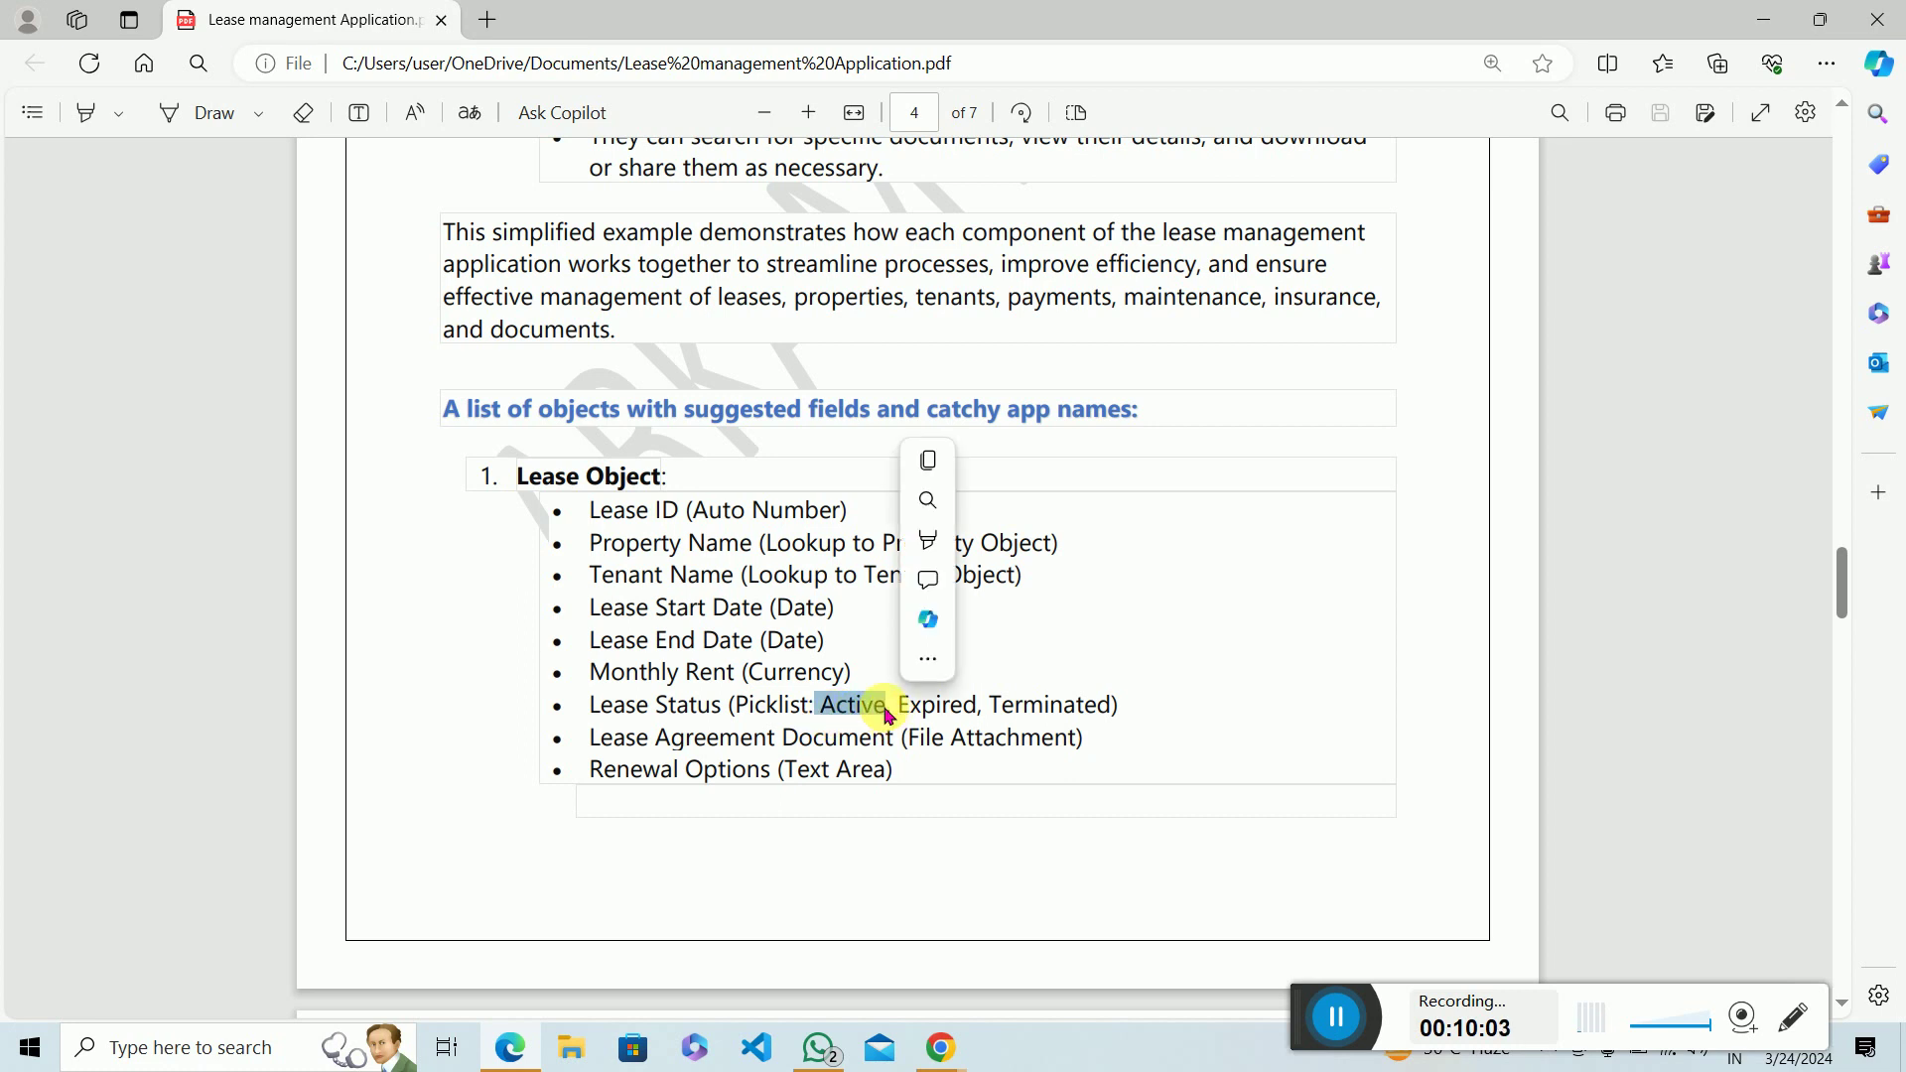
{"action": "double_click", "coordinate": [928, 727]}
{"action": "left_click_drag", "start_coordinate": [1000, 707], "coordinate": [1052, 715]}
{"action": "left_click", "coordinate": [1058, 717]}
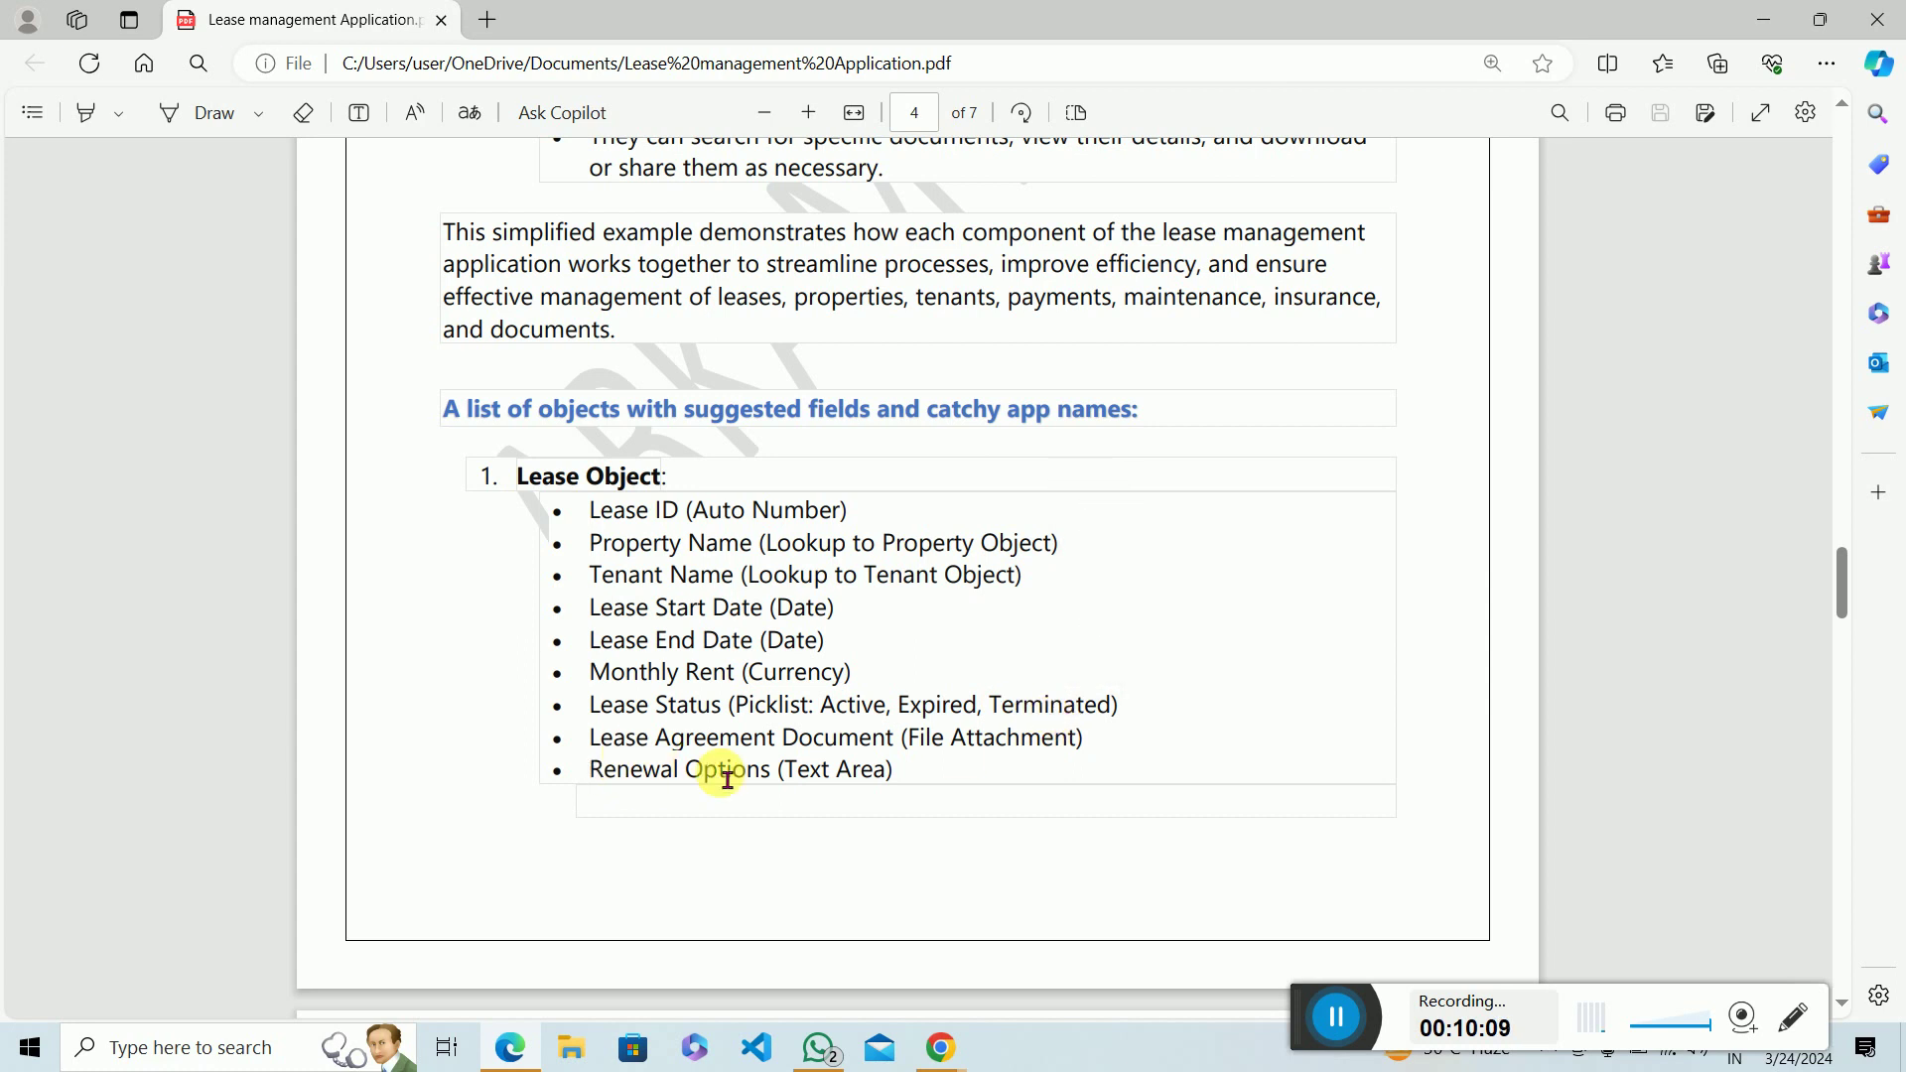
{"action": "left_click_drag", "start_coordinate": [922, 755], "coordinate": [1084, 755]}
{"action": "left_click", "coordinate": [1084, 755]}
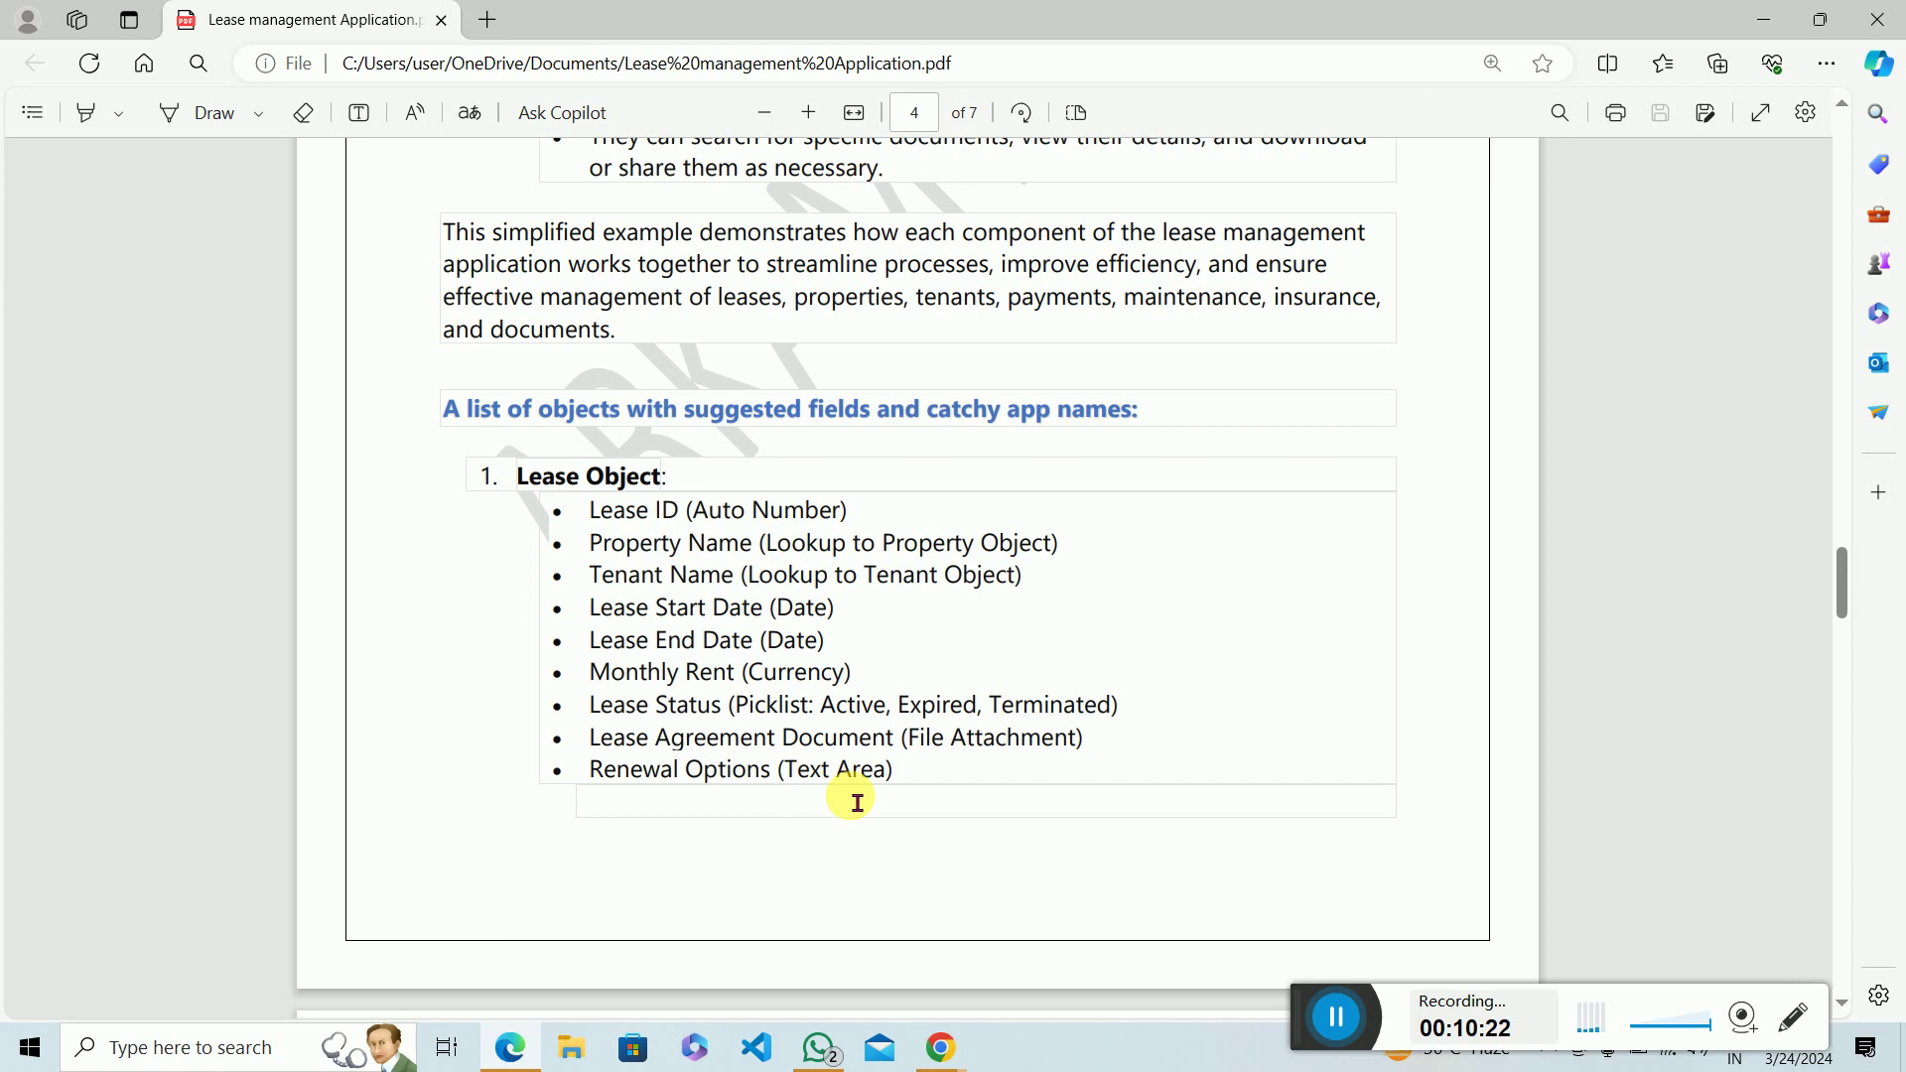
{"action": "scroll", "coordinate": [857, 802], "scroll_direction": "down", "scroll_amount": 1}
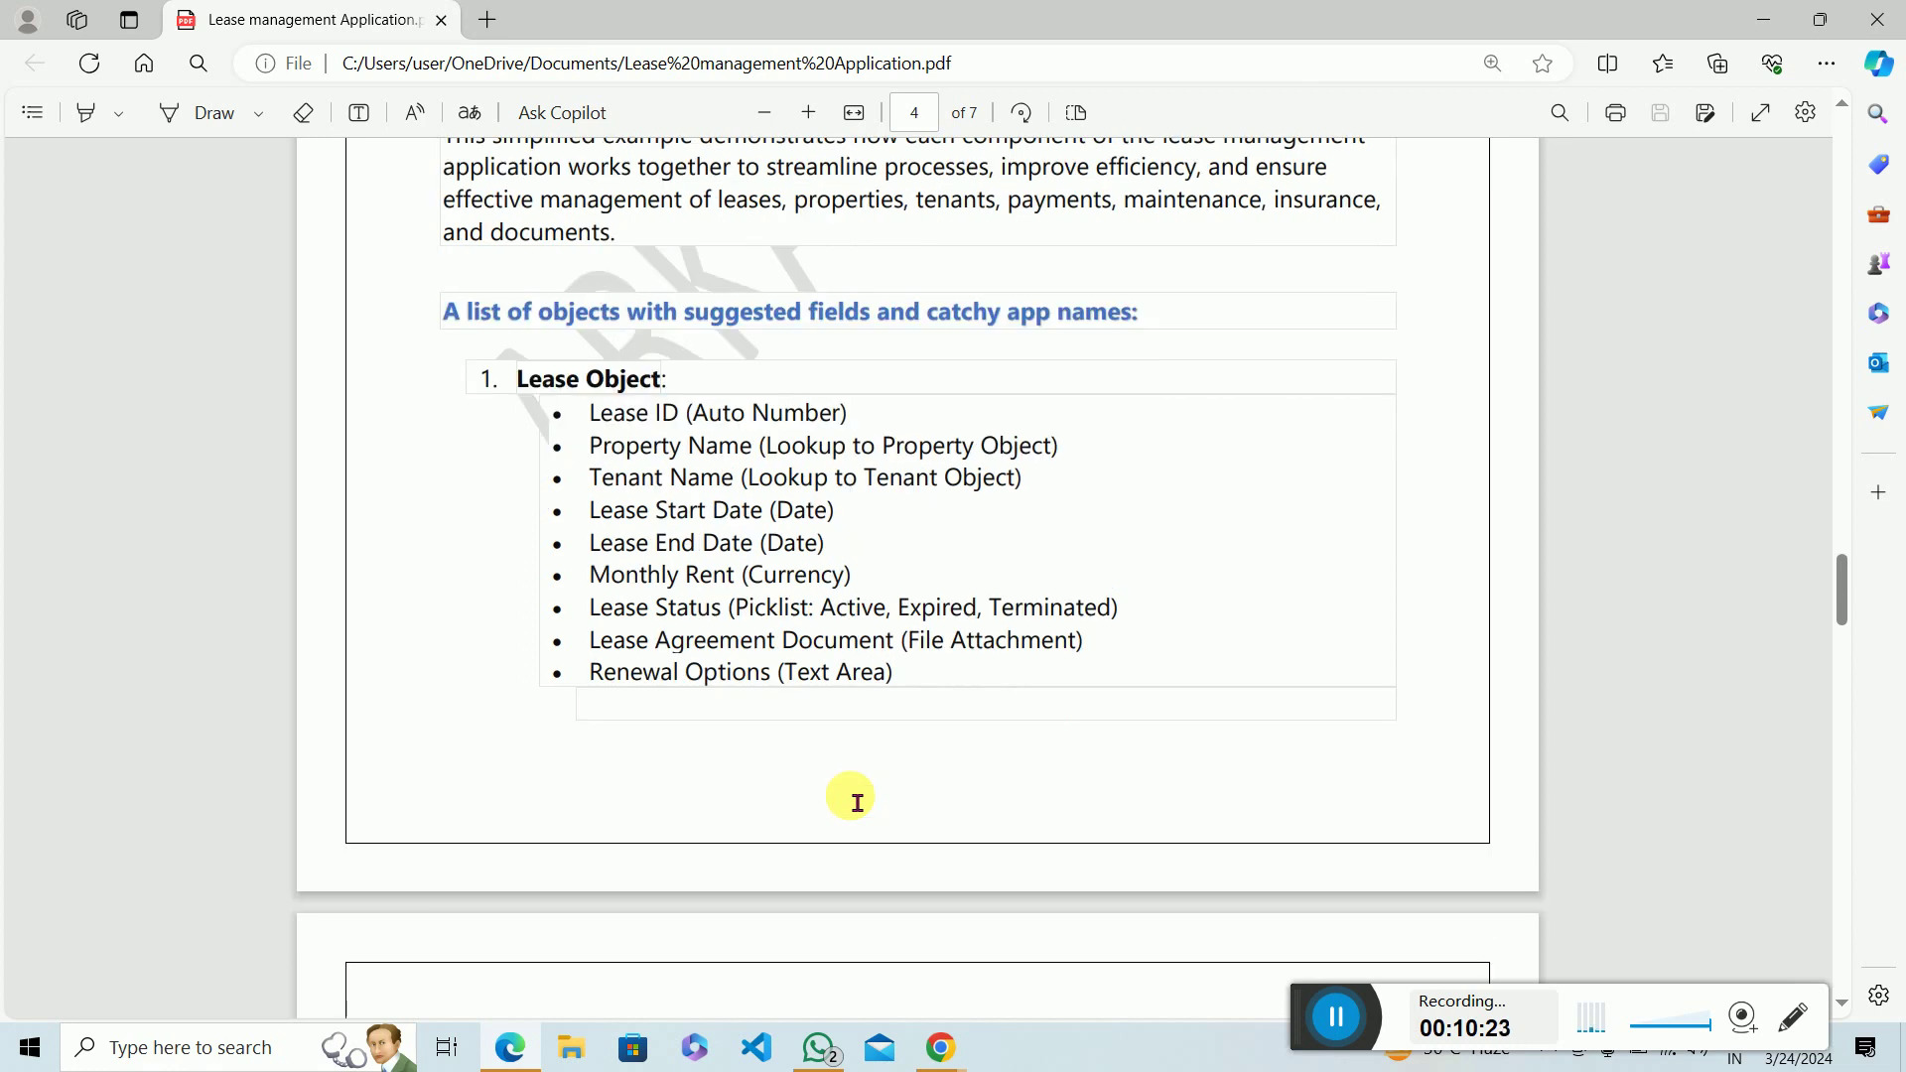
{"action": "scroll", "coordinate": [856, 802], "scroll_direction": "up", "scroll_amount": 1}
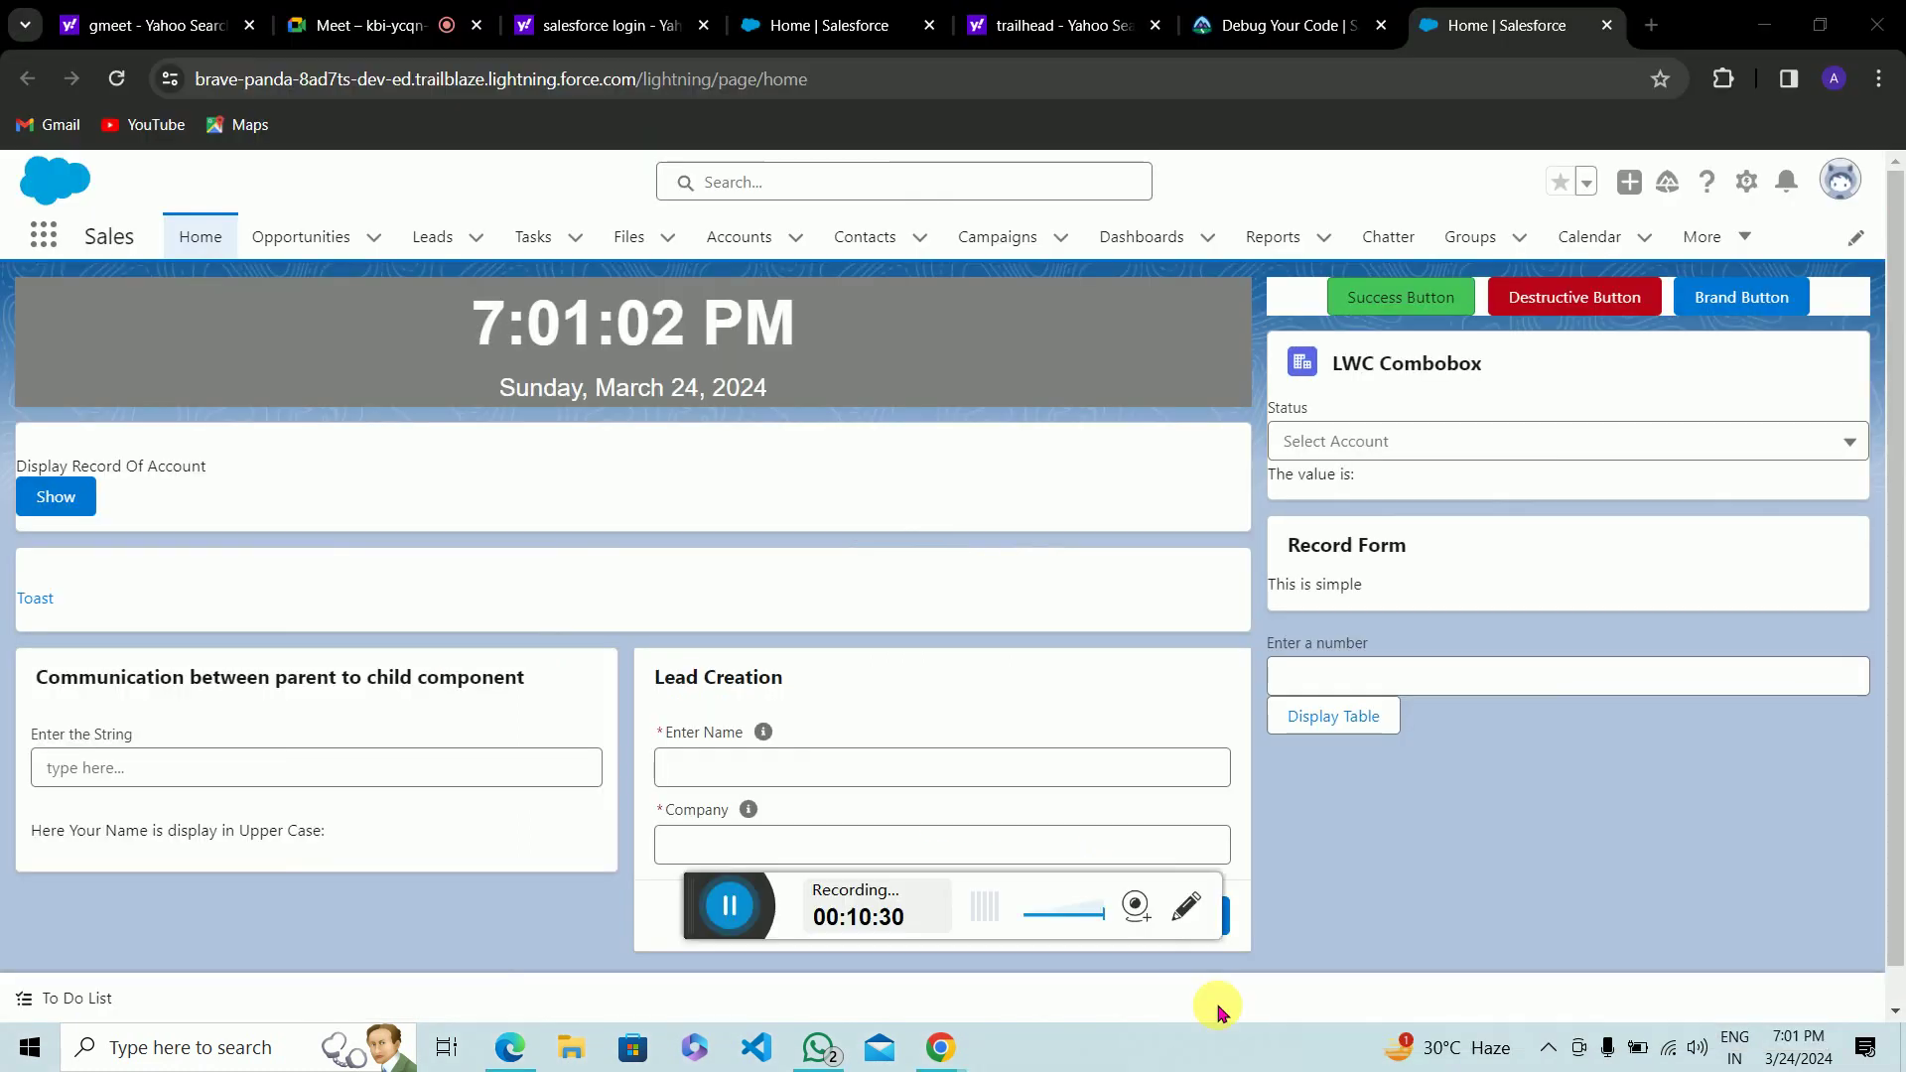
Step: Switch to Salesforce in Chrome and start a new custom object from the Object Manager in Setup
{"action": "key", "text": "alt+Tab"}
{"action": "left_click_drag", "start_coordinate": [702, 913], "coordinate": [1288, 1029]}
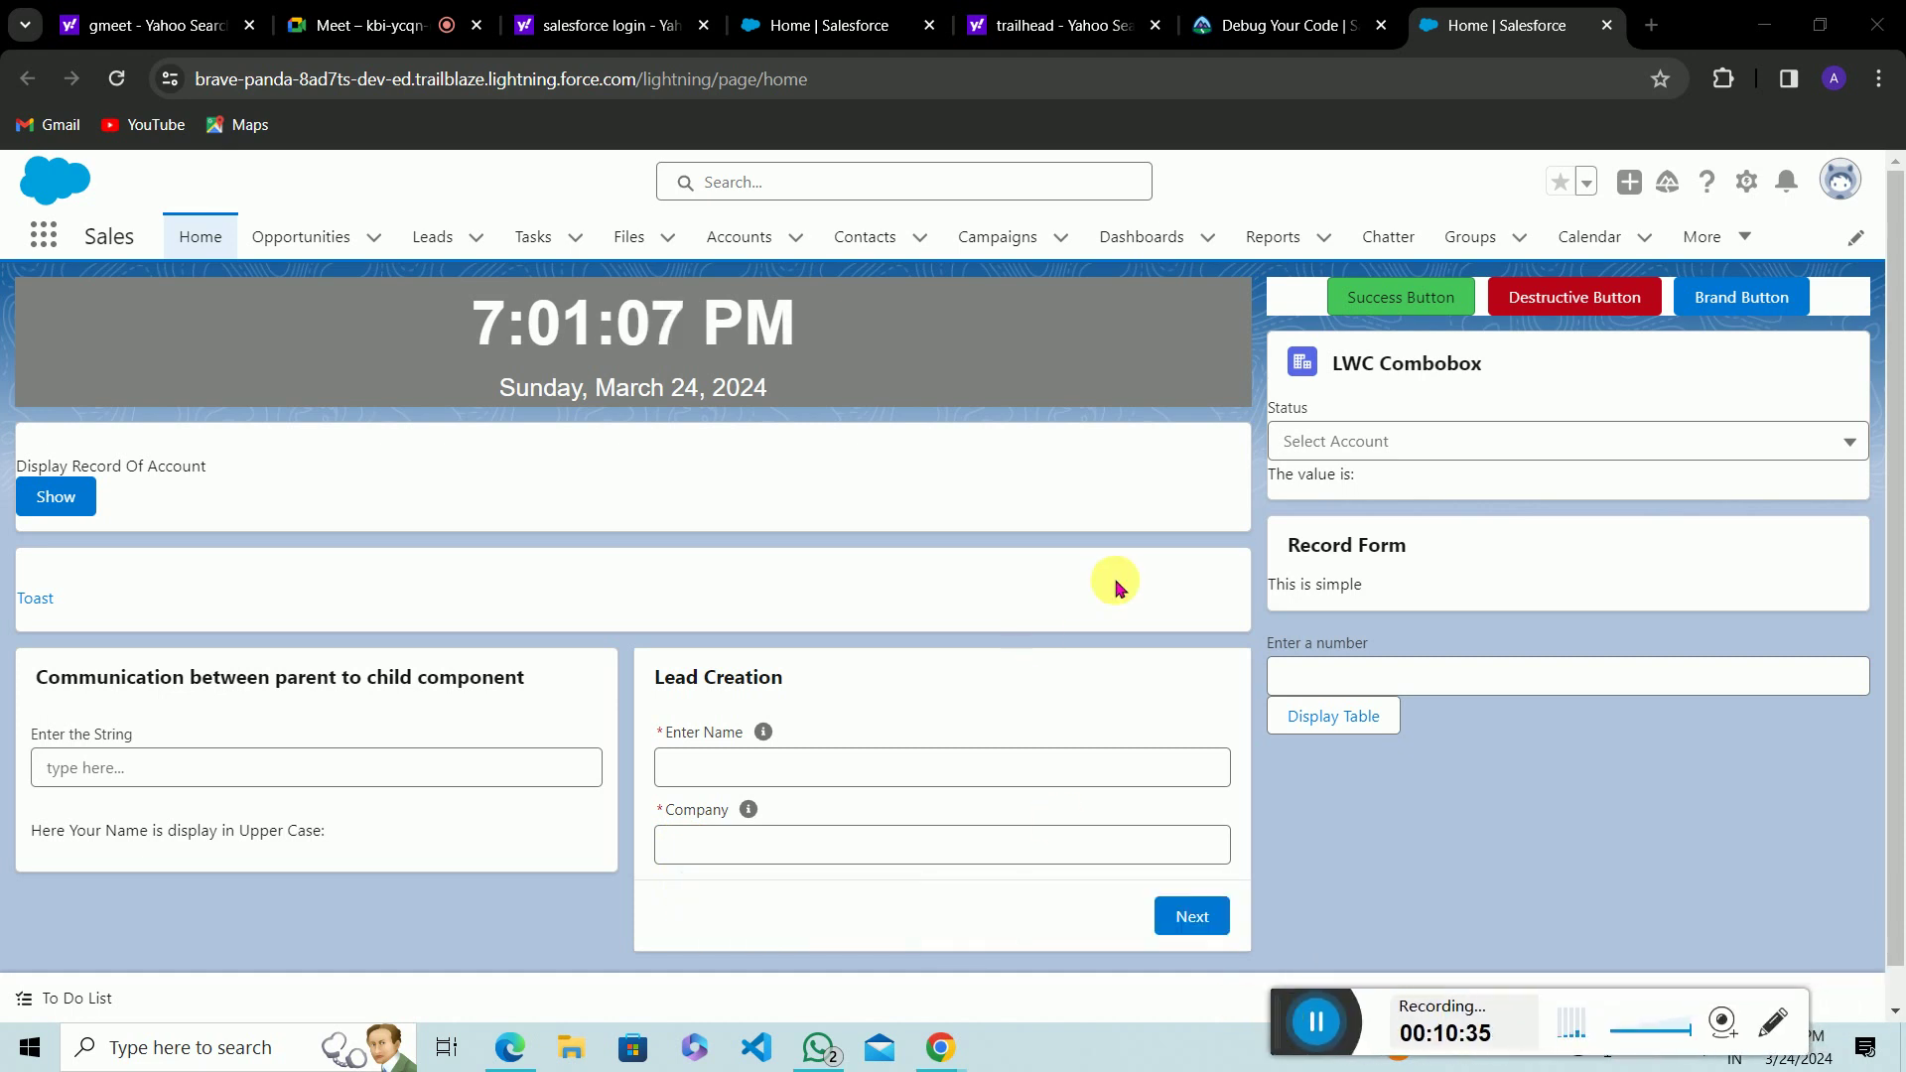
{"action": "left_click", "coordinate": [1747, 183]}
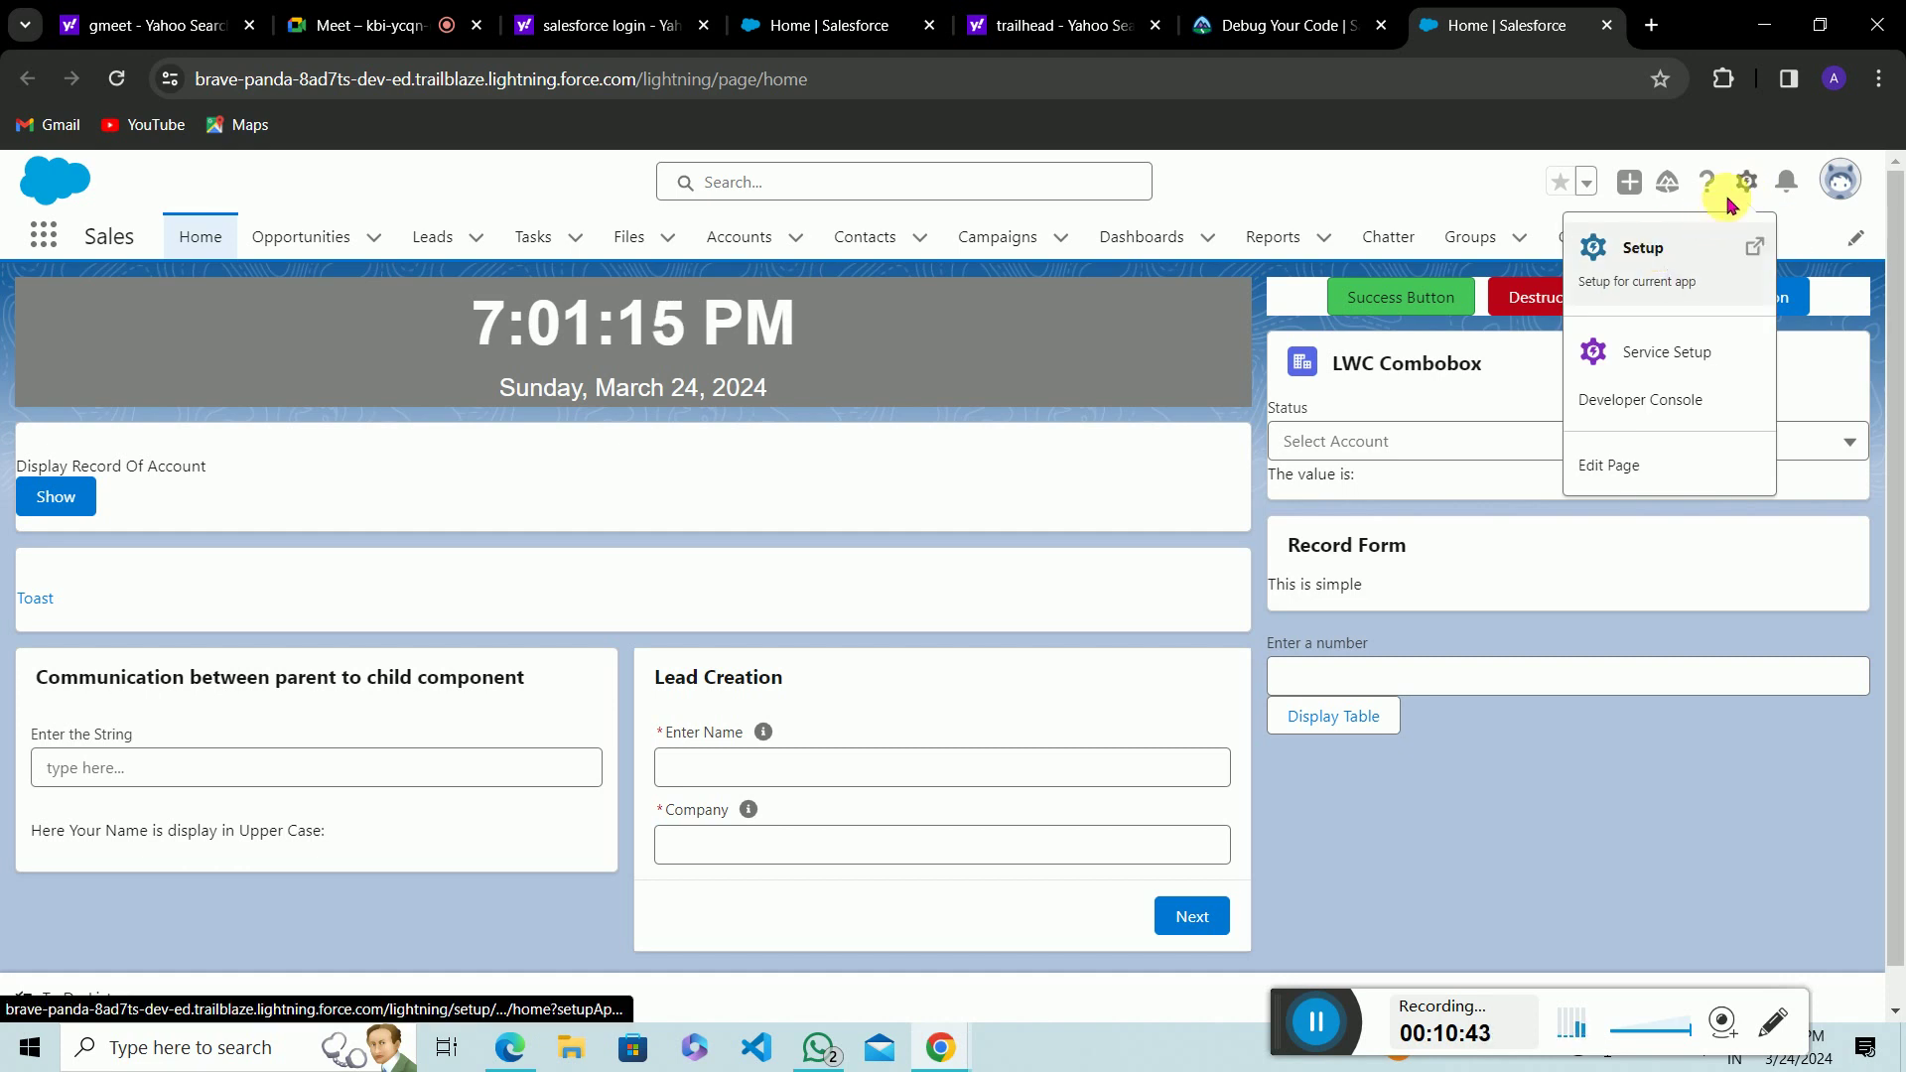
{"action": "left_click", "coordinate": [1653, 268]}
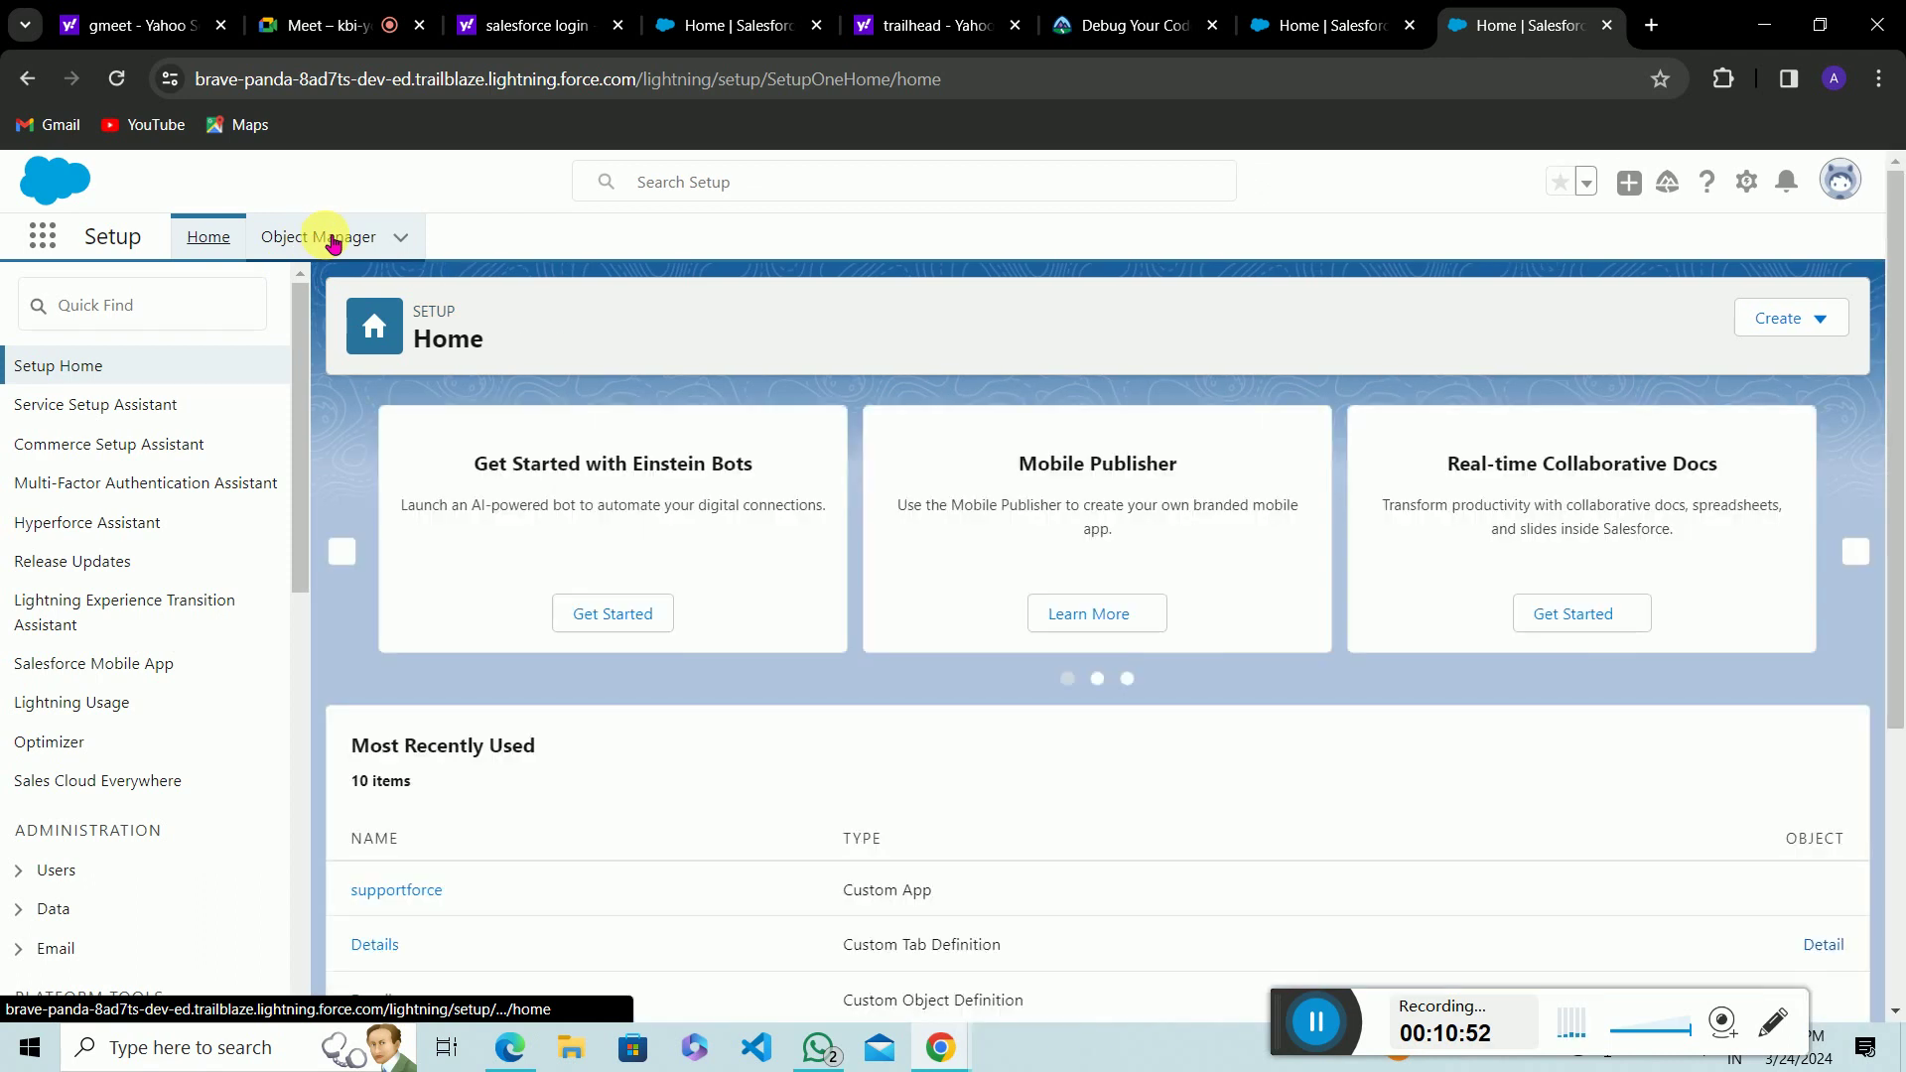
{"action": "left_click", "coordinate": [331, 239]}
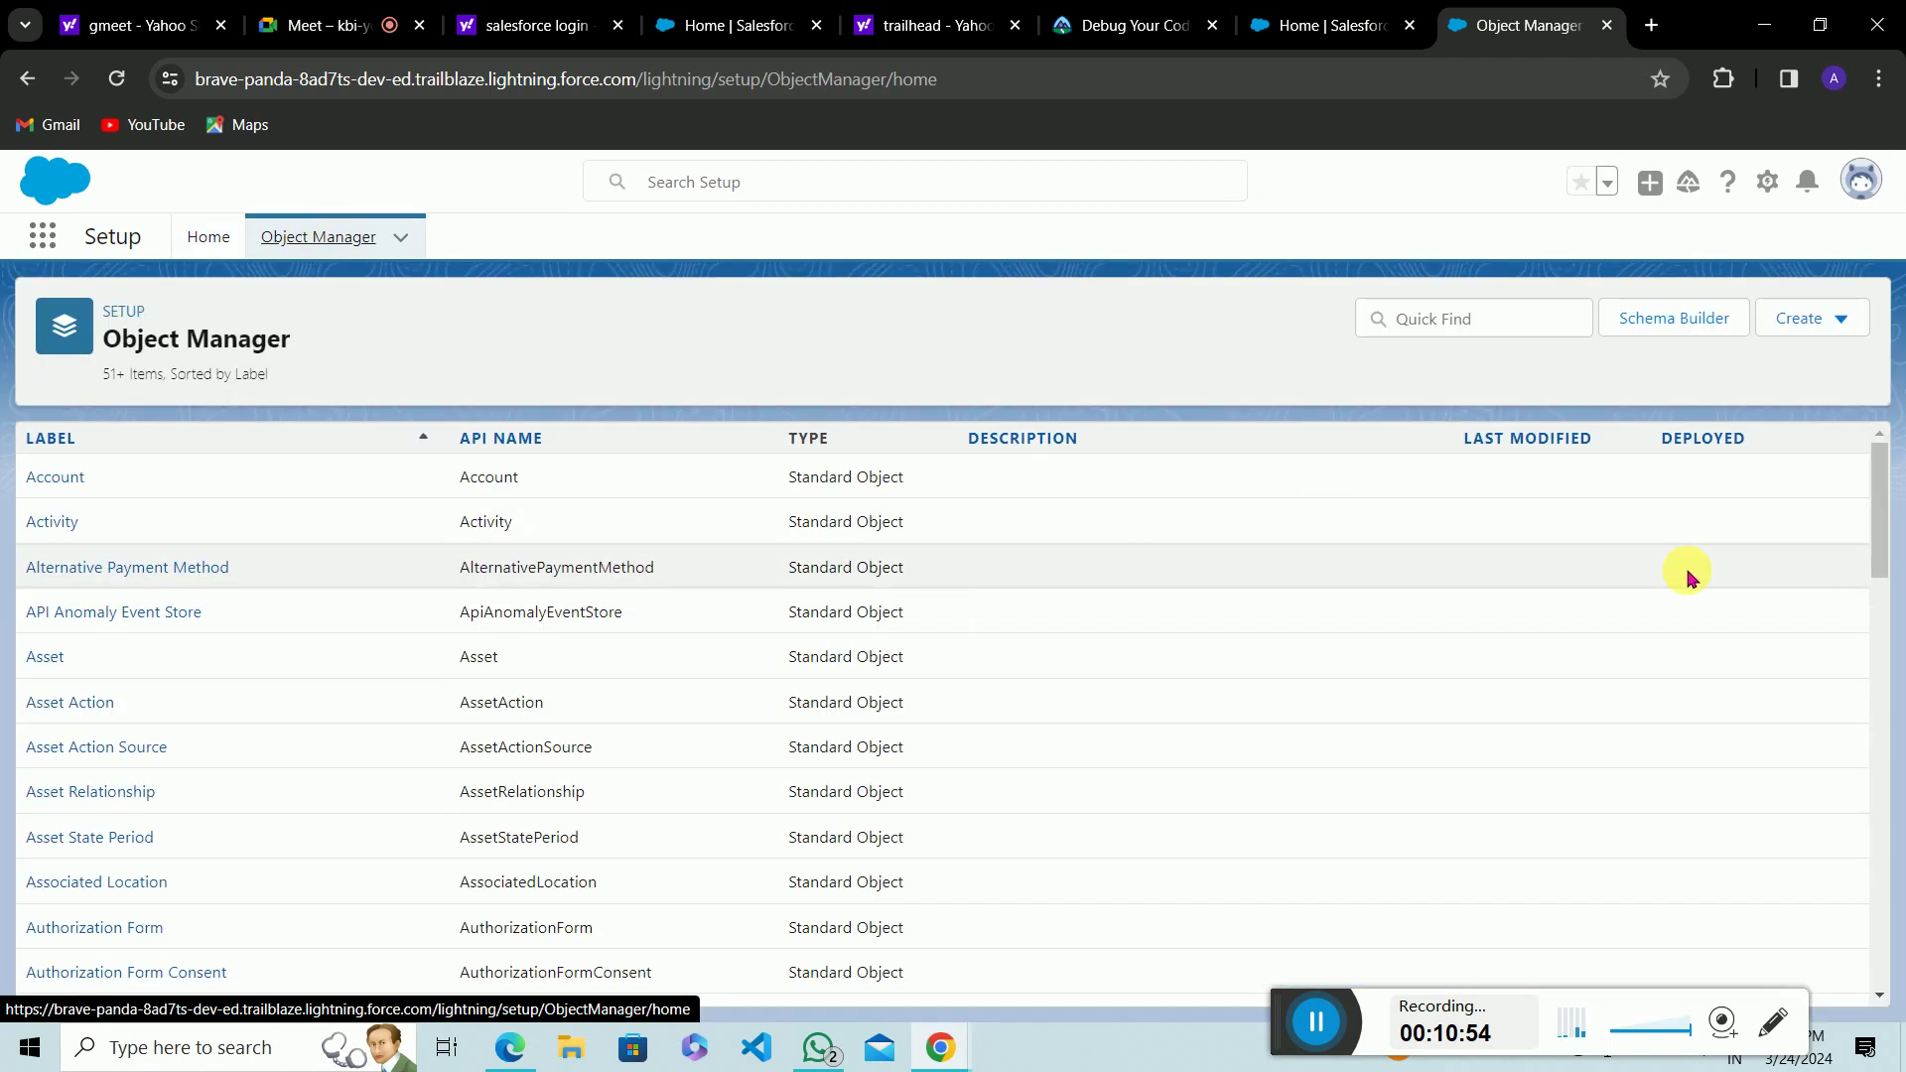
{"action": "left_click", "coordinate": [1844, 318]}
{"action": "left_click", "coordinate": [1721, 386]}
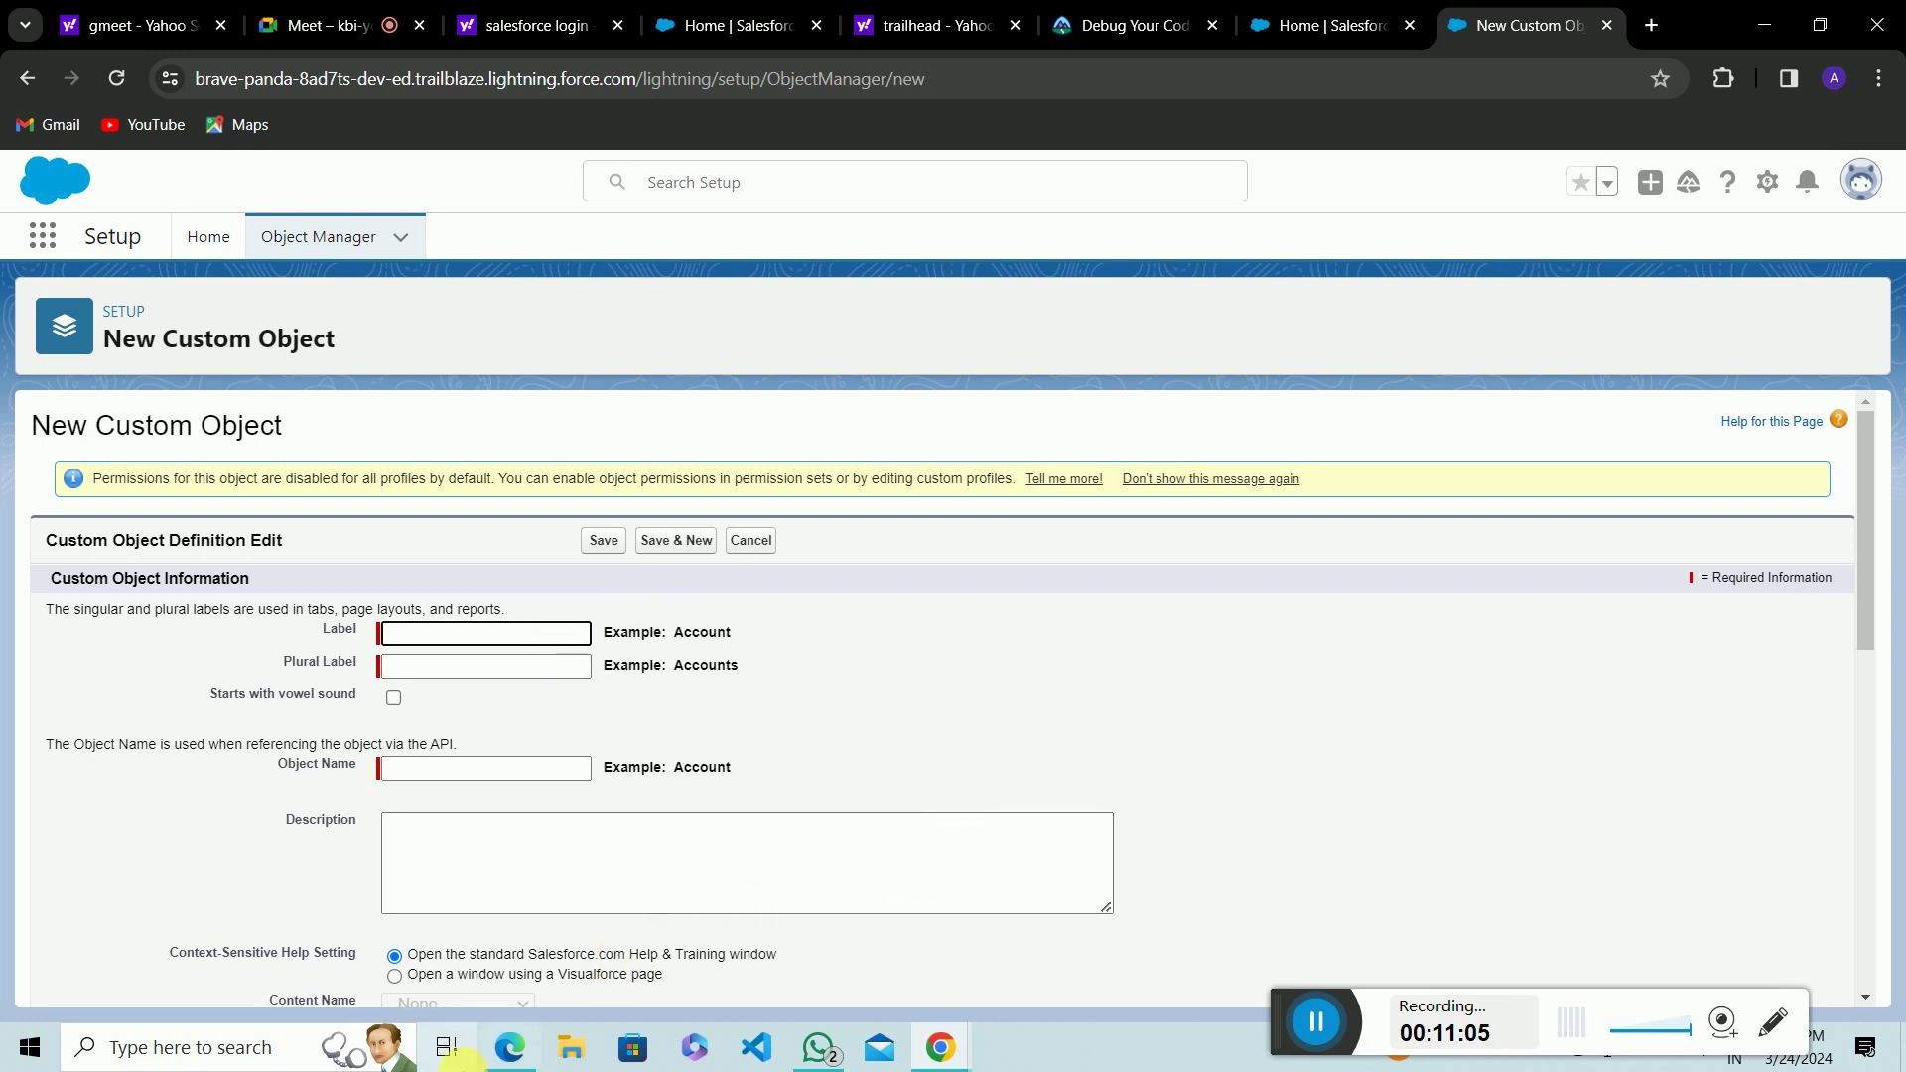
Step: Switch to the PDF in Edge and check the Lease ID entry in the Lease Object's field list
{"action": "left_click", "coordinate": [515, 1062]}
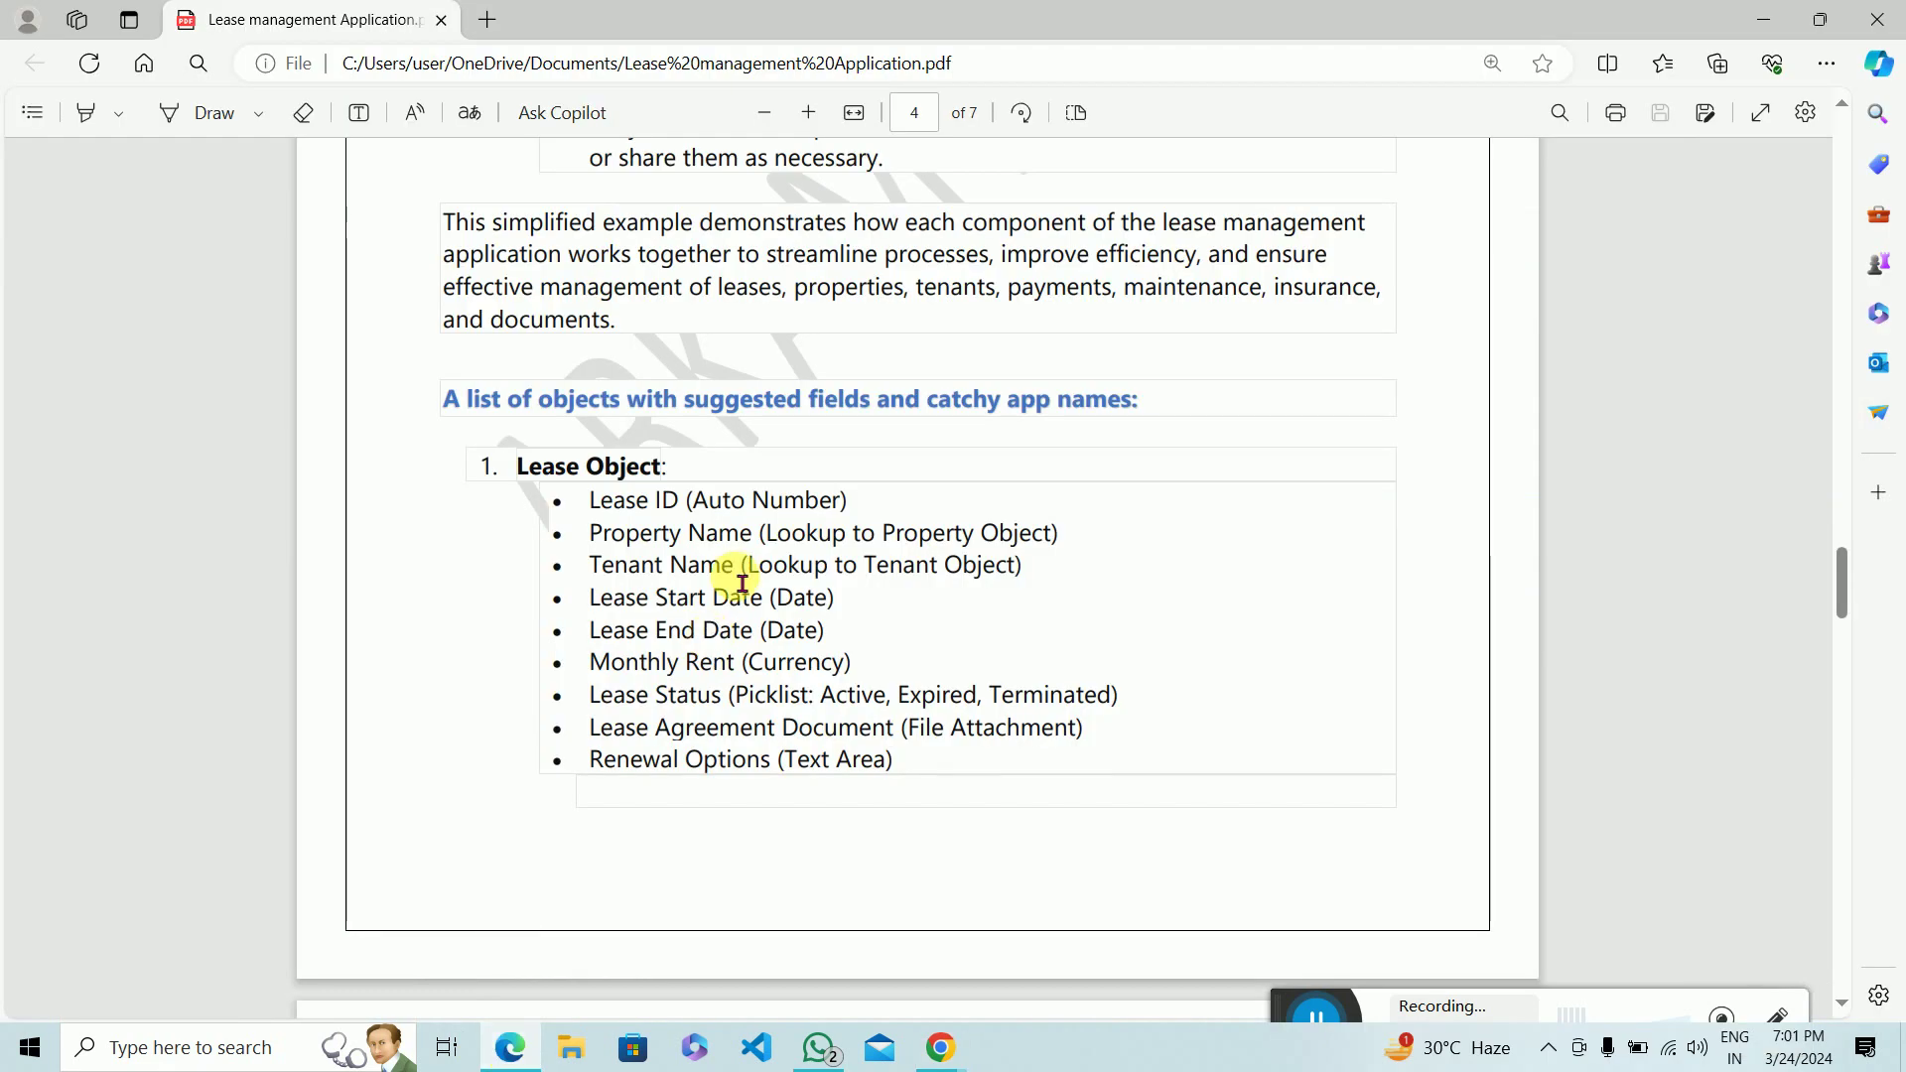
{"action": "left_click_drag", "start_coordinate": [591, 503], "coordinate": [689, 521]}
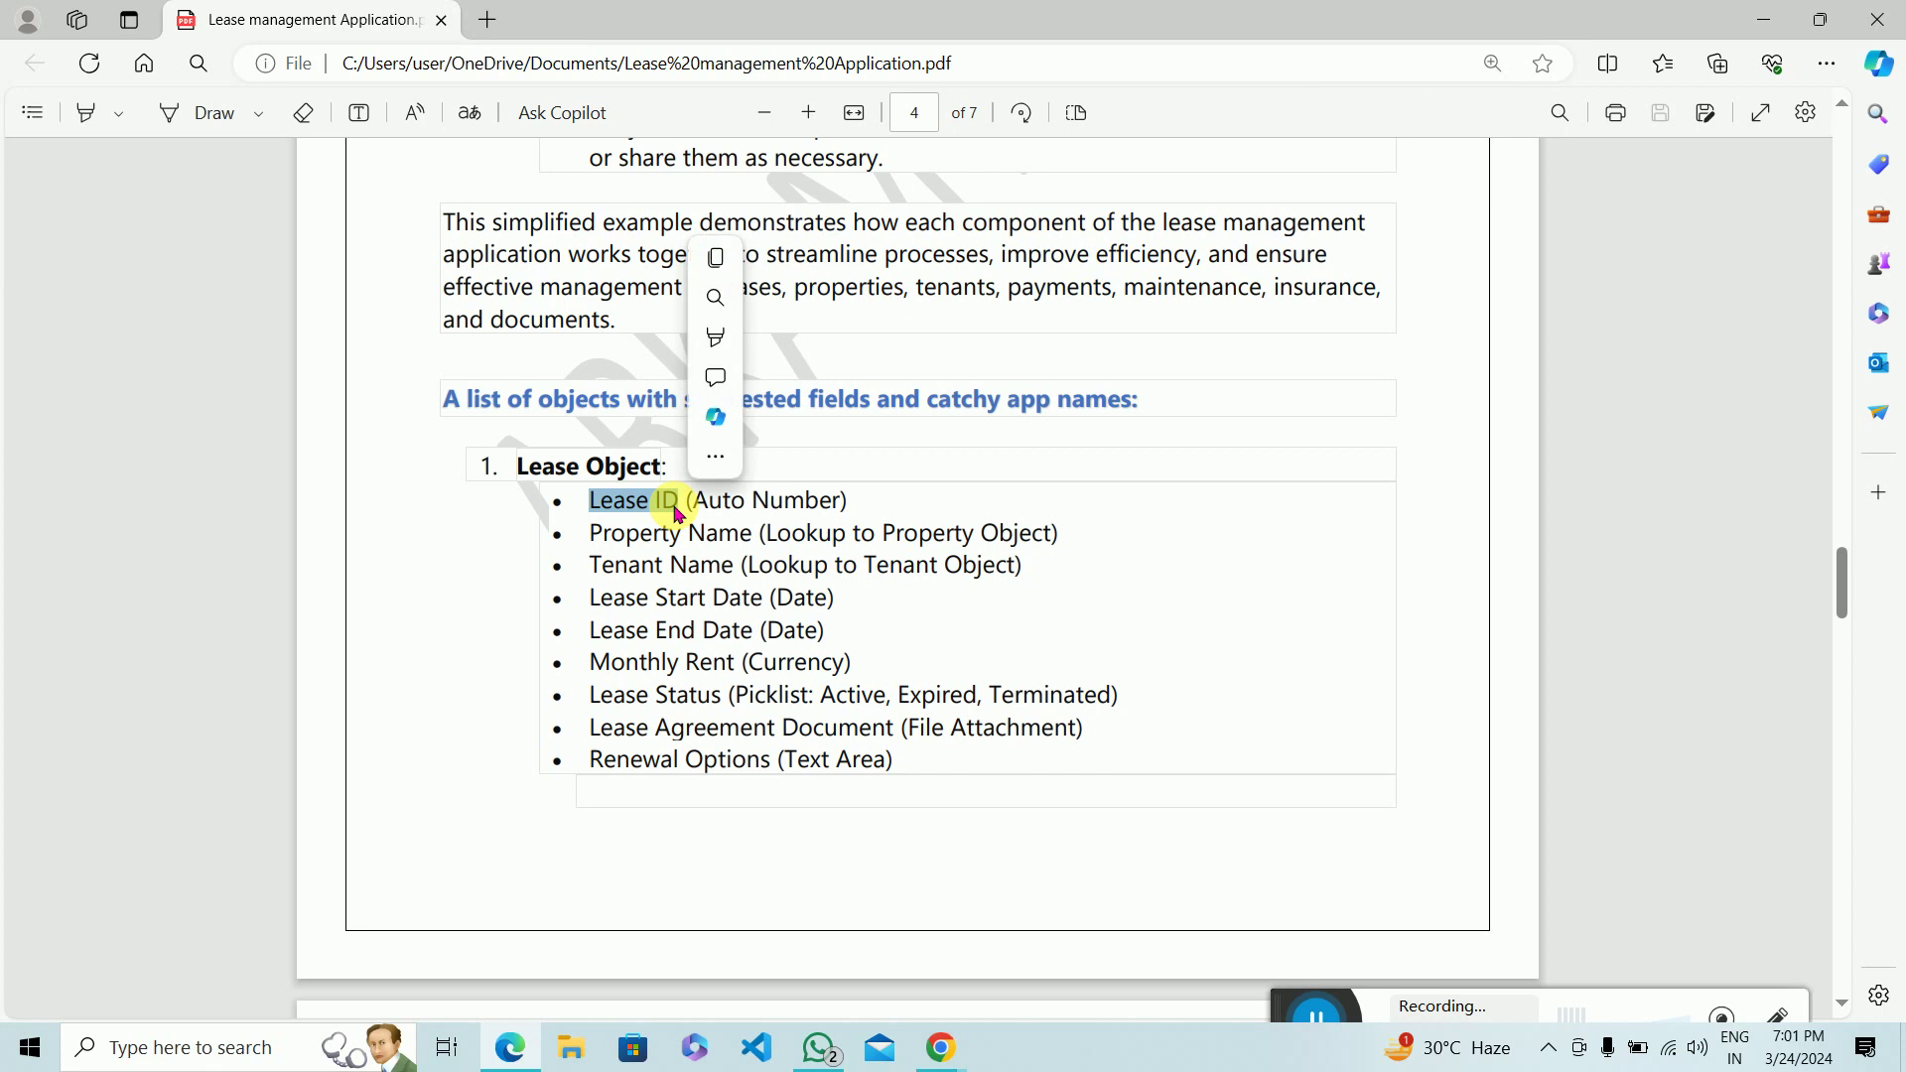
{"action": "left_click", "coordinate": [860, 623]}
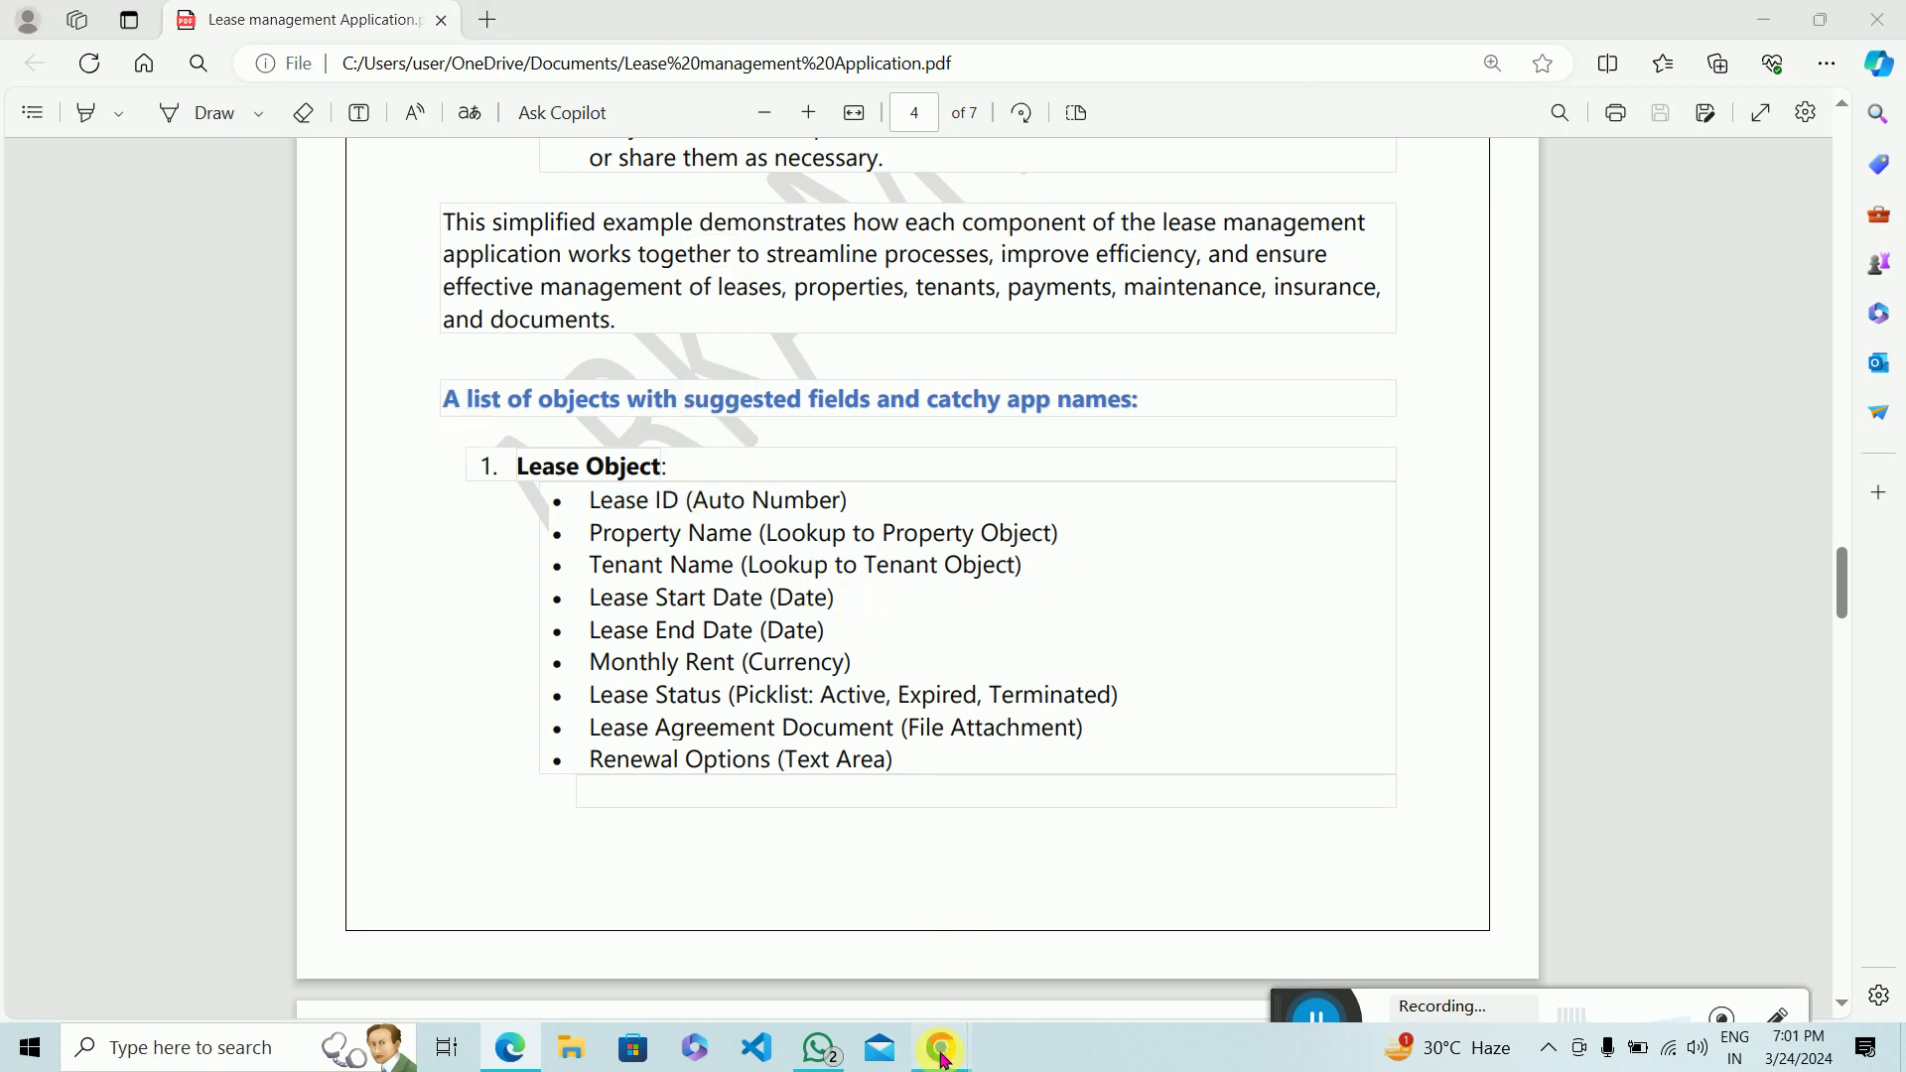
Step: Return to the Salesforce custom object form in Chrome and enter the label Lease and plural label Leases
{"action": "mouse_move", "coordinate": [941, 1047]}
{"action": "left_click", "coordinate": [823, 1000]}
{"action": "left_click", "coordinate": [437, 632]}
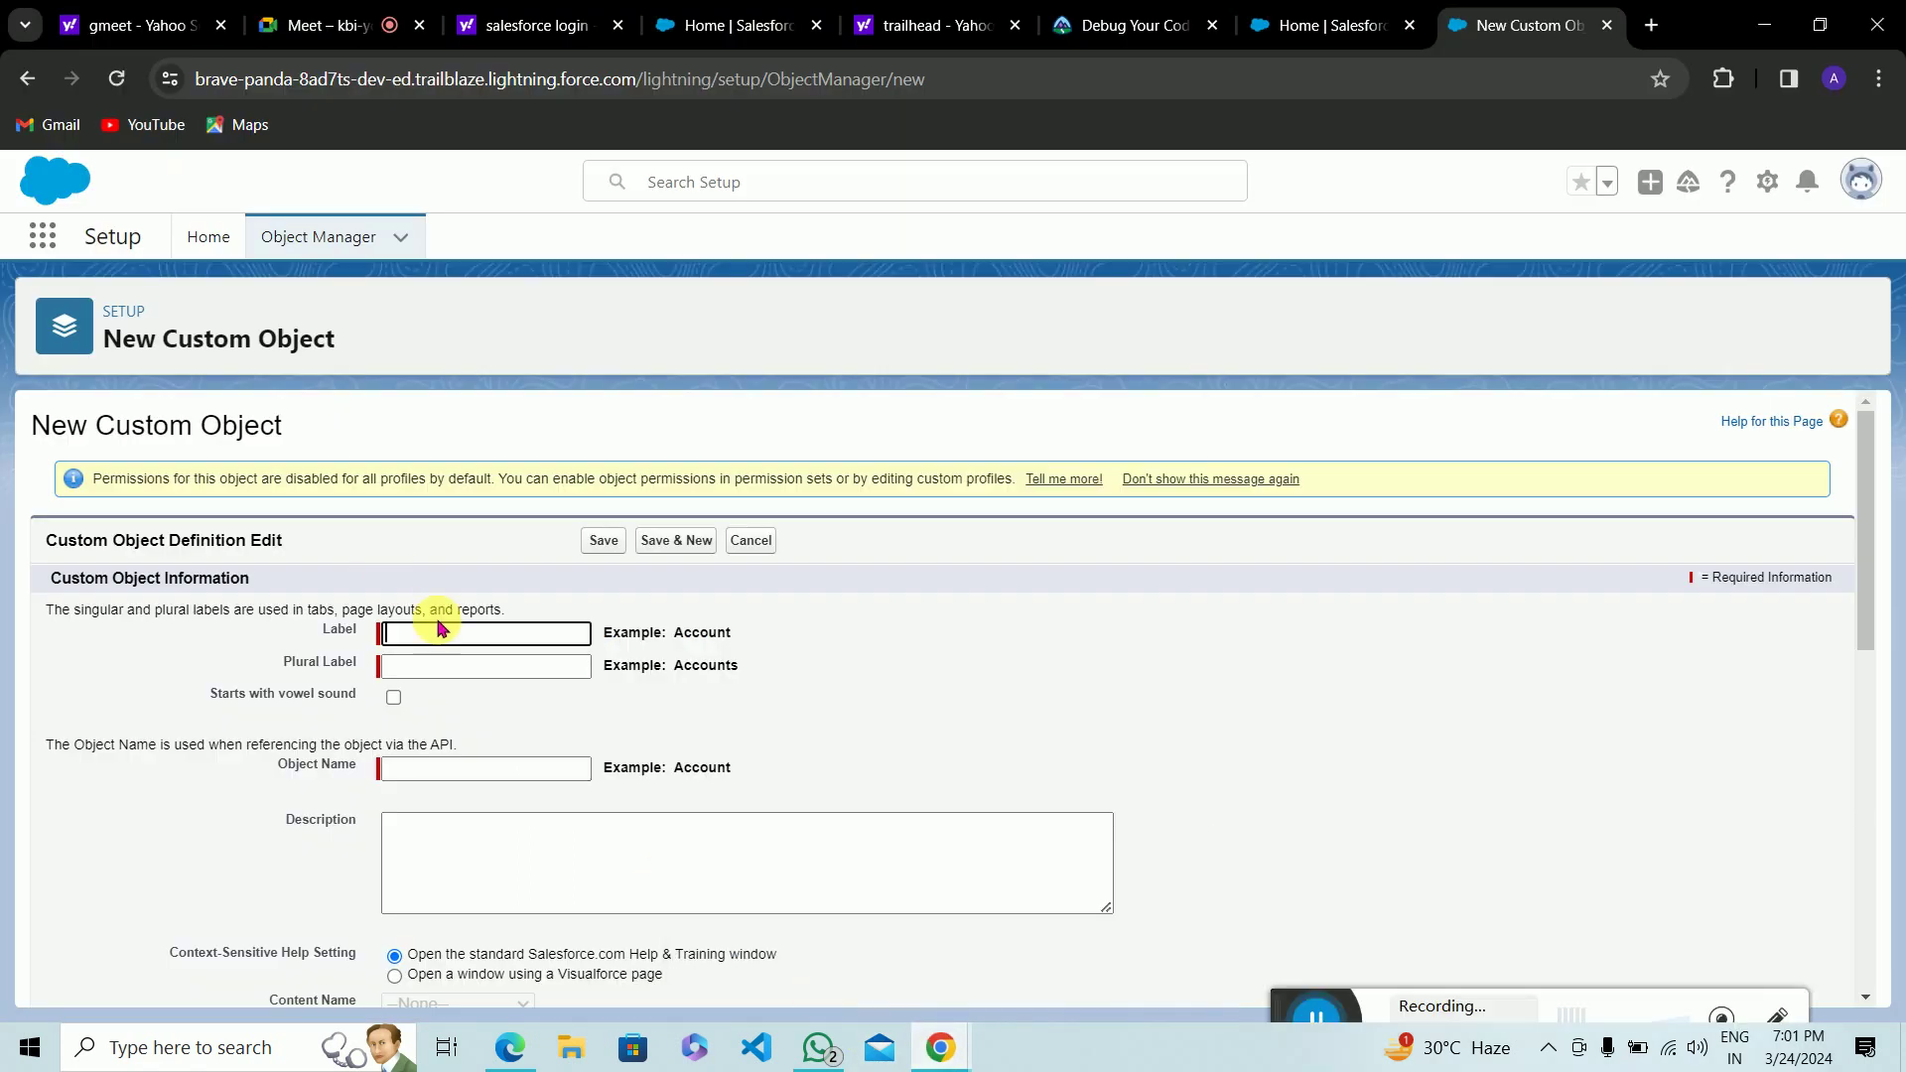
{"action": "type", "text": "Lease"}
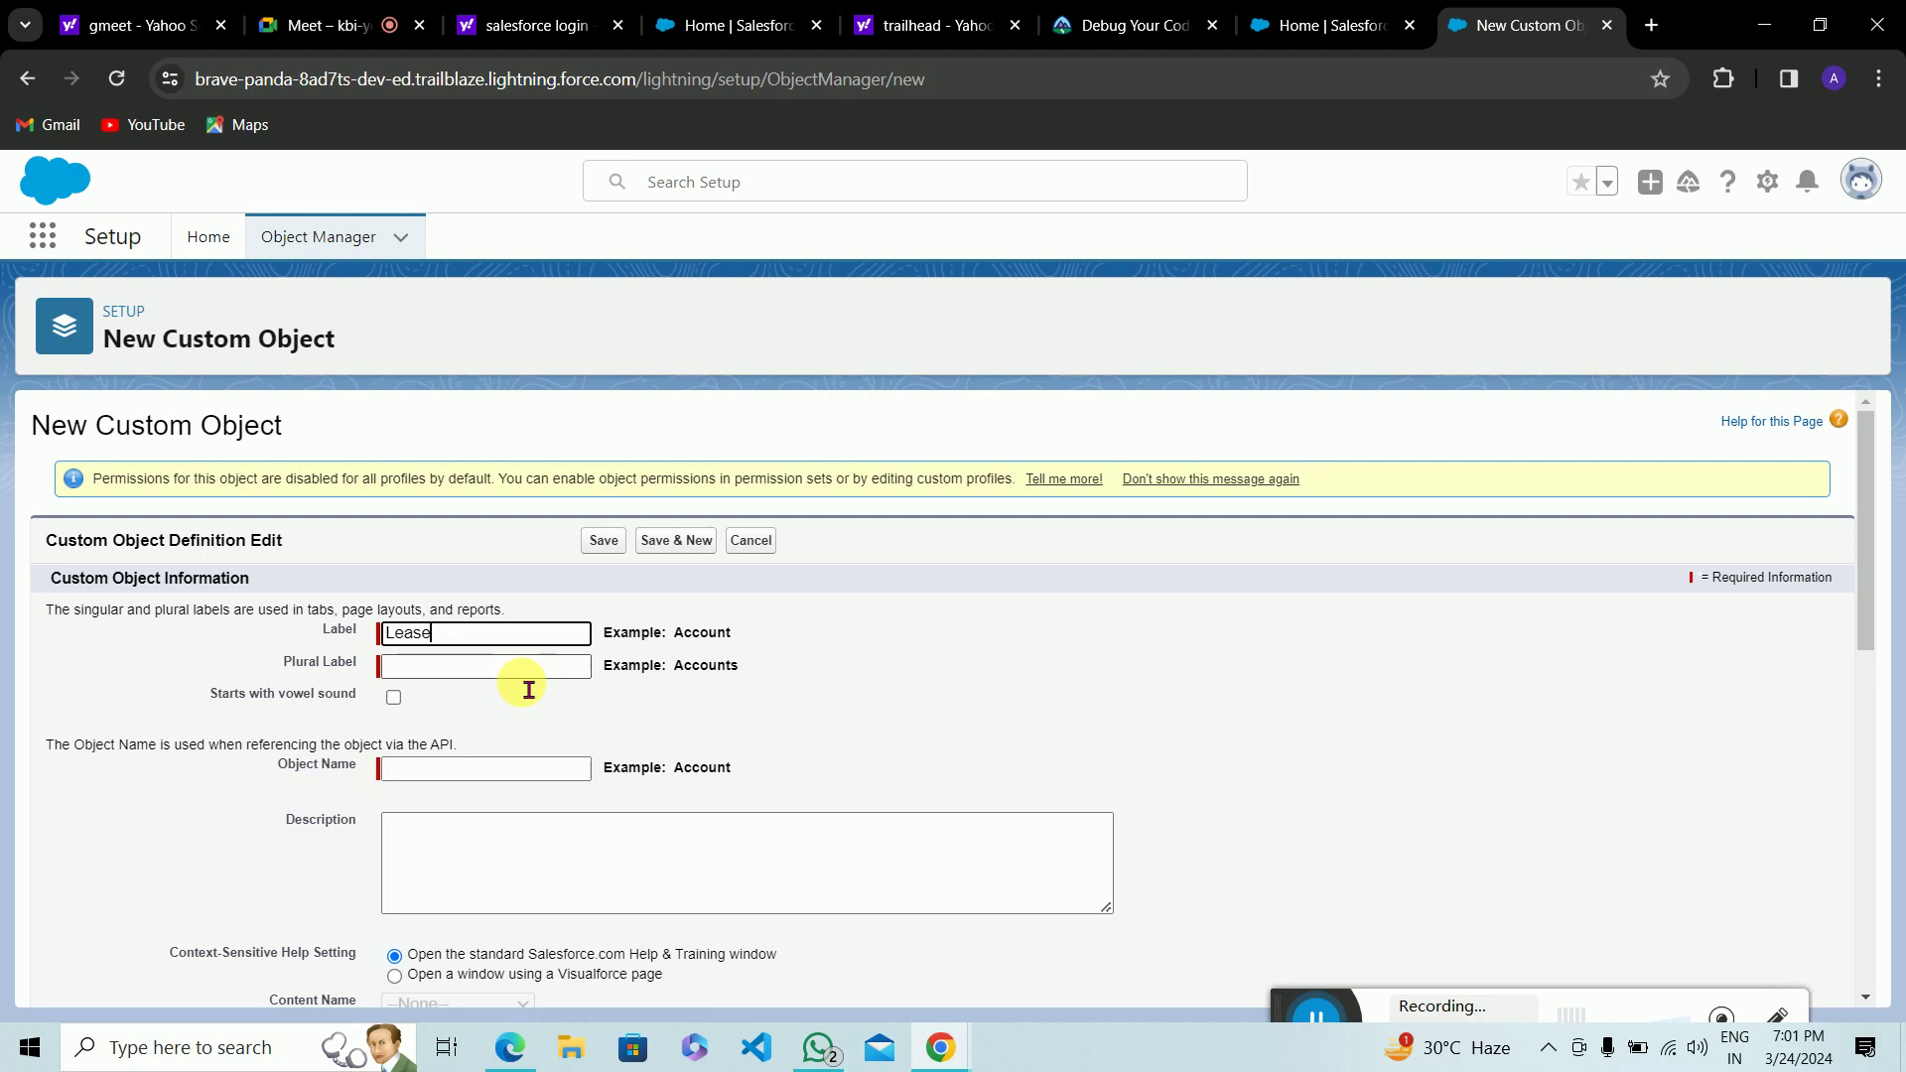
{"action": "left_click", "coordinate": [529, 675]}
{"action": "type", "text": "Leases"}
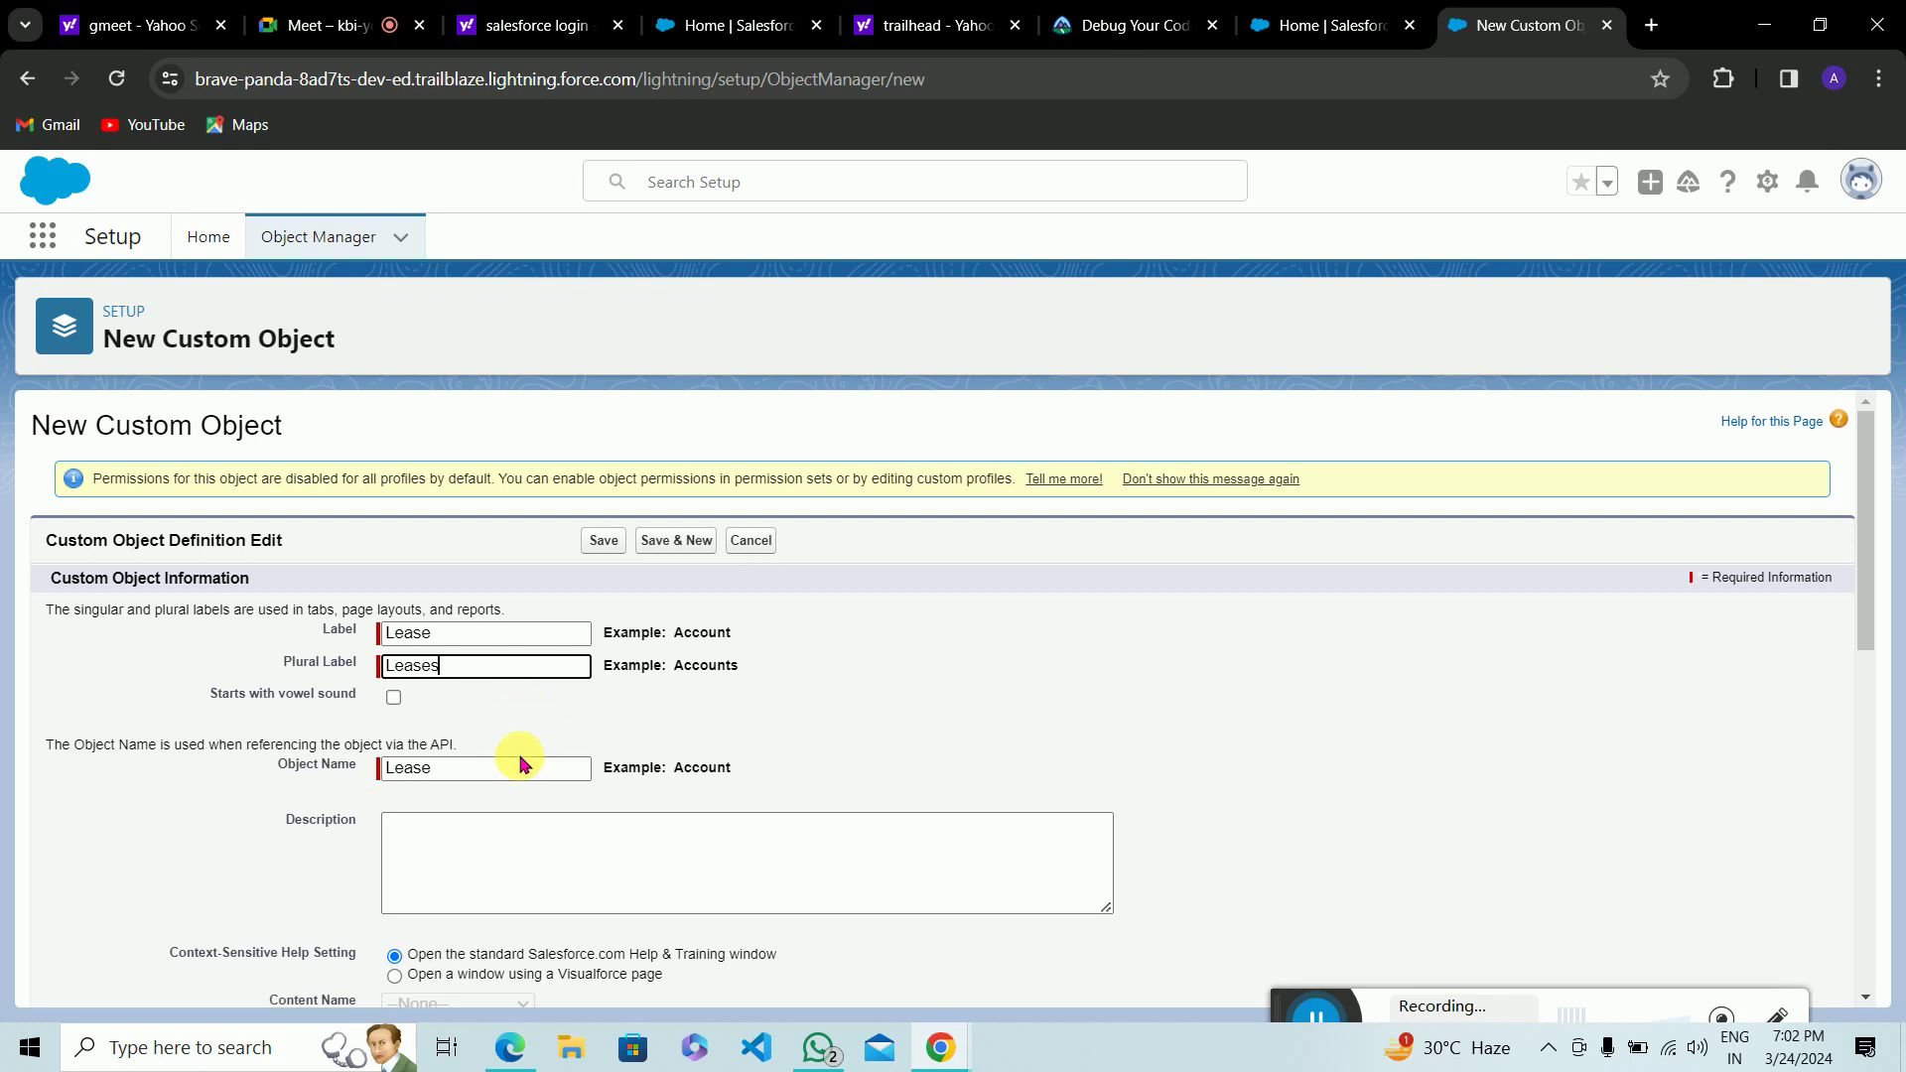
Step: Replace the record name with Lease ID and set its data type to Auto Number
{"action": "scroll", "coordinate": [534, 771], "scroll_direction": "down", "scroll_amount": 2}
{"action": "left_click", "coordinate": [522, 757]}
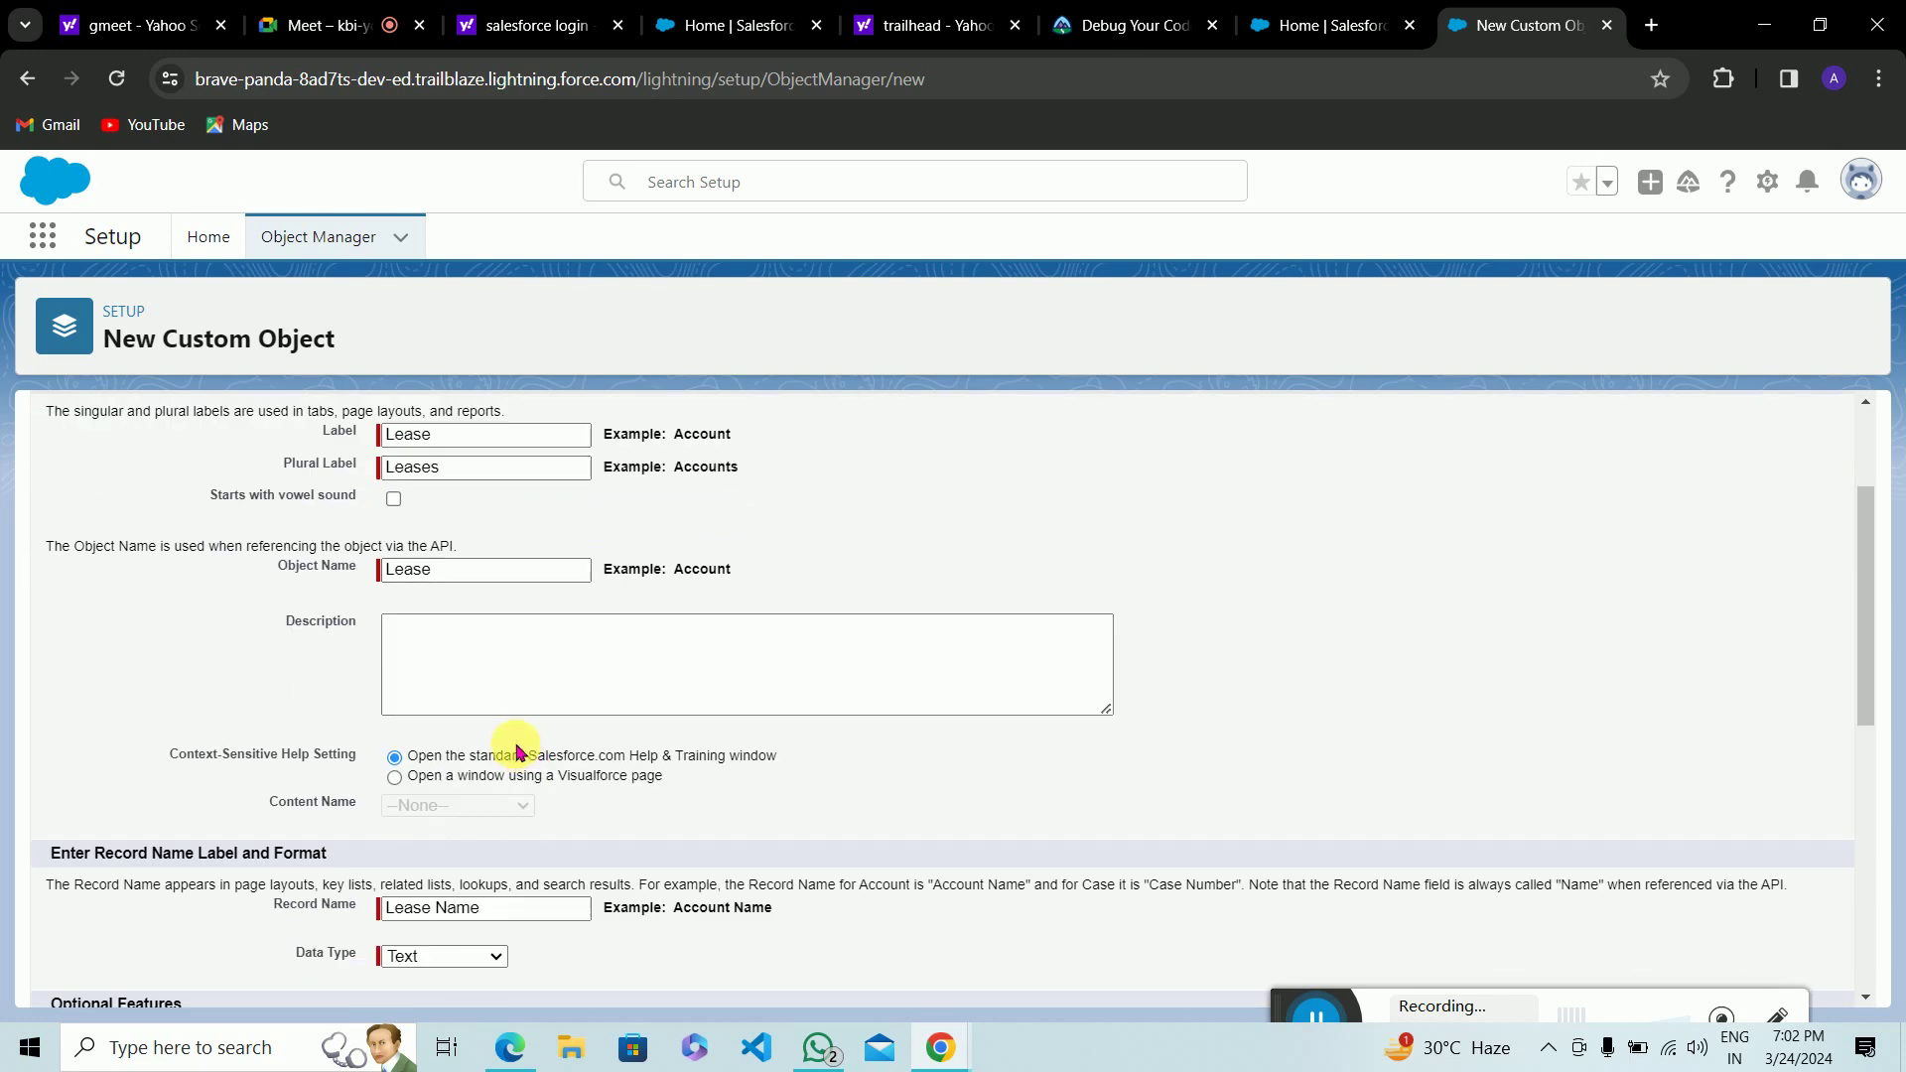
{"action": "scroll", "coordinate": [556, 898], "scroll_direction": "down", "scroll_amount": 1}
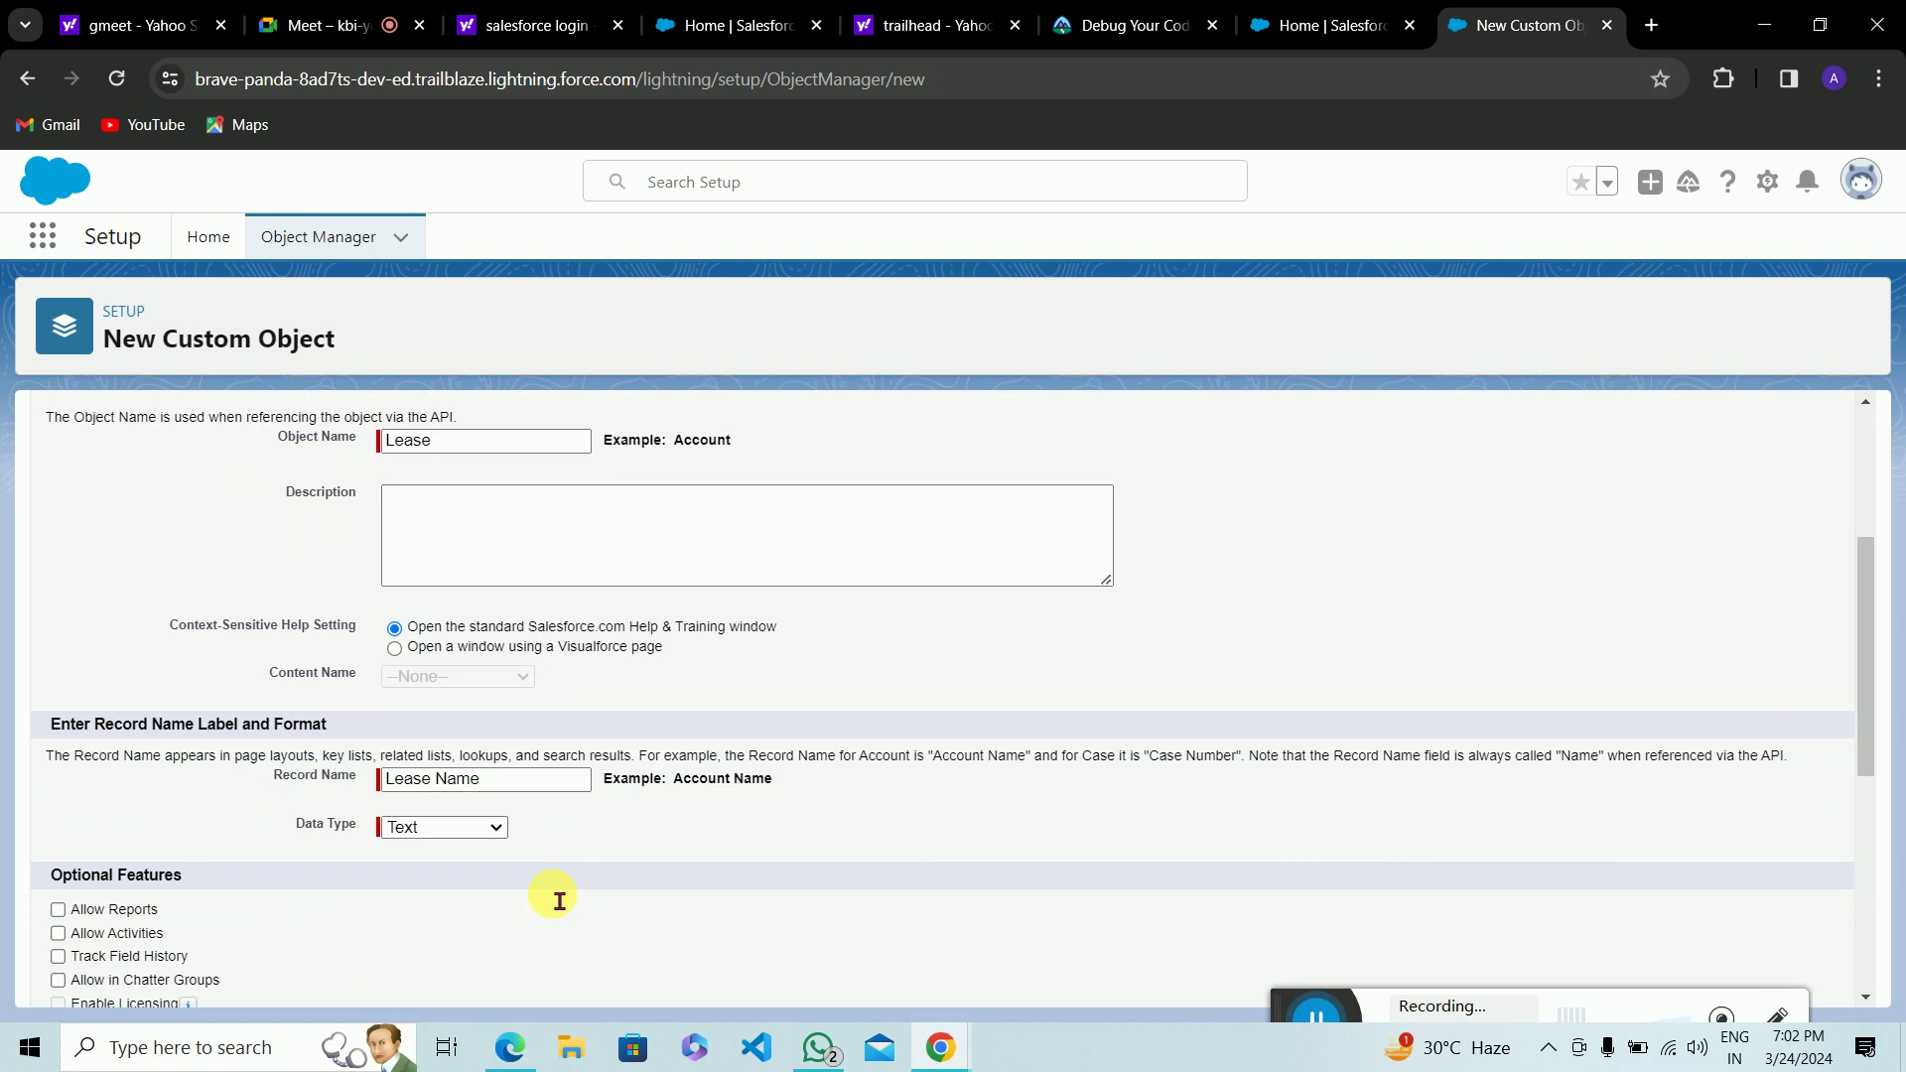
{"action": "left_click", "coordinate": [512, 789]}
{"action": "key", "text": "BackSpace"}
{"action": "key", "text": "BackSpace"}
{"action": "key", "text": "BackSpace"}
{"action": "key", "text": "BackSpace"}
{"action": "key", "text": "BackSpace"}
{"action": "key", "text": "BackSpace"}
{"action": "key", "text": "BackSpace"}
{"action": "key", "text": "BackSpace"}
{"action": "key", "text": "BackSpace"}
{"action": "key", "text": "BackSpace"}
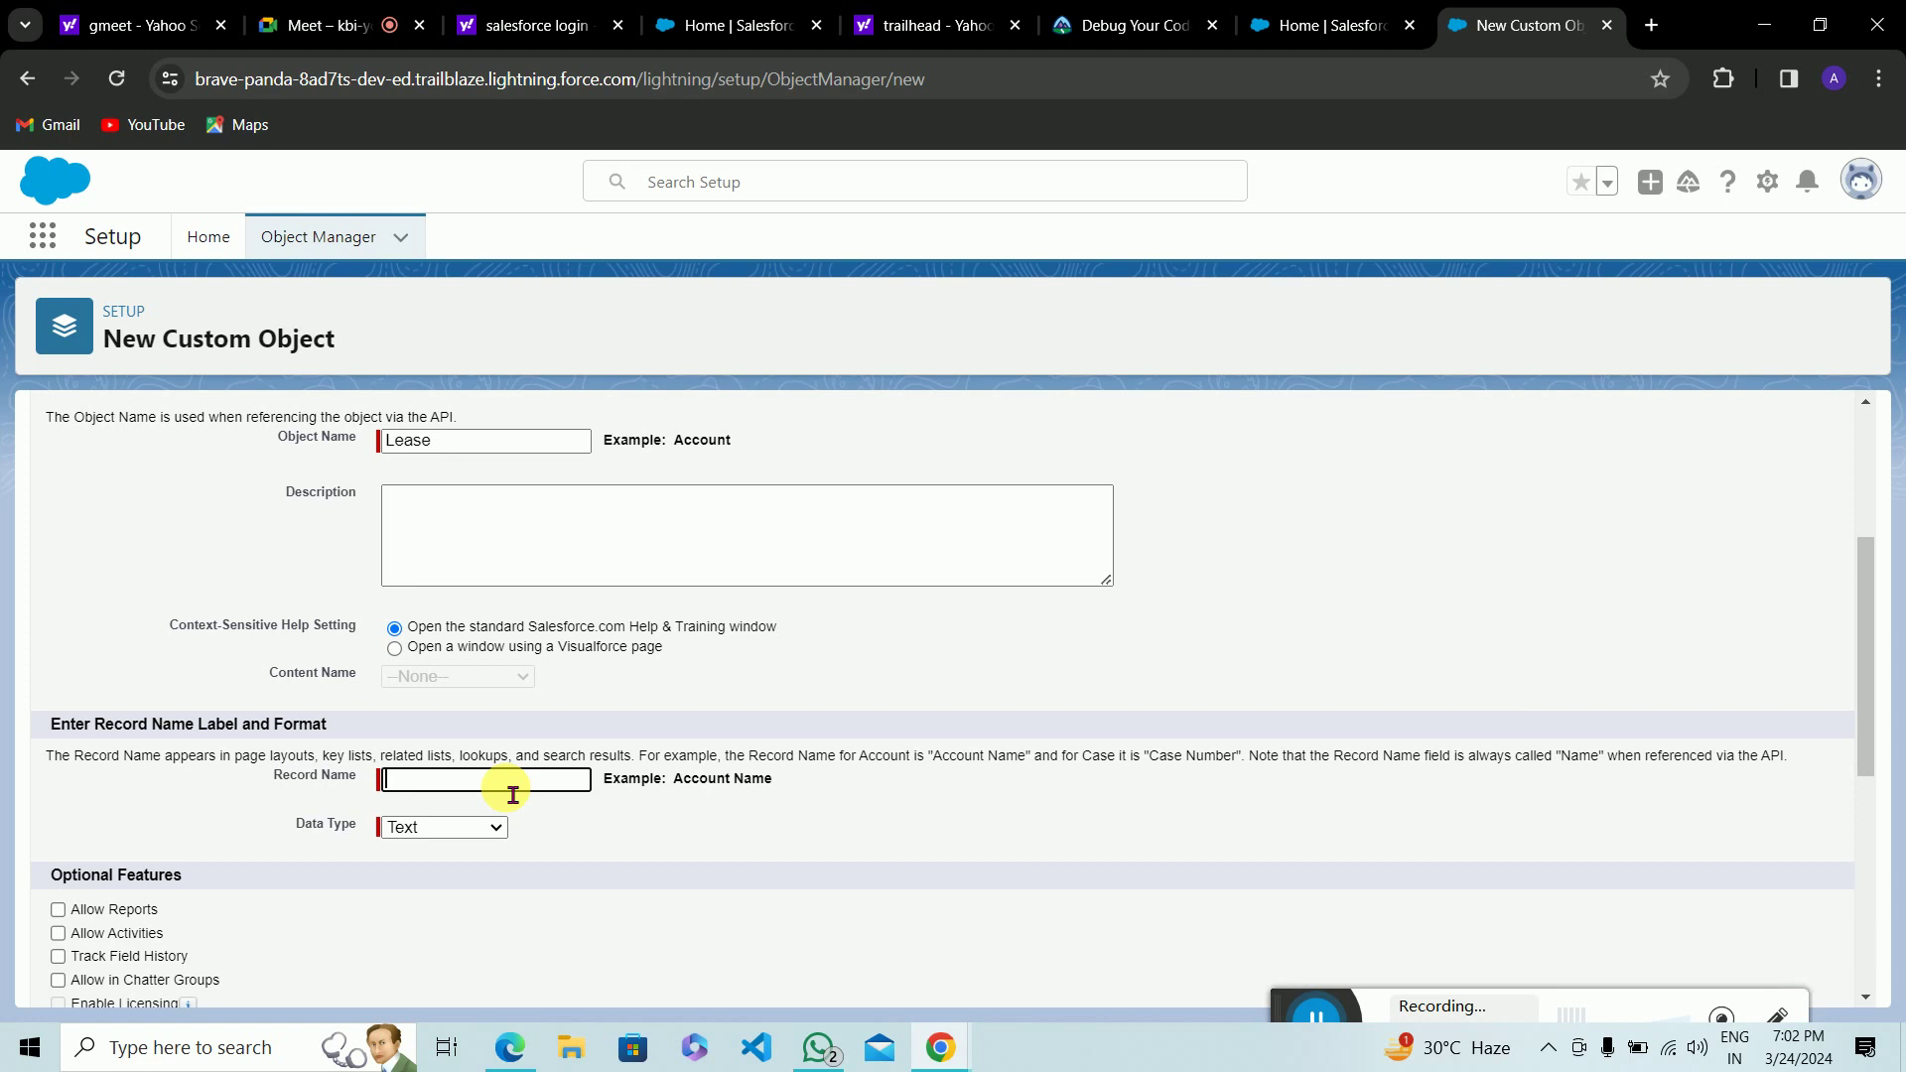
{"action": "type", "text": "Lease ID"}
{"action": "left_click", "coordinate": [476, 829]}
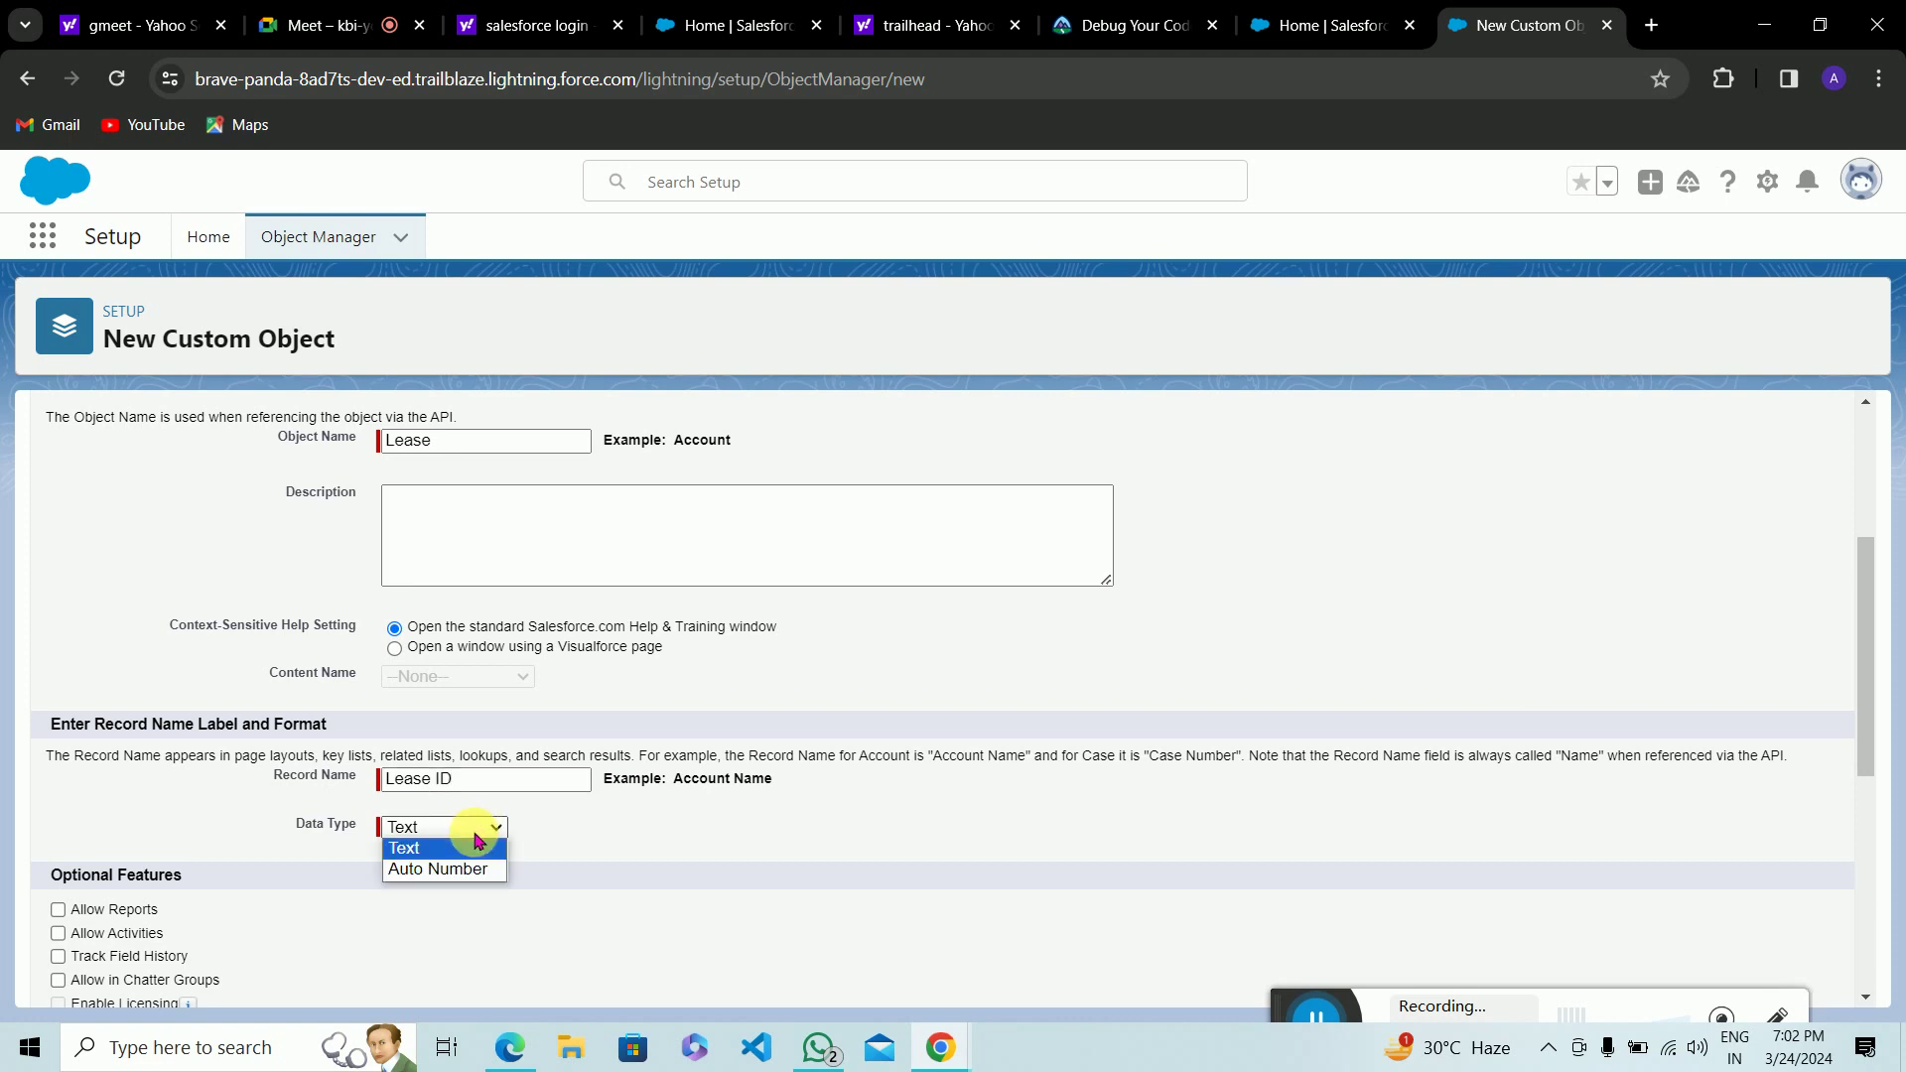
{"action": "left_click", "coordinate": [440, 873]}
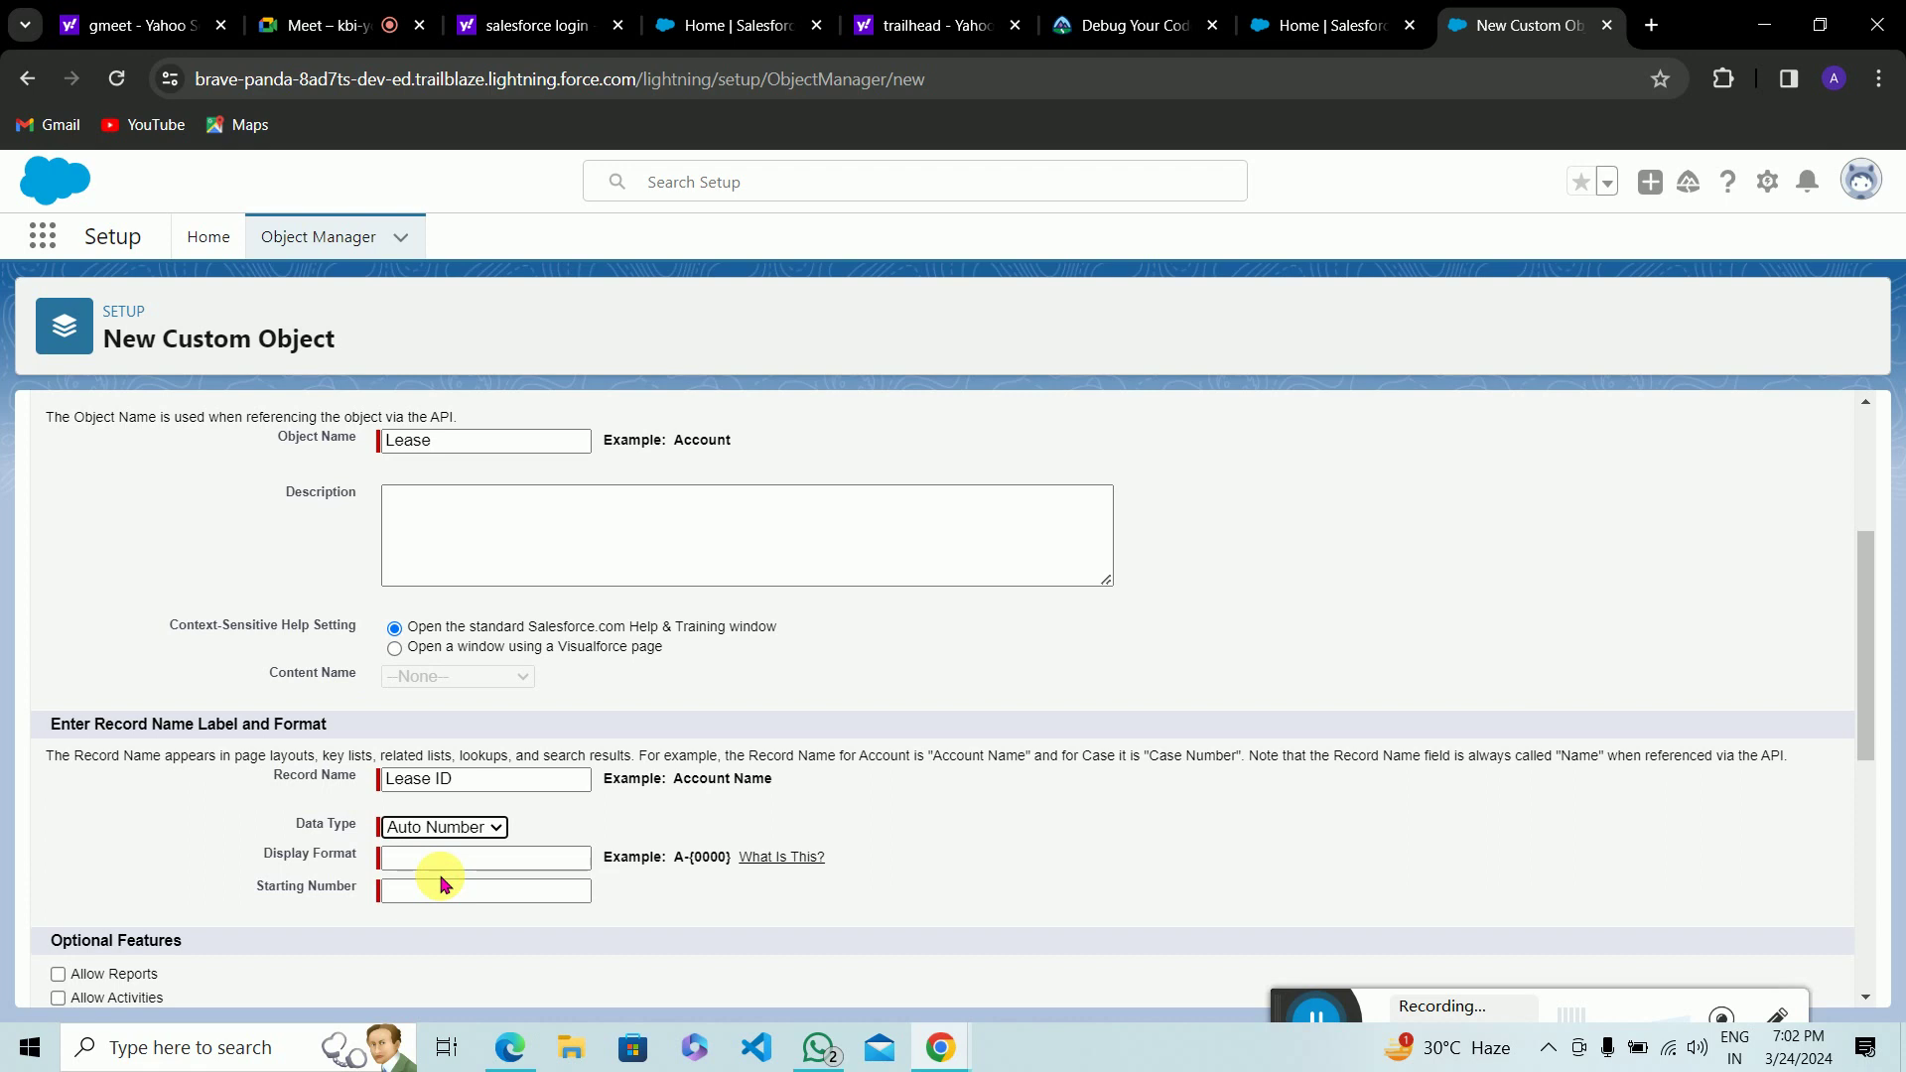
Step: Enter LE-{0000) as the Lease ID display format and 8 as the starting number
{"action": "left_click", "coordinate": [508, 866]}
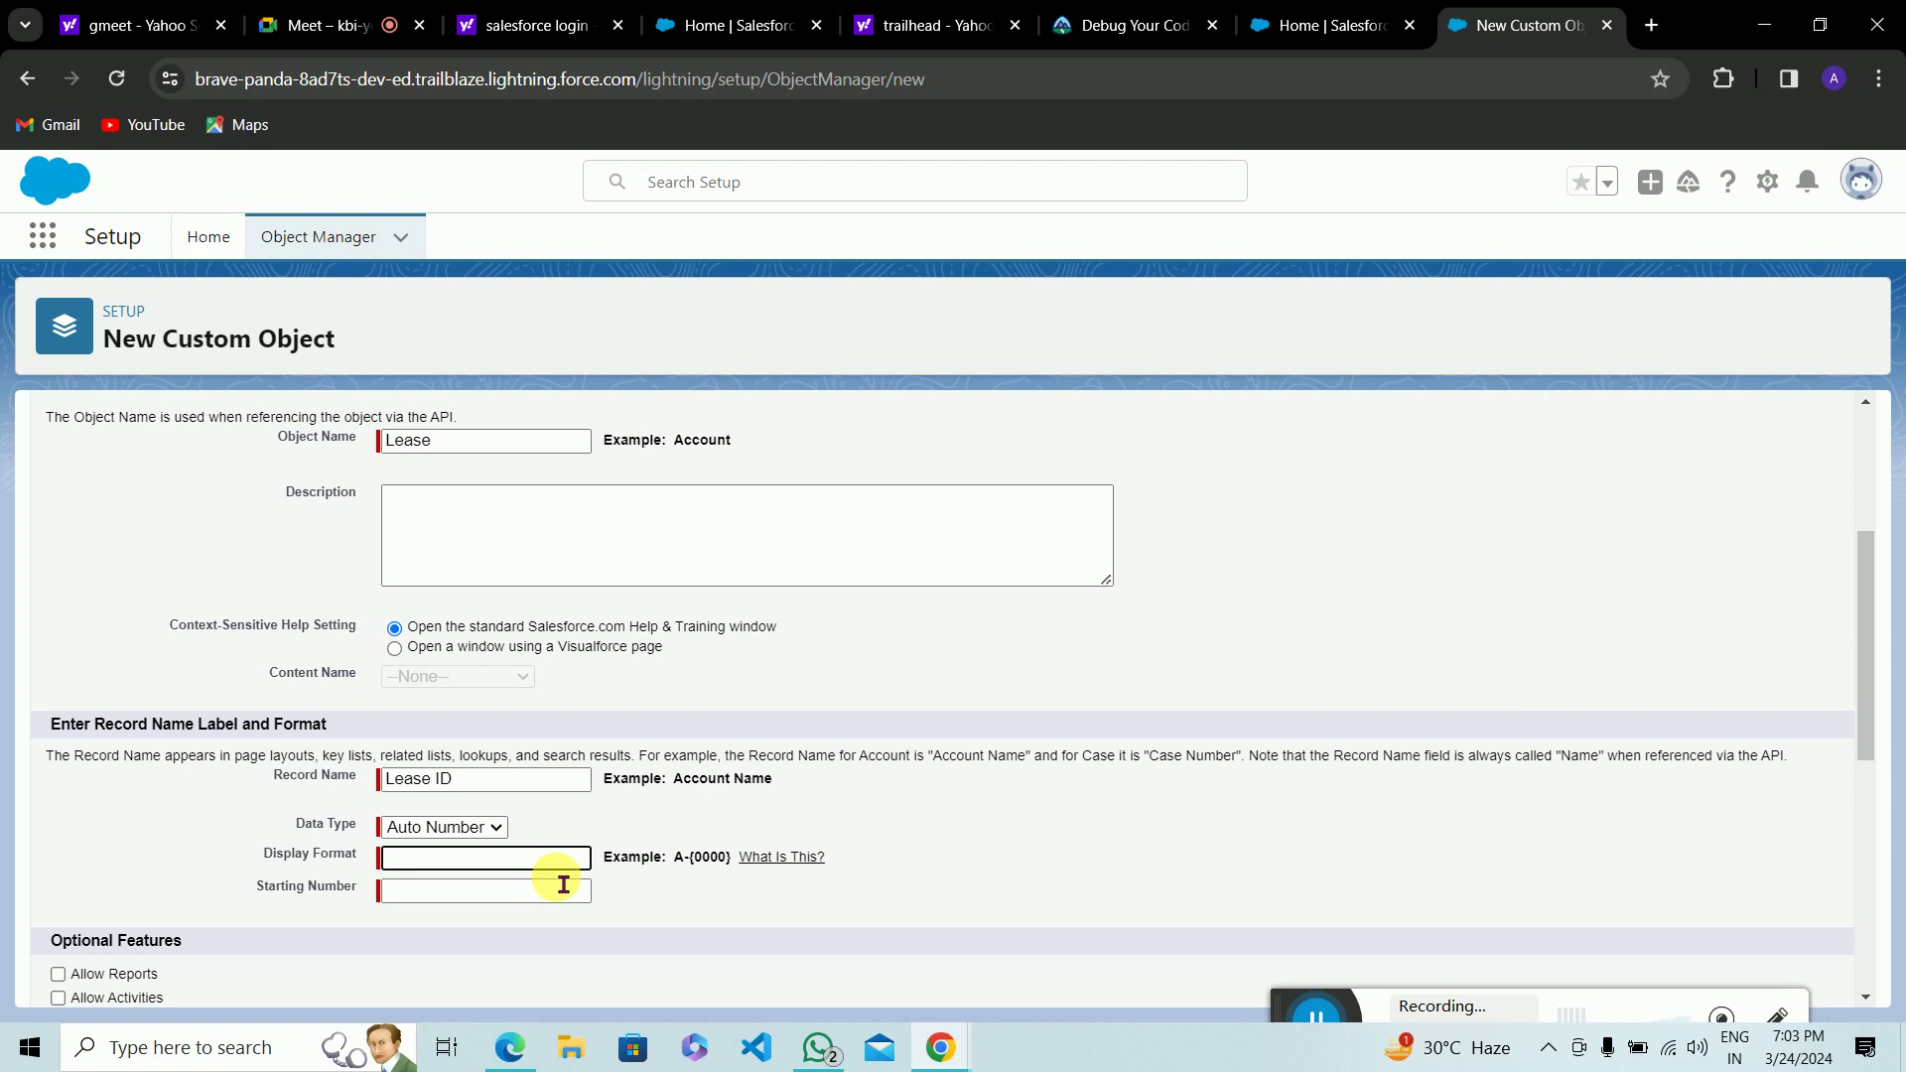
{"action": "type", "text": "LE-{0000)"}
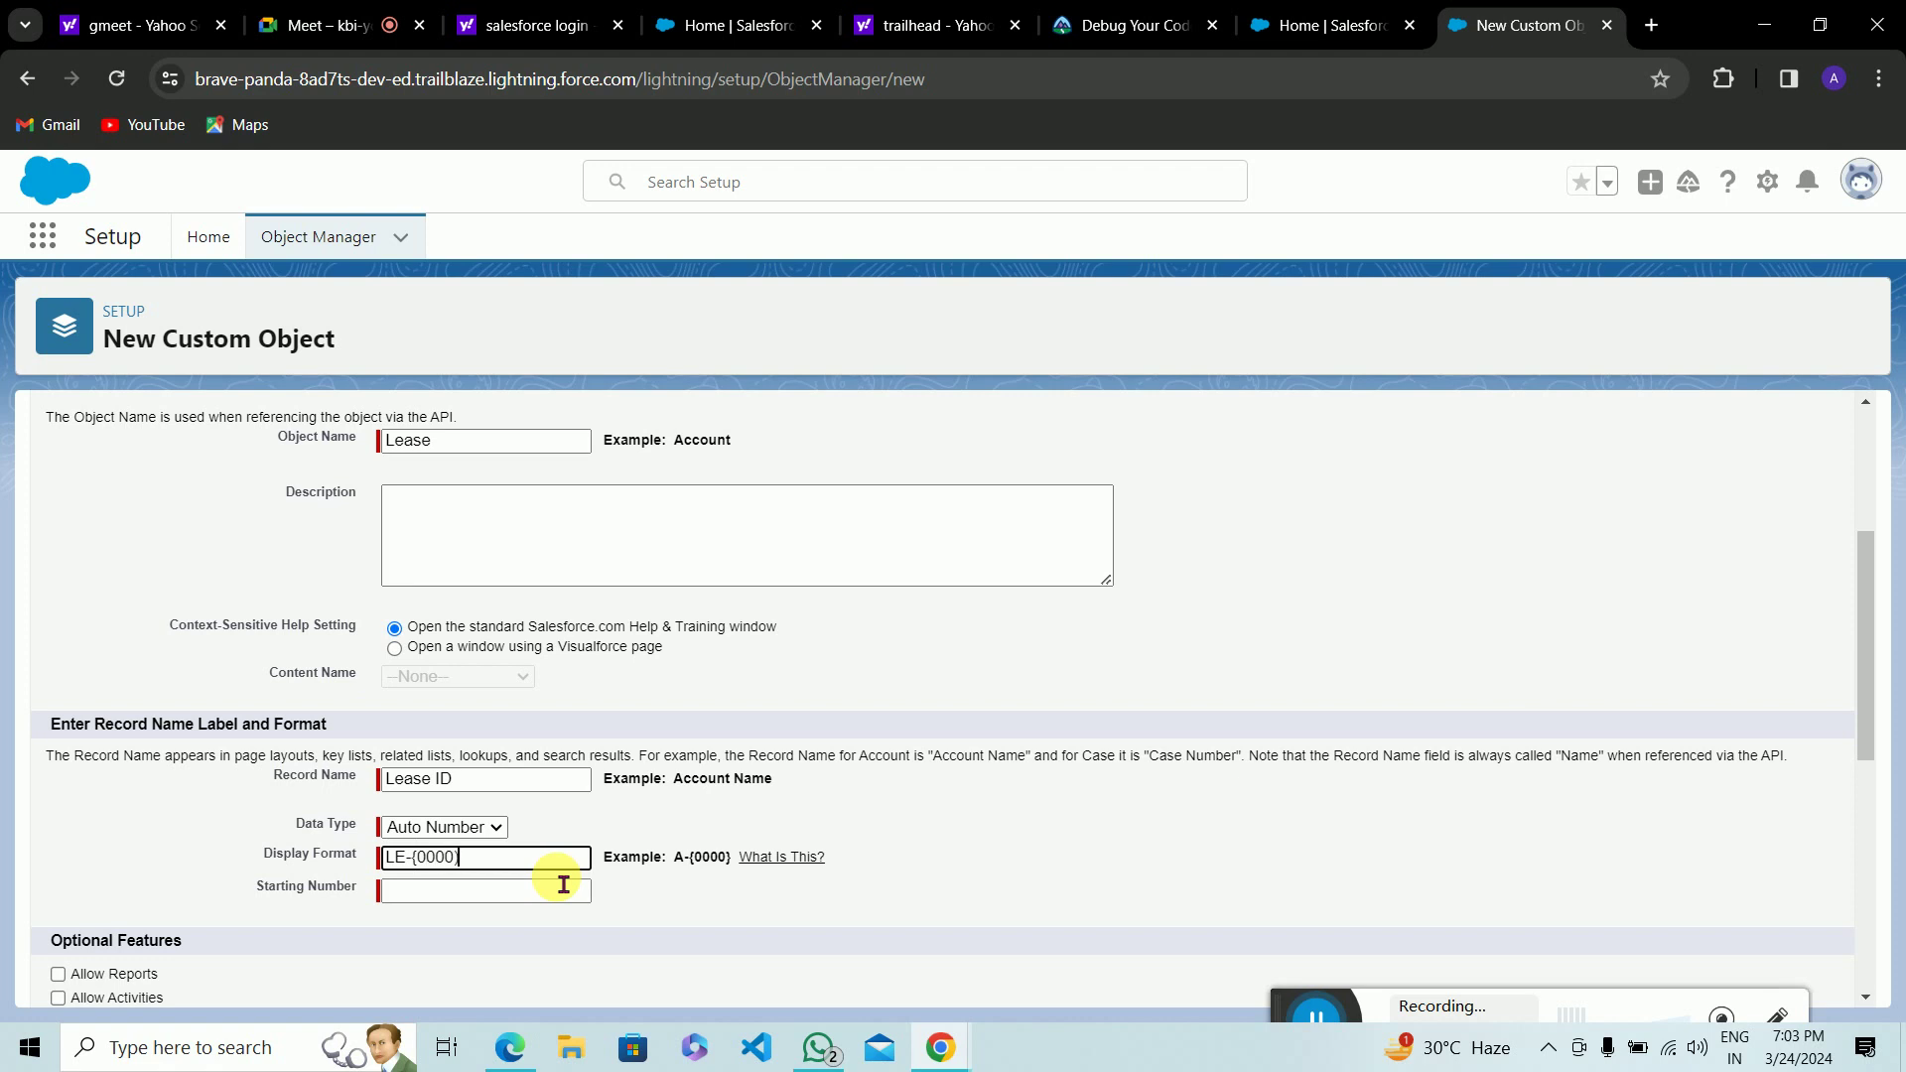
{"action": "left_click", "coordinate": [508, 906]}
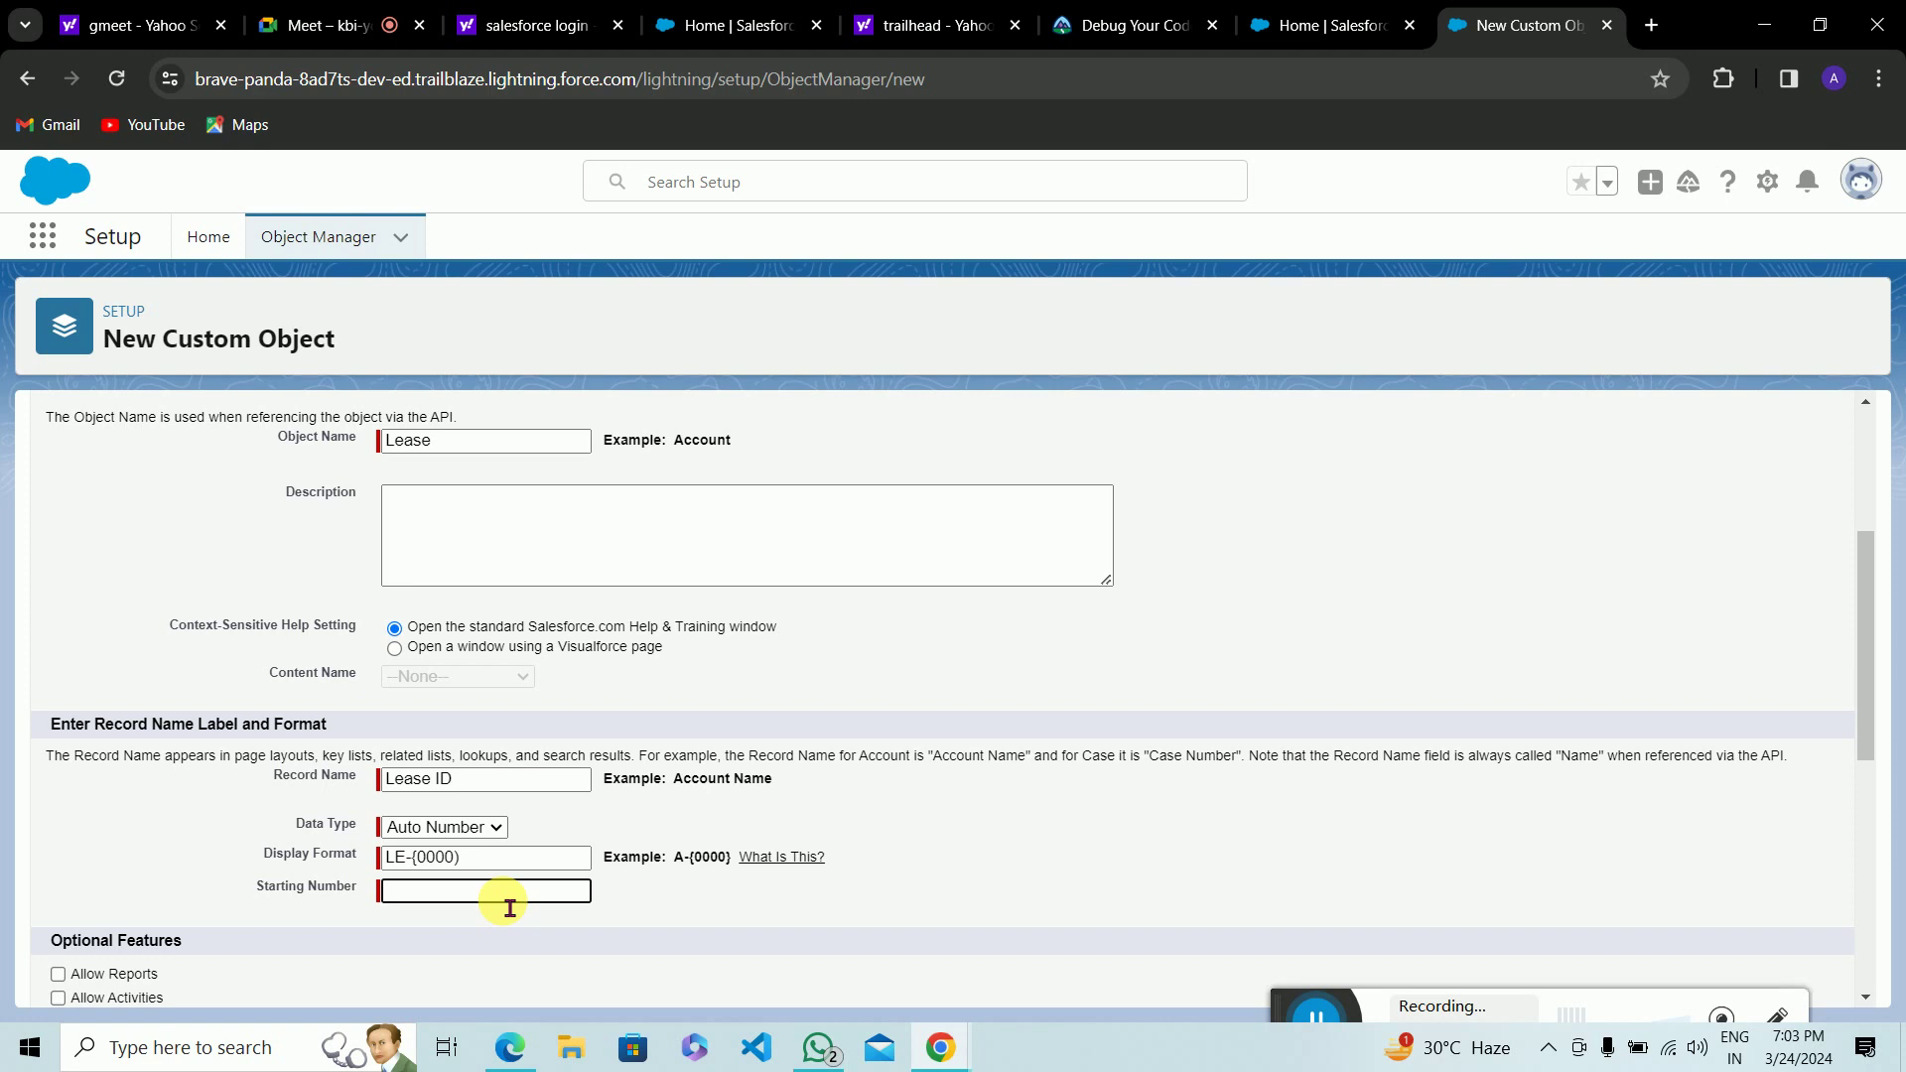
{"action": "scroll", "coordinate": [509, 908], "scroll_direction": "down", "scroll_amount": 4}
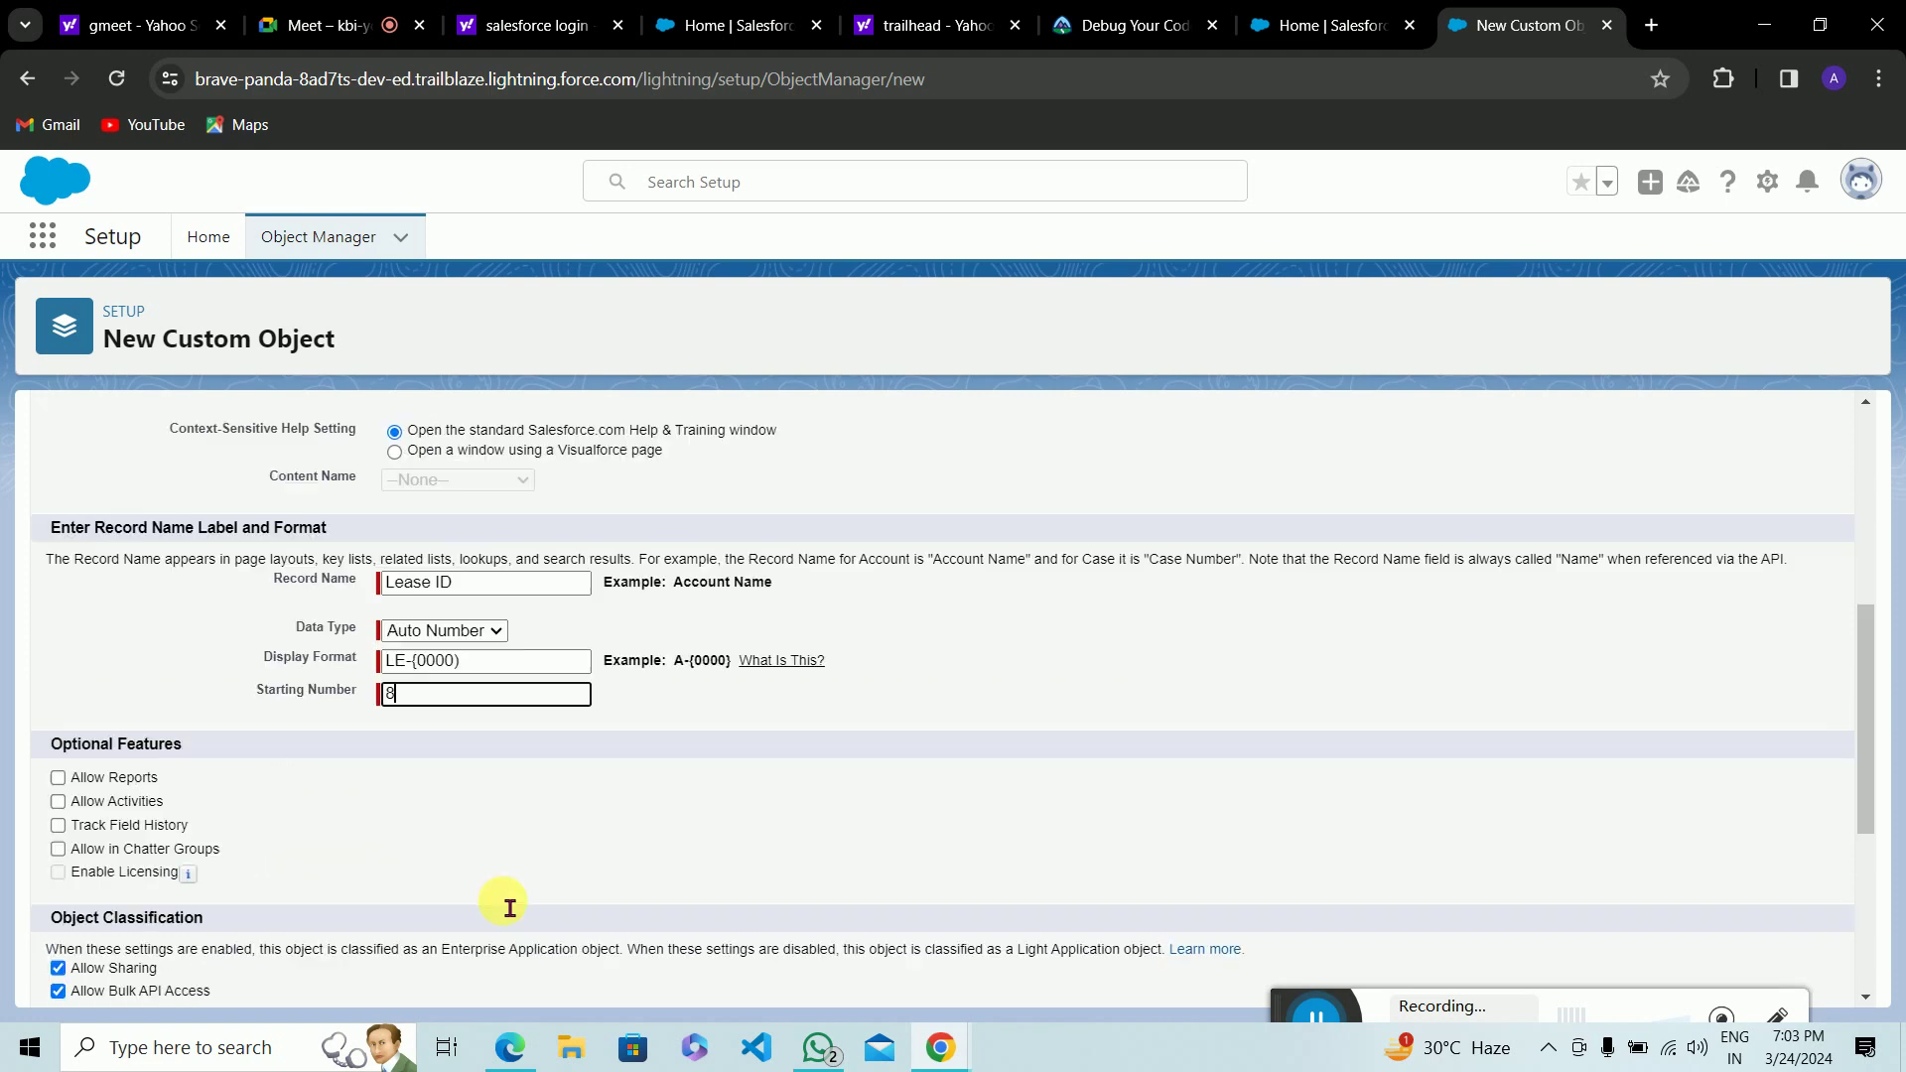
{"action": "scroll", "coordinate": [506, 902], "scroll_direction": "up", "scroll_amount": 1}
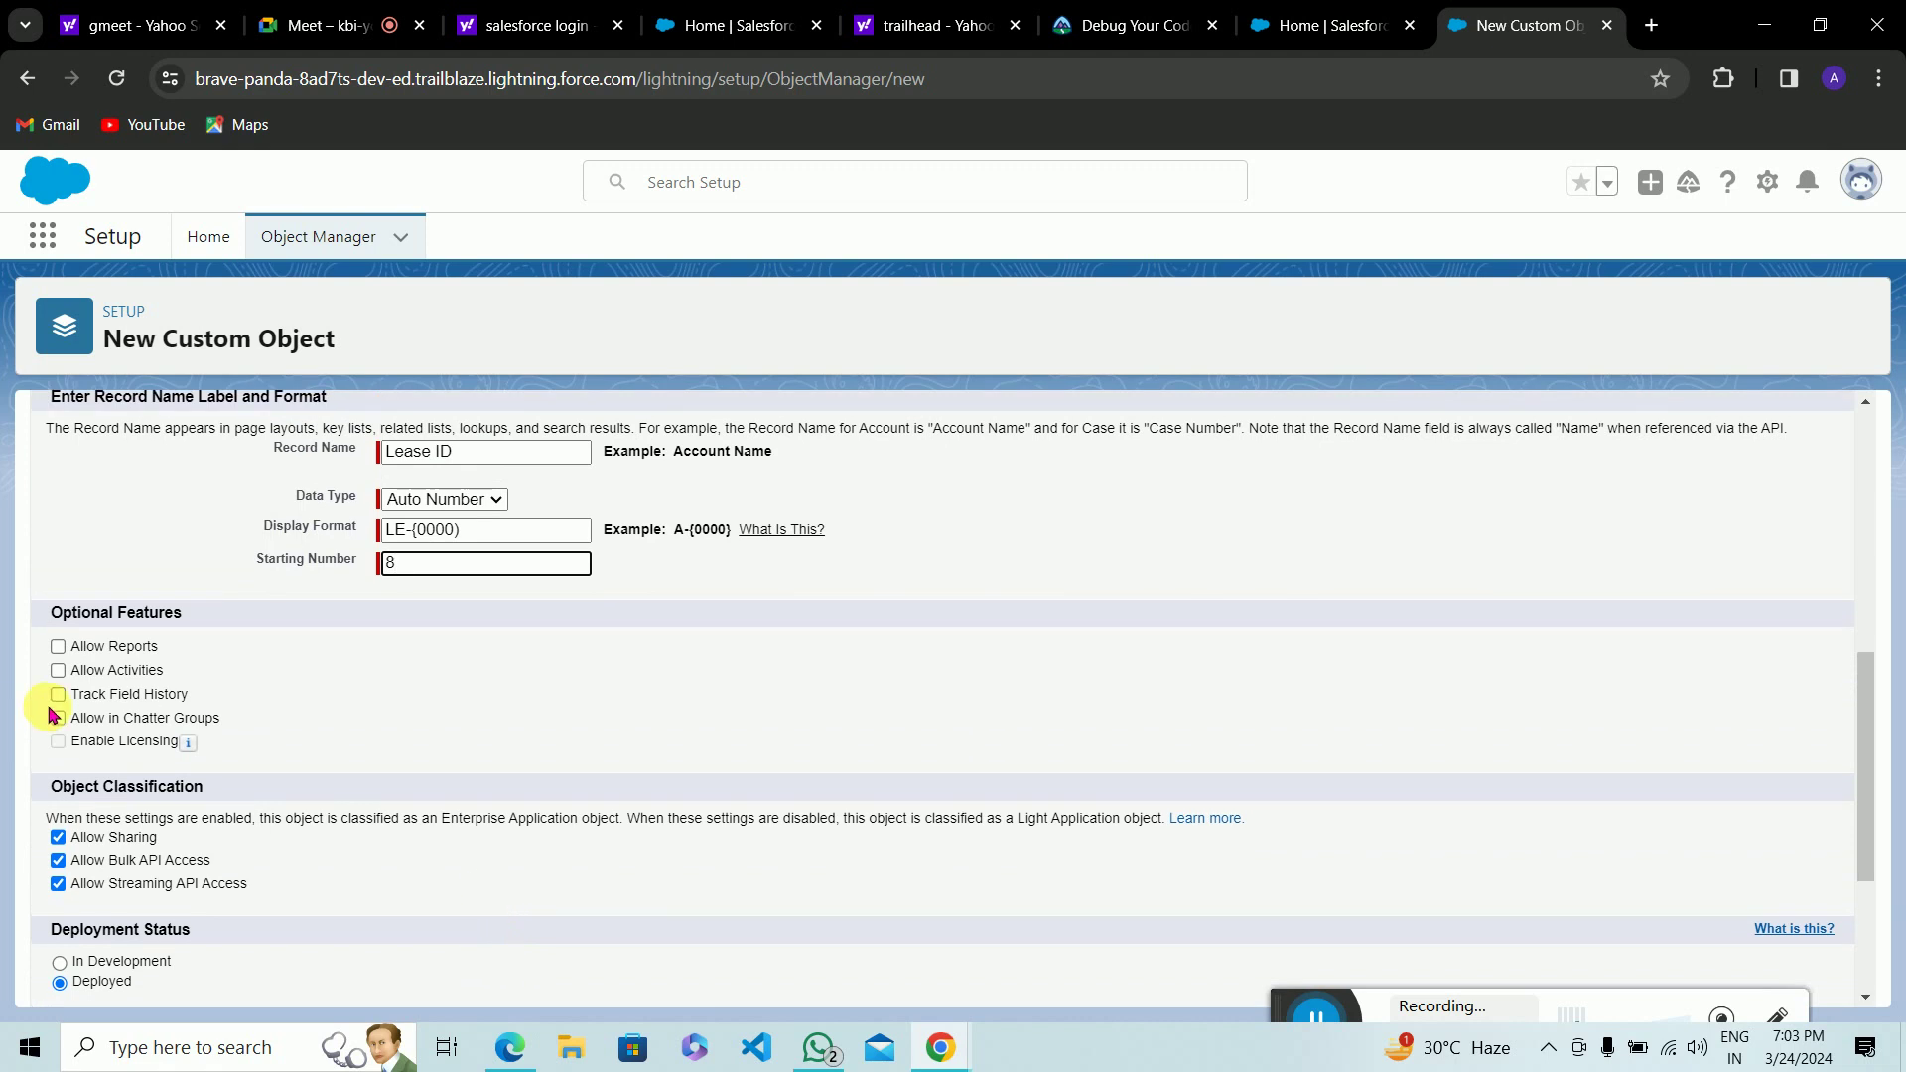
Step: Enable Allow Reports for the Lease object, review the entered settings and try to save the object
{"action": "left_click", "coordinate": [57, 657]}
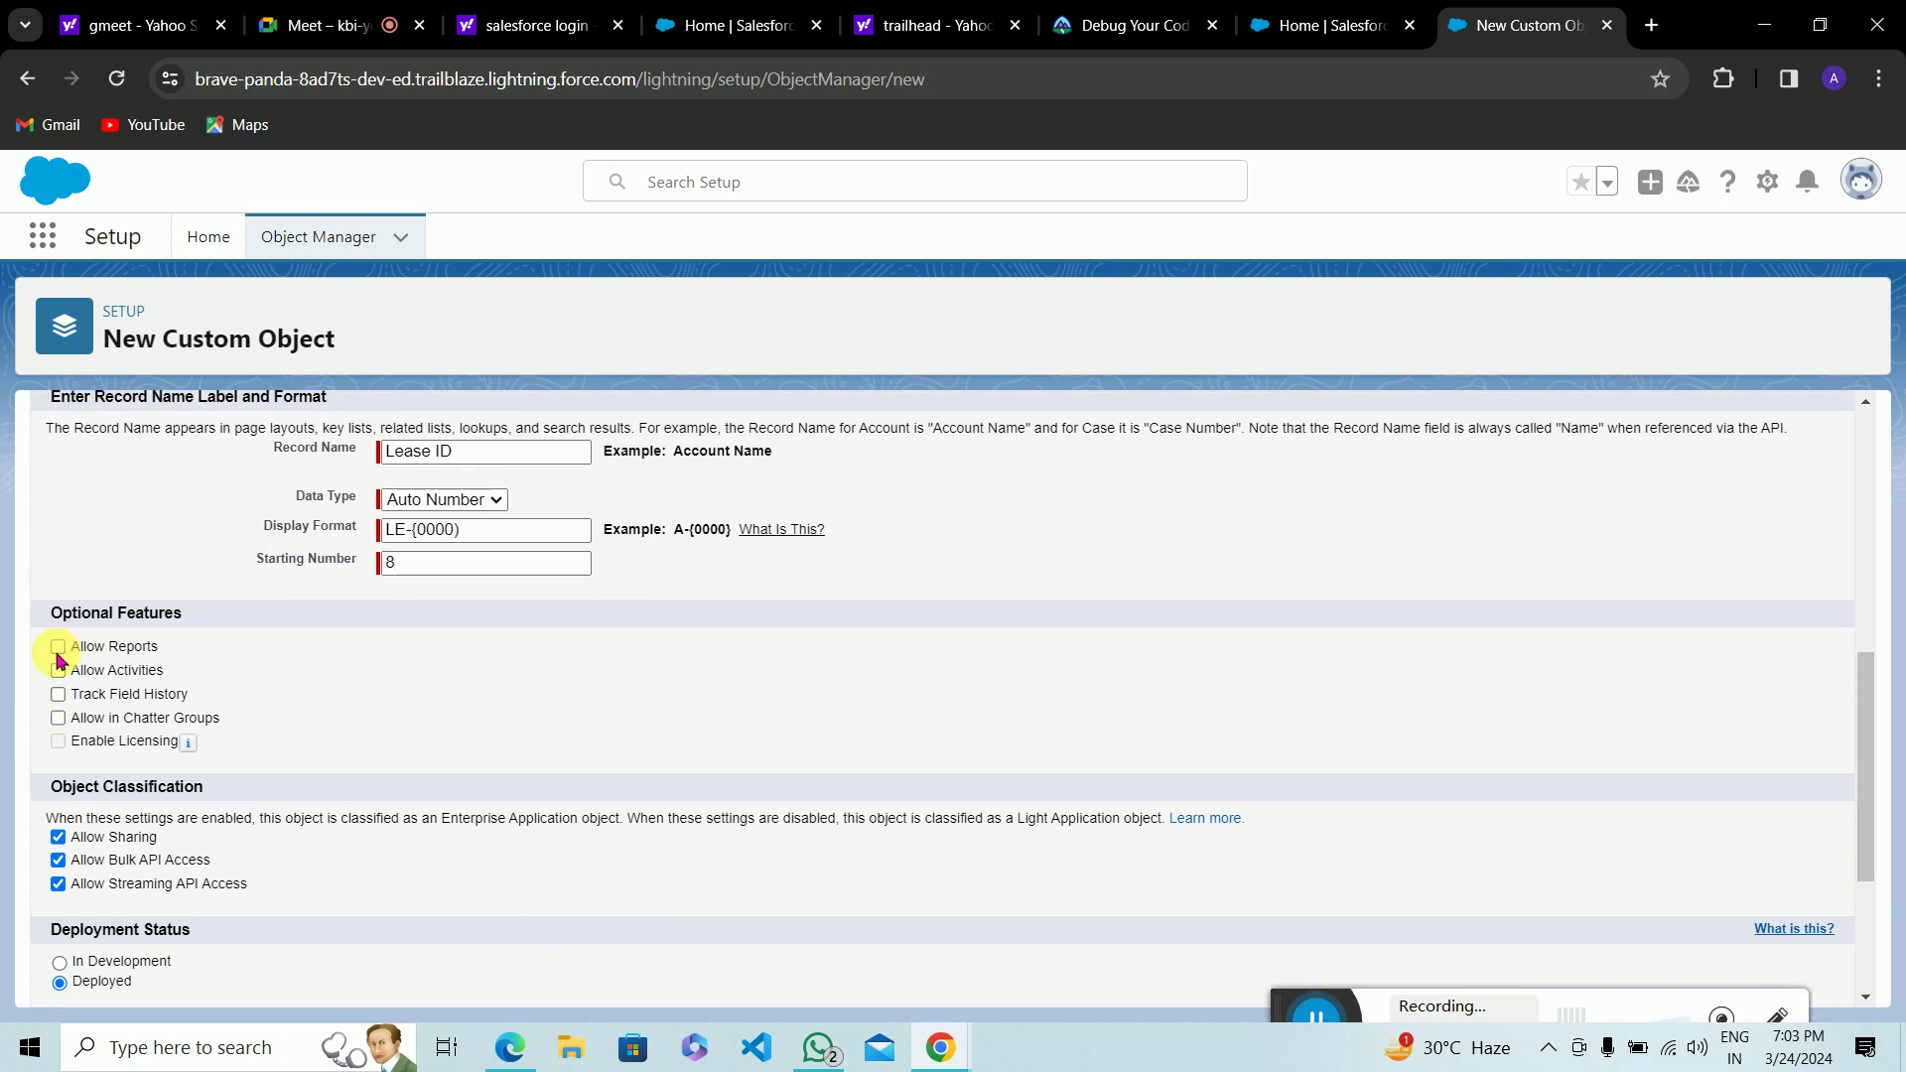
{"action": "scroll", "coordinate": [277, 746], "scroll_direction": "down", "scroll_amount": 1}
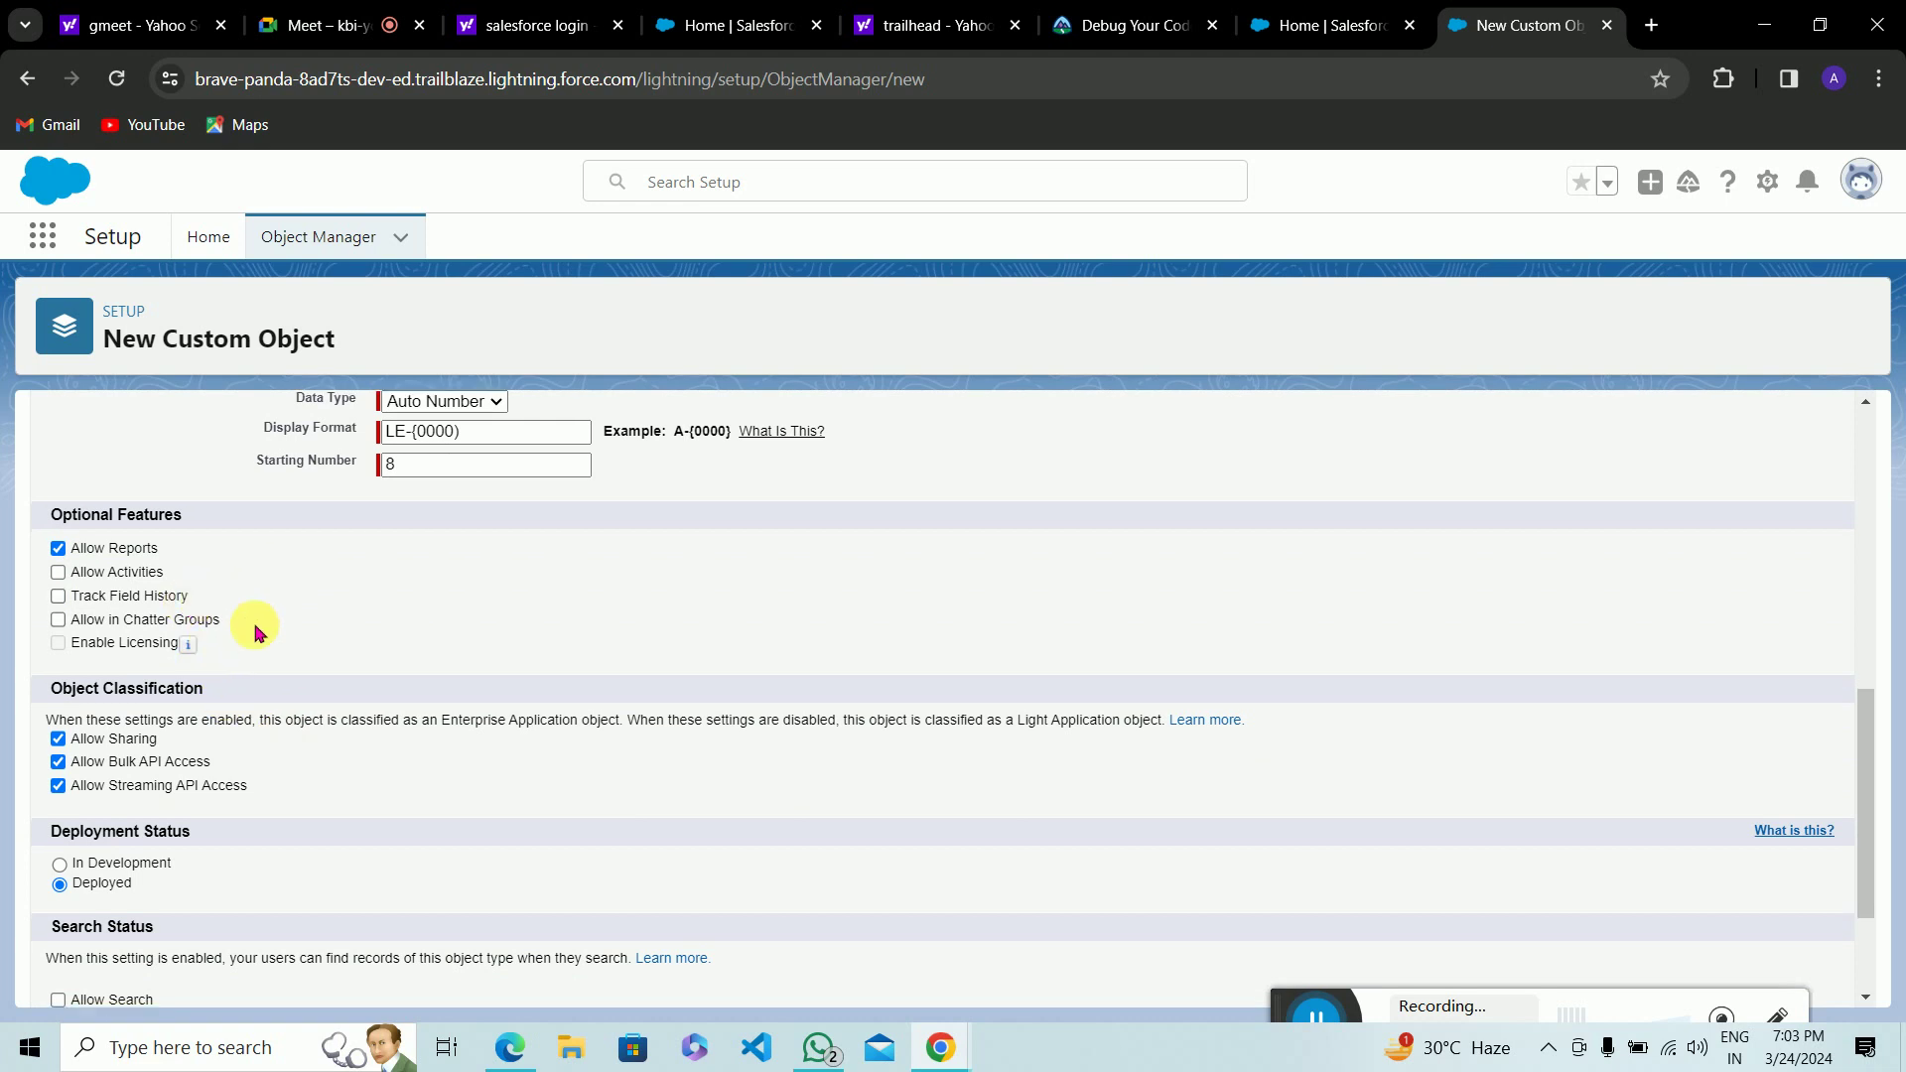
{"action": "scroll", "coordinate": [253, 632], "scroll_direction": "down", "scroll_amount": 2}
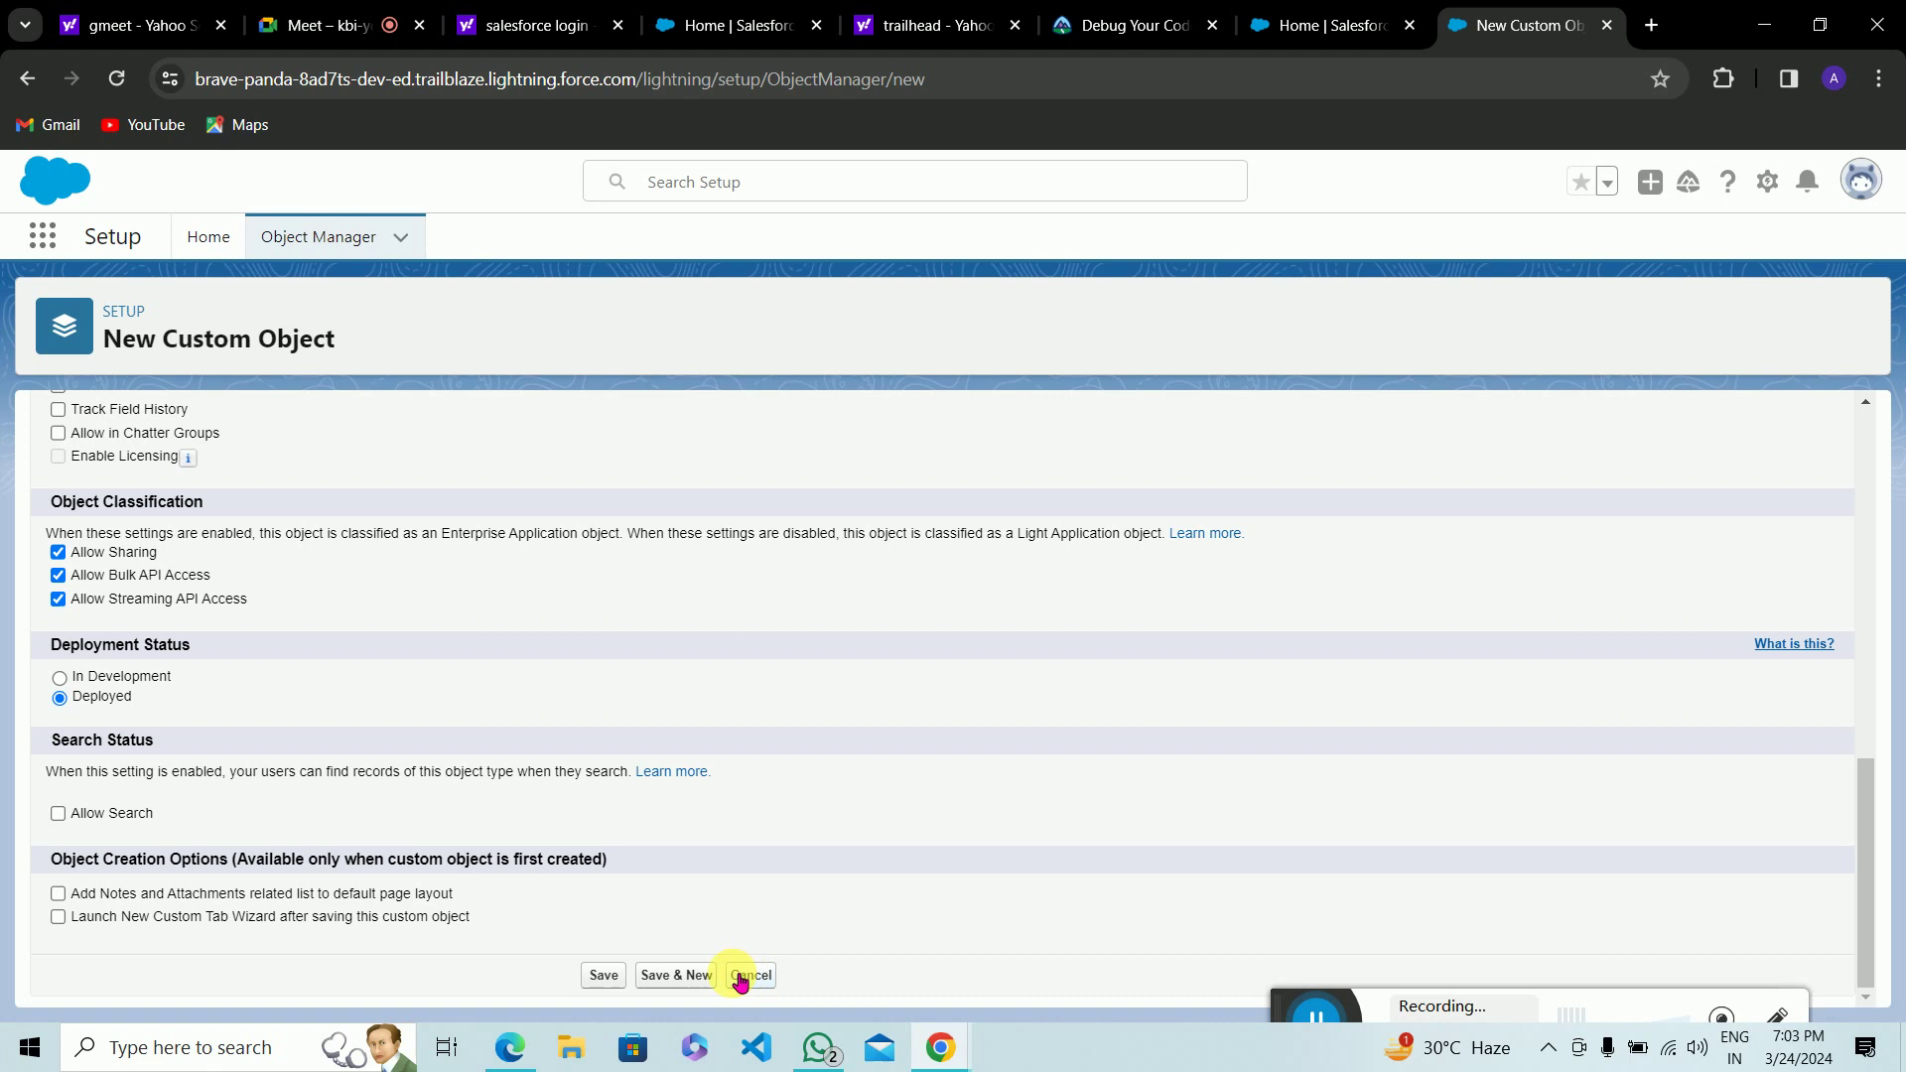
{"action": "scroll", "coordinate": [800, 799], "scroll_direction": "up", "scroll_amount": 1}
{"action": "scroll", "coordinate": [794, 794], "scroll_direction": "up", "scroll_amount": 5}
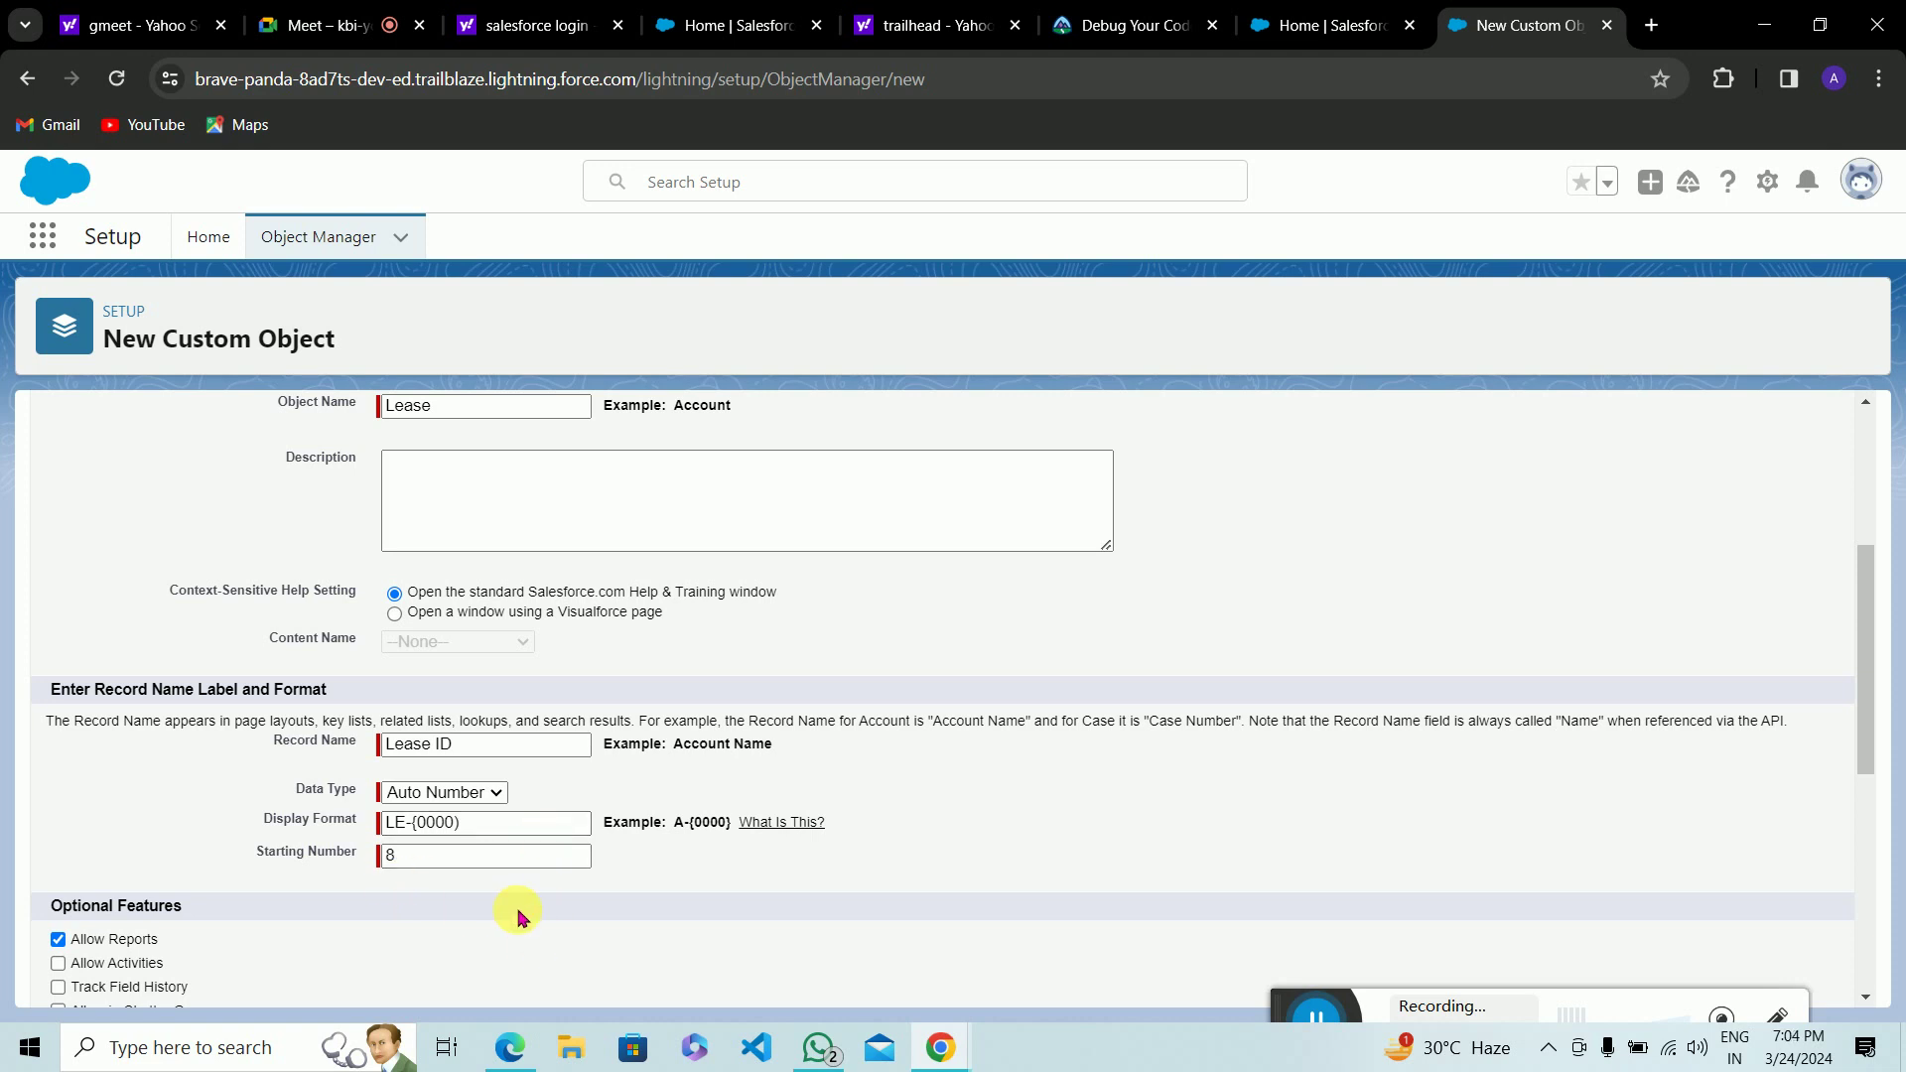
{"action": "scroll", "coordinate": [518, 915], "scroll_direction": "down", "scroll_amount": 5}
{"action": "left_click", "coordinate": [601, 974]}
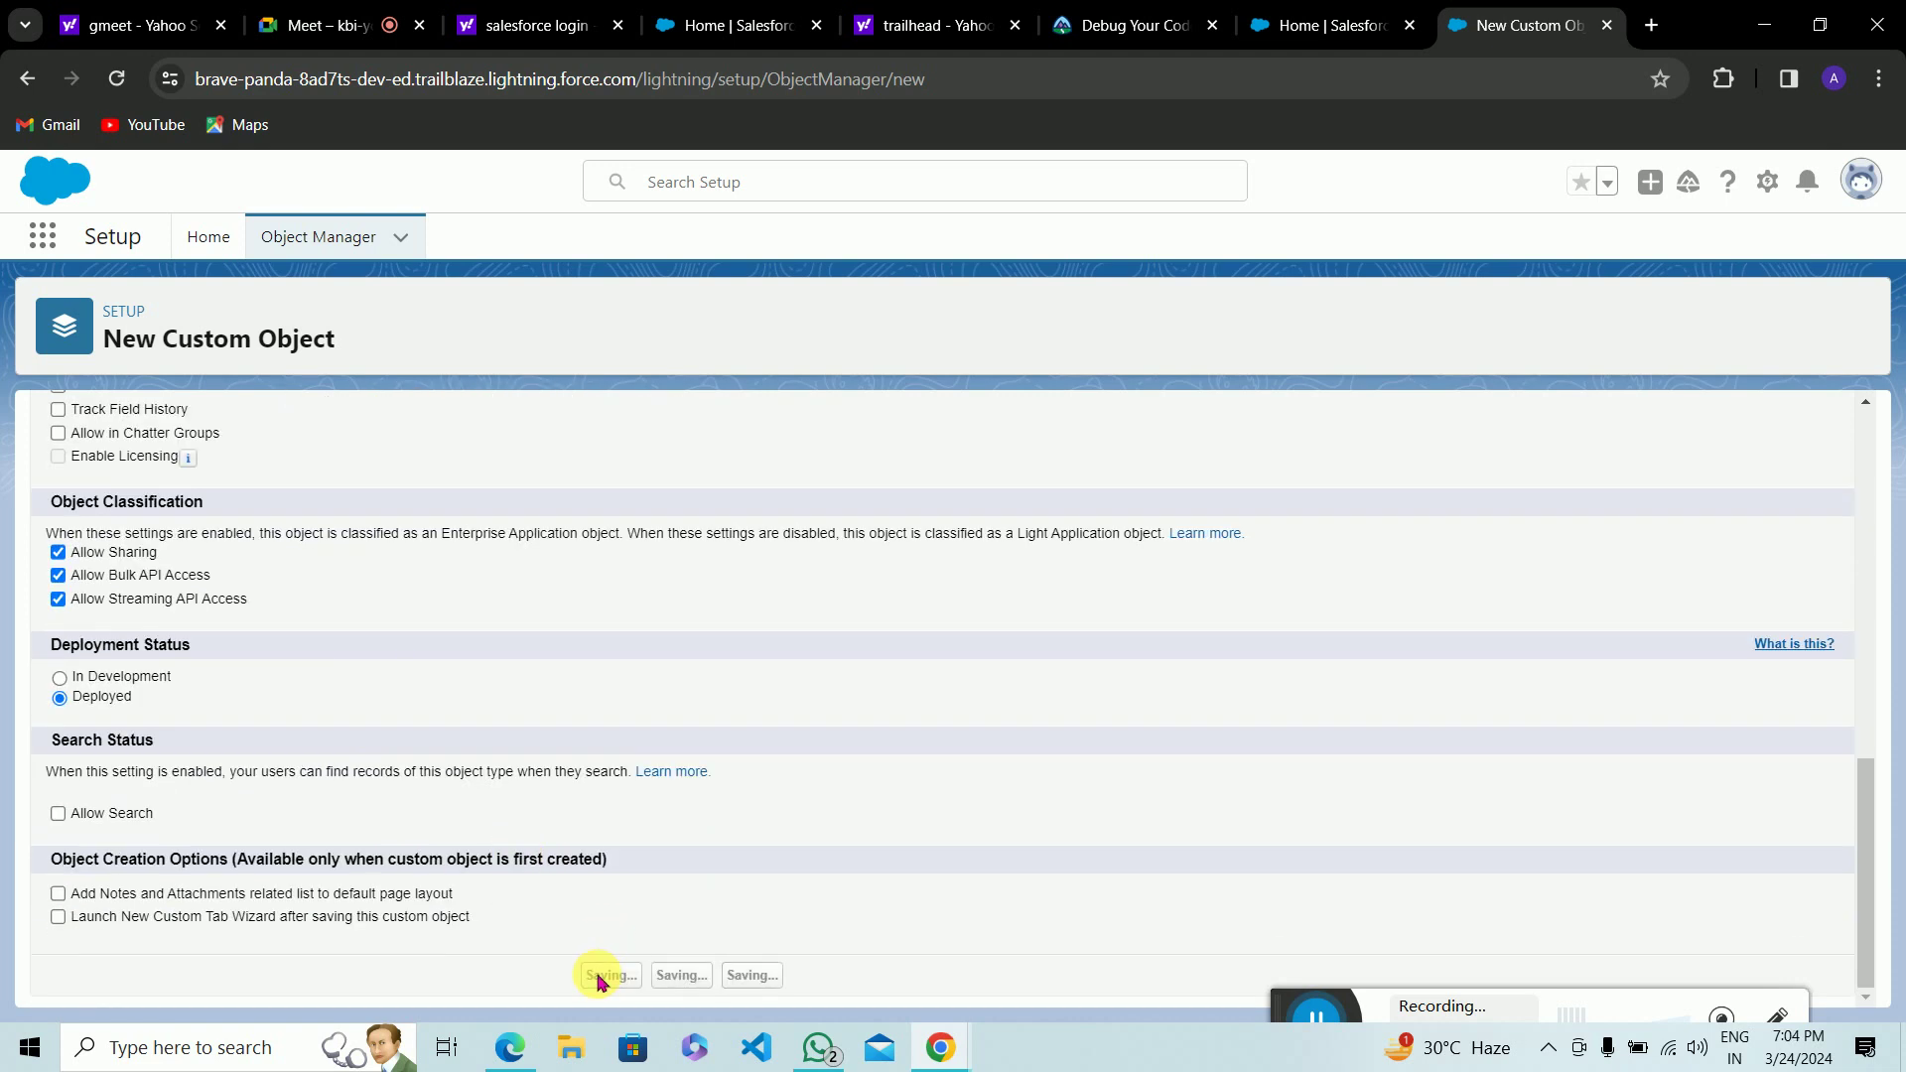
{"action": "scroll", "coordinate": [757, 752], "scroll_direction": "down", "scroll_amount": 5}
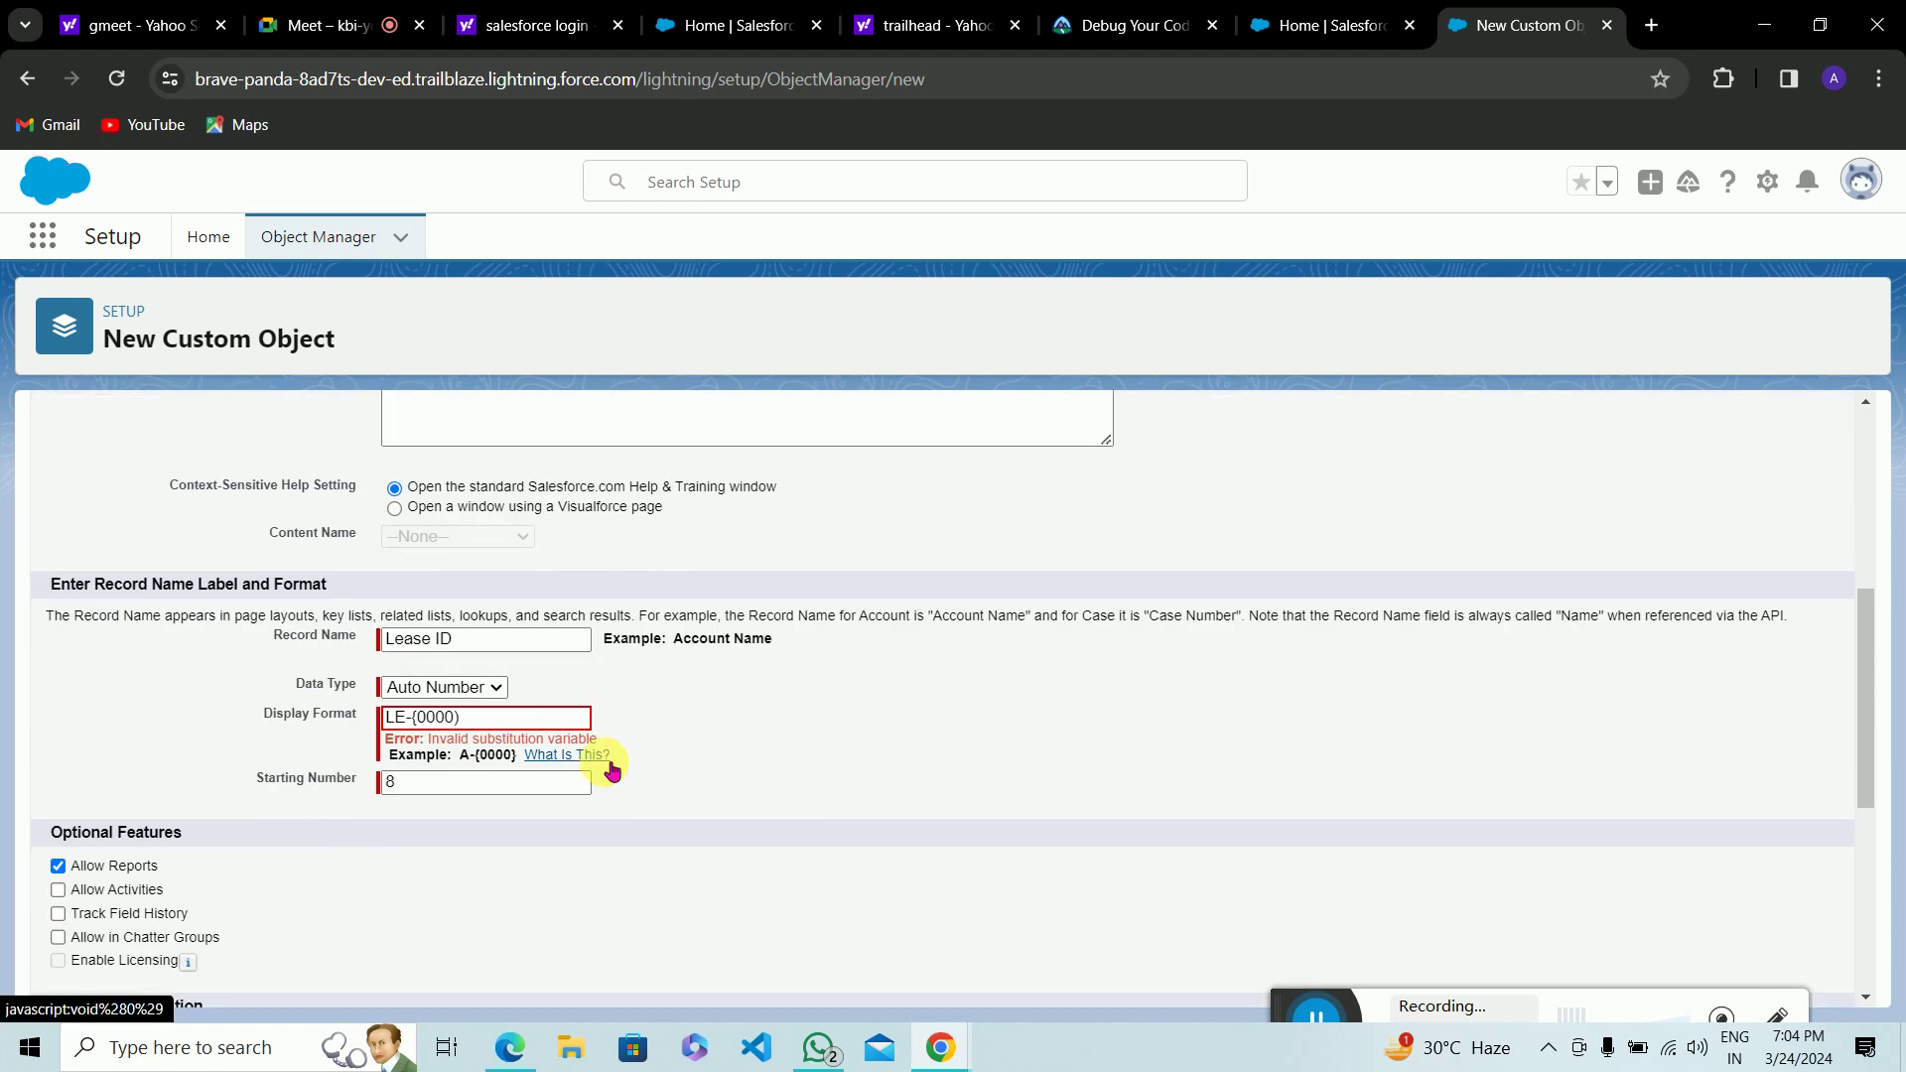
Step: Correct the Lease ID display format to LE-{0000} and save the Lease custom object
{"action": "left_click", "coordinate": [489, 728]}
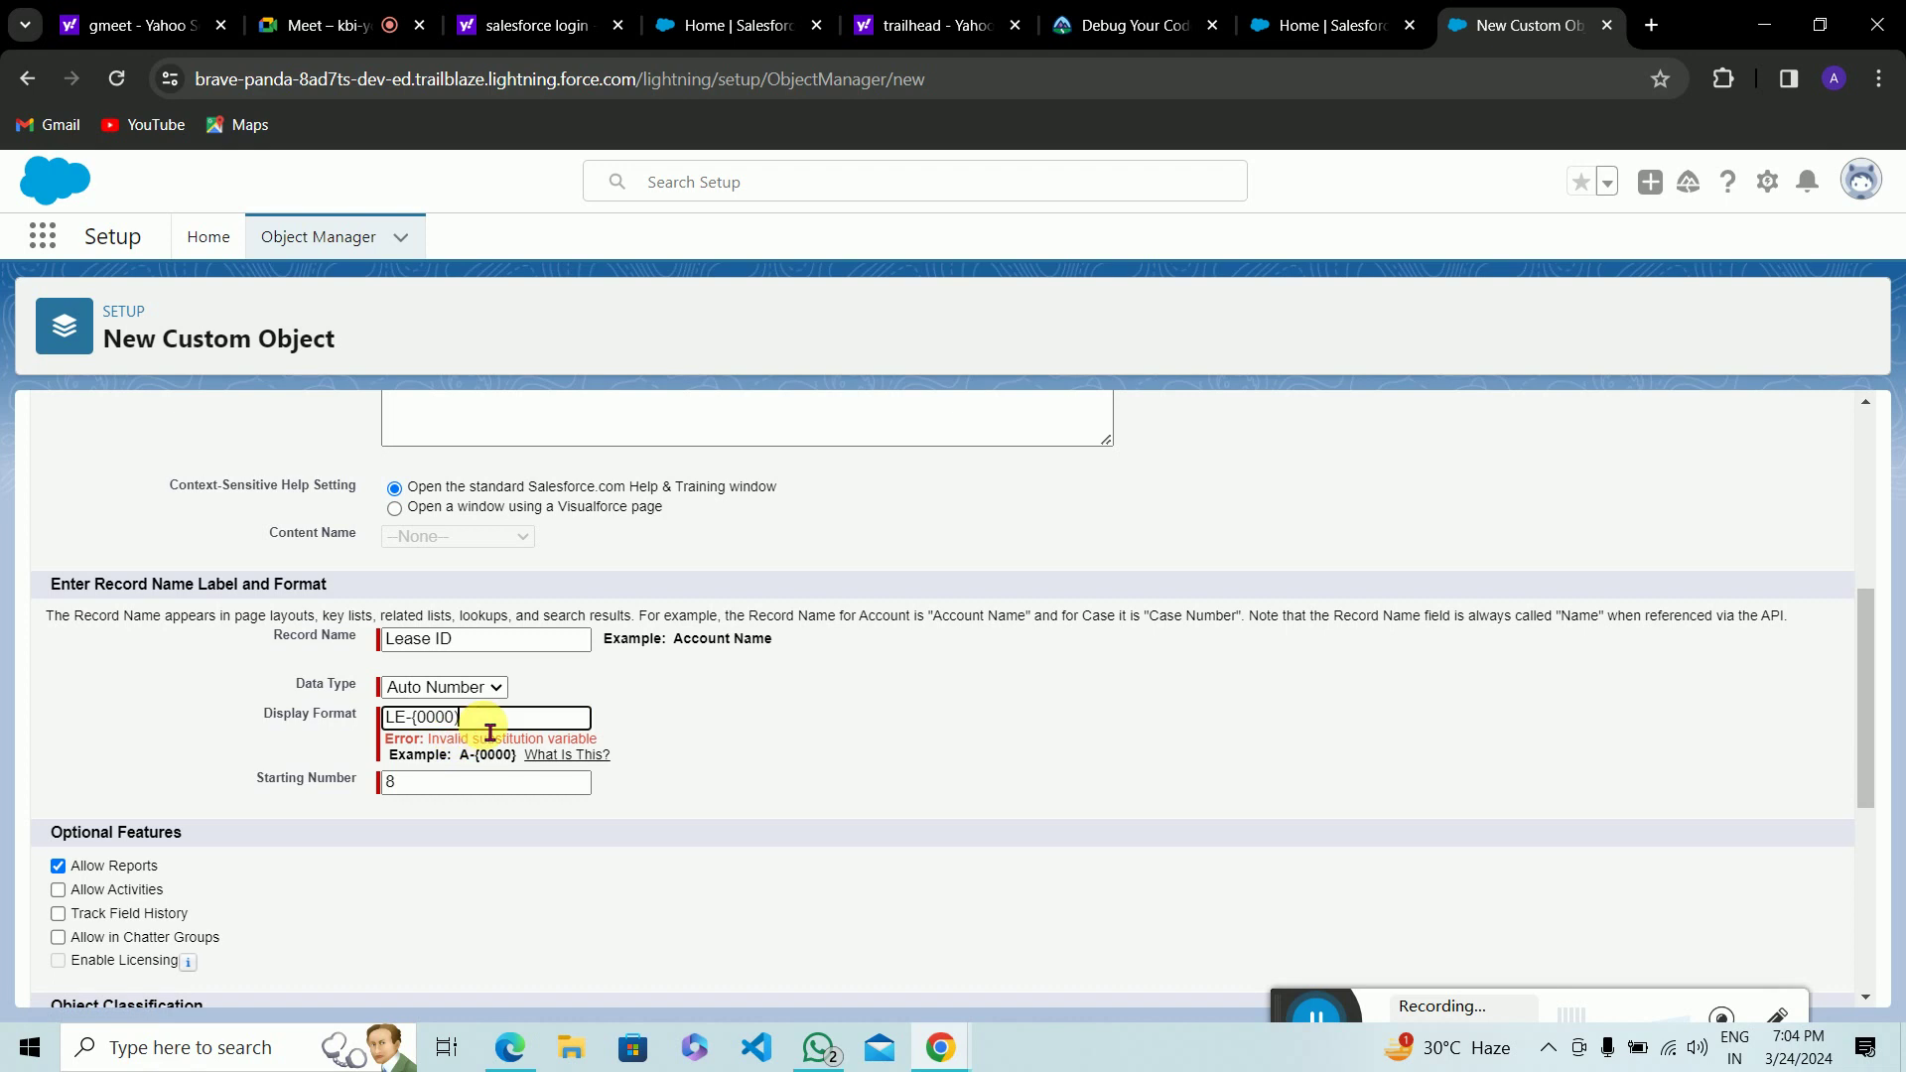
{"action": "key", "text": "BackSpace"}
{"action": "type", "text": "}"}
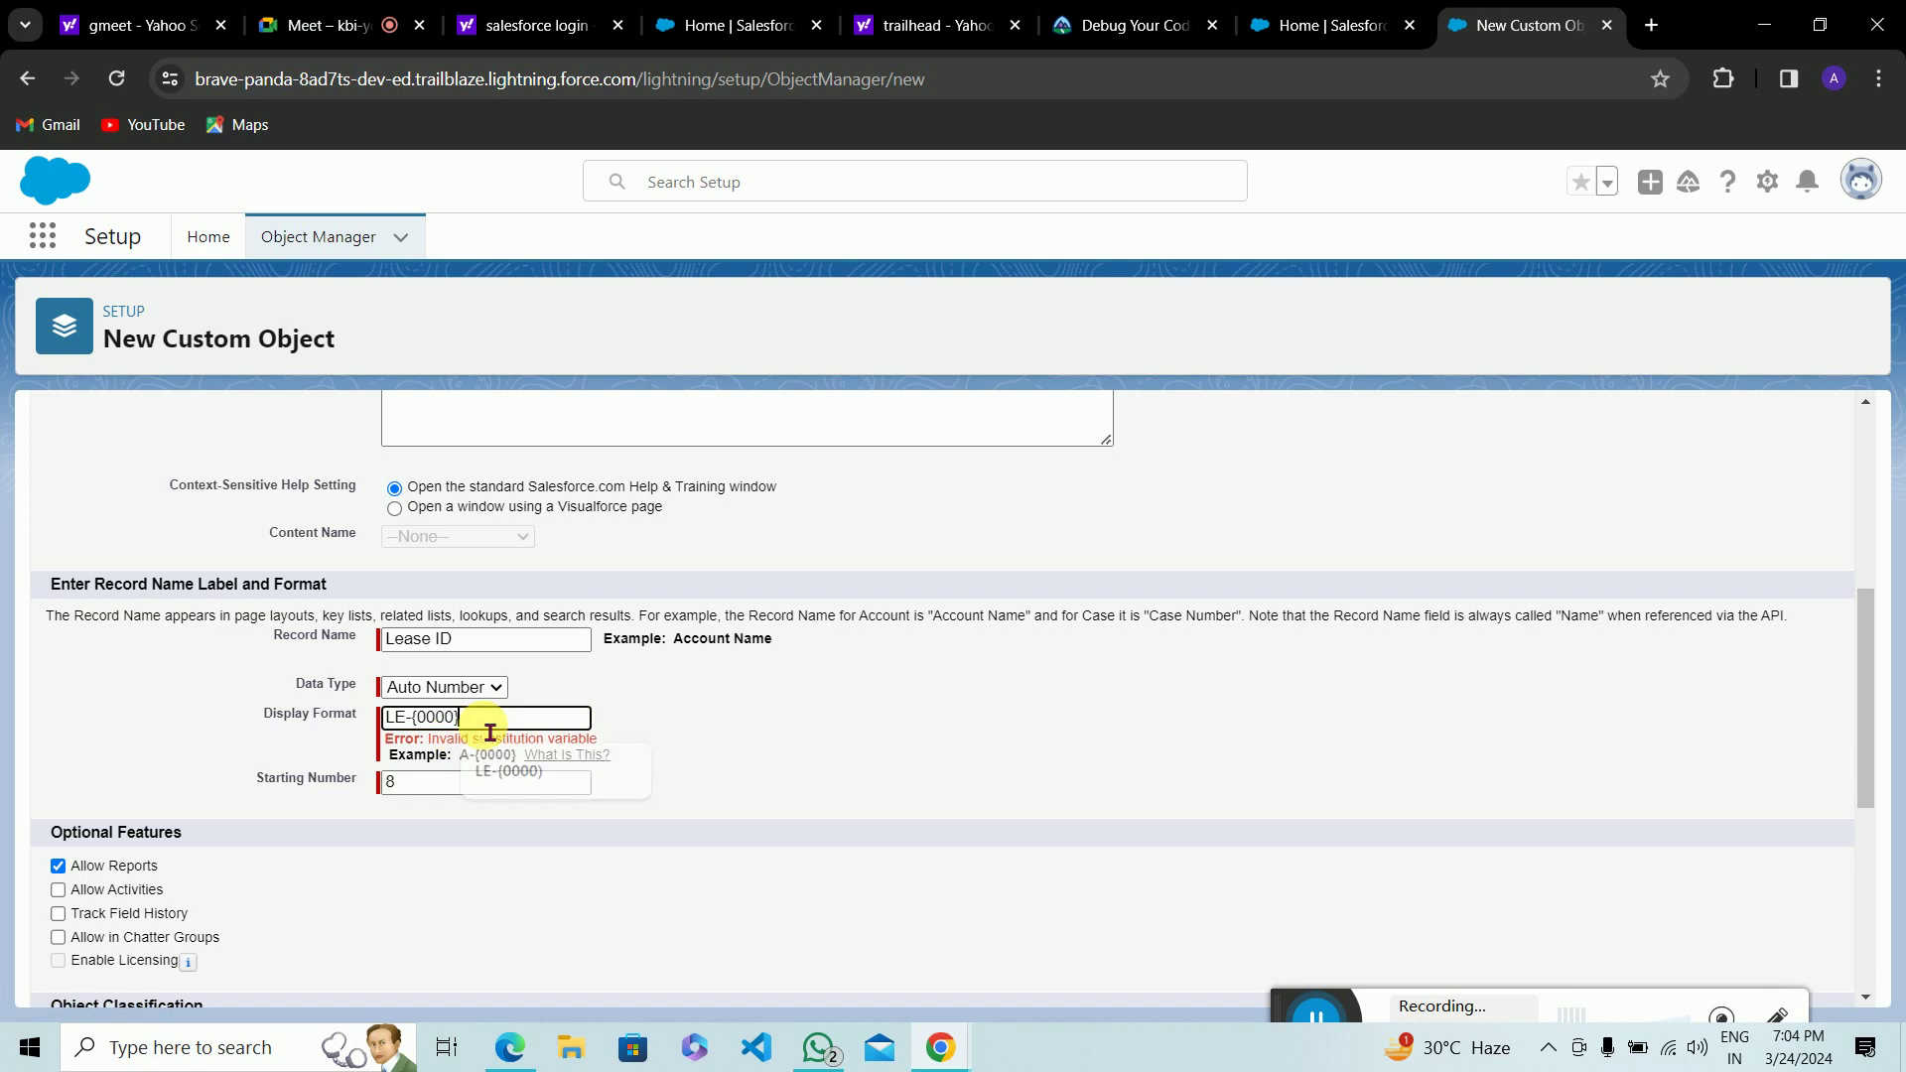
{"action": "scroll", "coordinate": [490, 732], "scroll_direction": "down", "scroll_amount": 5}
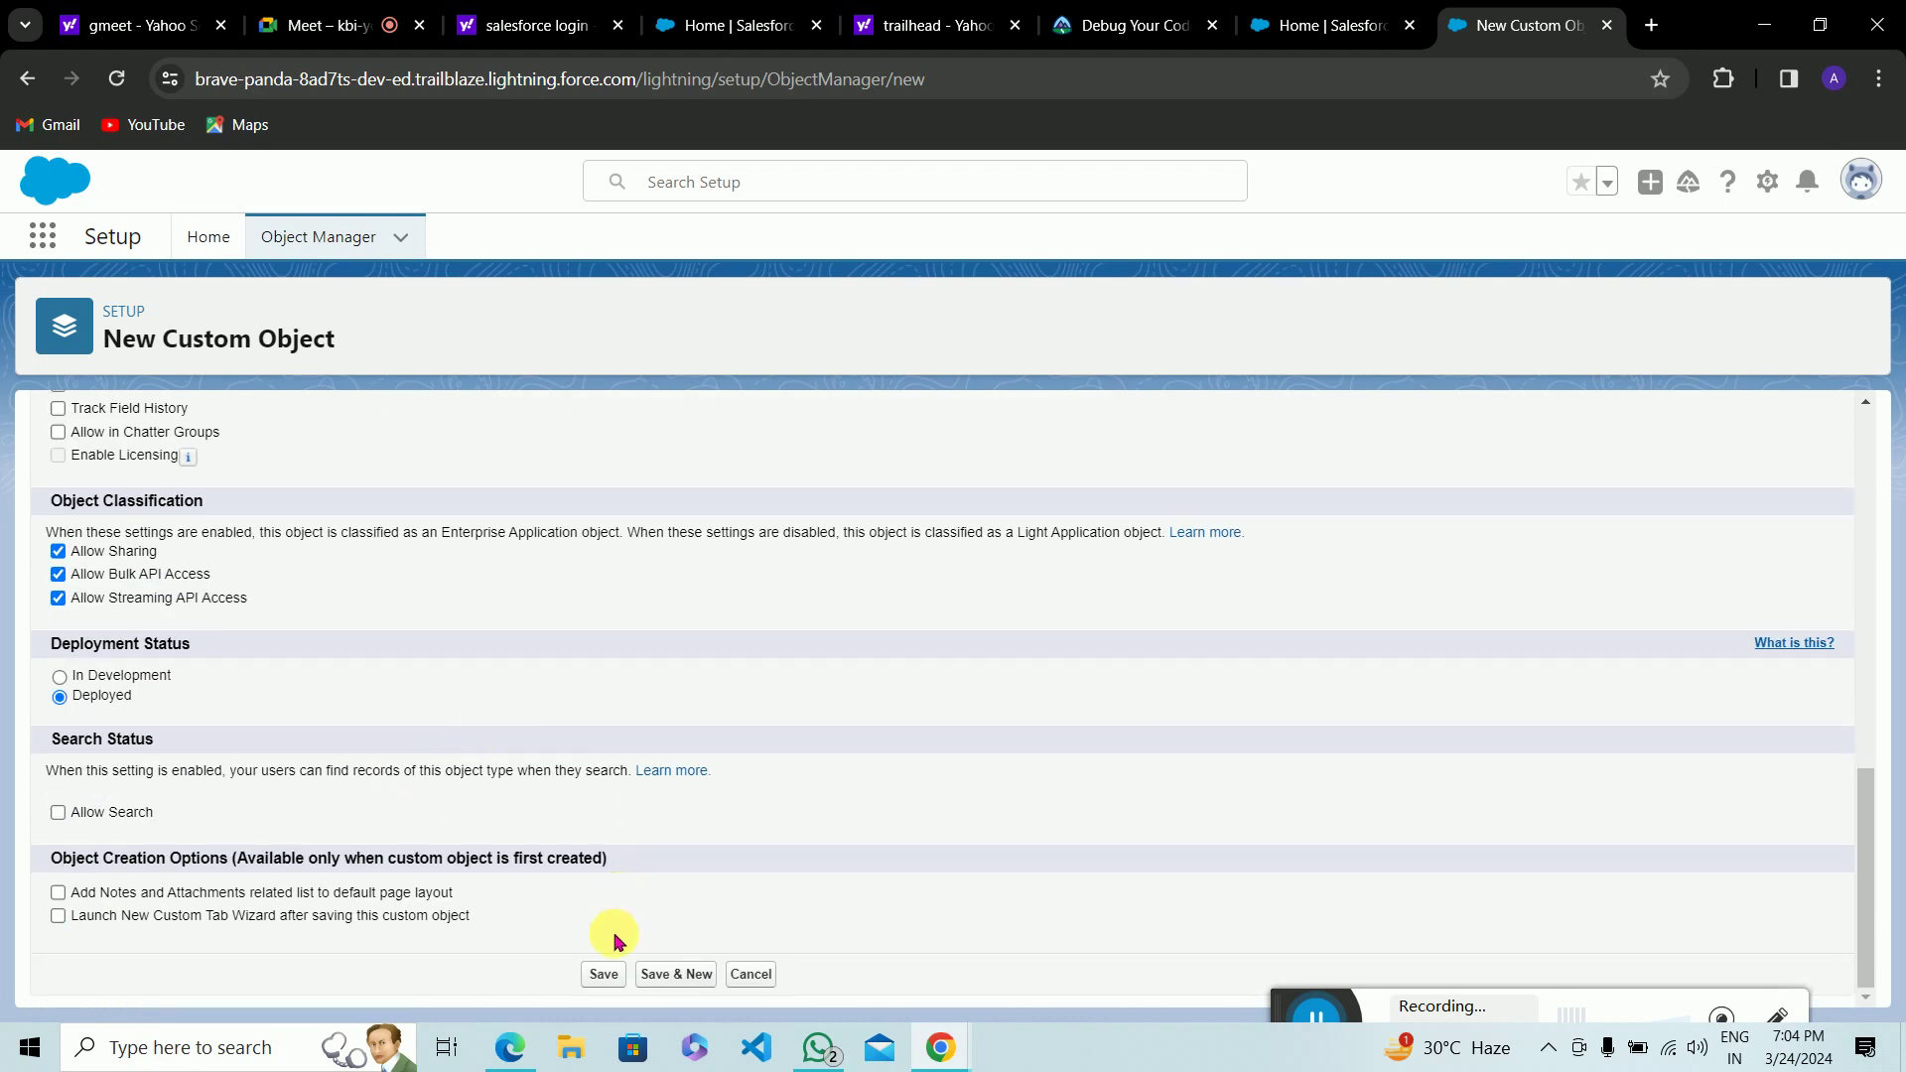
{"action": "left_click", "coordinate": [603, 974]}
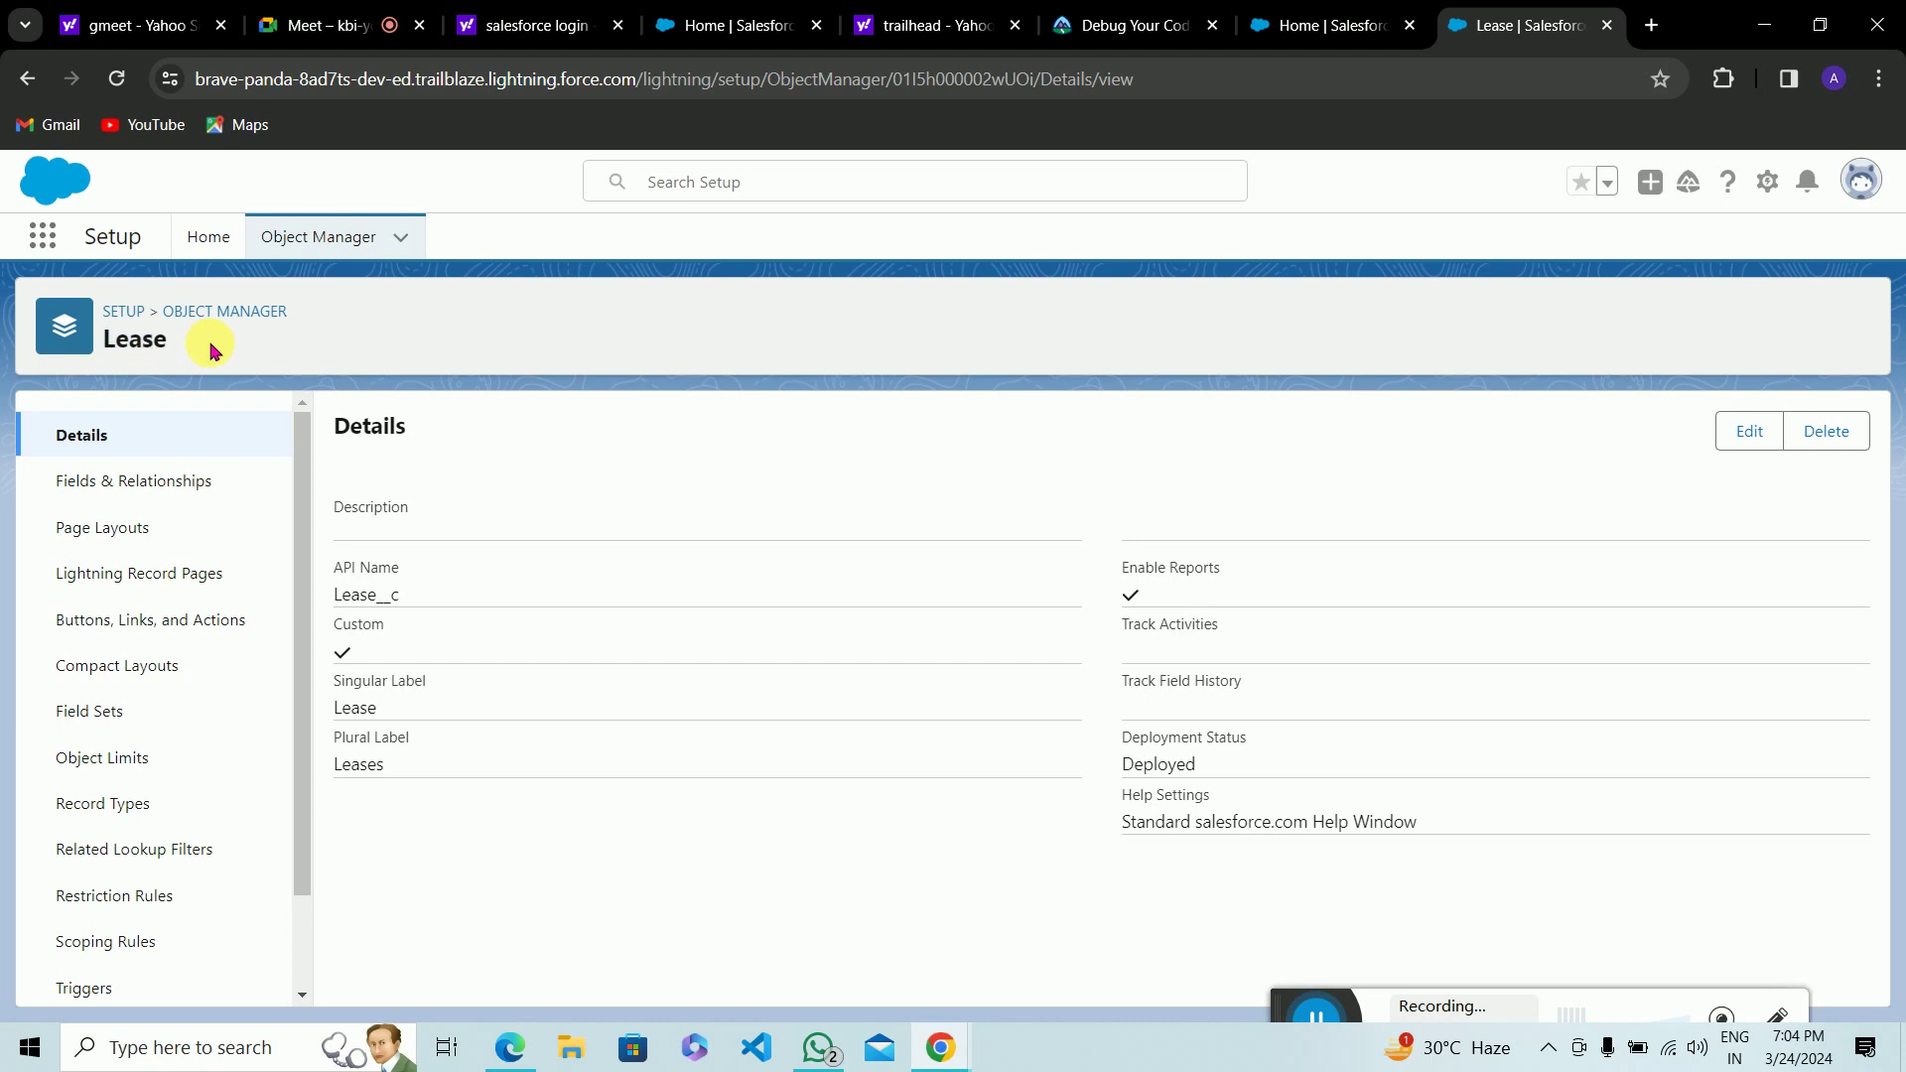
Step: Open the Lease object's fields and relationships, then check the Property Name and Tenant Name lookup entries in the PDF in Edge
{"action": "left_click", "coordinate": [157, 486]}
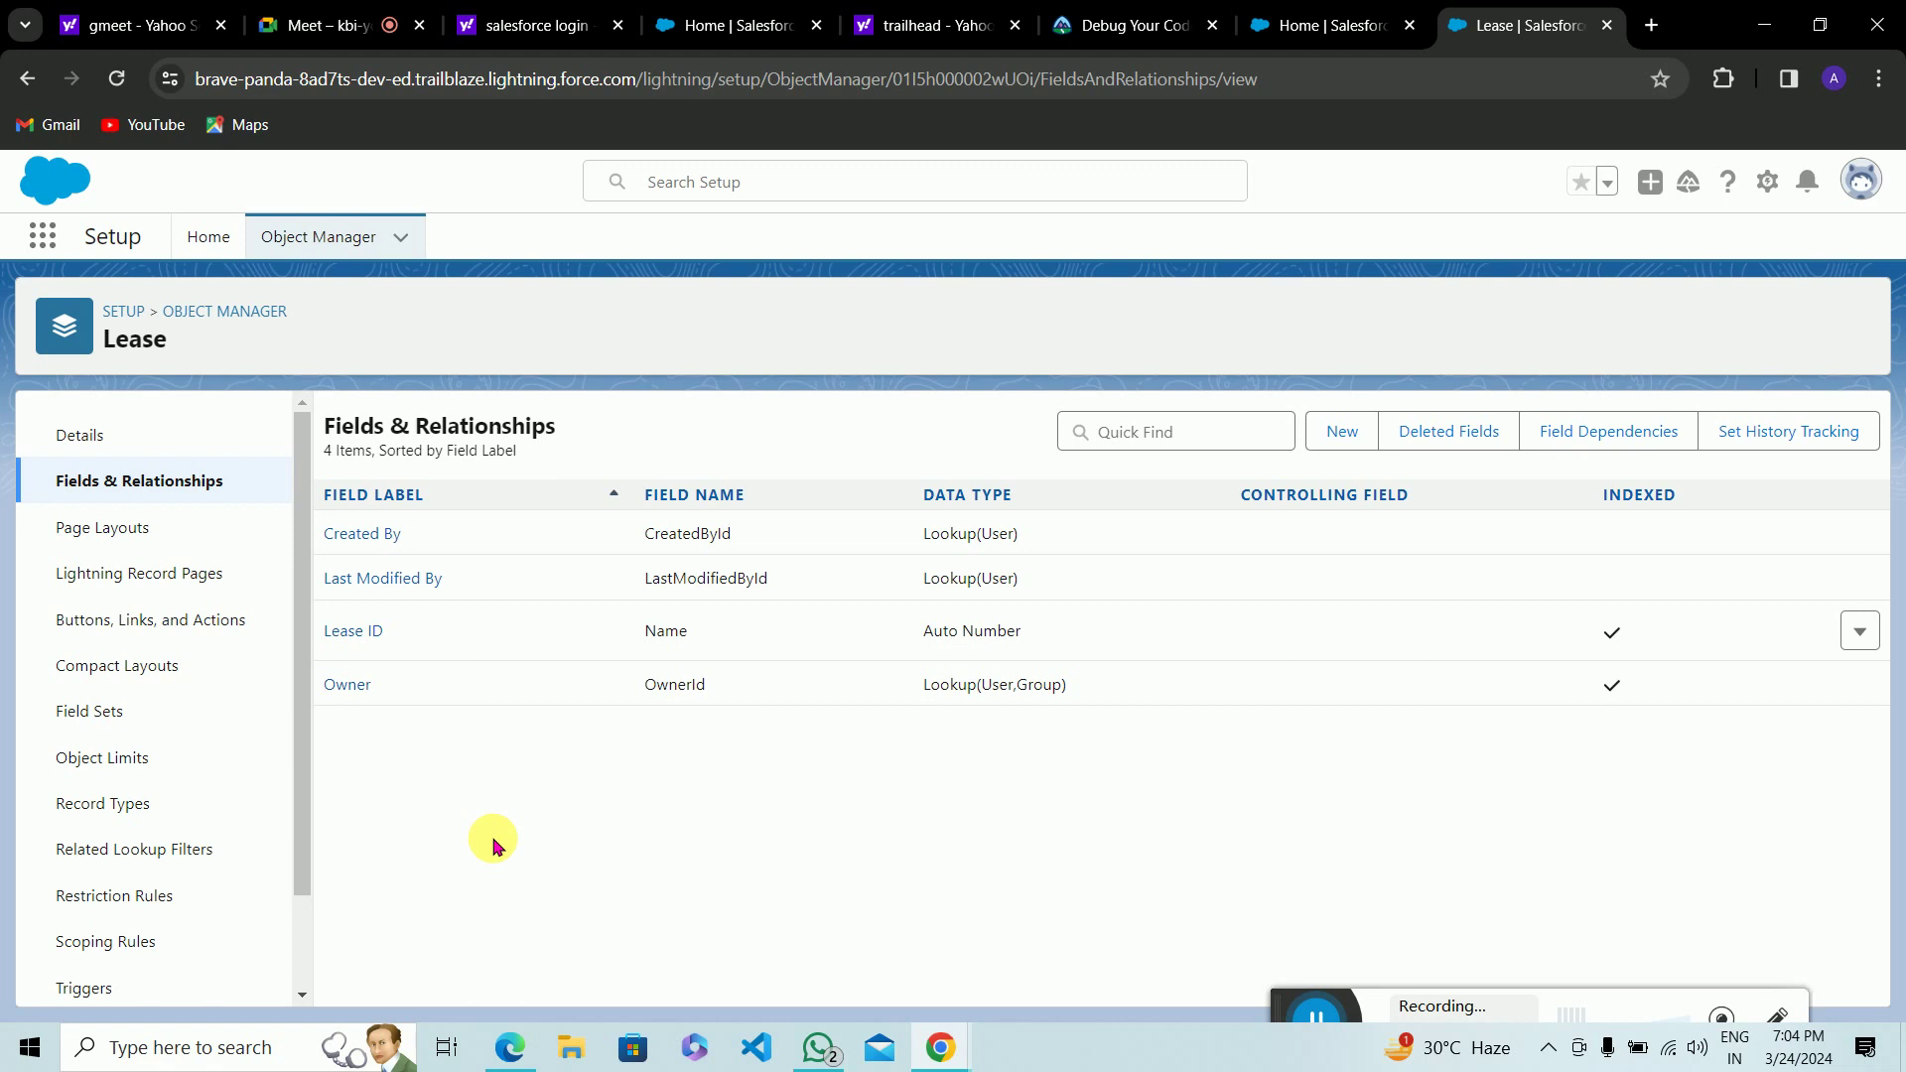
{"action": "left_click", "coordinate": [517, 1047]}
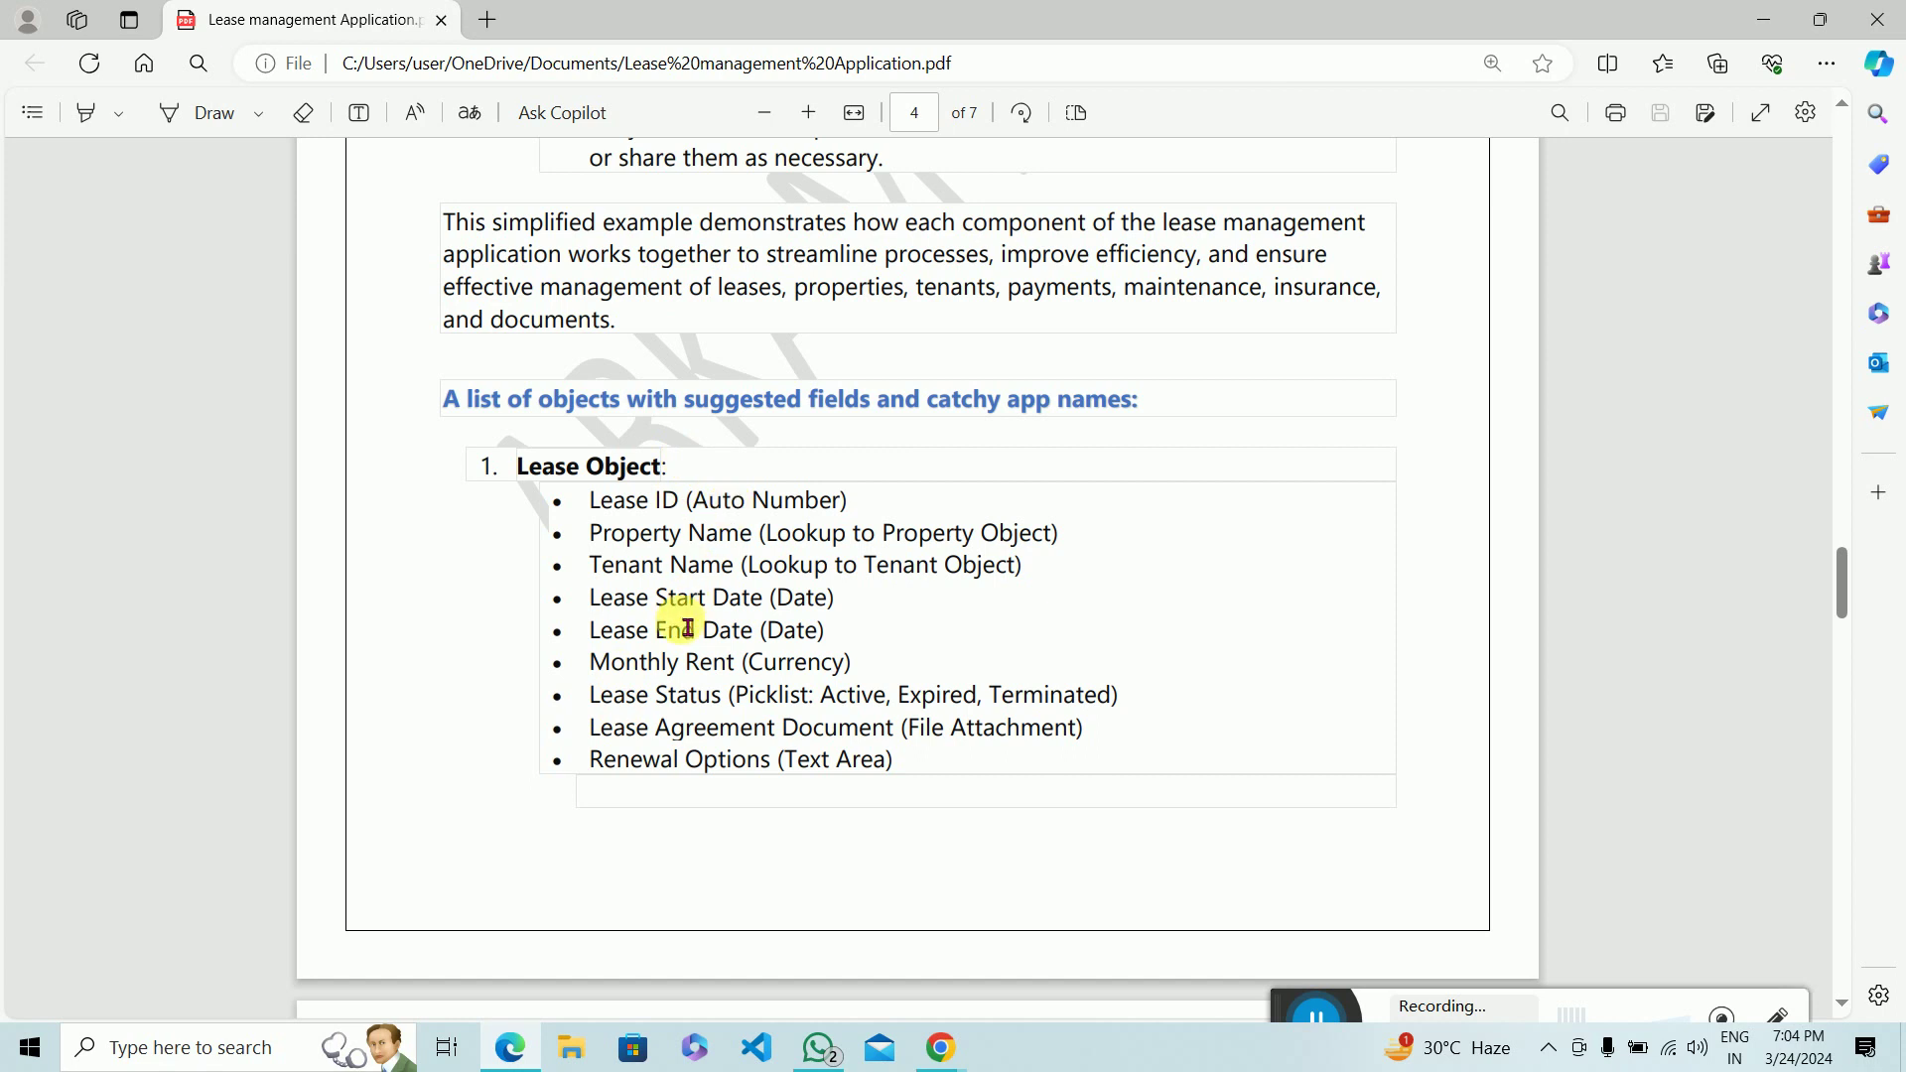
{"action": "left_click", "coordinate": [603, 544]}
{"action": "left_click_drag", "start_coordinate": [607, 548], "coordinate": [948, 583]}
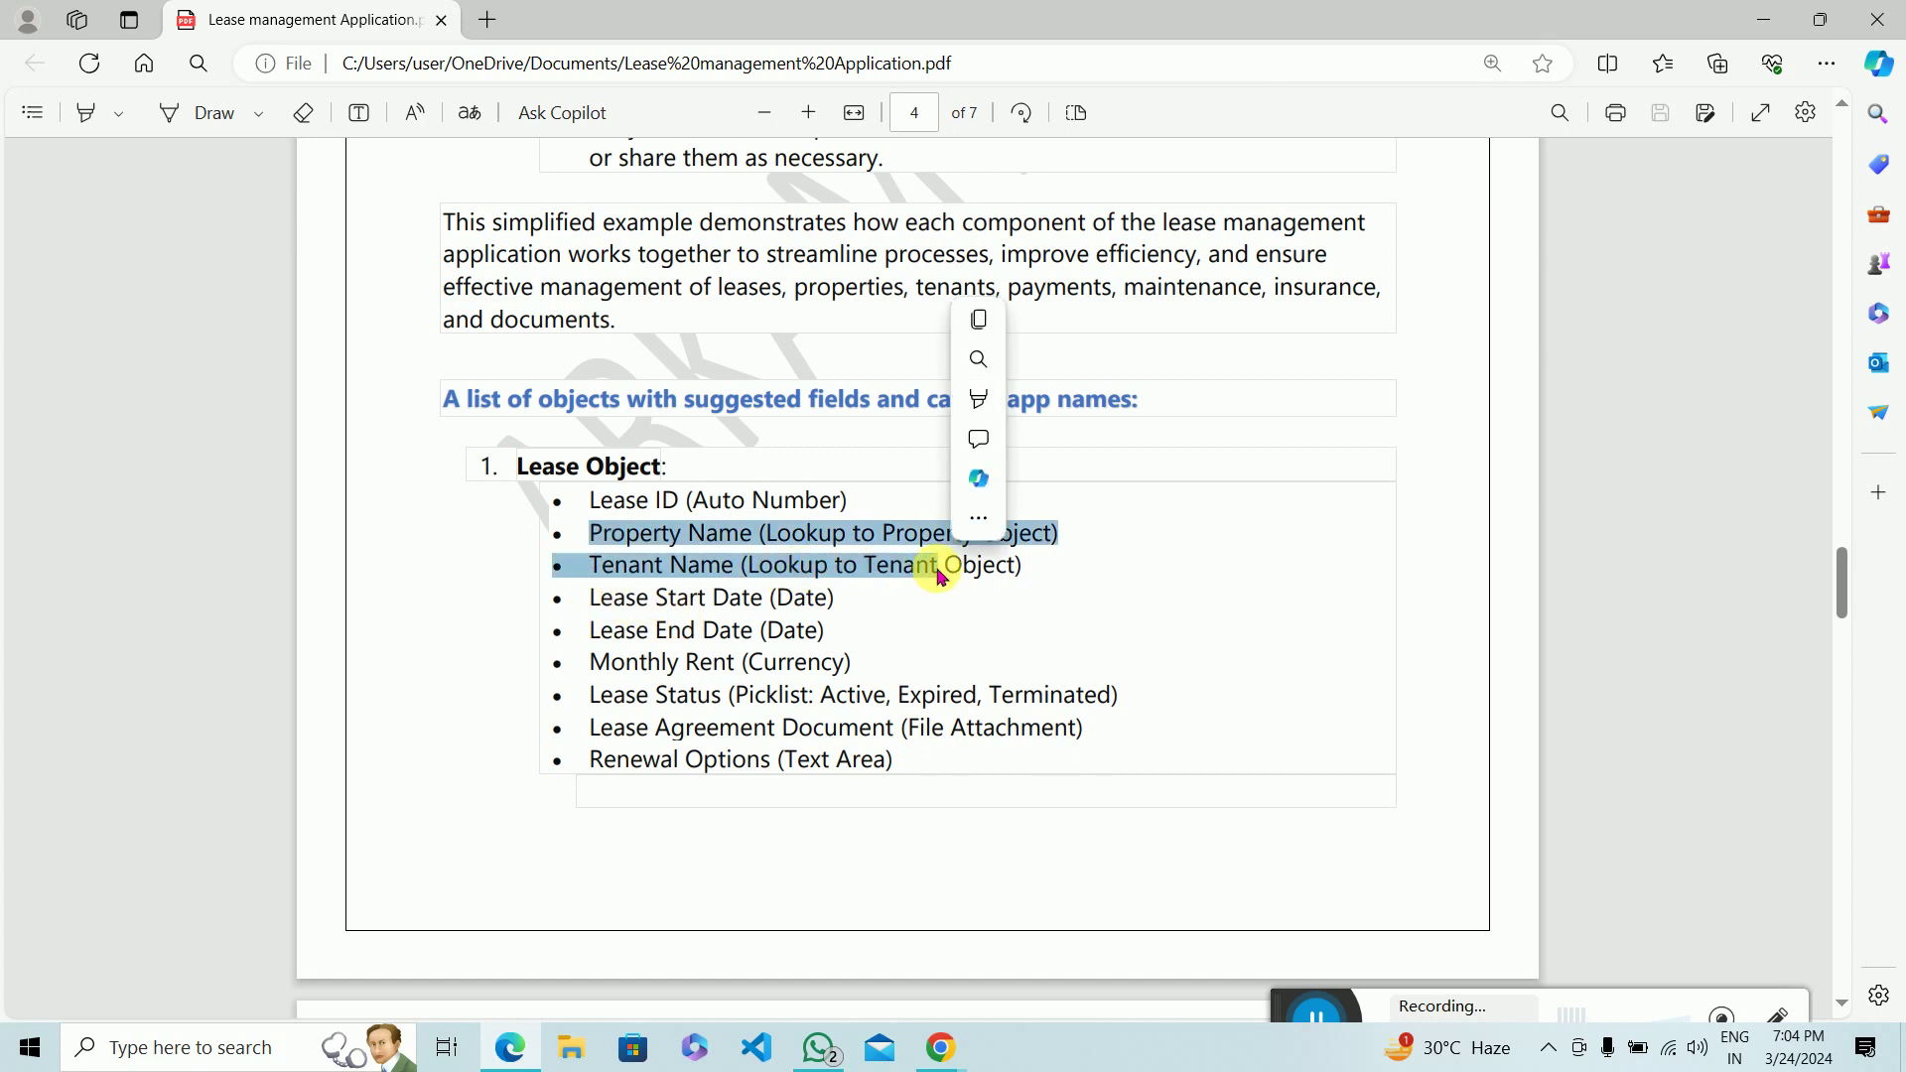
{"action": "left_click", "coordinate": [943, 576]}
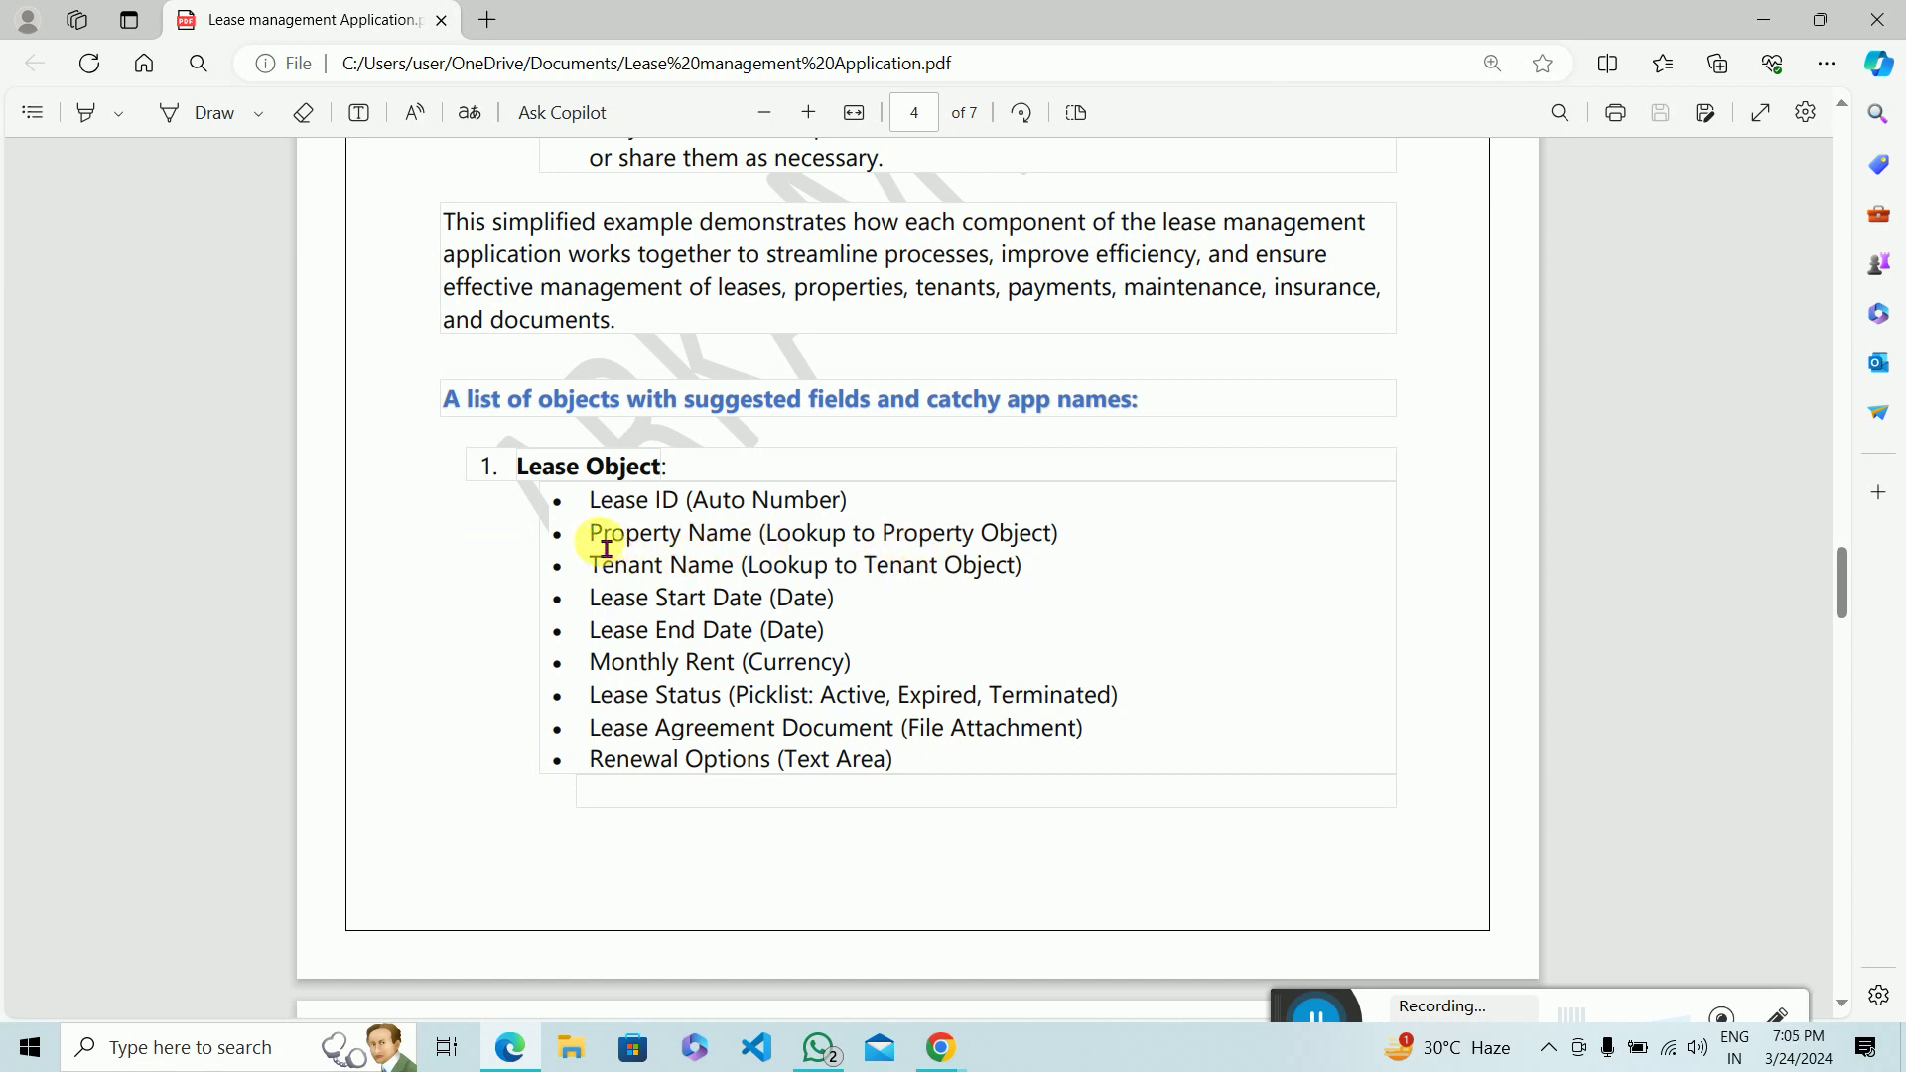
{"action": "left_click_drag", "start_coordinate": [605, 548], "coordinate": [940, 577]}
{"action": "left_click", "coordinate": [940, 578]}
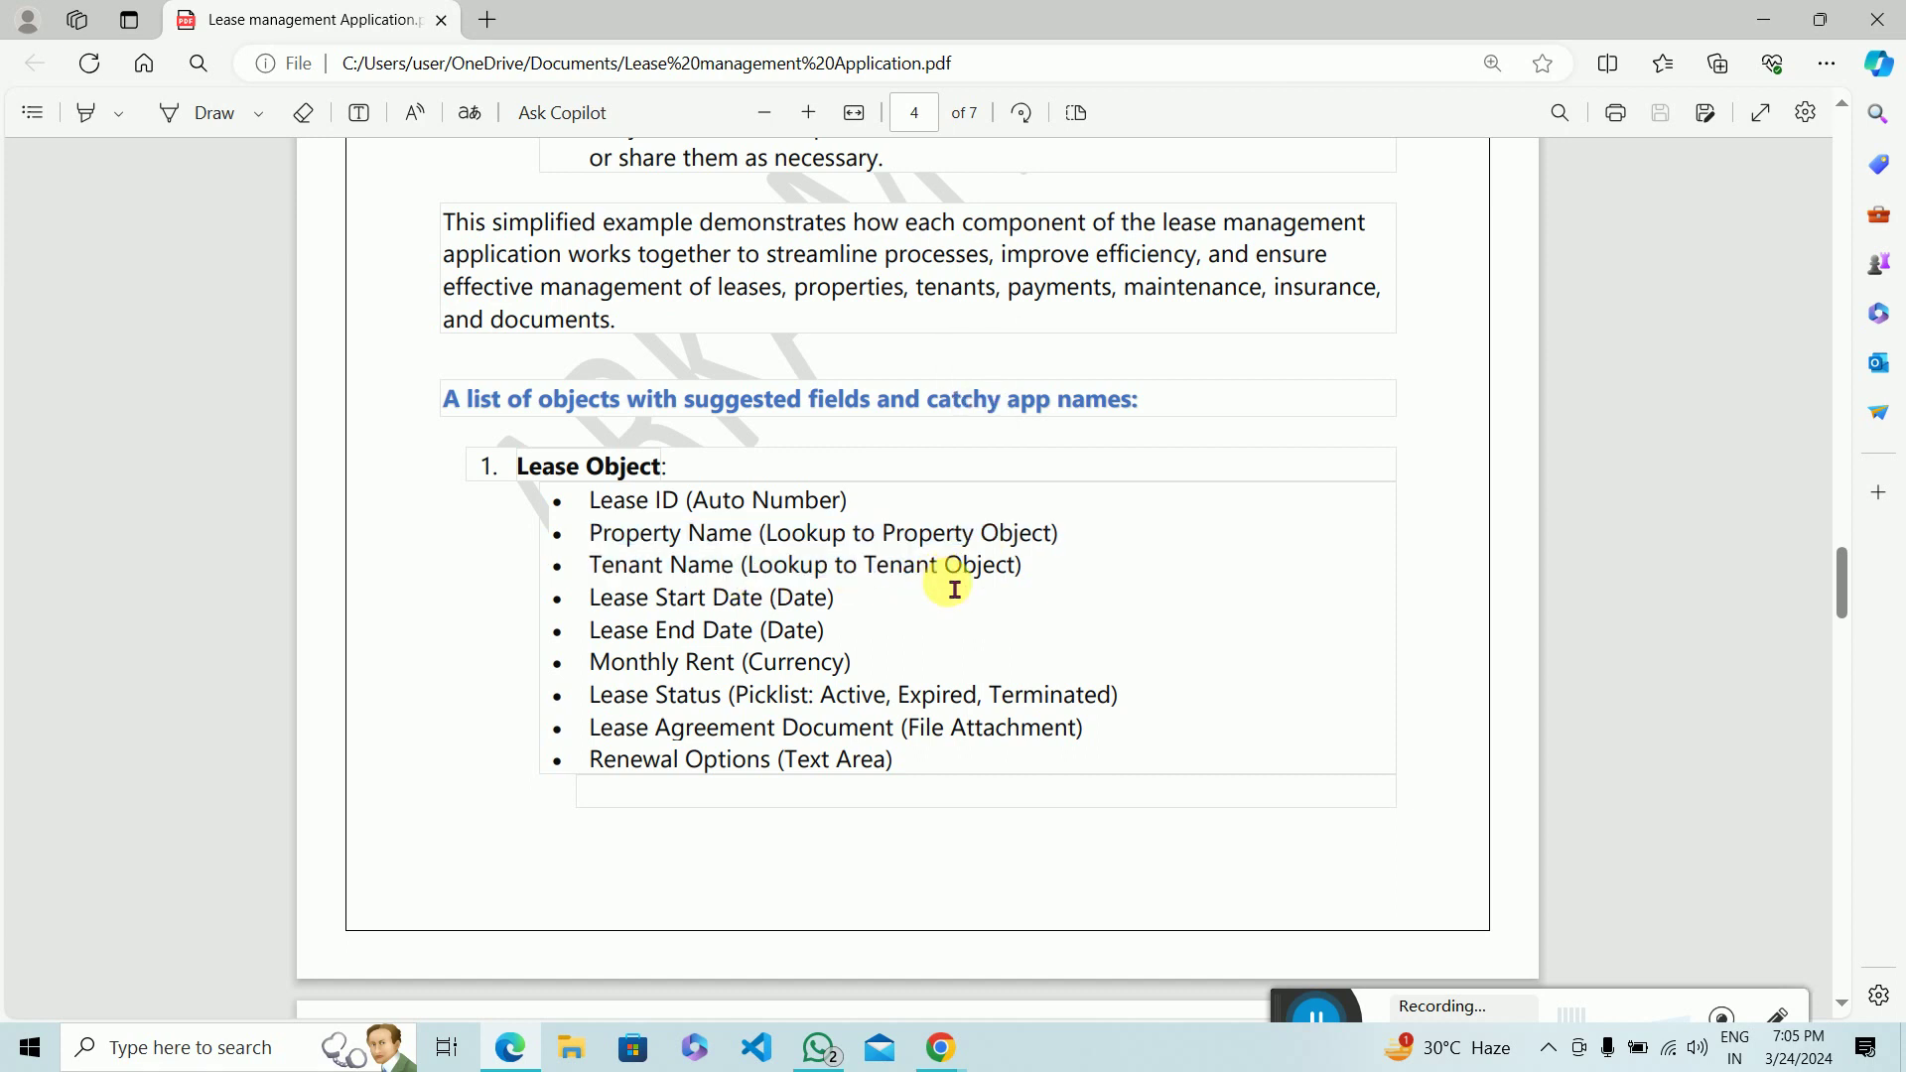
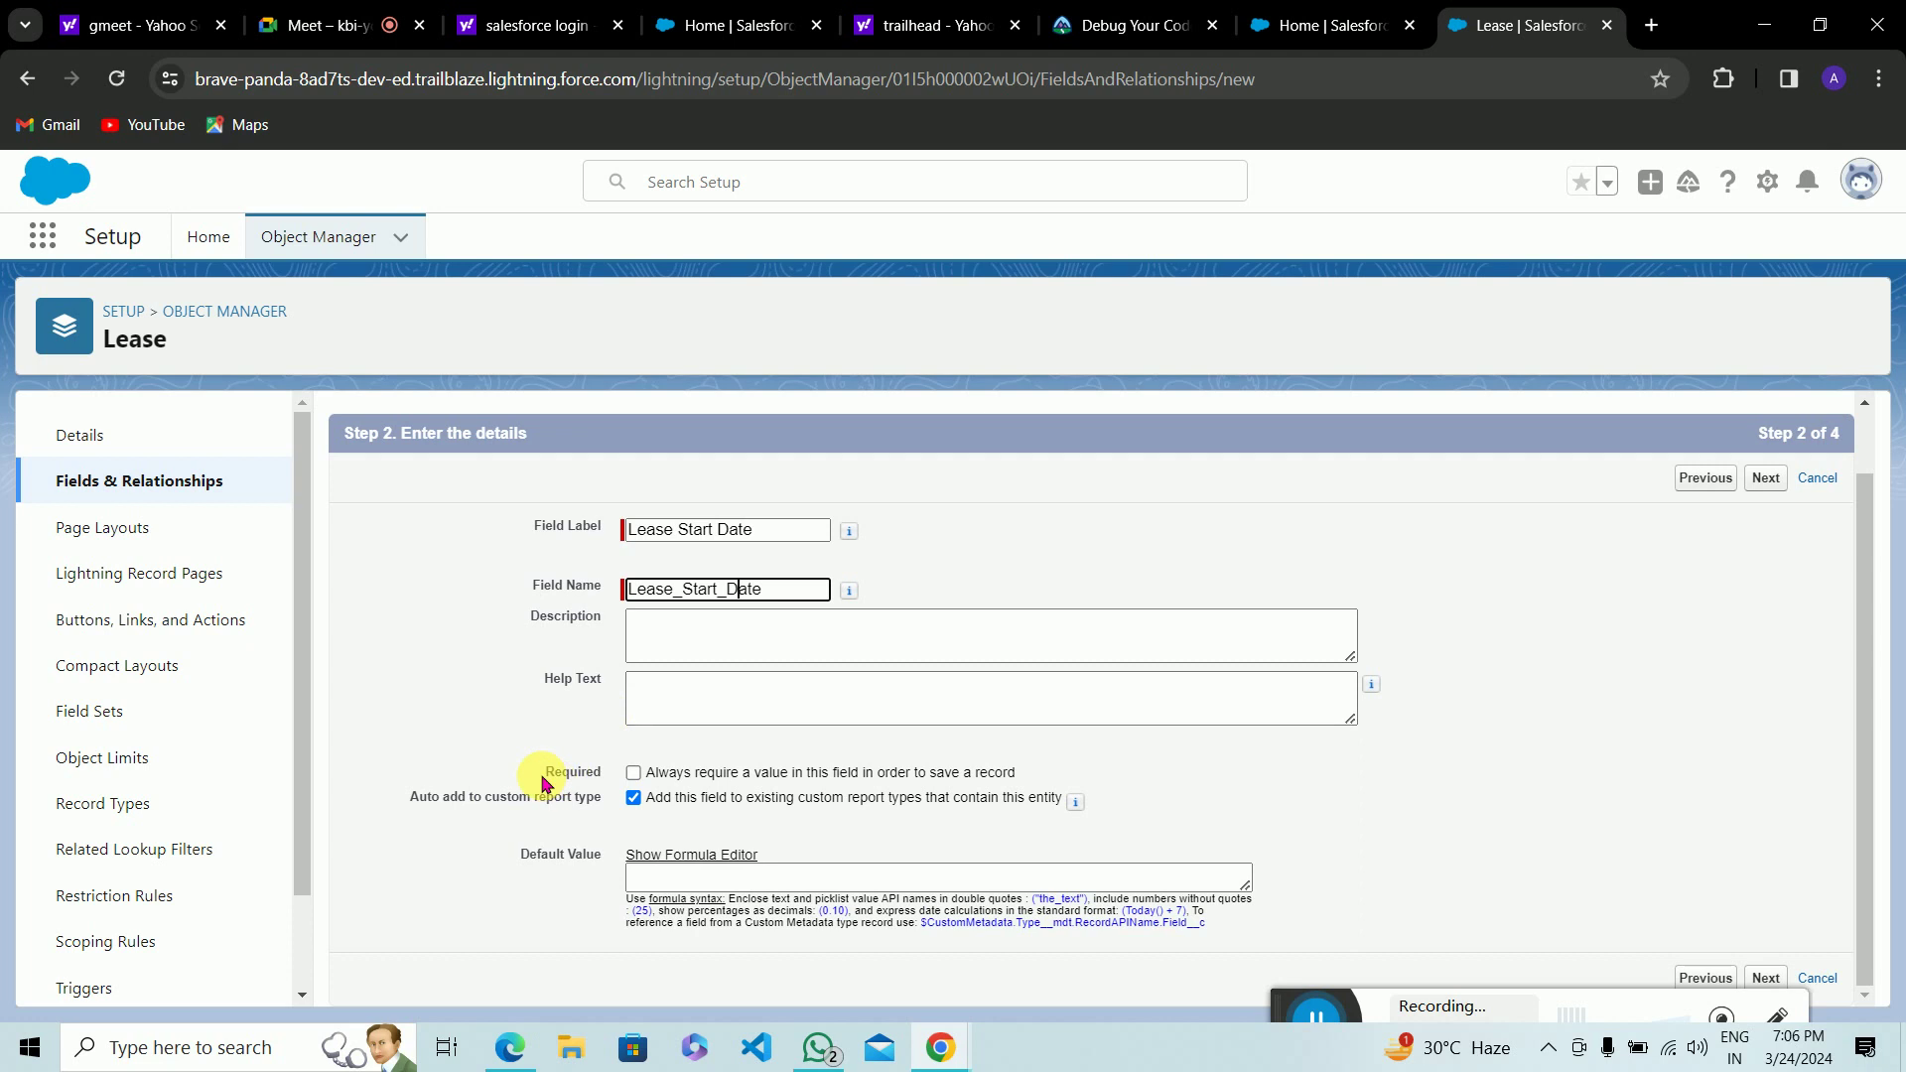
Step: Make the Lease Start Date field always require a value in order to save a record
{"action": "left_click_drag", "start_coordinate": [553, 772], "coordinate": [606, 788]}
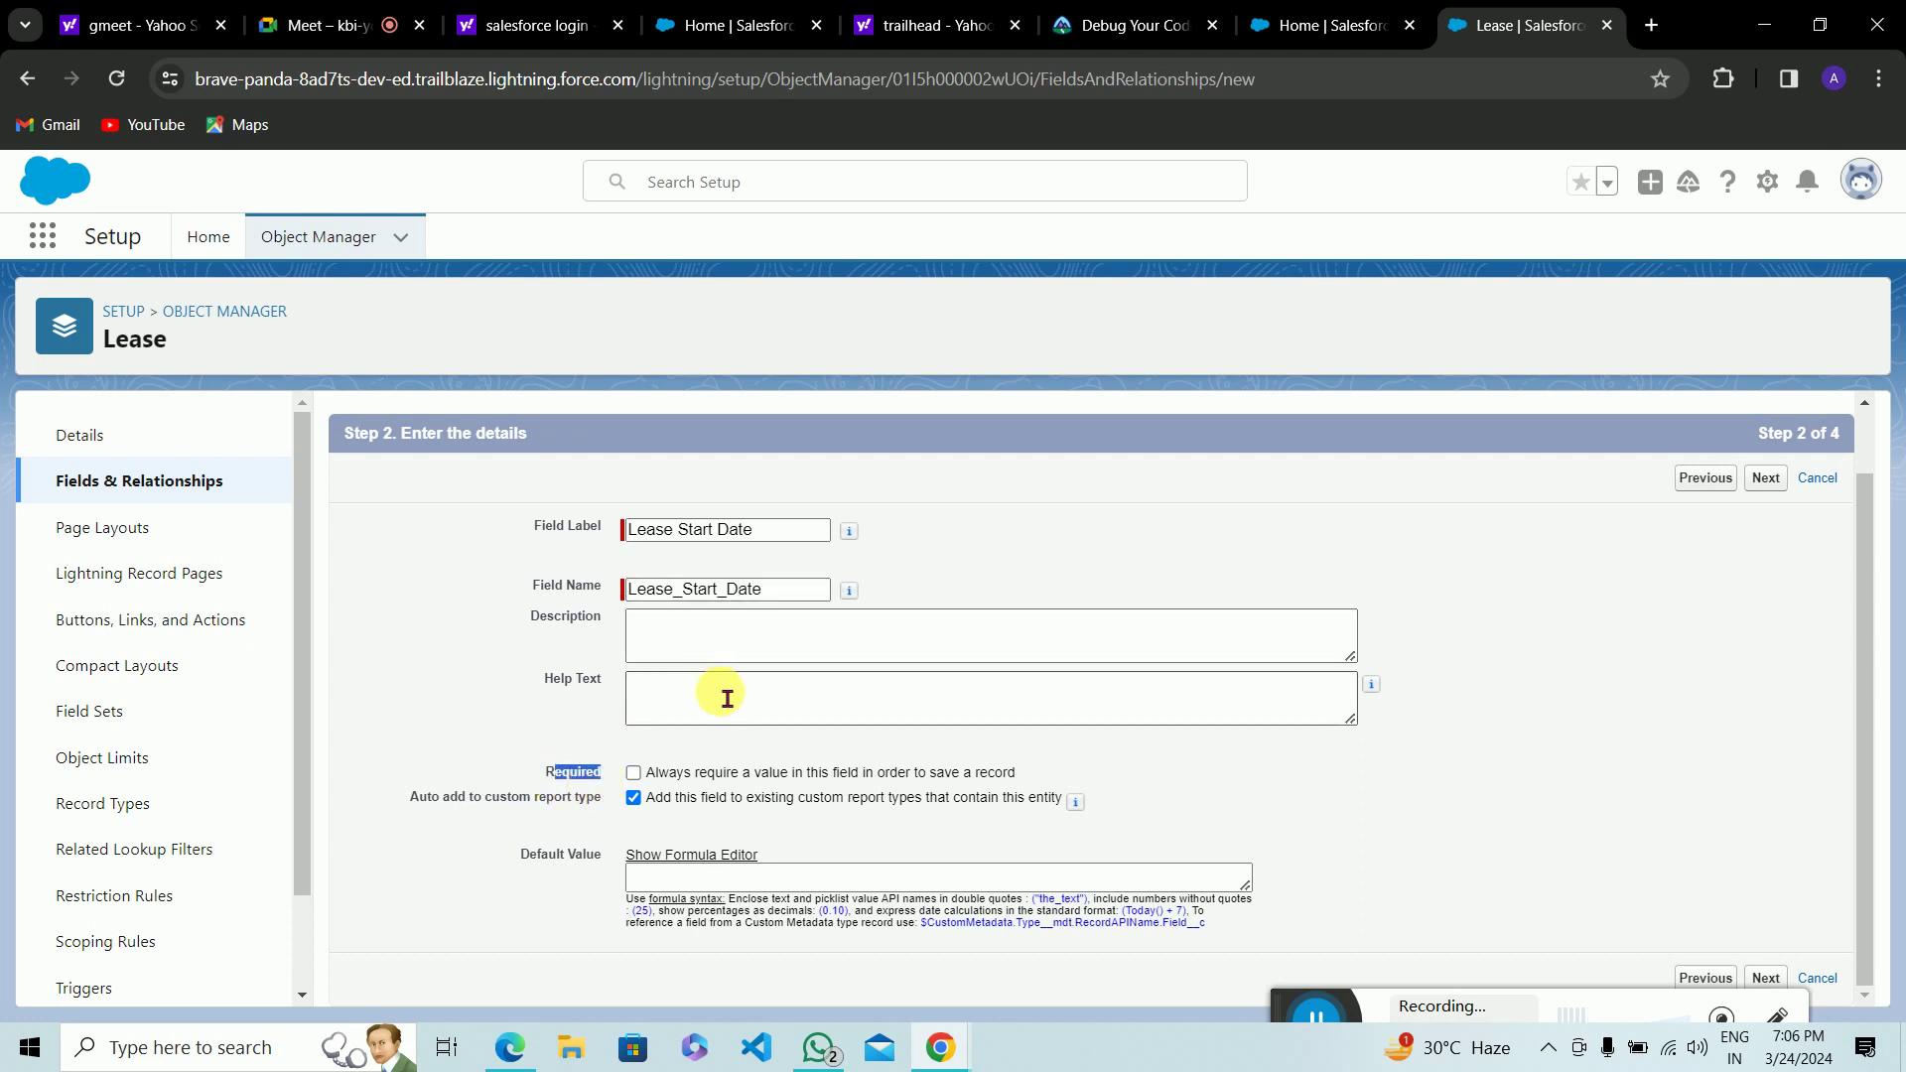
{"action": "left_click", "coordinate": [633, 772]}
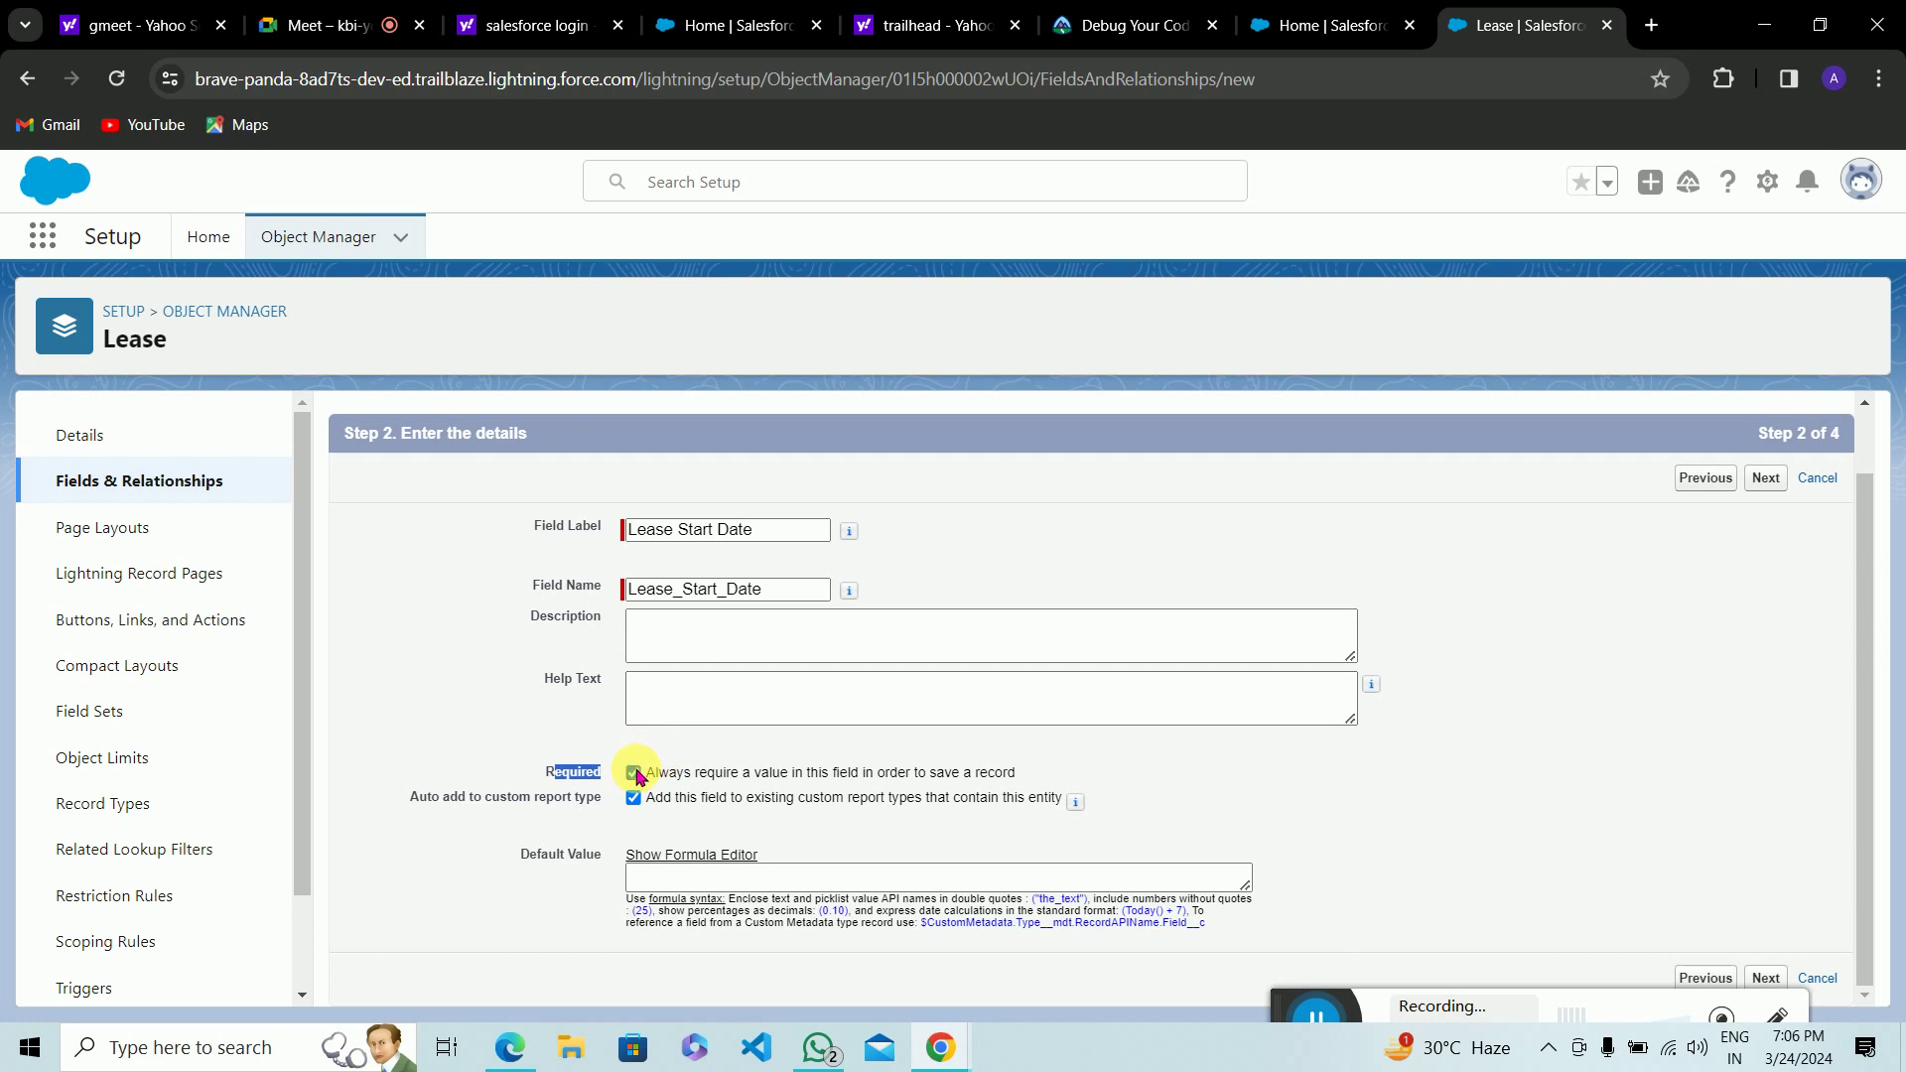
{"action": "left_click", "coordinate": [901, 784]}
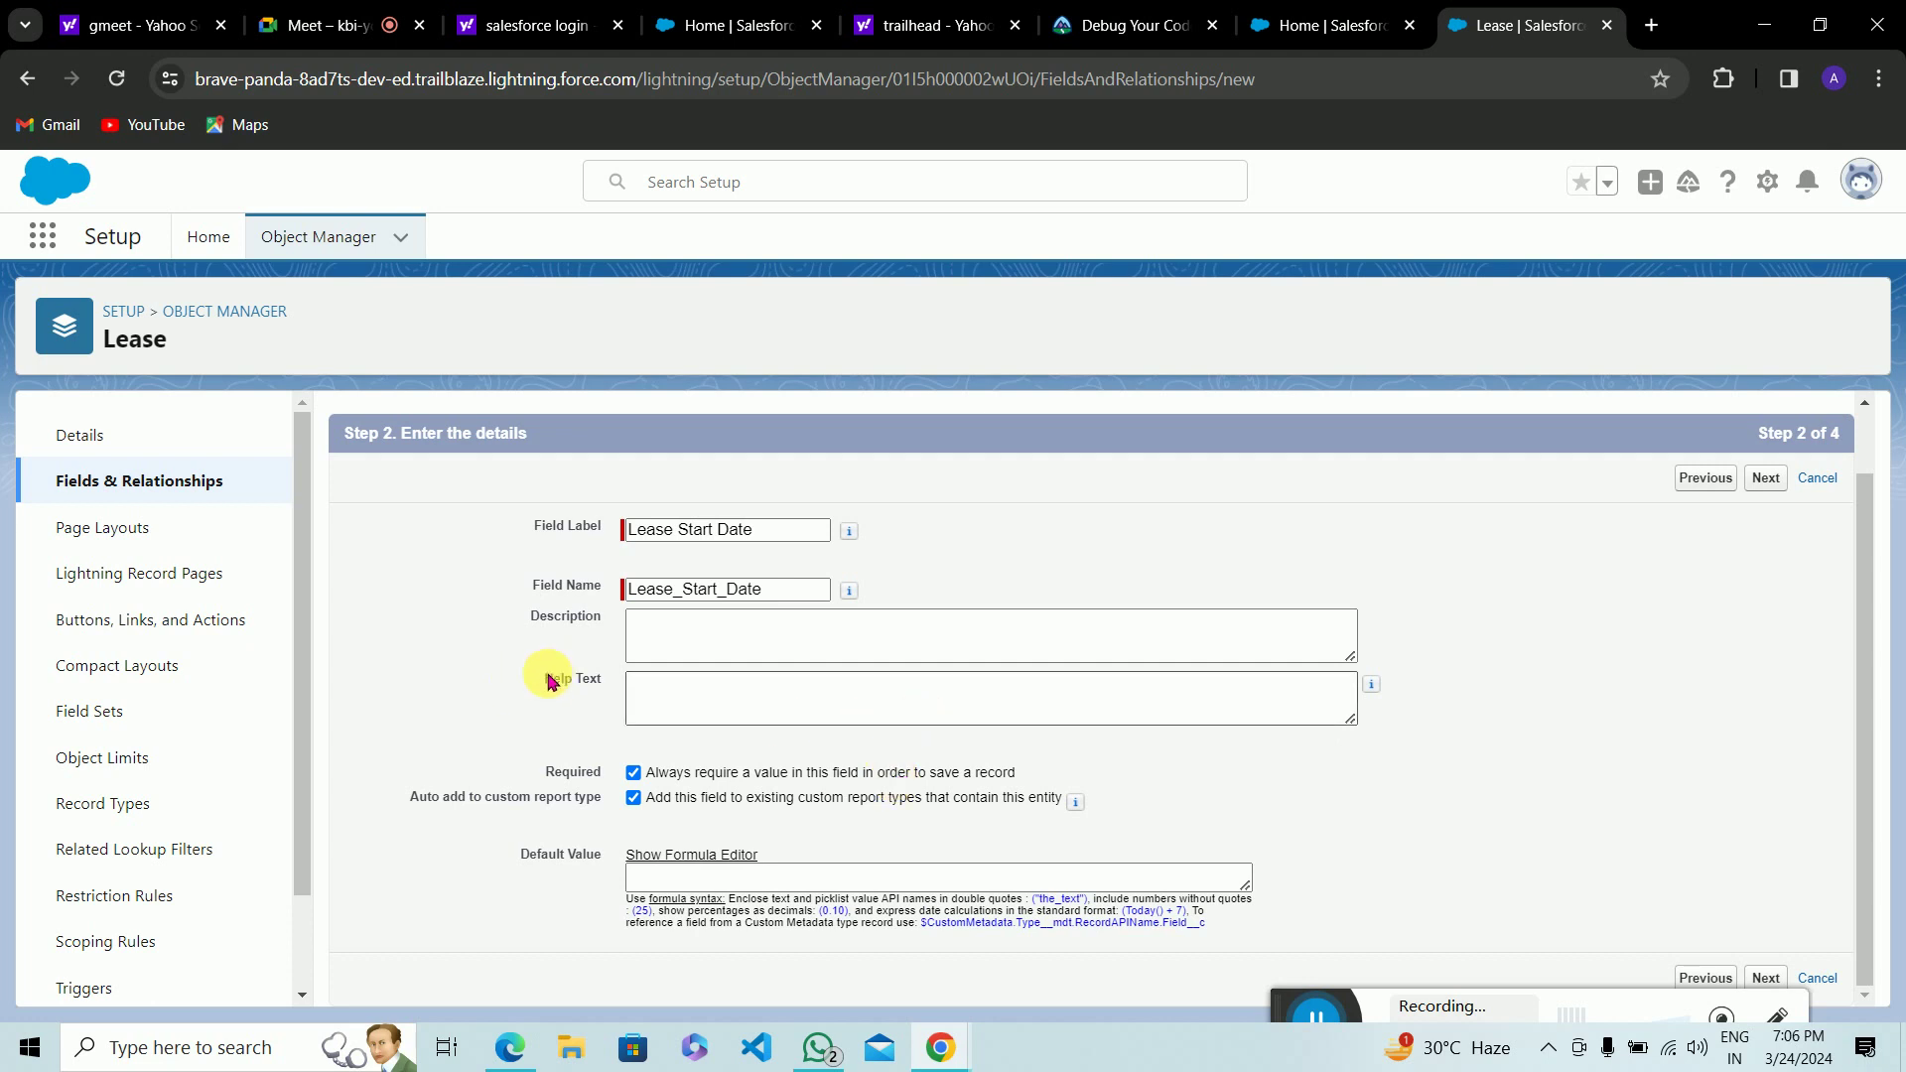
Step: Enter "You have to enter the date of your dealing" as the Lease Start Date help text and continue to field-level security
{"action": "left_click", "coordinate": [590, 679]}
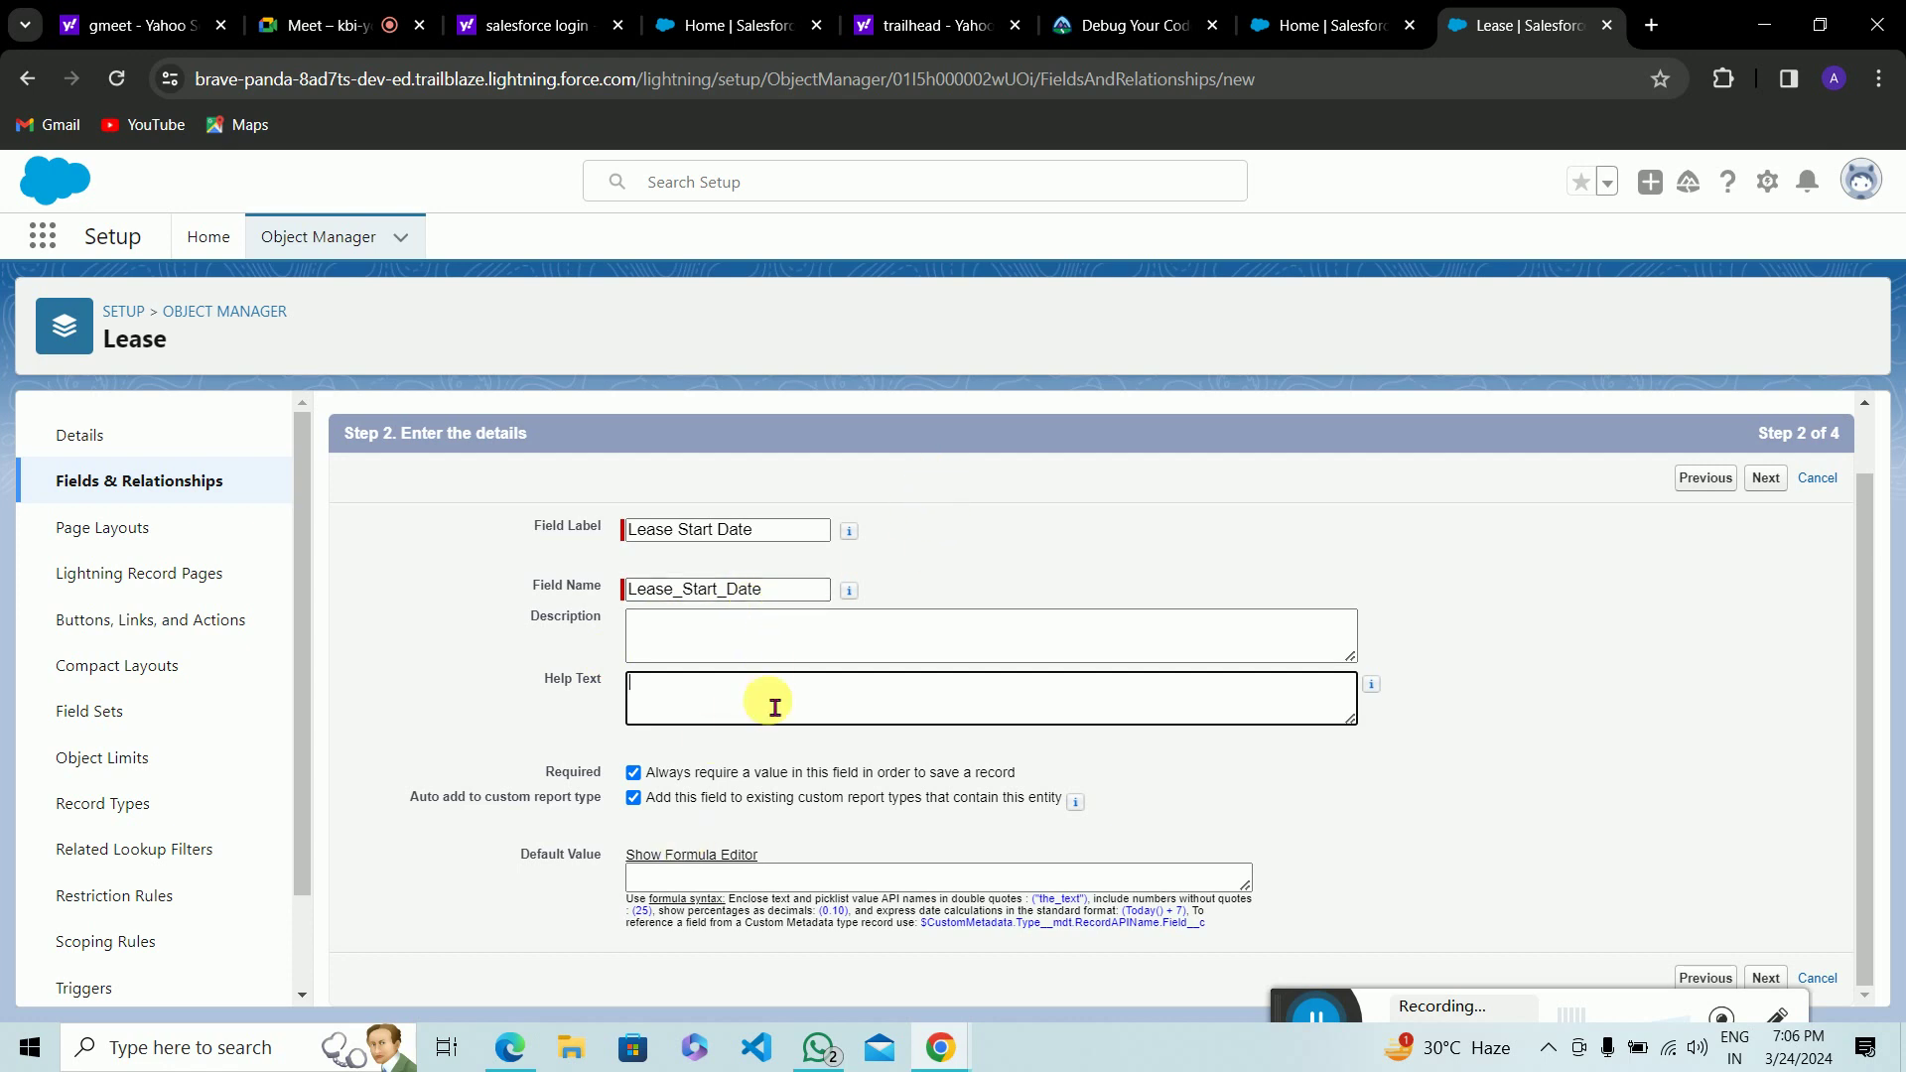
{"action": "type", "text": "You have to enter the date of yo"}
{"action": "type", "text": "ur dealing"}
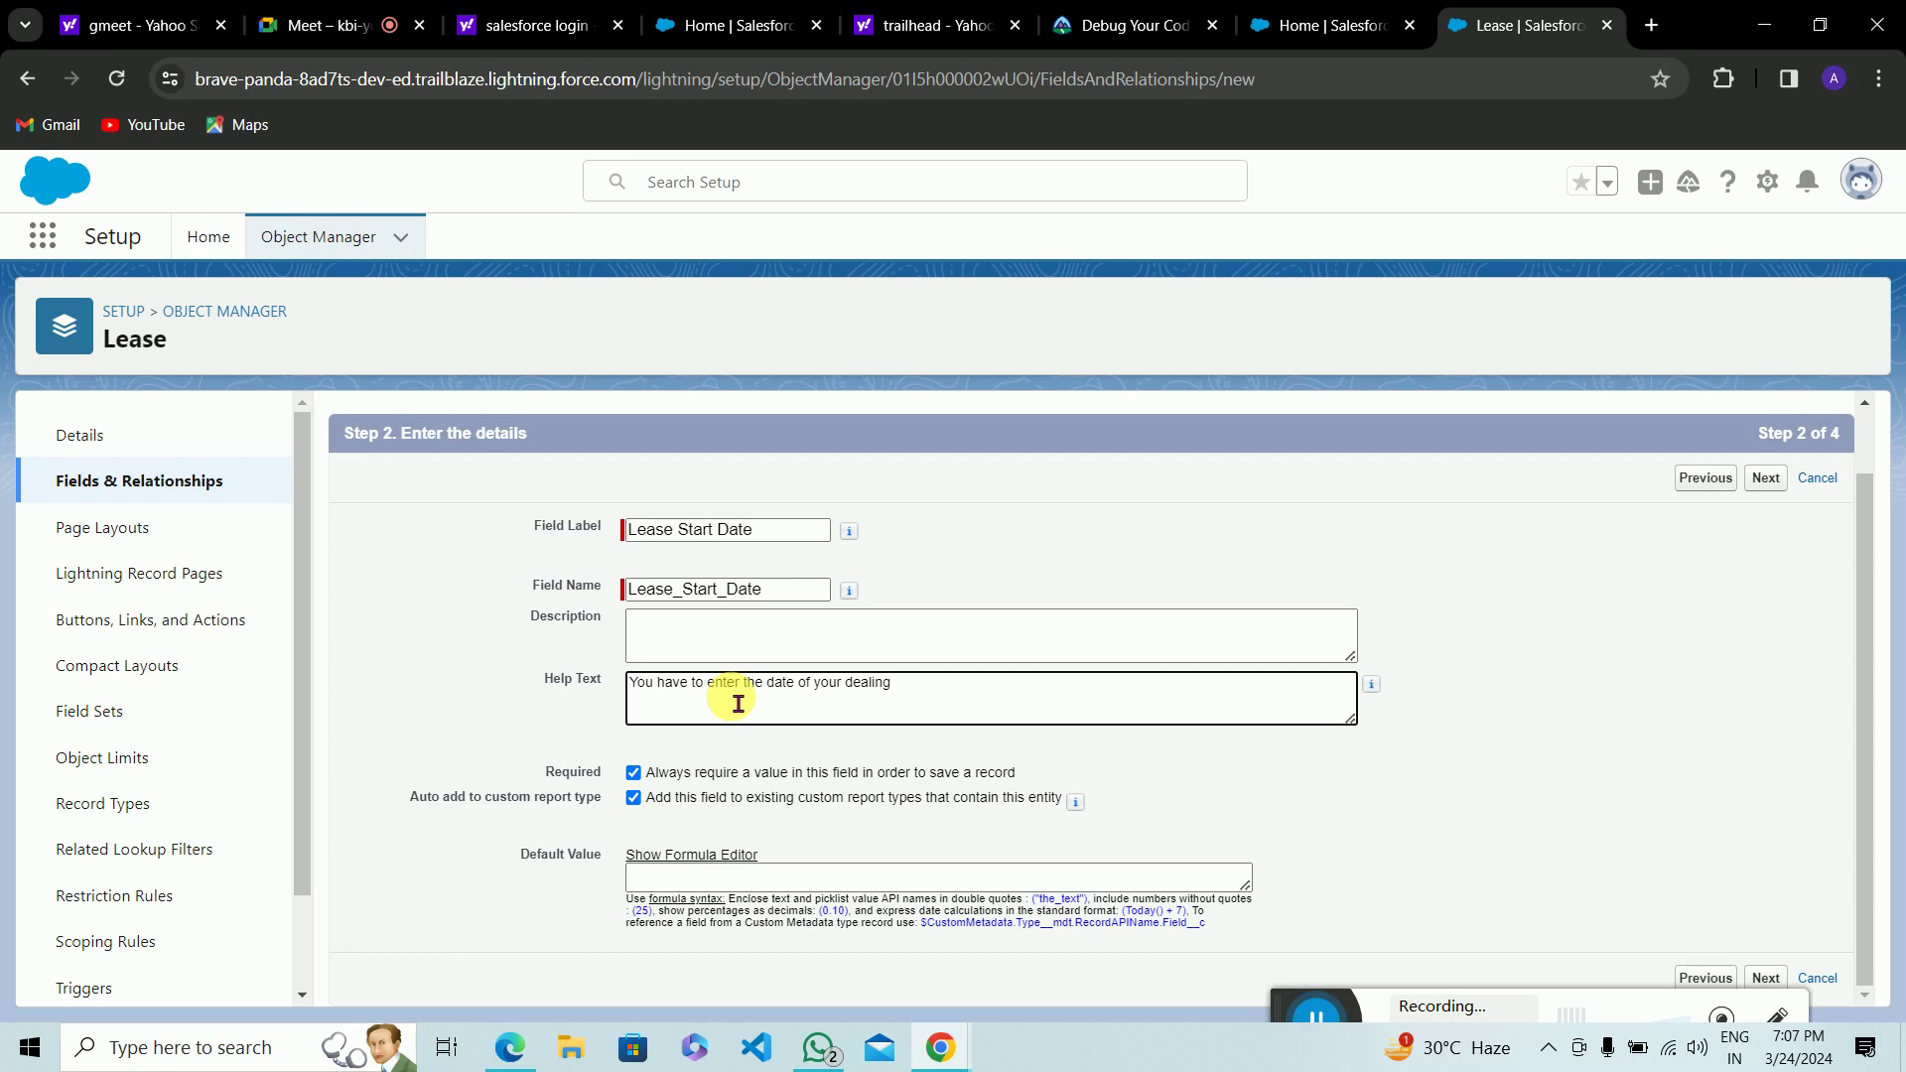
{"action": "left_click", "coordinate": [647, 697]}
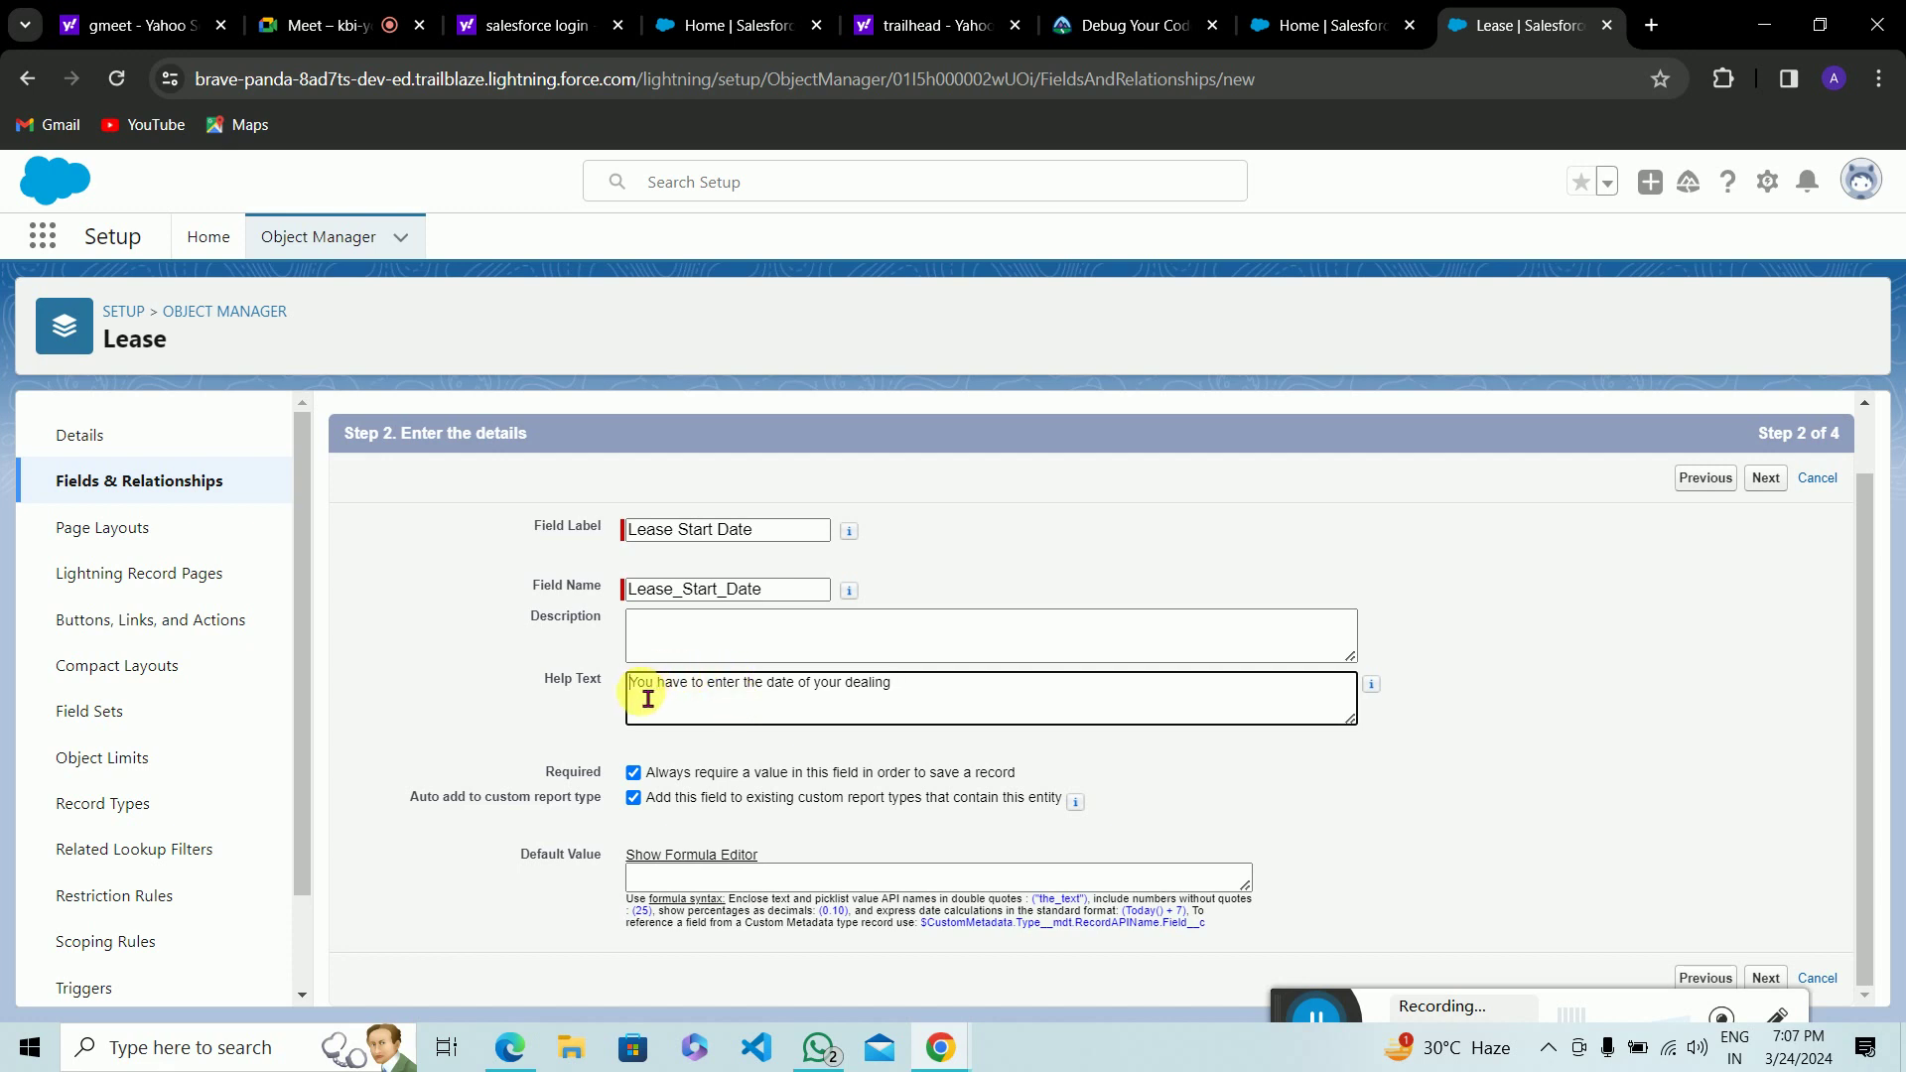
{"action": "left_click_drag", "start_coordinate": [647, 697], "coordinate": [974, 694]}
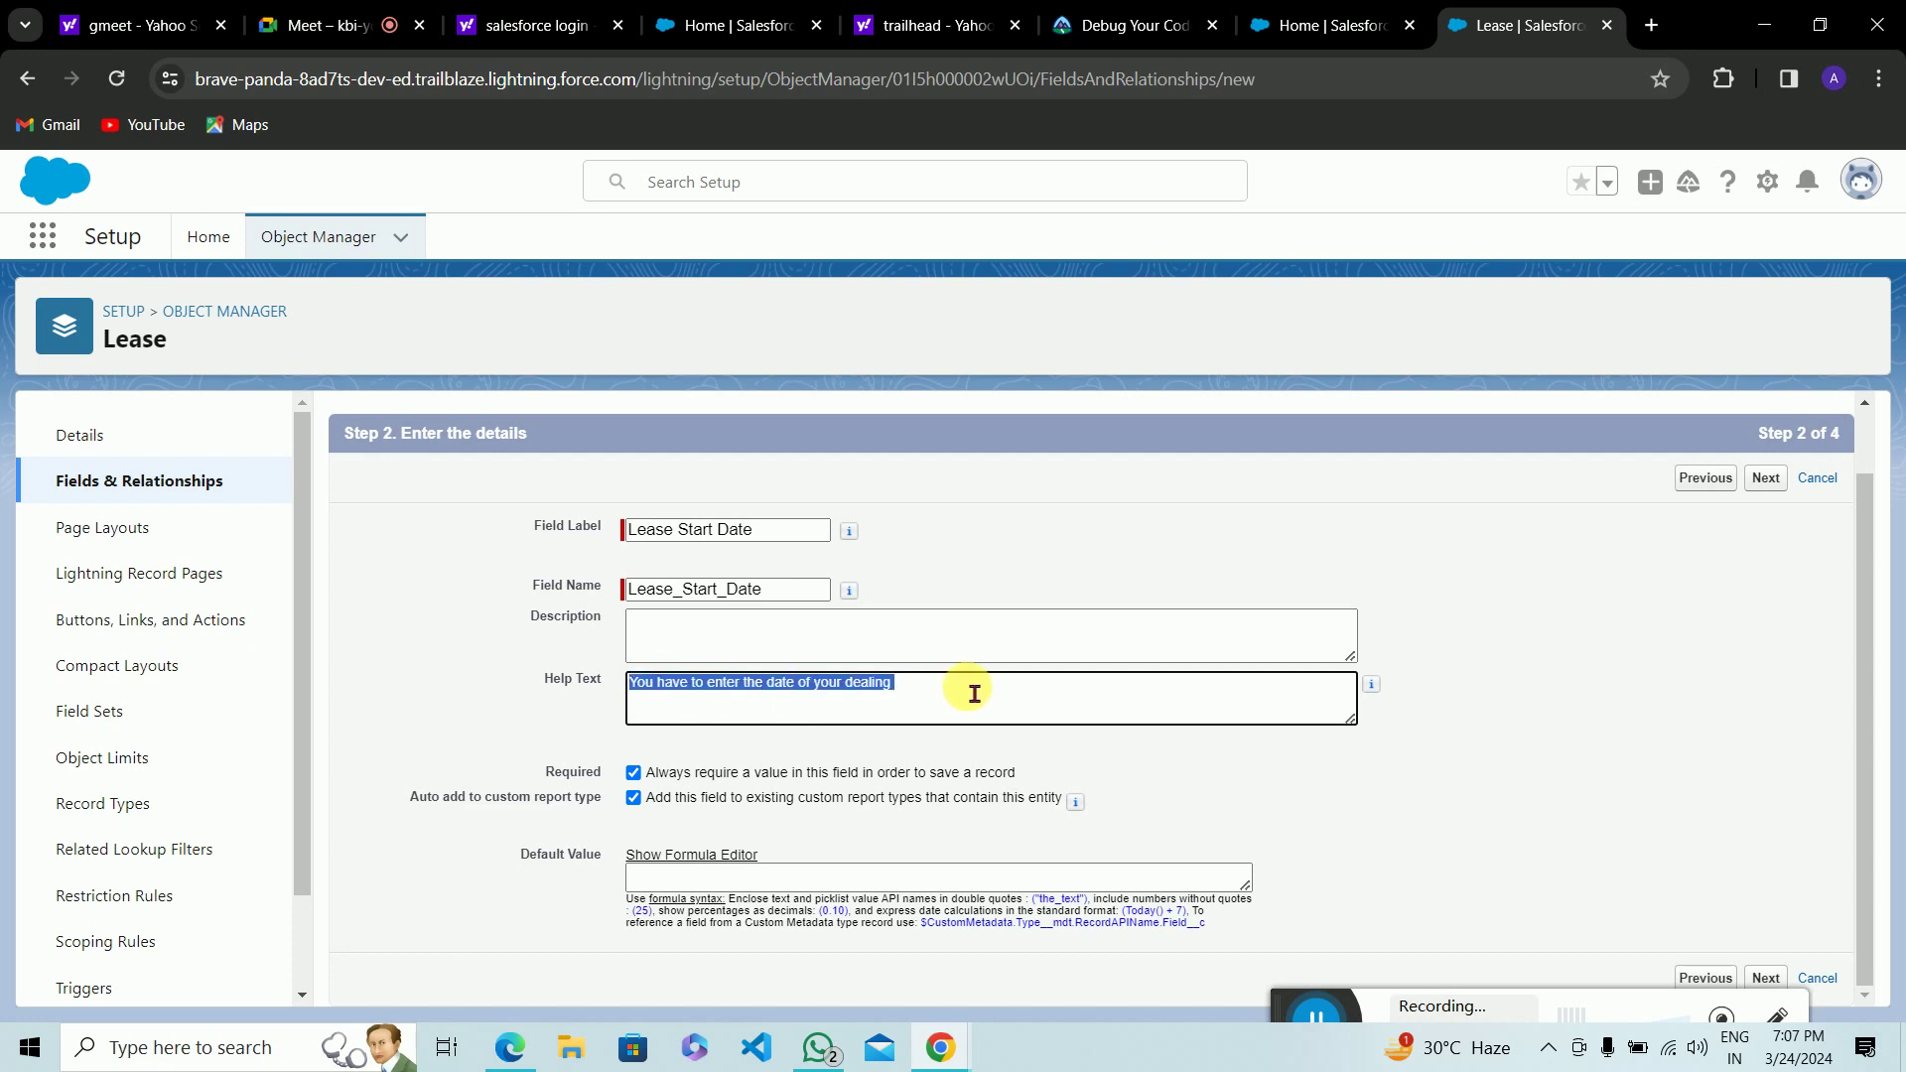
{"action": "left_click", "coordinate": [1058, 715]}
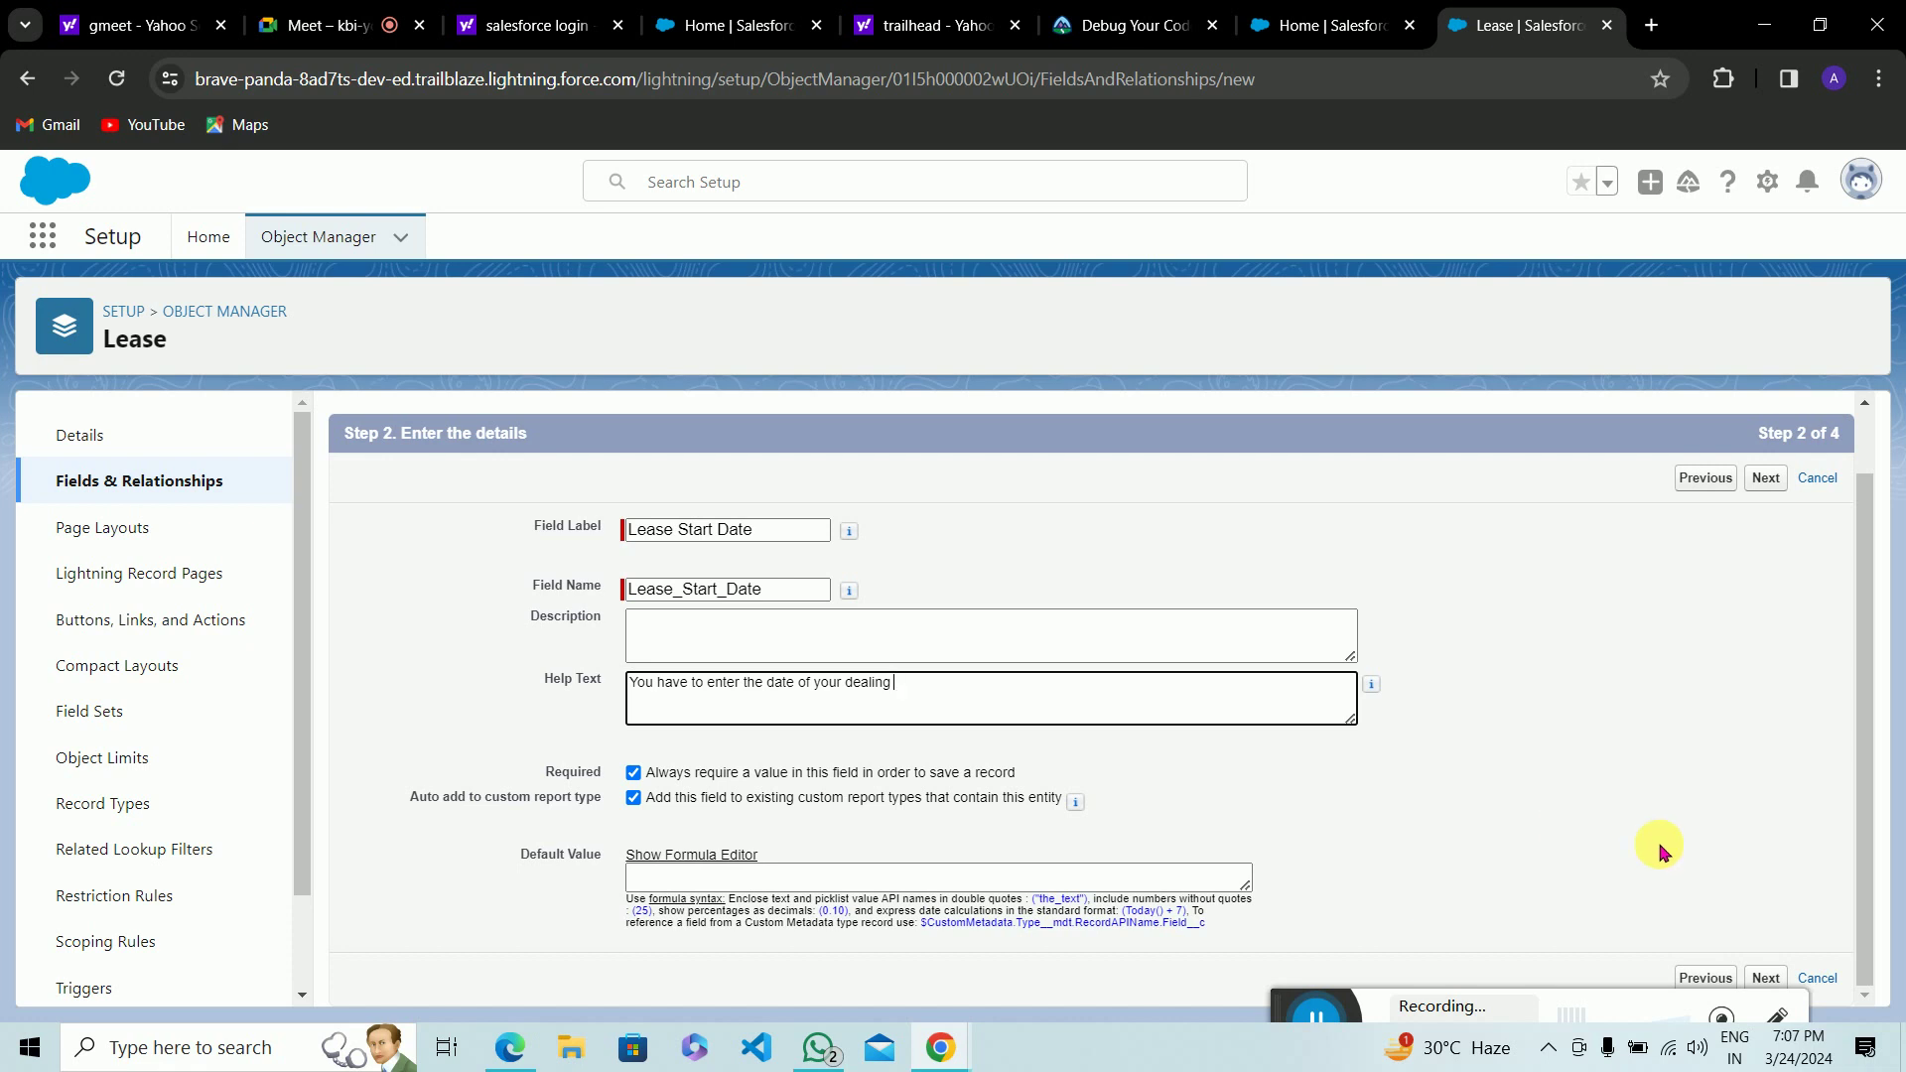
{"action": "left_click", "coordinate": [1766, 978]}
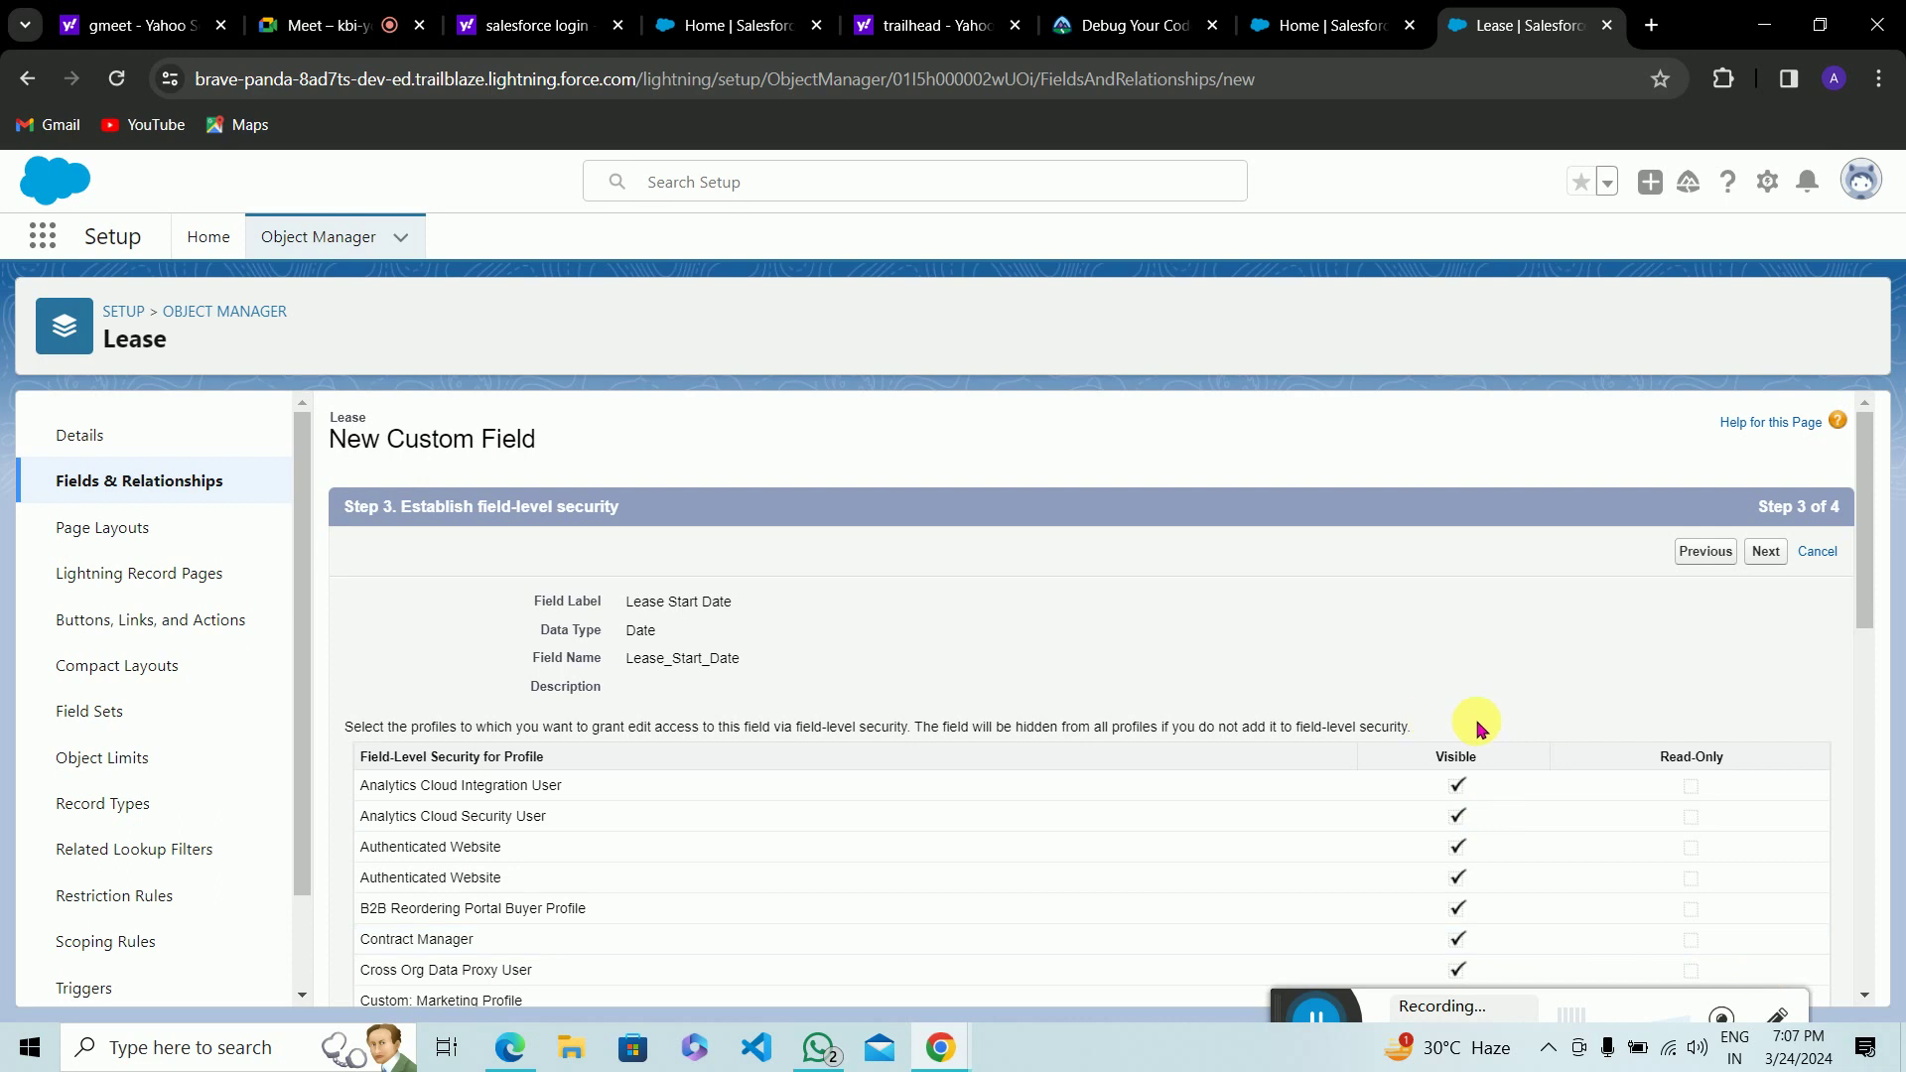
Step: Review the profile visibility for Lease Start Date, accept the default field-level security and page layout, and save the field
{"action": "scroll", "coordinate": [1479, 728], "scroll_direction": "down", "scroll_amount": 2}
{"action": "scroll", "coordinate": [1479, 728], "scroll_direction": "up", "scroll_amount": 2}
{"action": "scroll", "coordinate": [1479, 728], "scroll_direction": "down", "scroll_amount": 4}
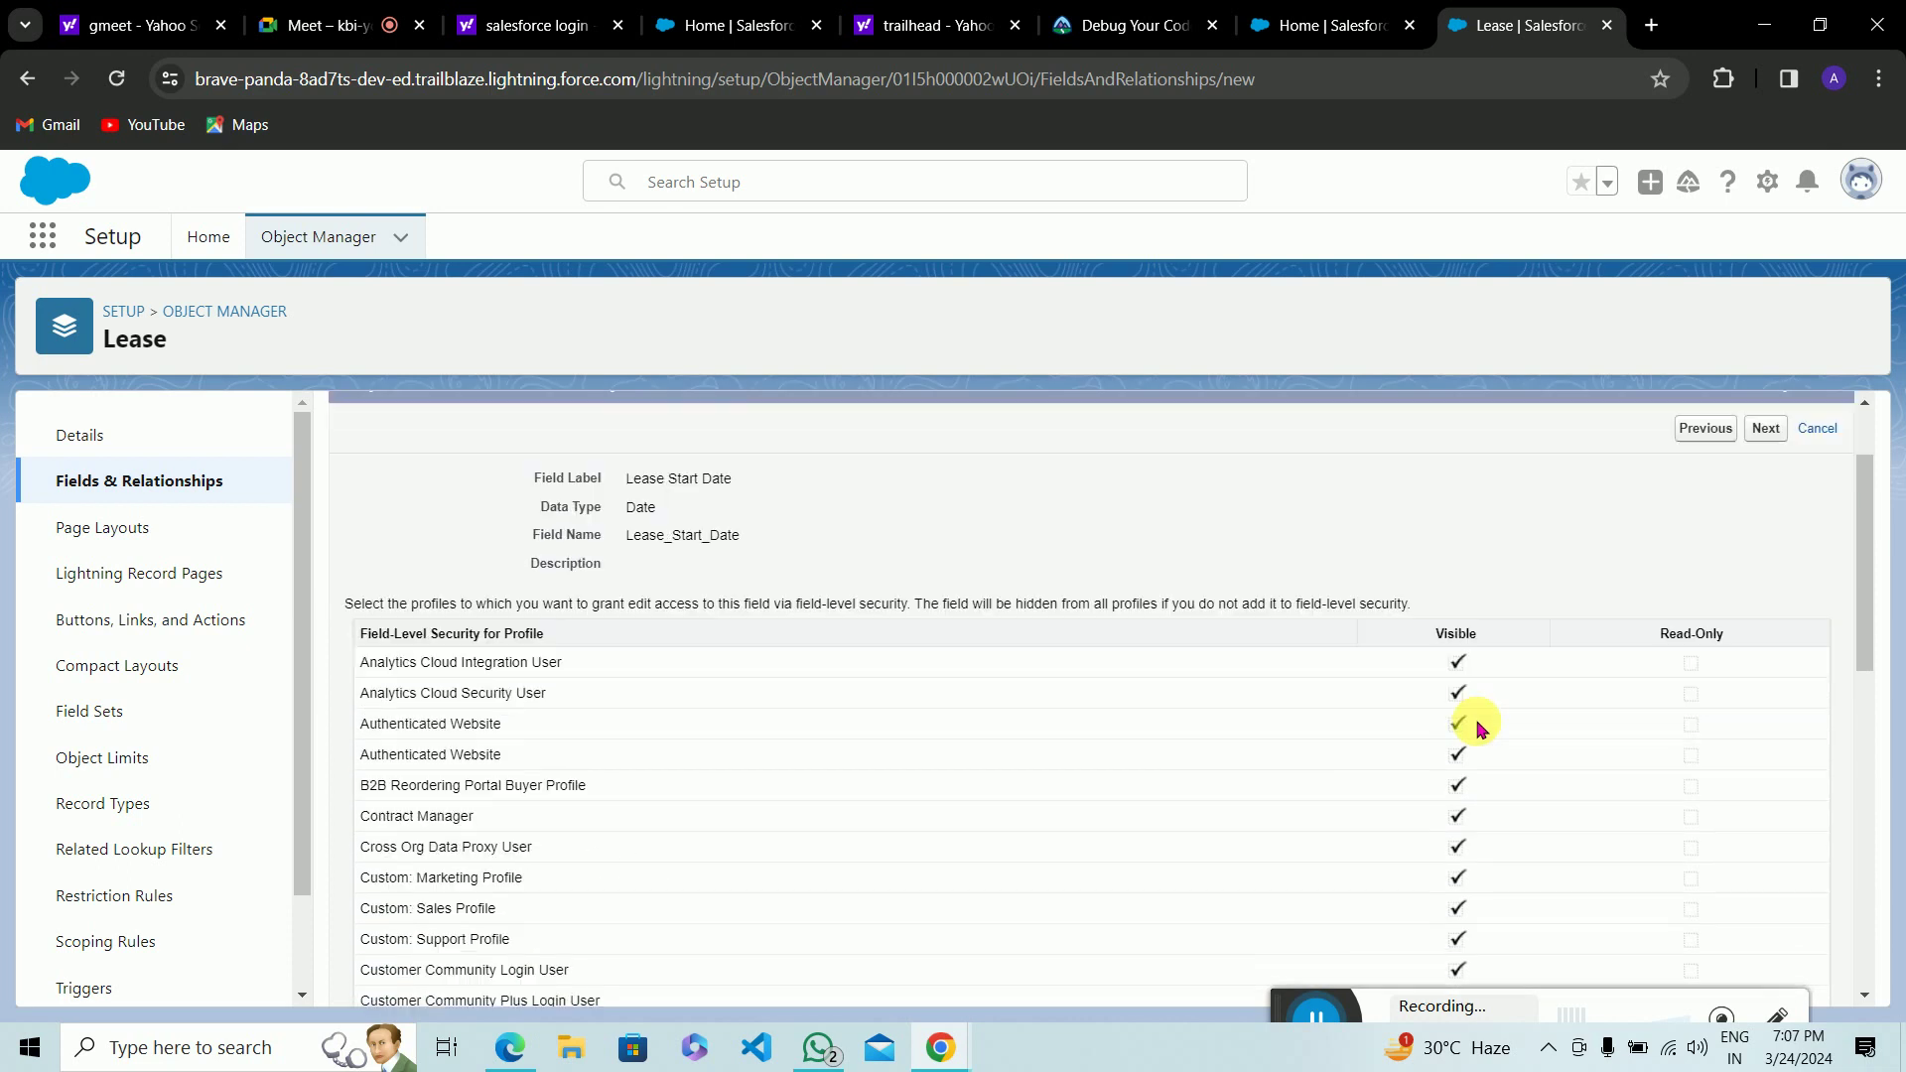
{"action": "scroll", "coordinate": [1477, 720], "scroll_direction": "down", "scroll_amount": 7}
{"action": "scroll", "coordinate": [1489, 672], "scroll_direction": "up", "scroll_amount": 10}
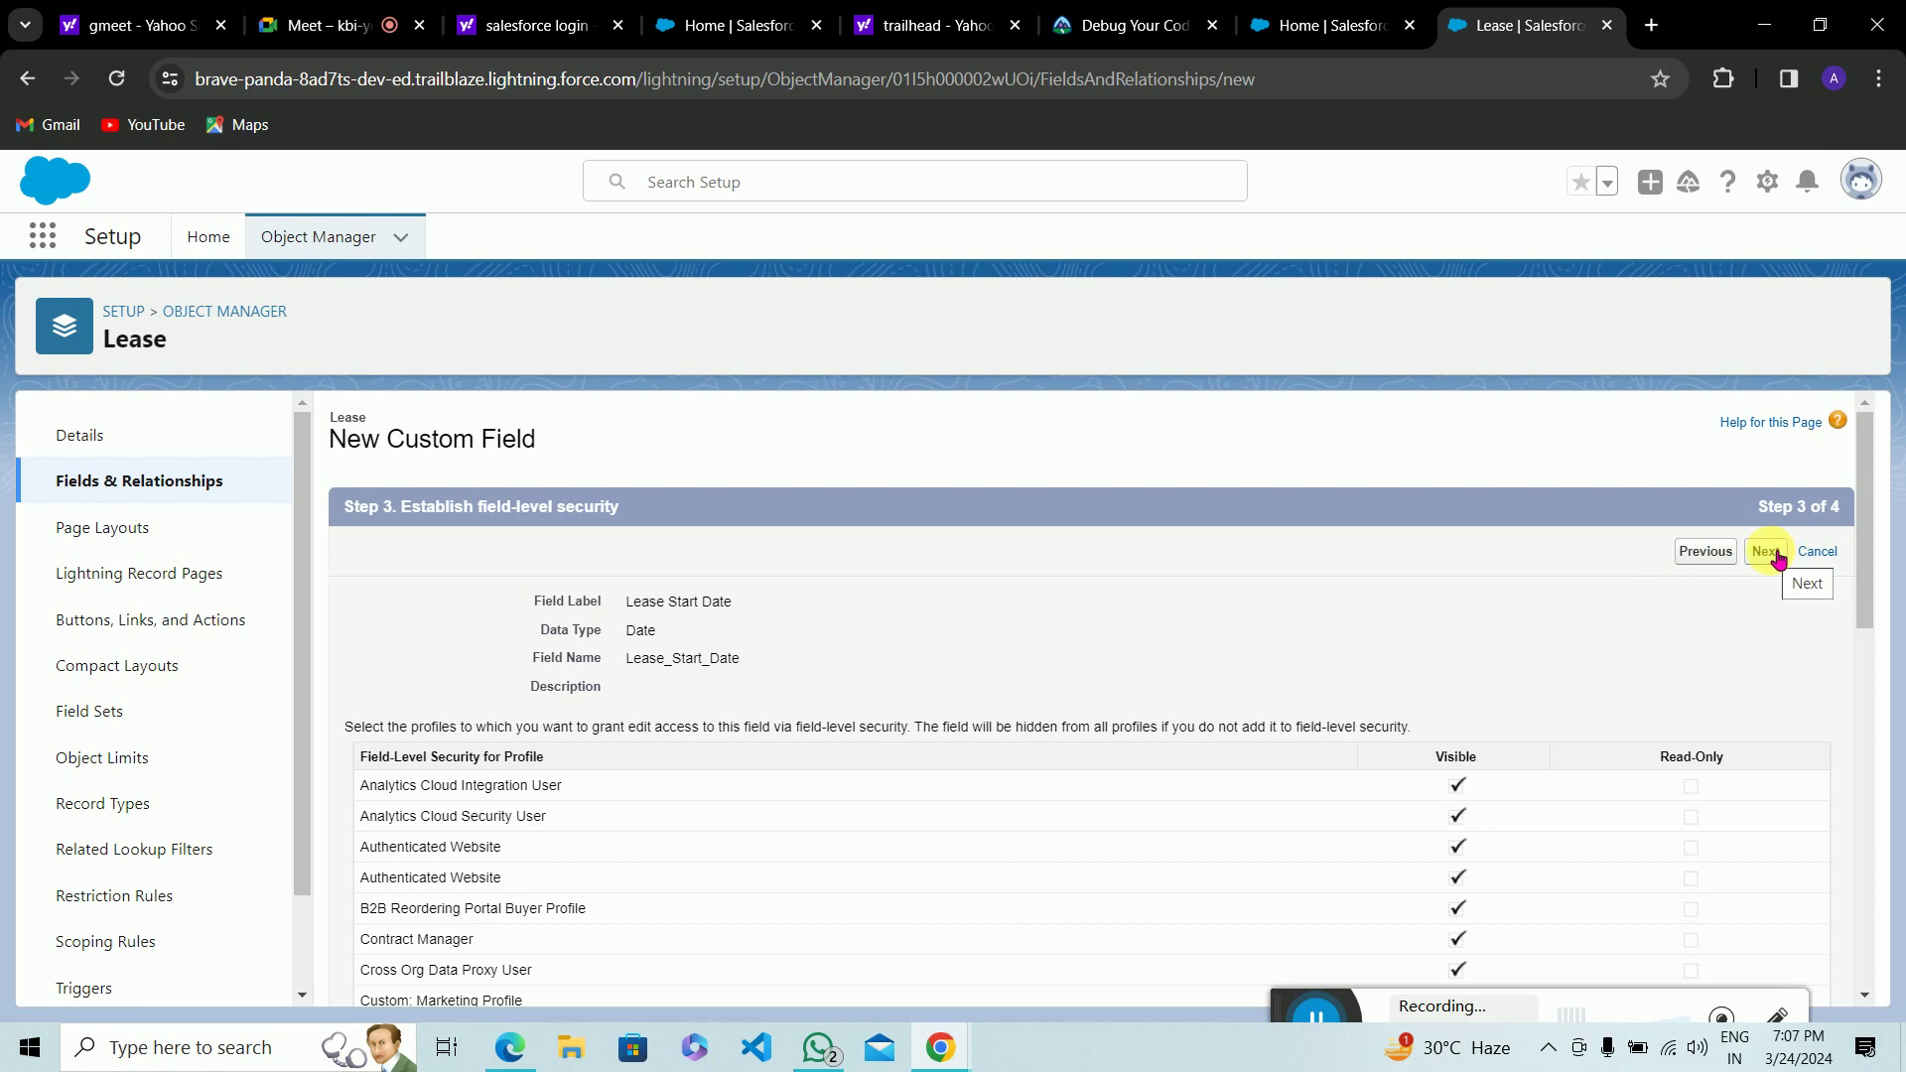
{"action": "left_click", "coordinate": [811, 742]}
{"action": "left_click_drag", "start_coordinate": [811, 741], "coordinate": [921, 748]}
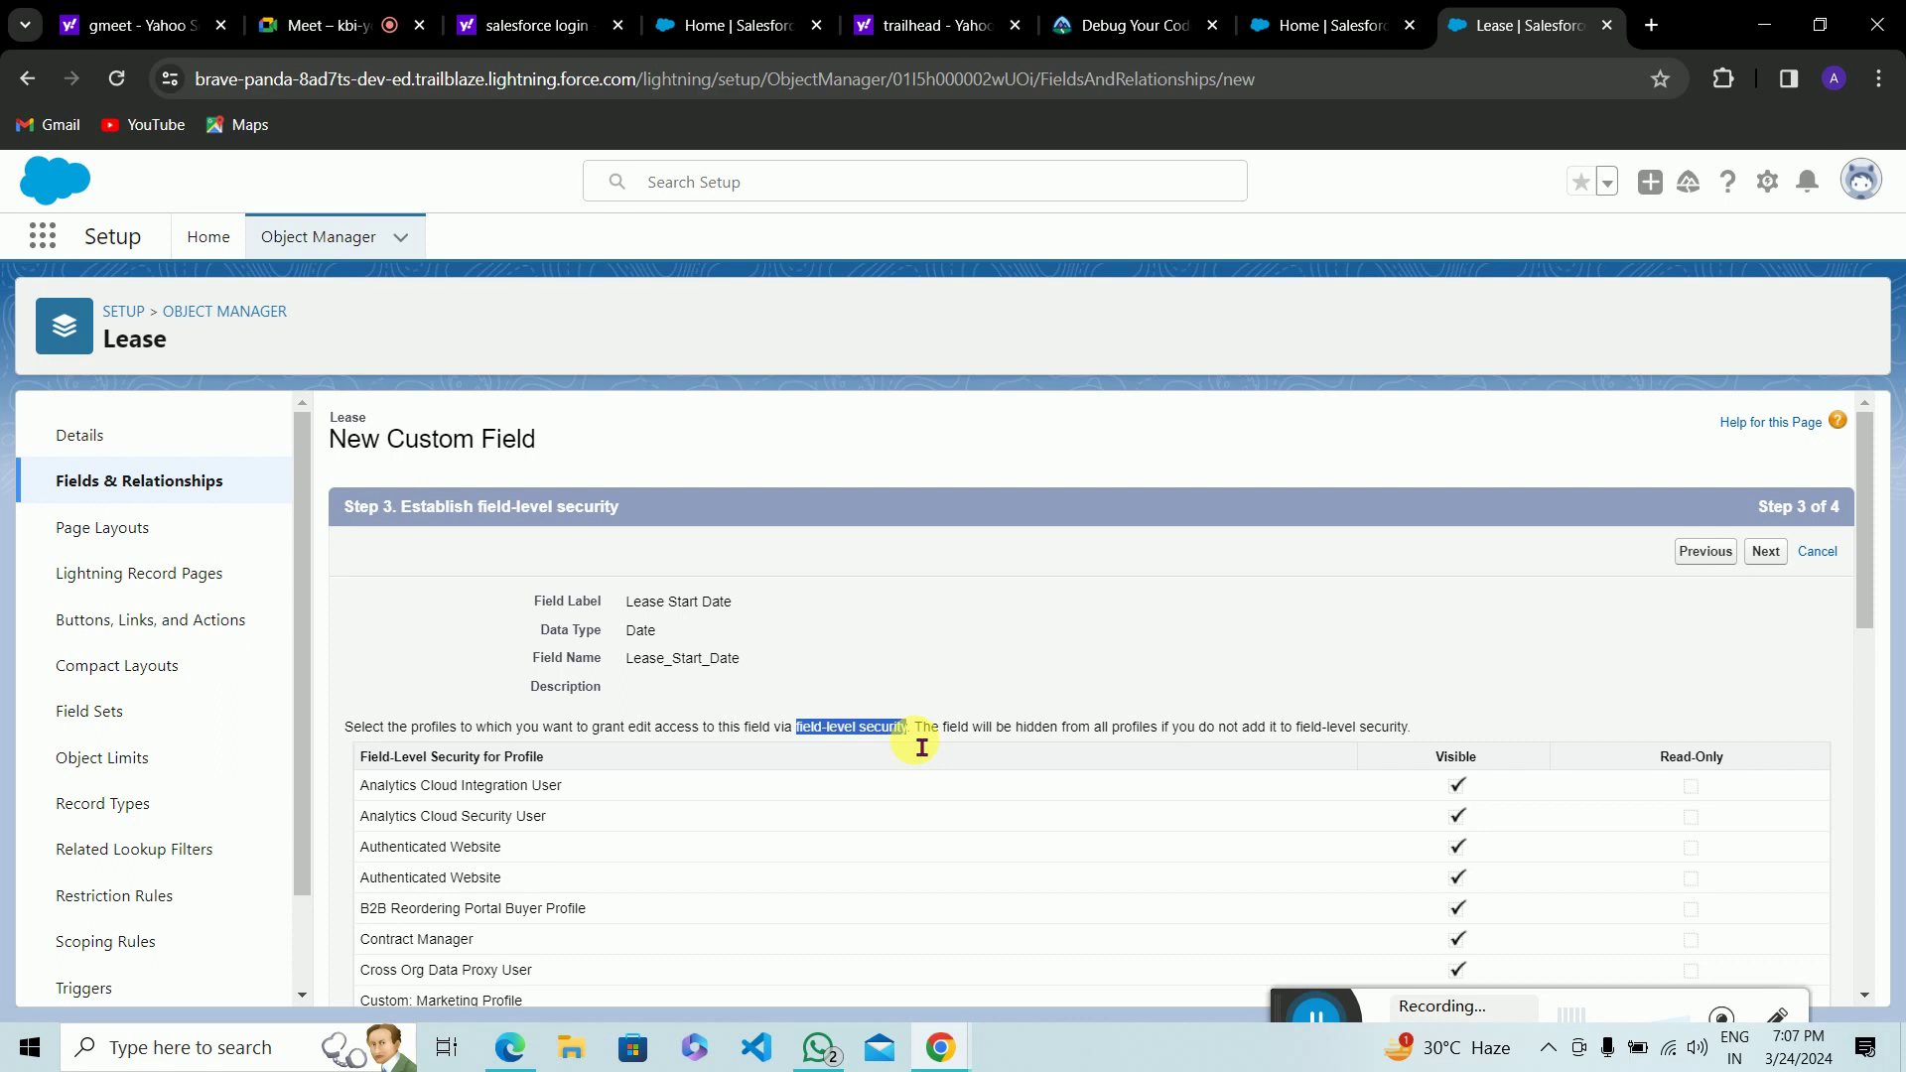
{"action": "left_click", "coordinate": [921, 748]}
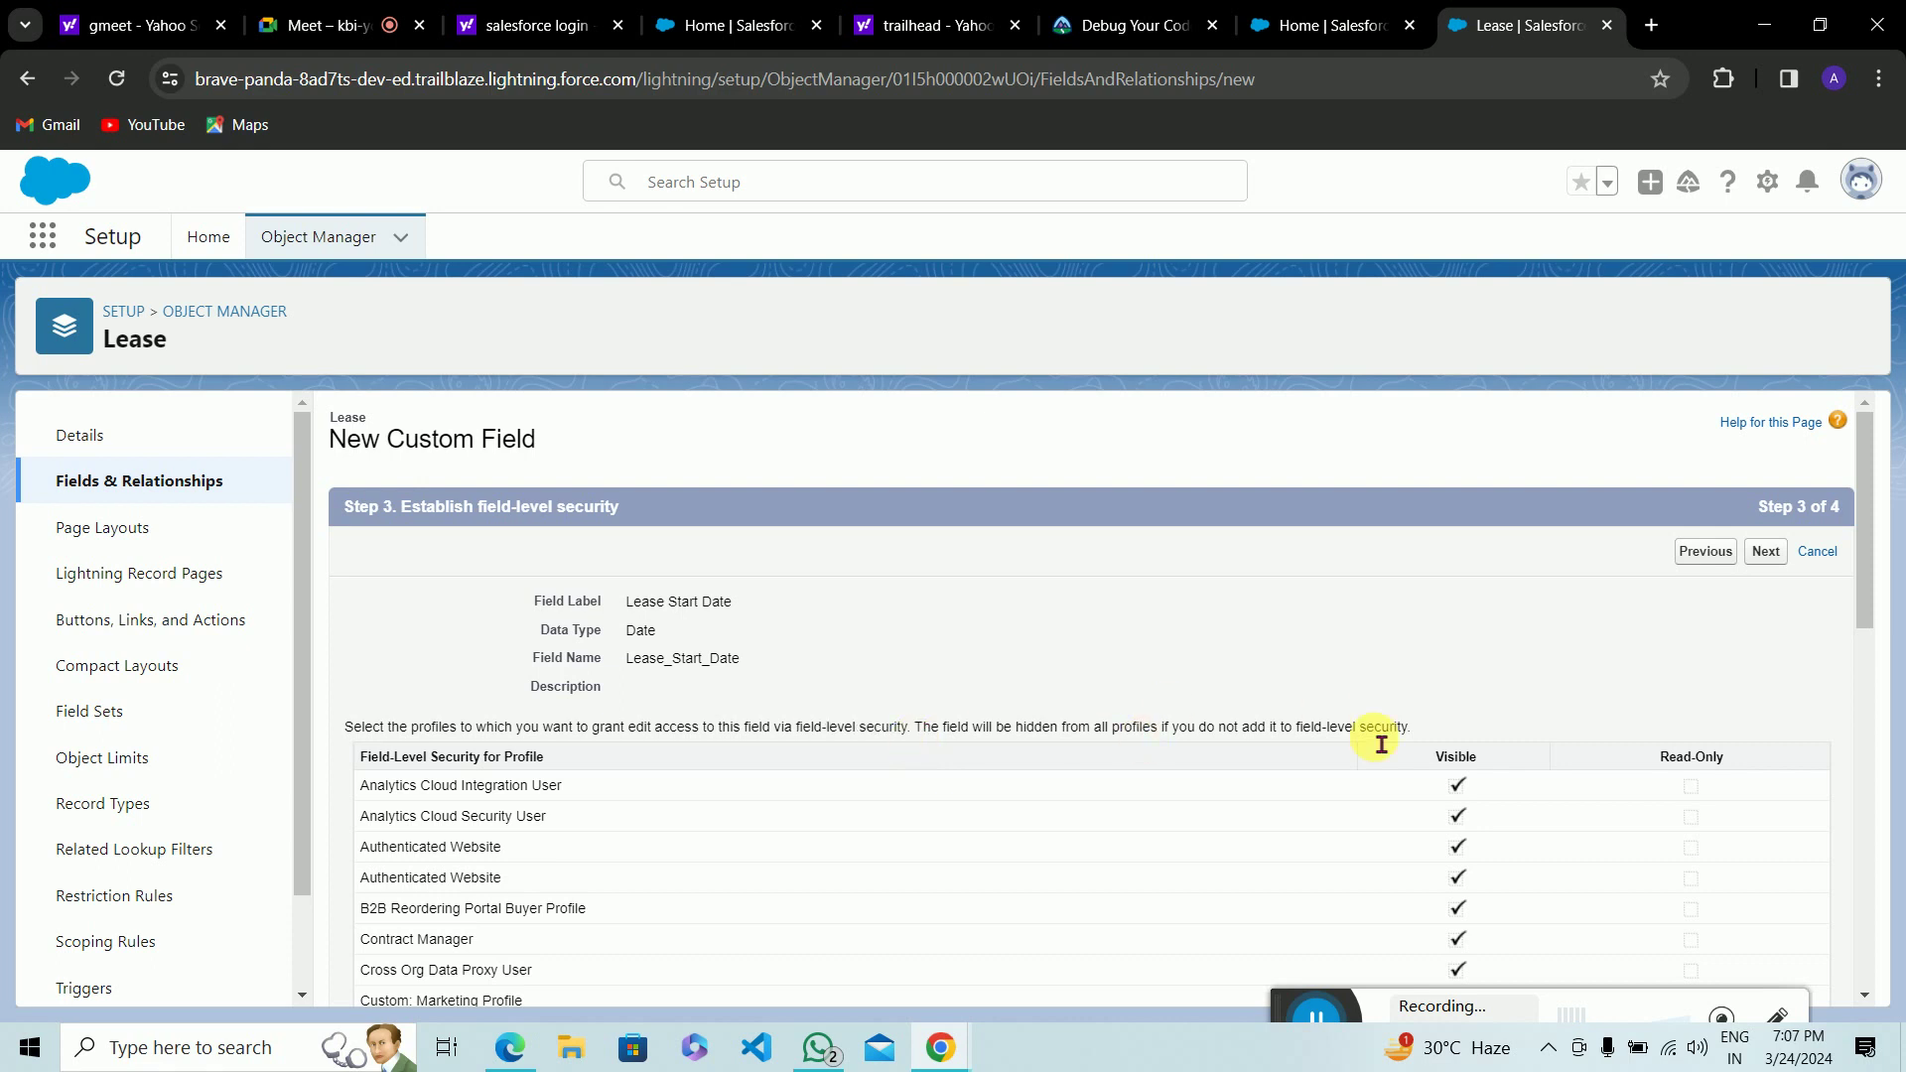
{"action": "left_click", "coordinate": [1766, 551]}
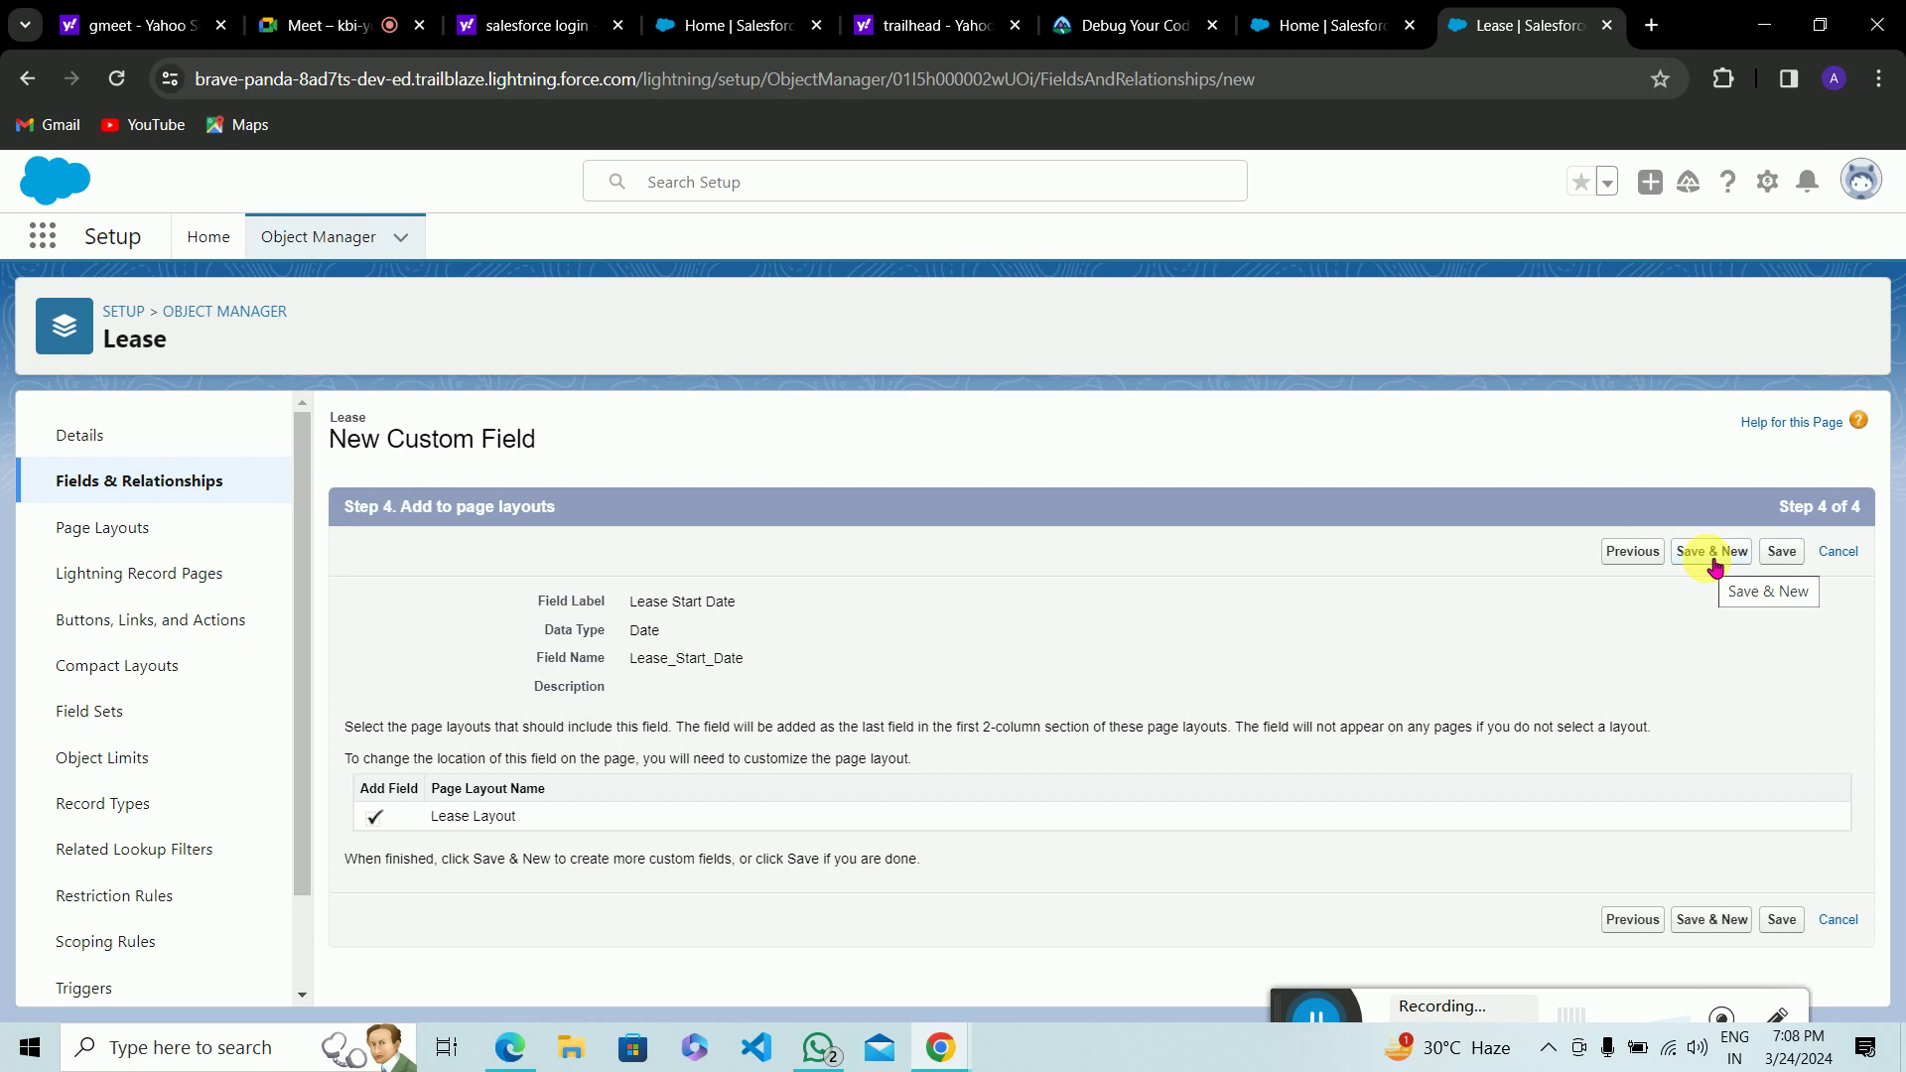
{"action": "left_click", "coordinate": [1776, 566]}
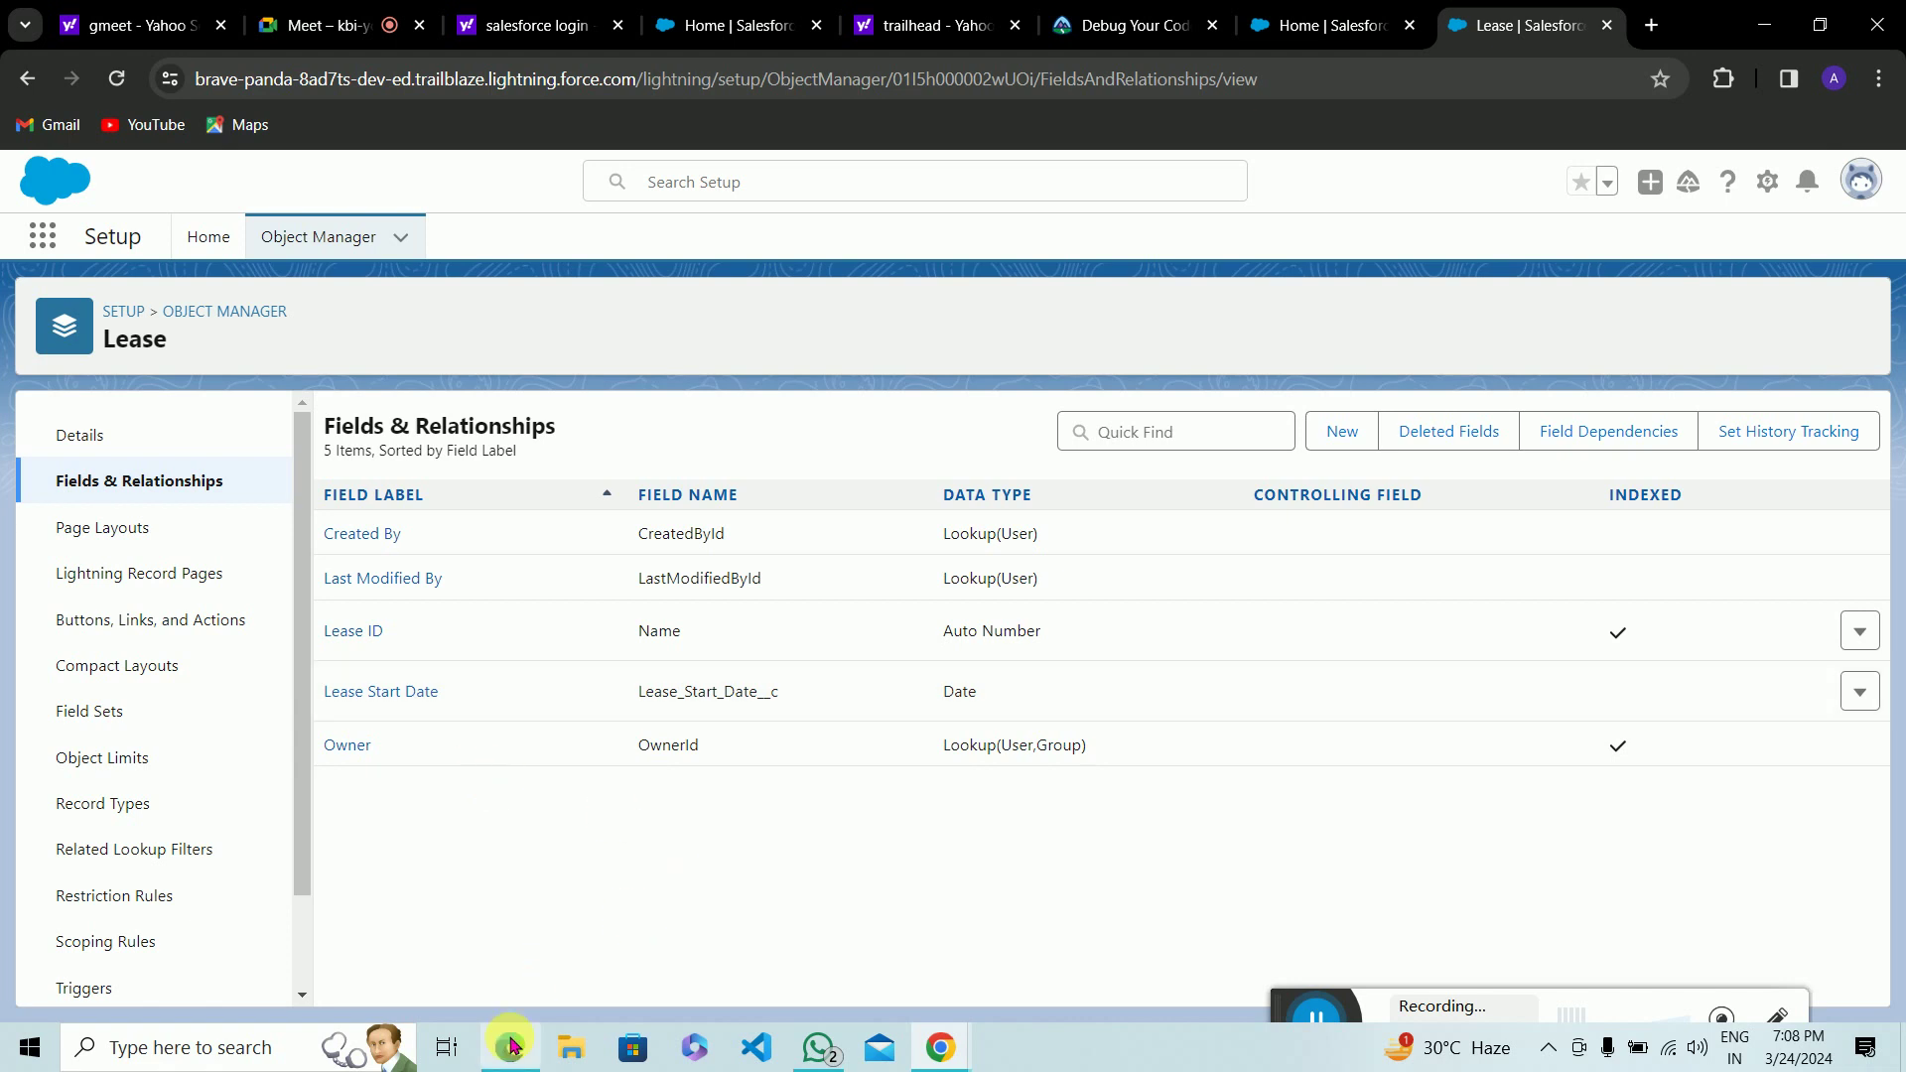
Step: Switch to the PDF in Edge and copy the field name Lease End Date from the Lease Object list
{"action": "mouse_move", "coordinate": [511, 1046]}
{"action": "left_click", "coordinate": [492, 941]}
{"action": "left_click", "coordinate": [722, 777]}
{"action": "left_click_drag", "start_coordinate": [595, 629], "coordinate": [762, 655]}
{"action": "key", "text": "ctrl+c"}
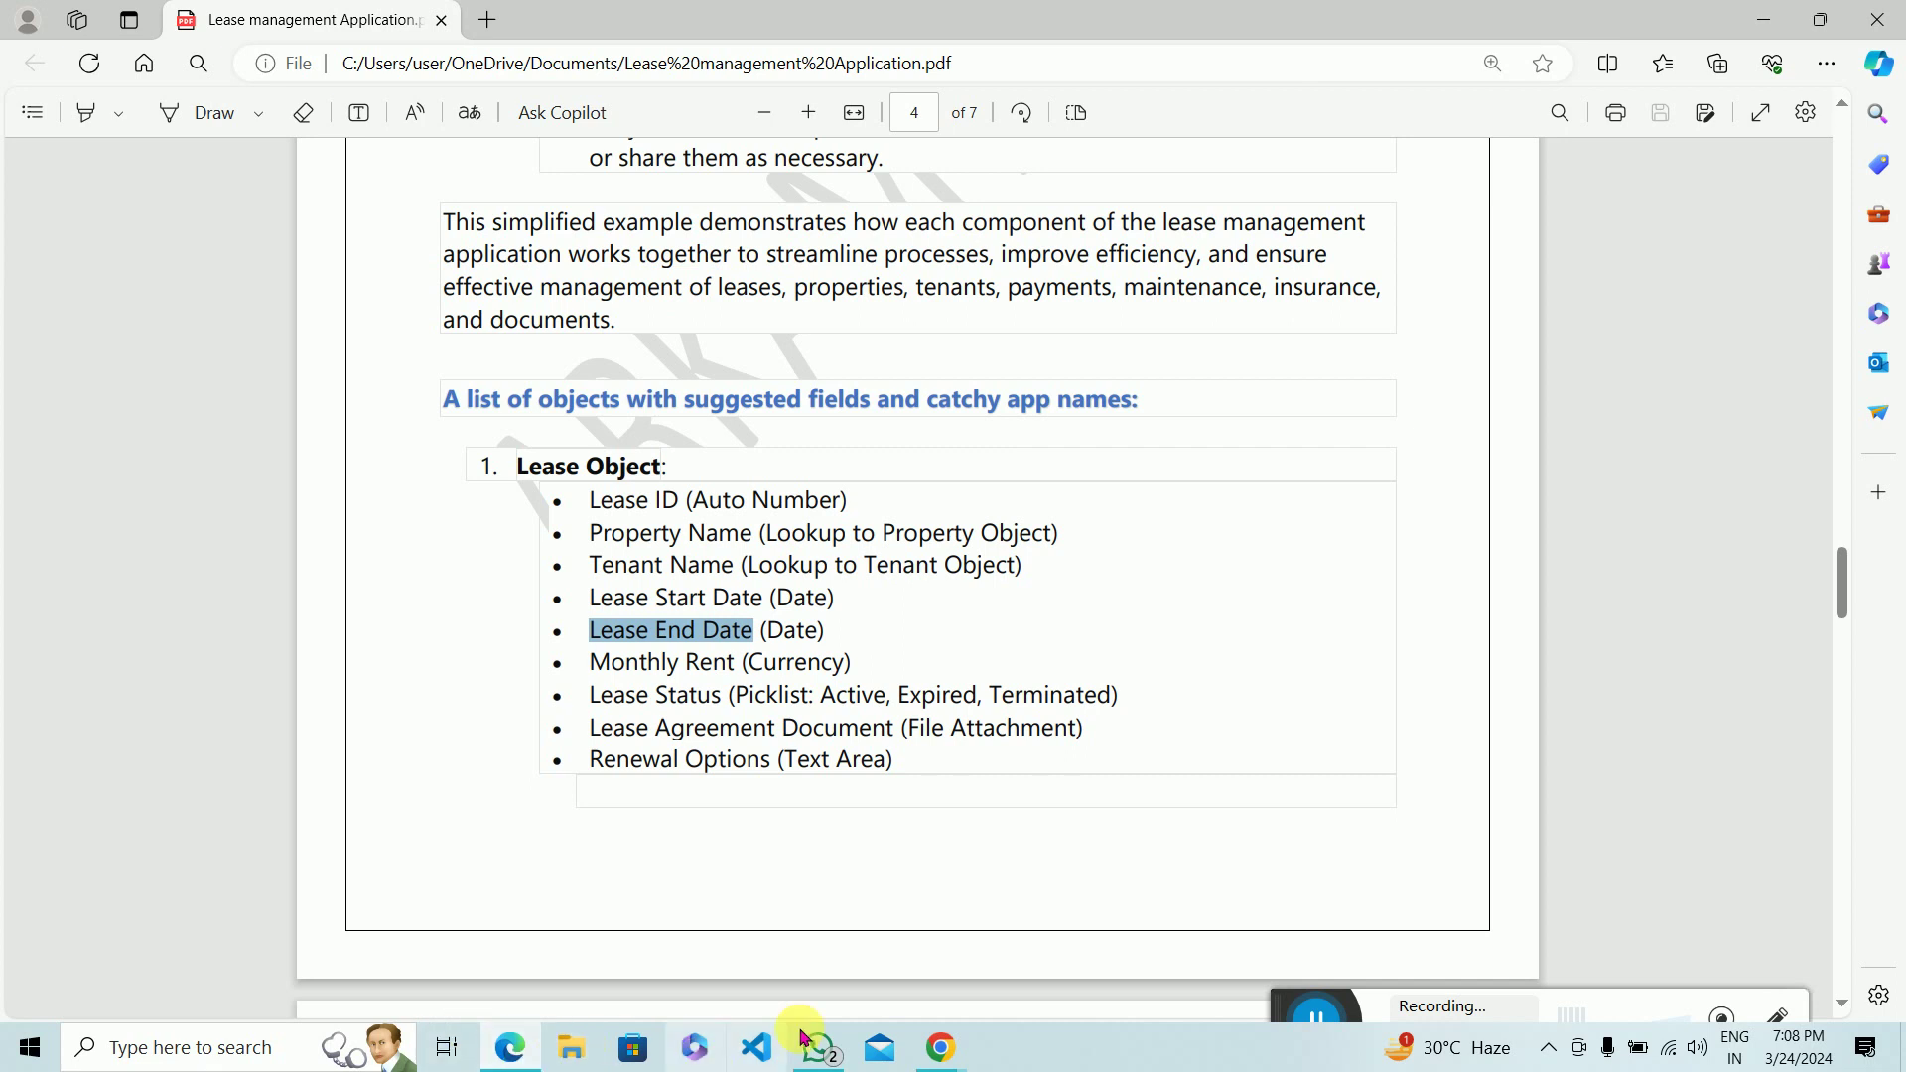
Step: Return to Salesforce in Chrome and start a new custom field of type Date on the Lease object
{"action": "left_click", "coordinate": [940, 1048]}
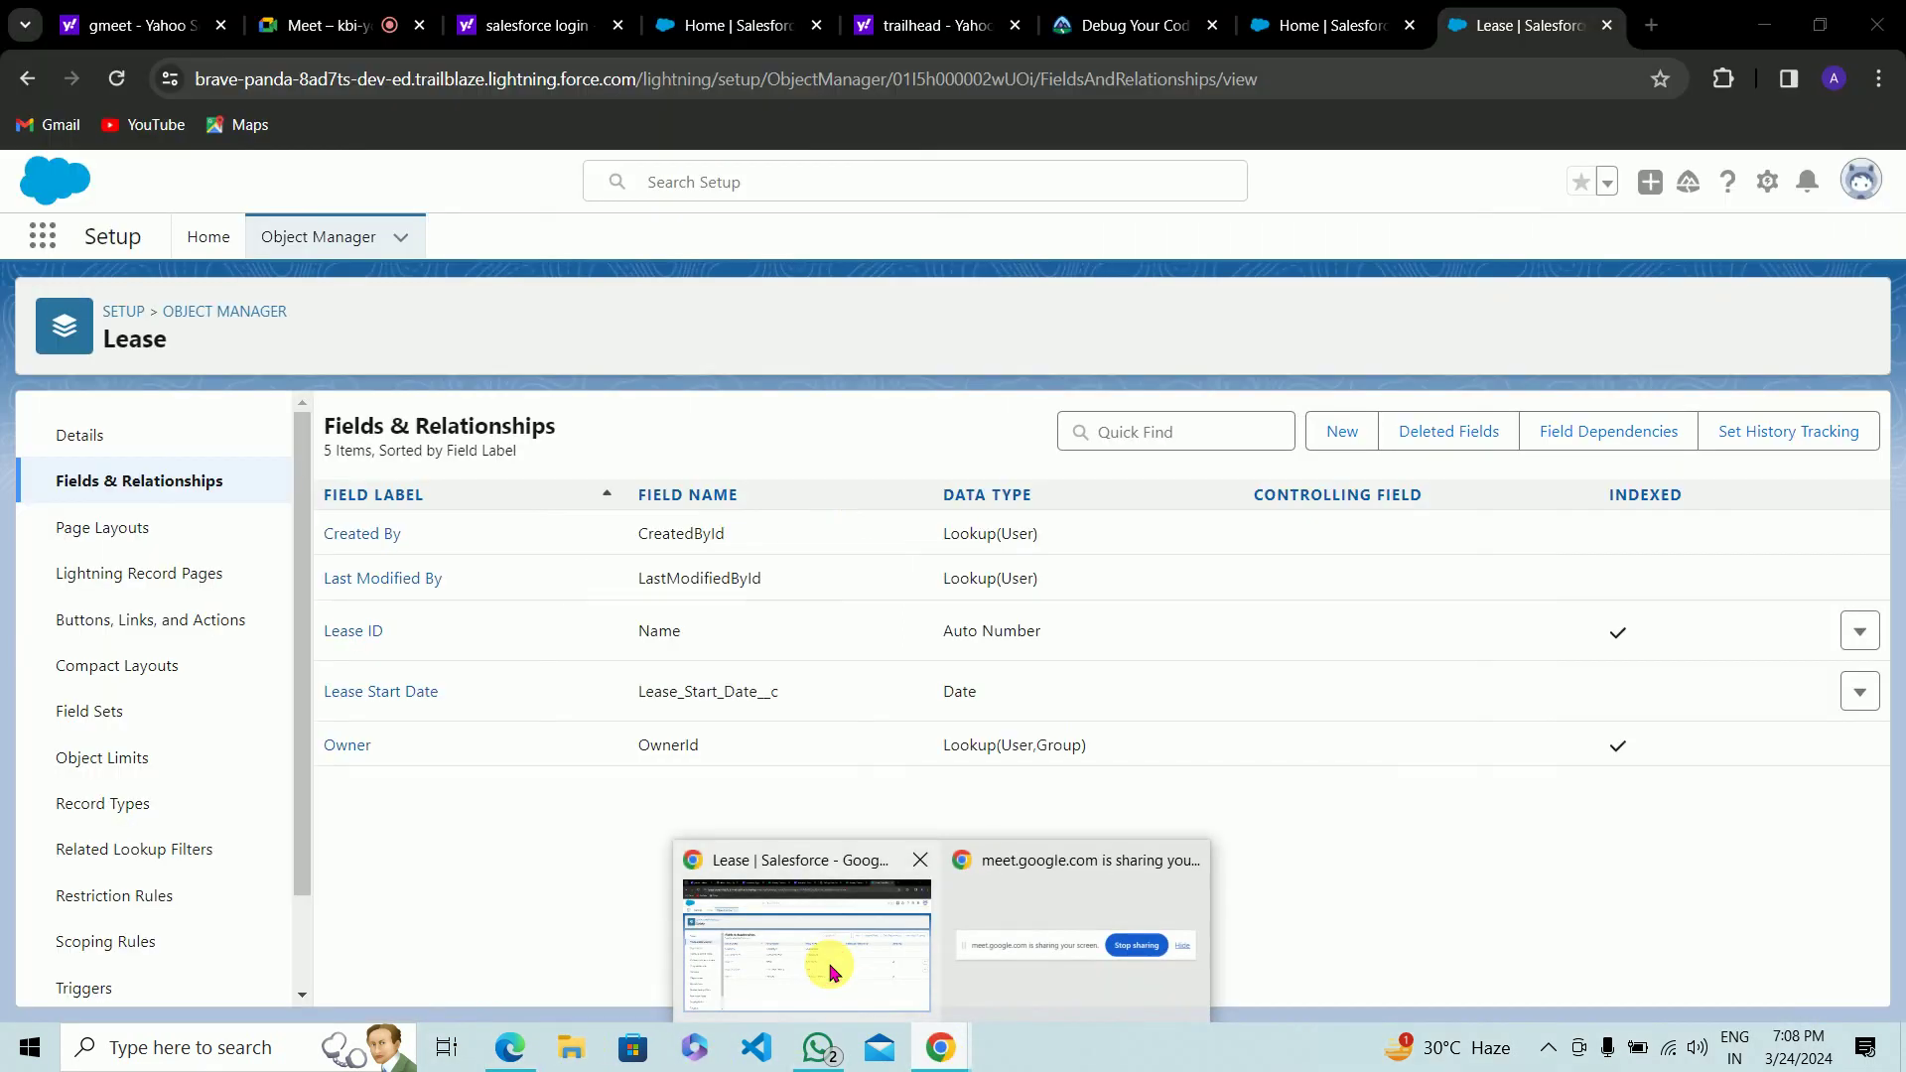
{"action": "left_click", "coordinate": [833, 973]}
{"action": "left_click", "coordinate": [1350, 435]}
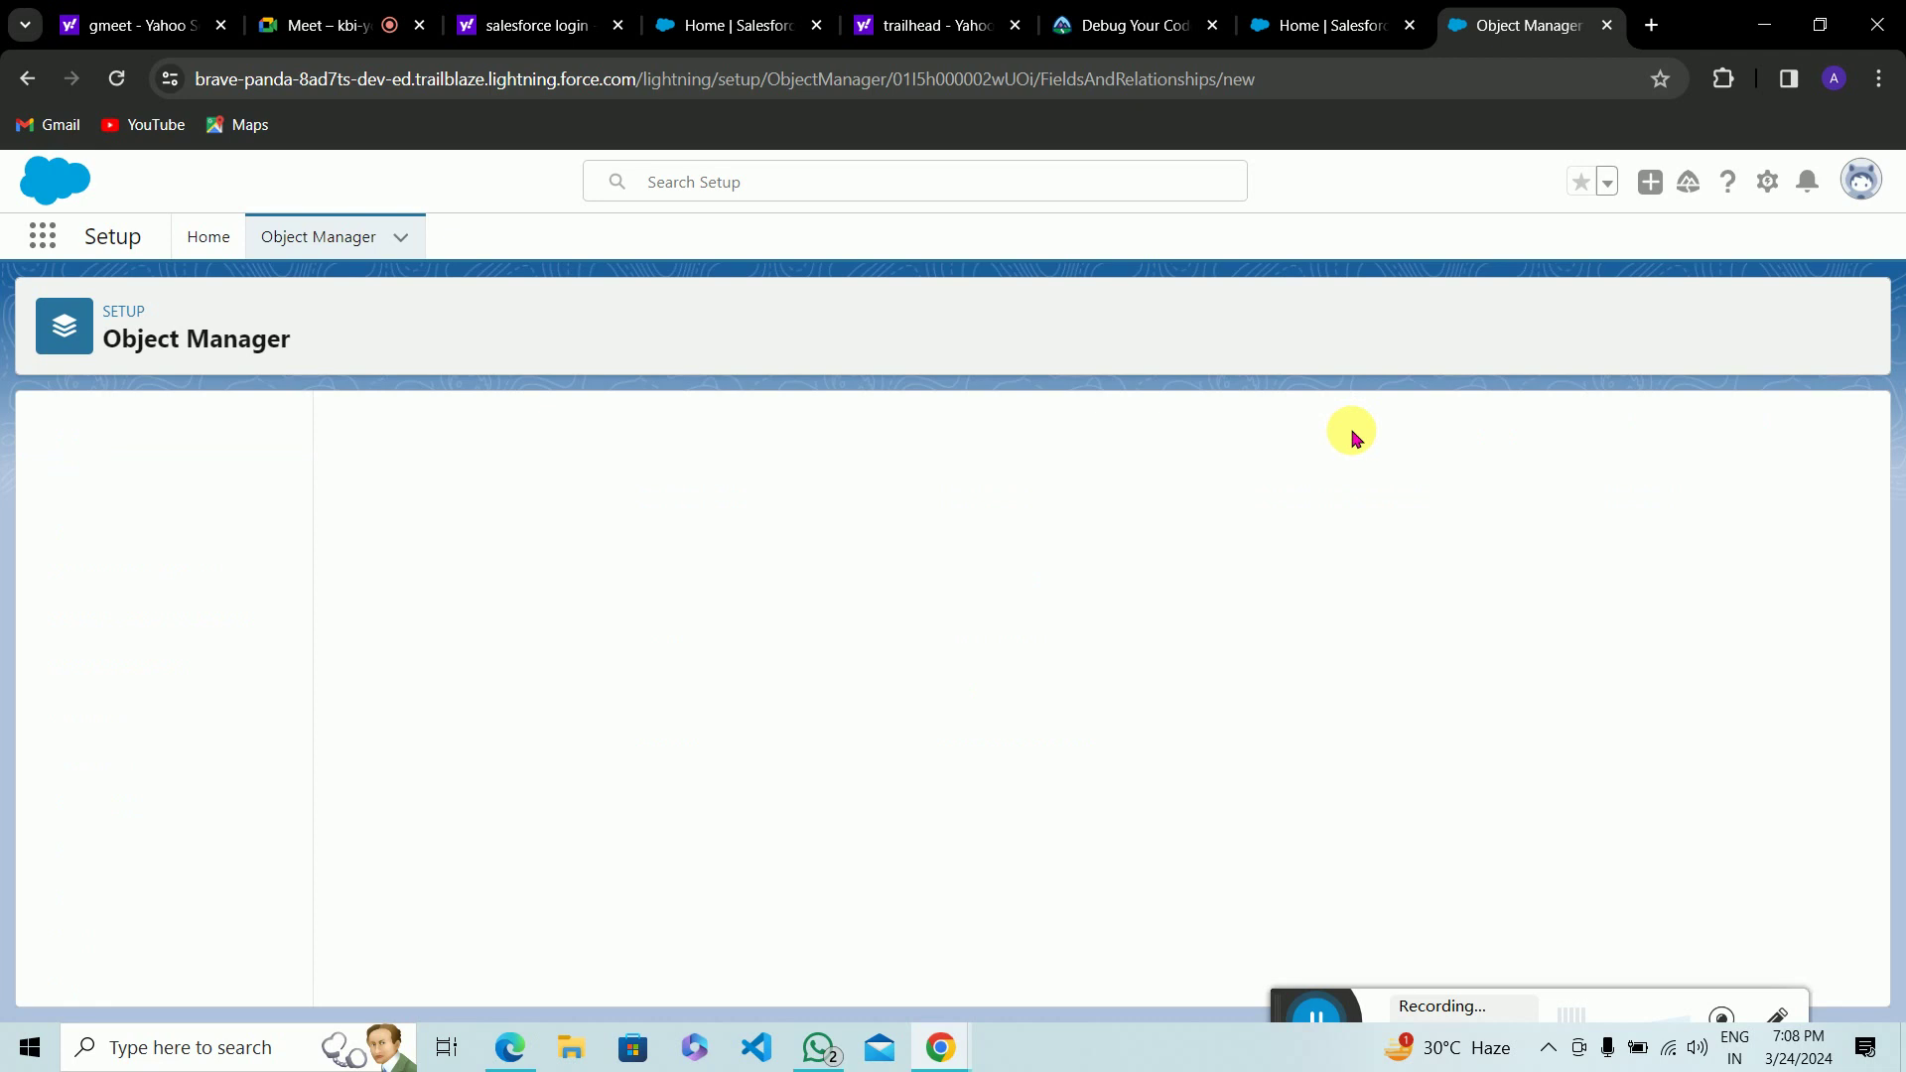
{"action": "scroll", "coordinate": [545, 735], "scroll_direction": "down", "scroll_amount": 5}
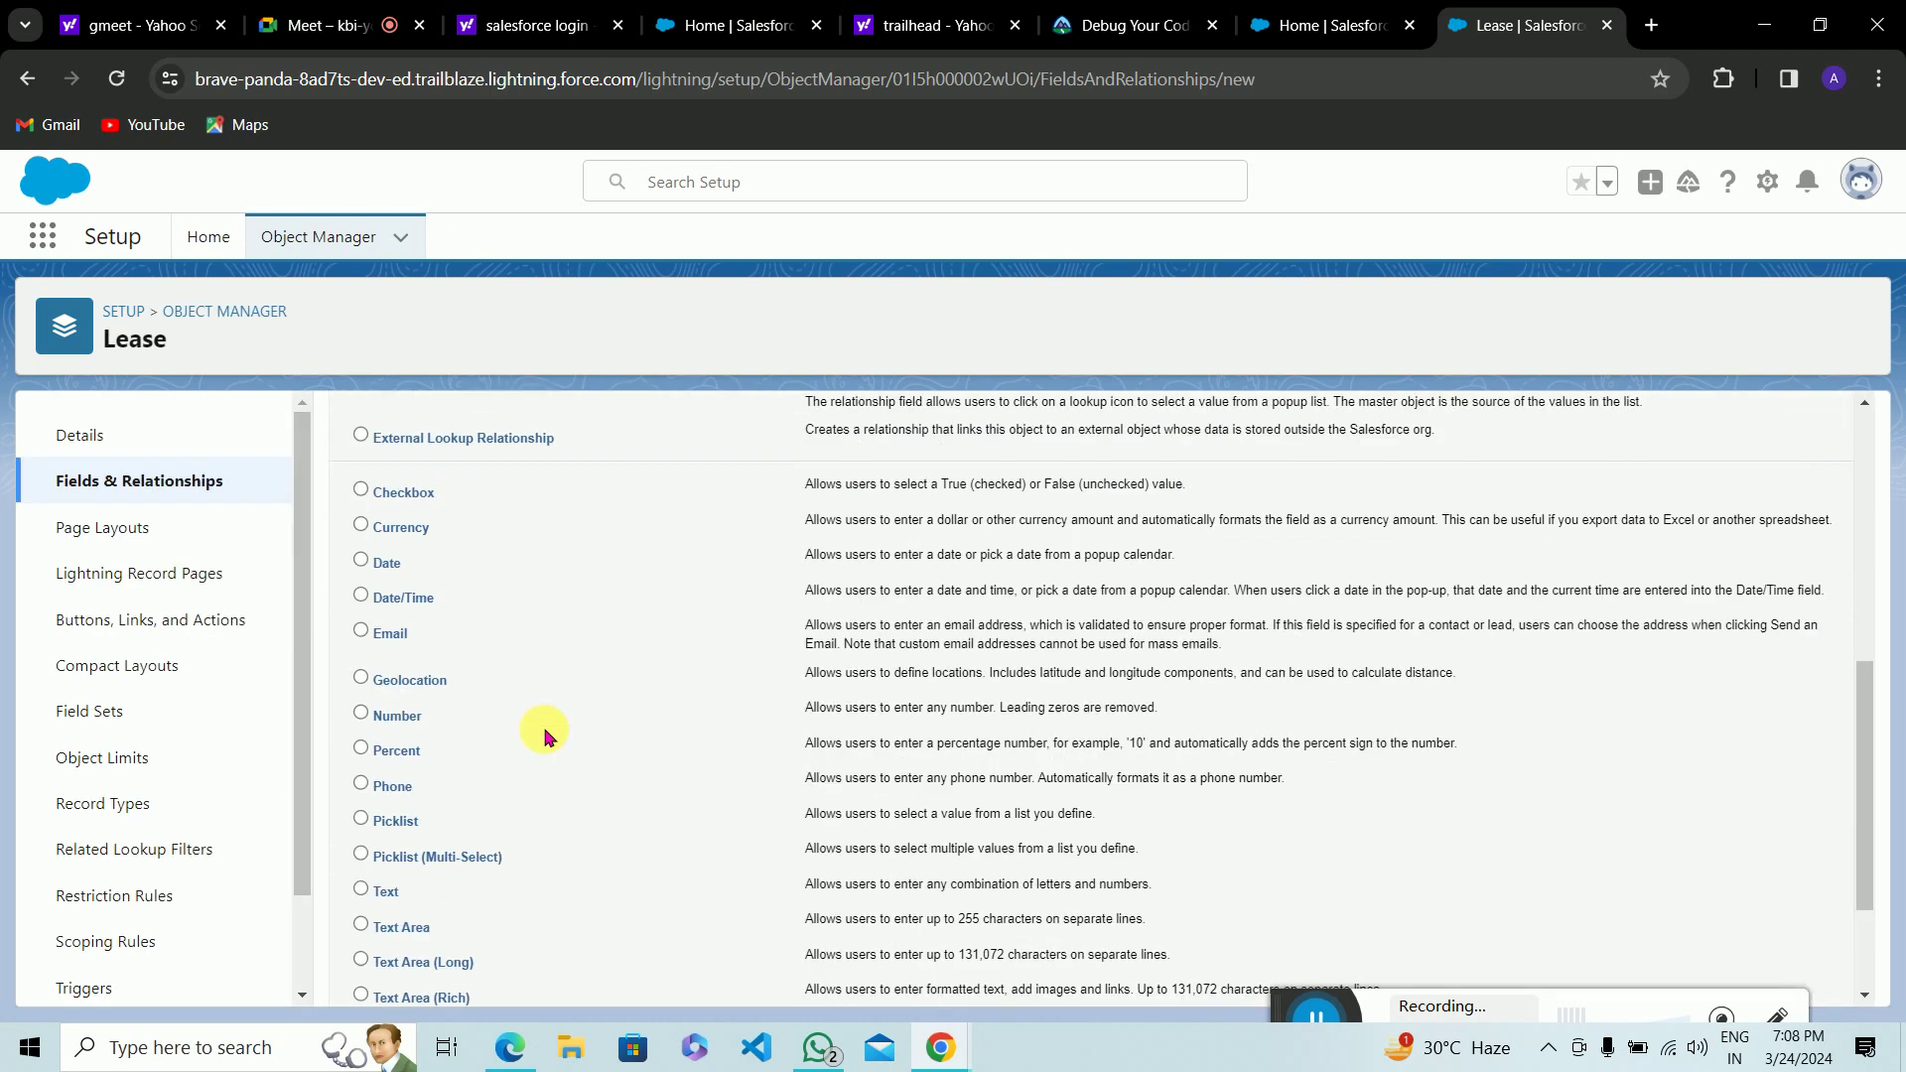
{"action": "scroll", "coordinate": [545, 734], "scroll_direction": "down", "scroll_amount": 1}
{"action": "left_click", "coordinate": [362, 487]}
{"action": "scroll", "coordinate": [851, 574], "scroll_direction": "up", "scroll_amount": 5}
{"action": "left_click", "coordinate": [1763, 552]}
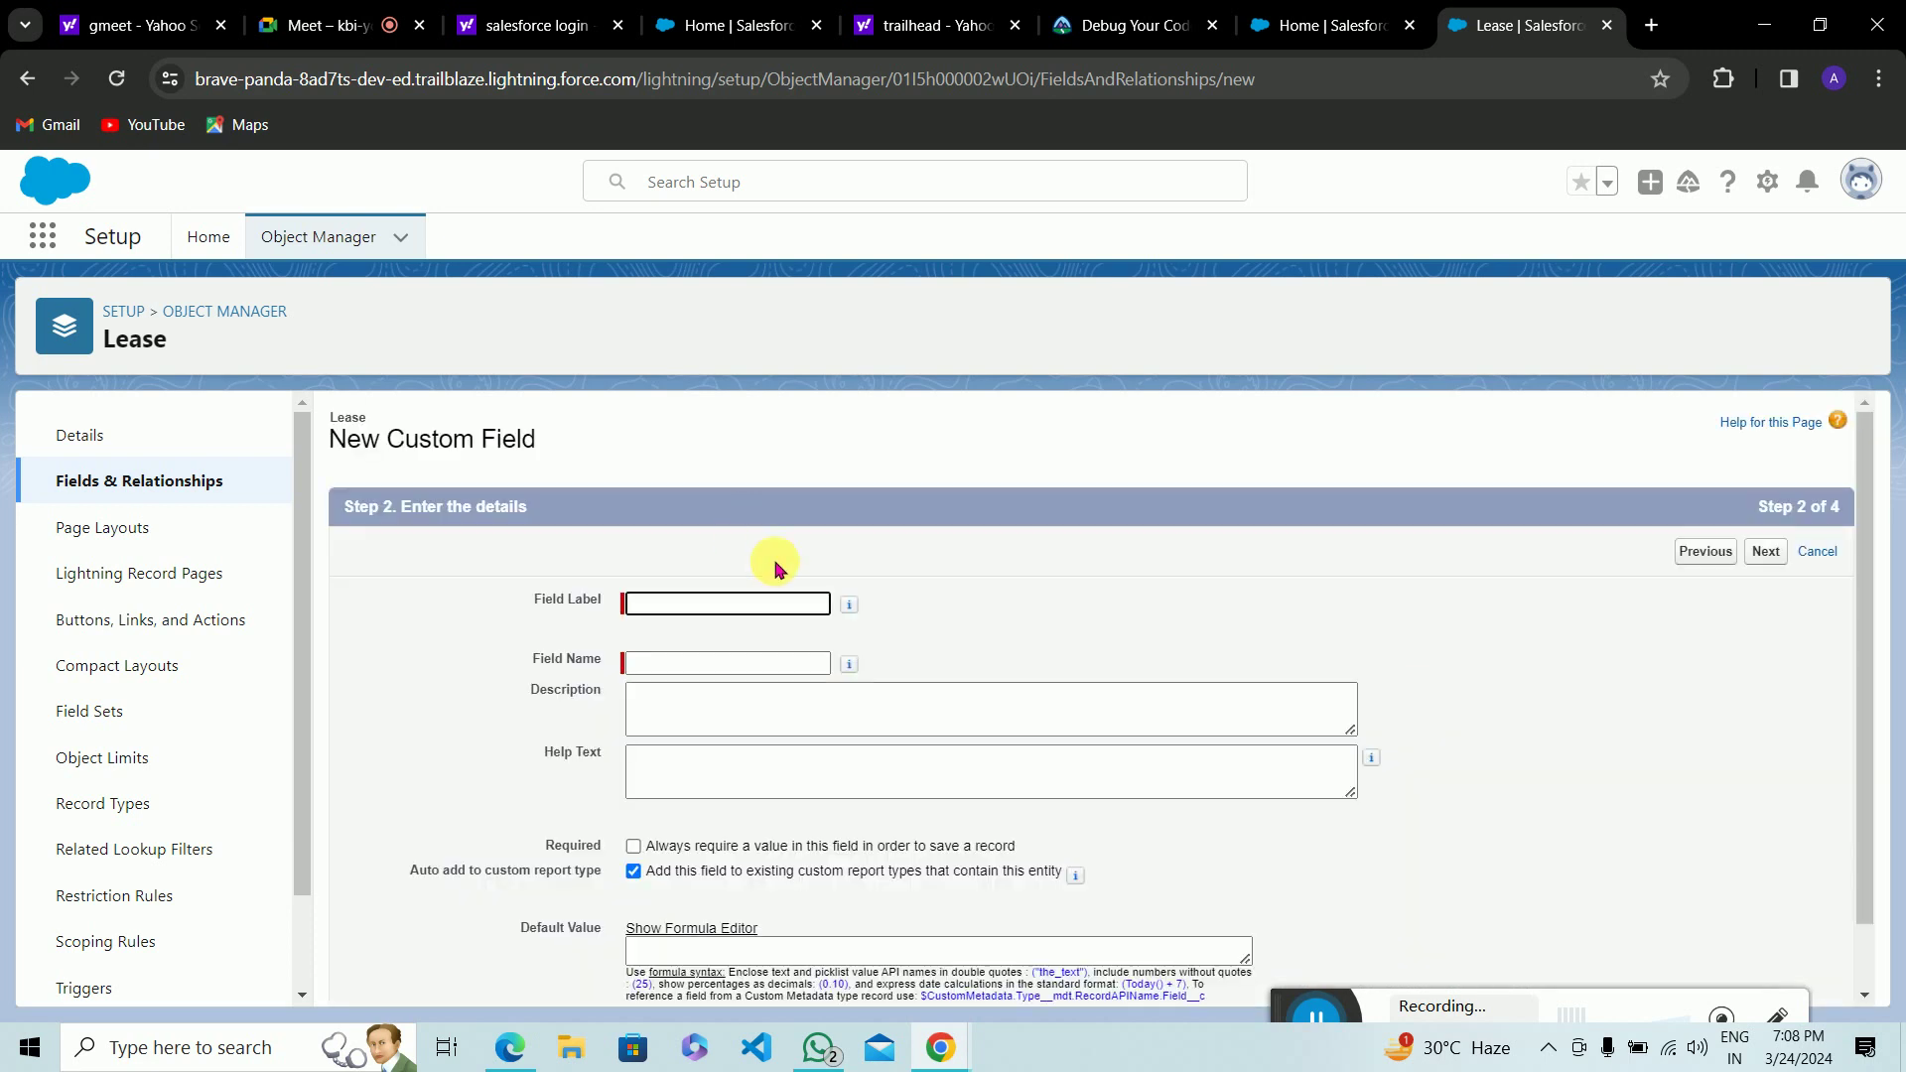
Step: Label the field Lease End Date with field name Lease_End_Date, make it required, and accept the default field-level security
{"action": "key", "text": "ctrl+v"}
{"action": "left_click", "coordinate": [742, 664]}
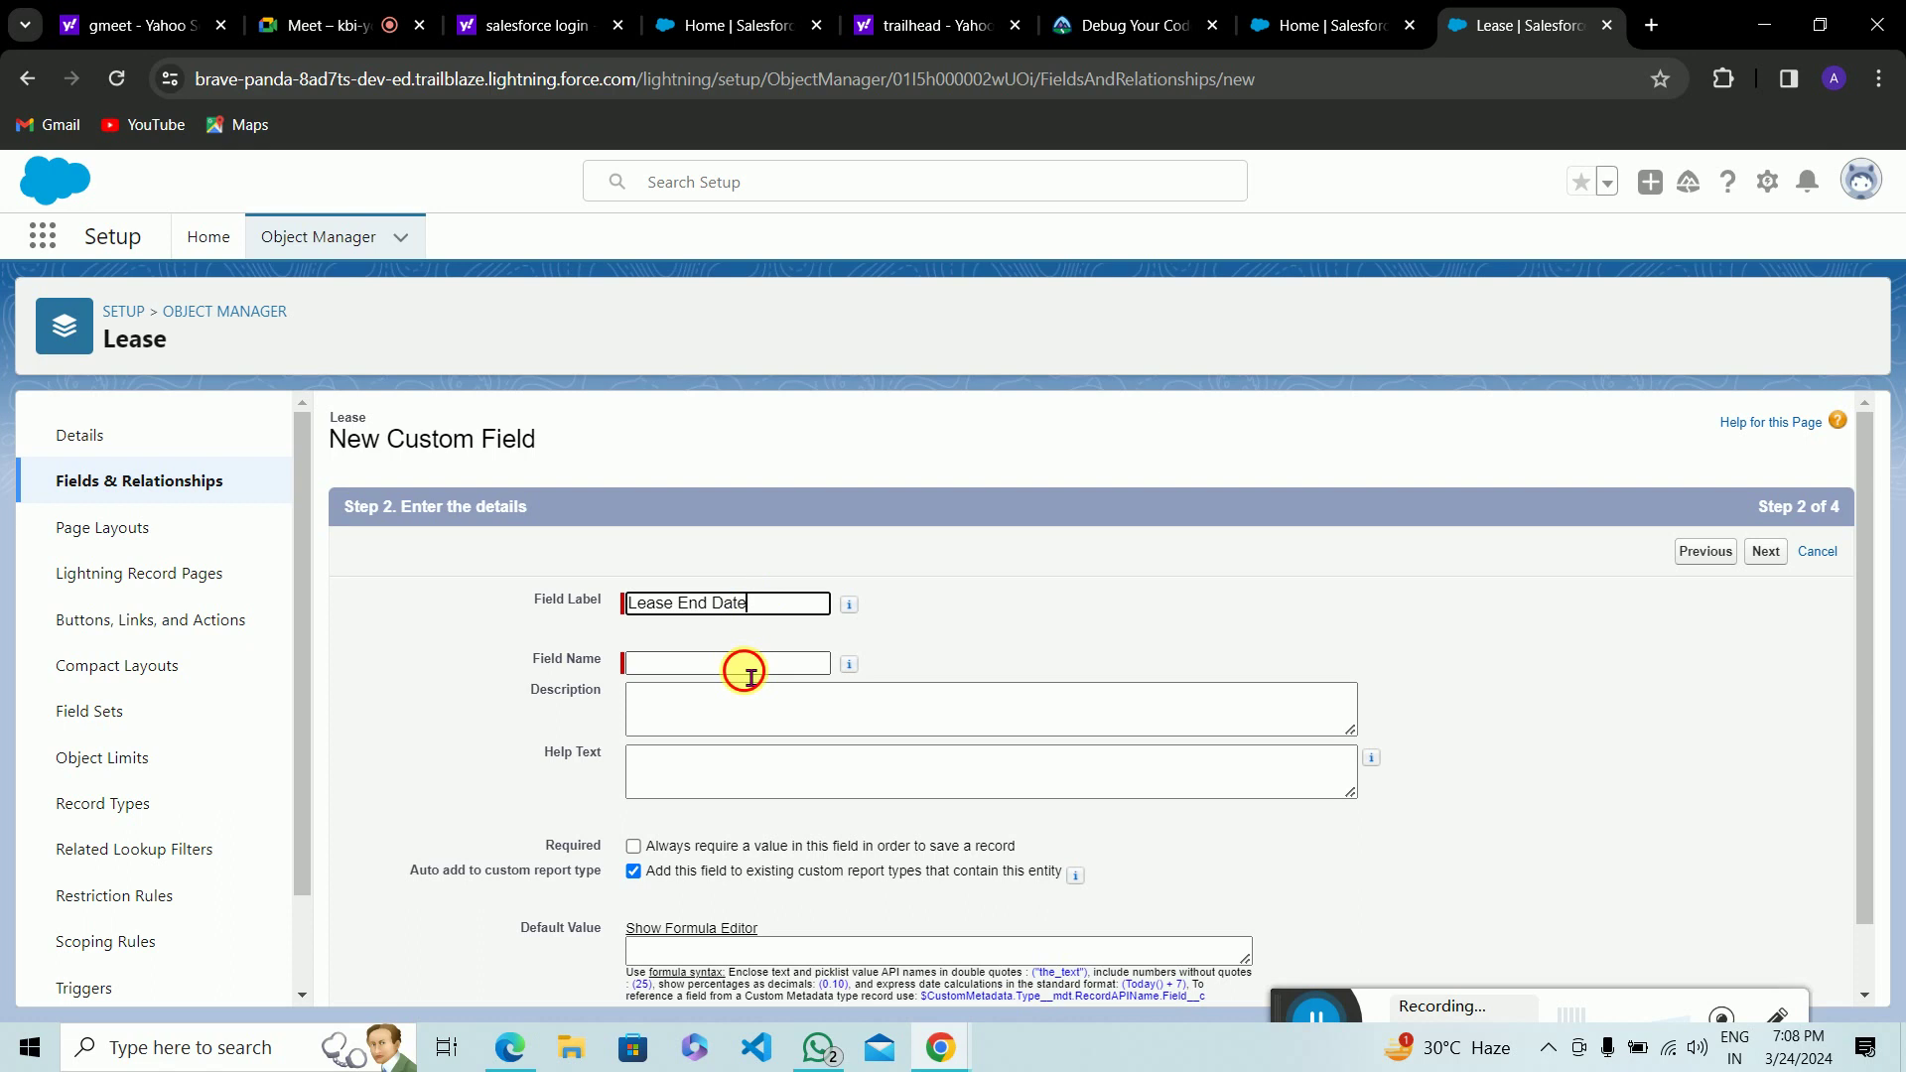
{"action": "scroll", "coordinate": [948, 679], "scroll_direction": "down", "scroll_amount": 1}
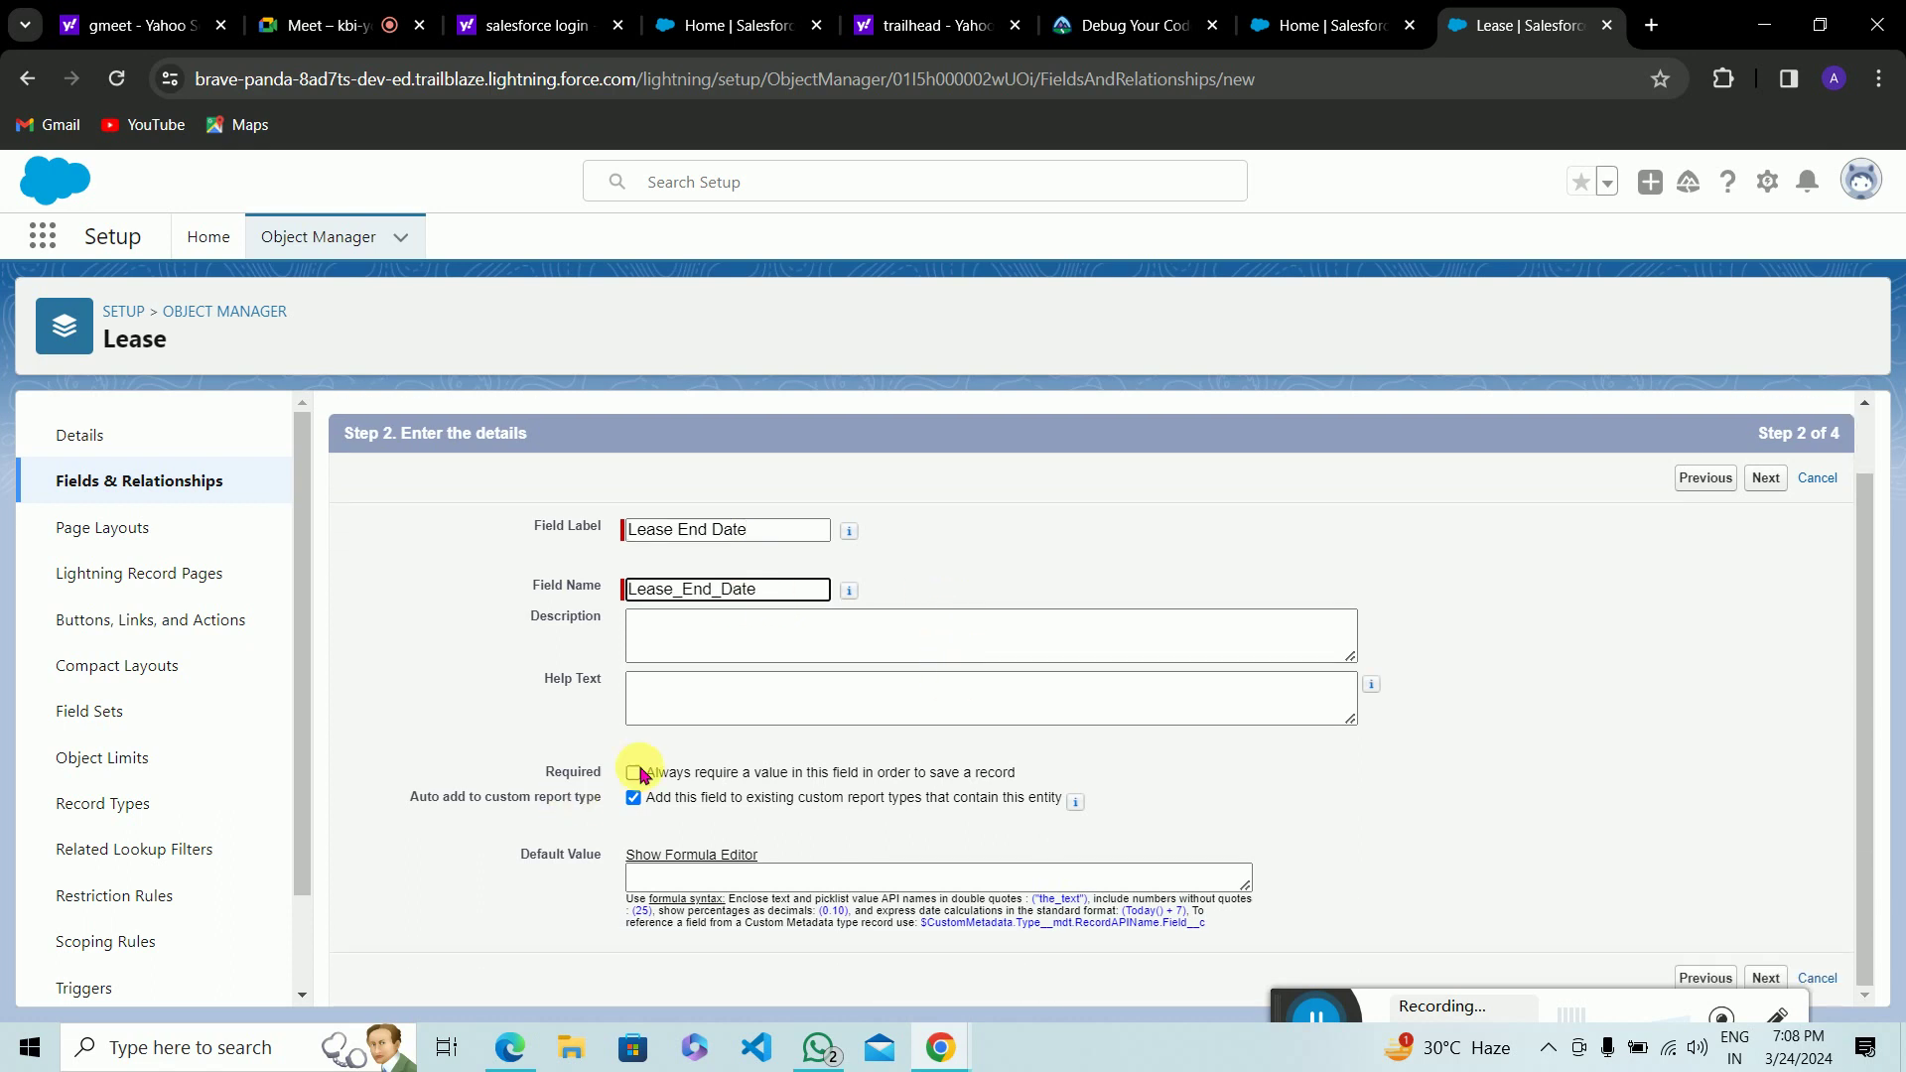
{"action": "left_click", "coordinate": [633, 772]}
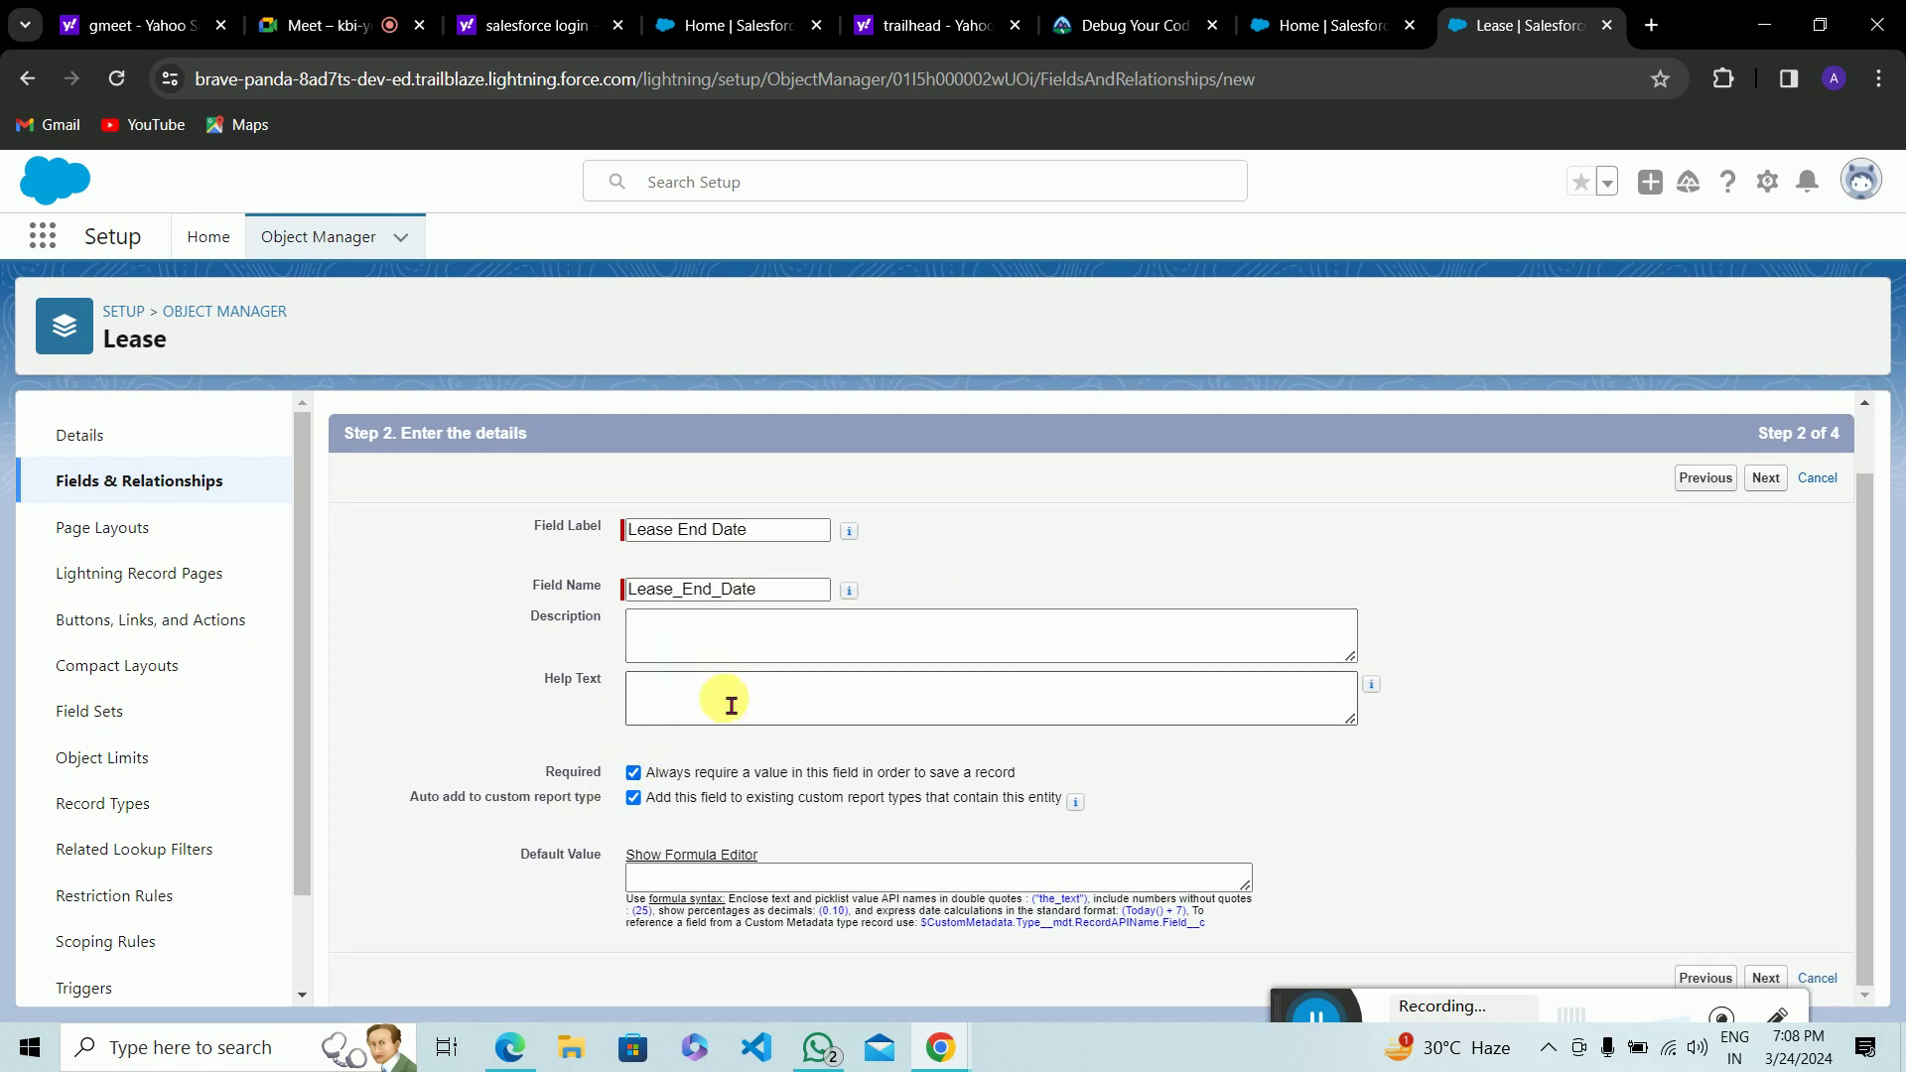
{"action": "left_click", "coordinate": [1767, 979]}
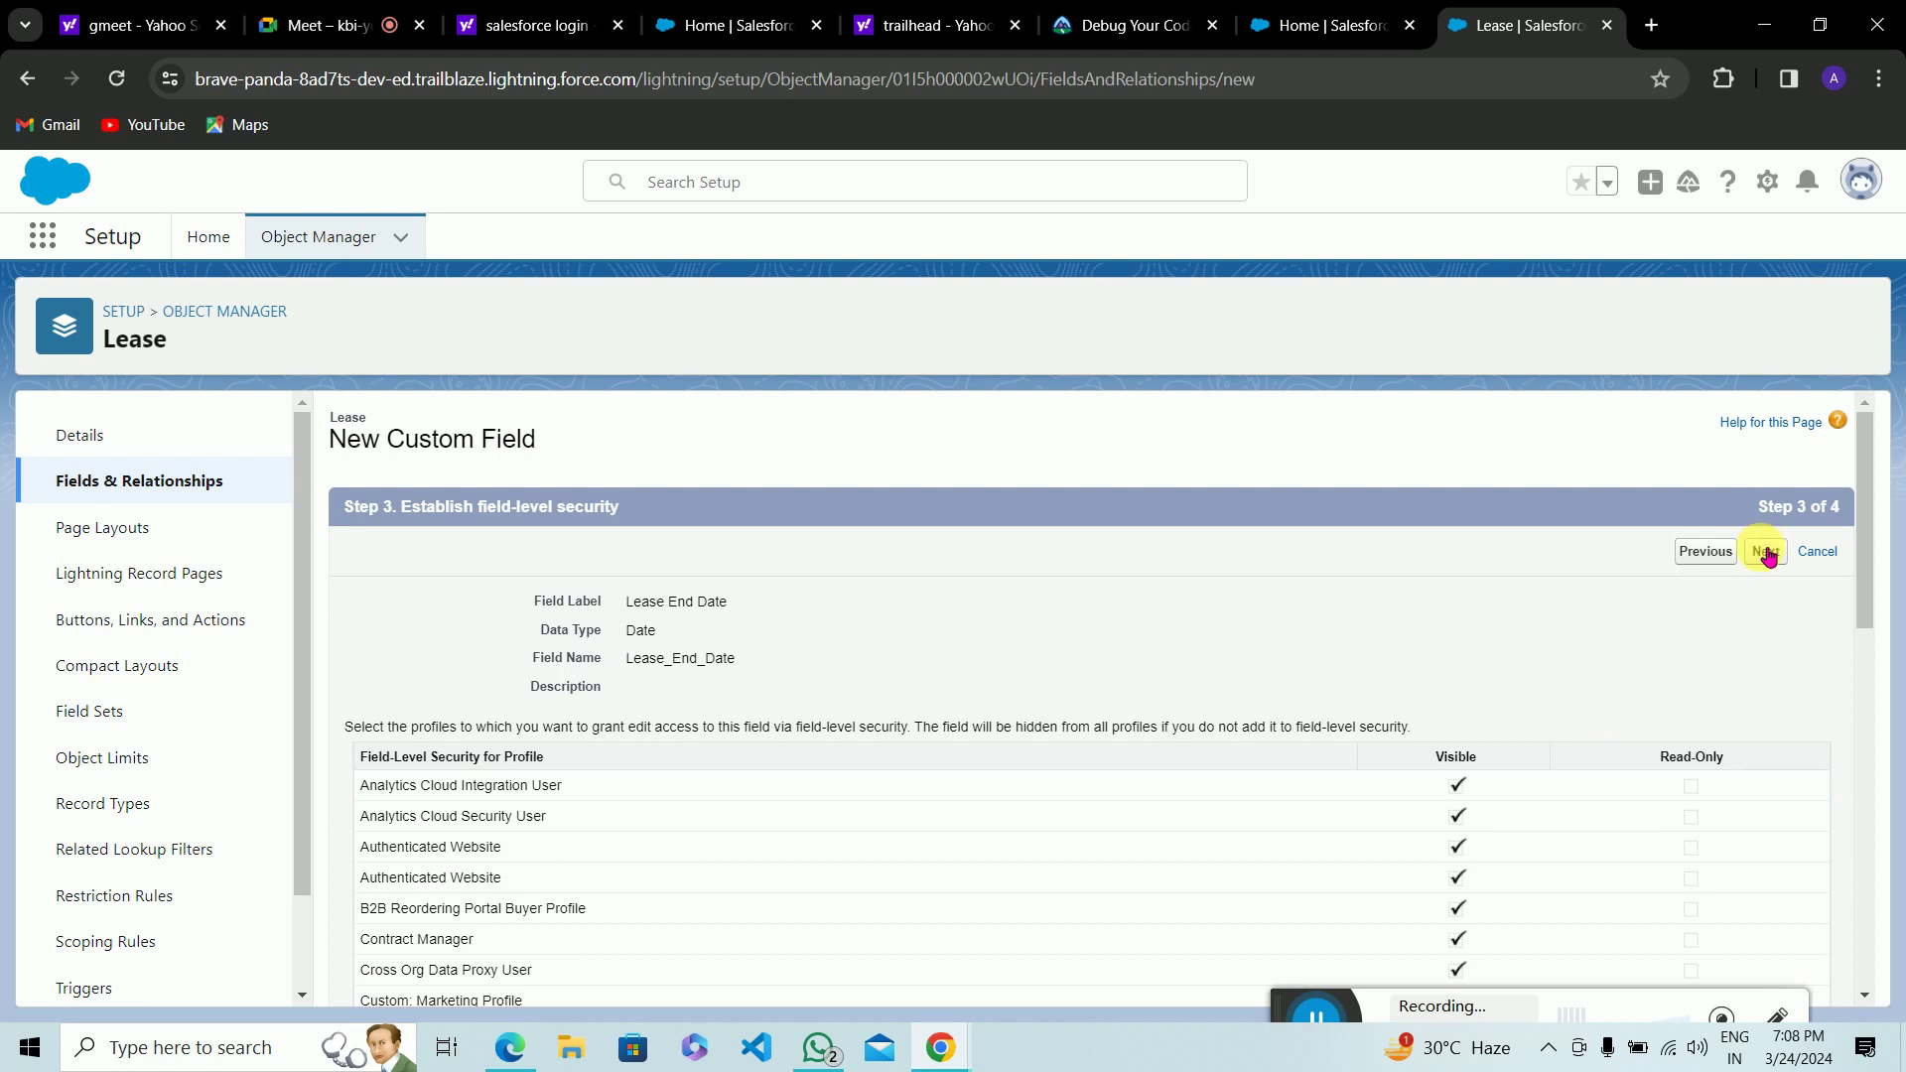
{"action": "left_click", "coordinate": [1767, 554]}
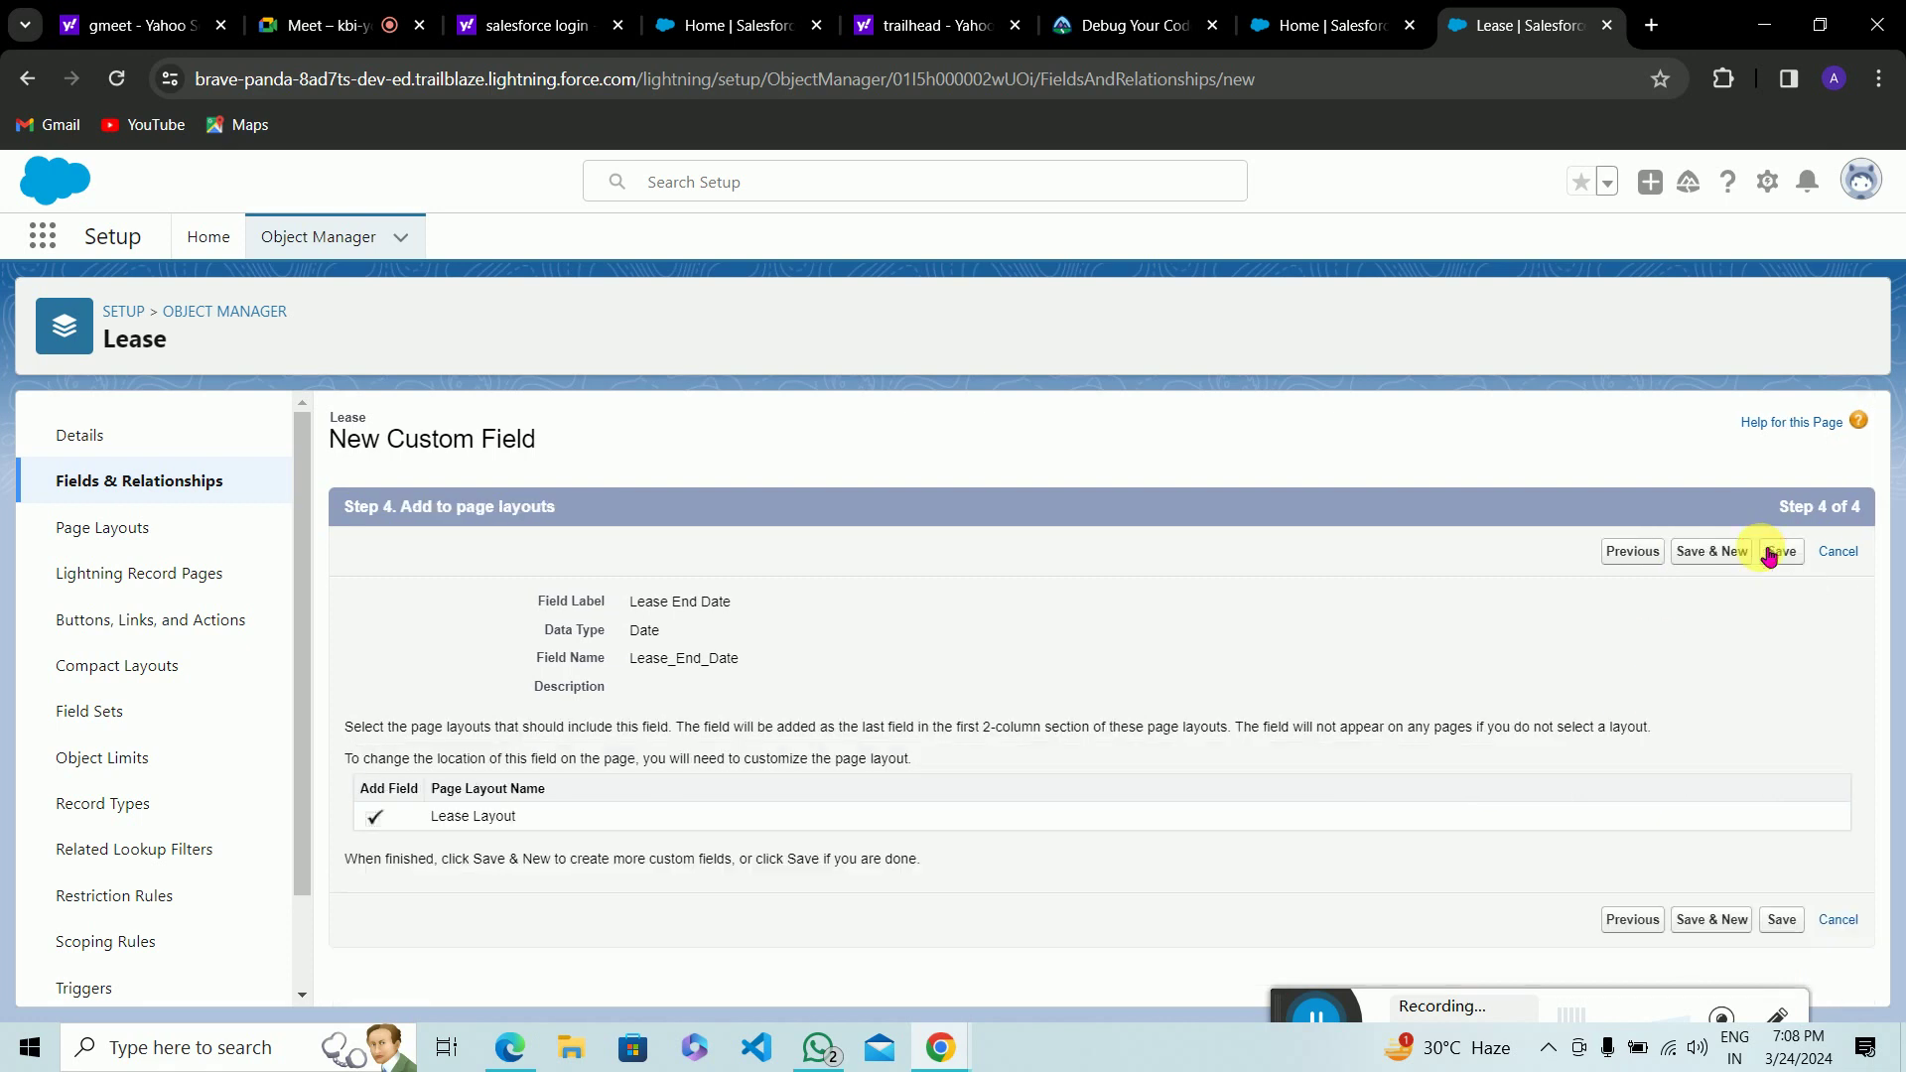
Step: Save the Lease End Date field, and switch to the PDF in Edge to select the Monthly Rent entry in the Lease Object list
{"action": "left_click", "coordinate": [1795, 564]}
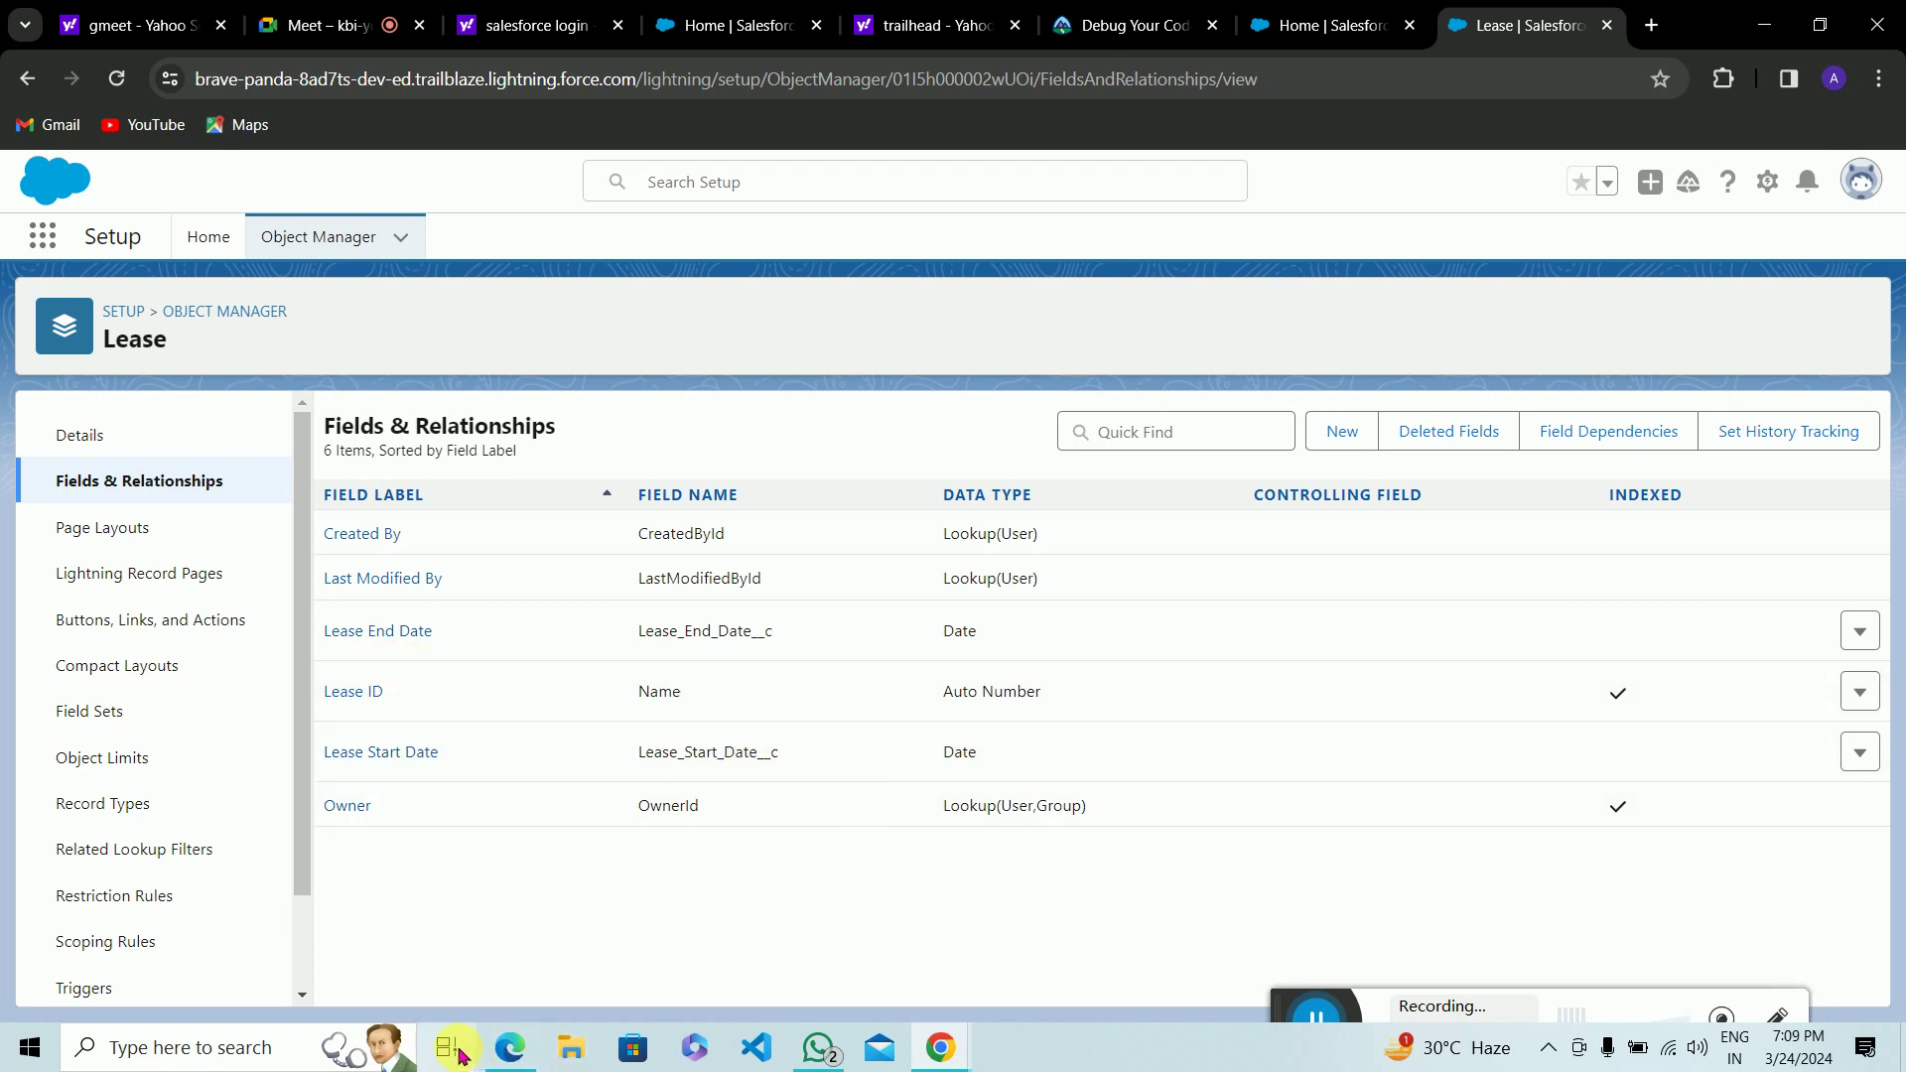
{"action": "left_click", "coordinate": [511, 1050]}
{"action": "left_click", "coordinate": [763, 770]}
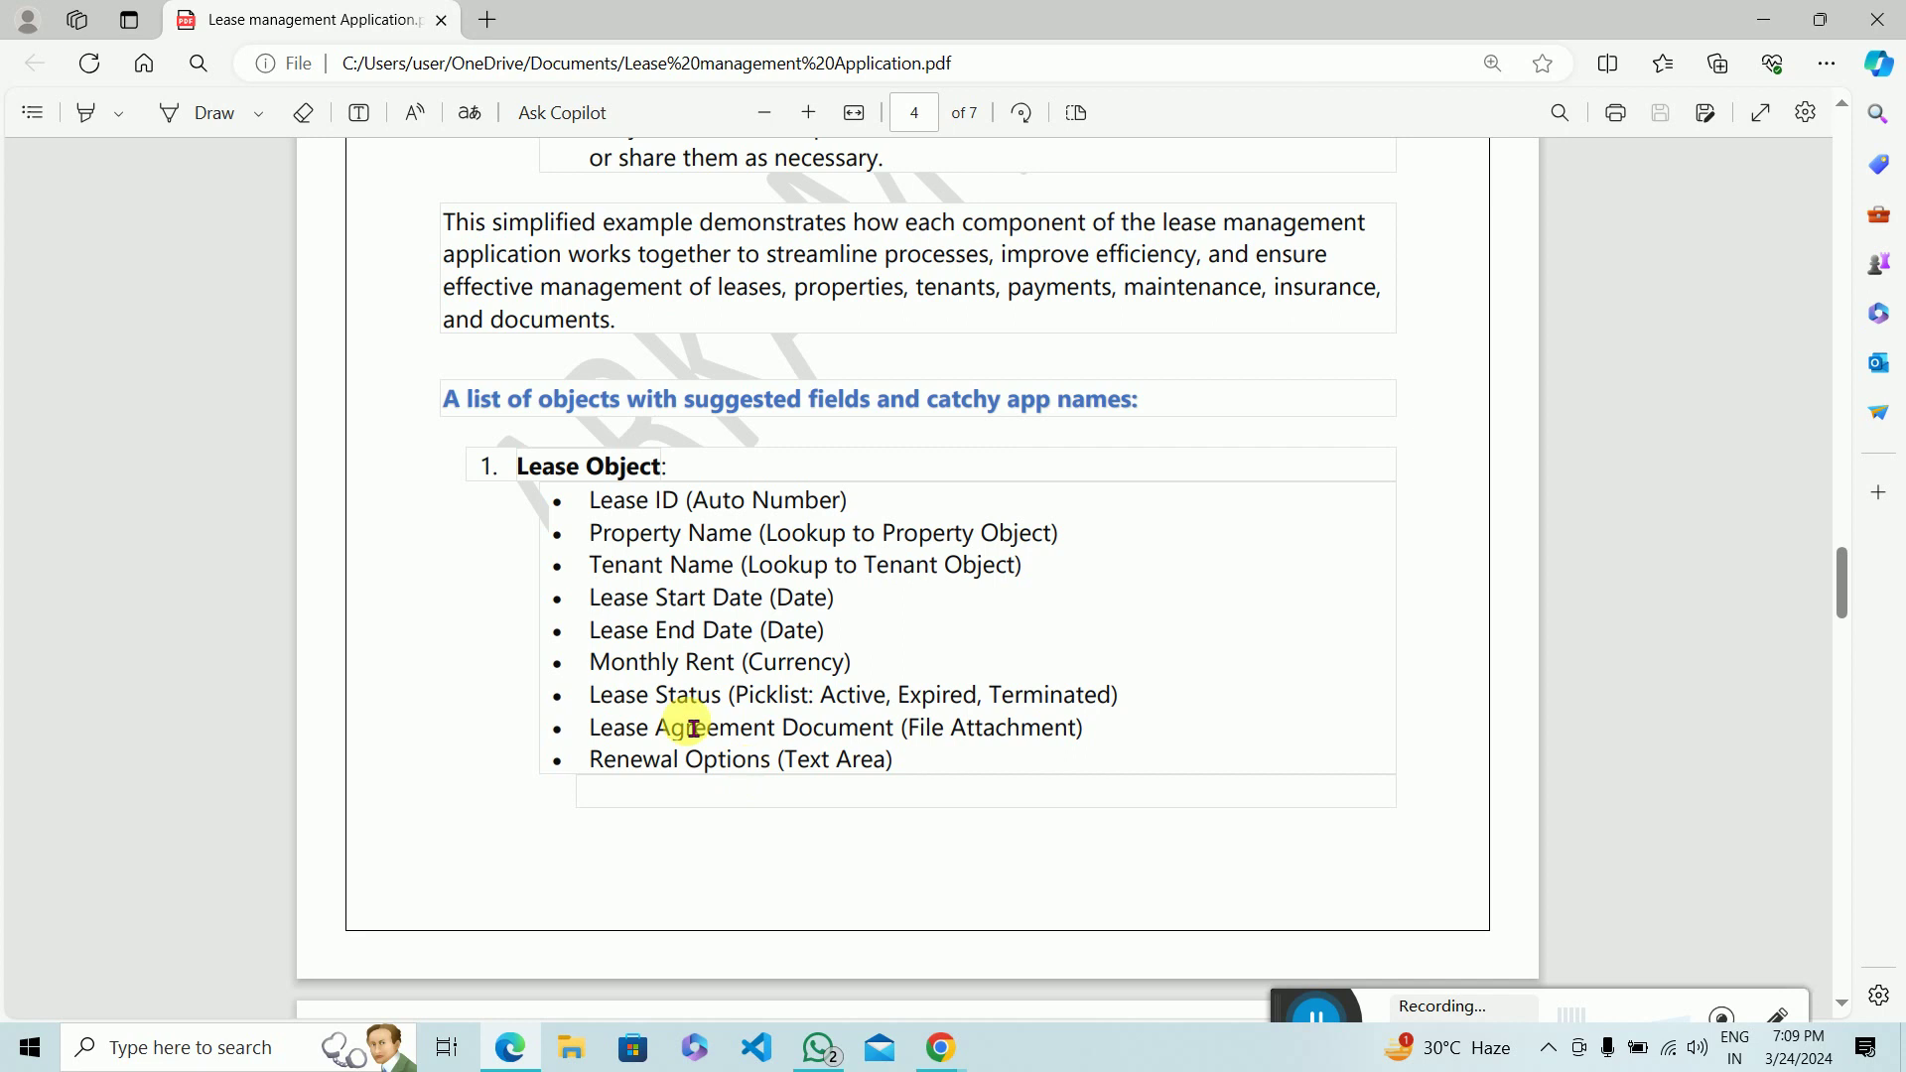
{"action": "left_click_drag", "start_coordinate": [601, 668], "coordinate": [872, 692]}
{"action": "left_click", "coordinate": [872, 692]}
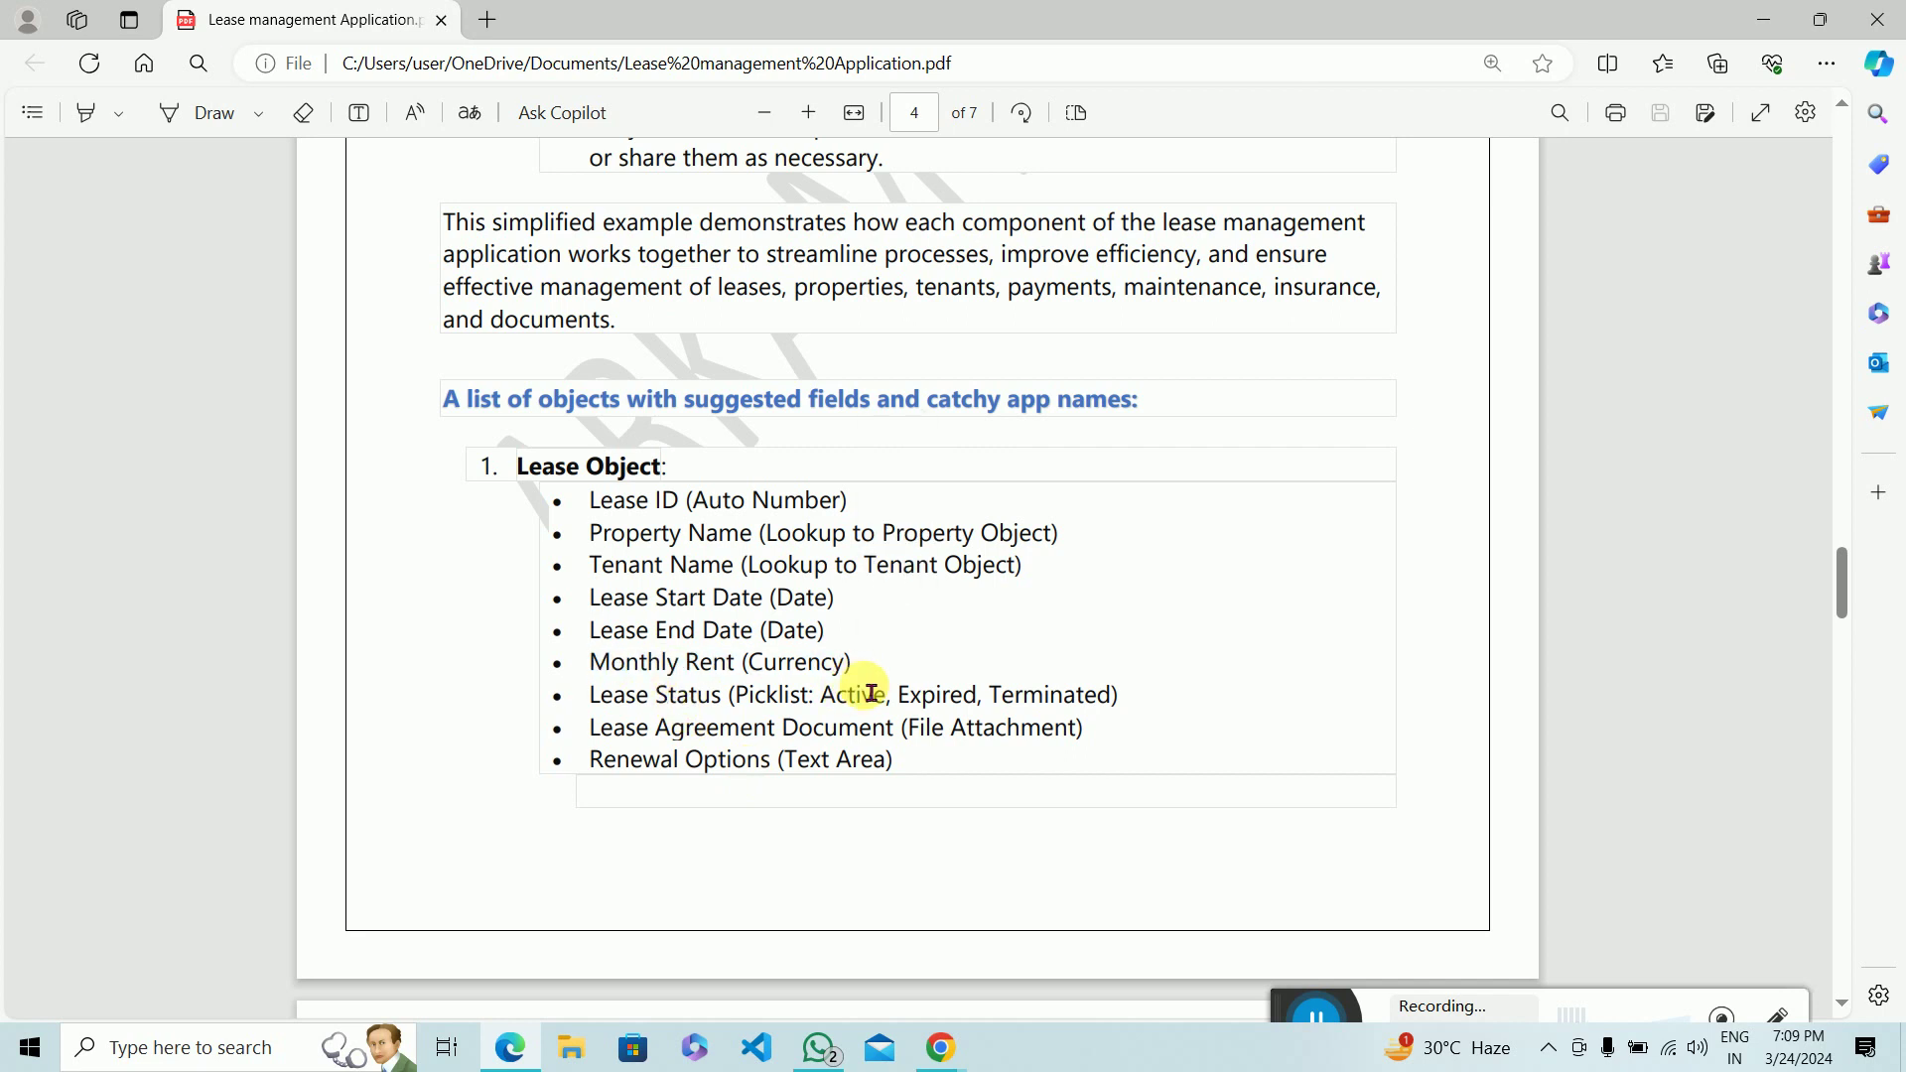
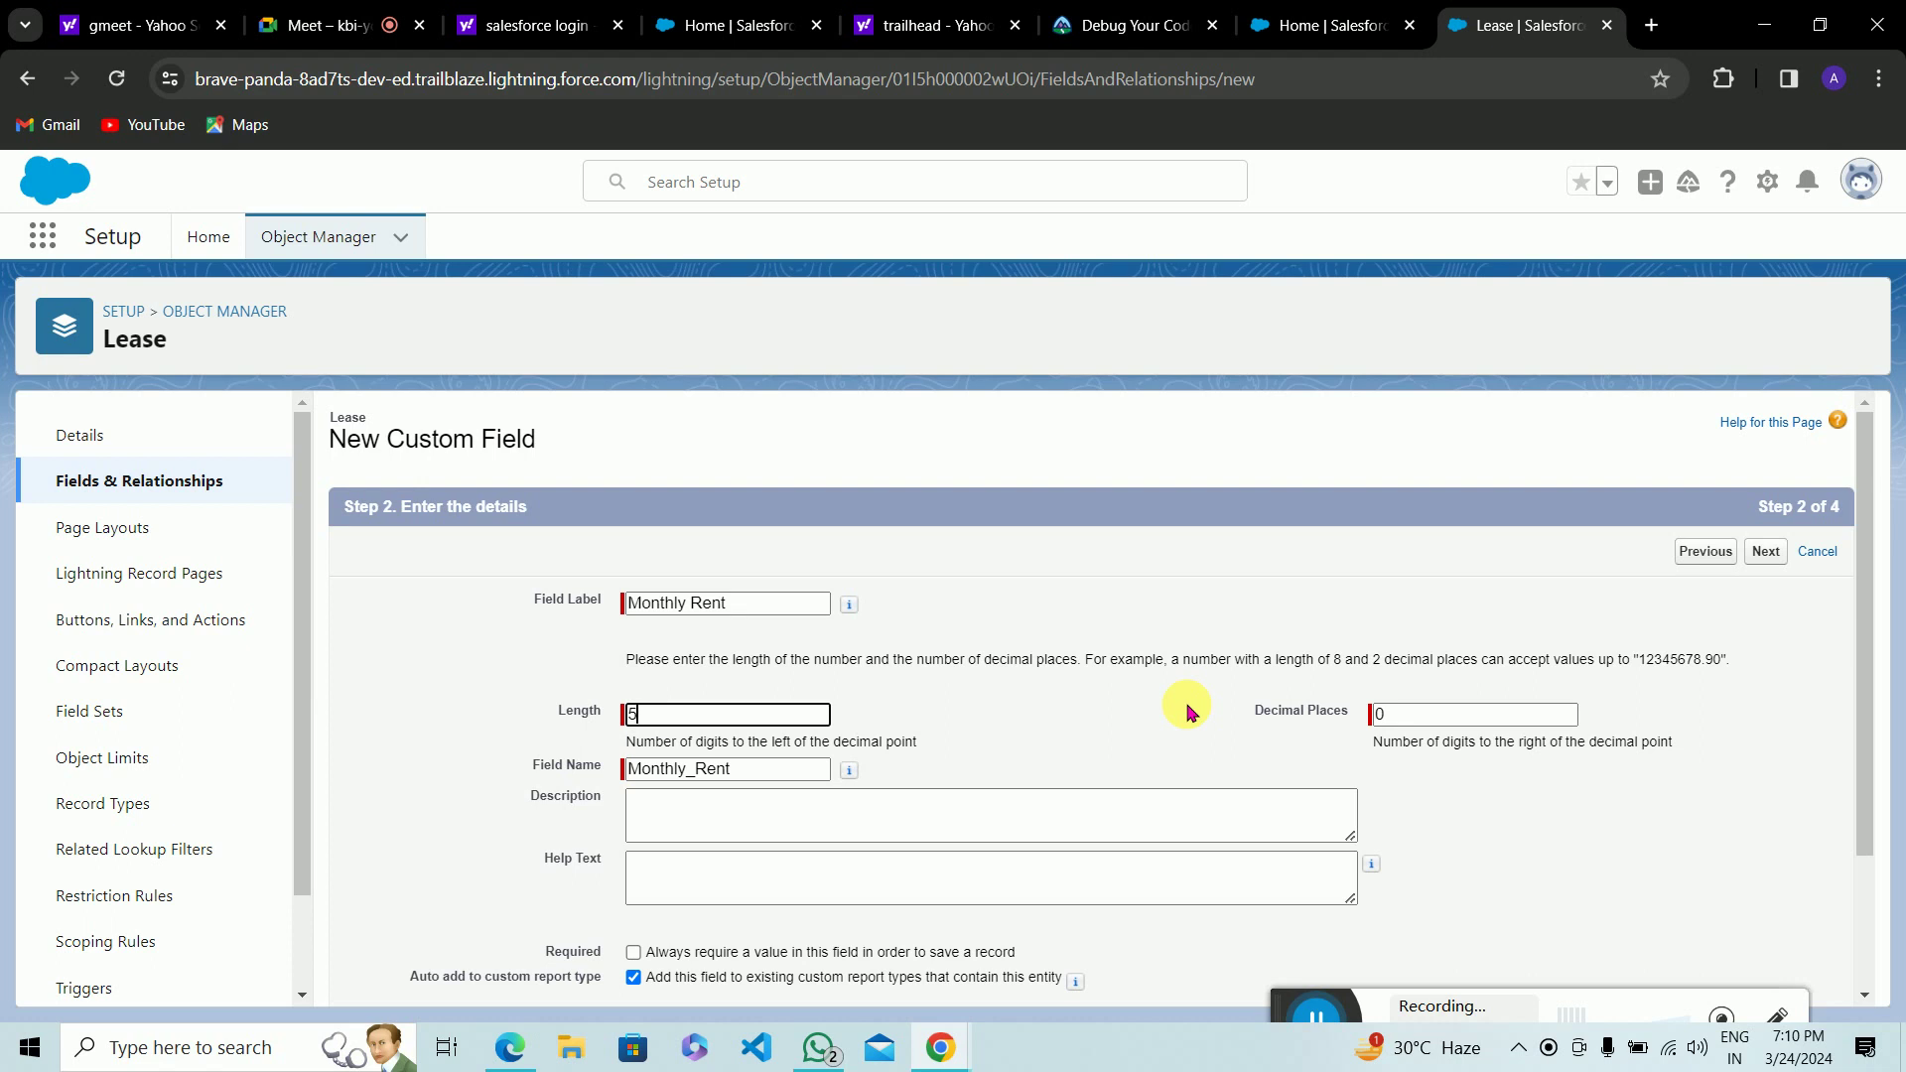
Step: Make the Monthly Rent field required, accept the default field-level security and page layout, and save it while starting another new field
{"action": "scroll", "coordinate": [1189, 711], "scroll_direction": "down", "scroll_amount": 2}
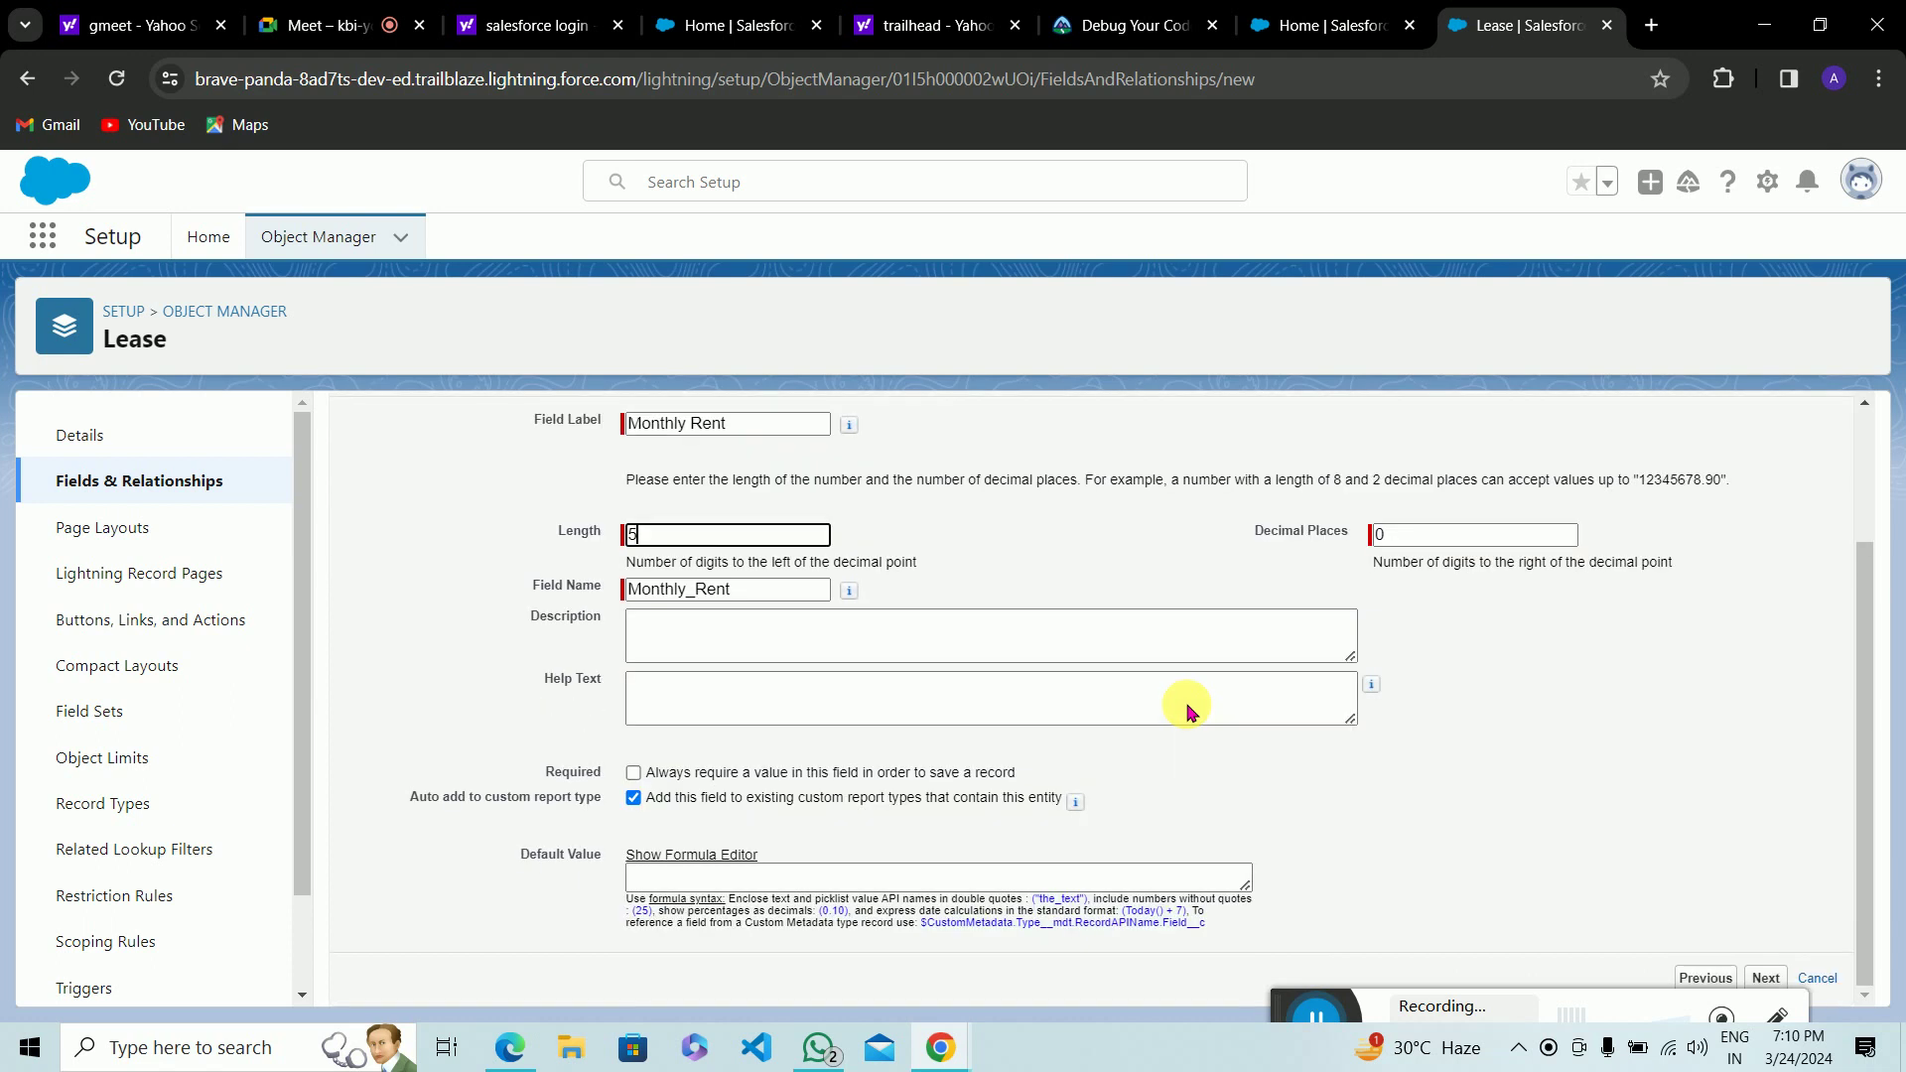
{"action": "left_click", "coordinate": [634, 774]}
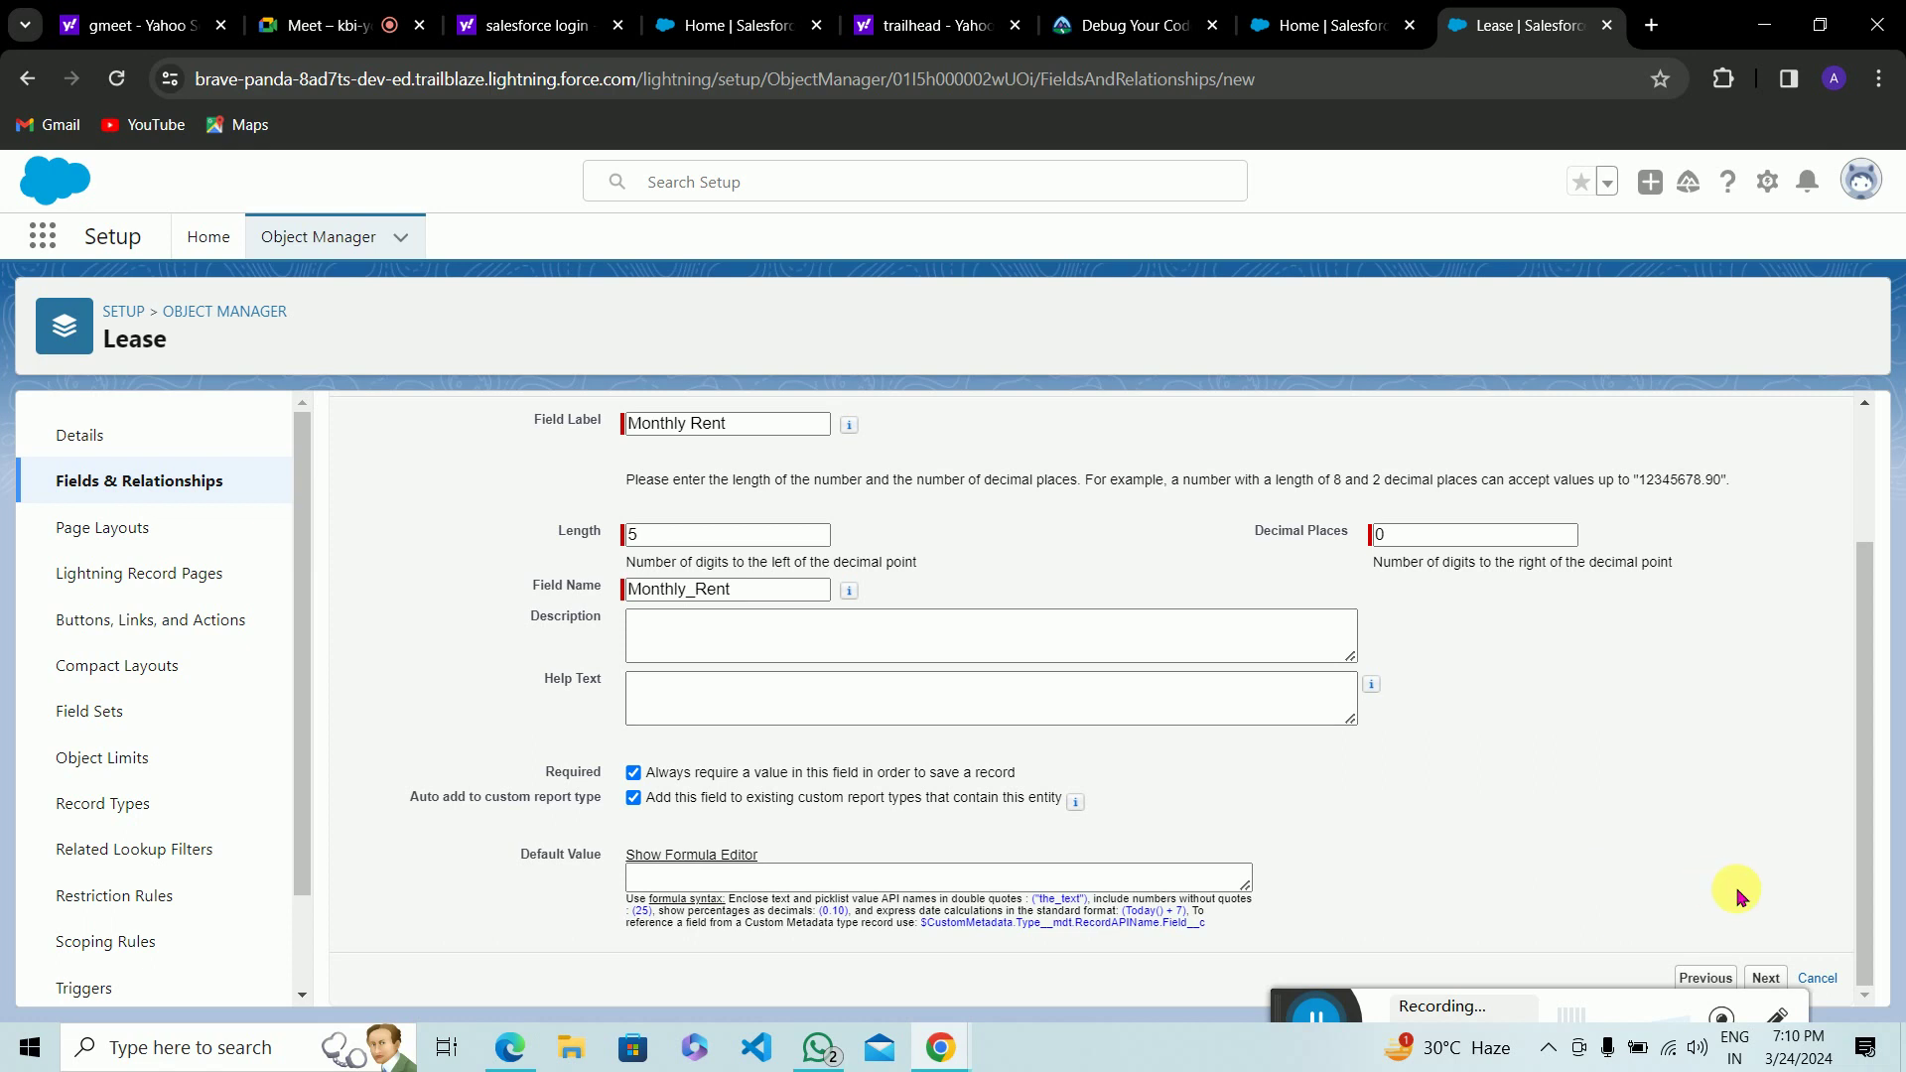
{"action": "left_click", "coordinate": [1774, 979]}
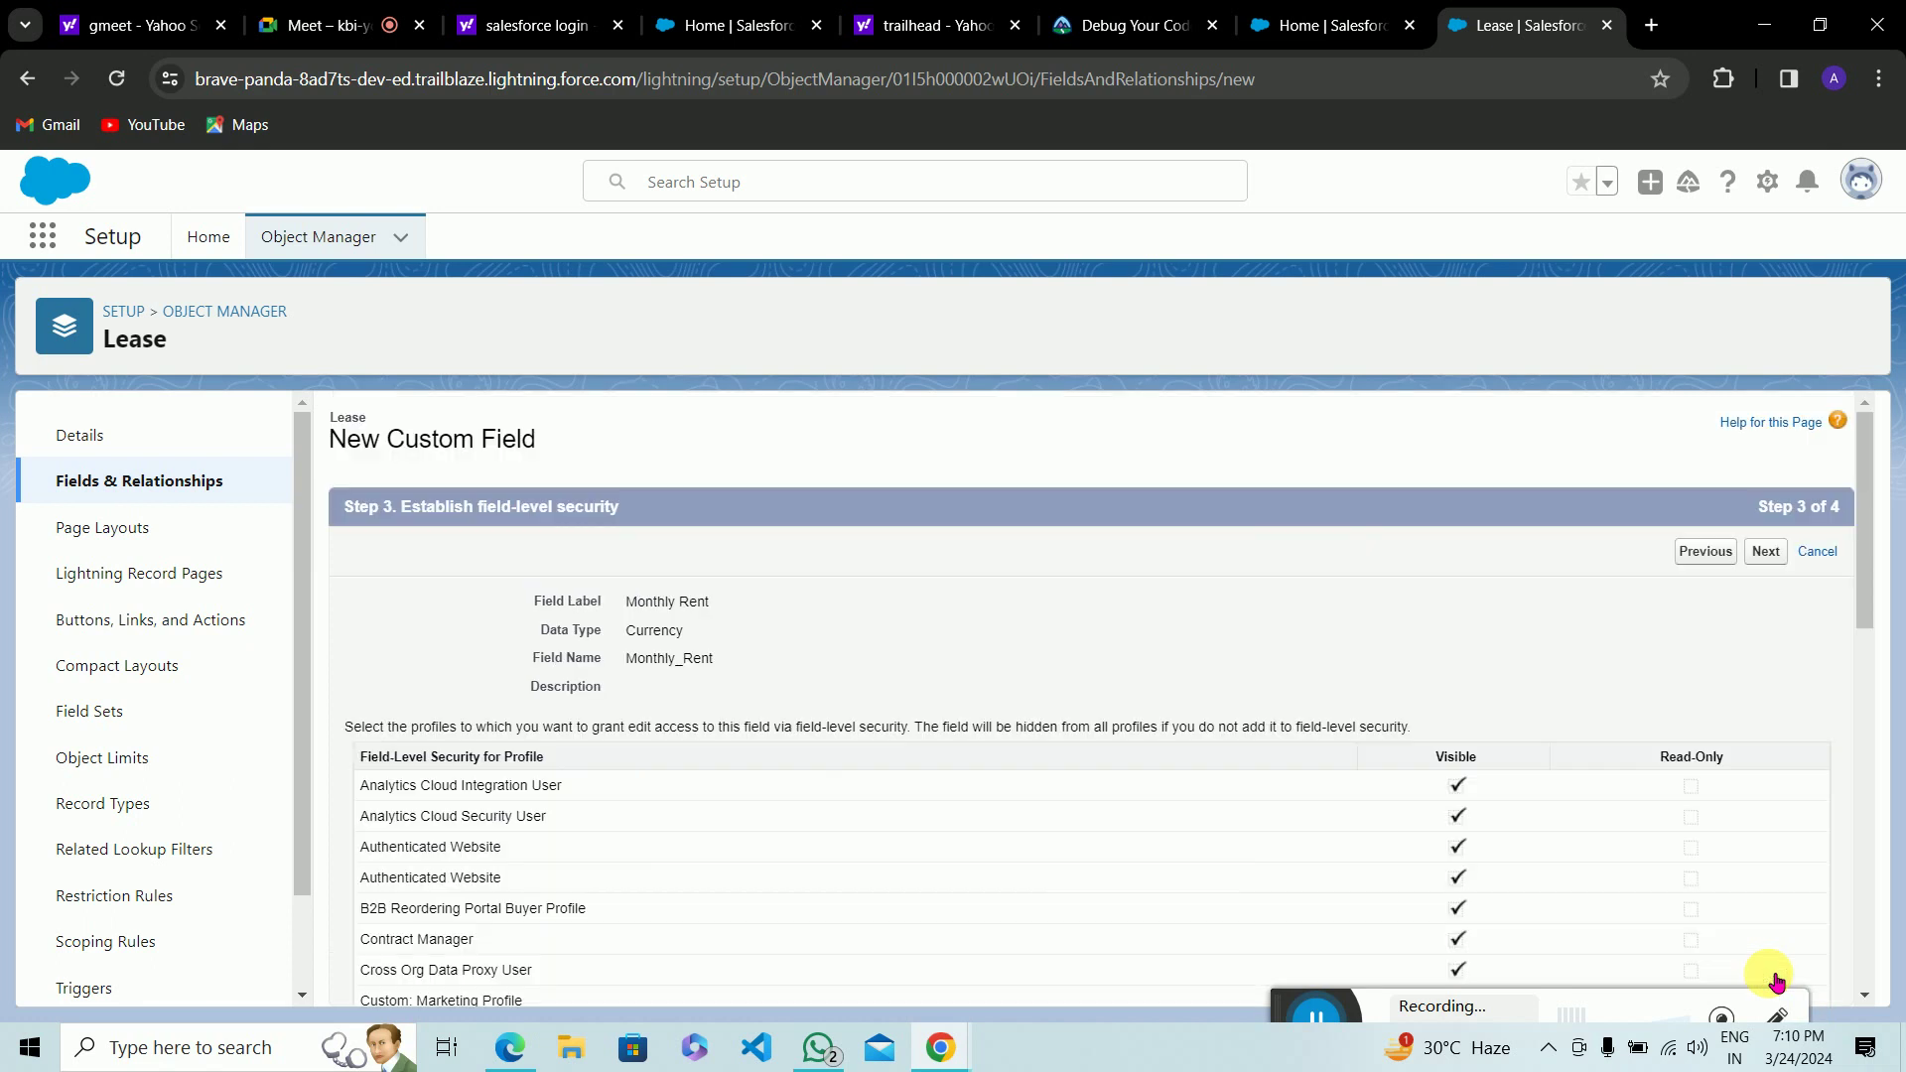
{"action": "left_click", "coordinate": [1775, 553]}
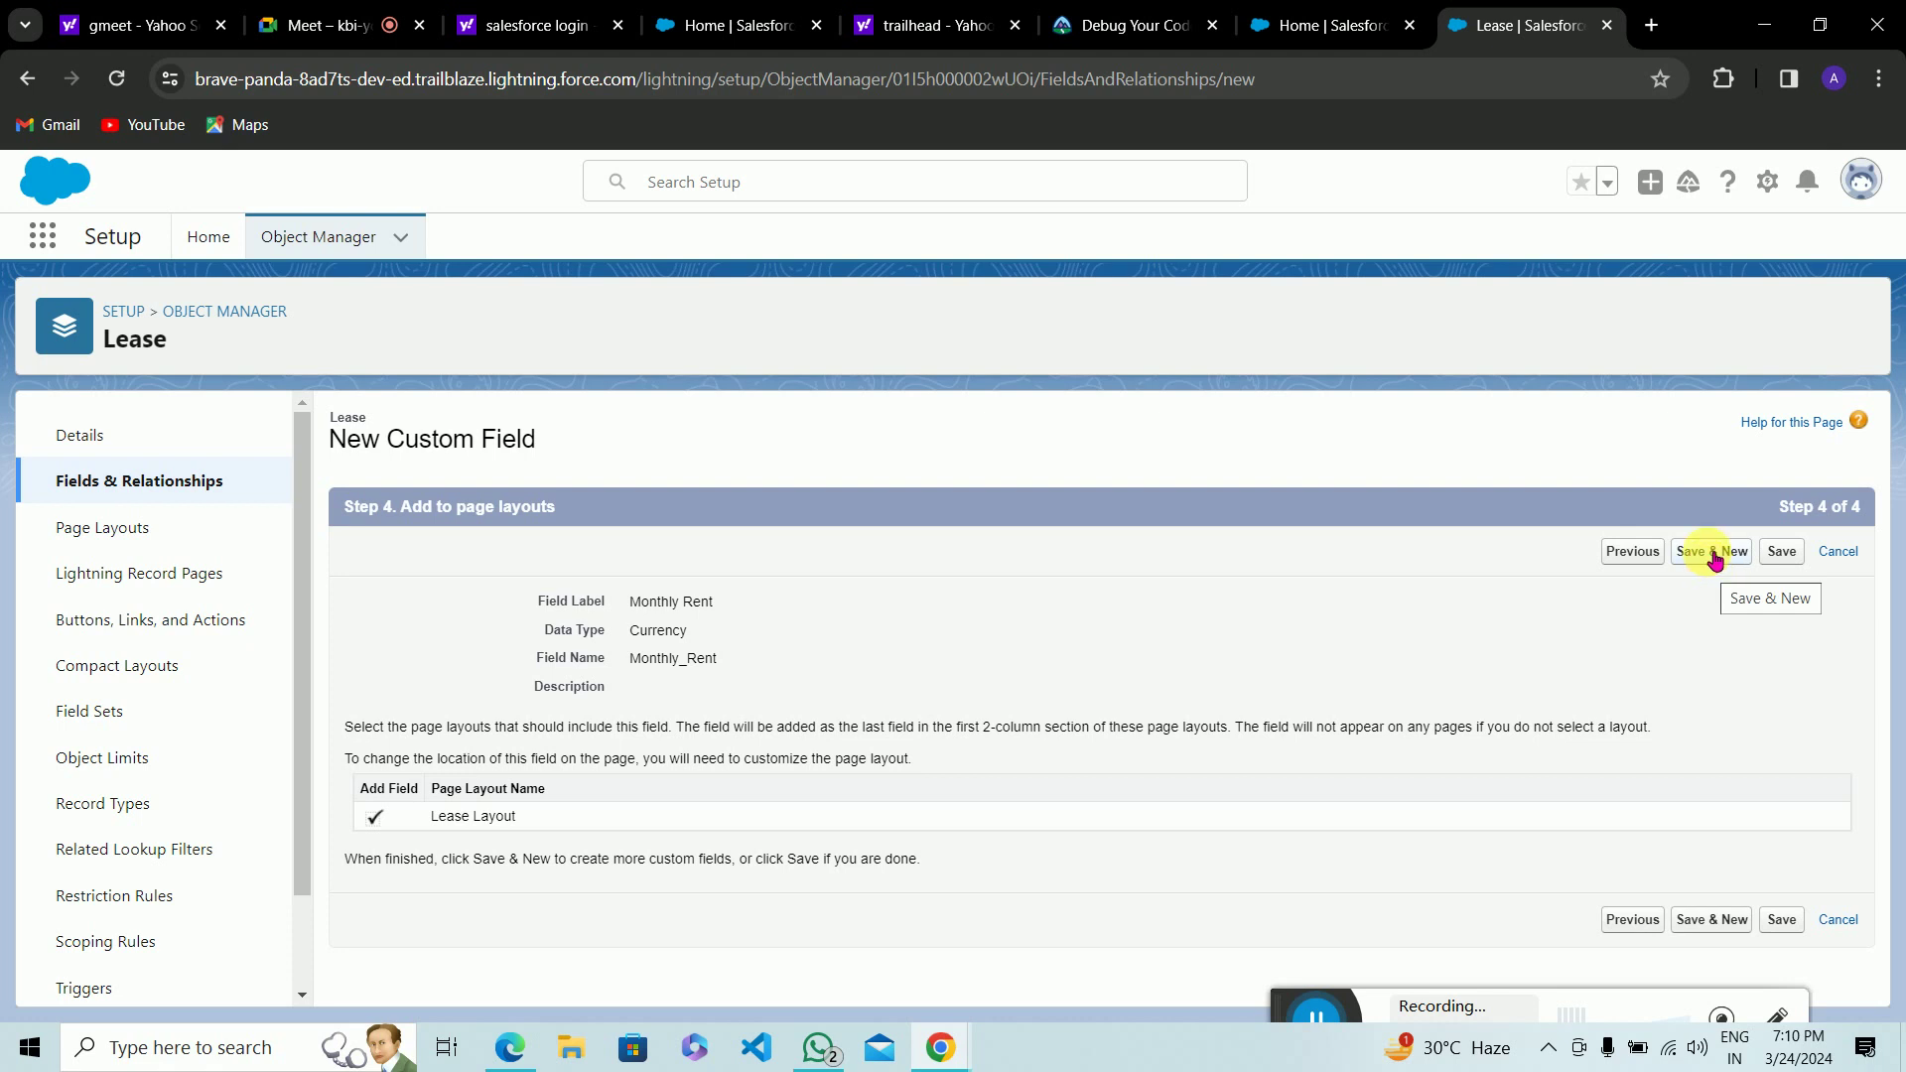
{"action": "left_click", "coordinate": [1715, 556]}
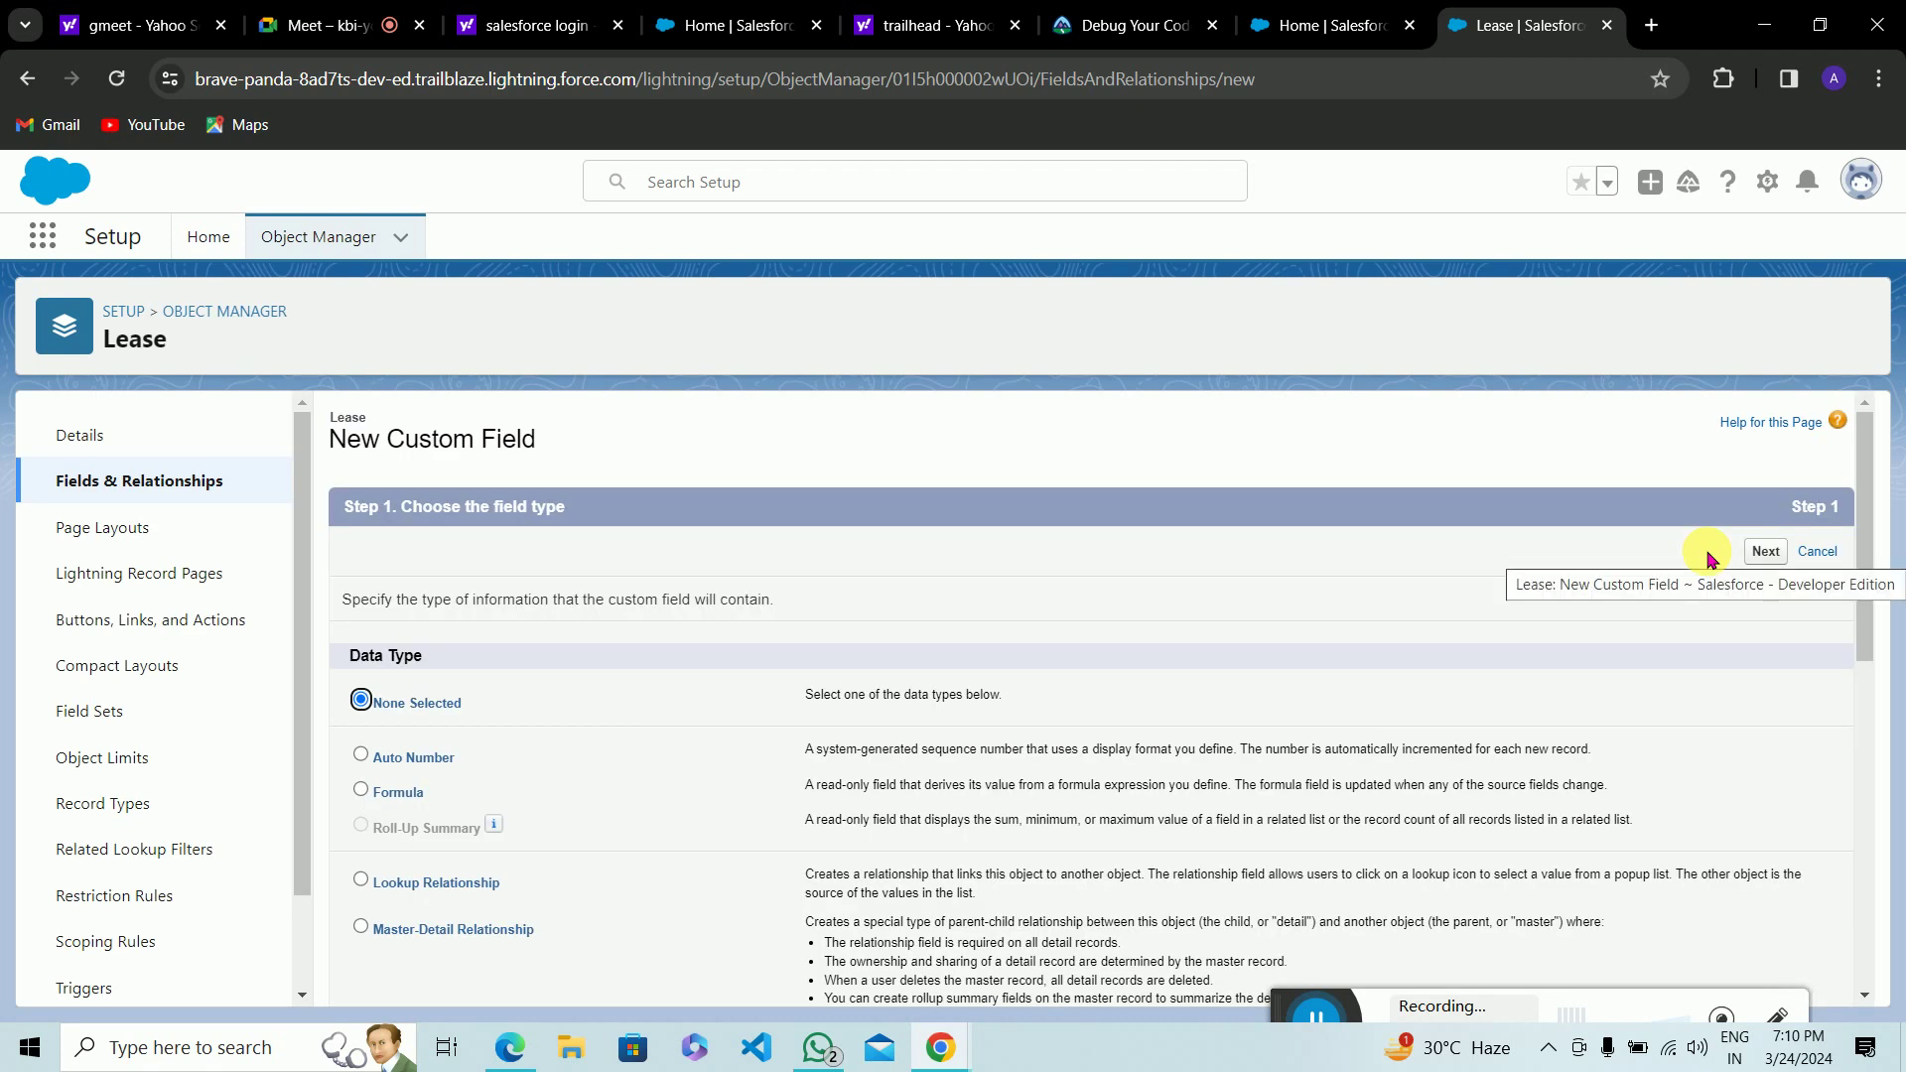
Step: Switch to the PDF in Edge, copy the field name Lease Status from the Lease Object list, and return to Salesforce in Chrome
{"action": "left_click", "coordinate": [510, 1047]}
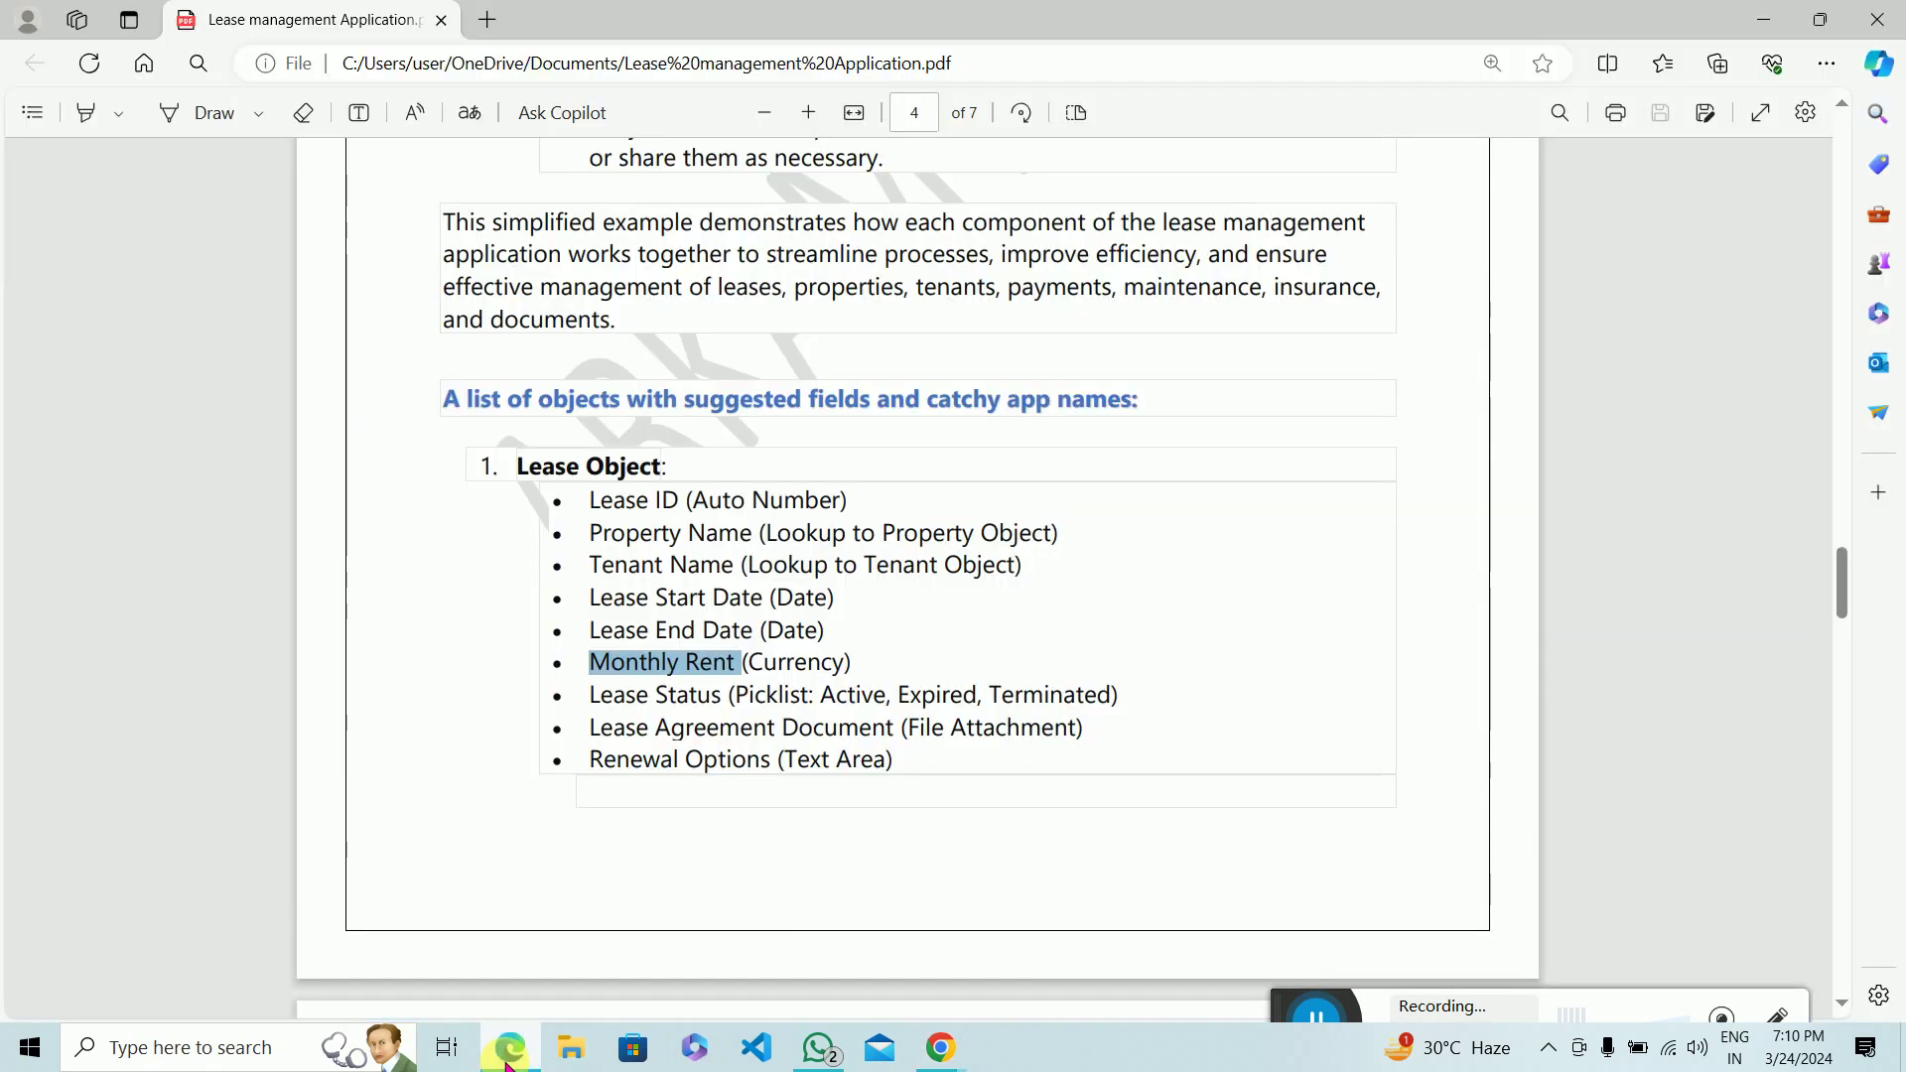
{"action": "left_click_drag", "start_coordinate": [591, 697], "coordinate": [741, 714]}
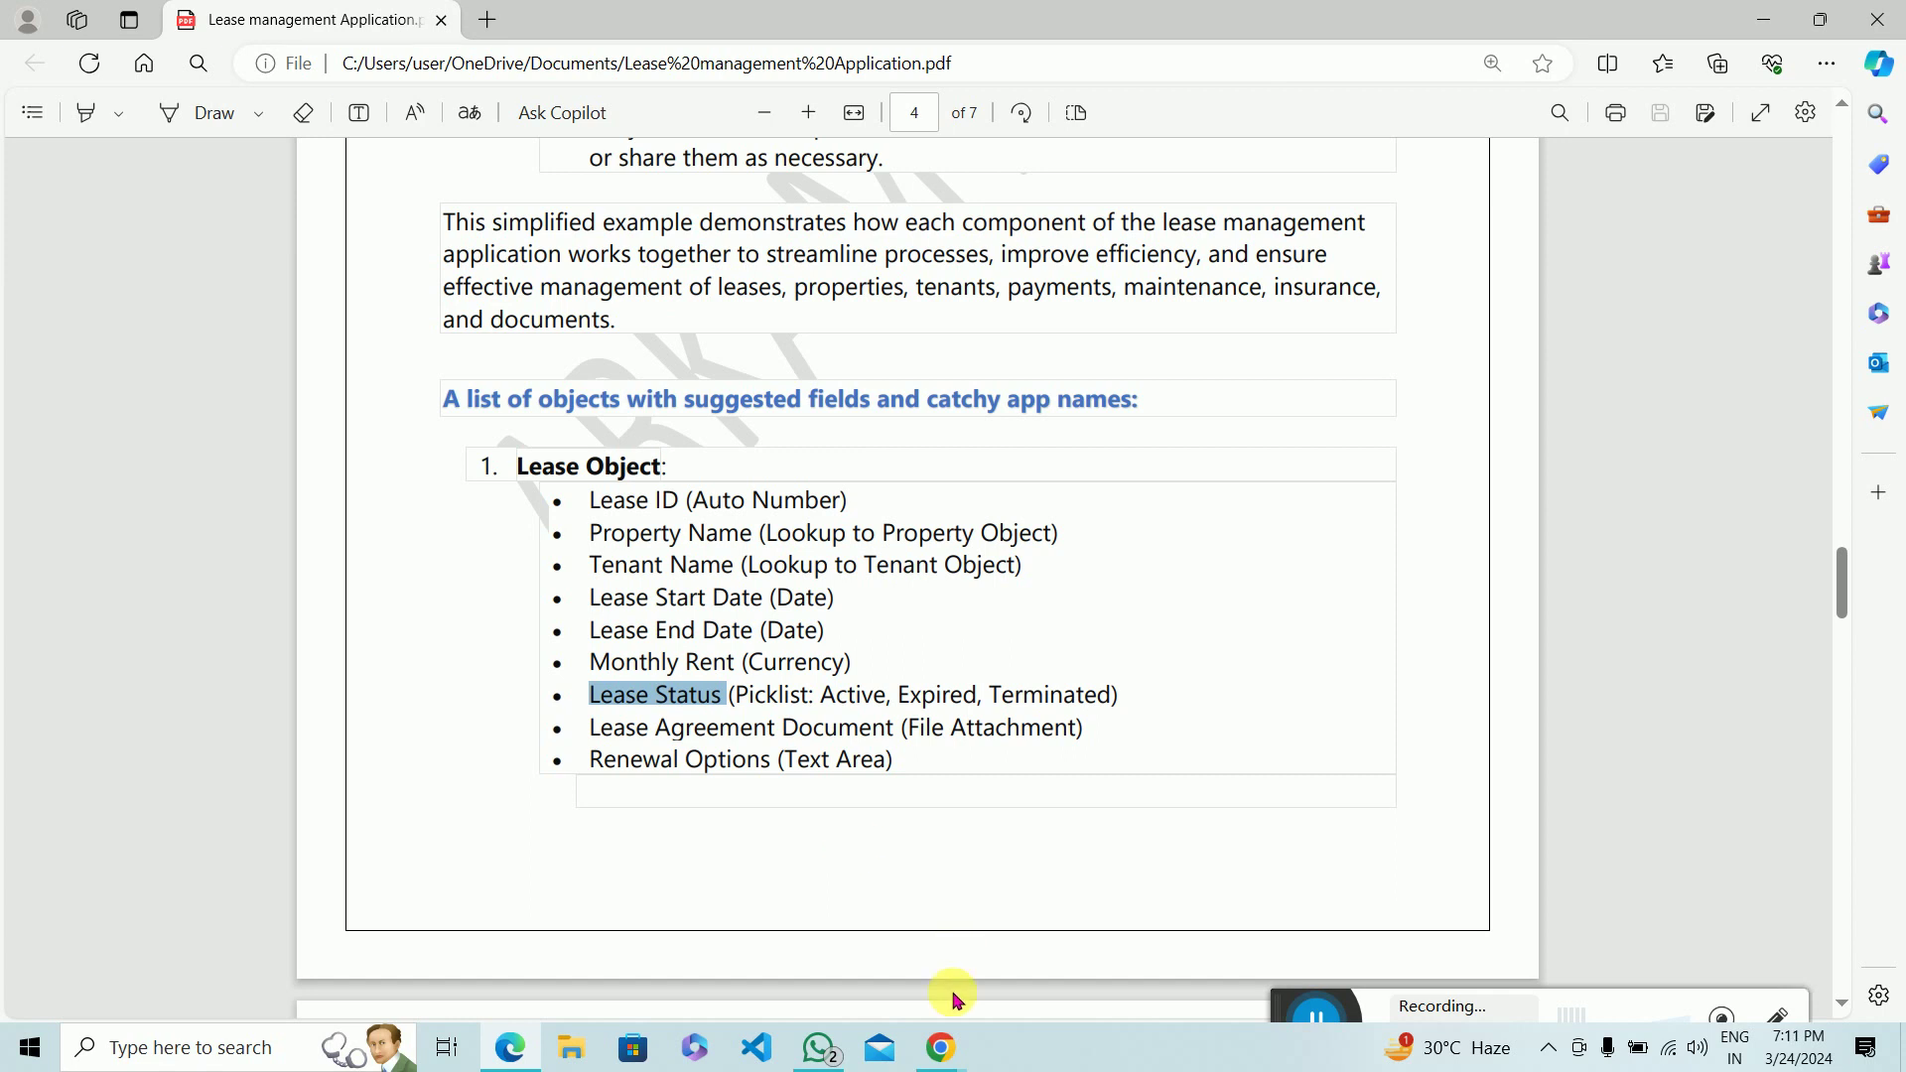
{"action": "left_click", "coordinate": [940, 1047]}
{"action": "left_click", "coordinate": [834, 1002]}
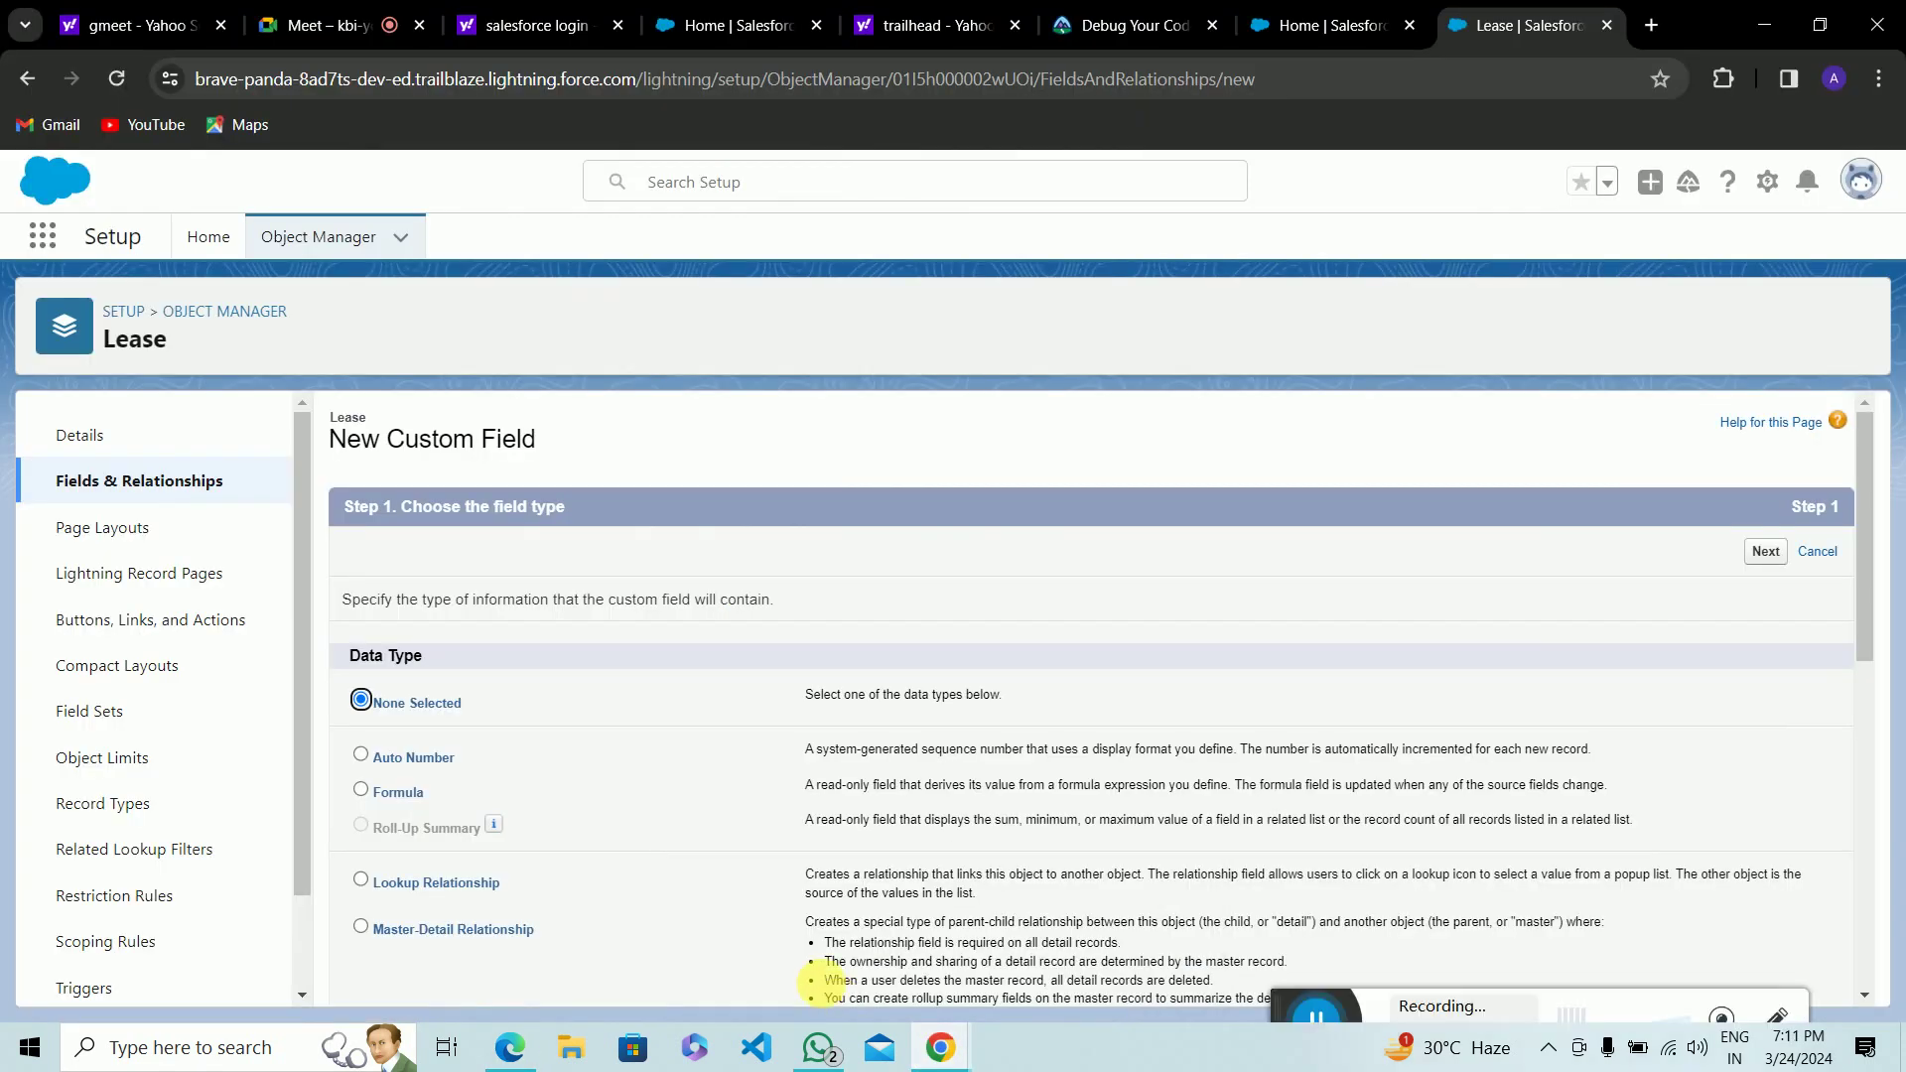
Step: Choose Picklist as the new field's data type and label the field Lease Status
{"action": "scroll", "coordinate": [515, 809], "scroll_direction": "down", "scroll_amount": 10}
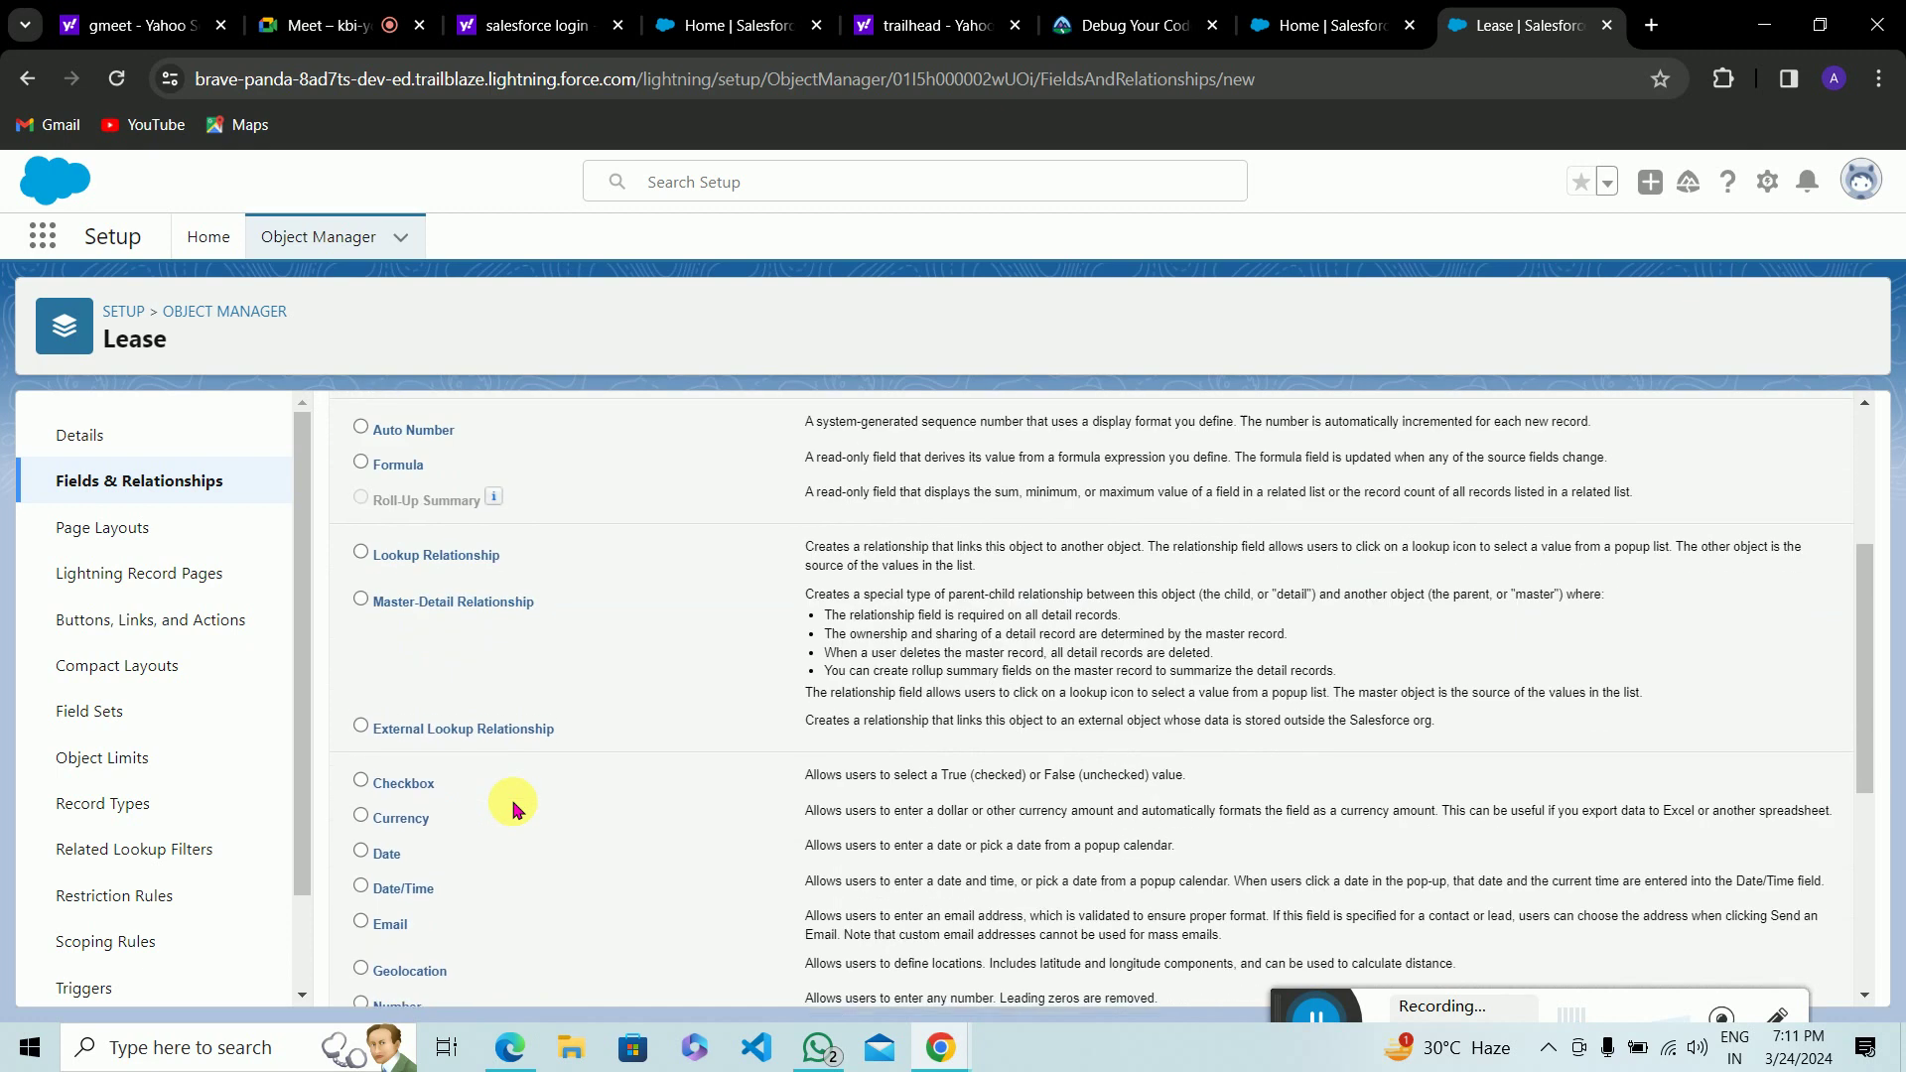
{"action": "scroll", "coordinate": [515, 809], "scroll_direction": "down", "scroll_amount": 2}
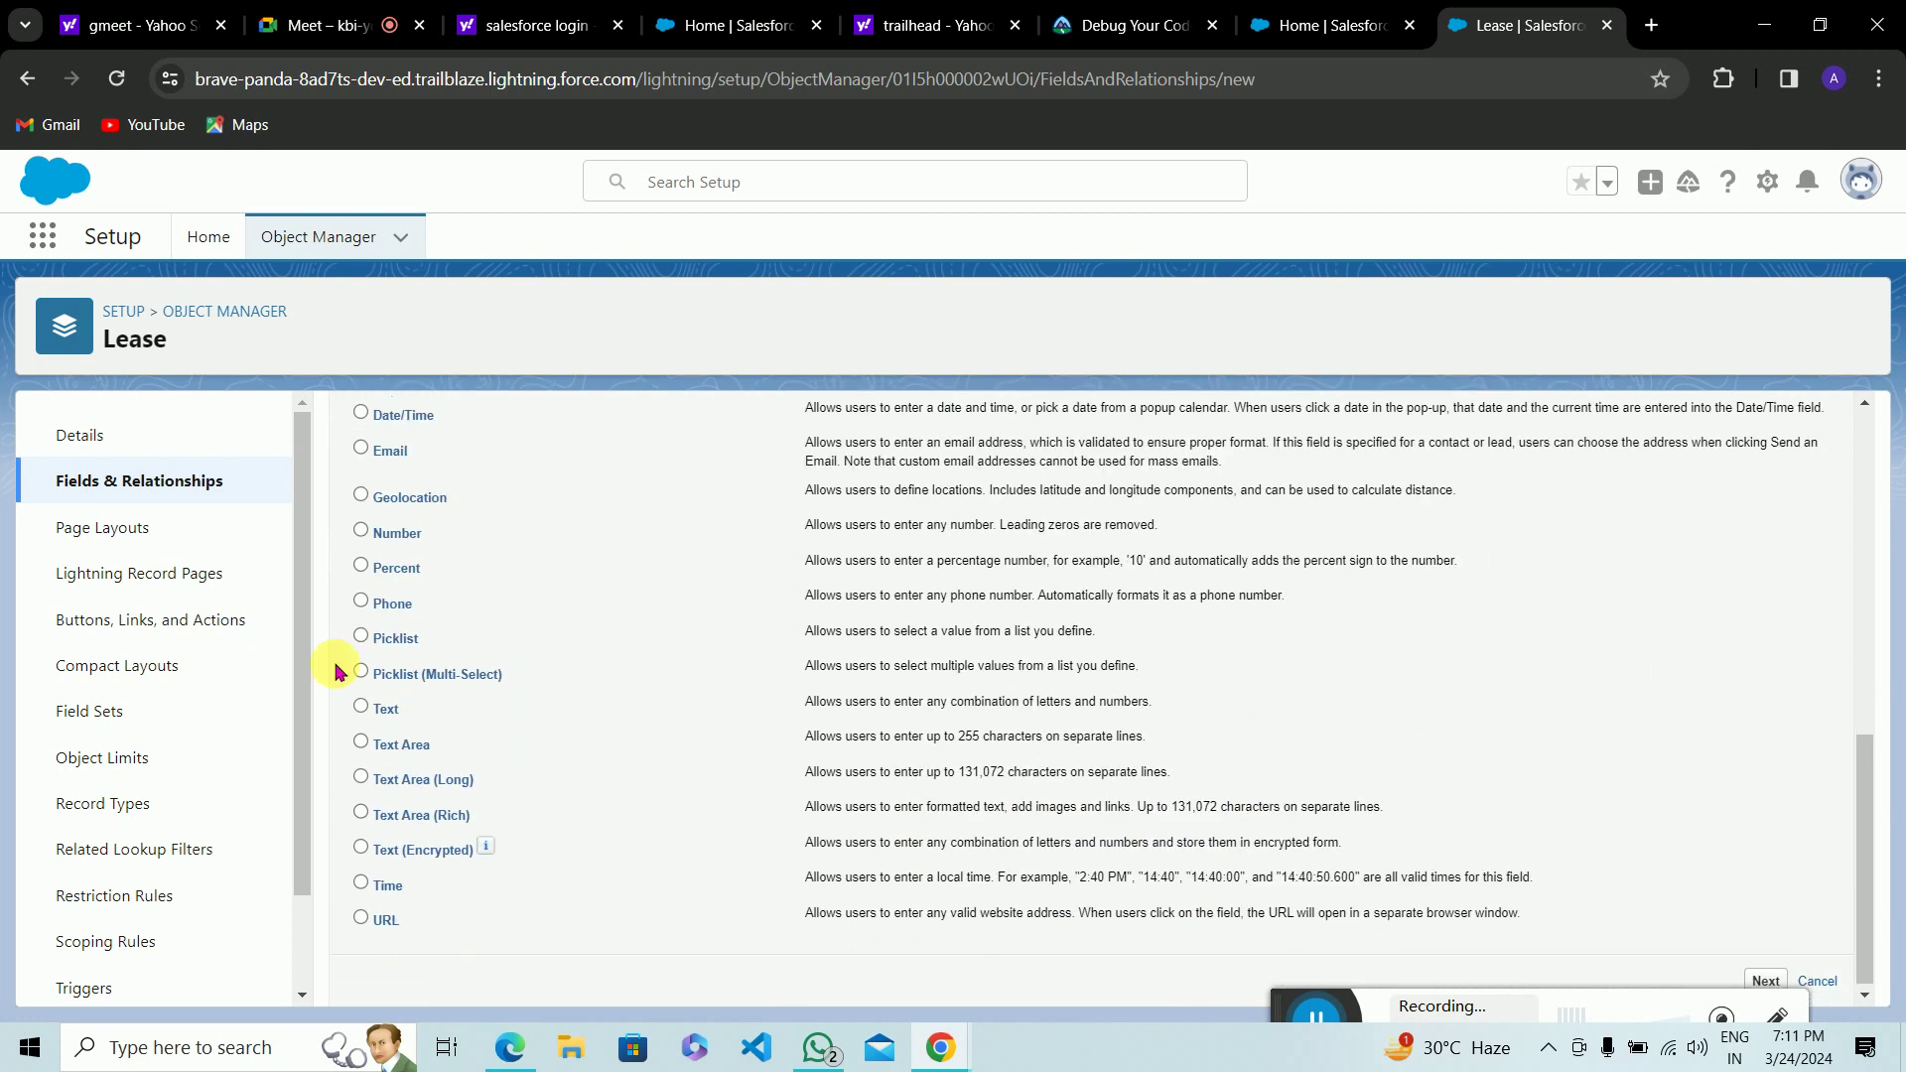
{"action": "left_click", "coordinate": [363, 636]}
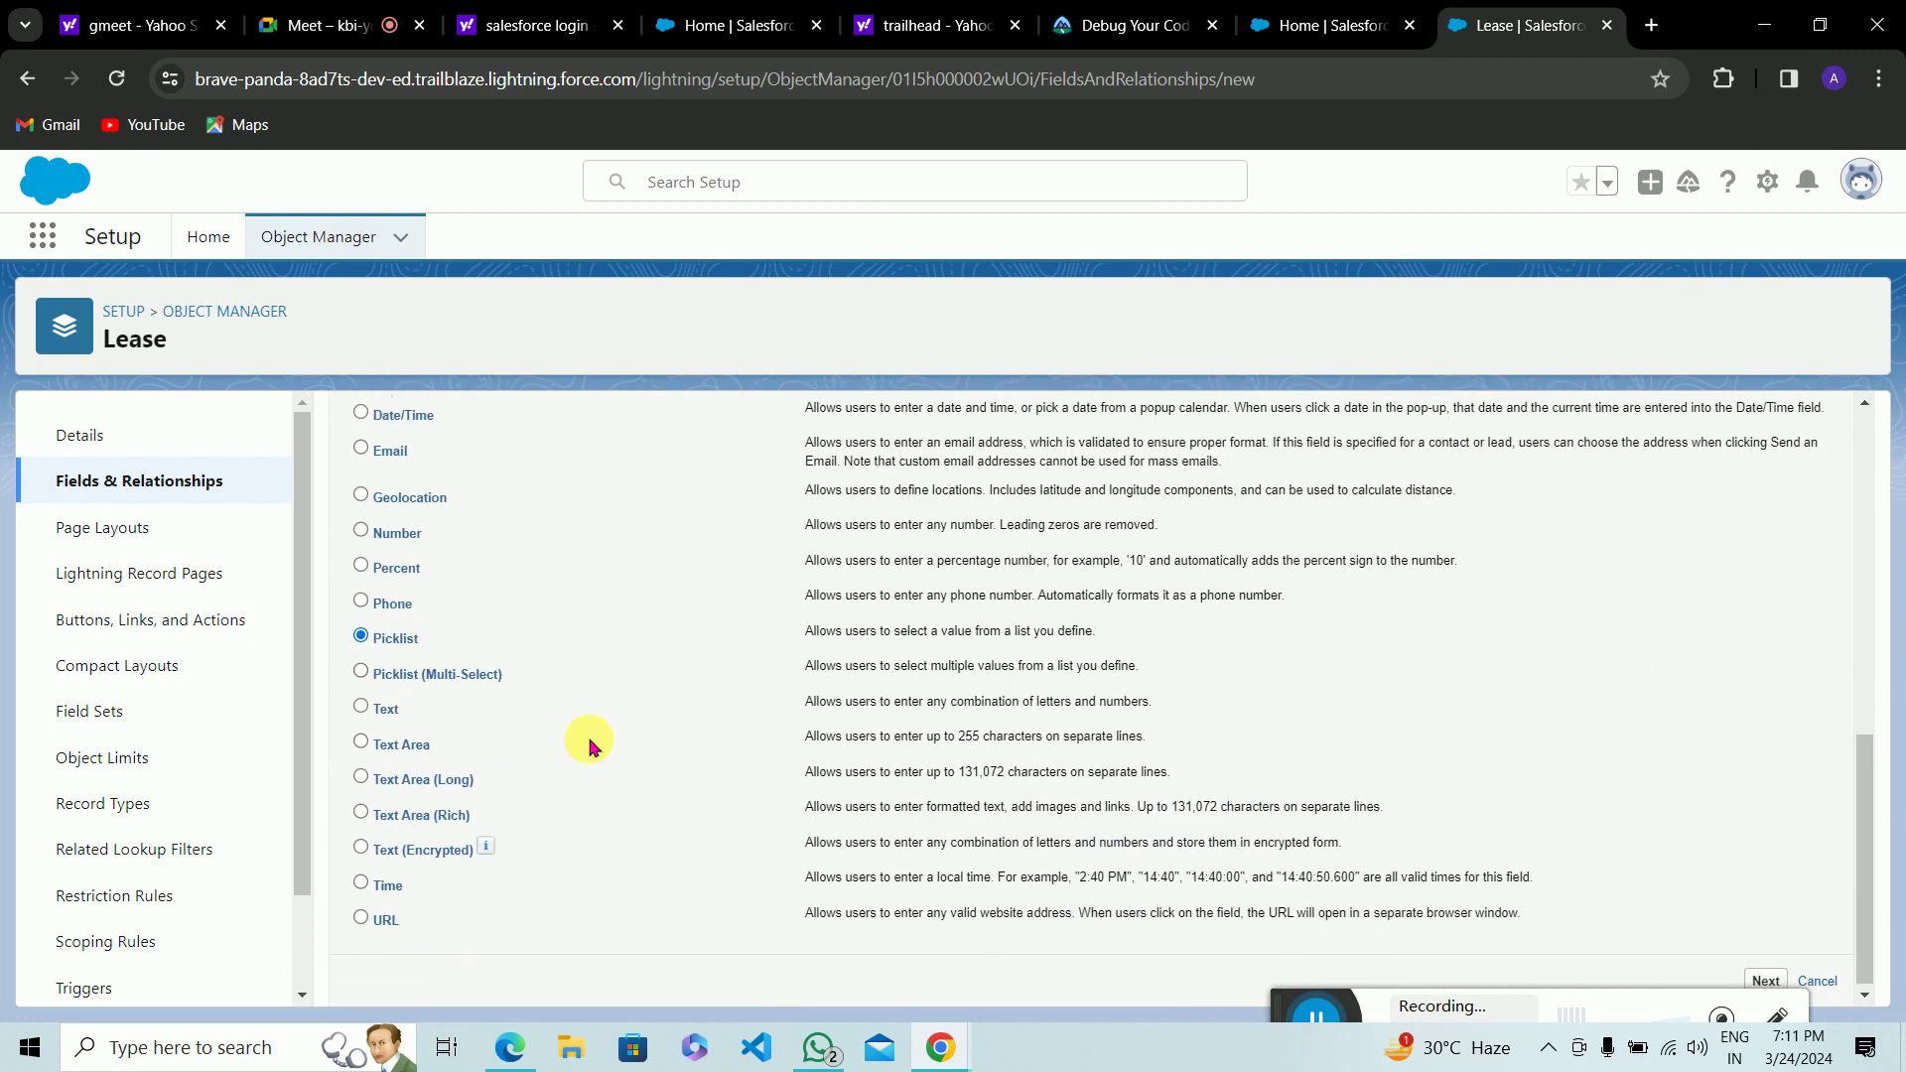
{"action": "left_click", "coordinate": [1772, 979]}
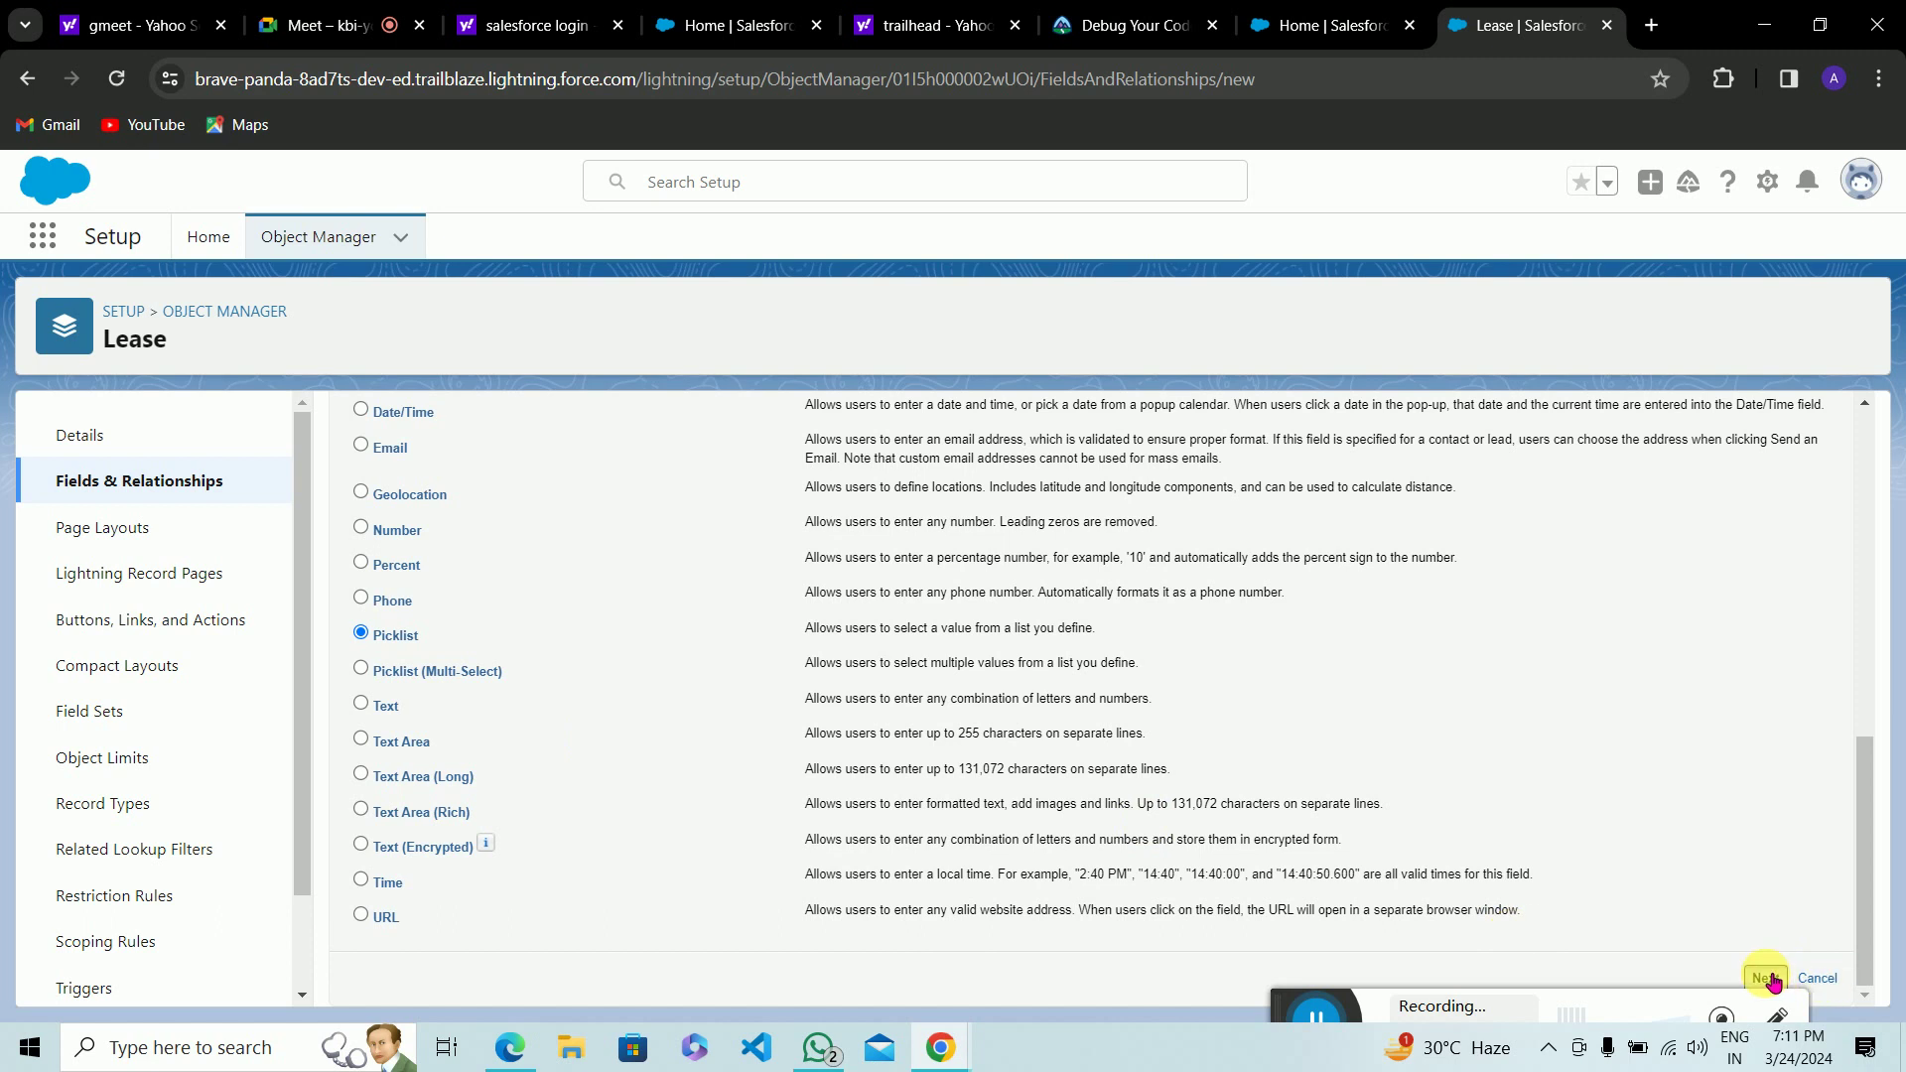
{"action": "left_click", "coordinate": [717, 615]}
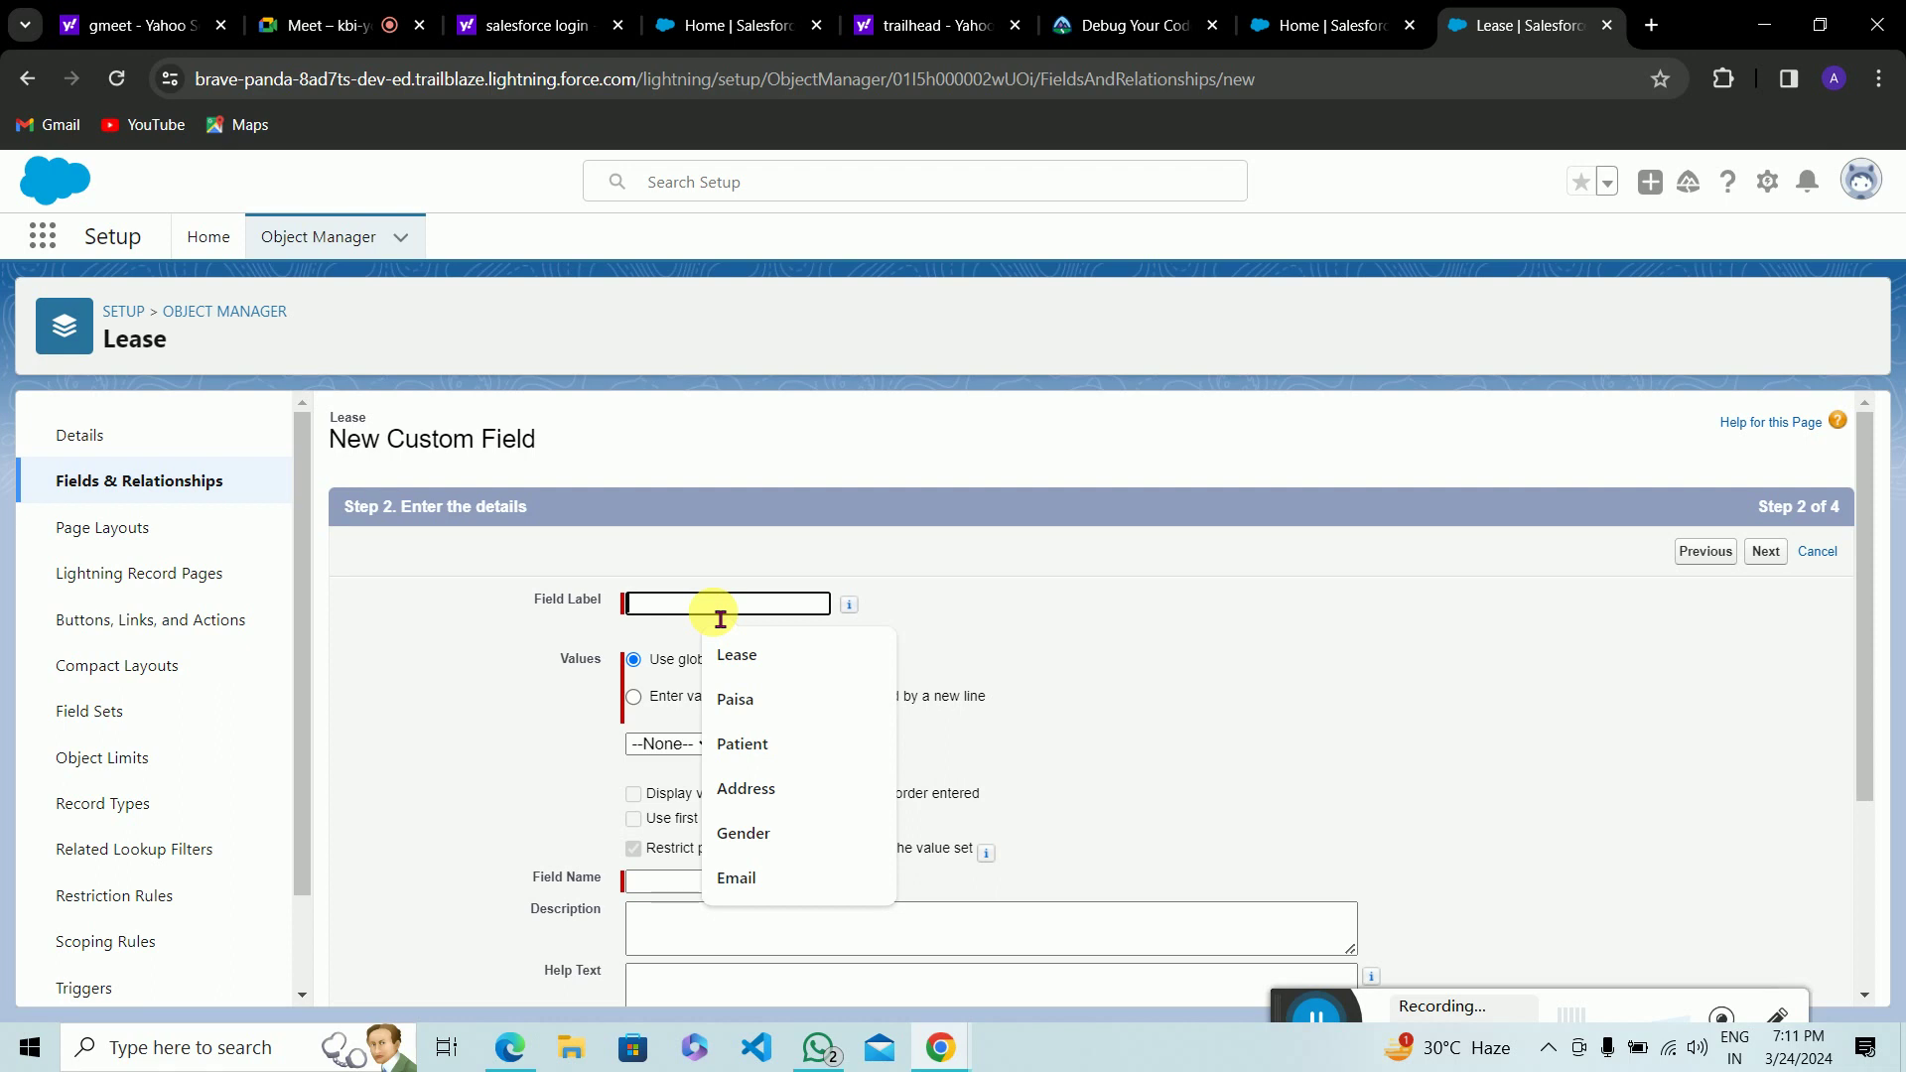
{"action": "type", "text": "Lease Status"}
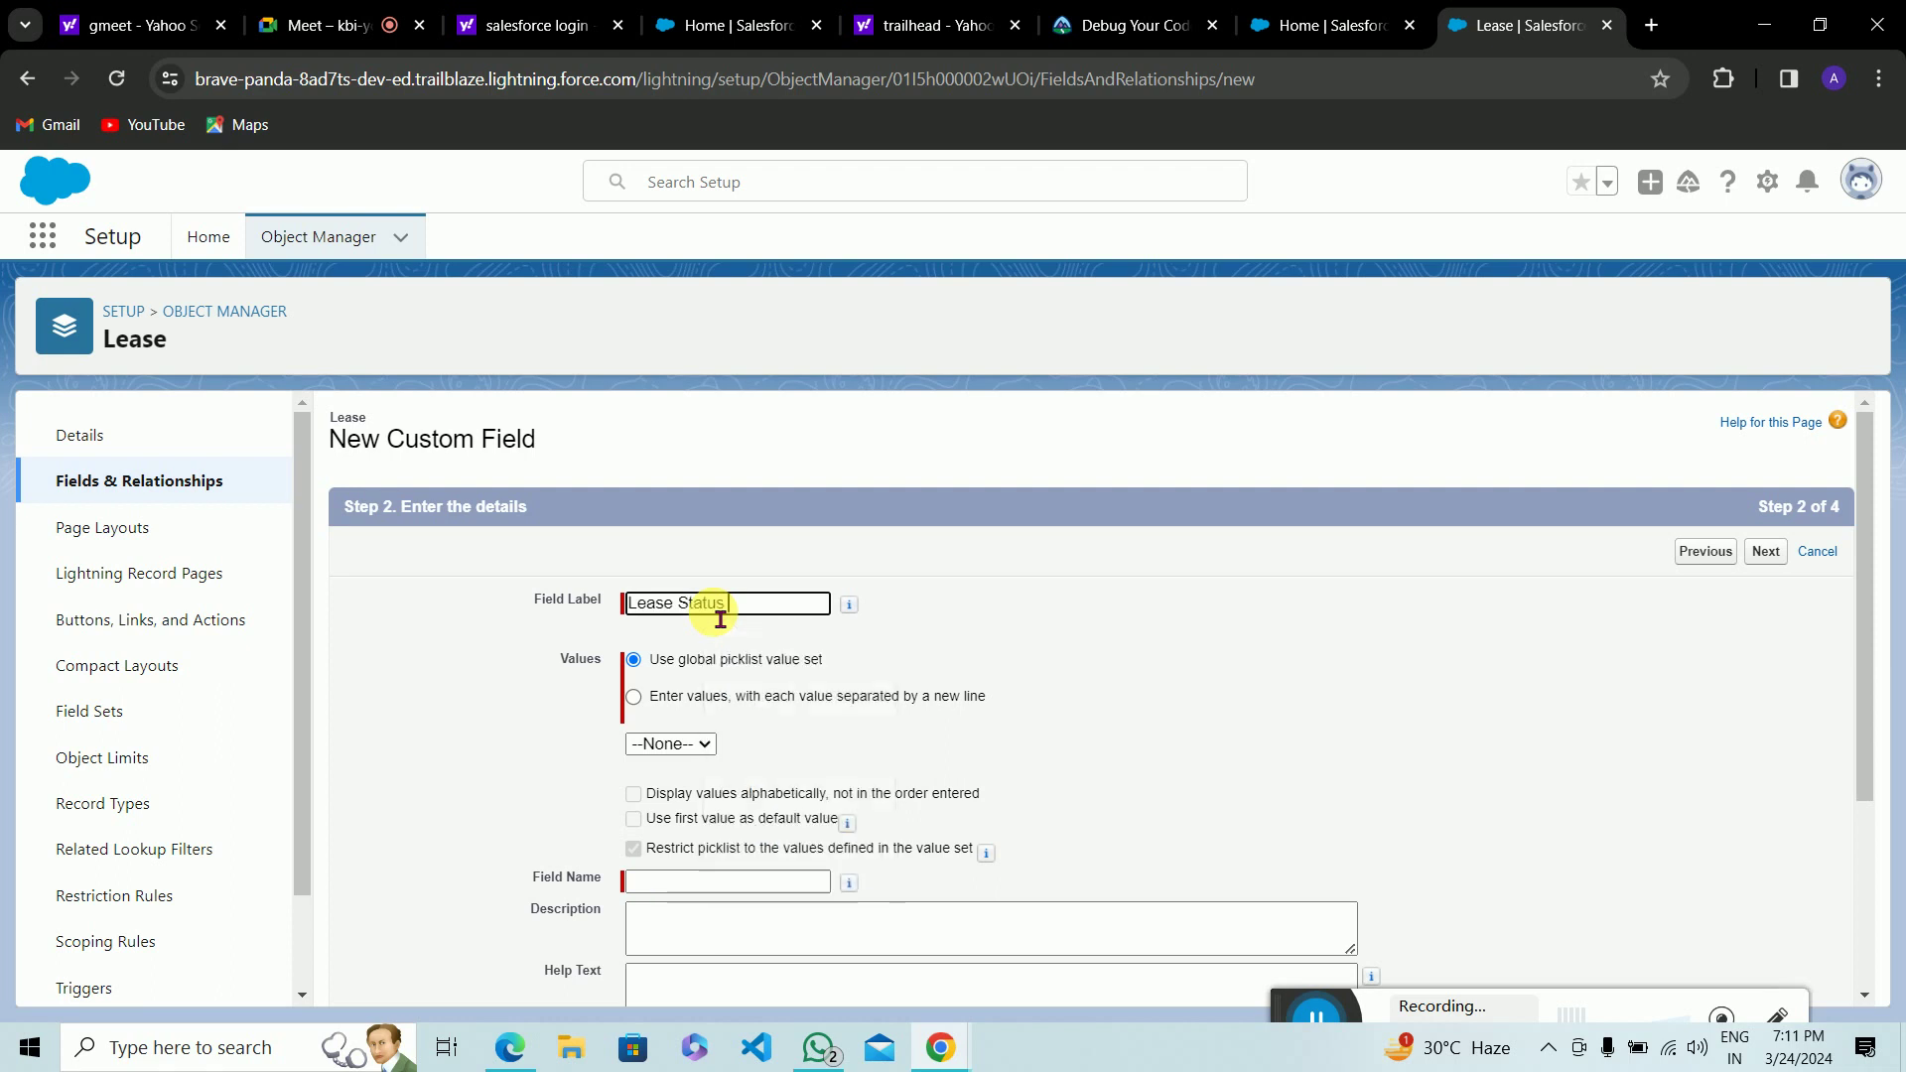
Step: Set the picklist to use entered values and paste in Active, Expired, Terminated copied from the PDF in Edge
{"action": "left_click", "coordinate": [635, 696]}
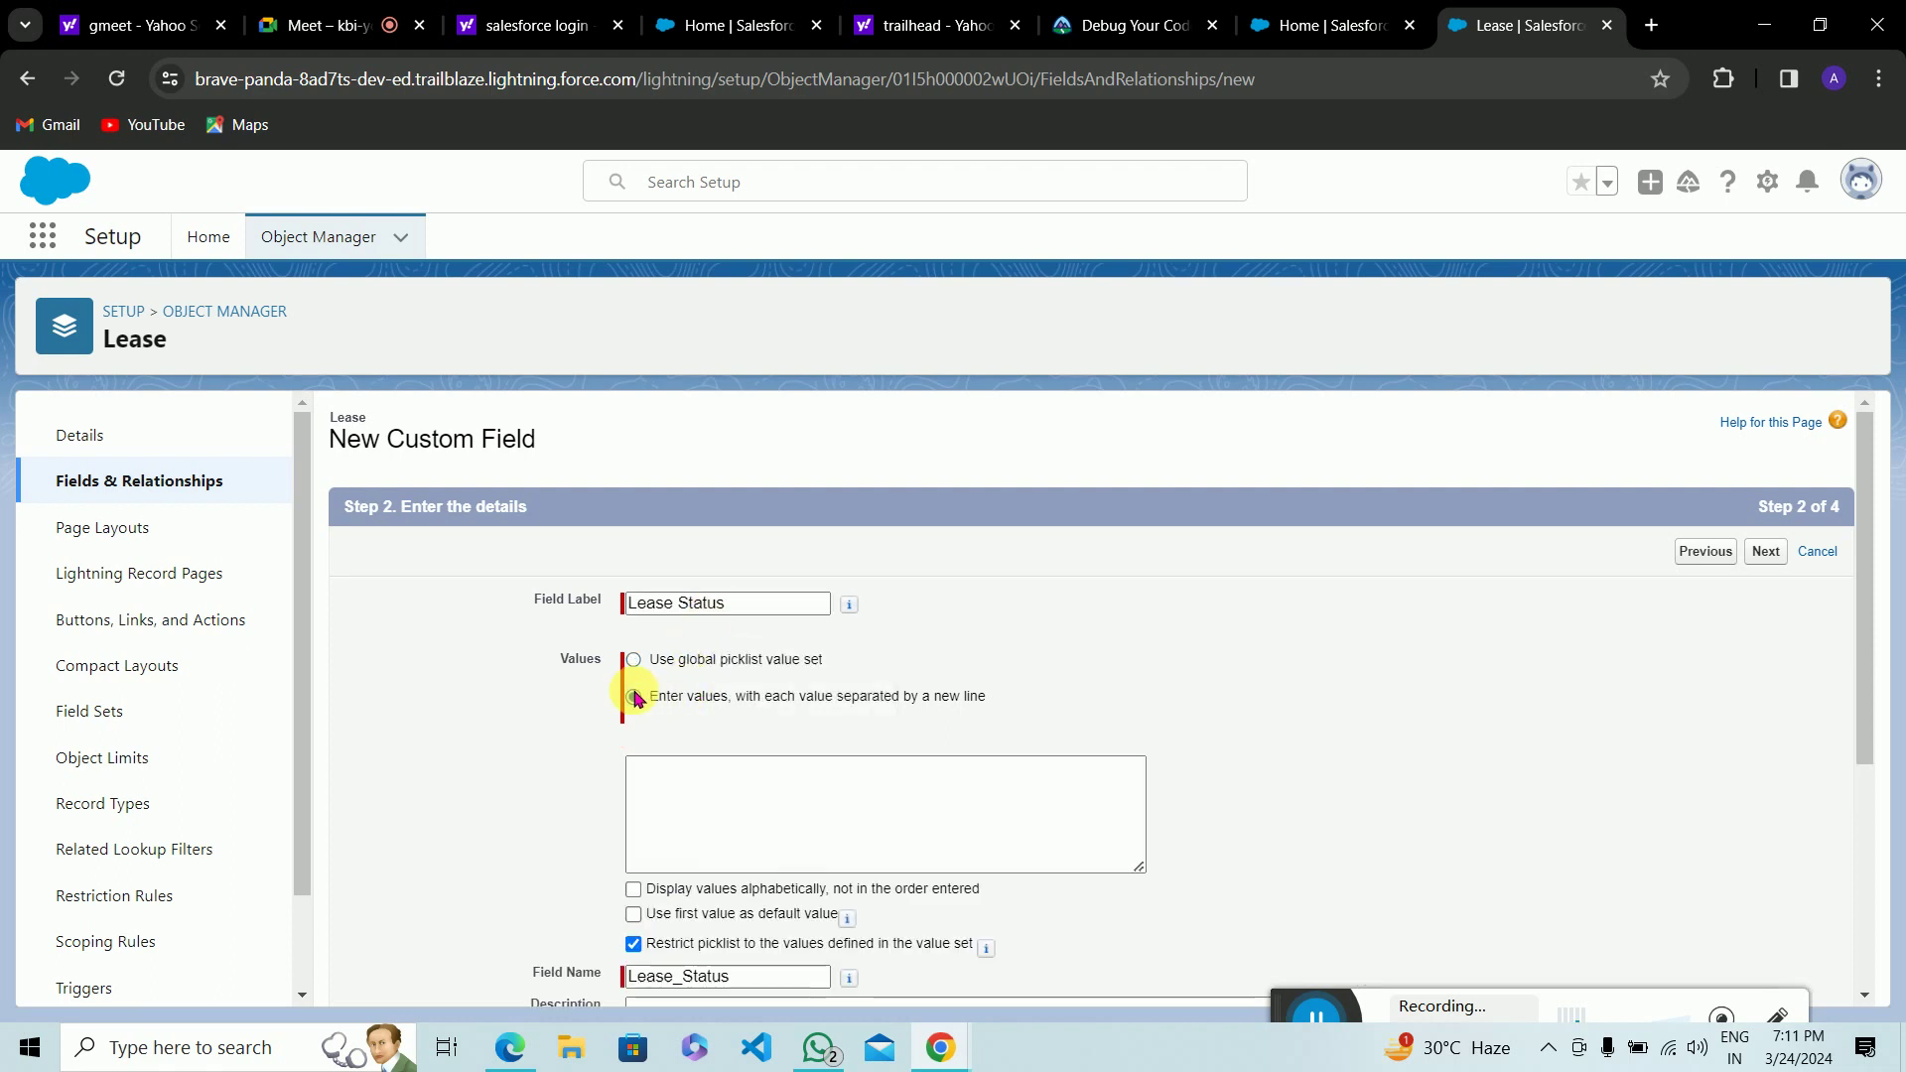
{"action": "left_click", "coordinate": [509, 1048]}
{"action": "left_click_drag", "start_coordinate": [816, 695], "coordinate": [1121, 712]}
{"action": "key", "text": "ctrl+c"}
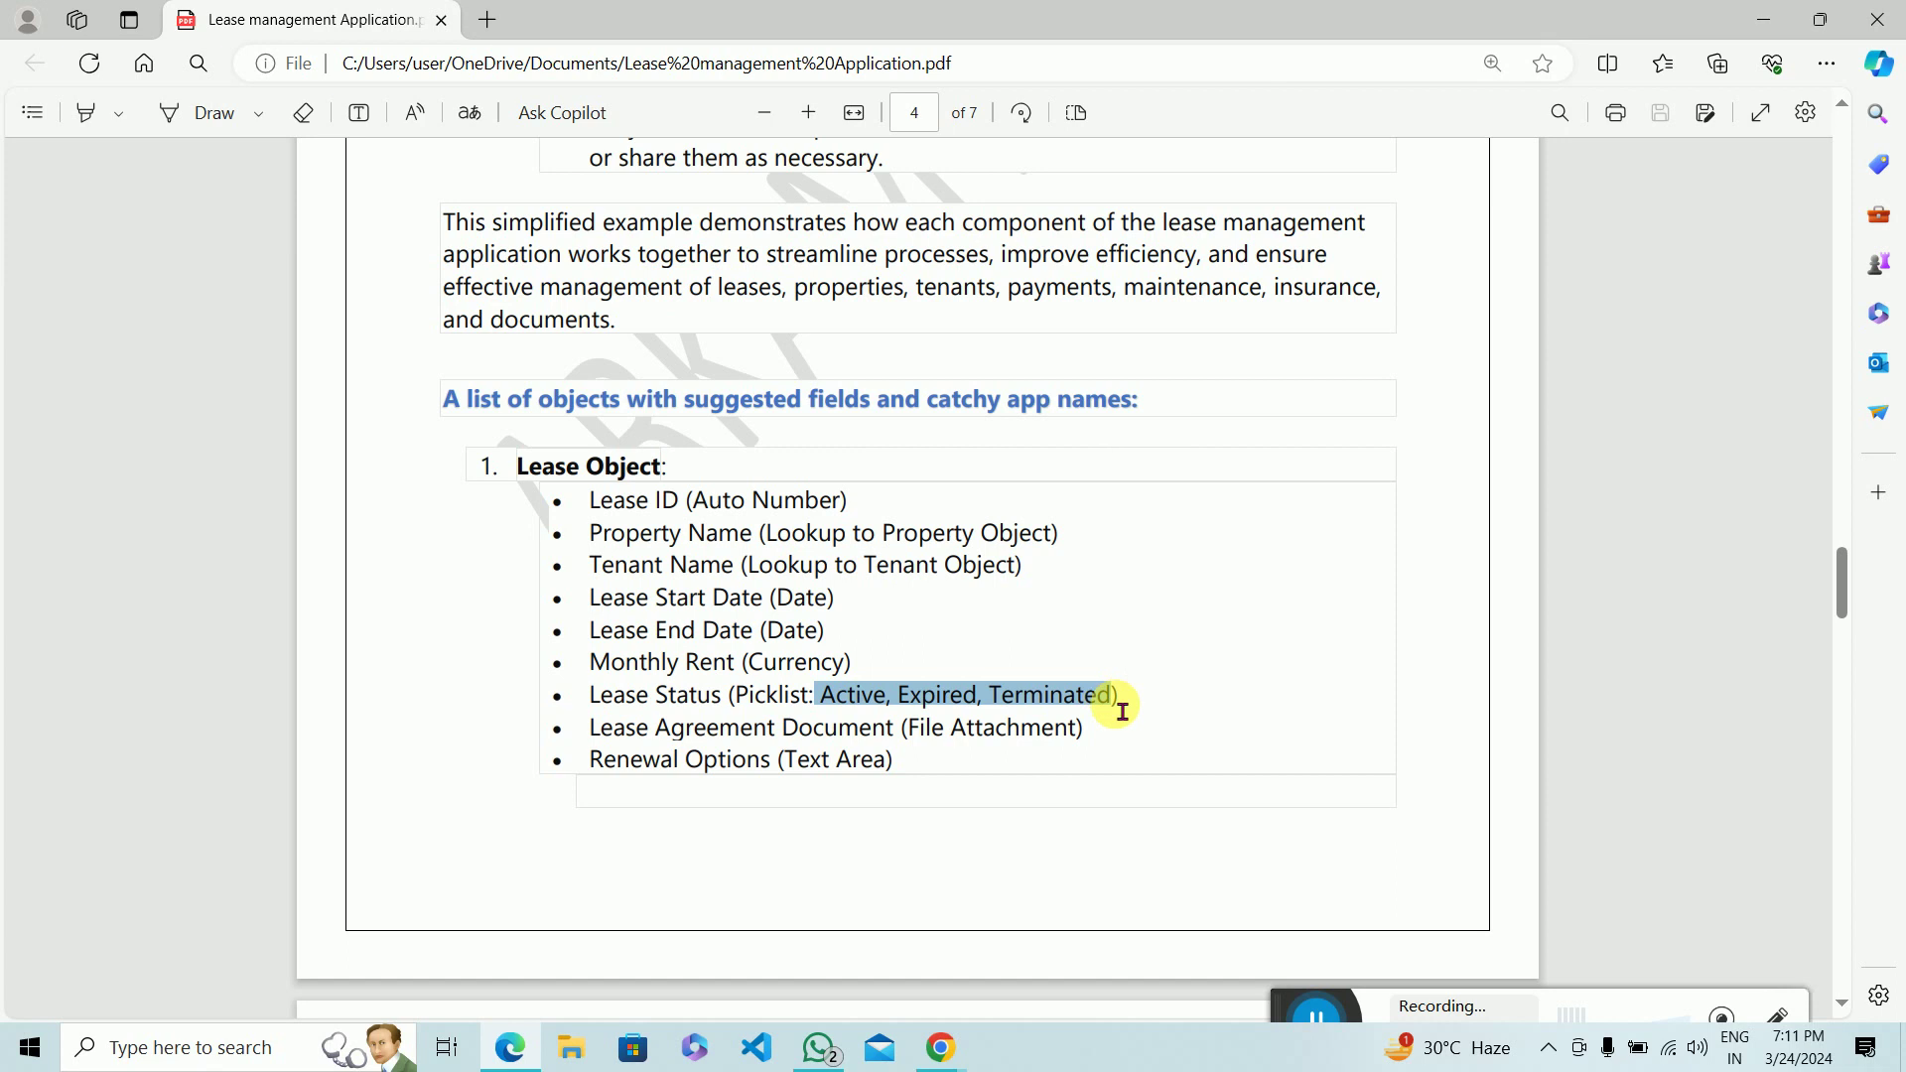
{"action": "left_click", "coordinate": [940, 1047]}
{"action": "left_click", "coordinate": [874, 996]}
{"action": "left_click", "coordinate": [633, 696]}
{"action": "left_click", "coordinate": [736, 799]}
{"action": "key", "text": "ctrl+v"}
Step: Split the pasted picklist values into separate lines Active, Expired and Terminated, removing the commas and leading spaces
{"action": "left_click", "coordinate": [685, 776]}
{"action": "key", "text": "BackSpace"}
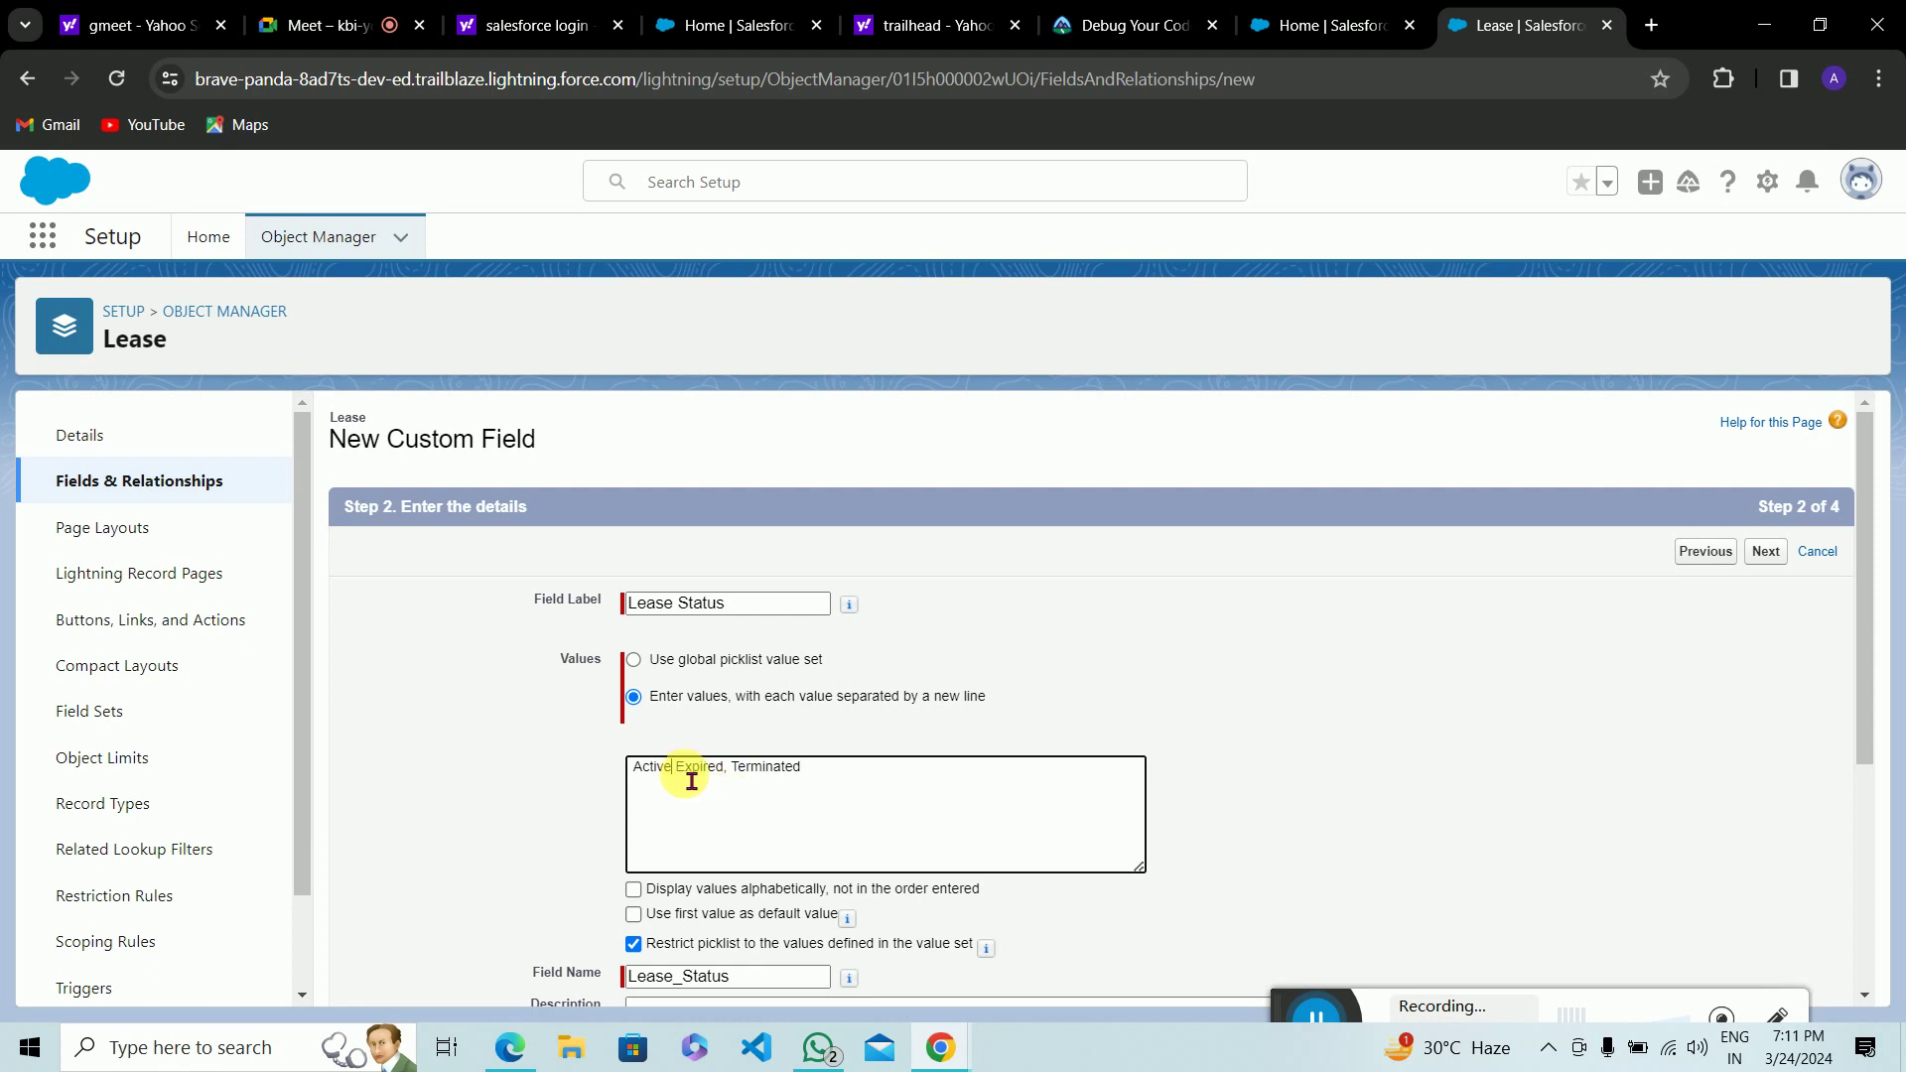
{"action": "key", "text": "Delete"}
{"action": "key", "text": "Return"}
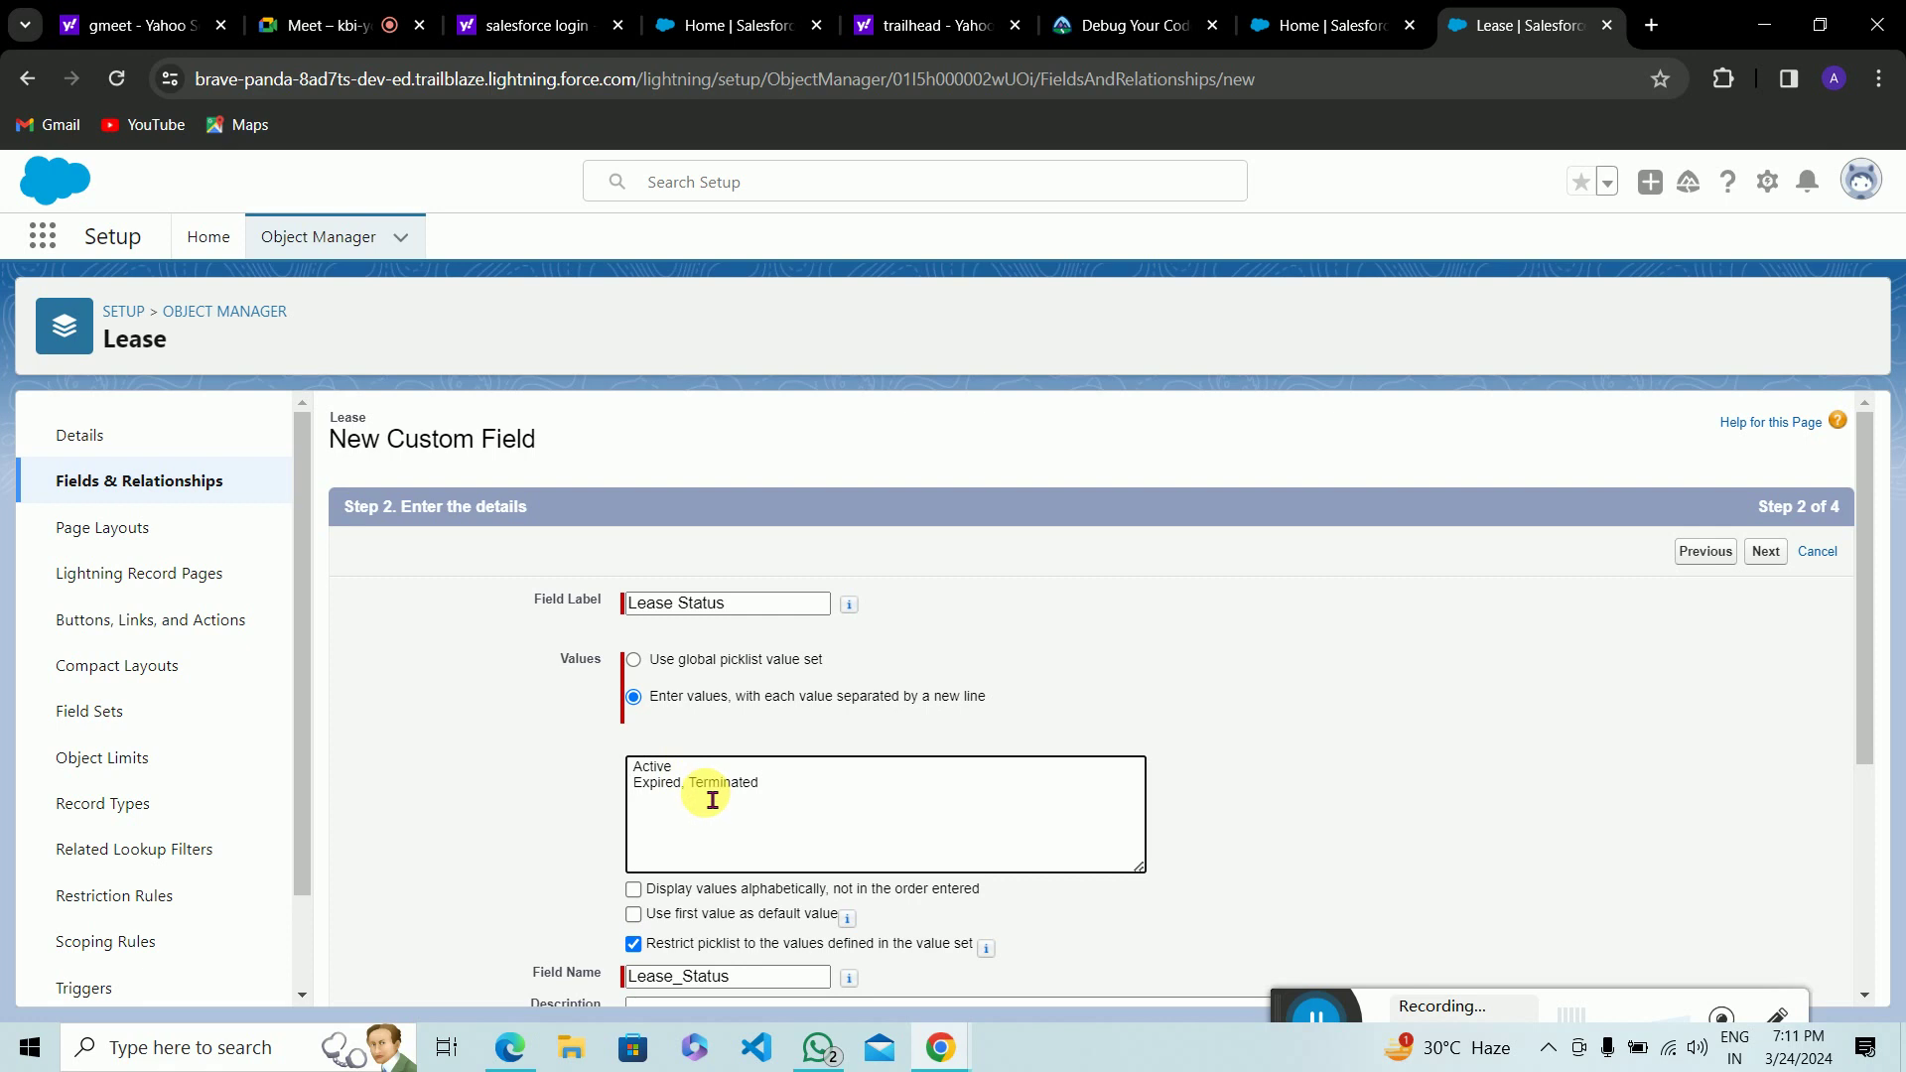
{"action": "key", "text": "BackSpace"}
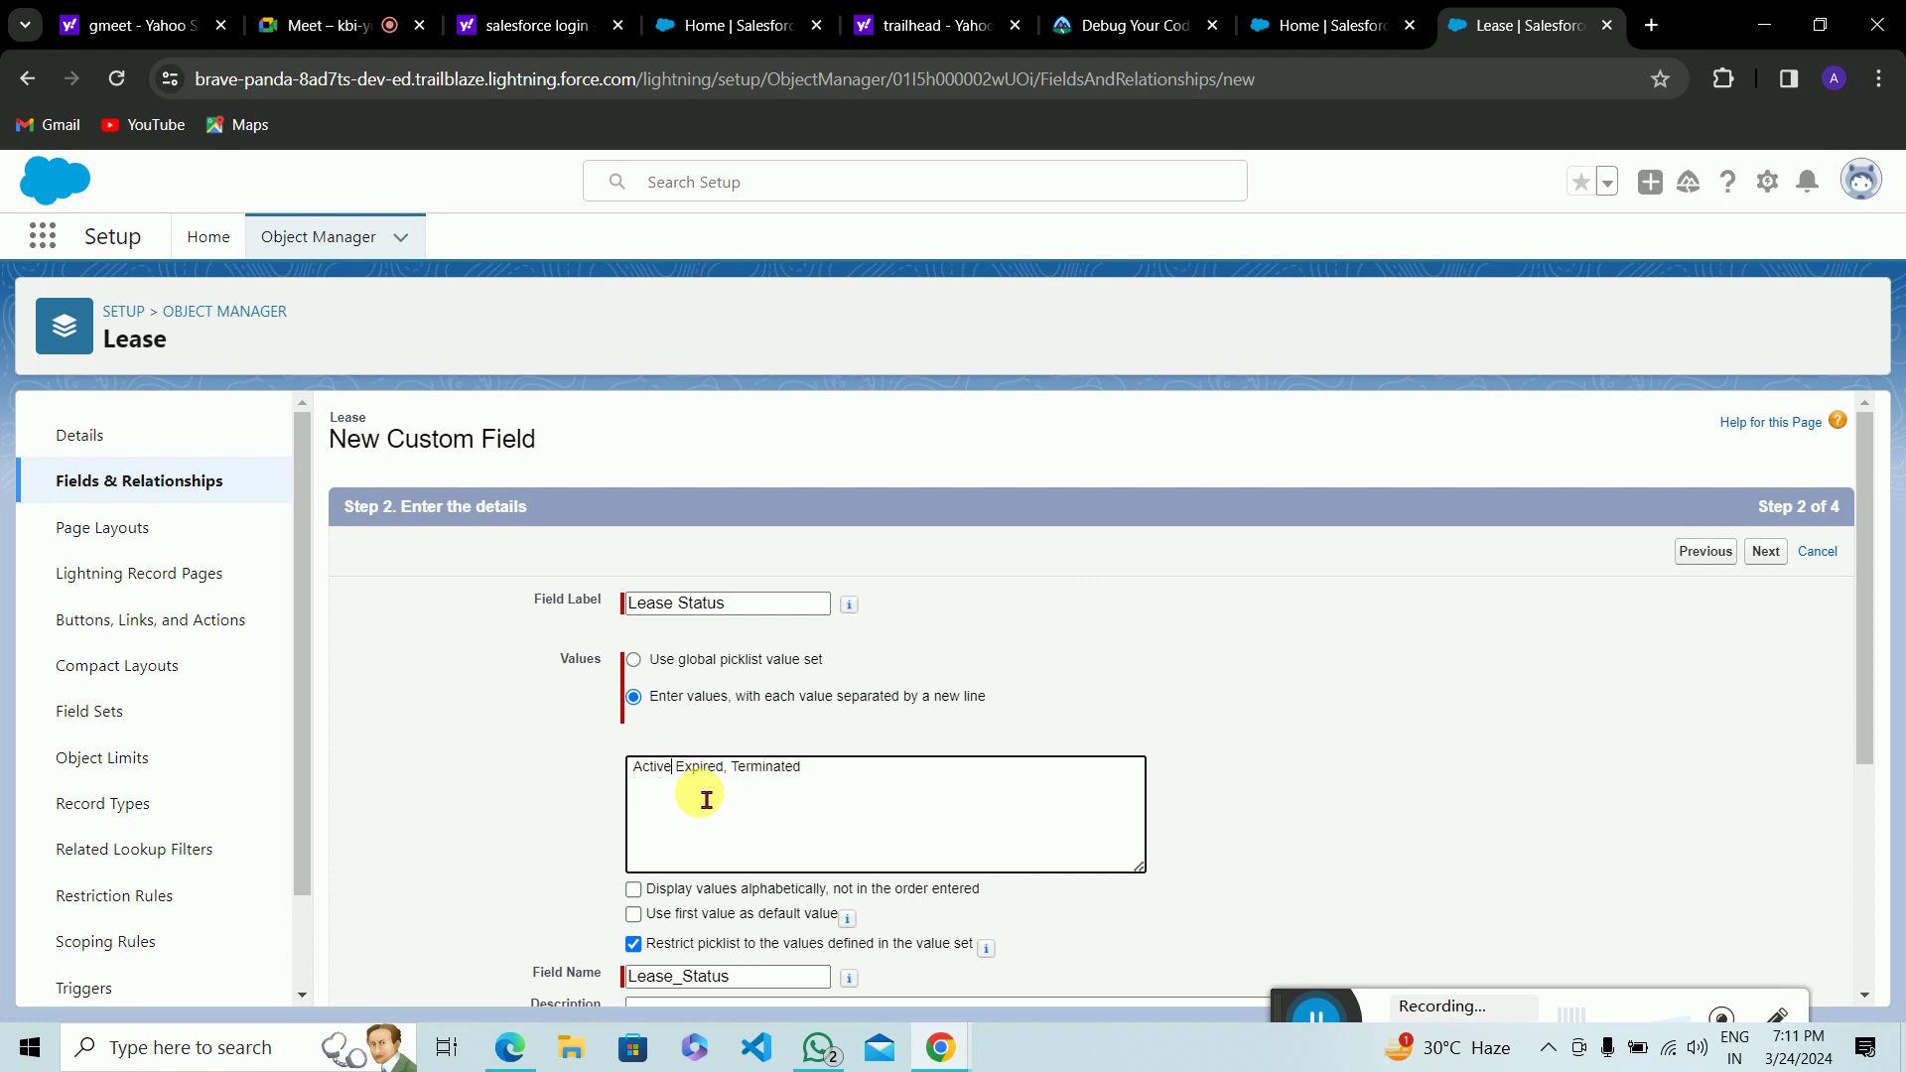
{"action": "key", "text": "Return"}
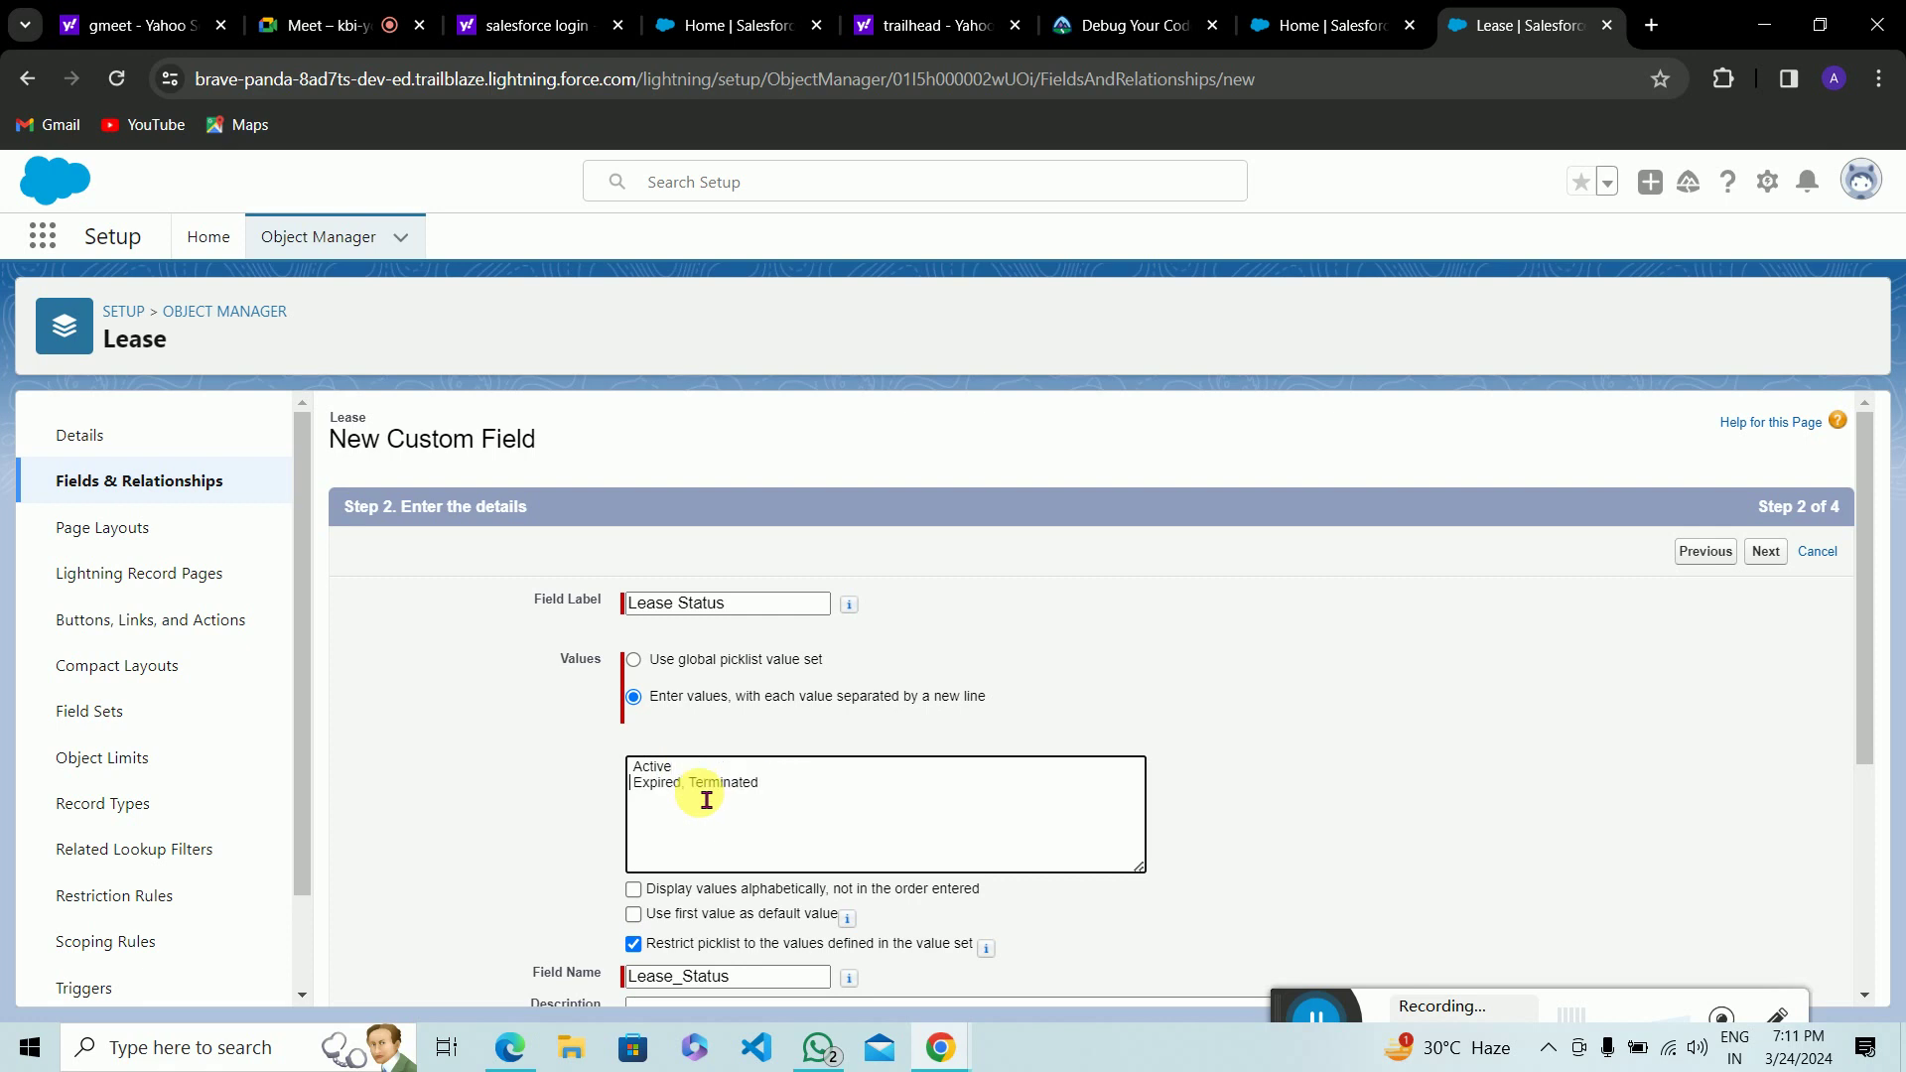
{"action": "key", "text": "BackSpace"}
{"action": "key", "text": "BackSpace"}
{"action": "key", "text": "Return"}
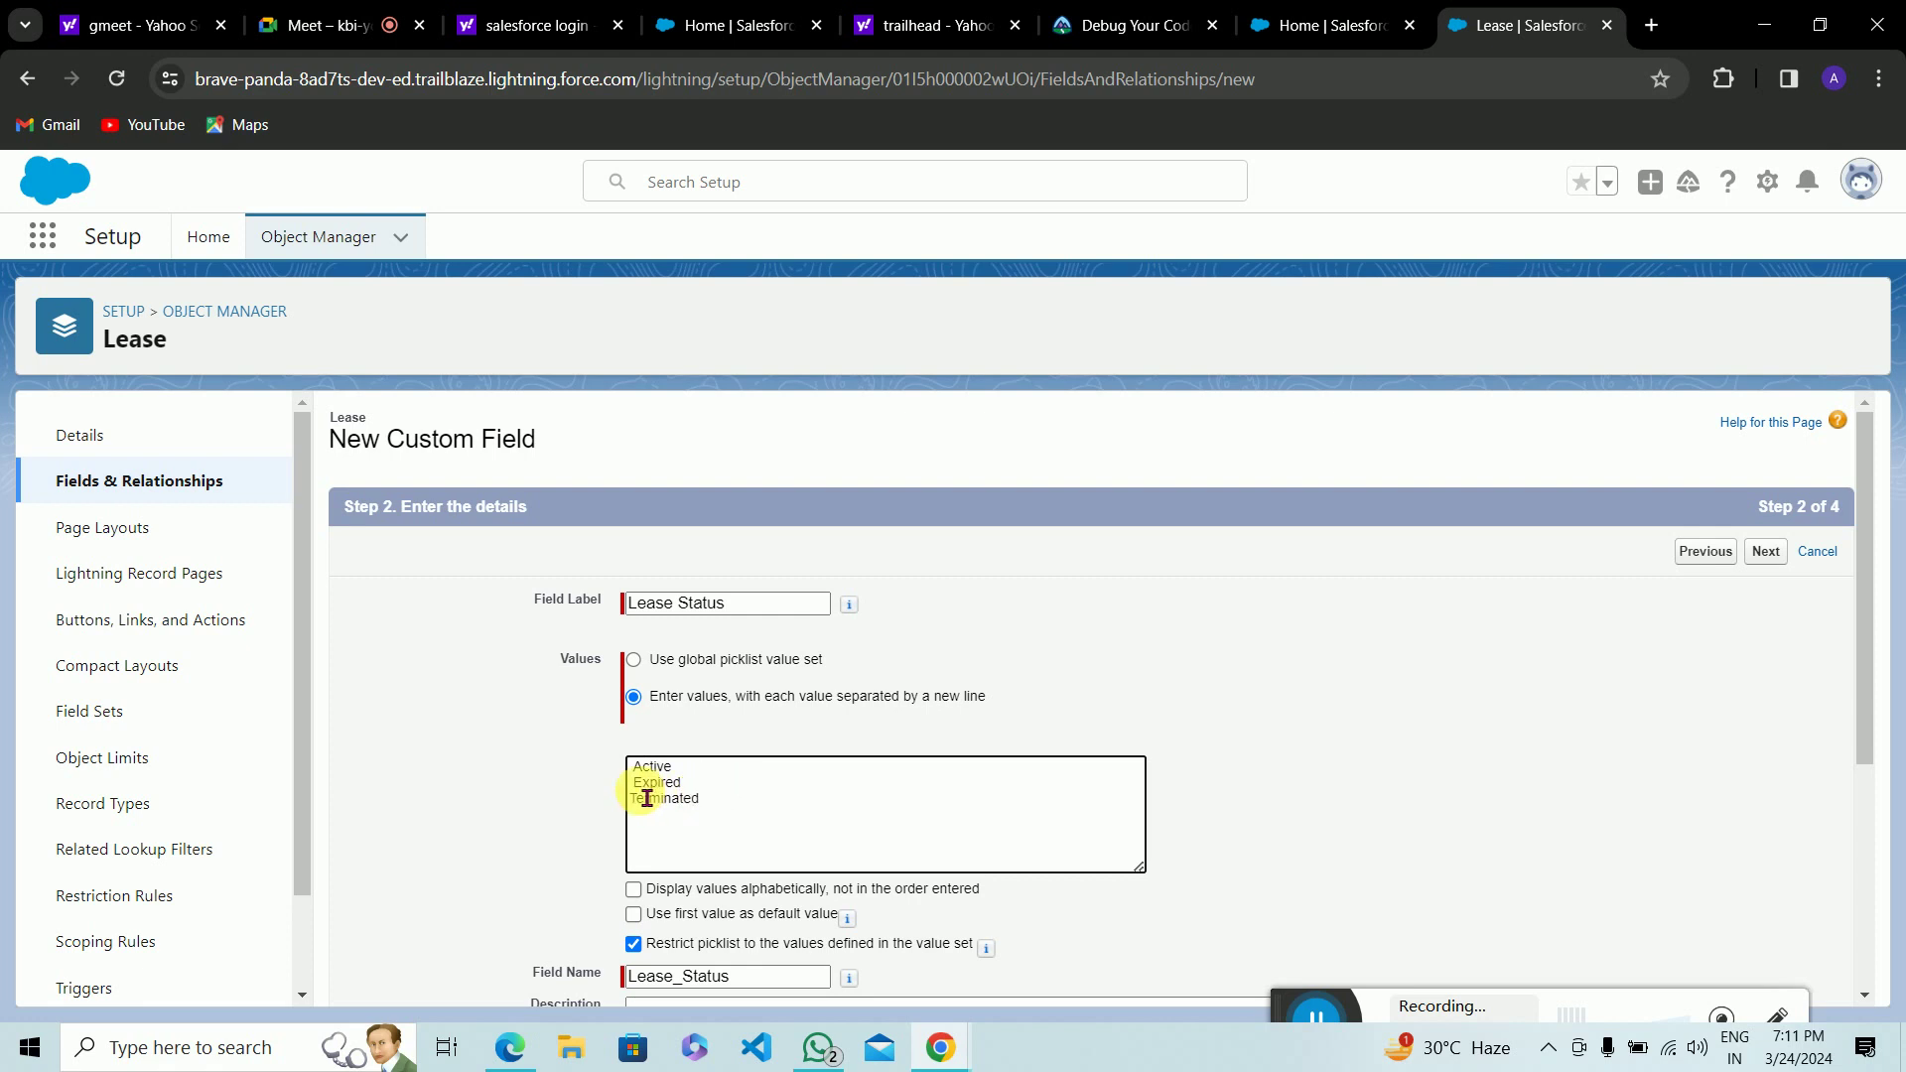
{"action": "key", "text": "BackSpace"}
{"action": "key", "text": "BackSpace"}
Step: Try the picklist options for displaying values alphabetically and using the first value as default, and leave both off
{"action": "scroll", "coordinate": [820, 840], "scroll_direction": "down", "scroll_amount": 3}
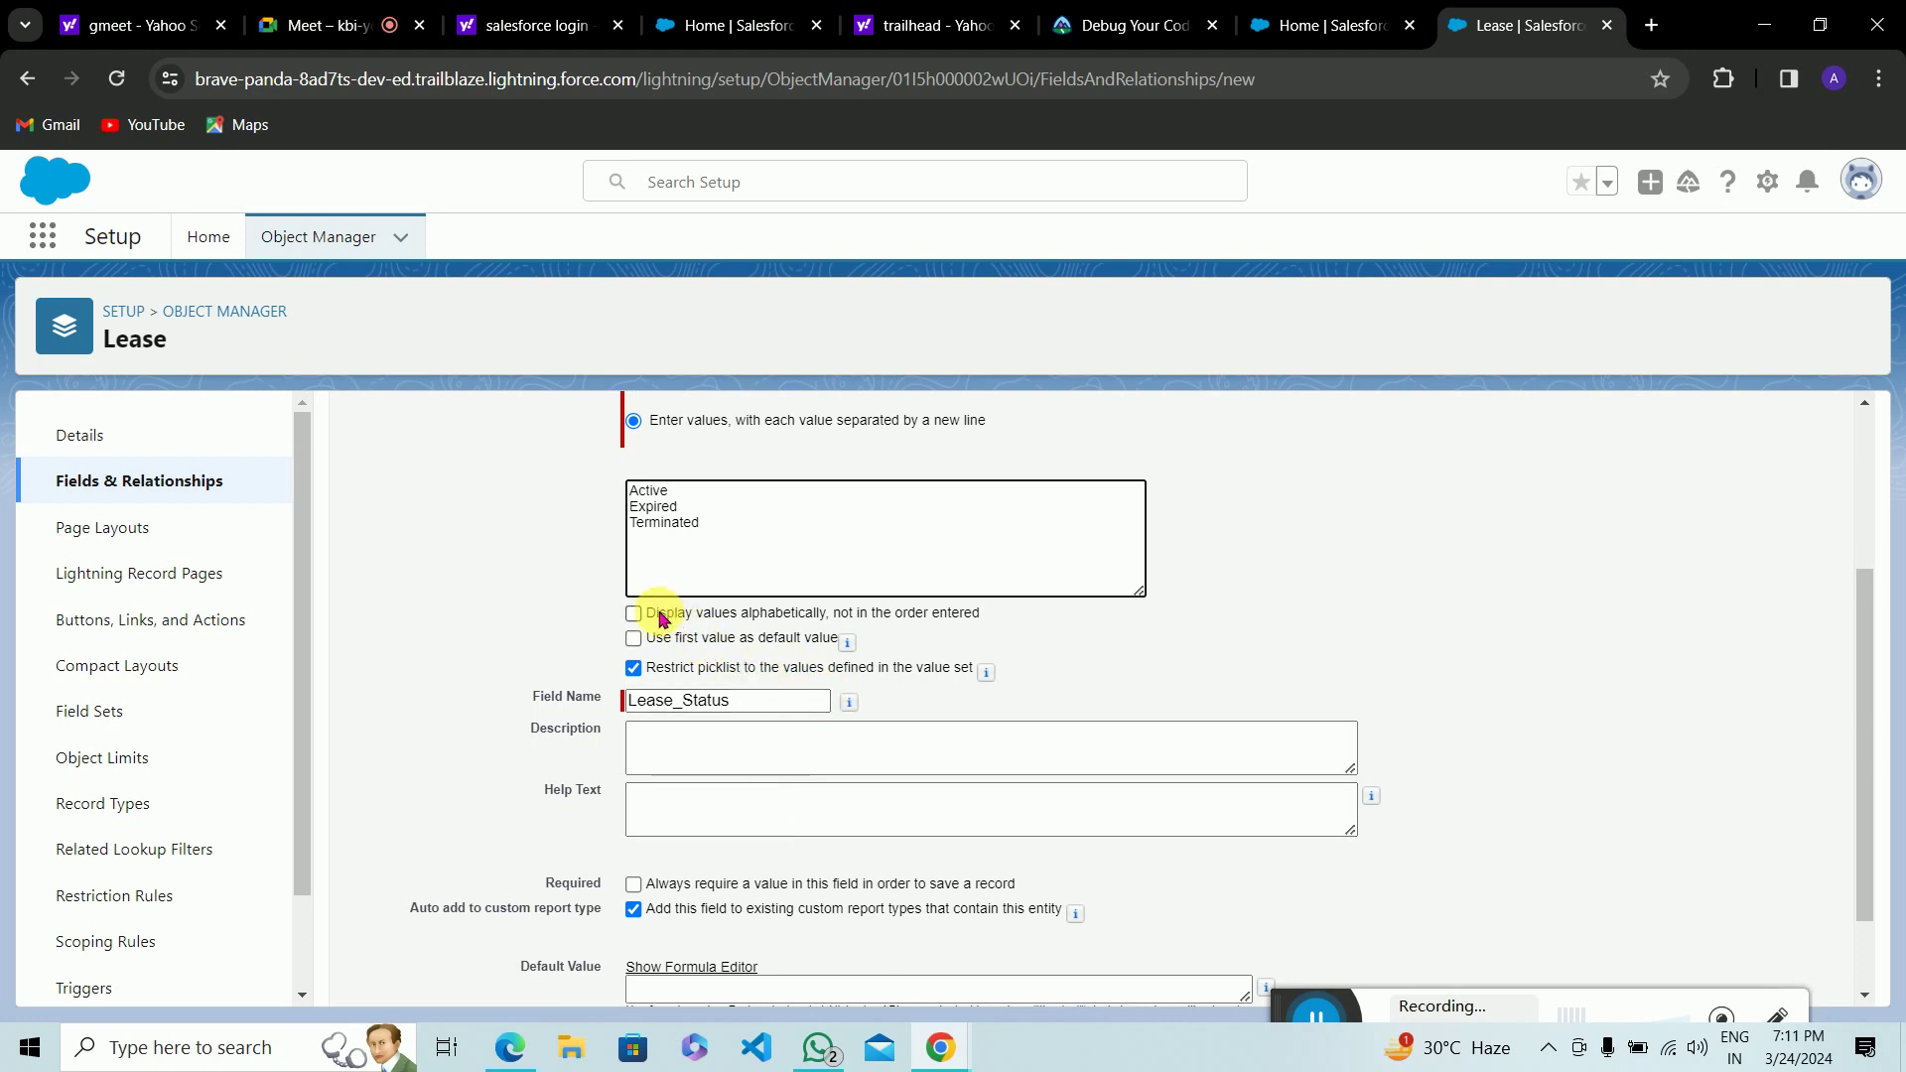
{"action": "left_click_drag", "start_coordinate": [656, 617], "coordinate": [834, 619]}
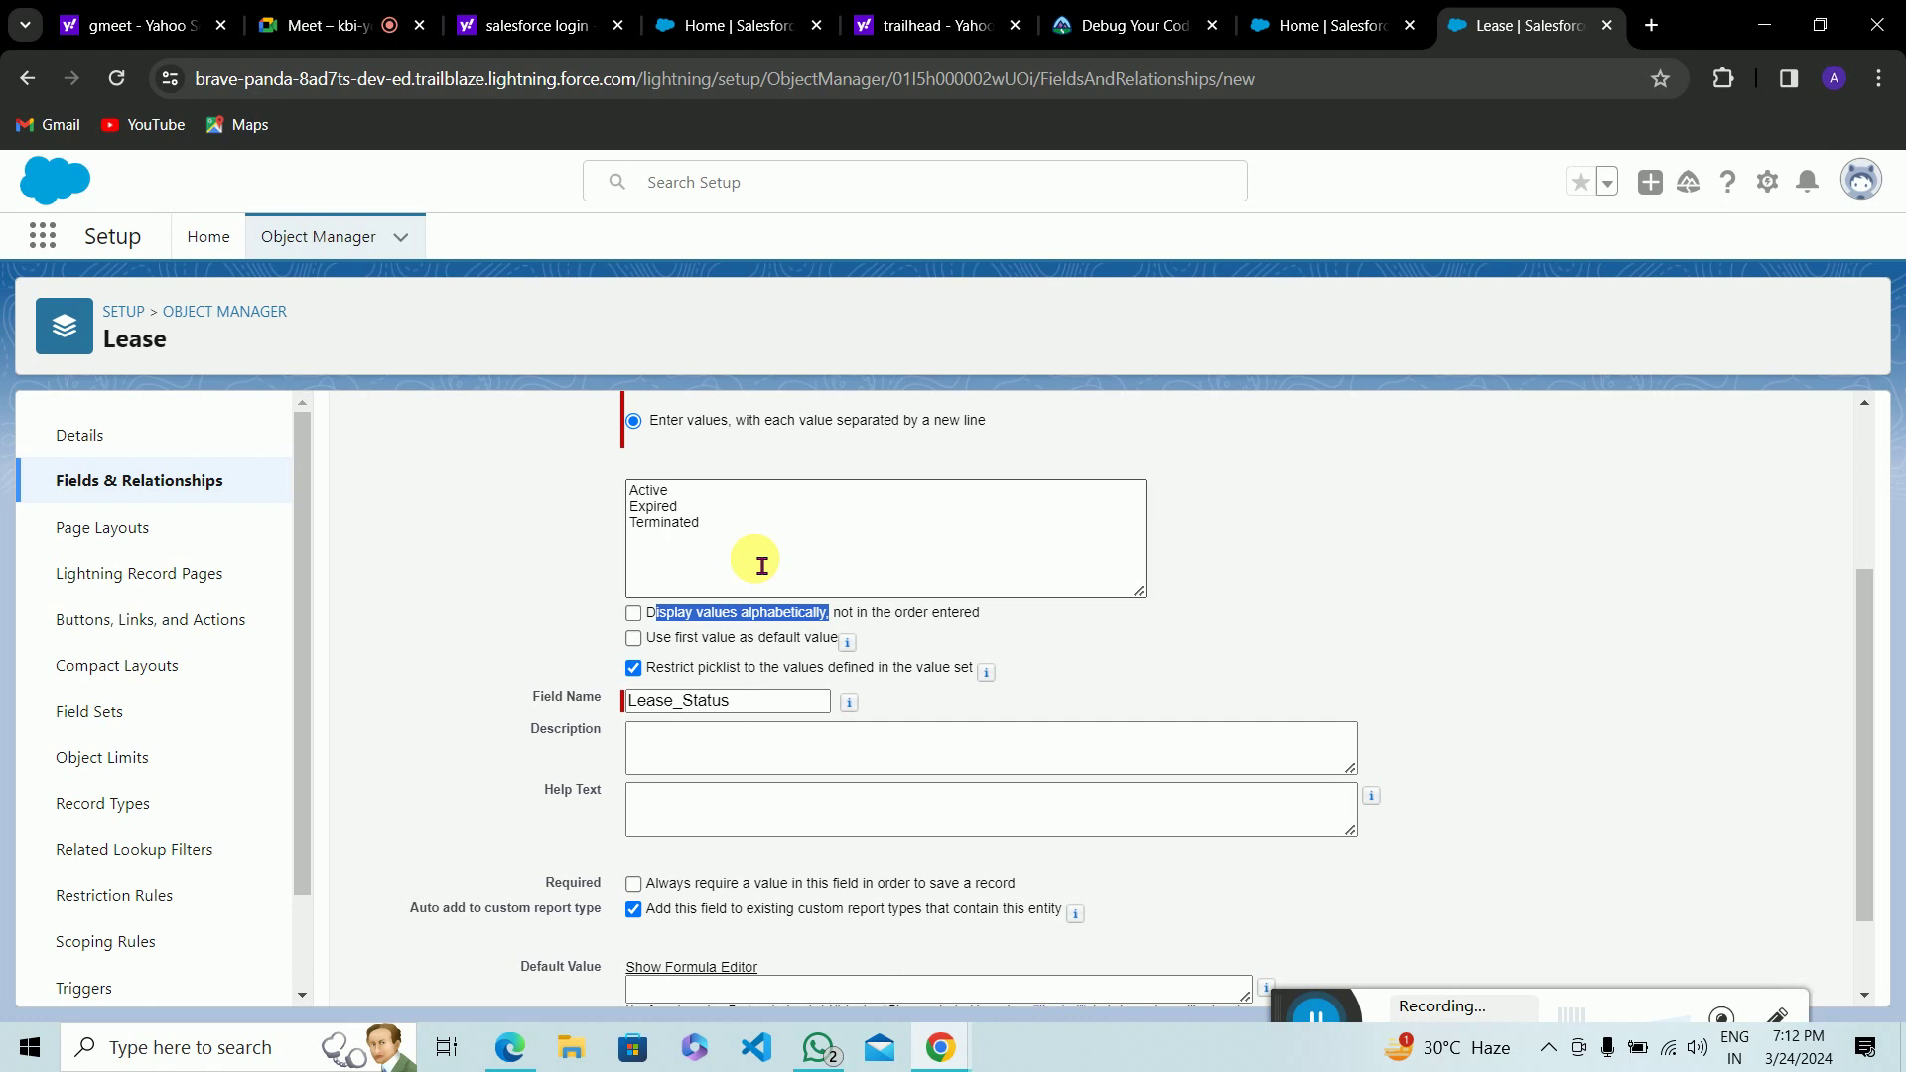
{"action": "left_click", "coordinate": [632, 618]}
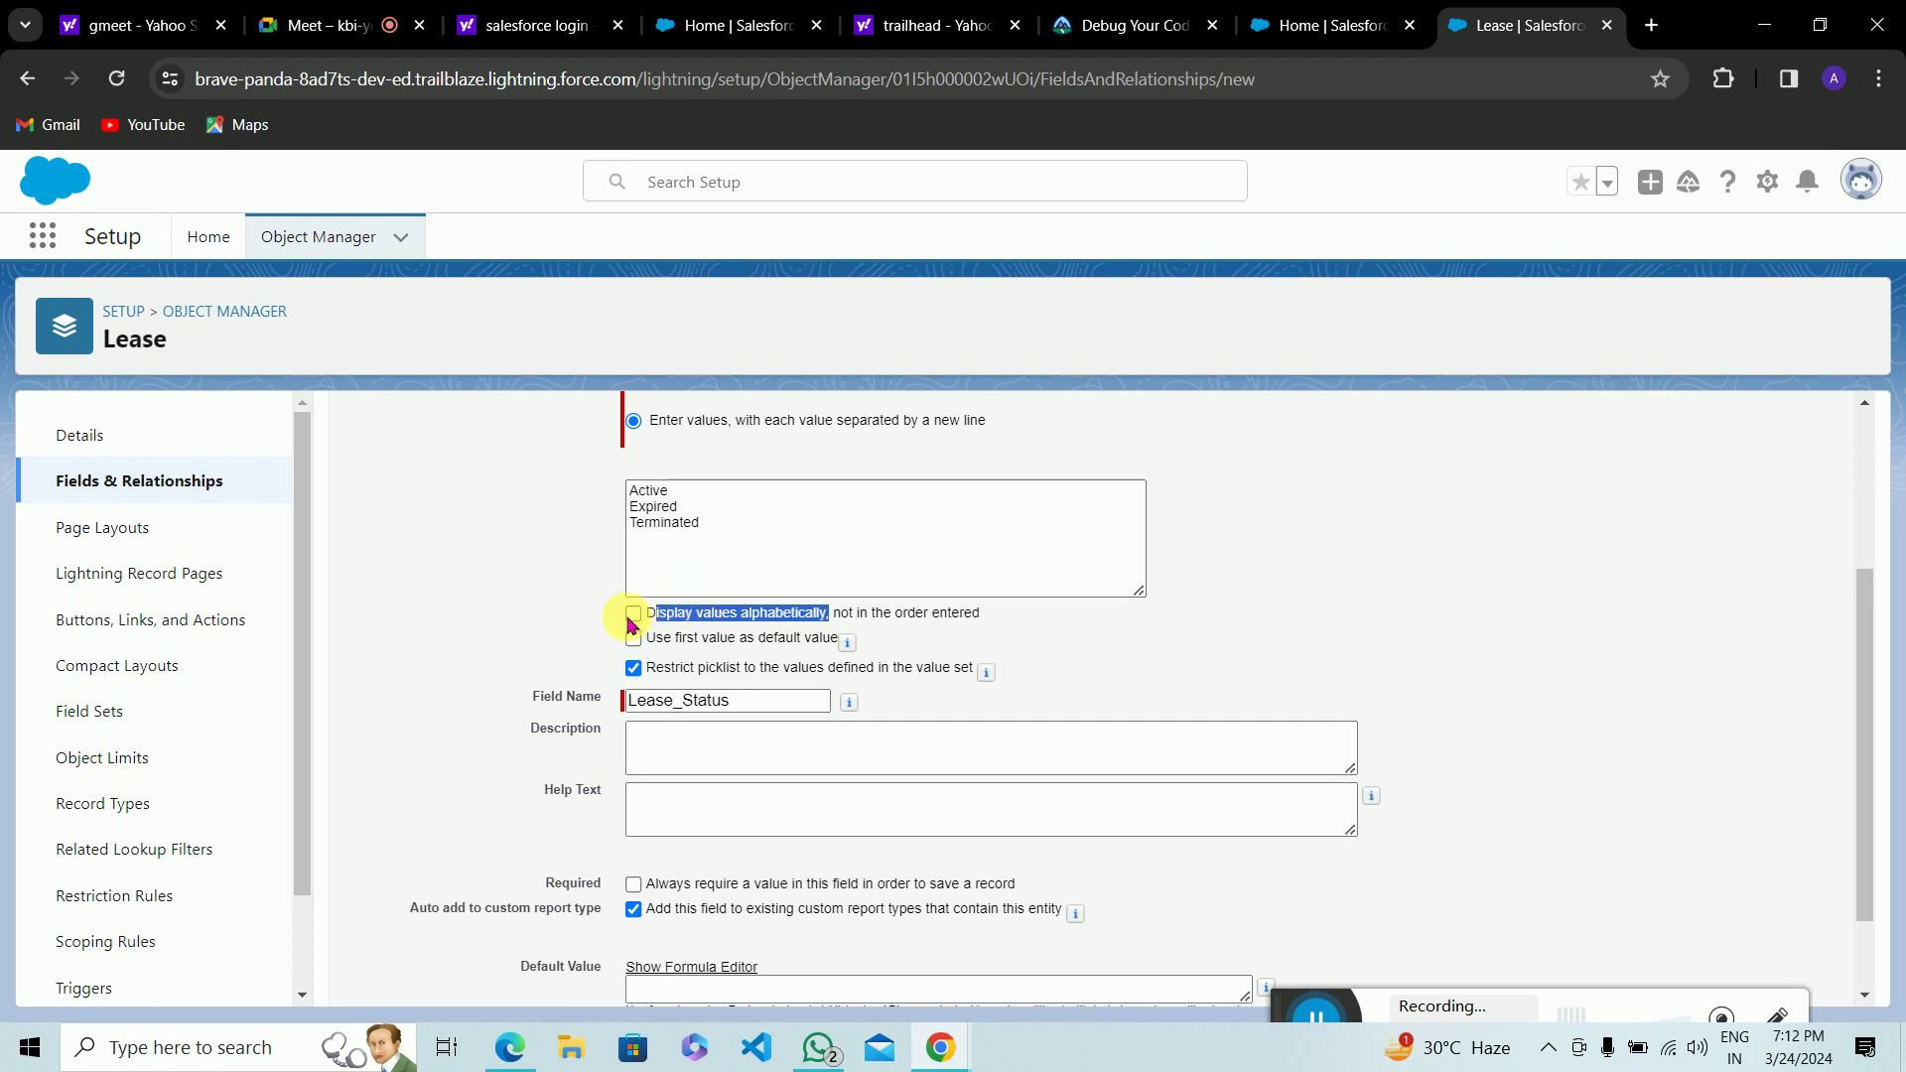
{"action": "left_click", "coordinate": [632, 615]}
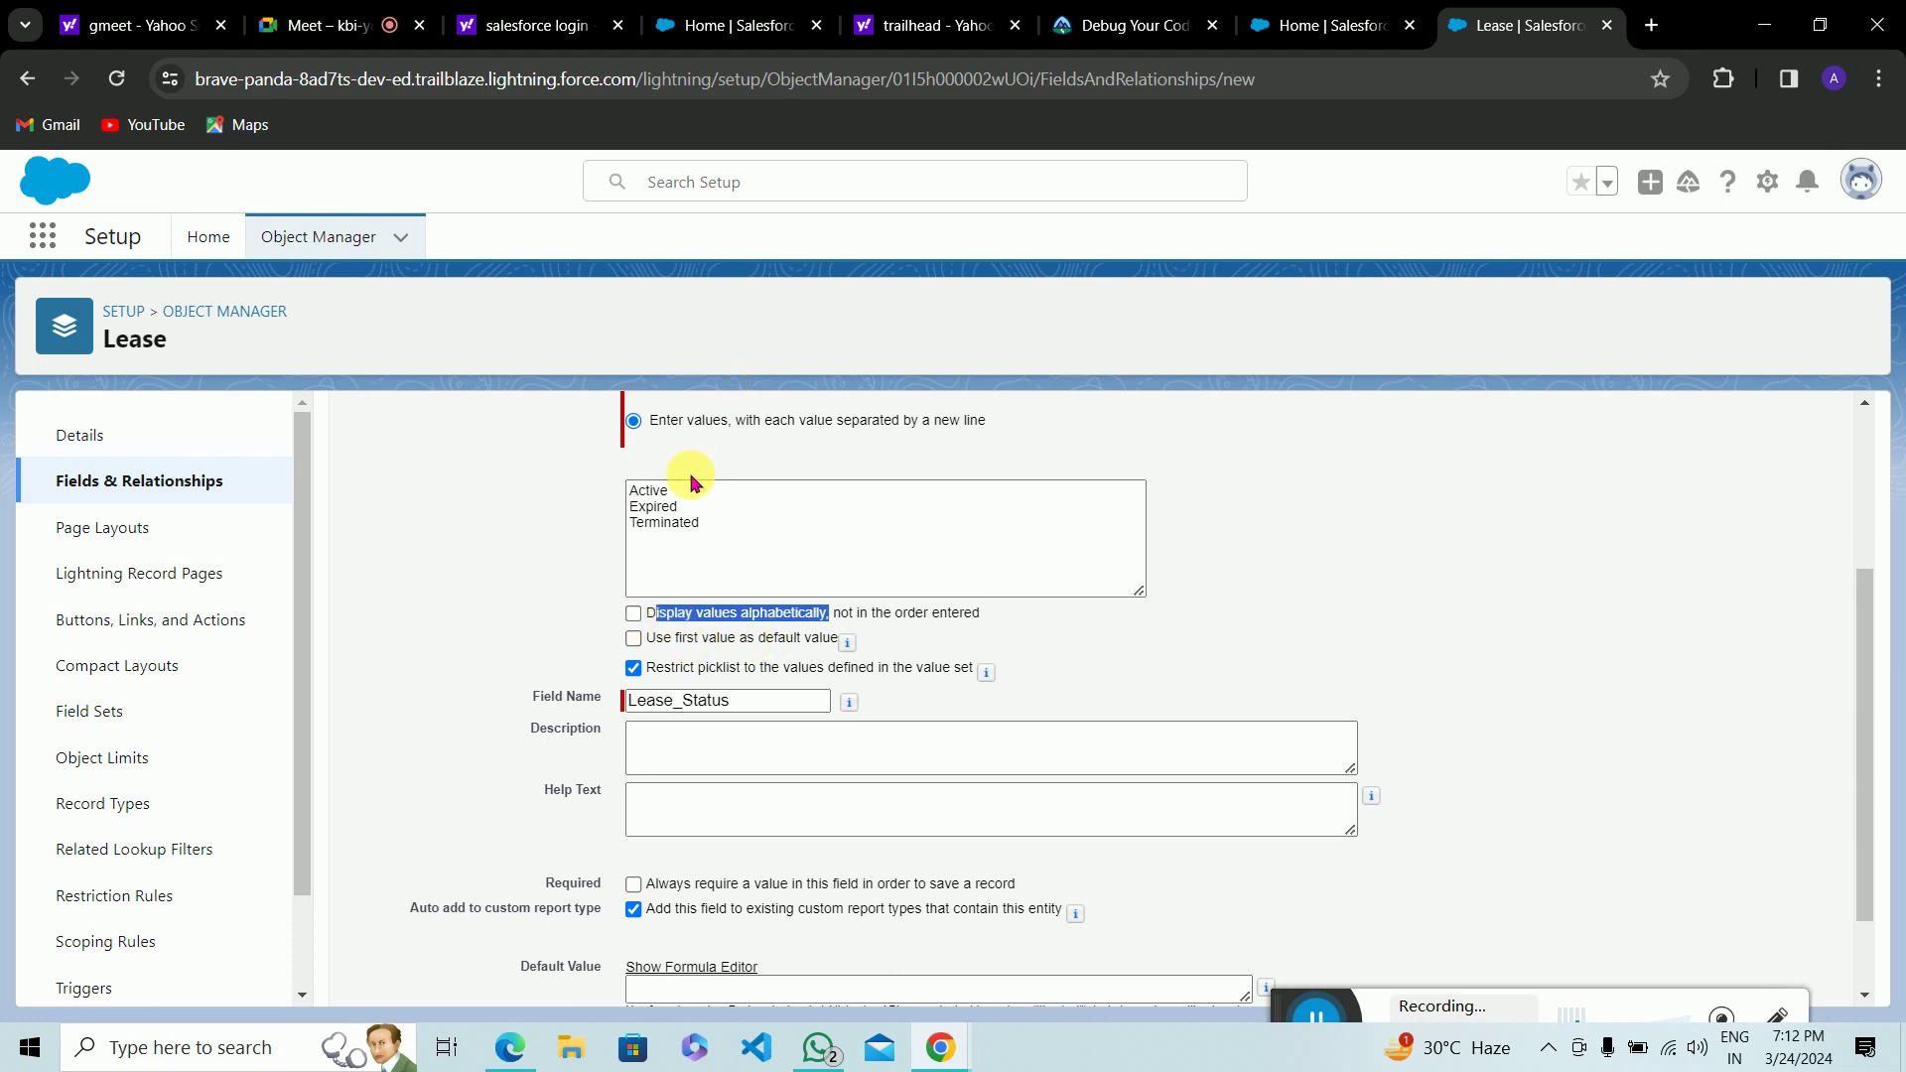
{"action": "double_click", "coordinate": [635, 491]}
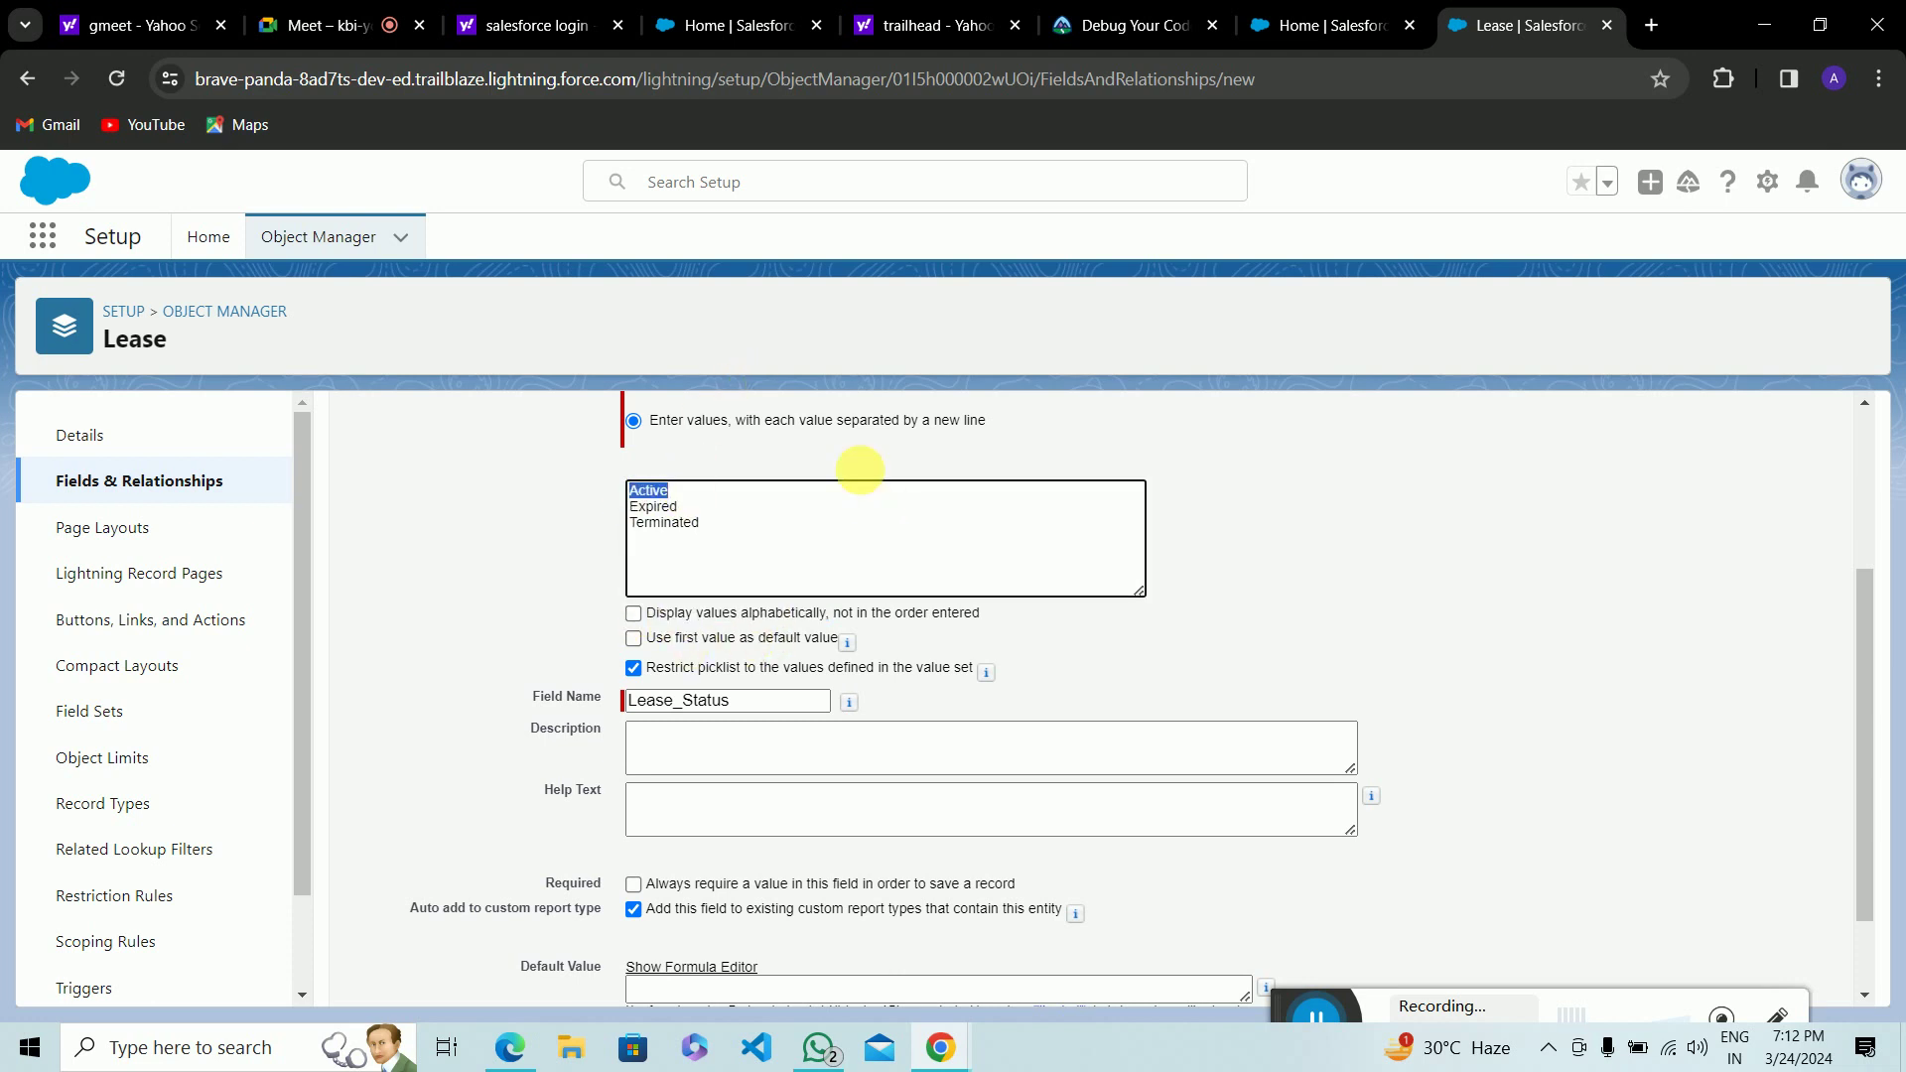
{"action": "left_click", "coordinate": [859, 449]}
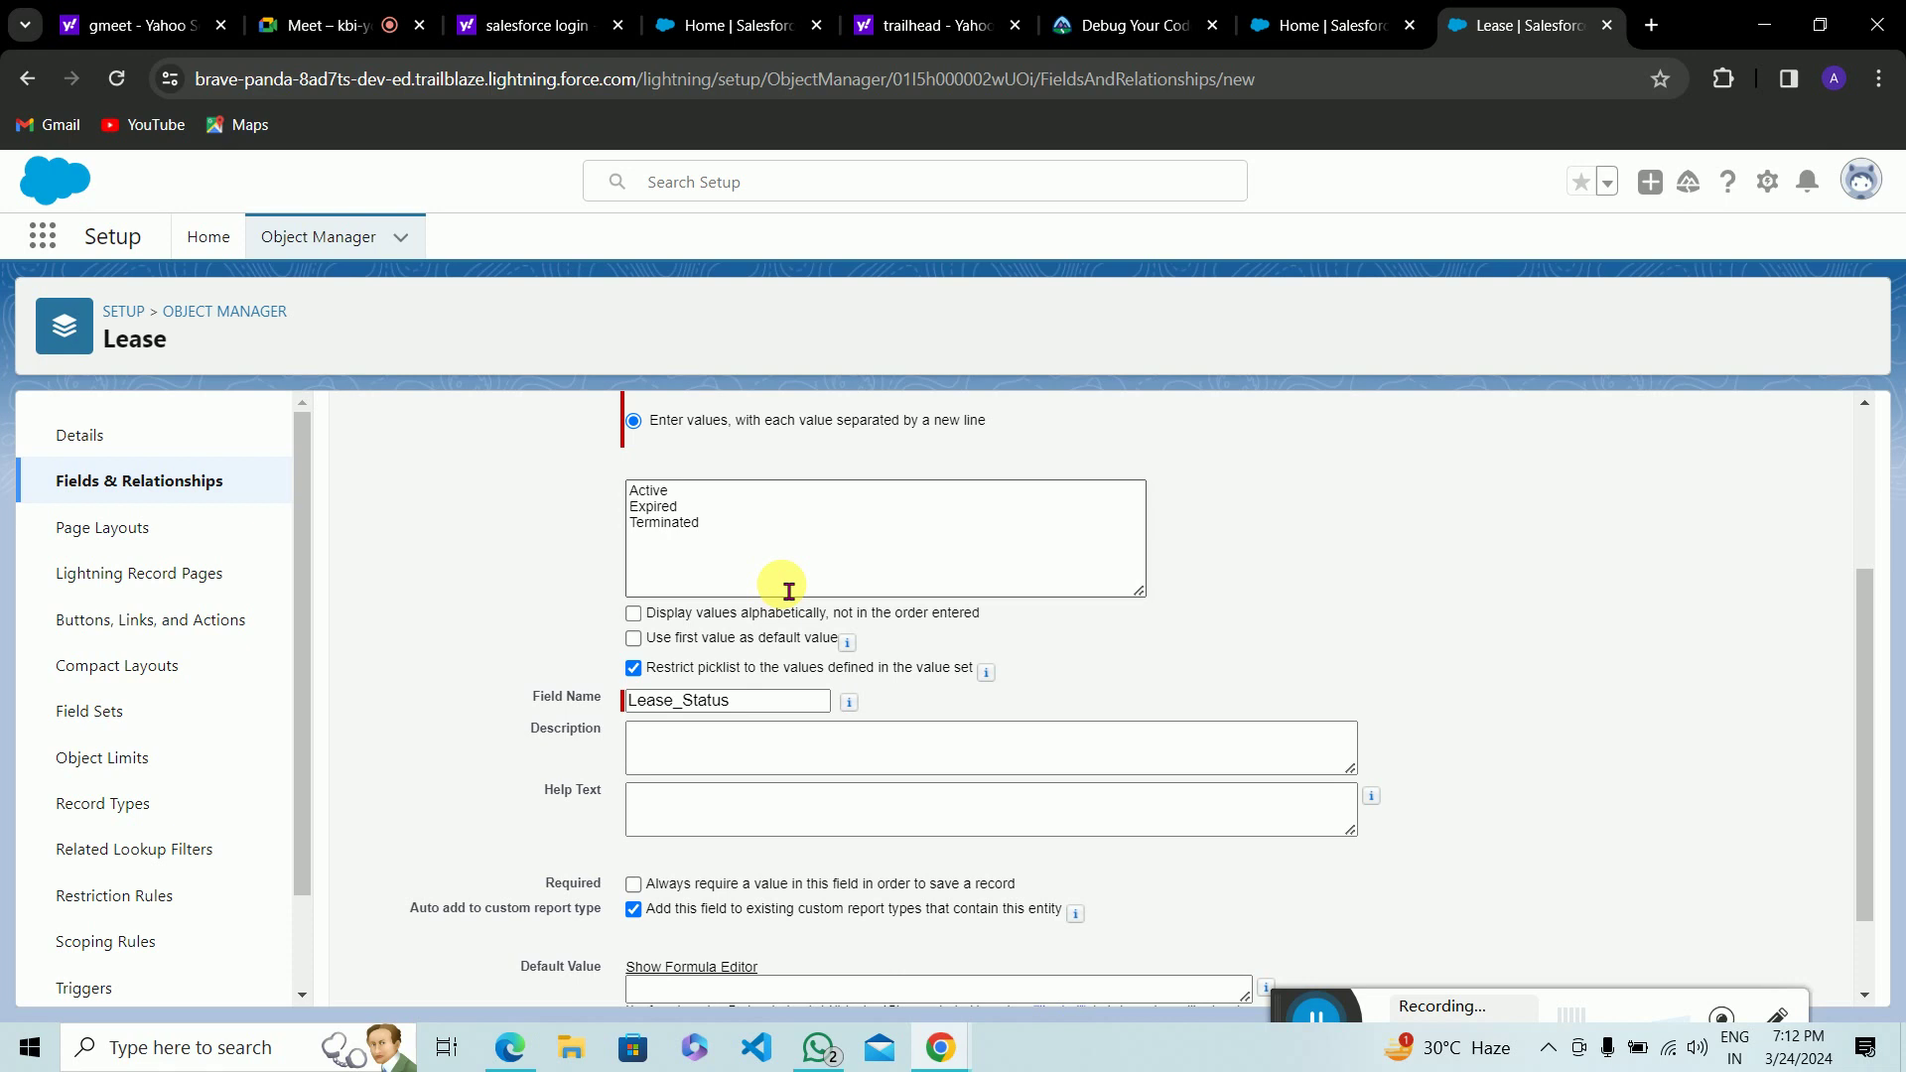
{"action": "left_click", "coordinate": [640, 644]}
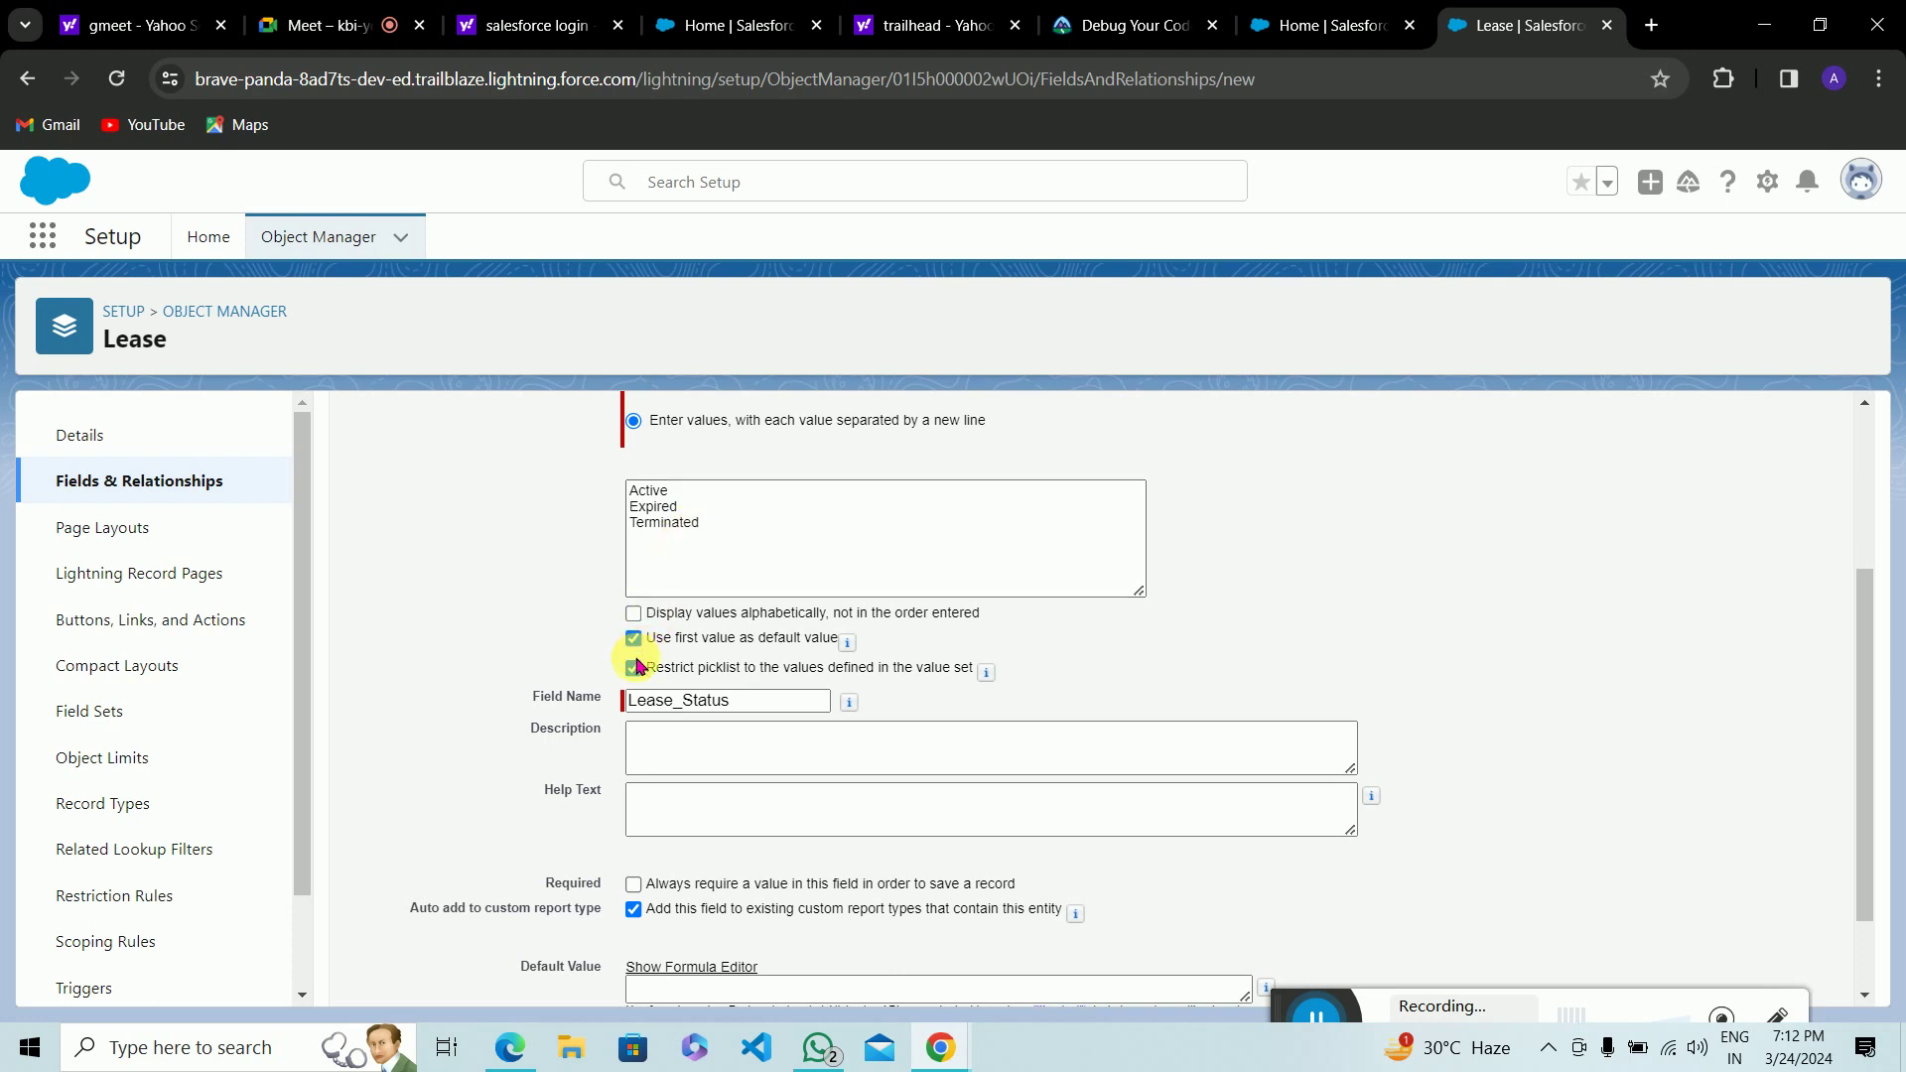
{"action": "left_click", "coordinate": [634, 641]}
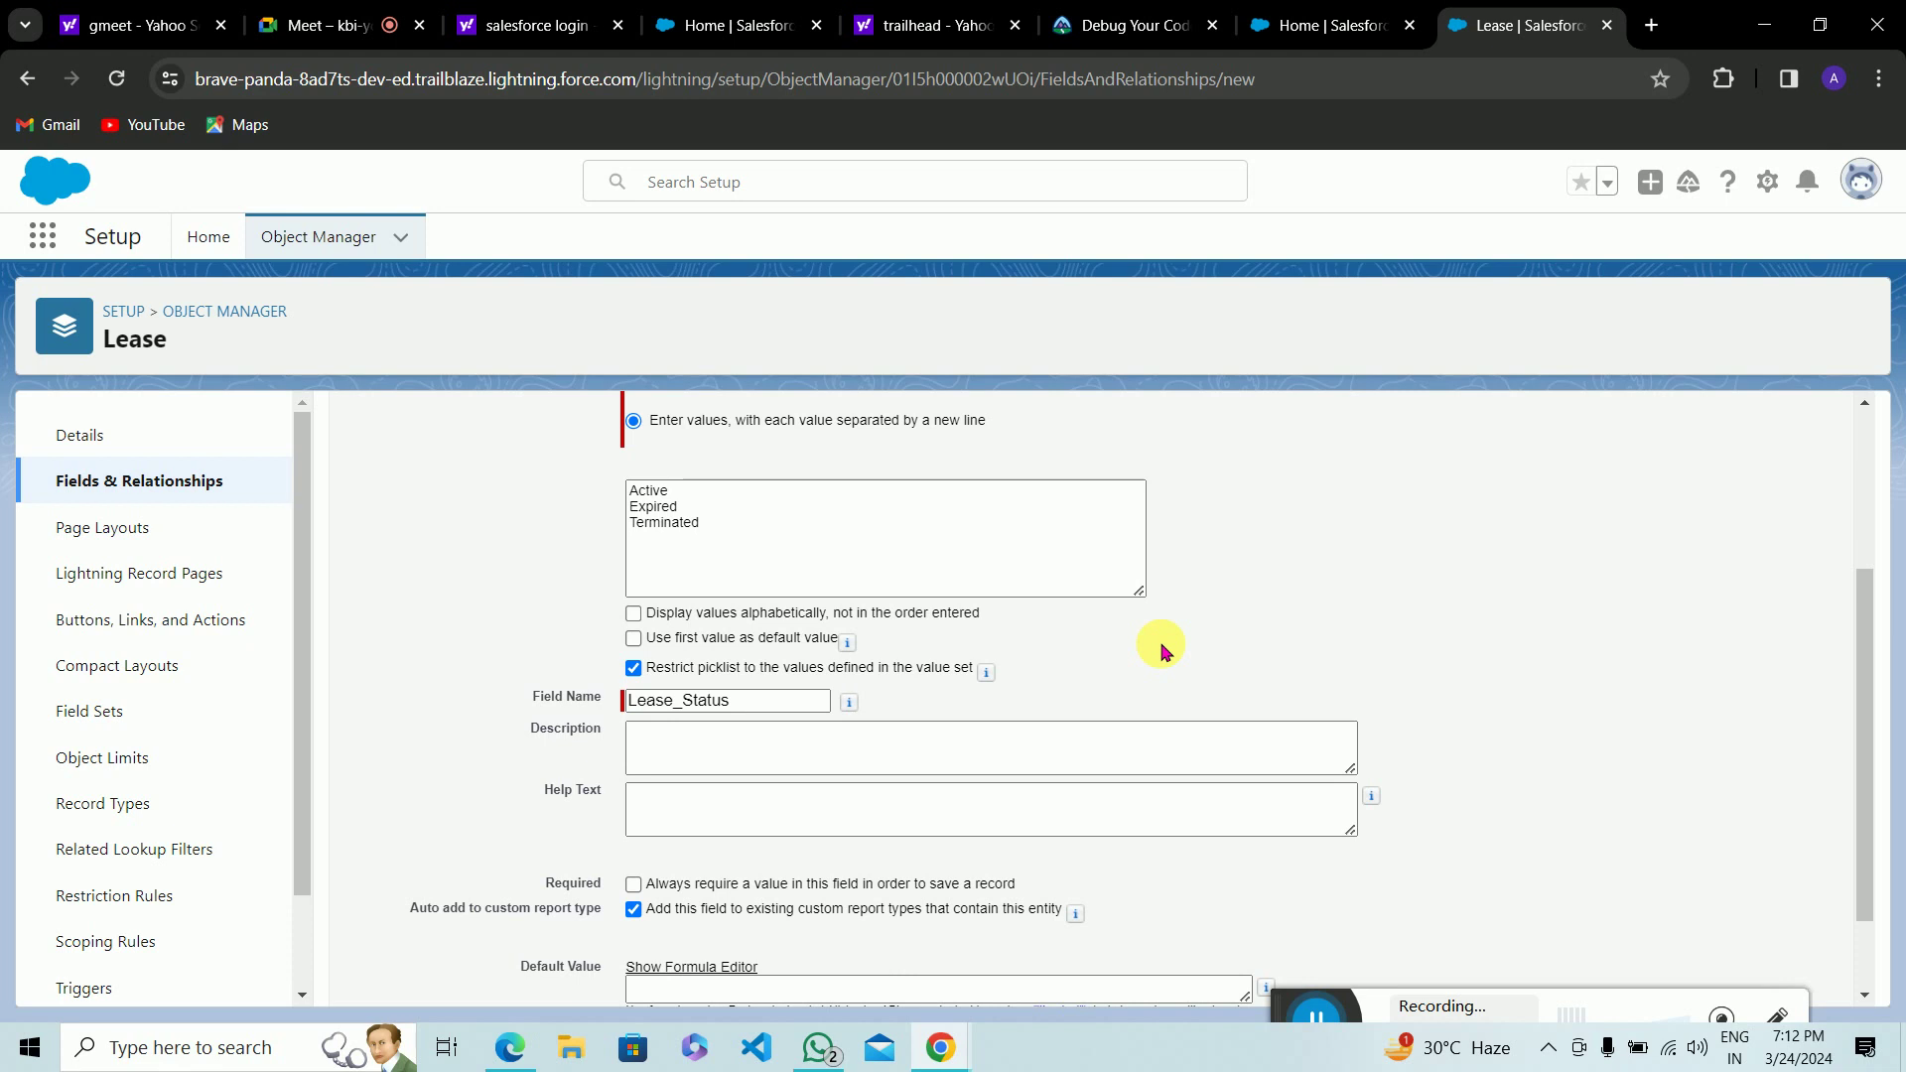
Step: Make the Lease Status field always require a value in order to save a record
{"action": "scroll", "coordinate": [1165, 653], "scroll_direction": "down", "scroll_amount": 1}
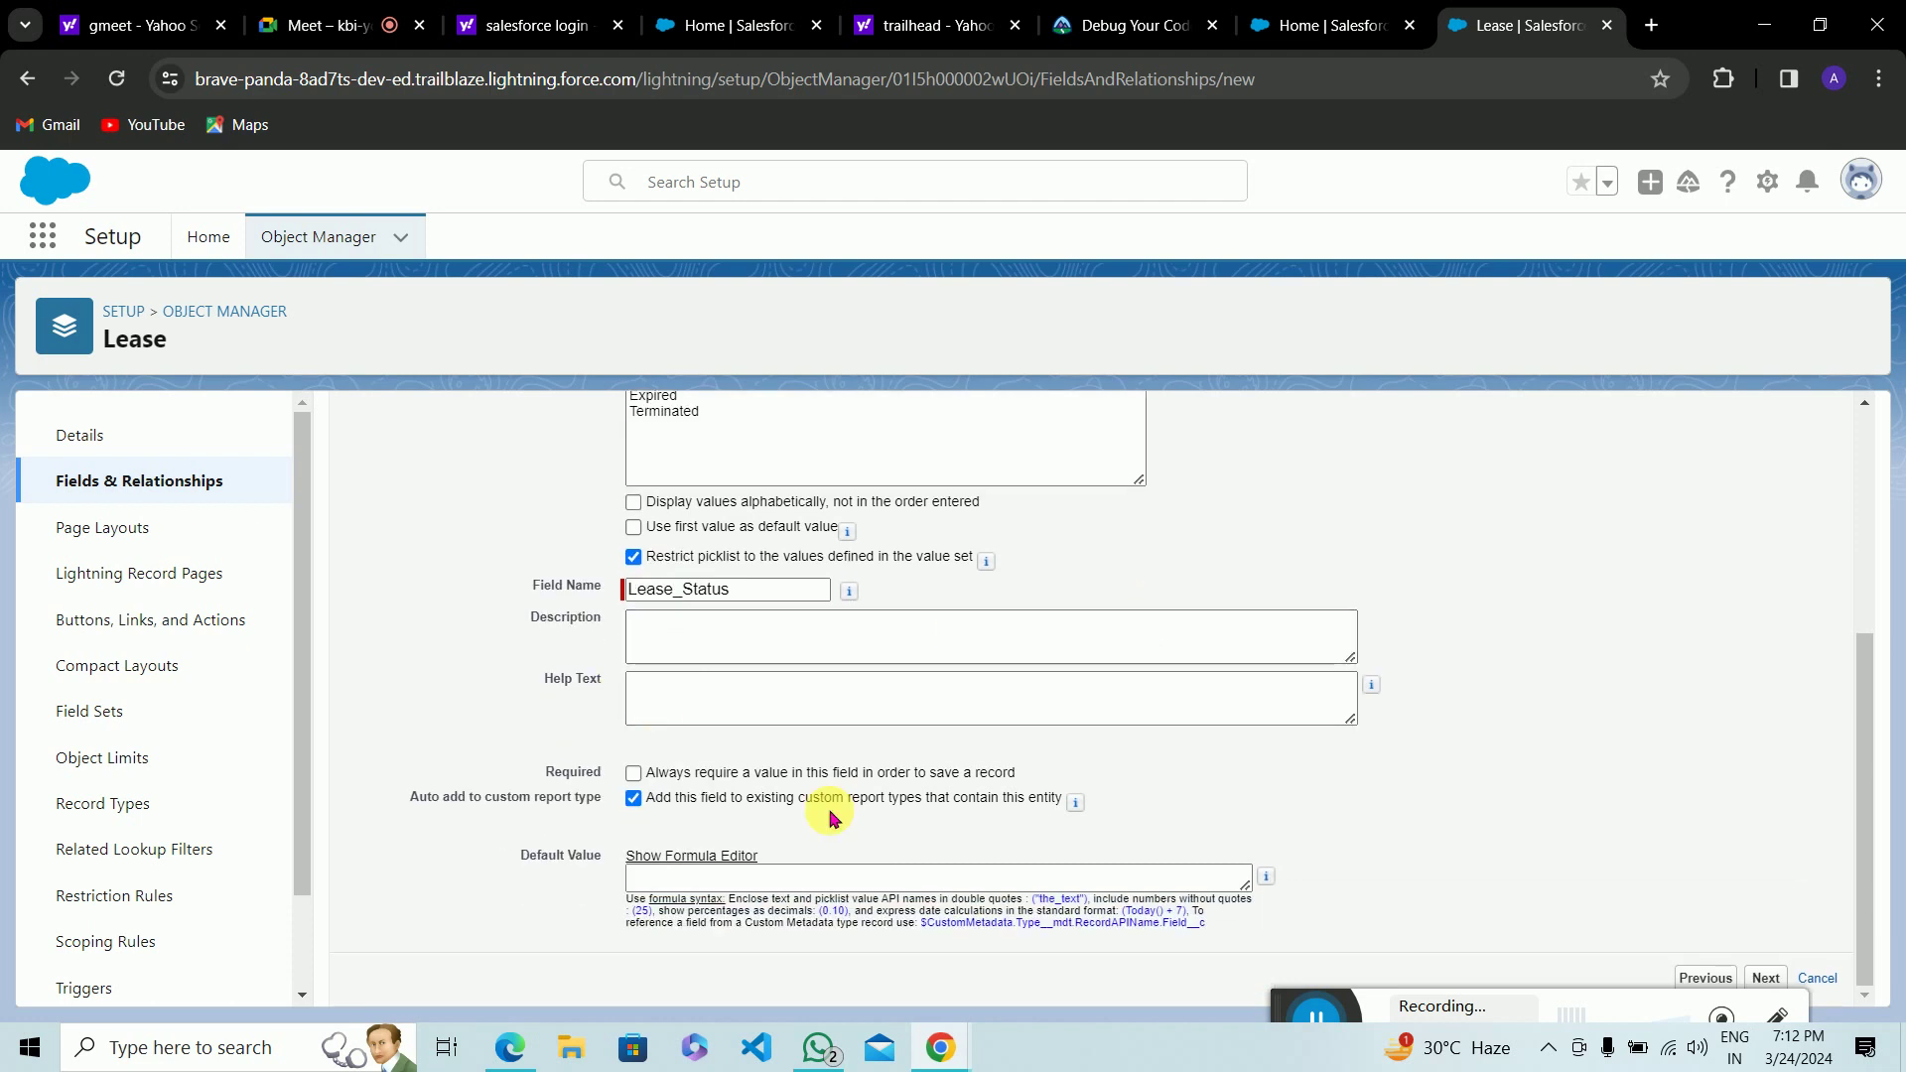
{"action": "left_click", "coordinate": [633, 774]}
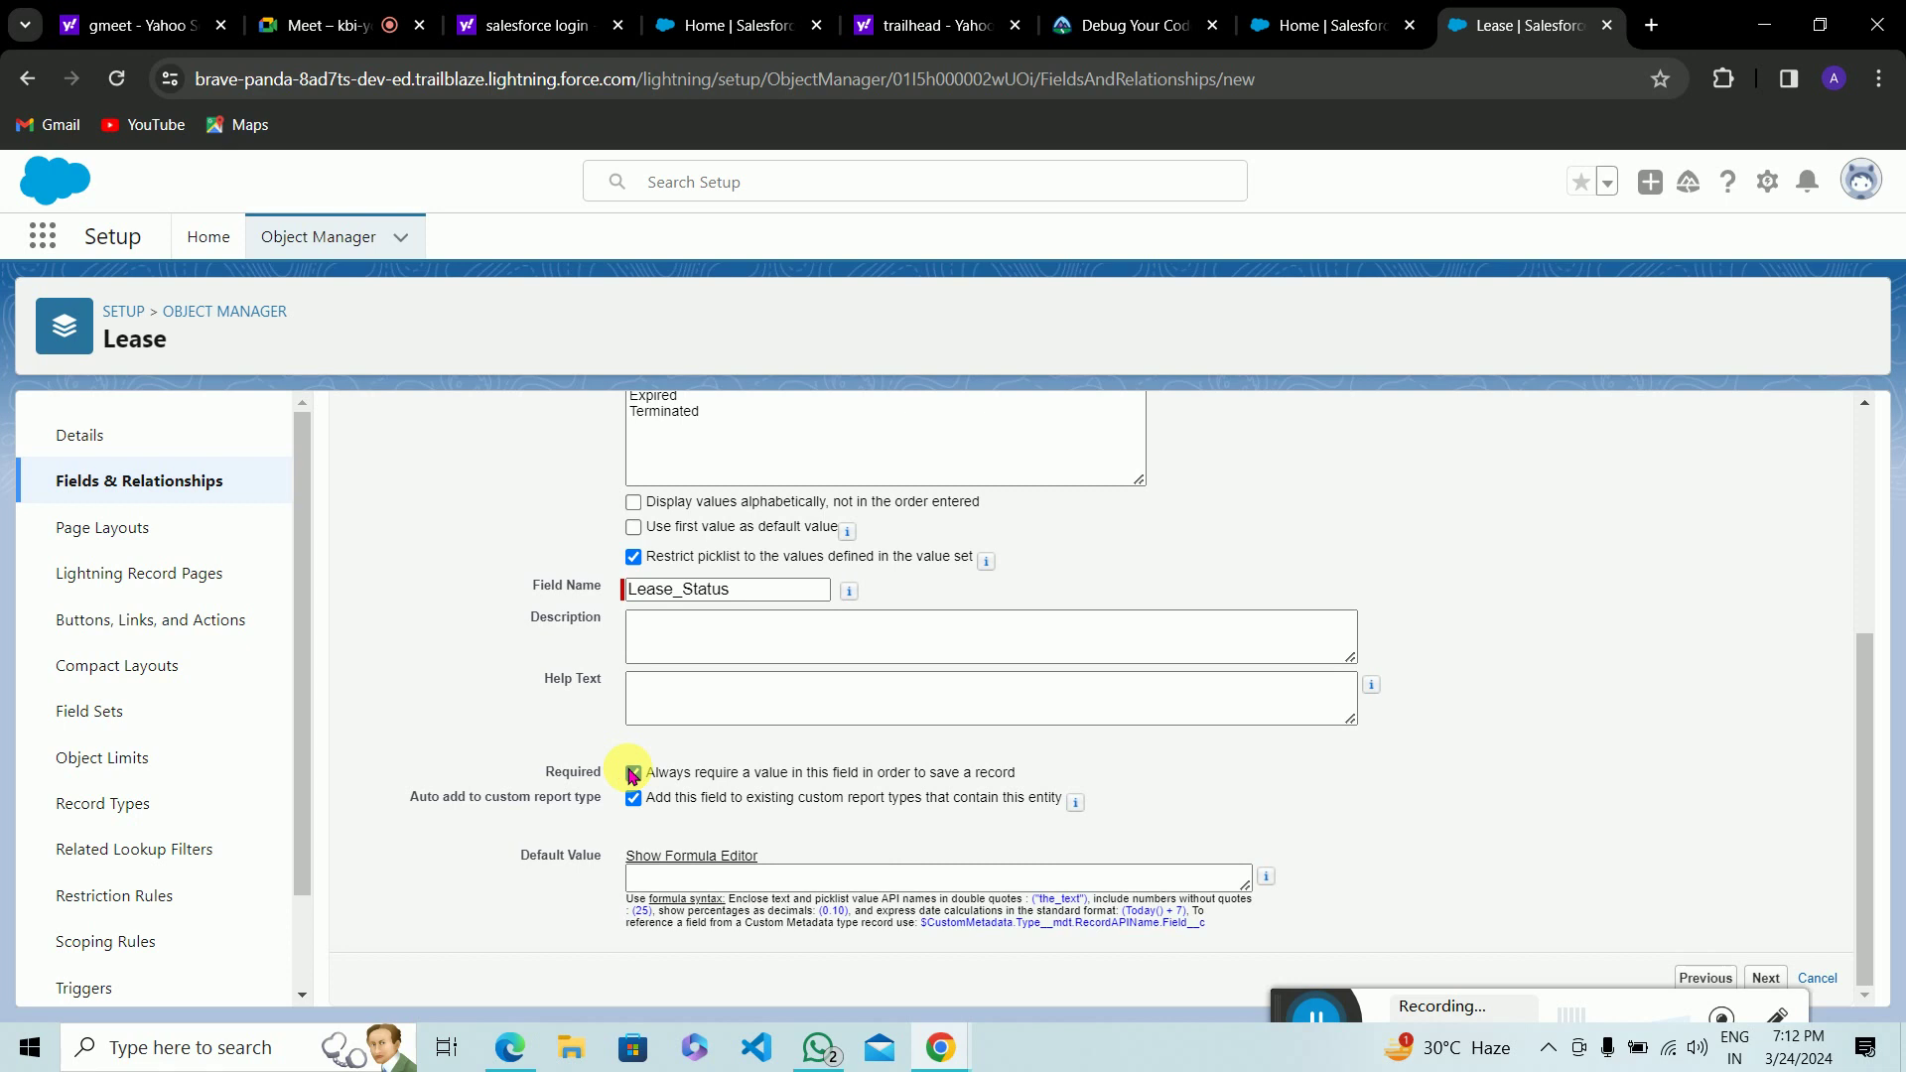
Step: Save the Lease Status field on the Lease Layout with the default field-level security and start another new custom field
{"action": "left_click", "coordinate": [1782, 979]}
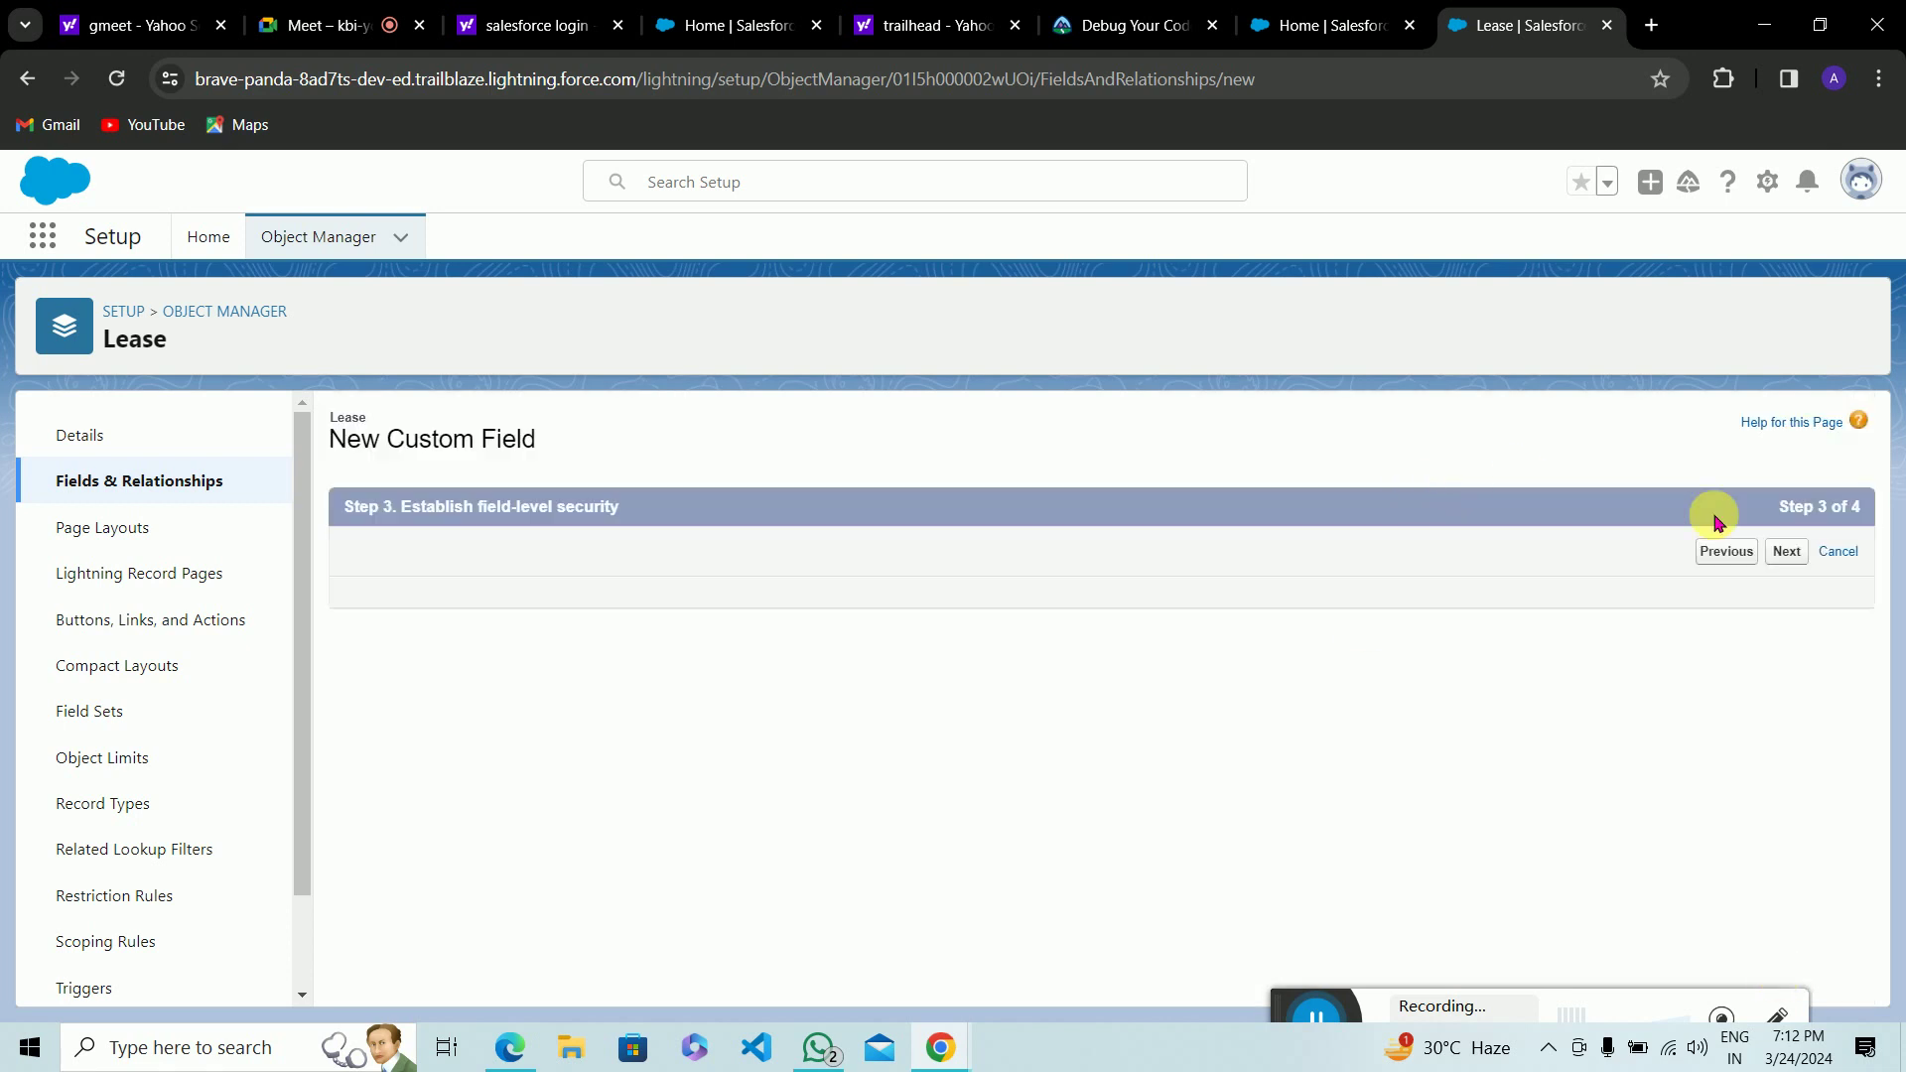
{"action": "left_click", "coordinate": [1763, 554]}
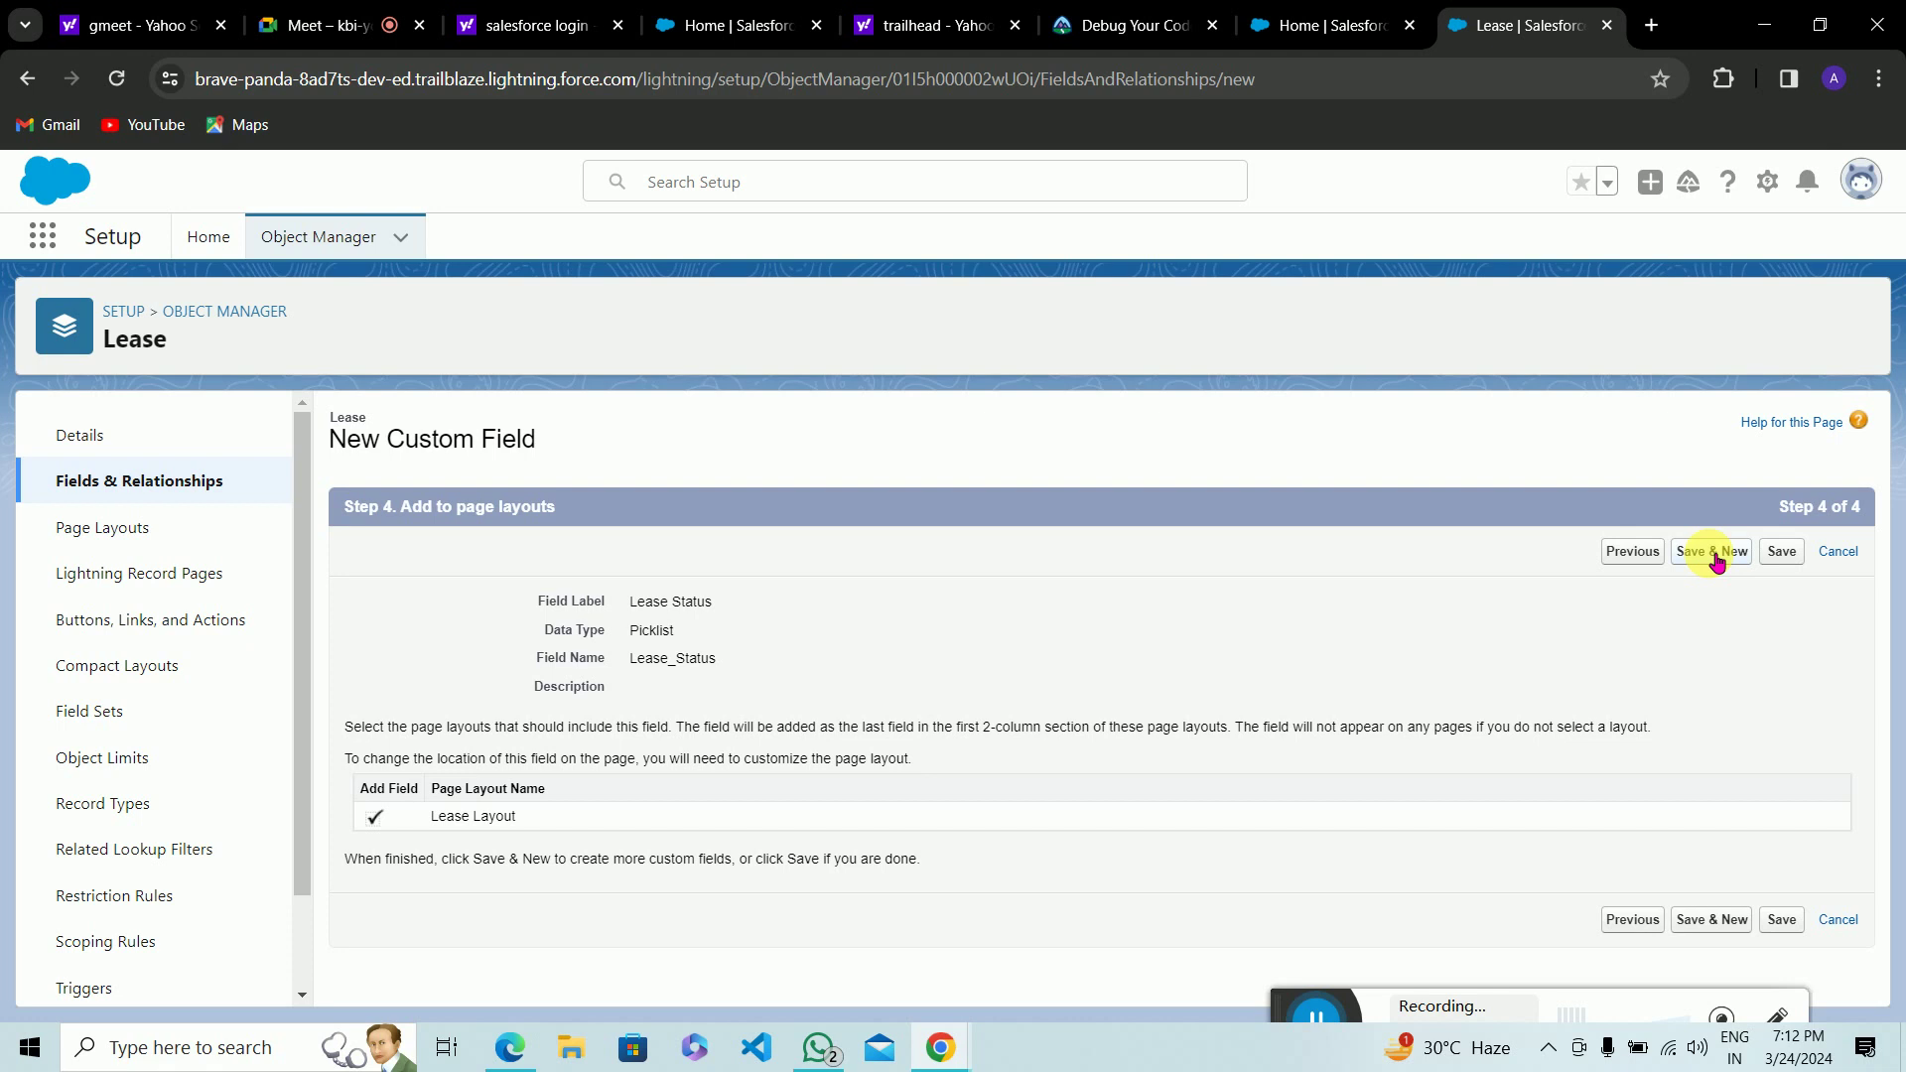
{"action": "left_click", "coordinate": [1717, 562]}
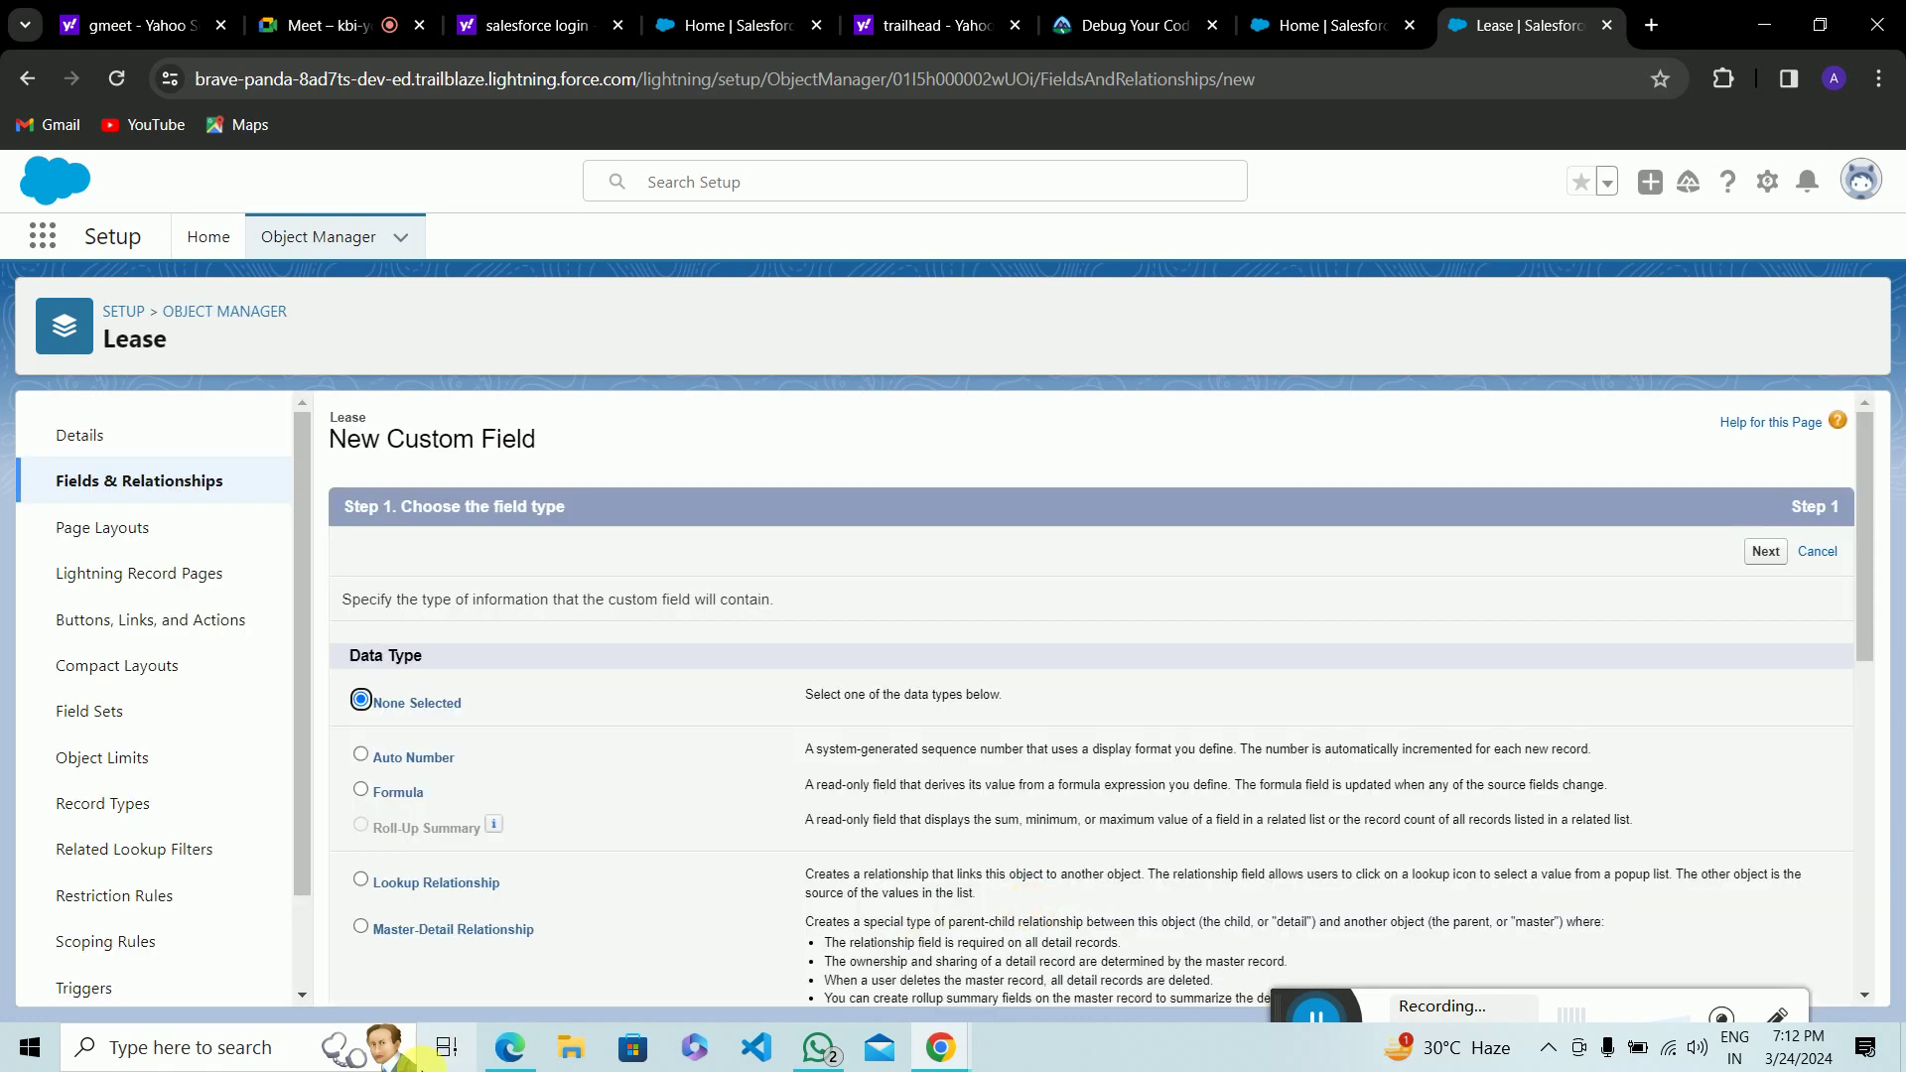
Step: Switch to the PDF in Edge and check the Lease Agreement Document entry and its data type
{"action": "left_click", "coordinate": [509, 1047]}
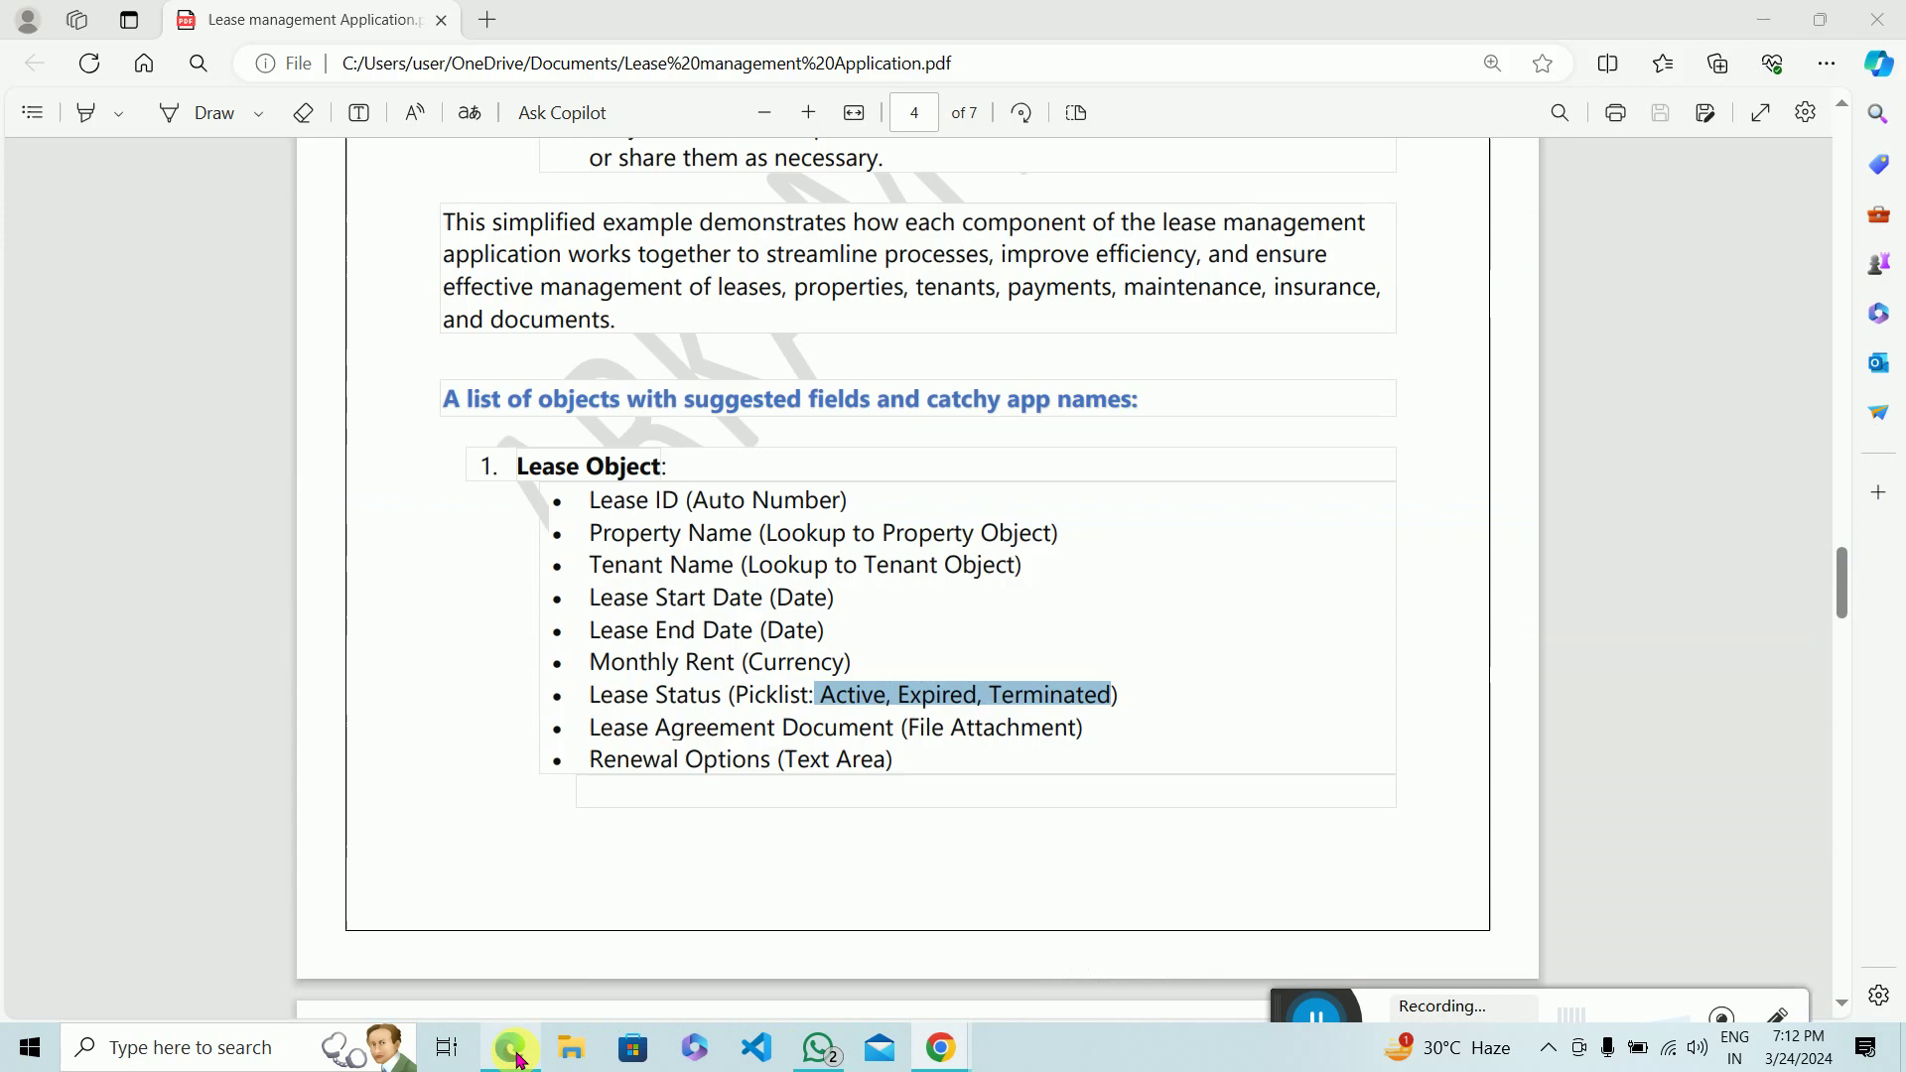
{"action": "left_click", "coordinate": [687, 850]}
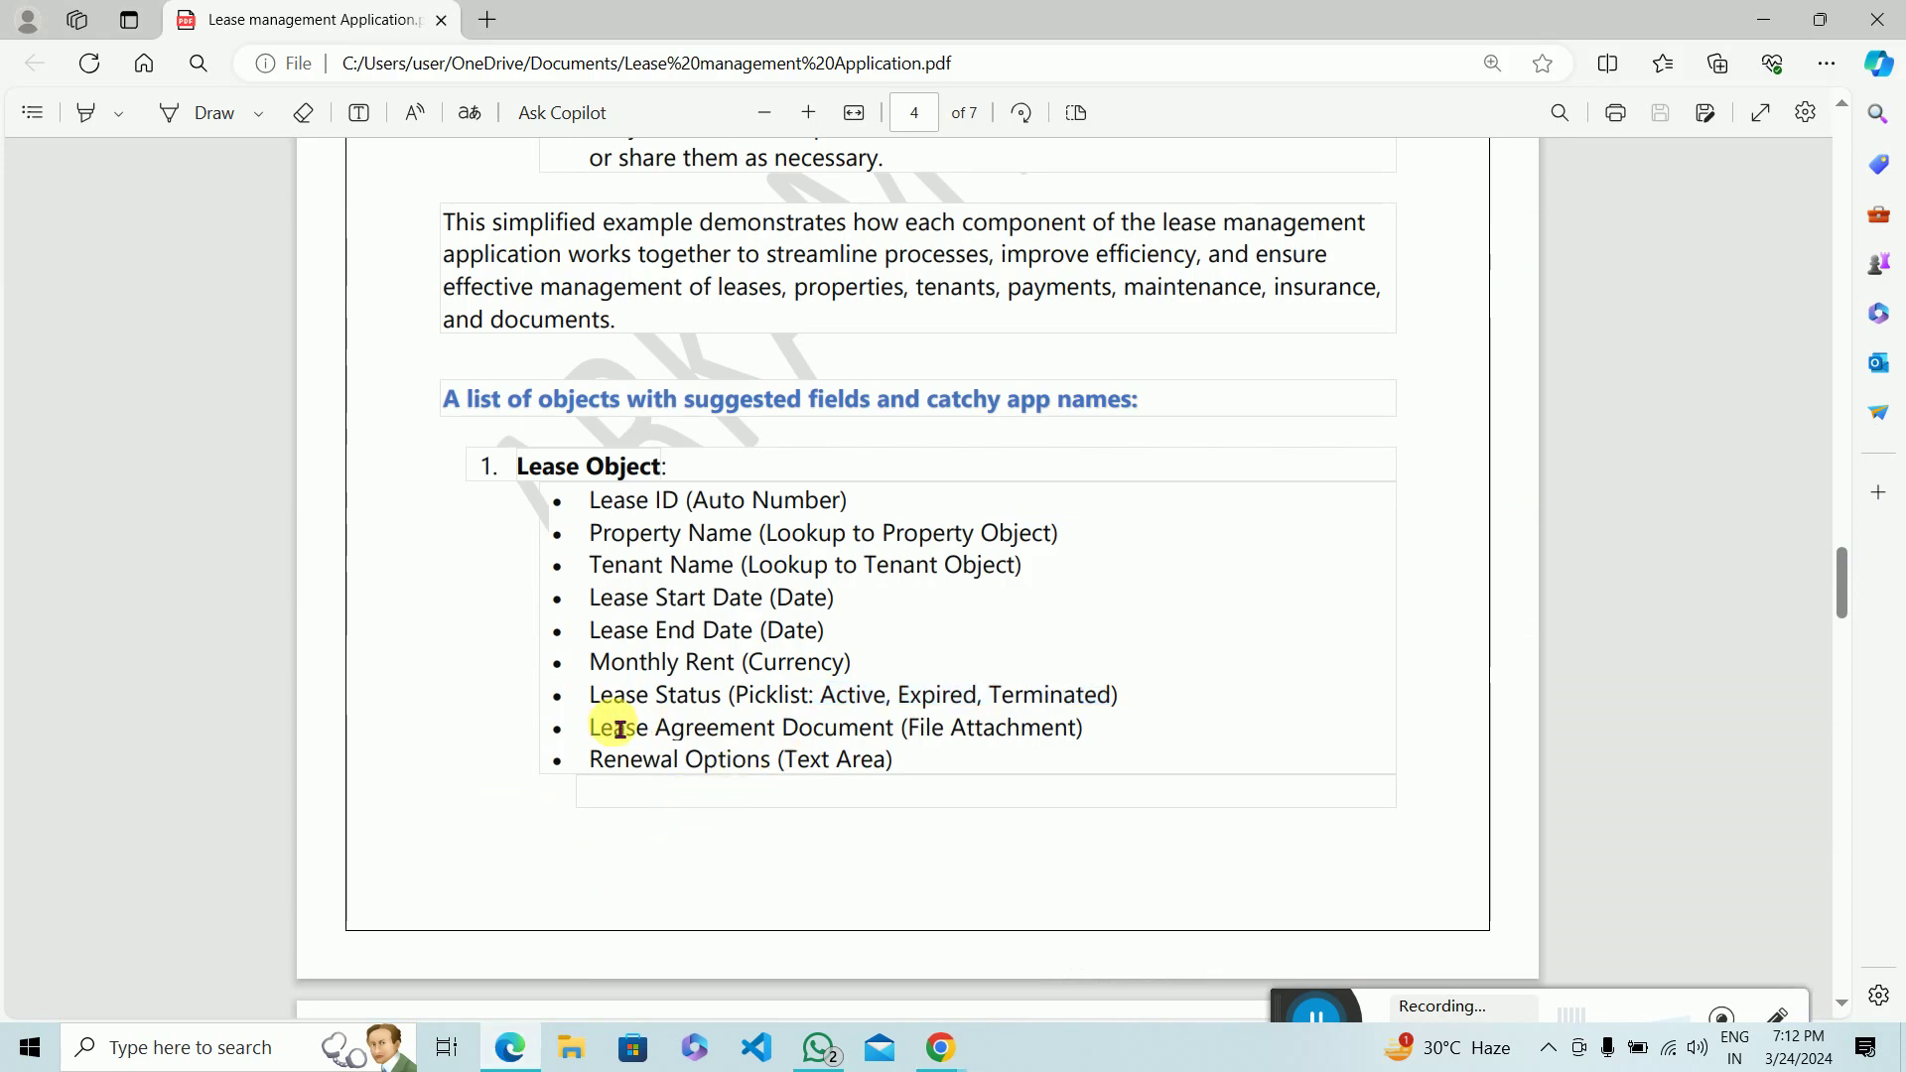
{"action": "left_click_drag", "start_coordinate": [610, 742], "coordinate": [908, 746]}
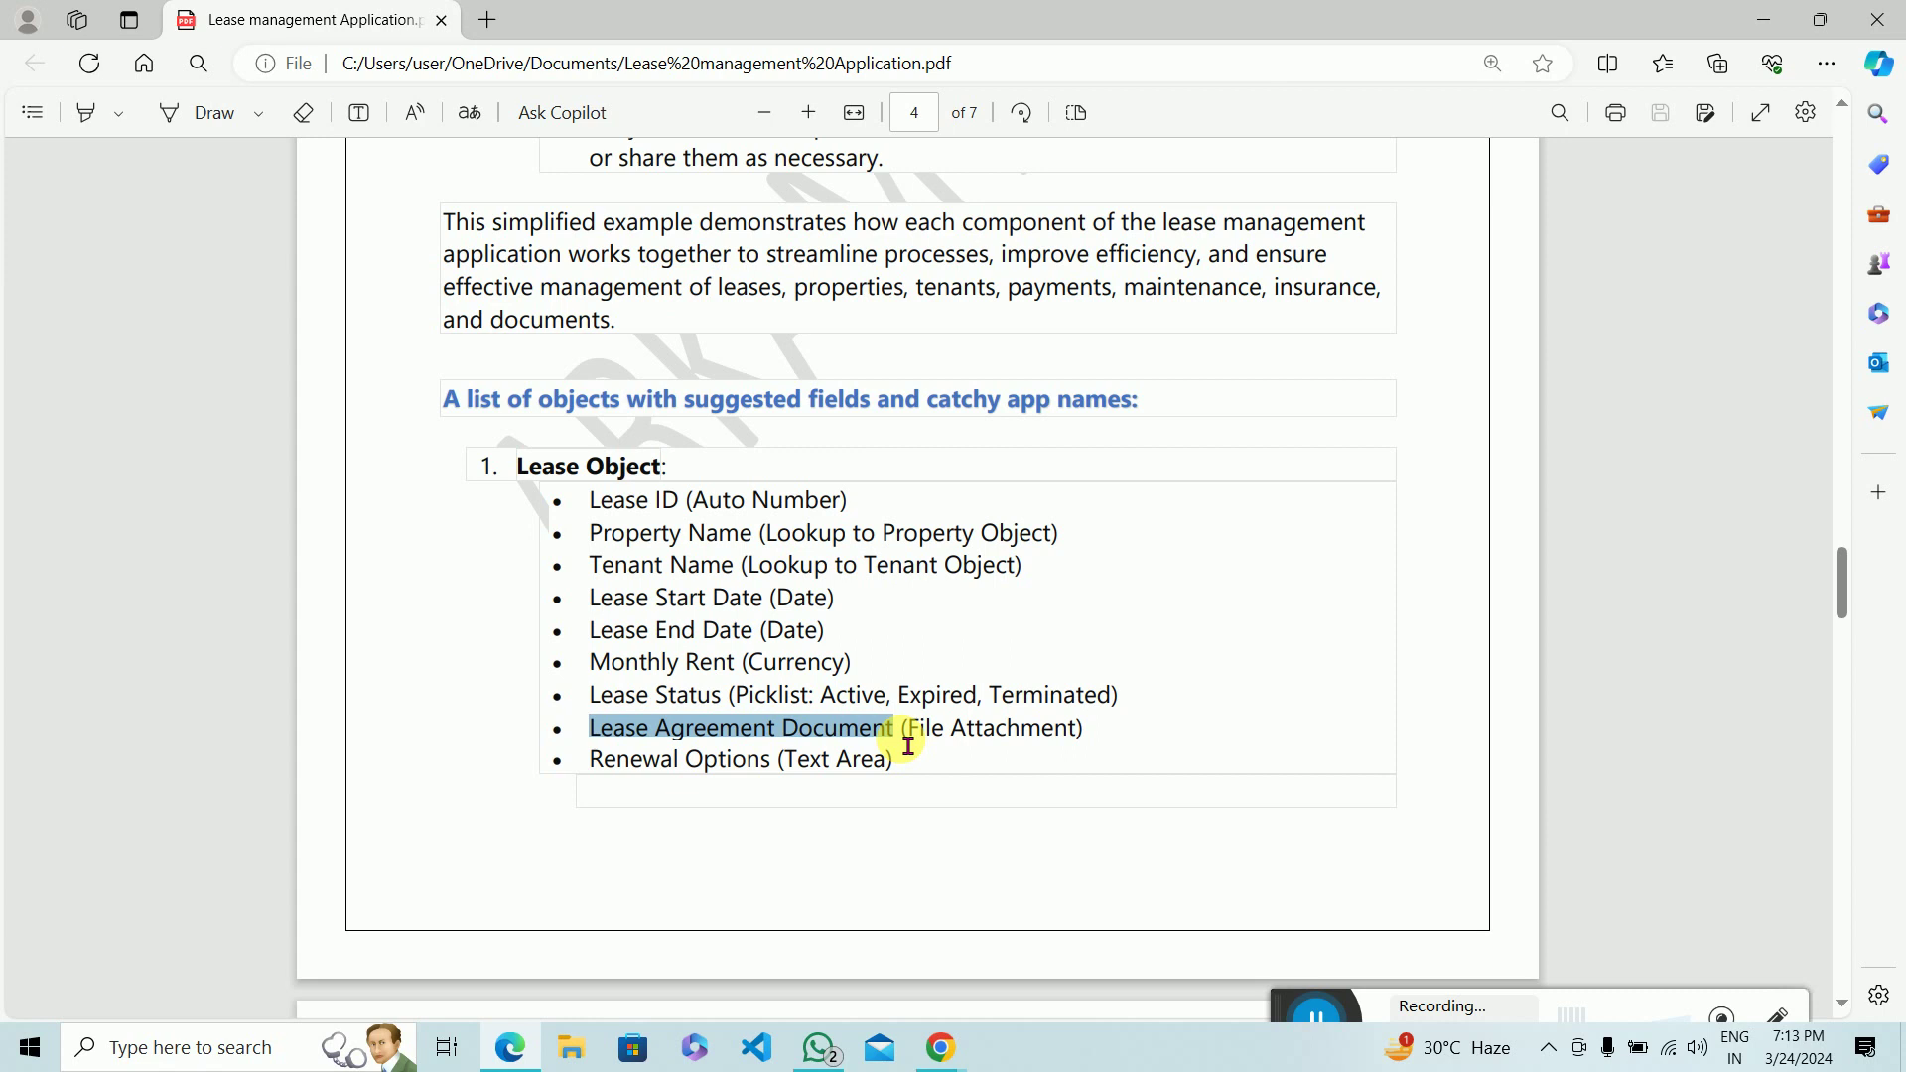
{"action": "left_click", "coordinate": [909, 747]}
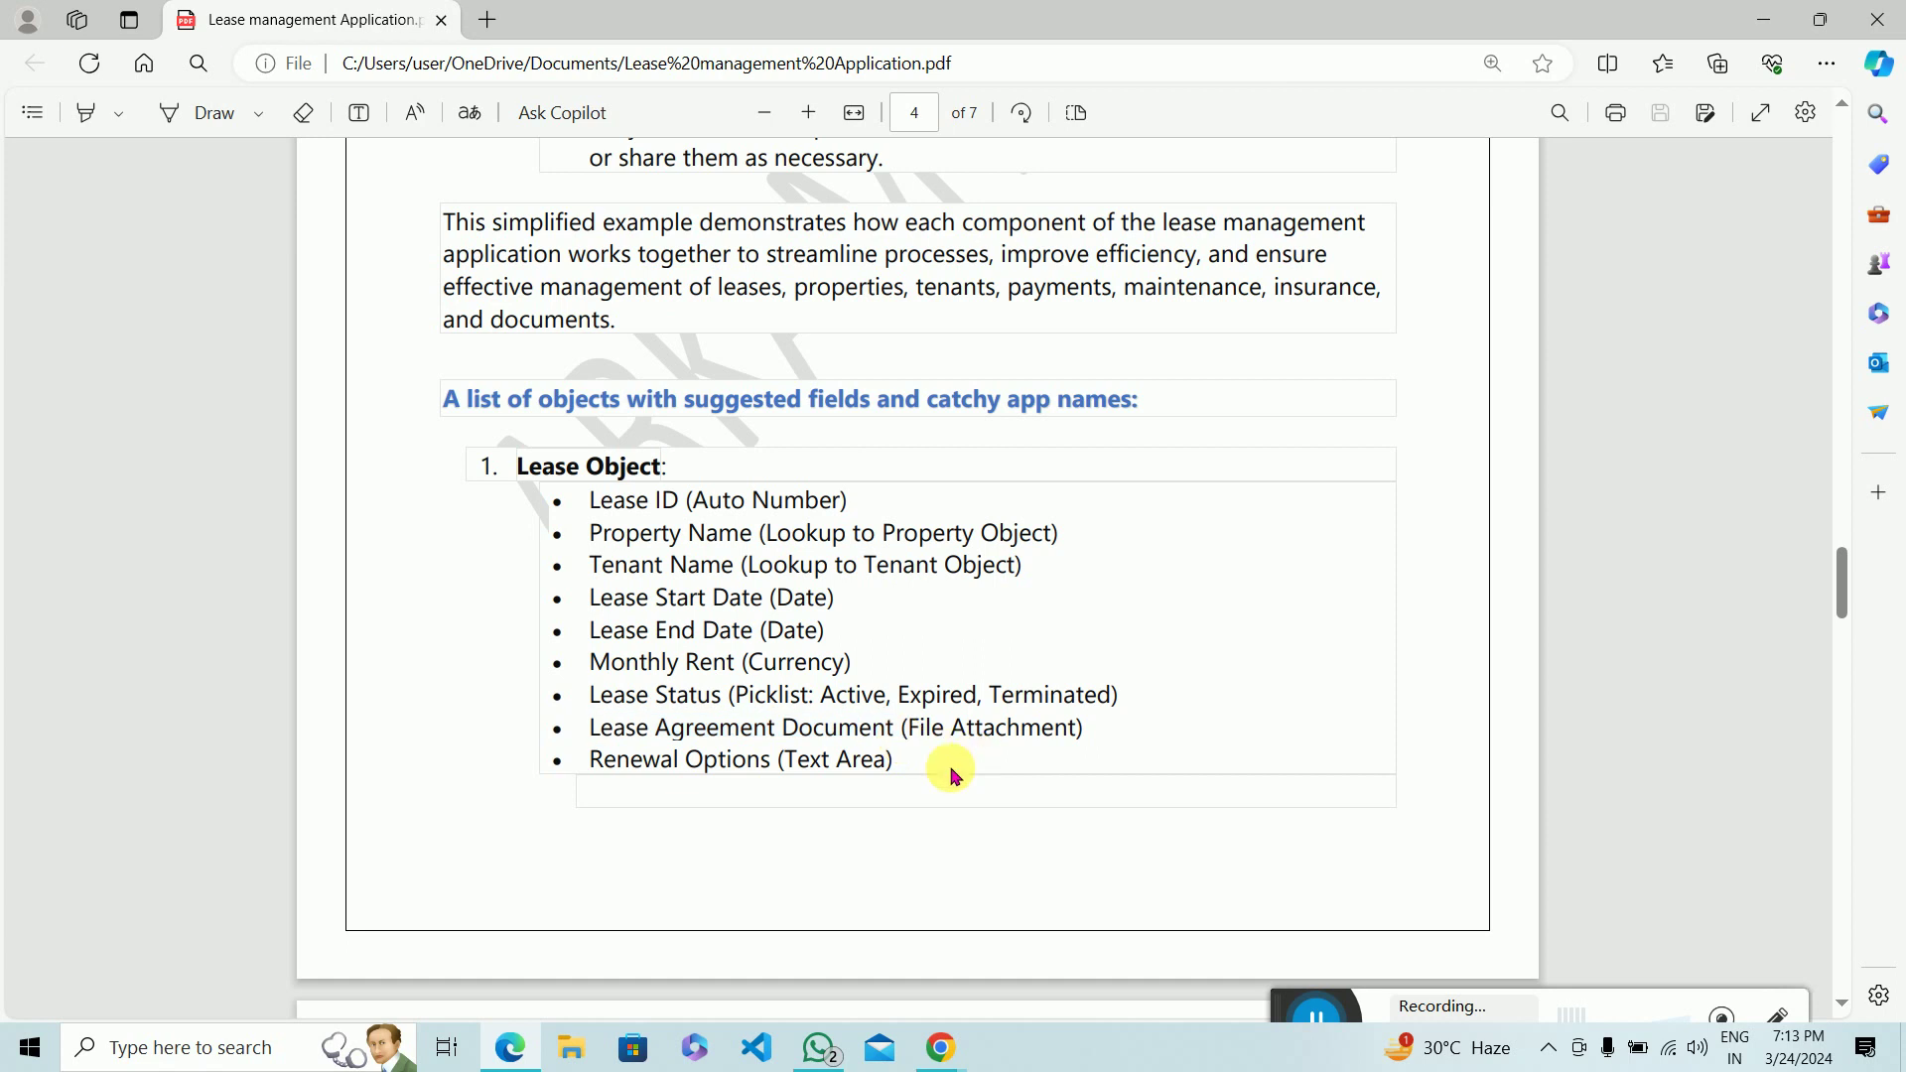
Step: Return to Salesforce in Chrome and look through the custom field data types for a file attachment type
{"action": "mouse_move", "coordinate": [941, 1047]}
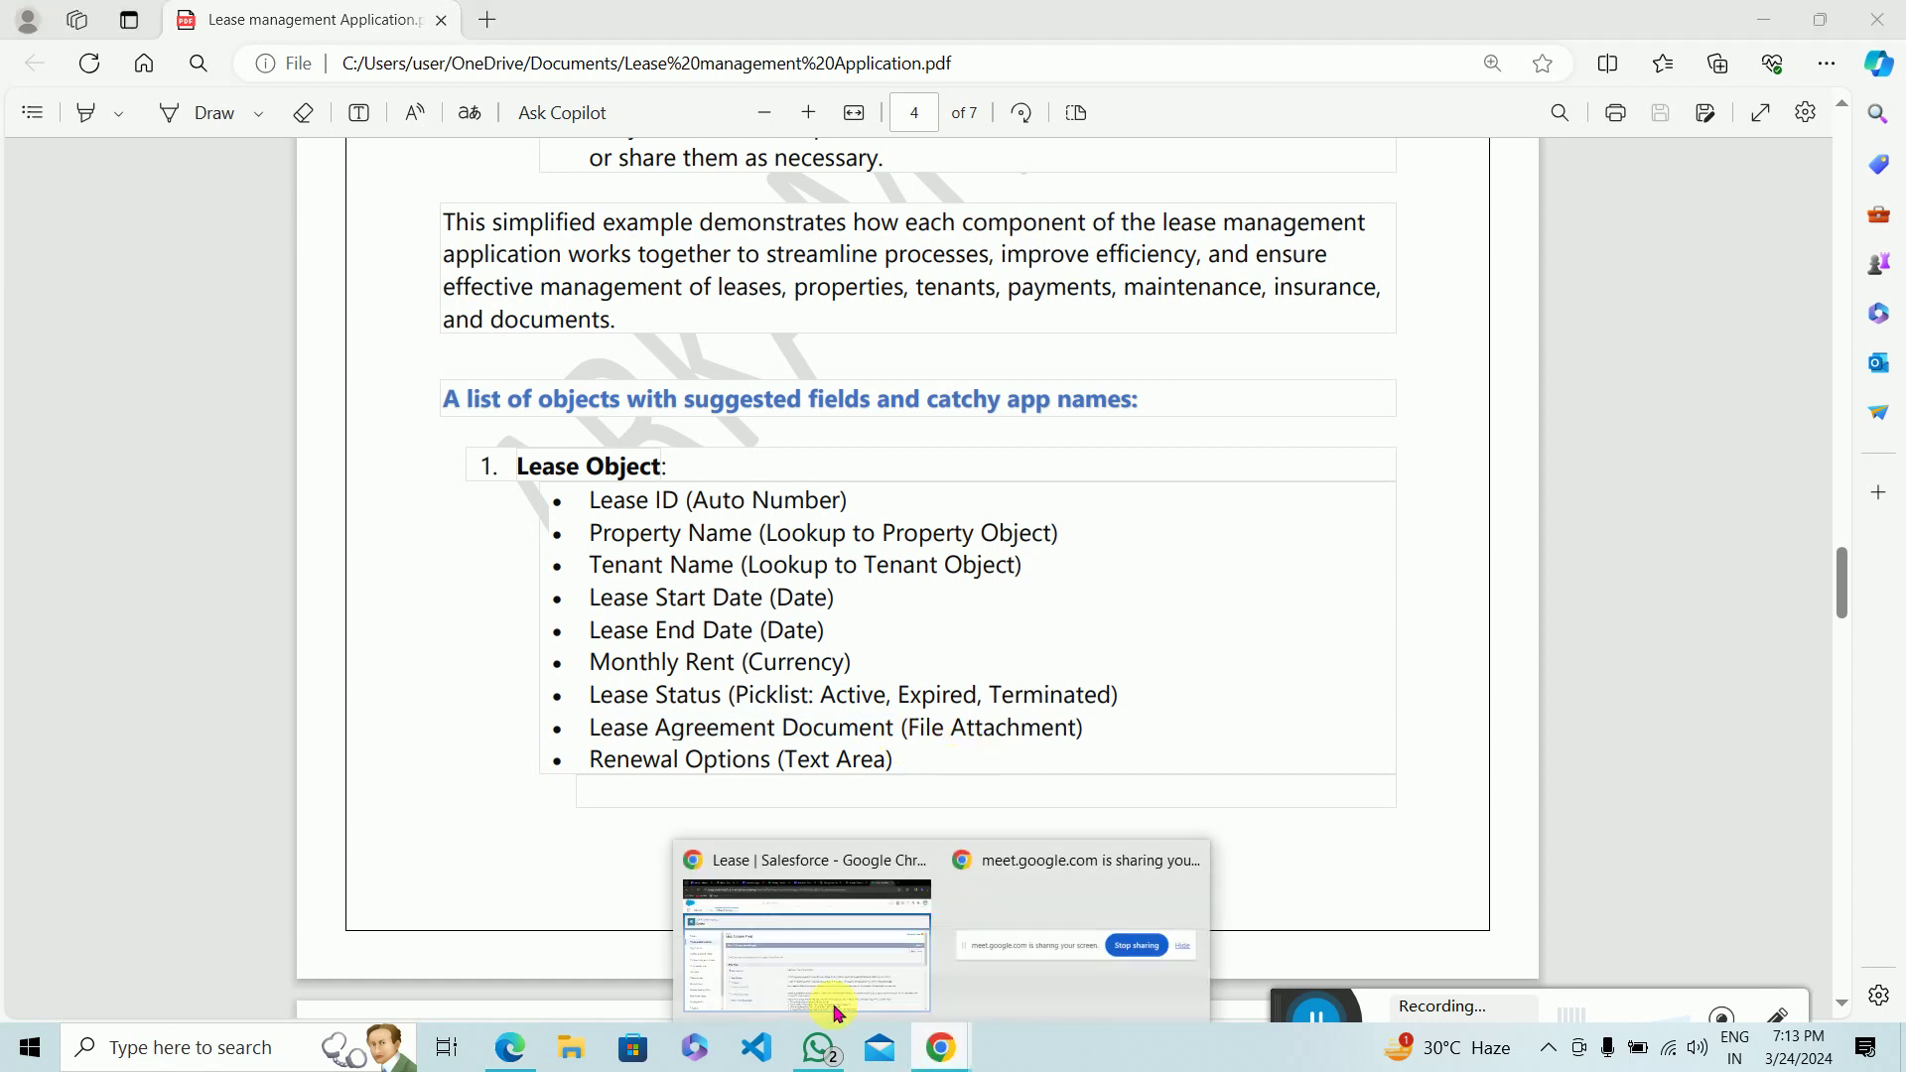
{"action": "left_click", "coordinate": [784, 983]}
{"action": "scroll", "coordinate": [763, 922], "scroll_direction": "down", "scroll_amount": 5}
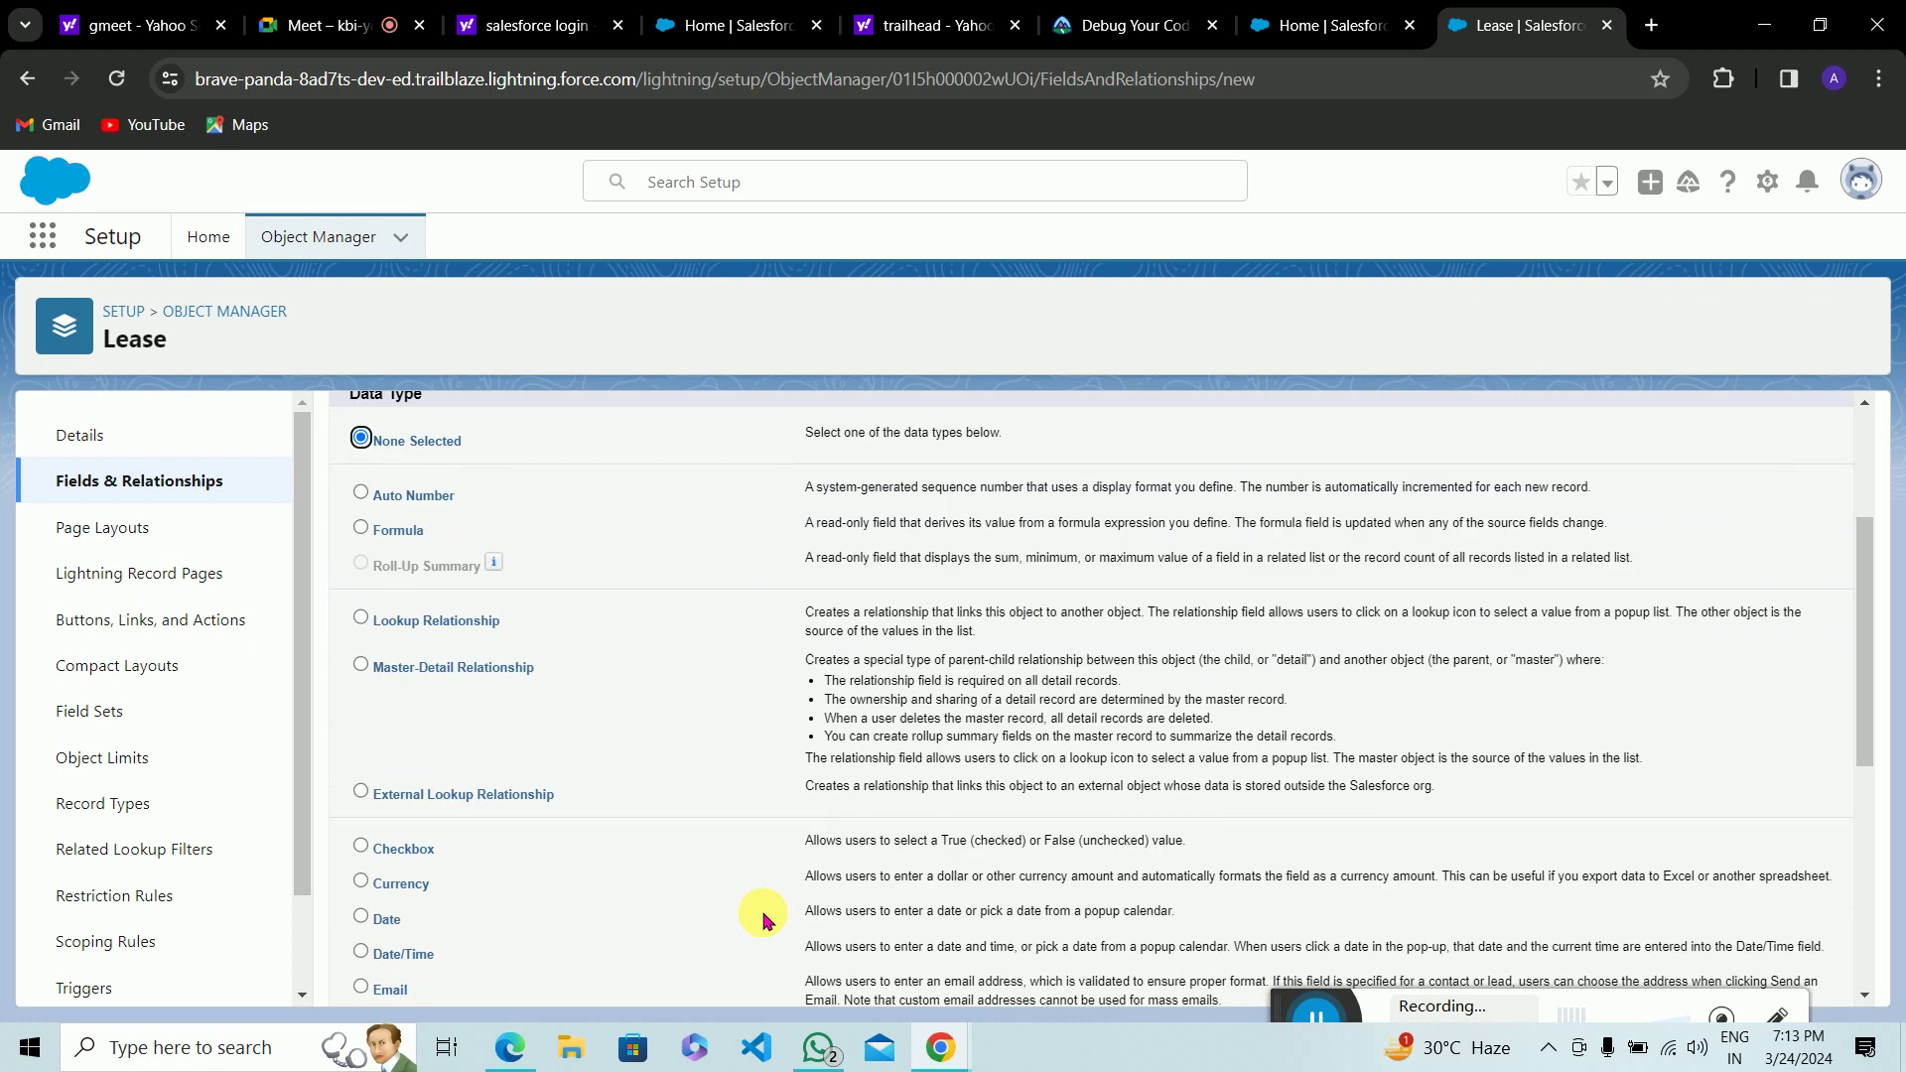
{"action": "scroll", "coordinate": [763, 921], "scroll_direction": "down", "scroll_amount": 3}
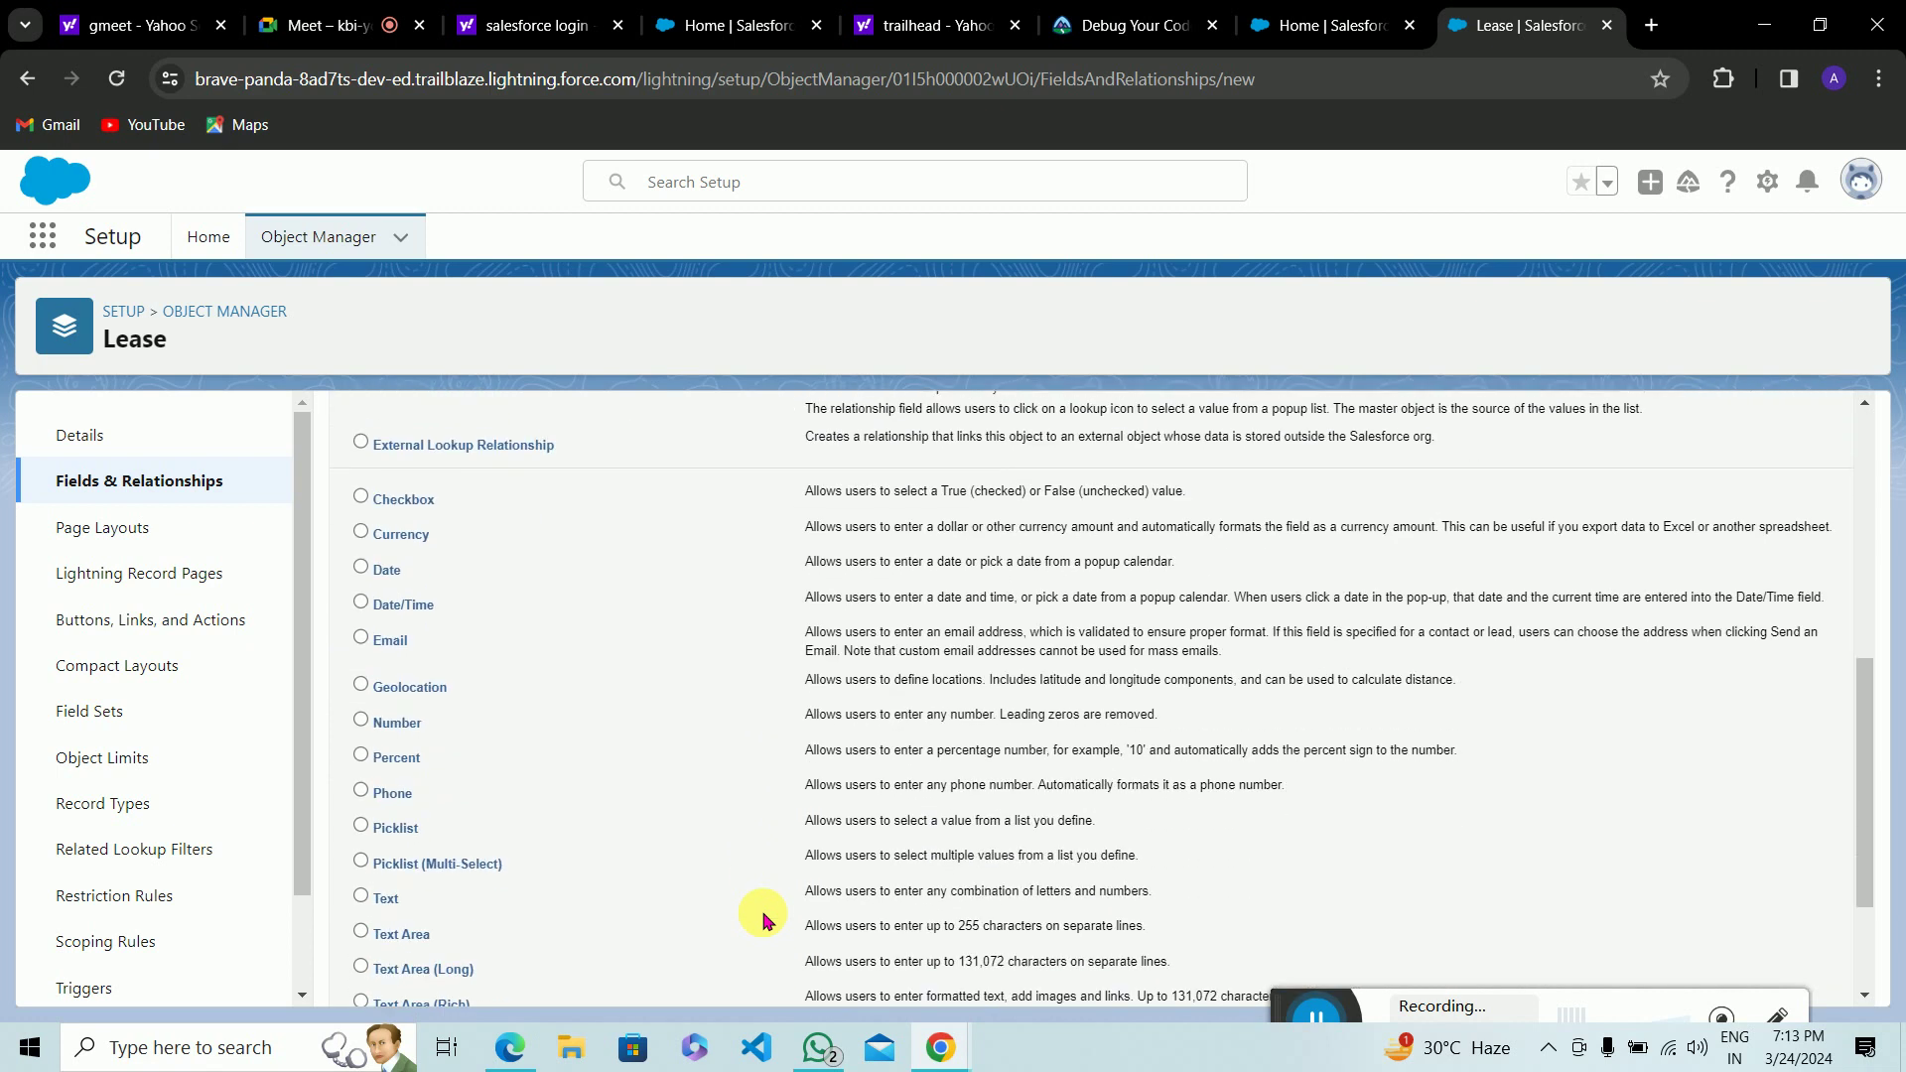
{"action": "scroll", "coordinate": [763, 921], "scroll_direction": "down", "scroll_amount": 1}
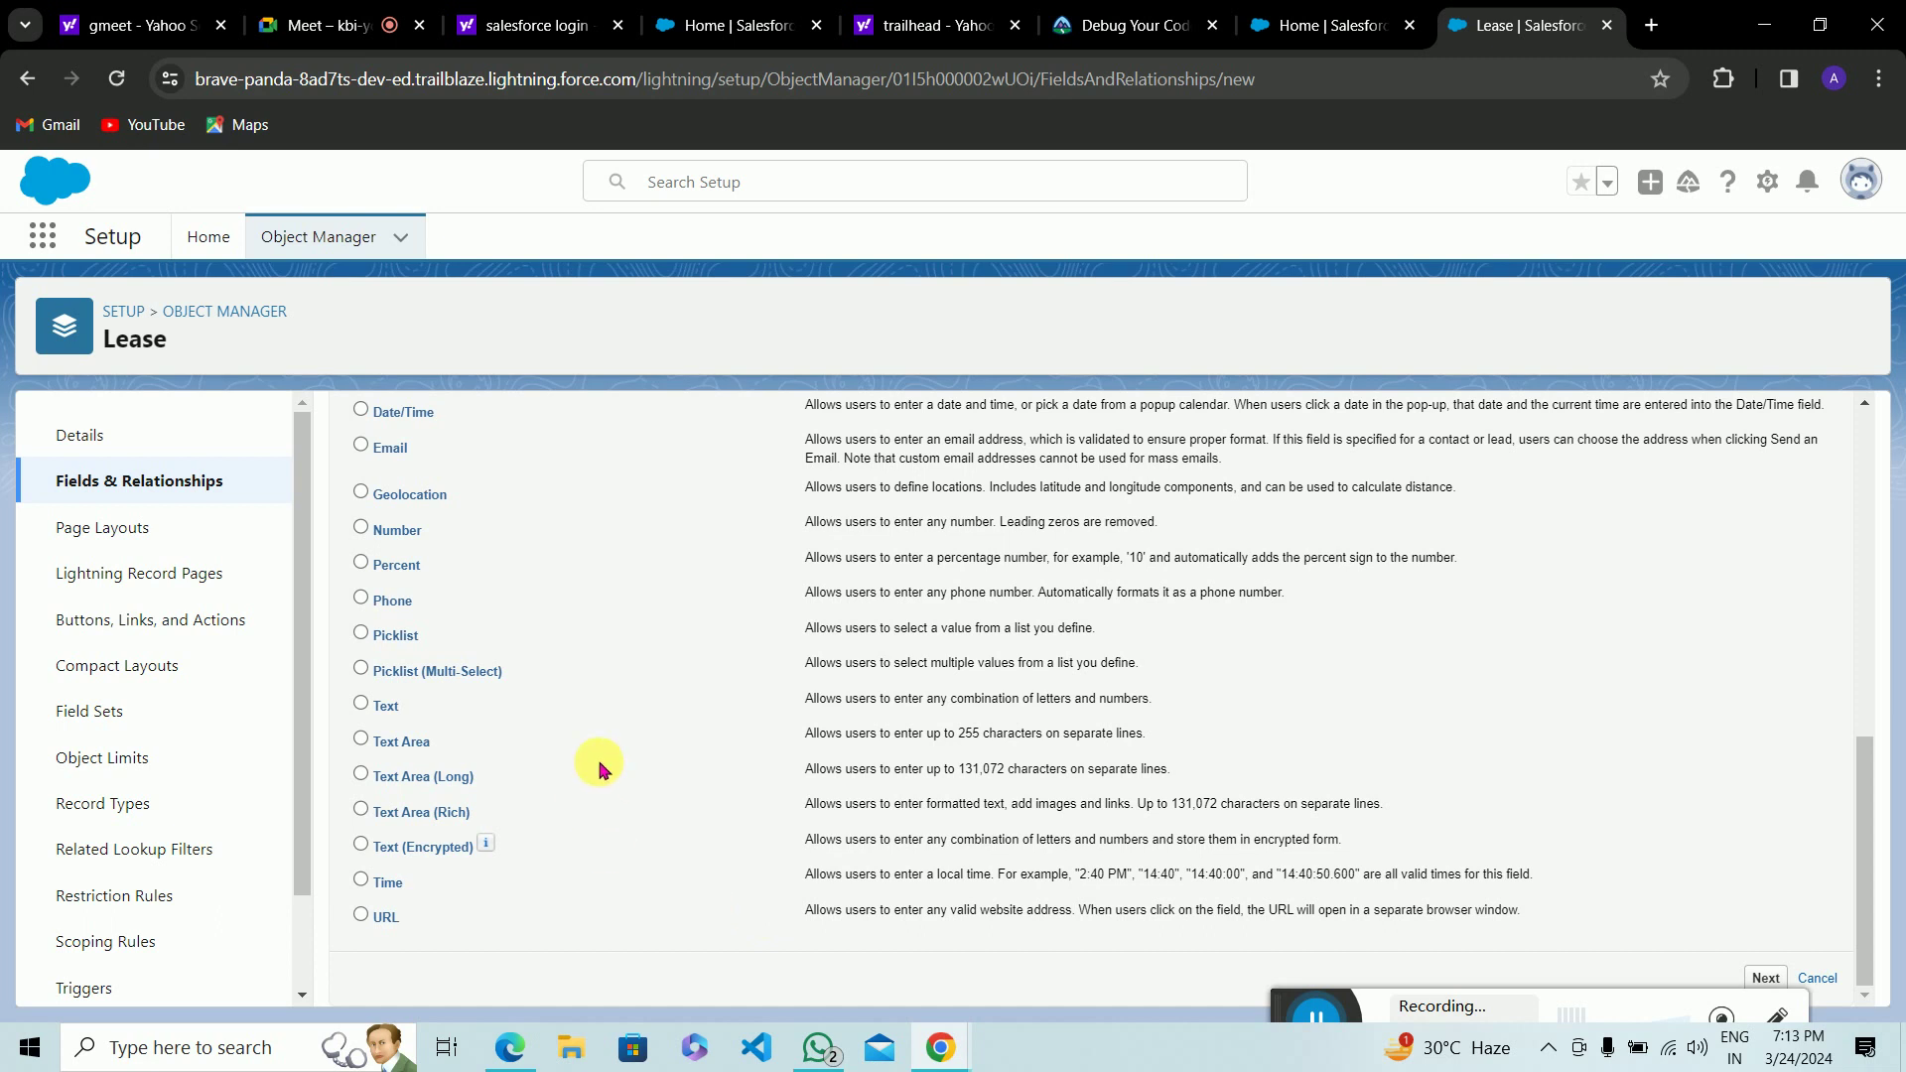
{"action": "scroll", "coordinate": [598, 770], "scroll_direction": "up", "scroll_amount": 4}
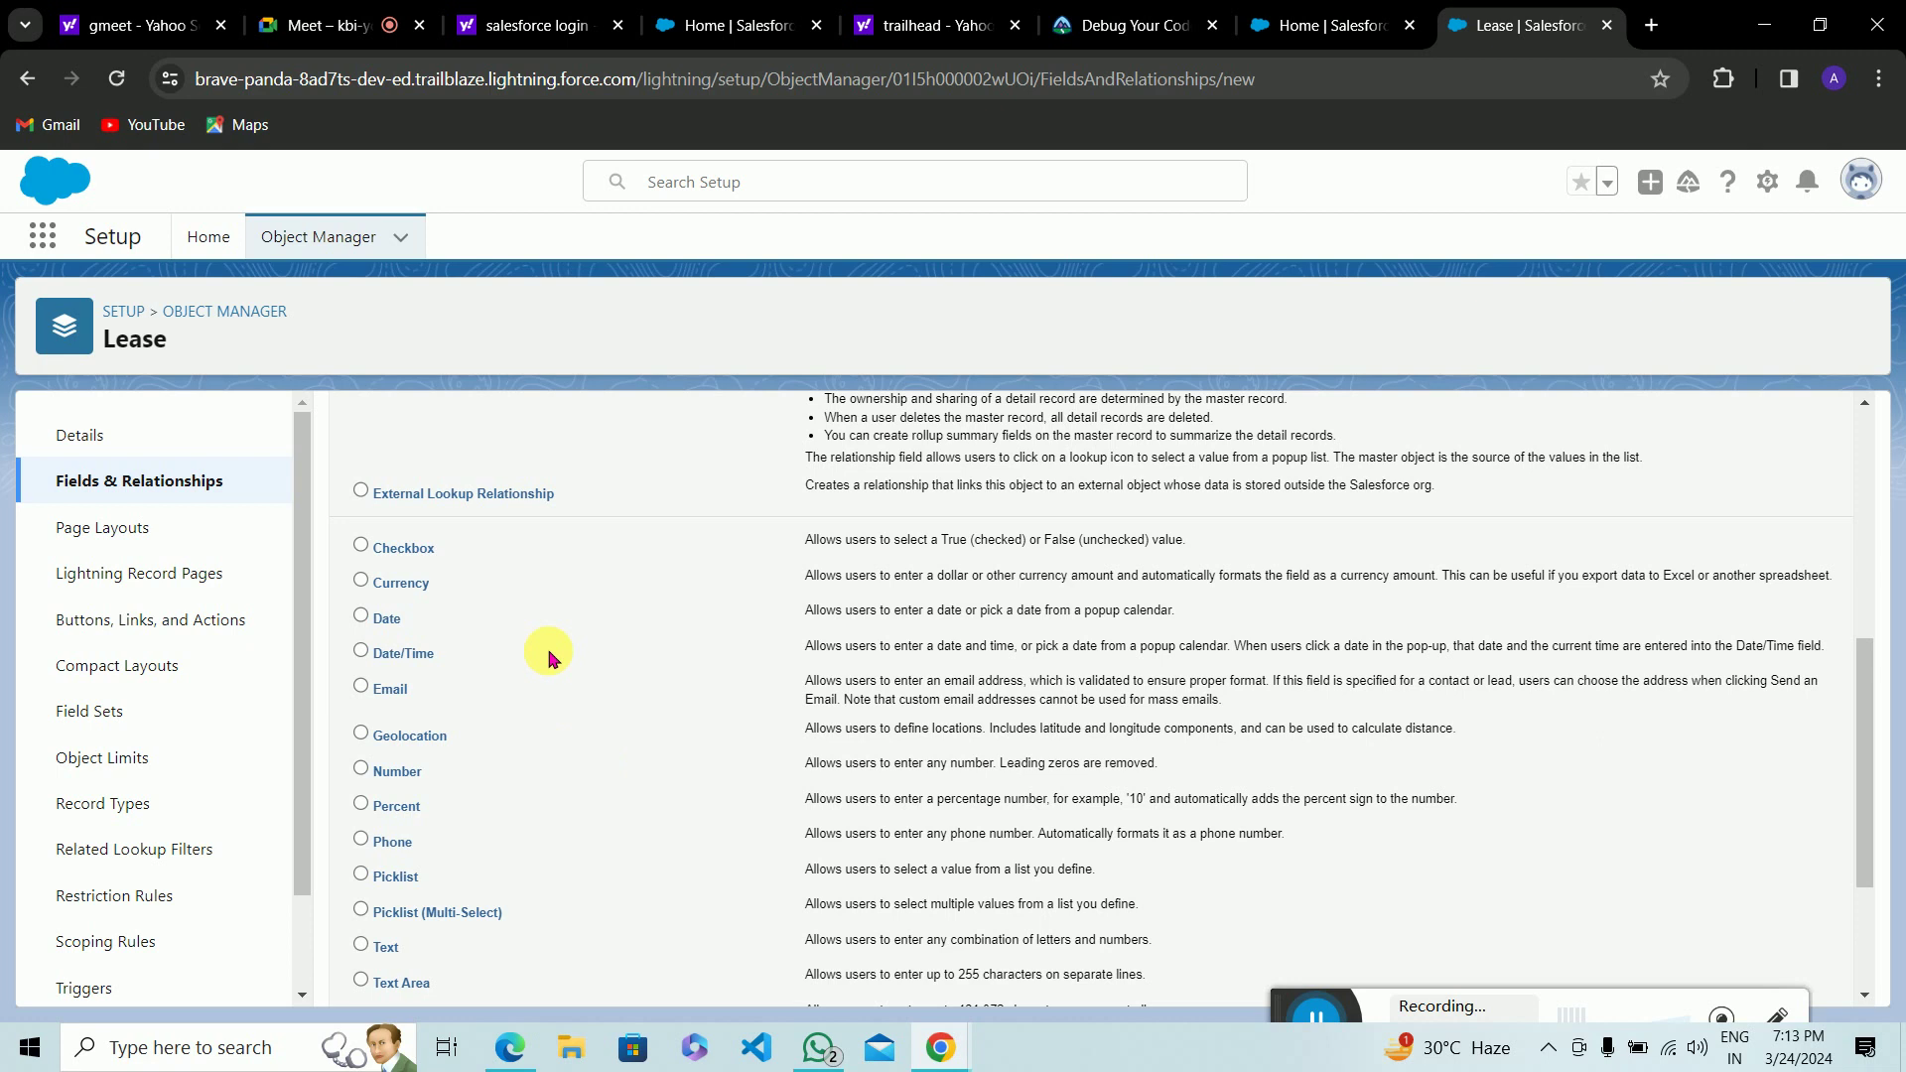
{"action": "scroll", "coordinate": [549, 658], "scroll_direction": "up", "scroll_amount": 4}
{"action": "scroll", "coordinate": [549, 658], "scroll_direction": "down", "scroll_amount": 2}
{"action": "scroll", "coordinate": [549, 658], "scroll_direction": "down", "scroll_amount": 4}
{"action": "scroll", "coordinate": [549, 658], "scroll_direction": "down", "scroll_amount": 2}
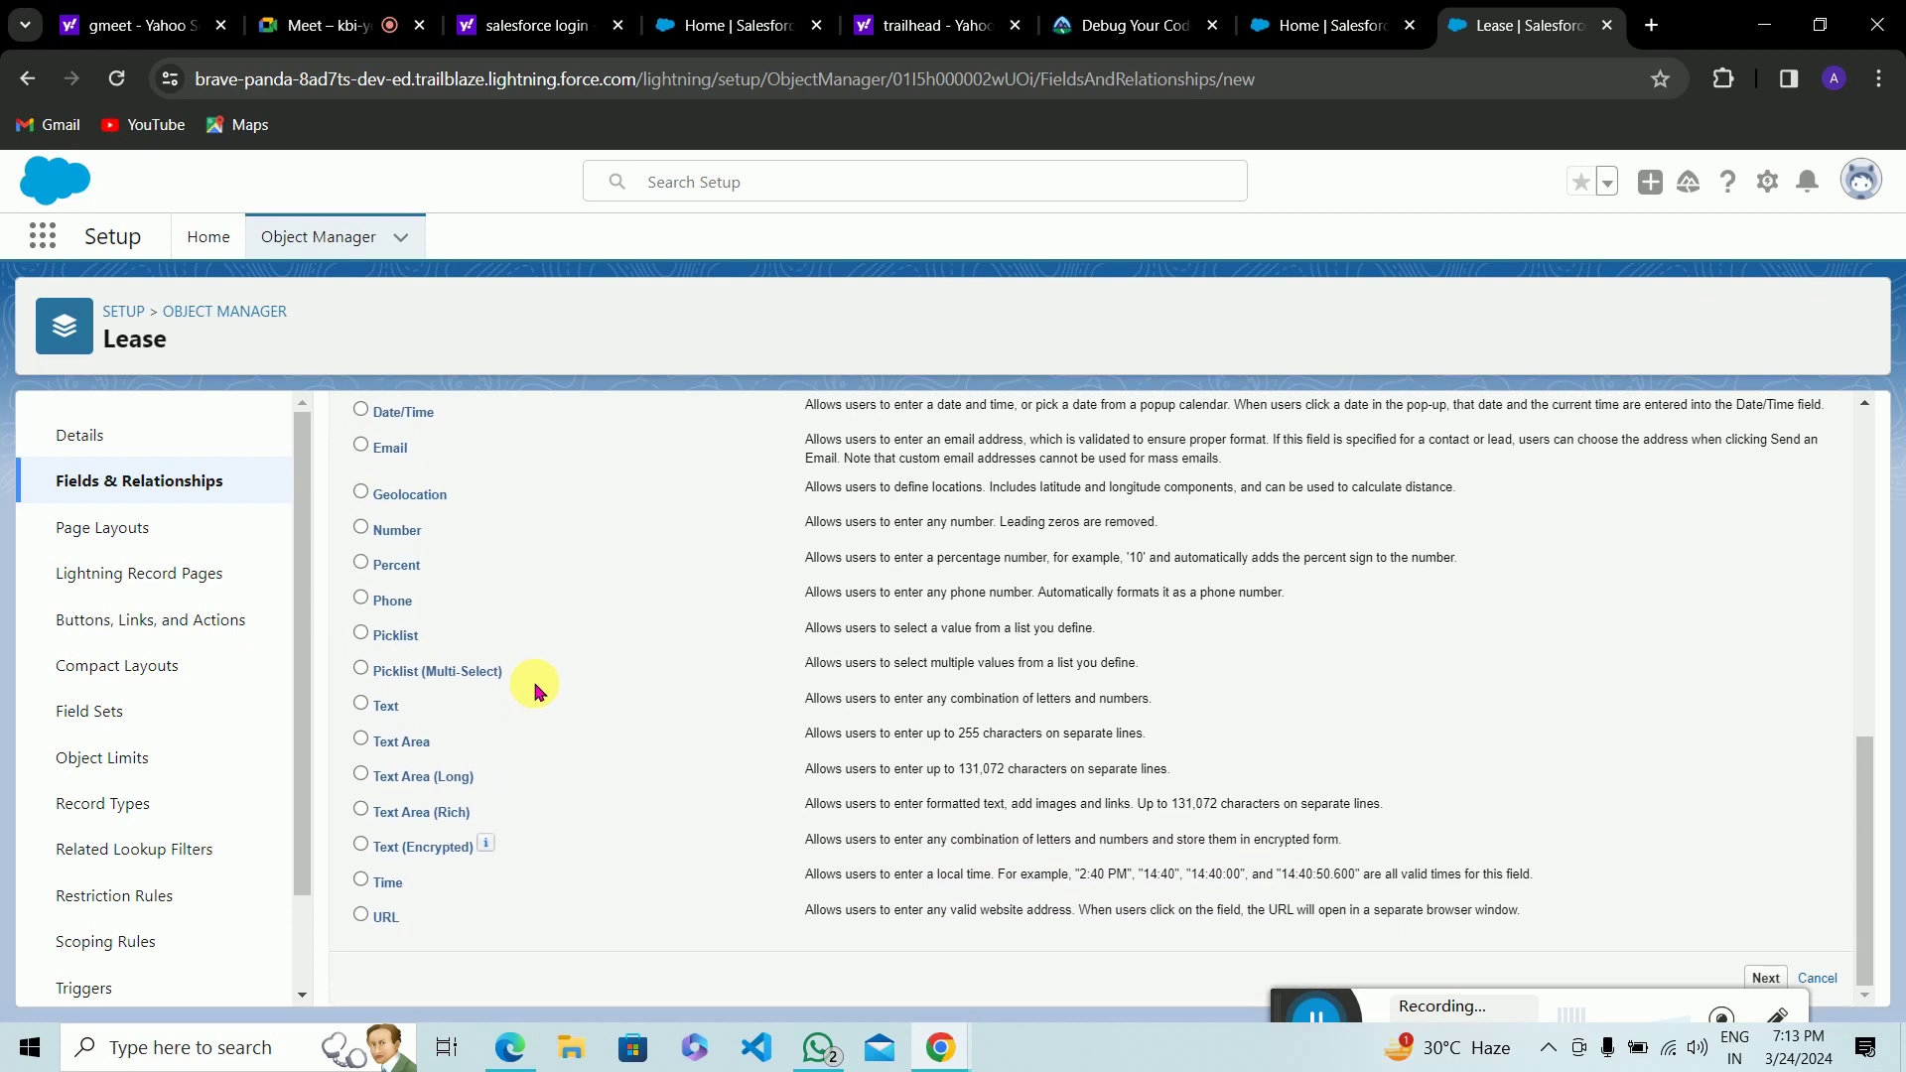
{"action": "scroll", "coordinate": [535, 690], "scroll_direction": "up", "scroll_amount": 1}
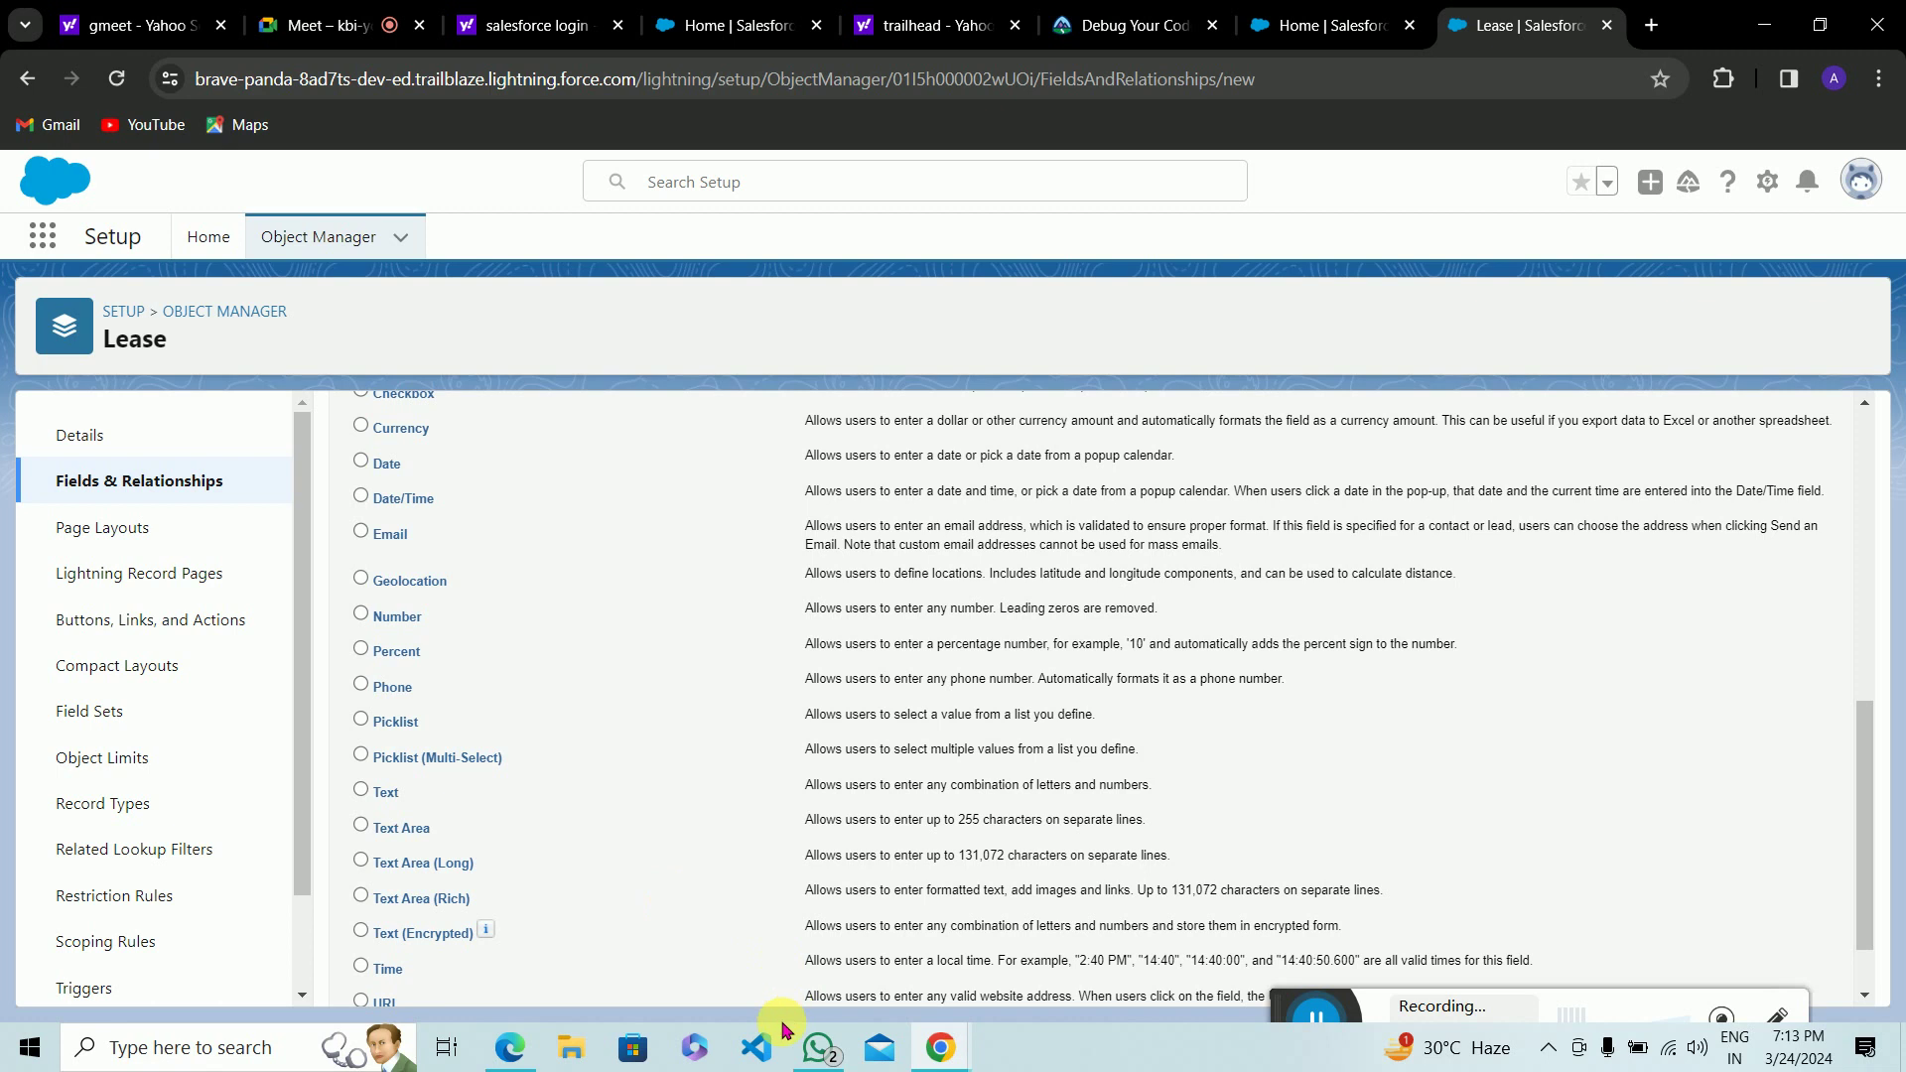
Step: Recheck the Lease Object field list in the Edge PDF and go through Salesforce's data types in Chrome again for a match
{"action": "left_click", "coordinate": [529, 1047]}
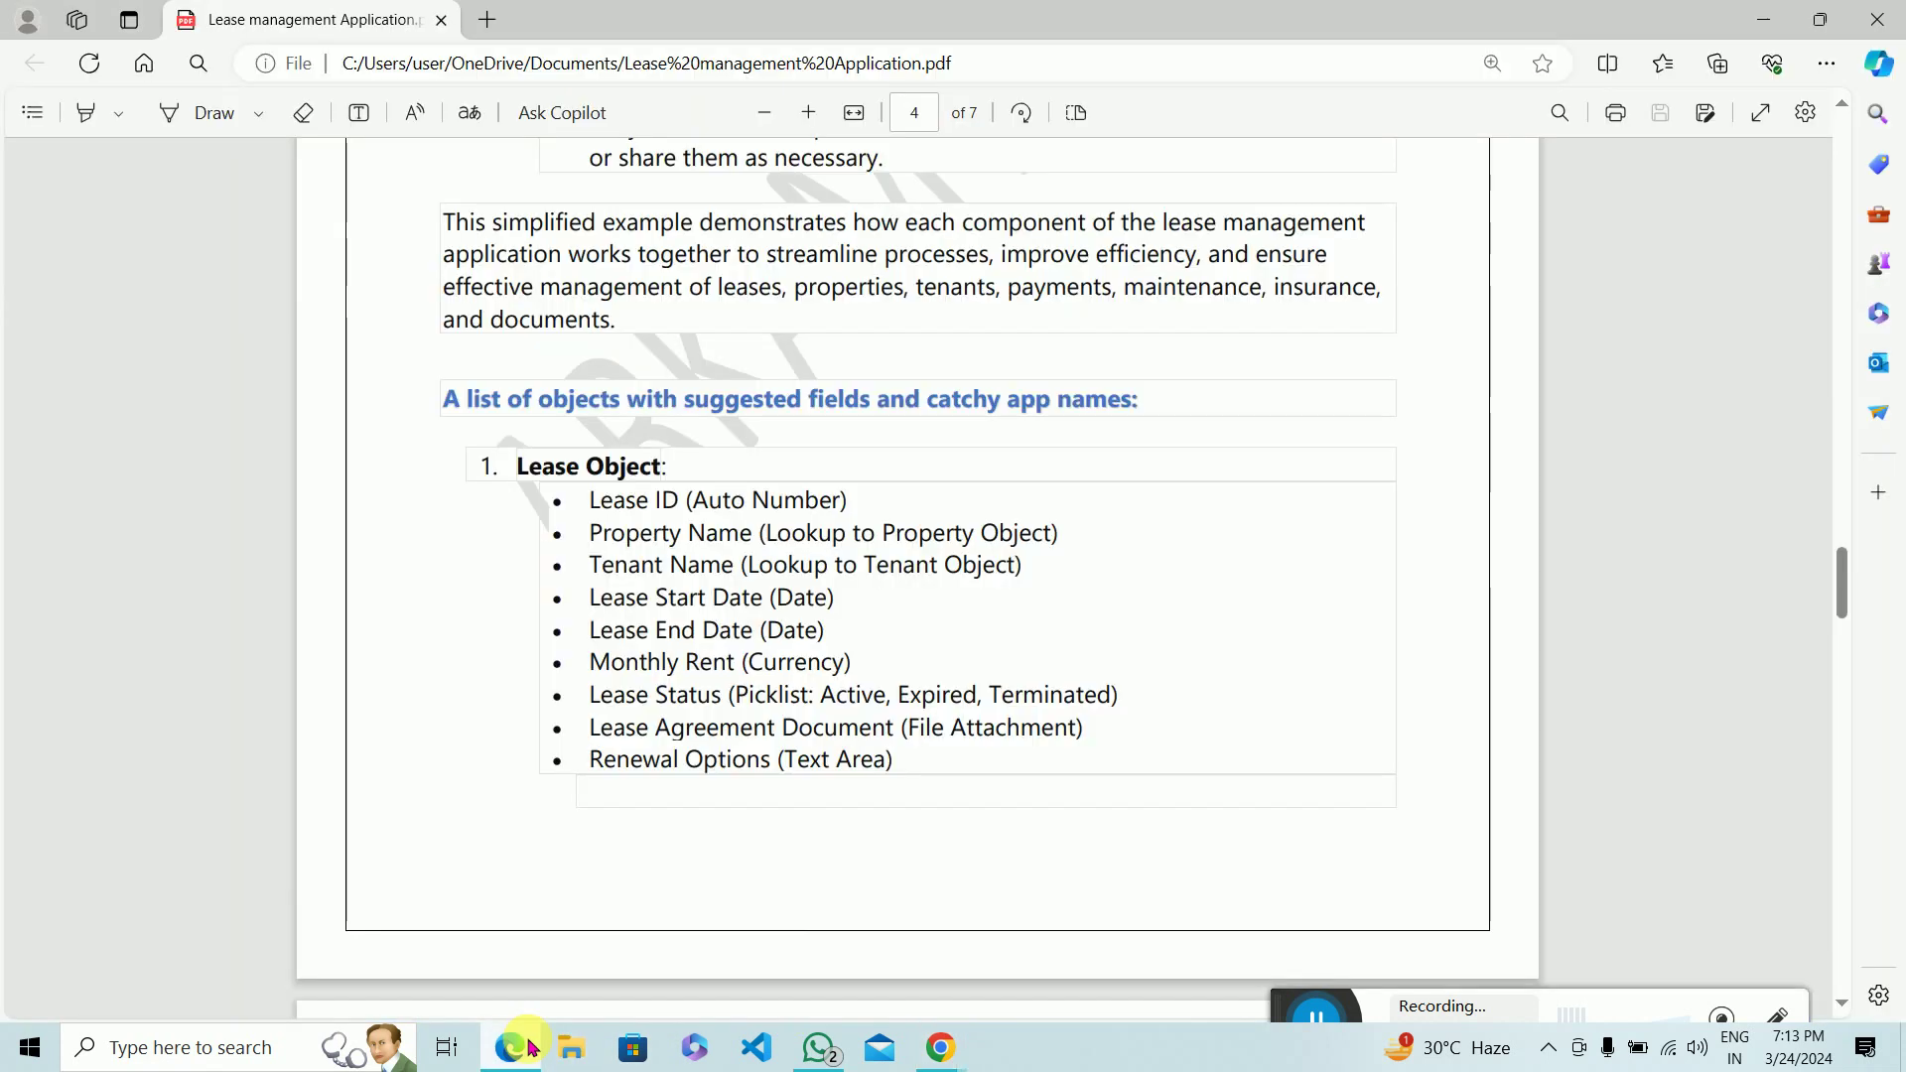
{"action": "mouse_move", "coordinate": [943, 1060]}
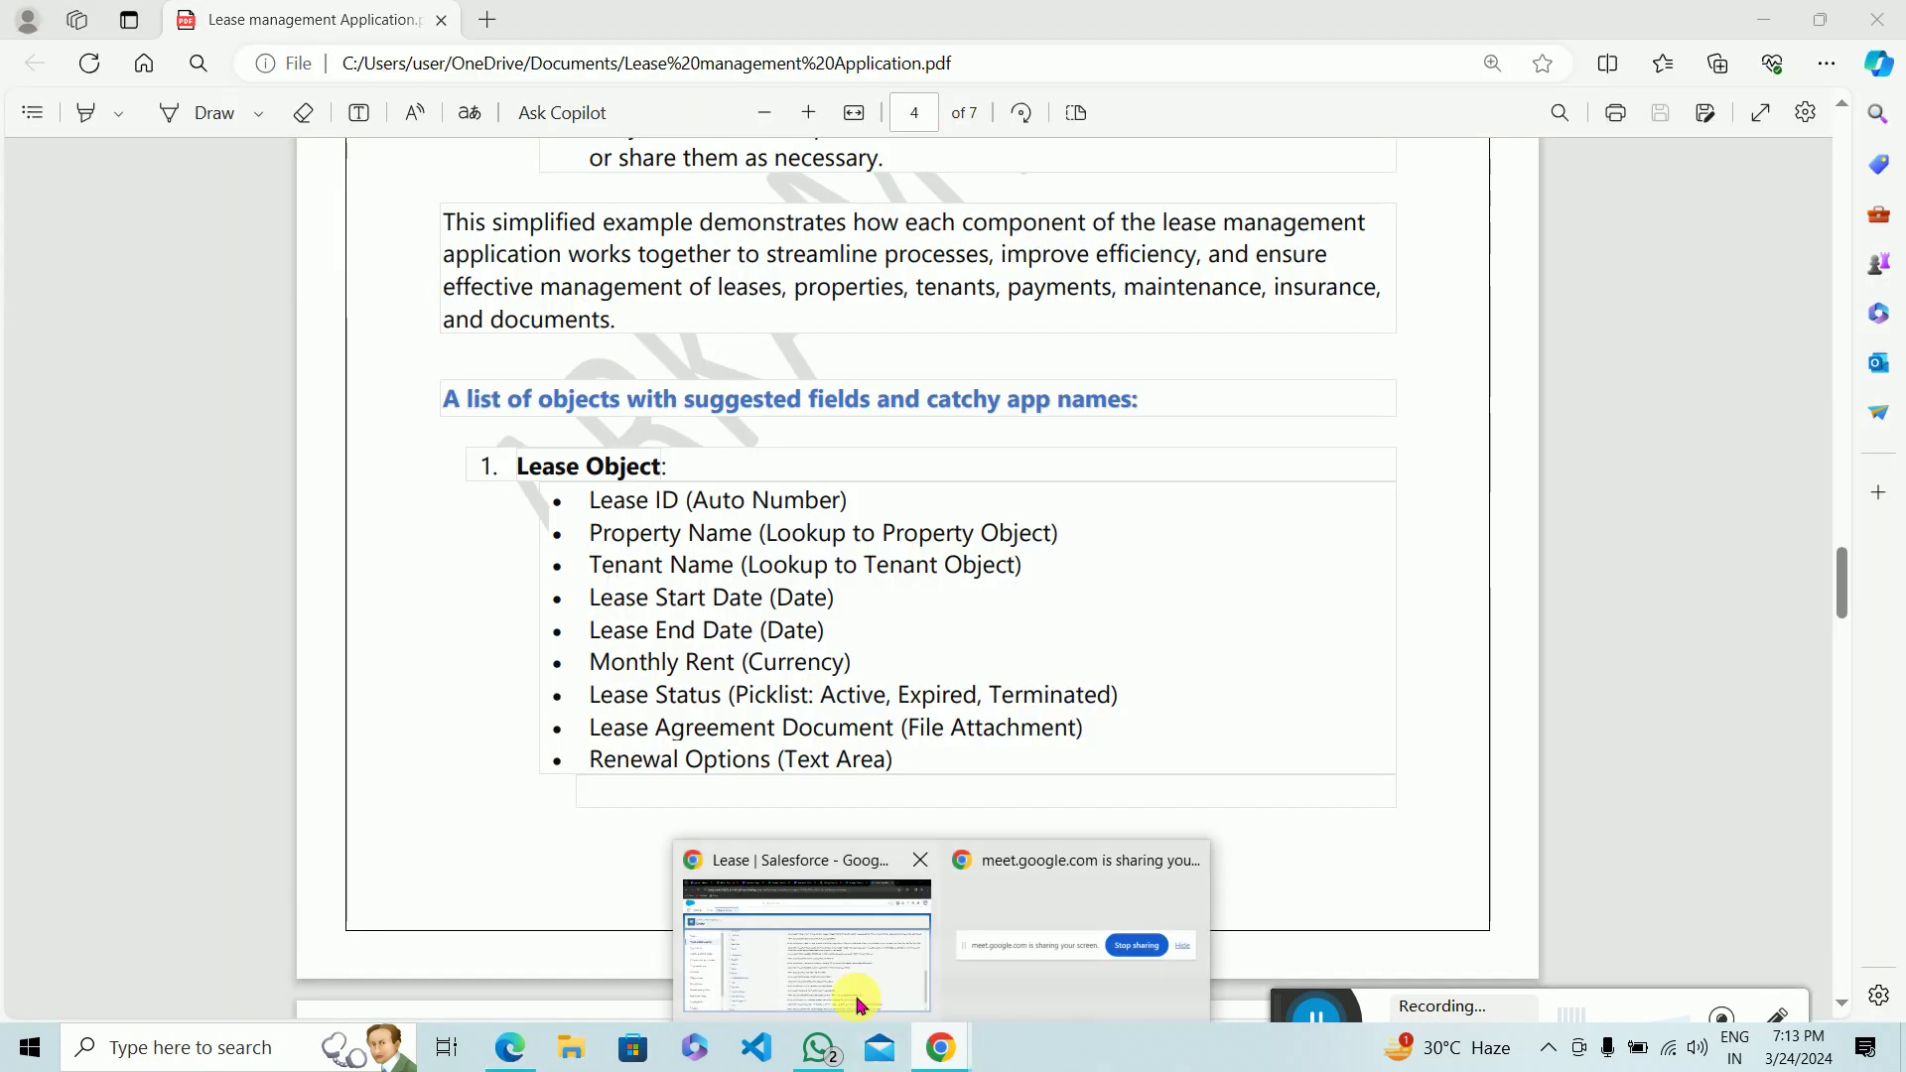
{"action": "left_click", "coordinate": [695, 877]}
{"action": "scroll", "coordinate": [695, 879], "scroll_direction": "up", "scroll_amount": 3}
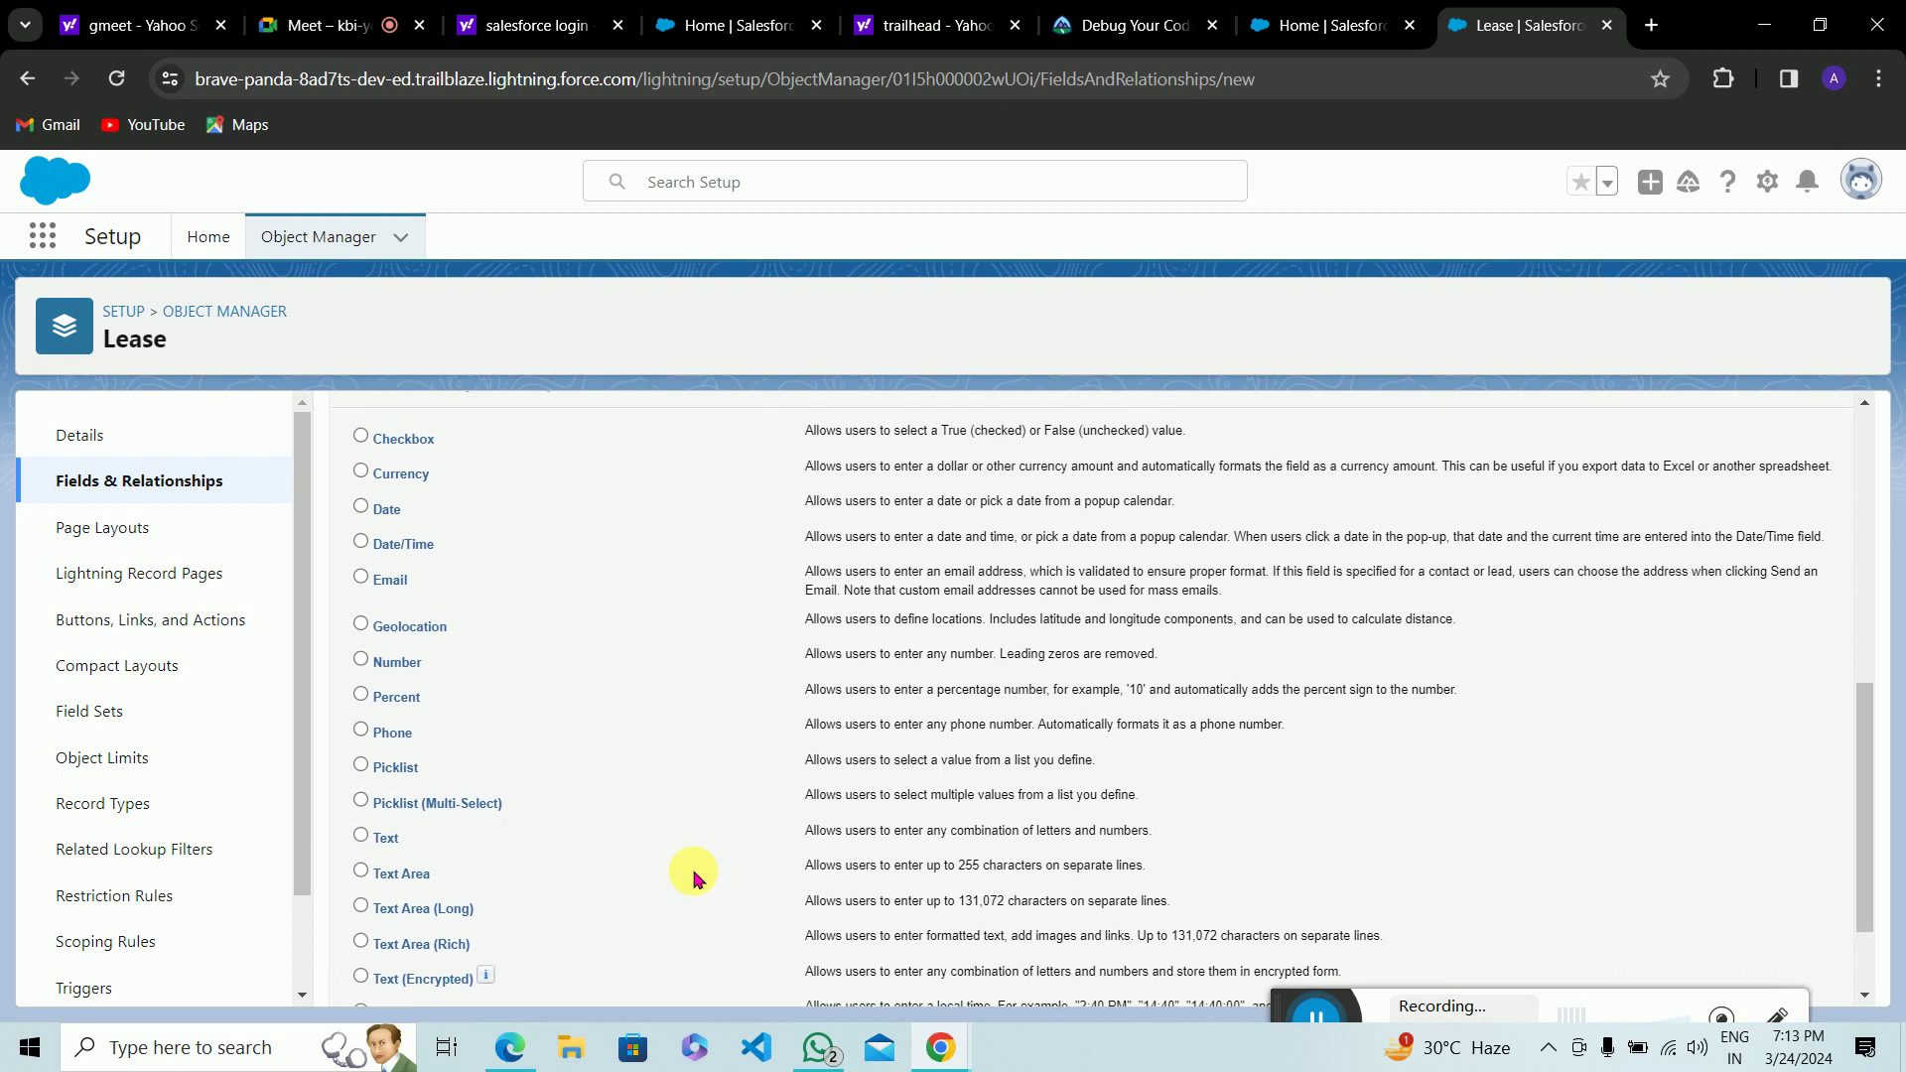
{"action": "scroll", "coordinate": [695, 879], "scroll_direction": "up", "scroll_amount": 2}
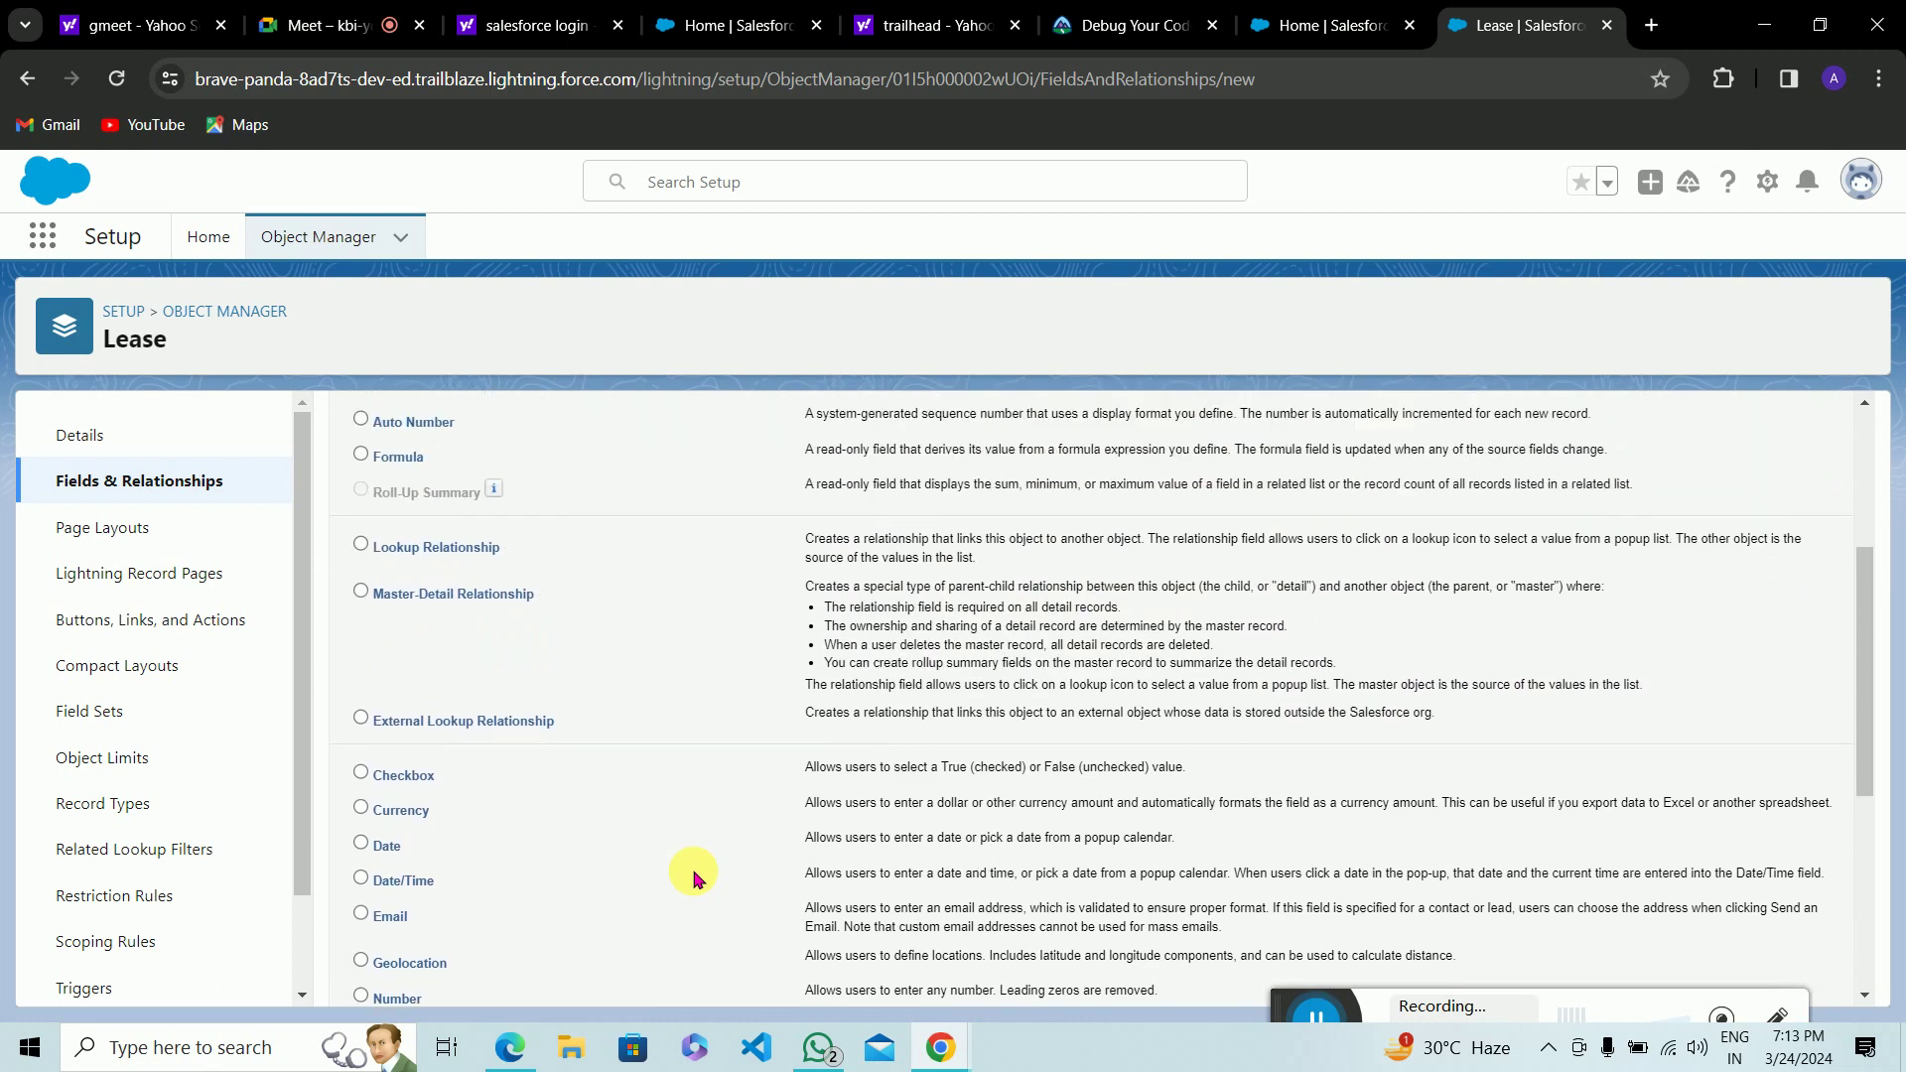
{"action": "scroll", "coordinate": [695, 878], "scroll_direction": "down", "scroll_amount": 3}
{"action": "scroll", "coordinate": [694, 878], "scroll_direction": "up", "scroll_amount": 3}
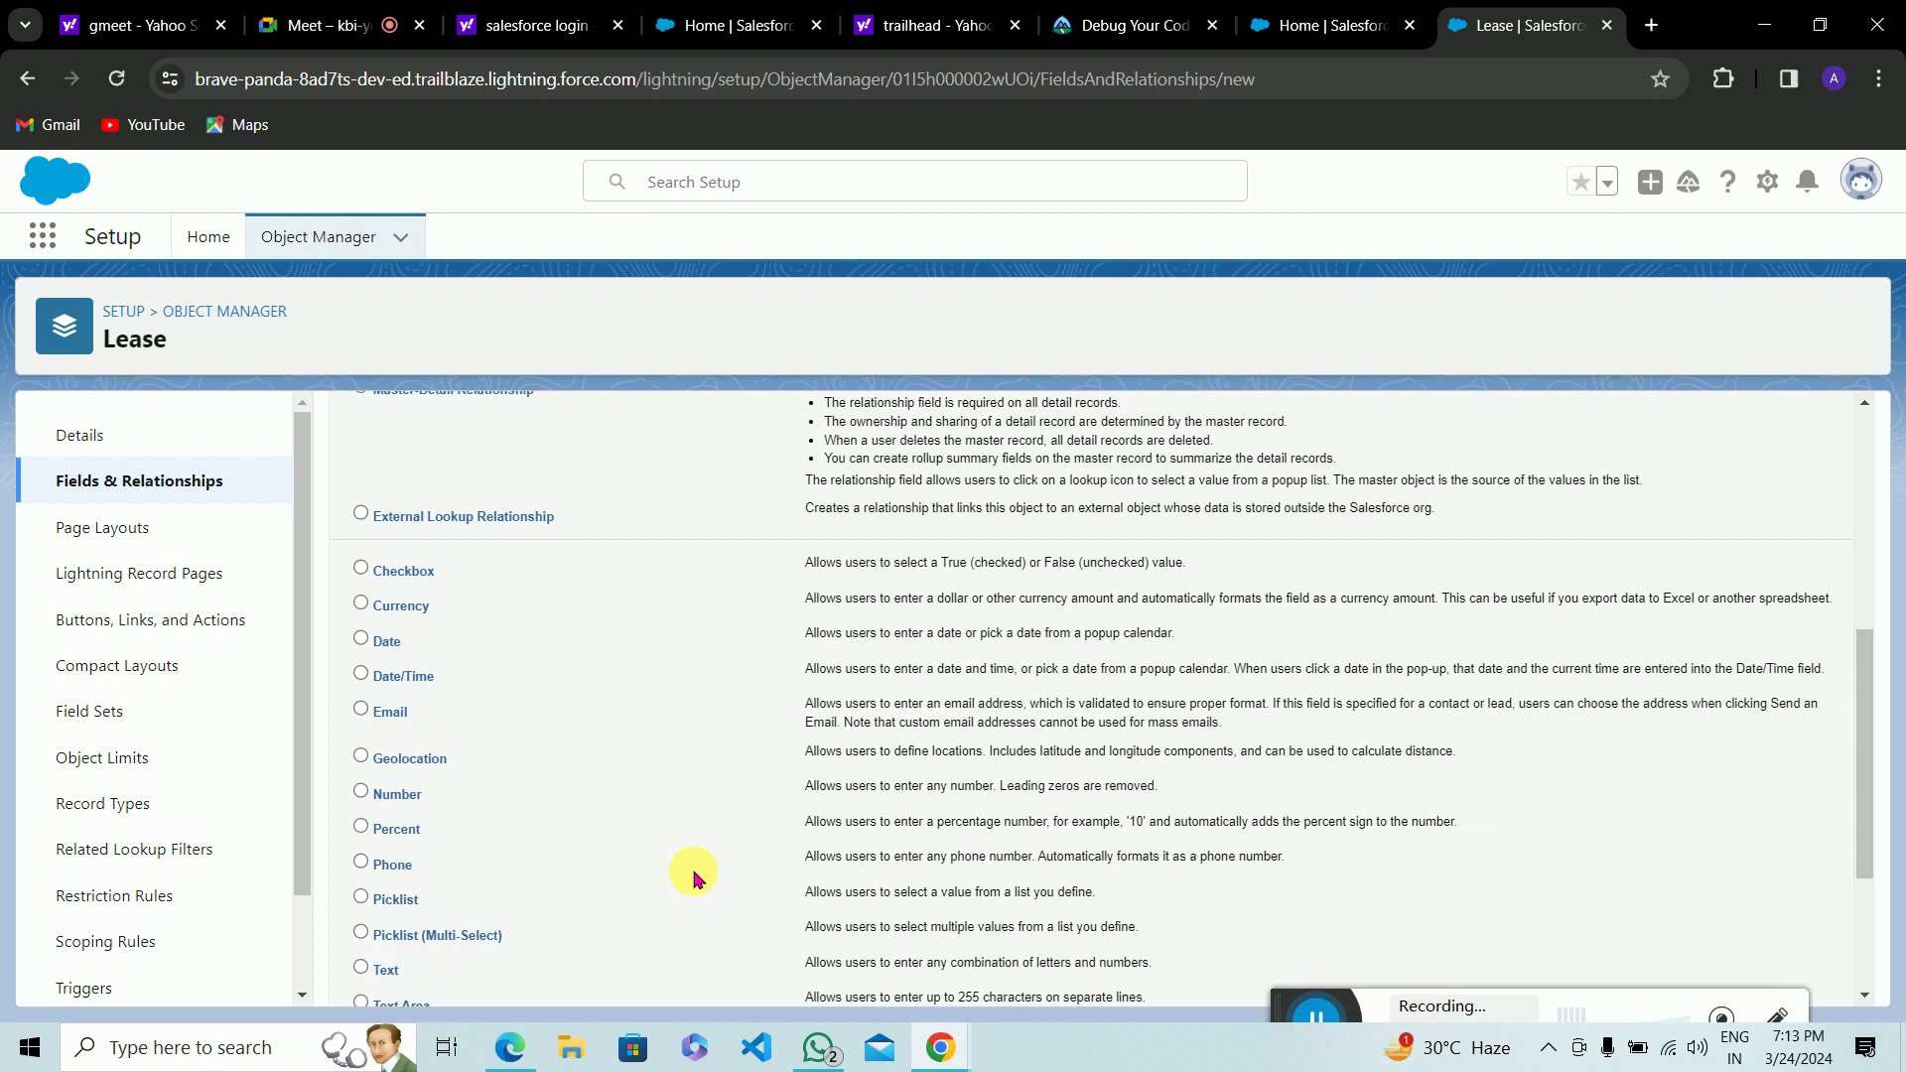
{"action": "scroll", "coordinate": [695, 878], "scroll_direction": "down", "scroll_amount": 1}
{"action": "scroll", "coordinate": [694, 878], "scroll_direction": "down", "scroll_amount": 3}
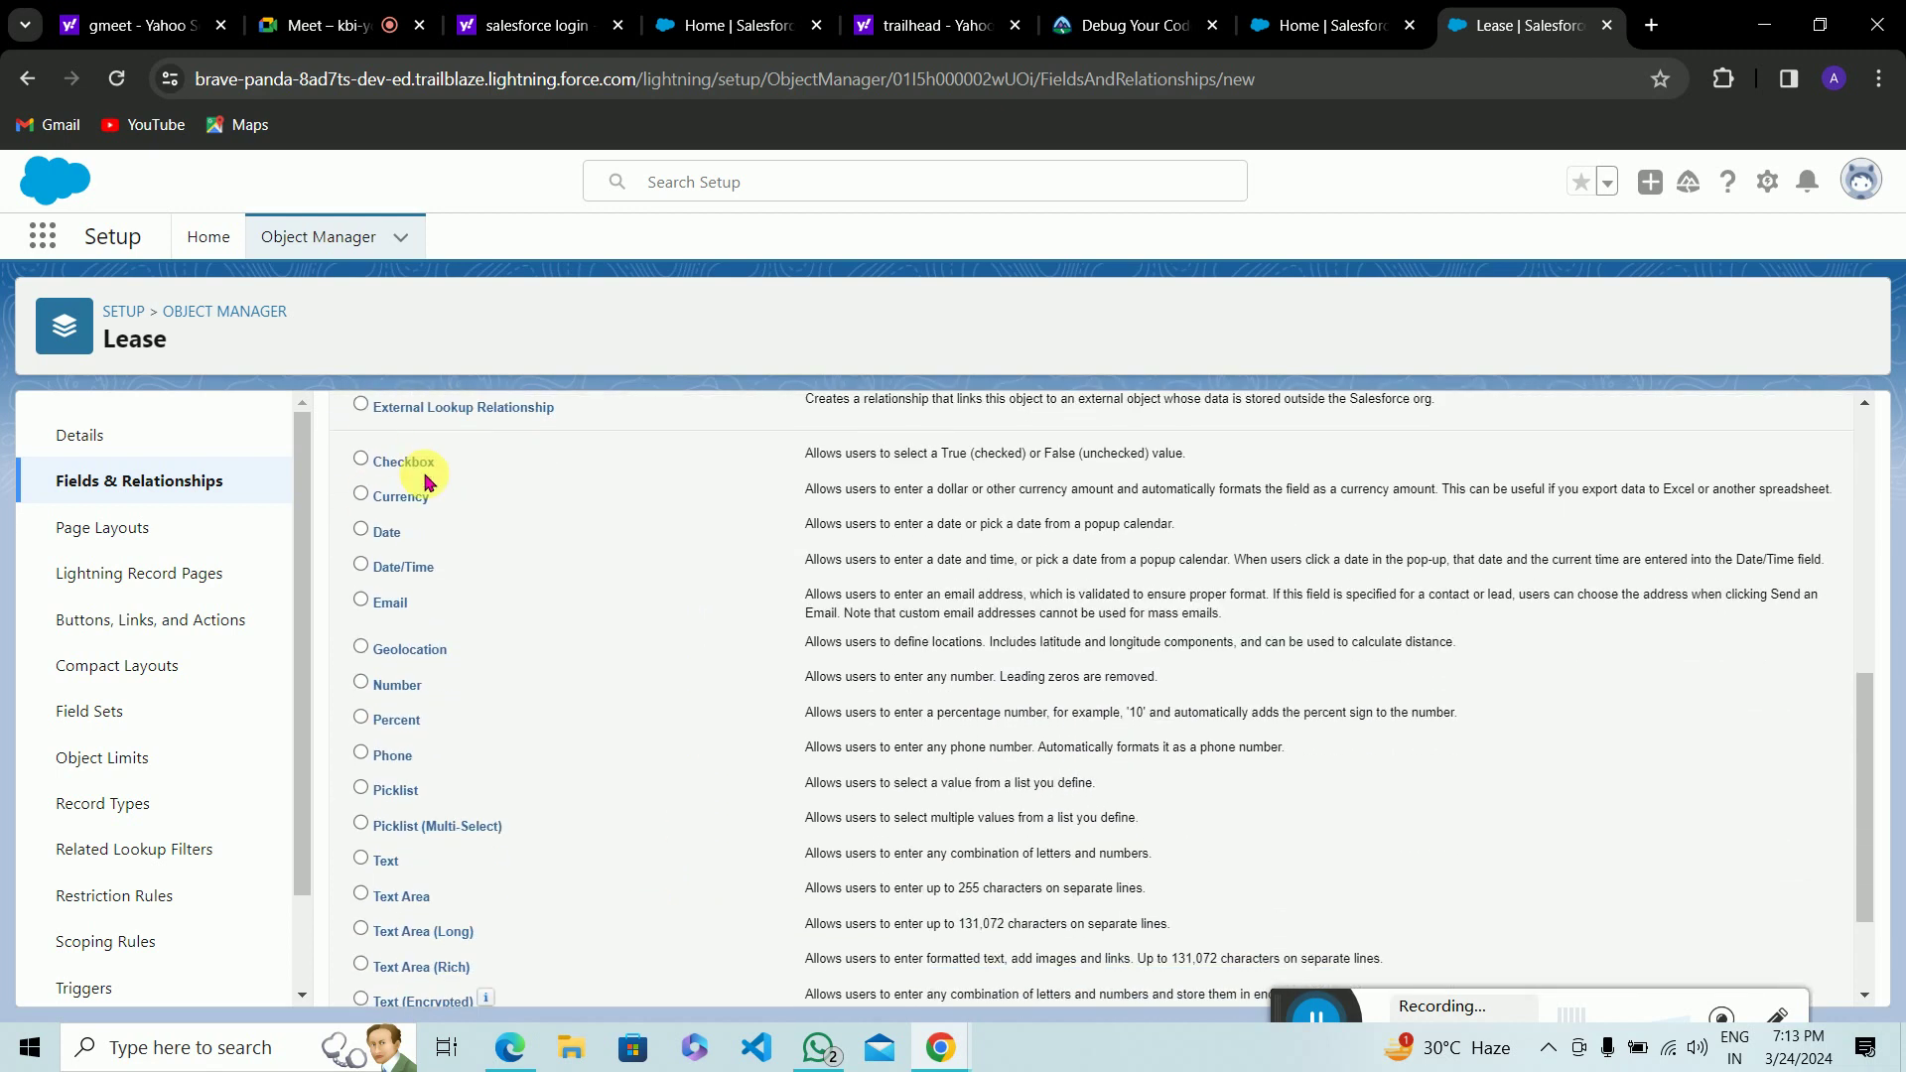
{"action": "scroll", "coordinate": [414, 672], "scroll_direction": "down", "scroll_amount": 2}
{"action": "scroll", "coordinate": [414, 672], "scroll_direction": "up", "scroll_amount": 8}
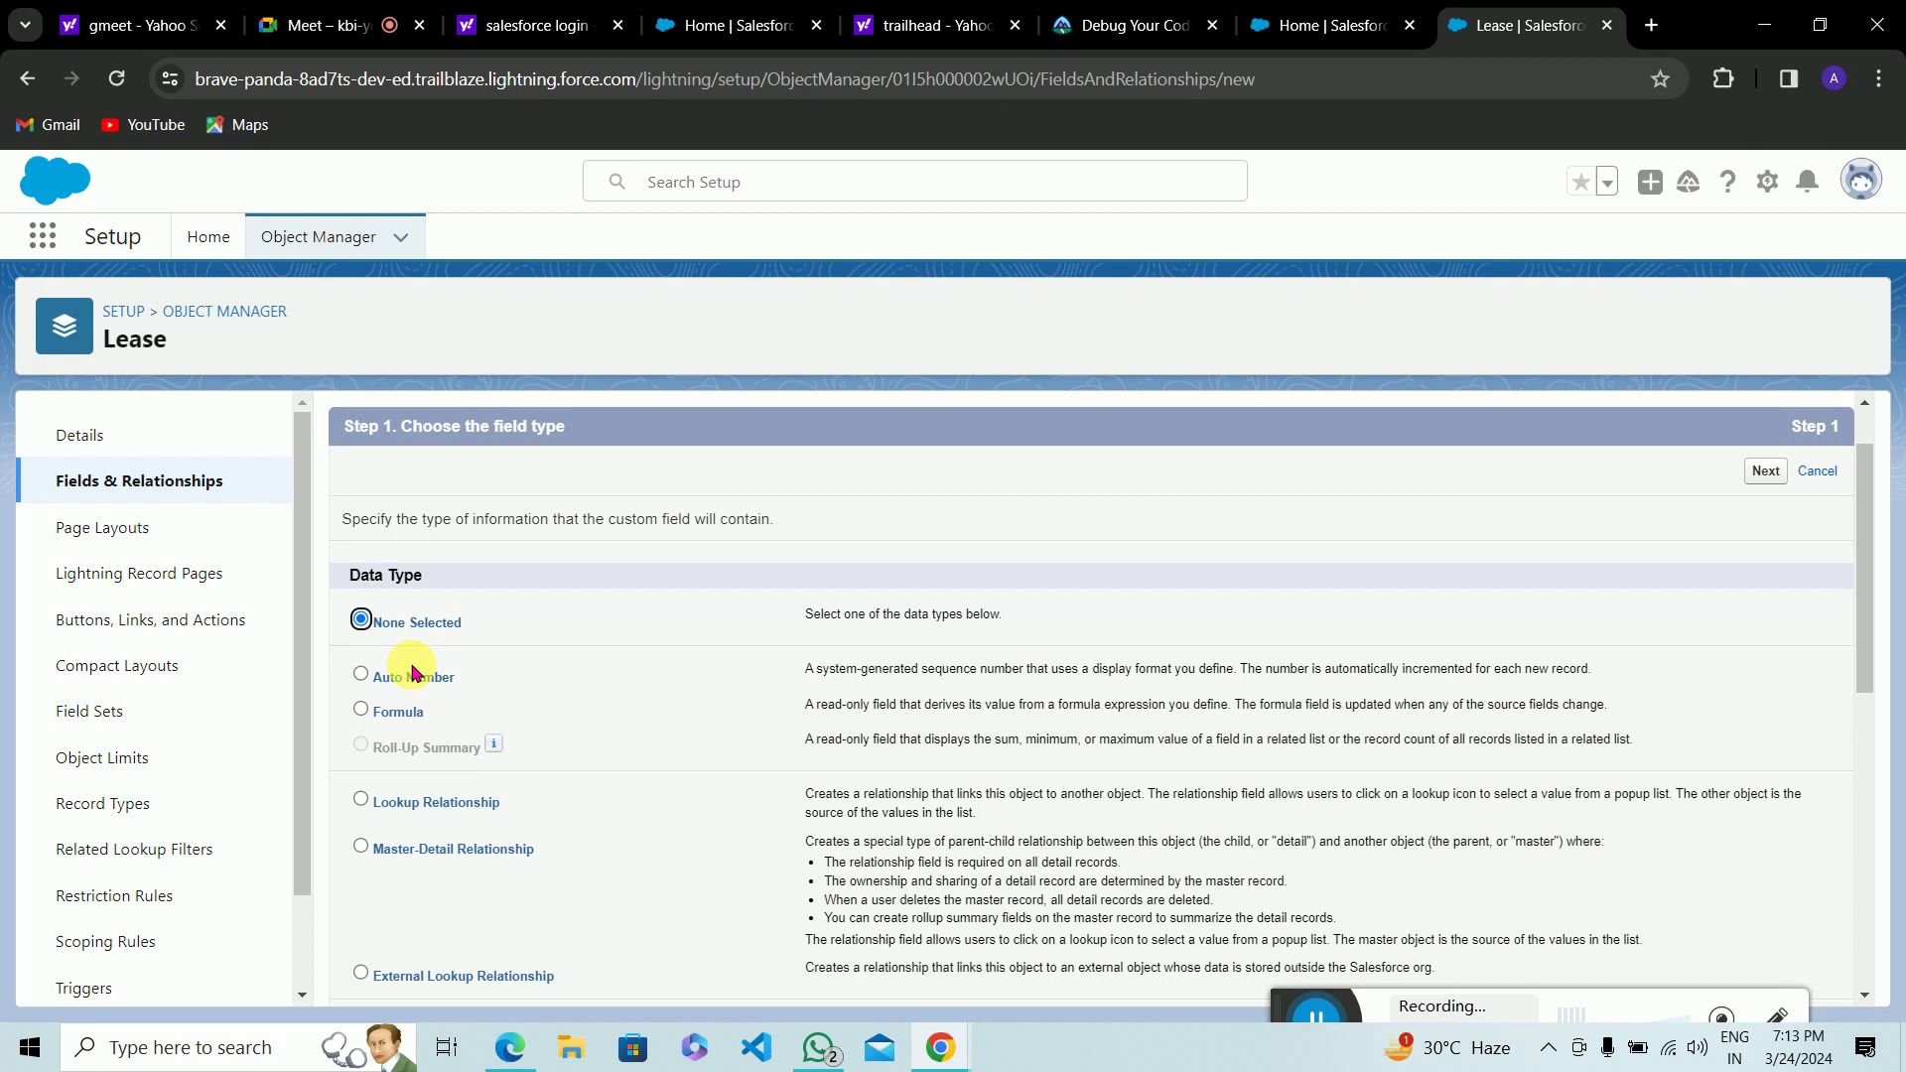
{"action": "scroll", "coordinate": [414, 672], "scroll_direction": "up", "scroll_amount": 1}
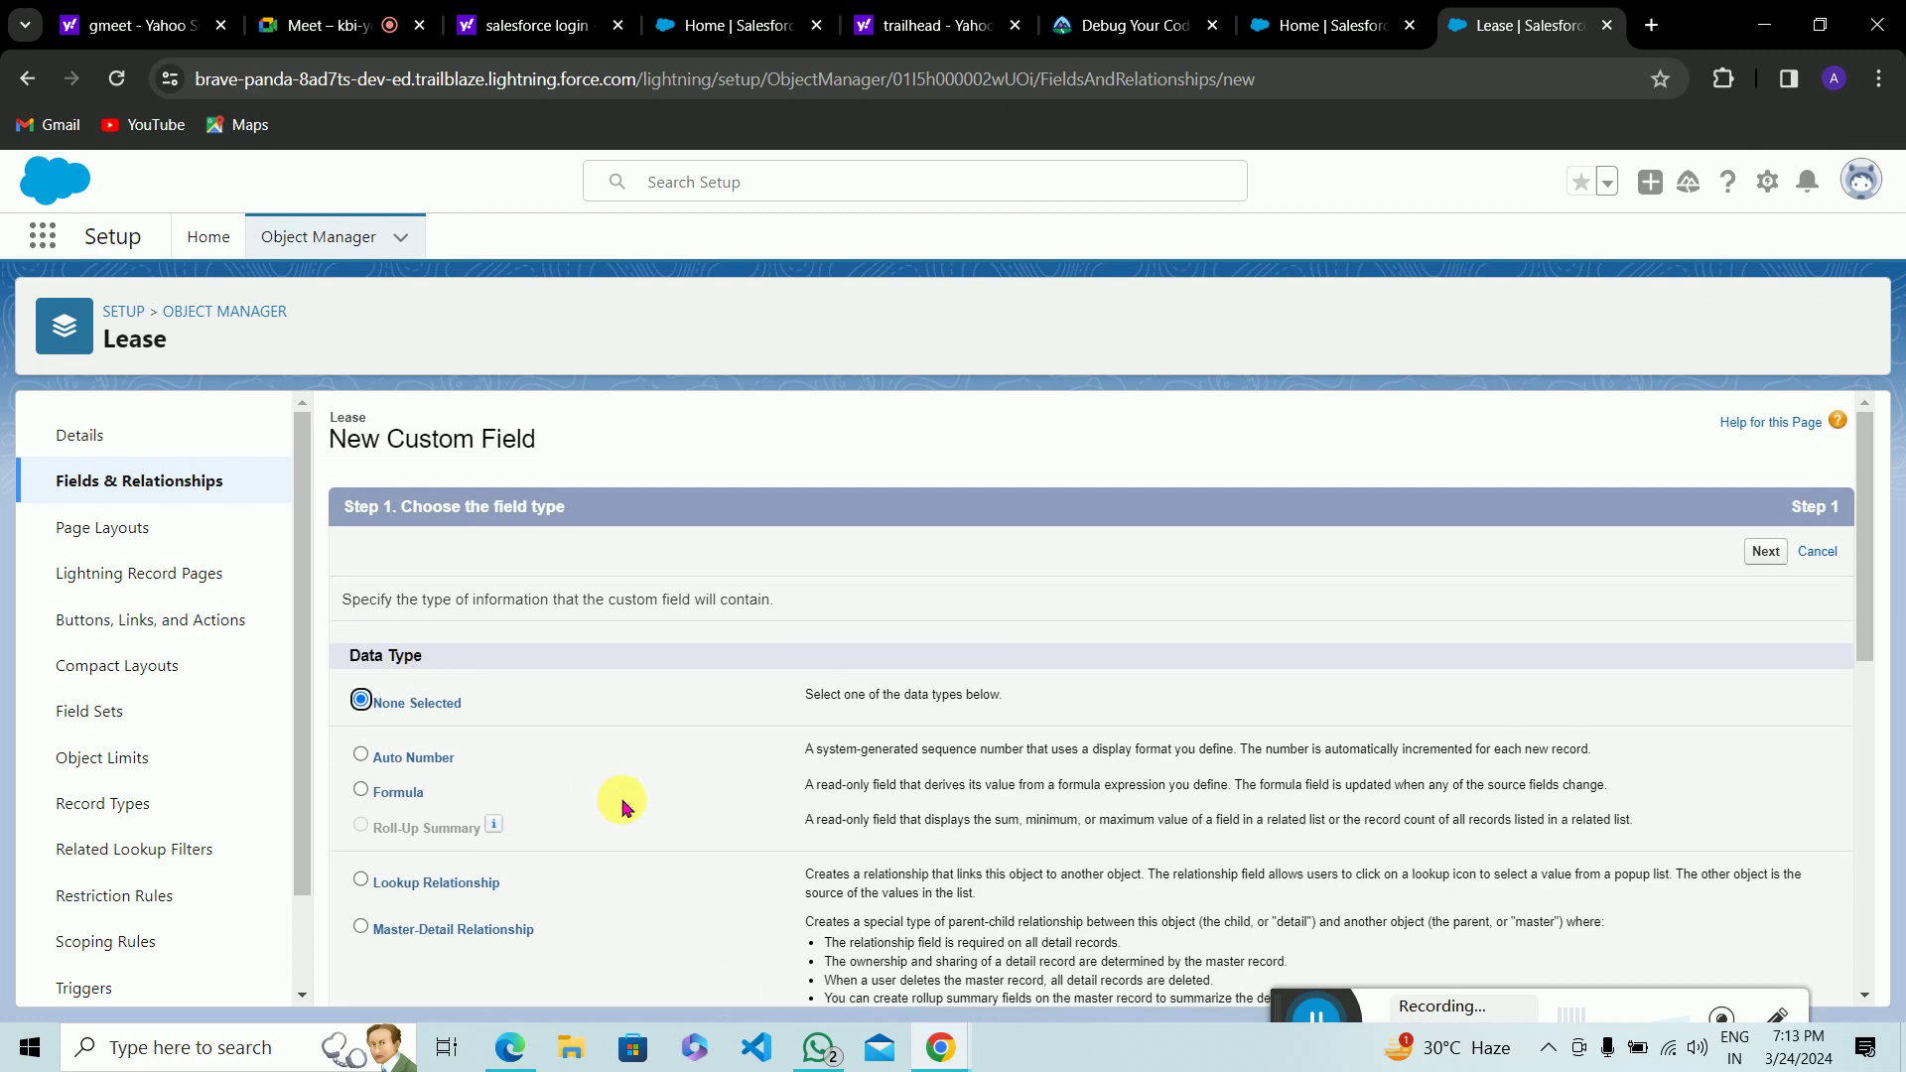
Step: Switch to the PDF in Edge and highlight the Renewal Options (Text Area) entry under Lease Object
{"action": "left_click", "coordinate": [509, 1048]}
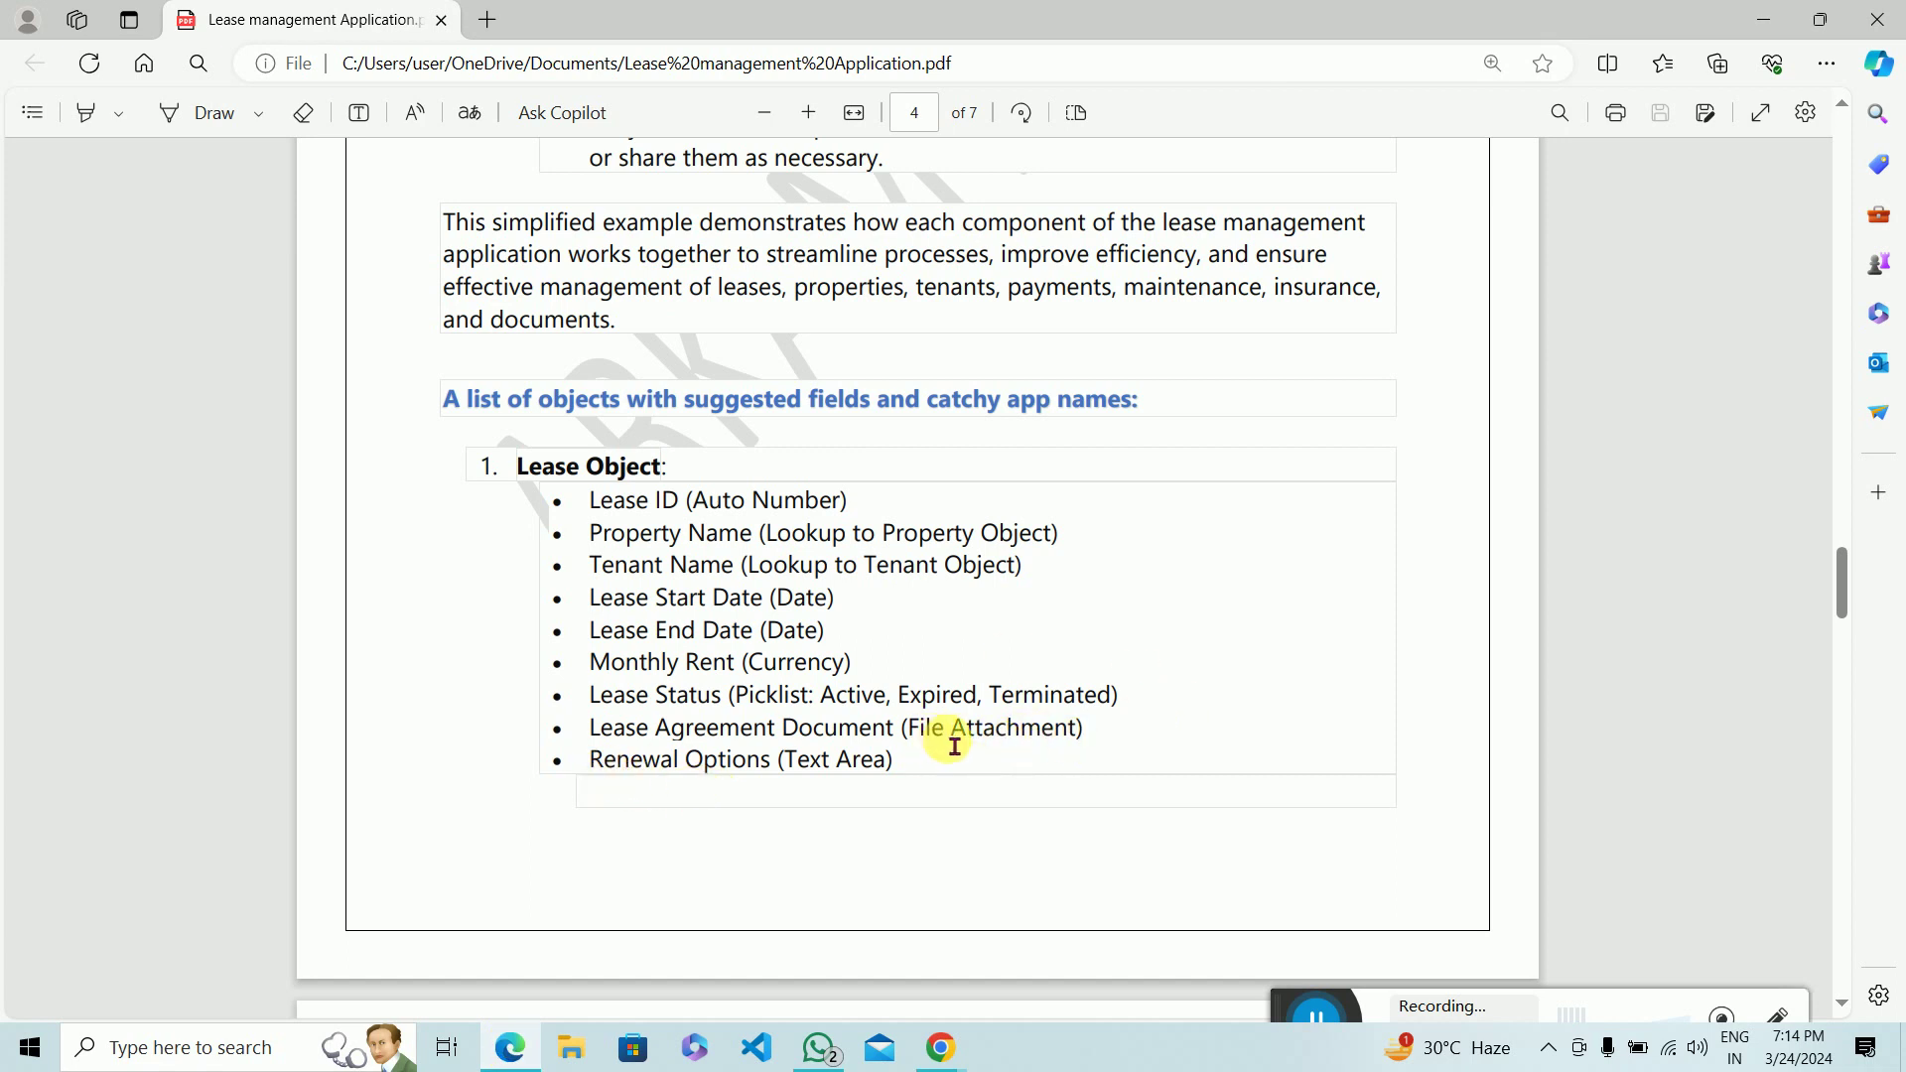
{"action": "left_click_drag", "start_coordinate": [607, 772], "coordinate": [898, 774]}
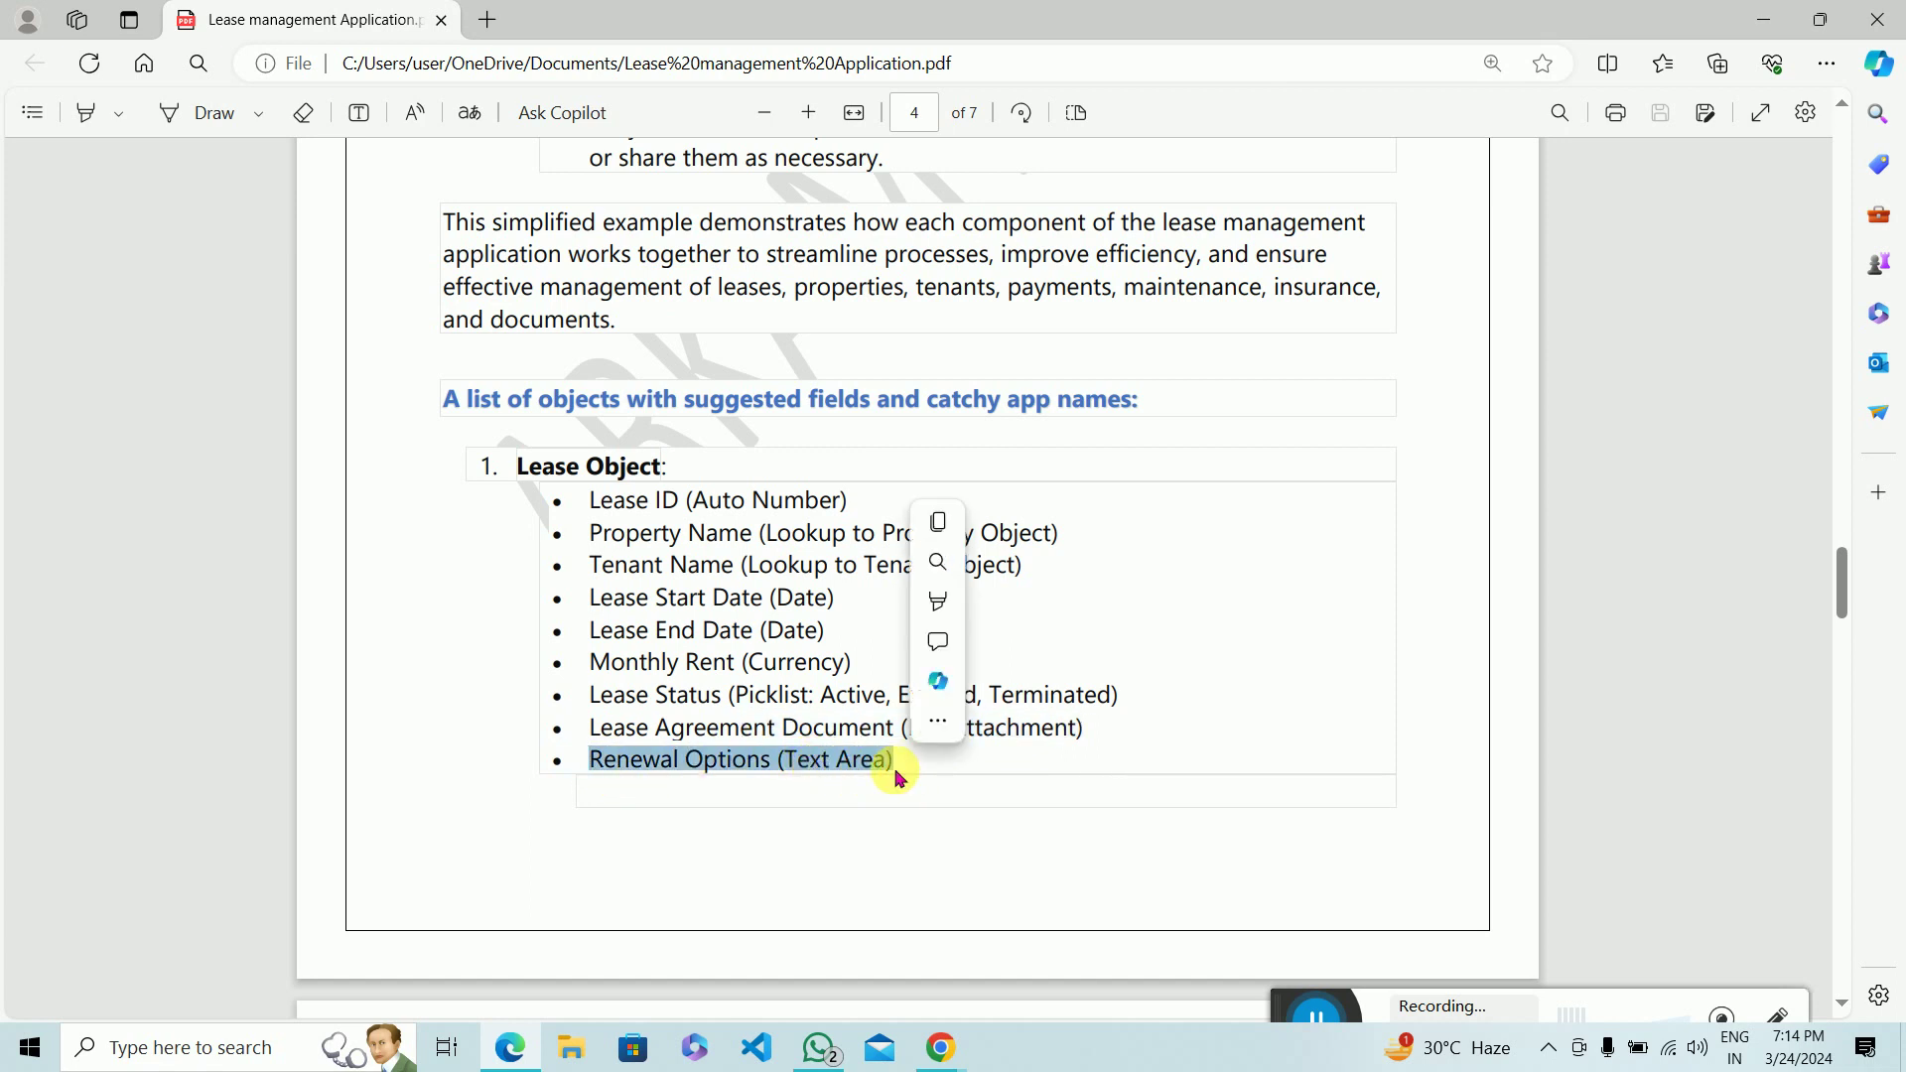
{"action": "left_click", "coordinate": [906, 778]}
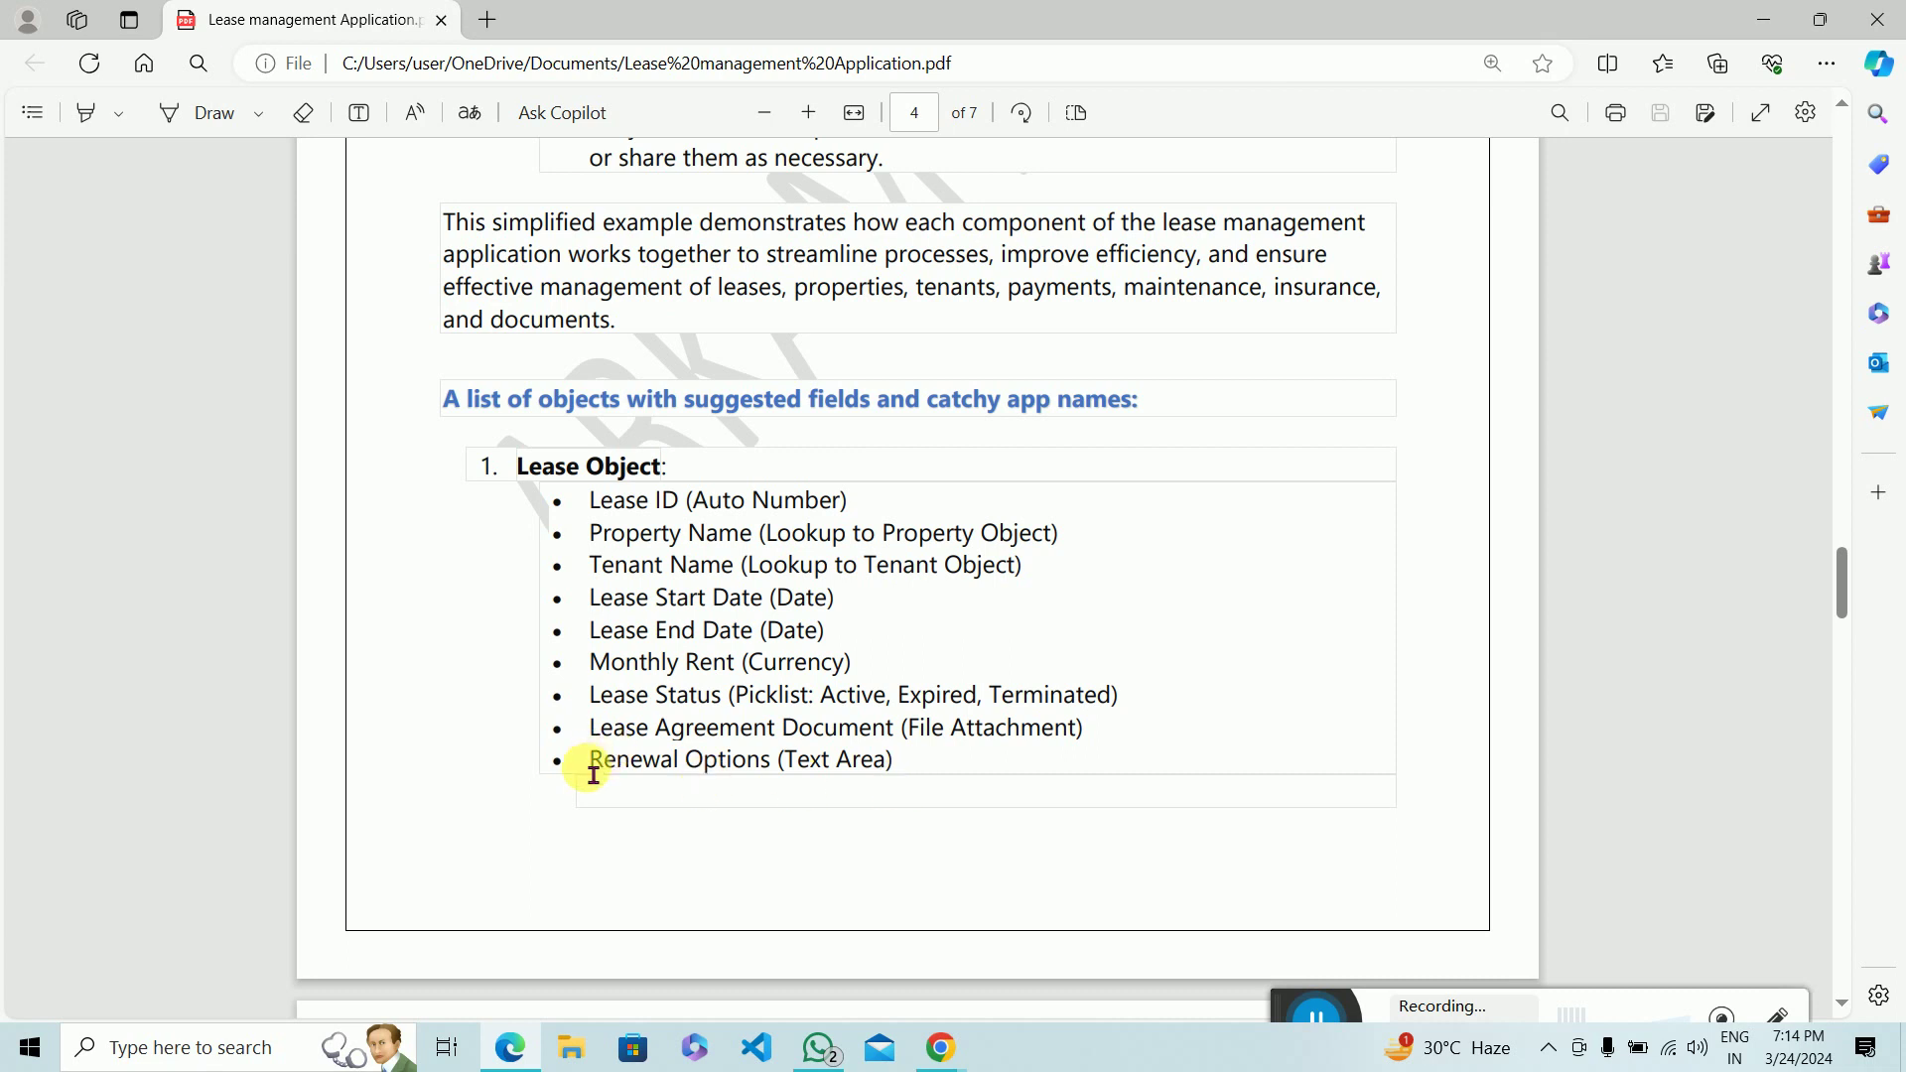
{"action": "left_click_drag", "start_coordinate": [607, 774], "coordinate": [906, 778]}
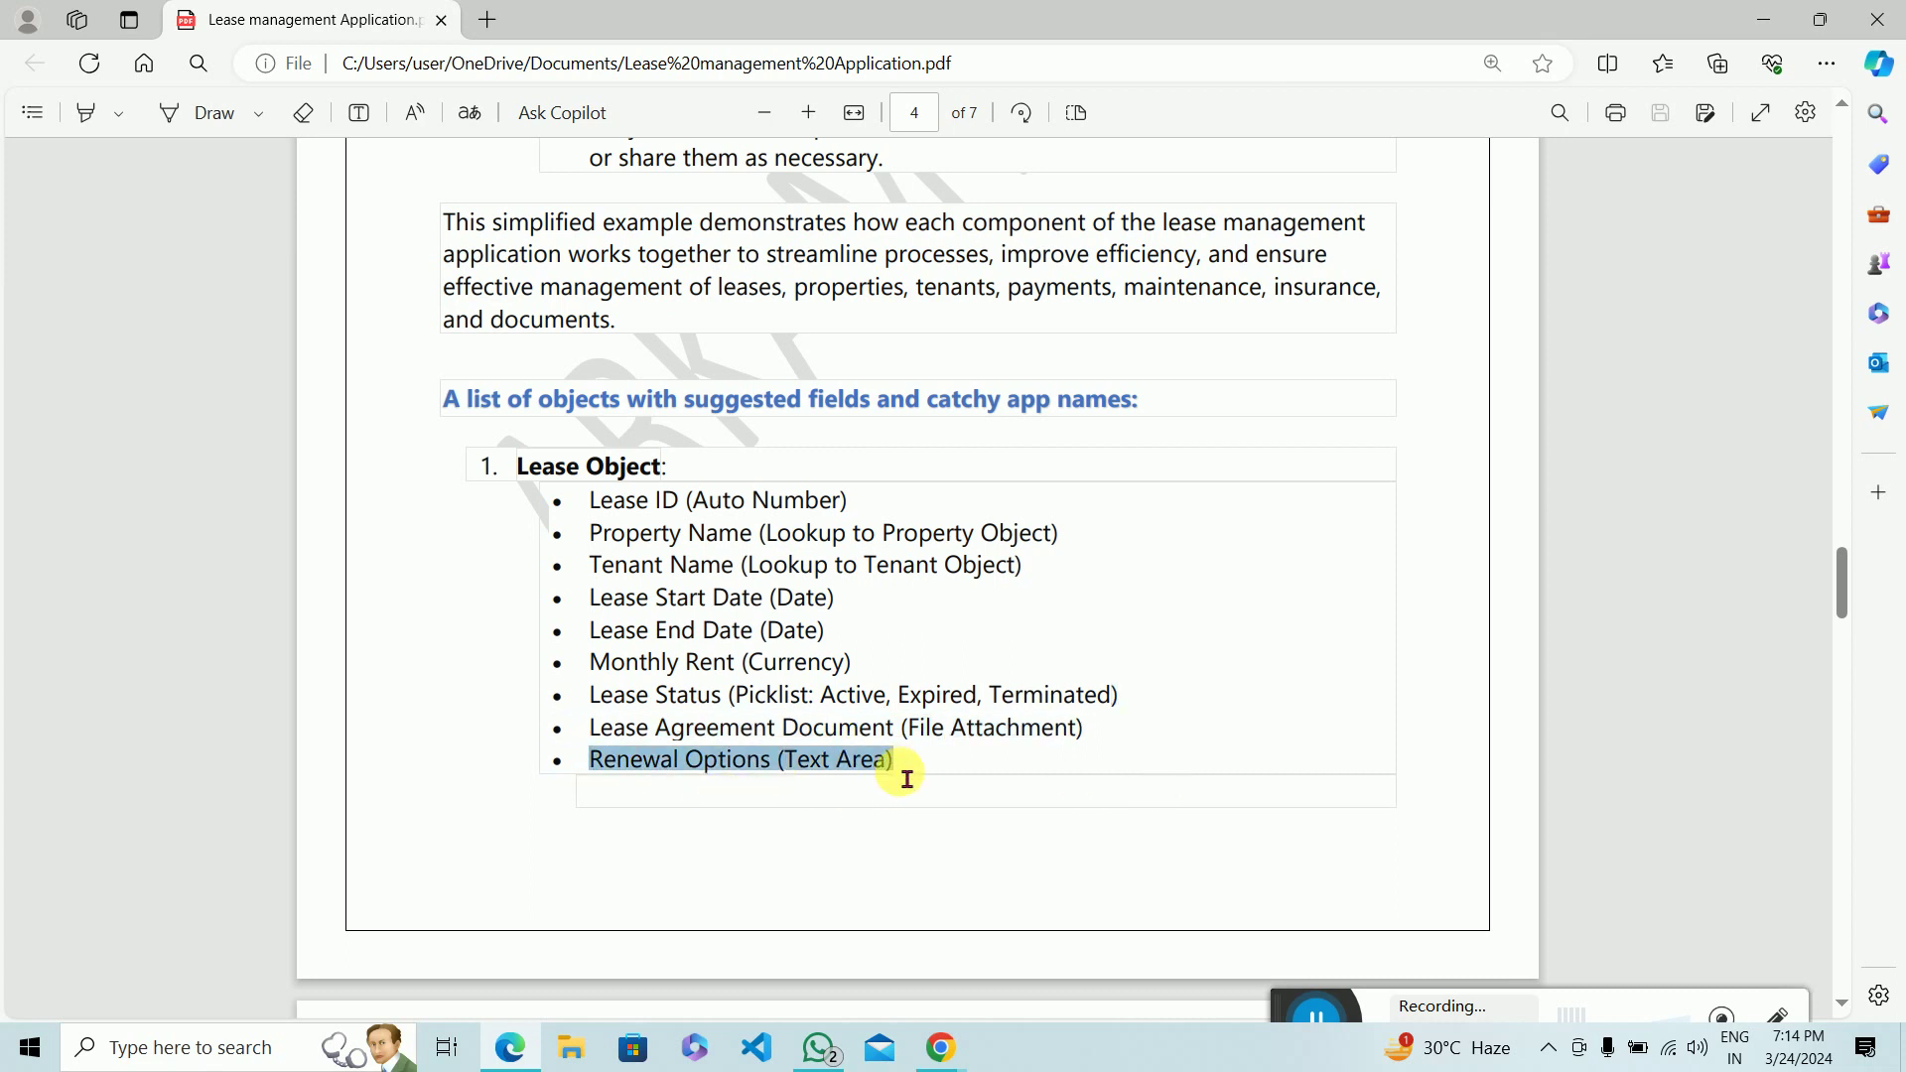
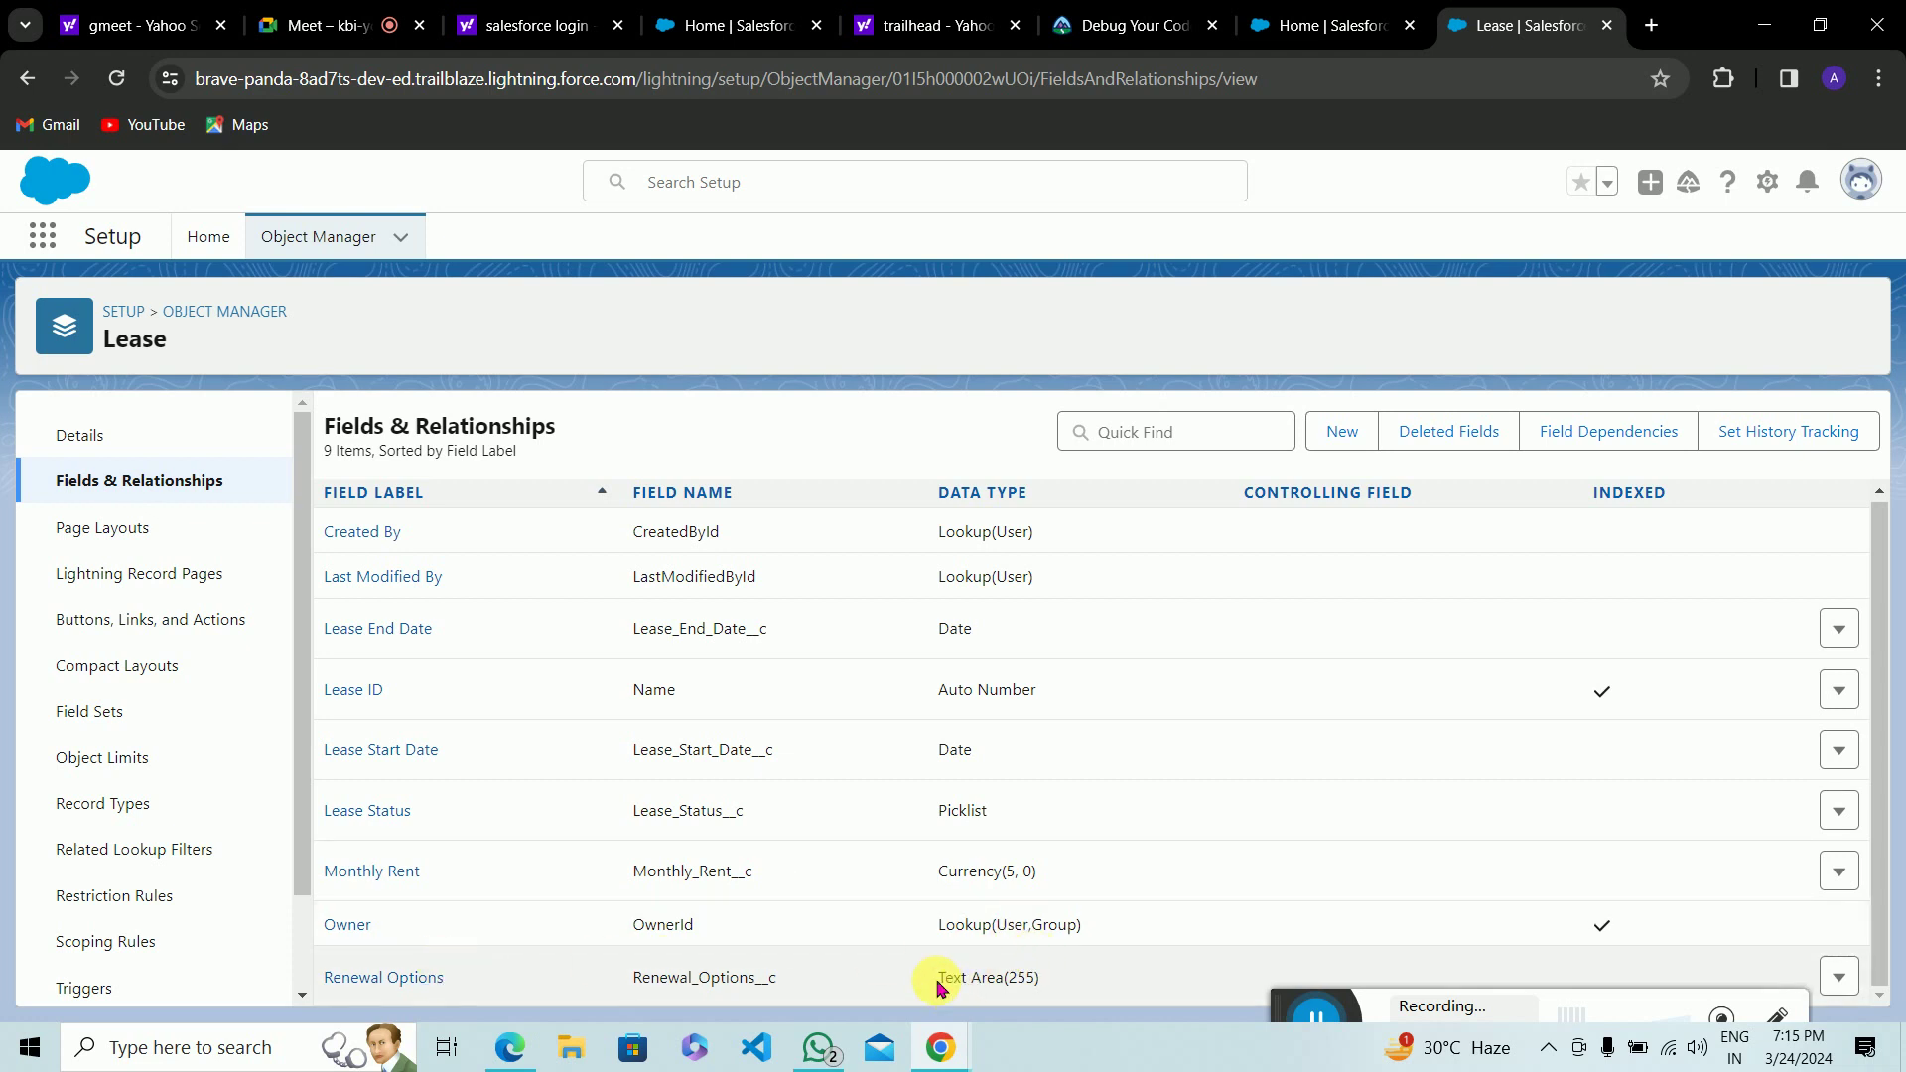
Step: Start another custom field on the Lease object, choose Text Area (Long), and examine its character limit
{"action": "left_click_drag", "start_coordinate": [937, 981], "coordinate": [1044, 978]}
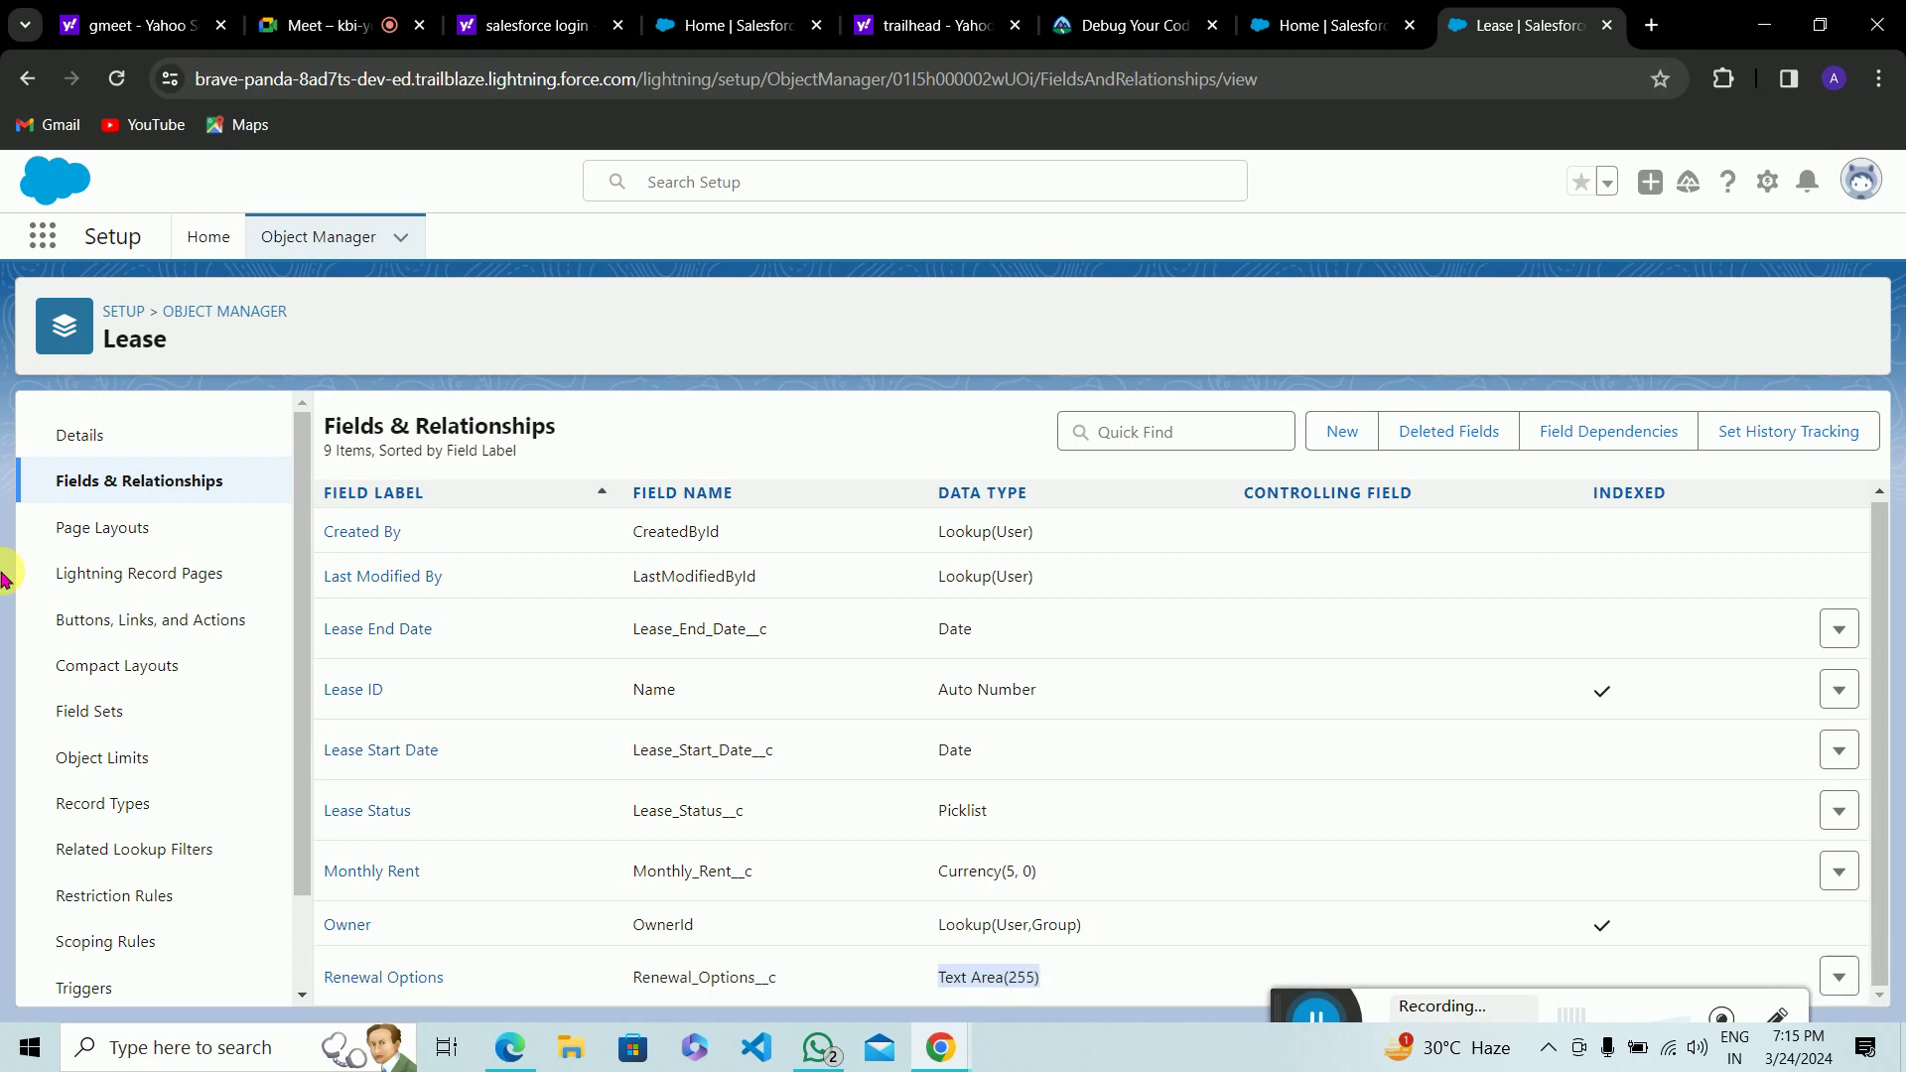
{"action": "left_click", "coordinate": [1342, 437]}
{"action": "scroll", "coordinate": [630, 757], "scroll_direction": "down", "scroll_amount": 7}
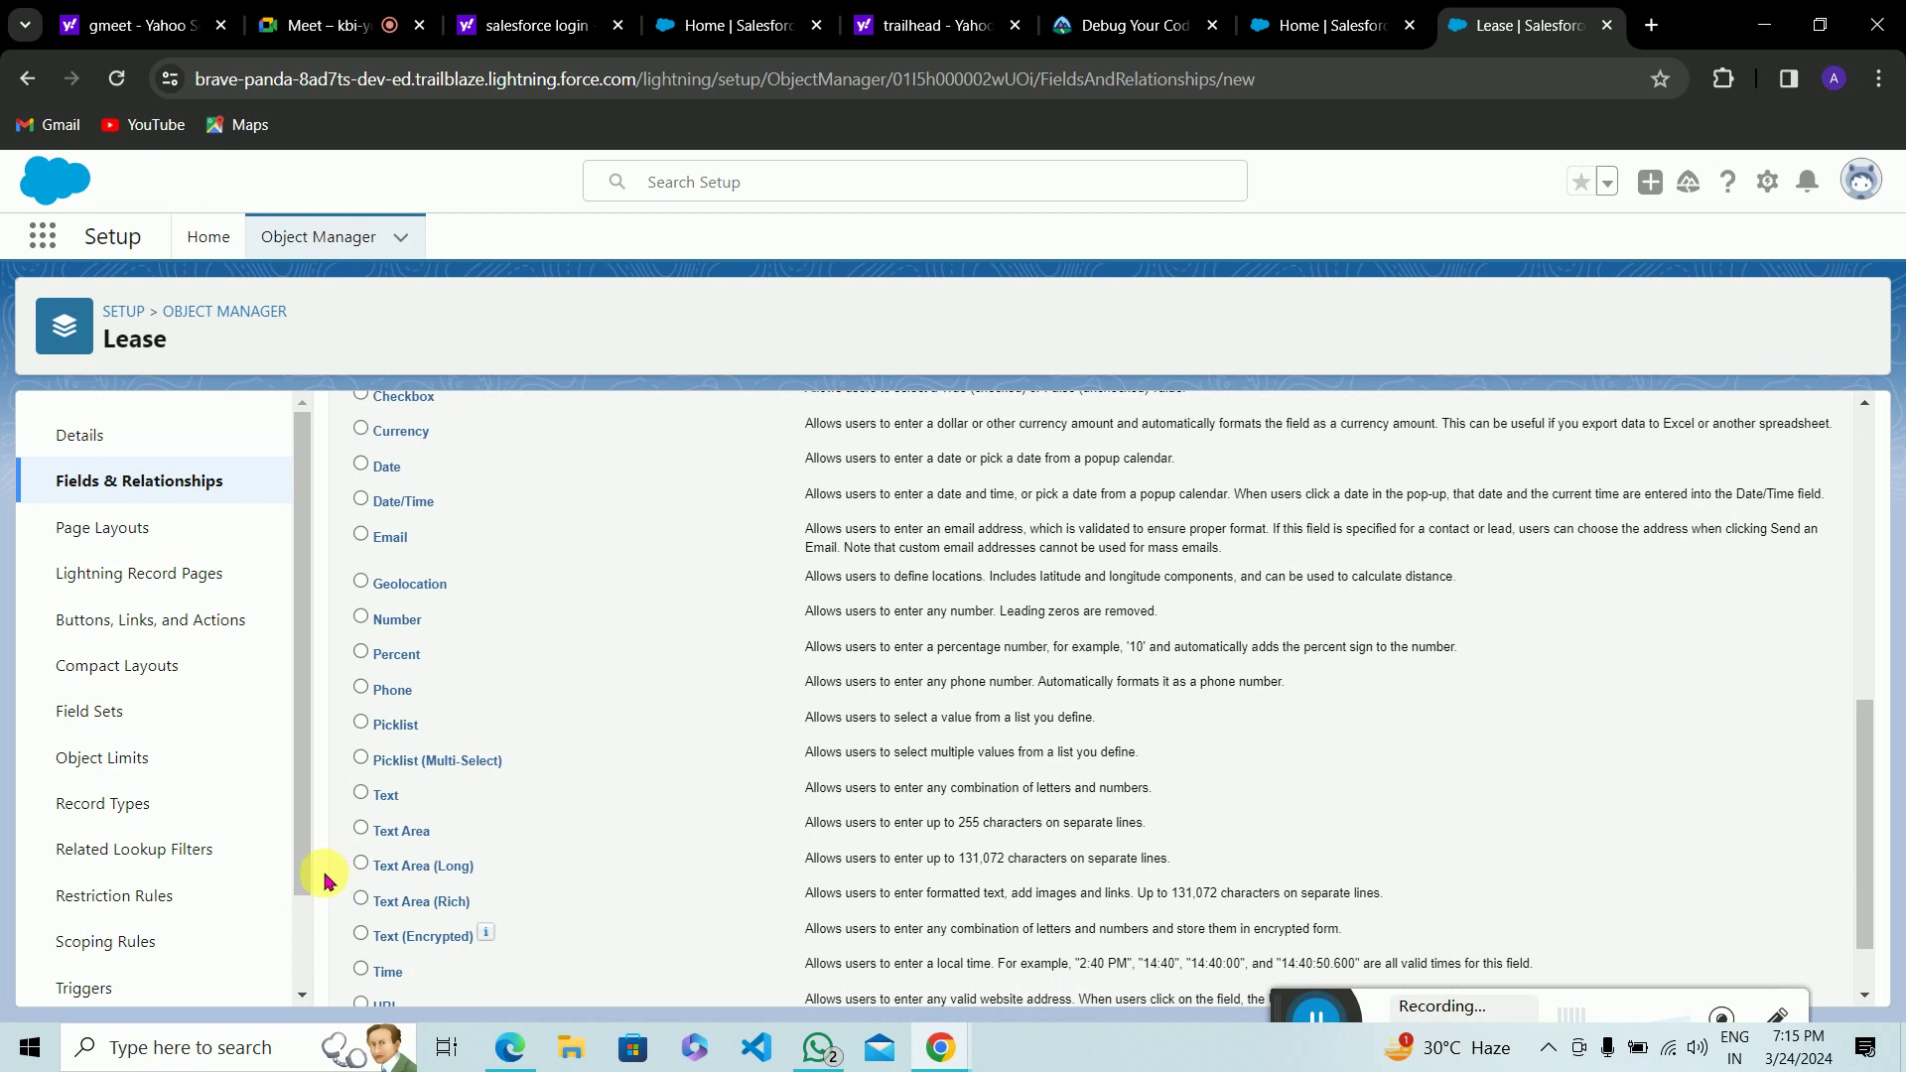
{"action": "left_click_drag", "start_coordinate": [377, 842], "coordinate": [472, 873]}
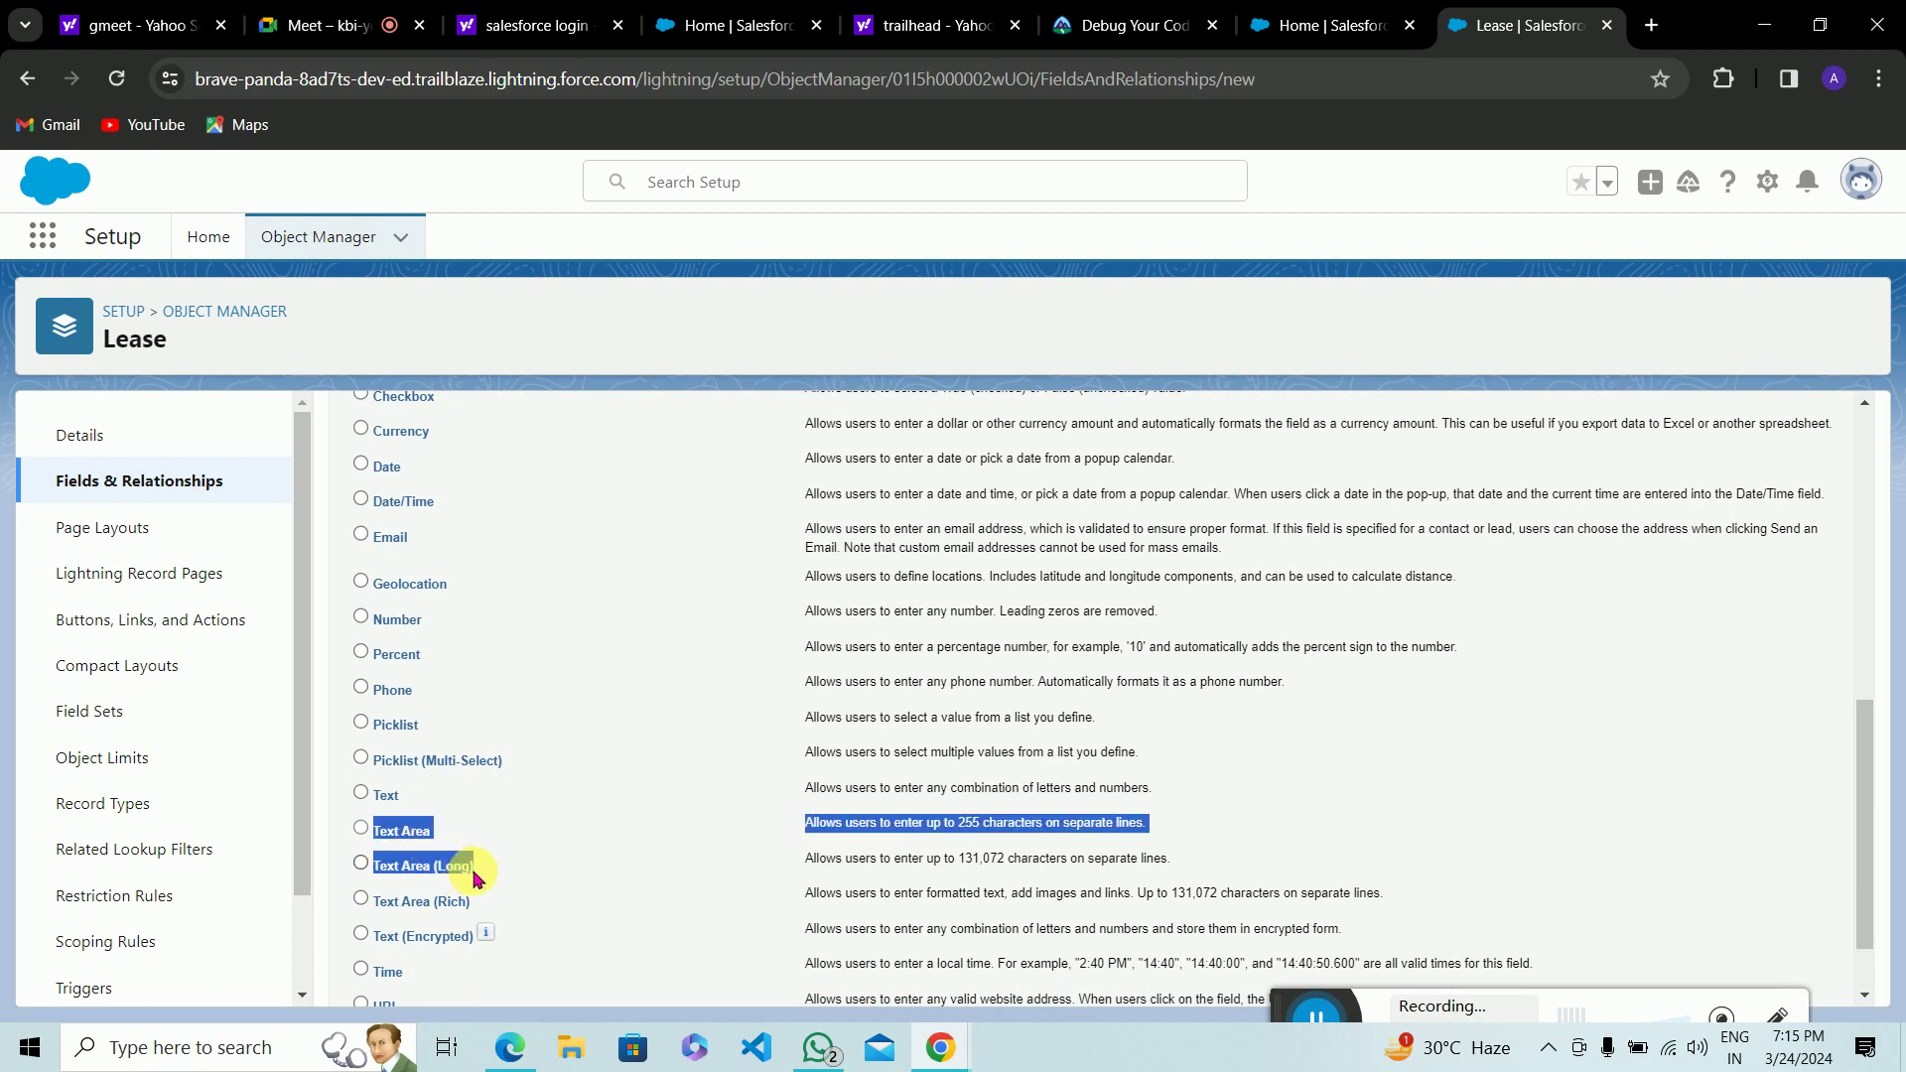
{"action": "left_click", "coordinate": [476, 869]}
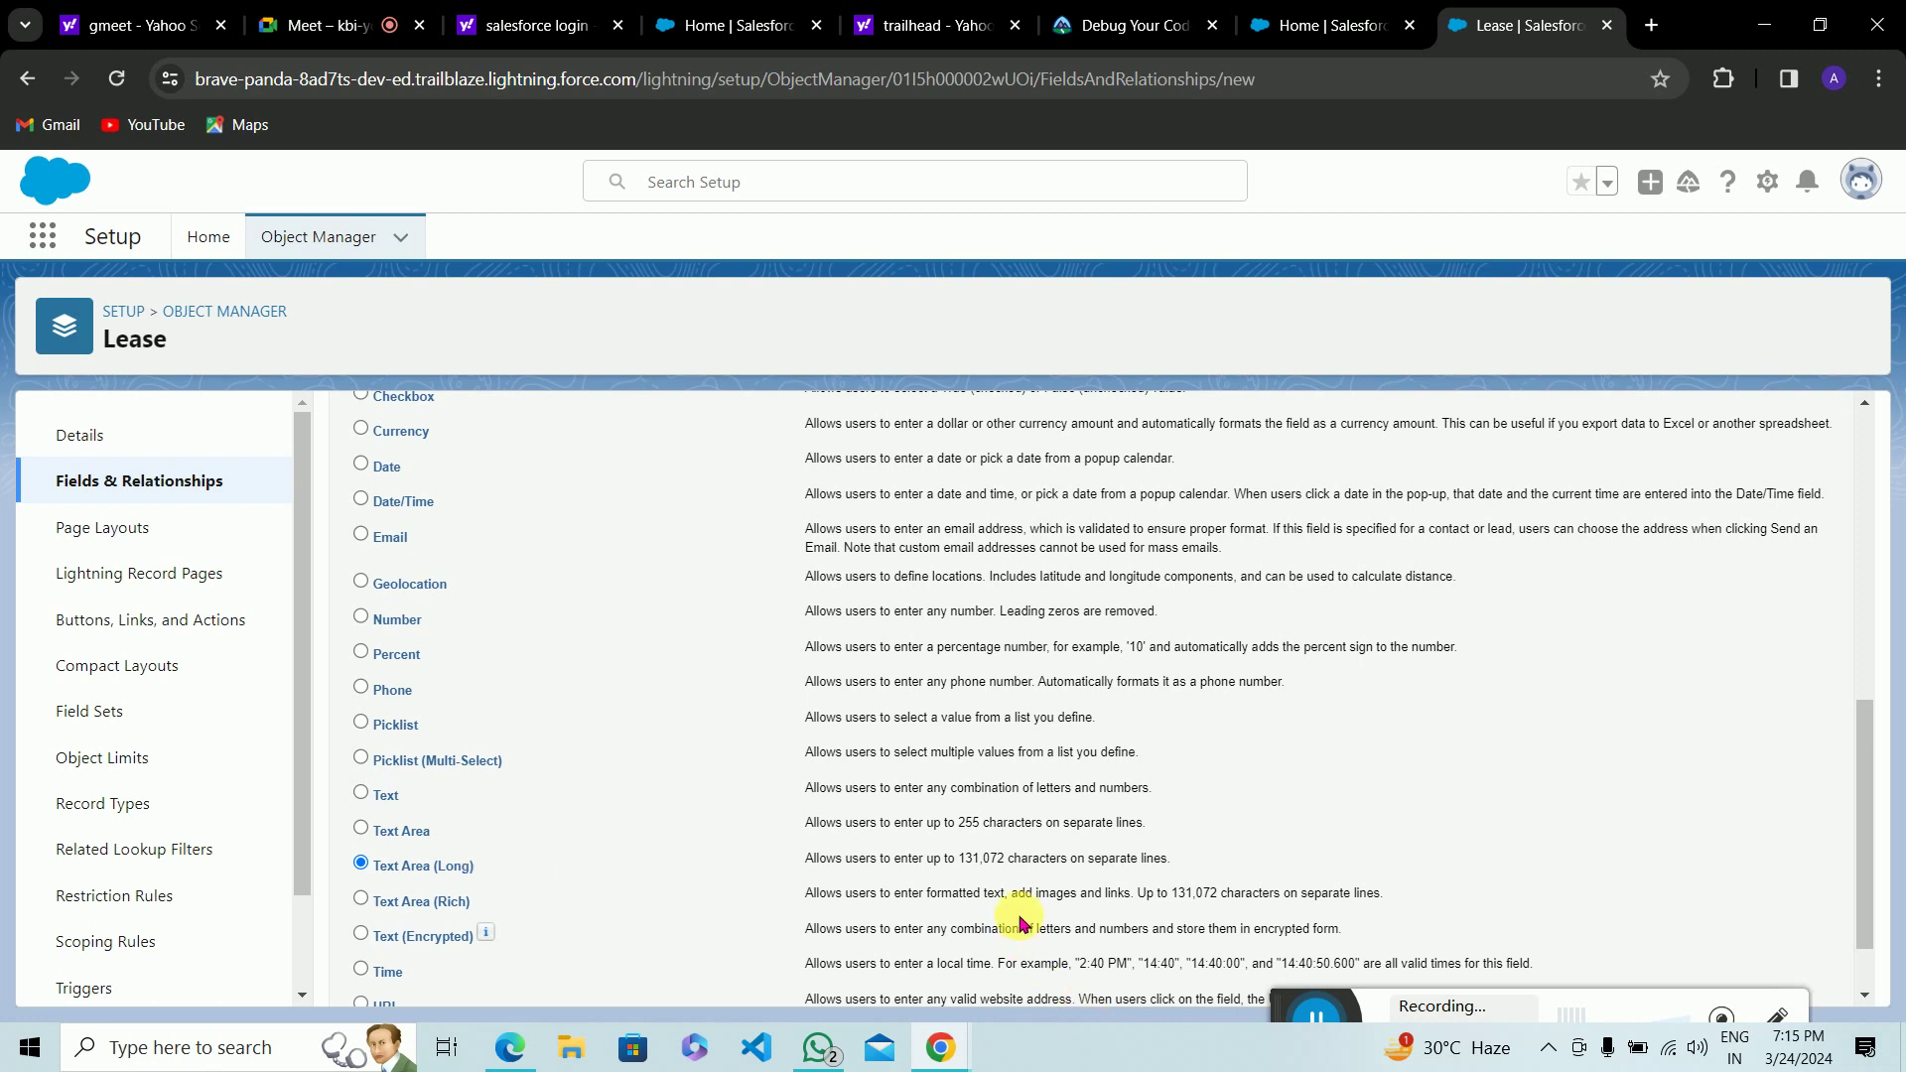
{"action": "double_click", "coordinate": [974, 877]}
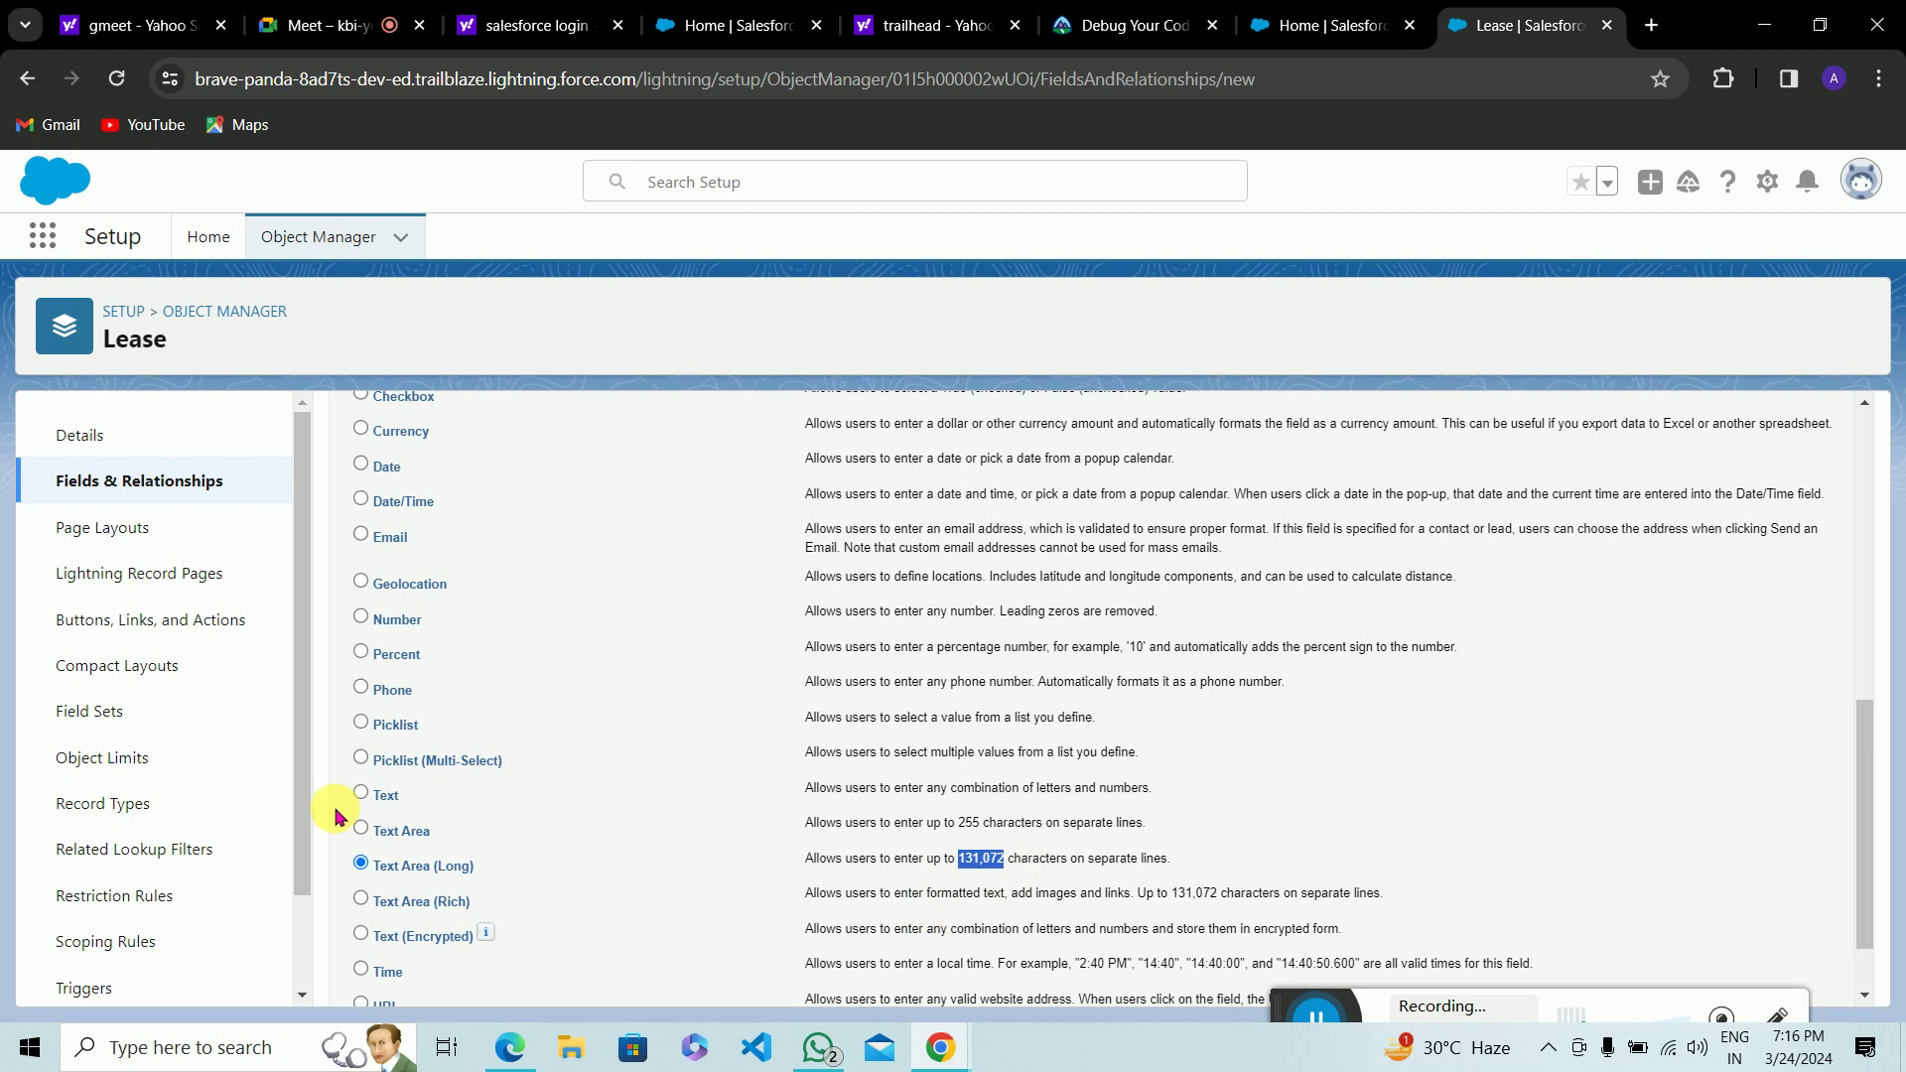
Step: Change the data type to Text Area (Rich) and examine its description of formatted text, images and links
{"action": "left_click", "coordinate": [363, 905]}
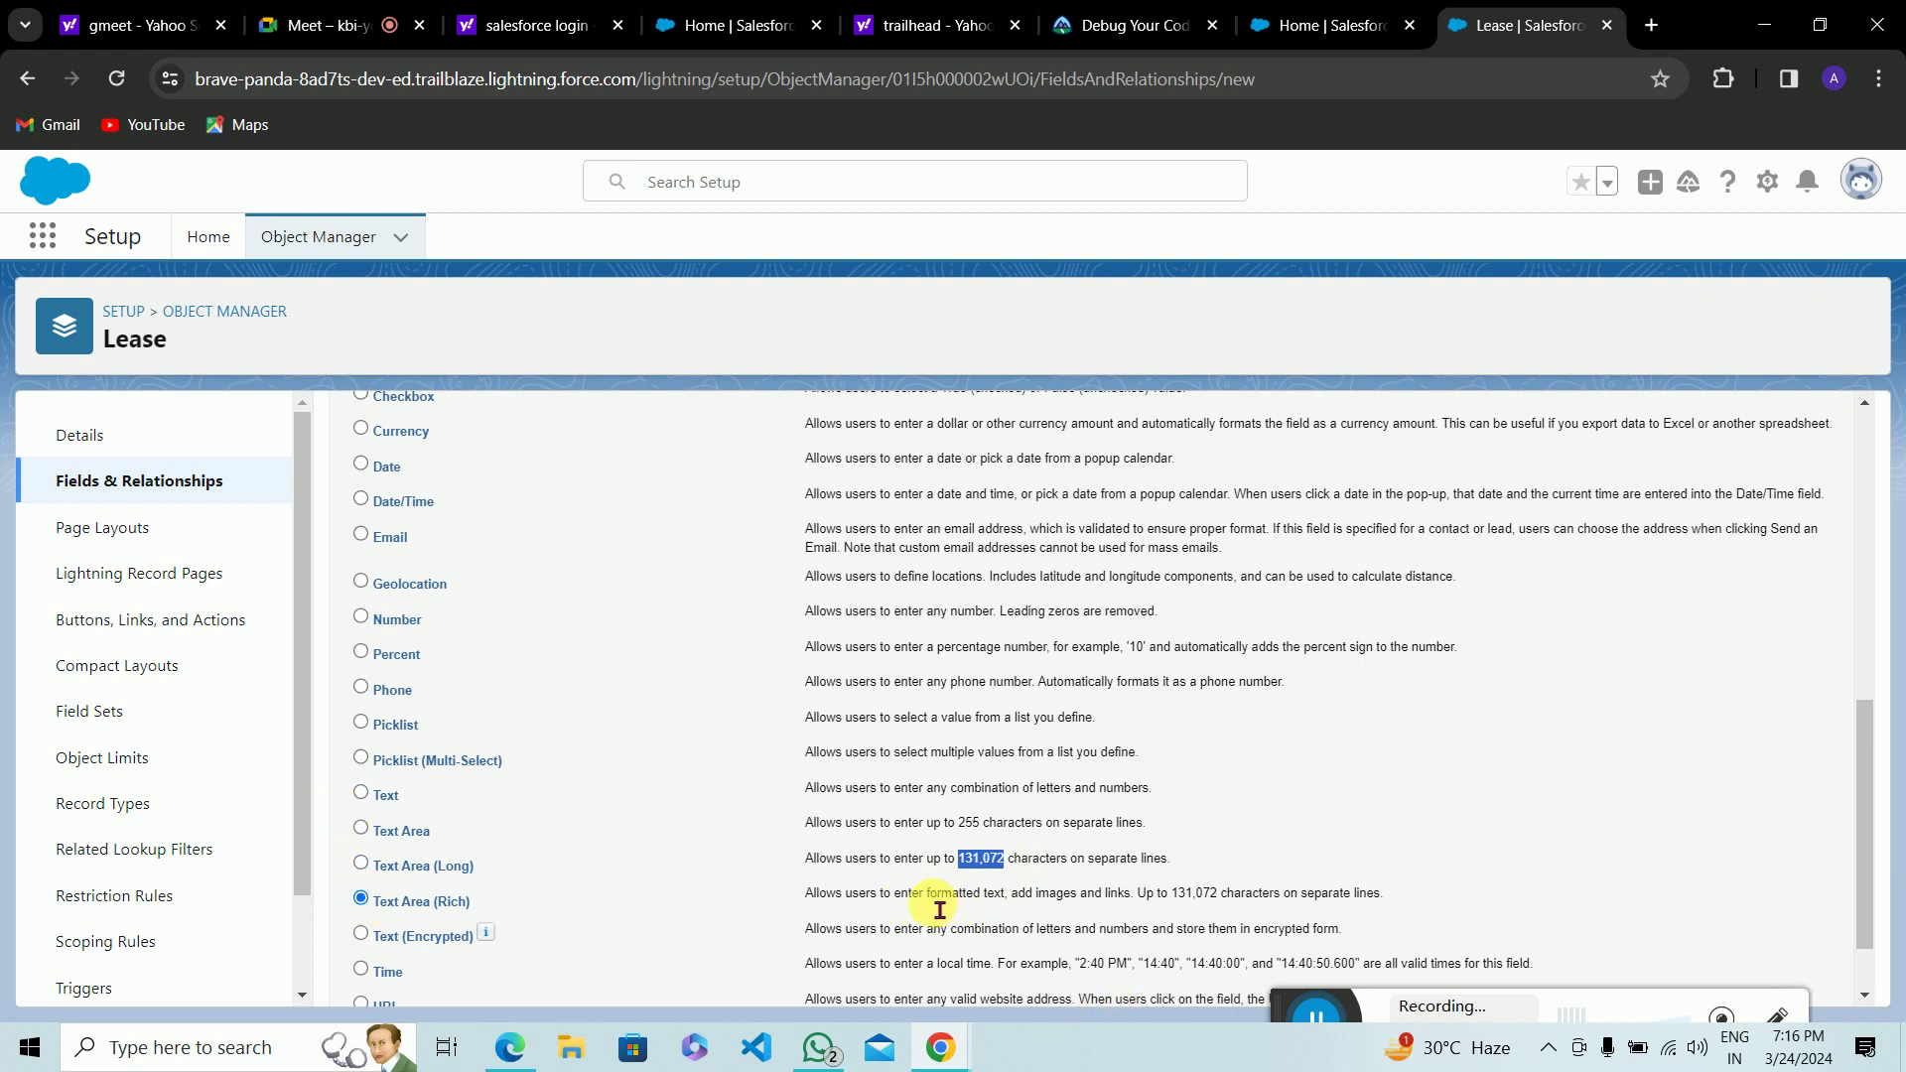
{"action": "left_click", "coordinate": [1003, 909]}
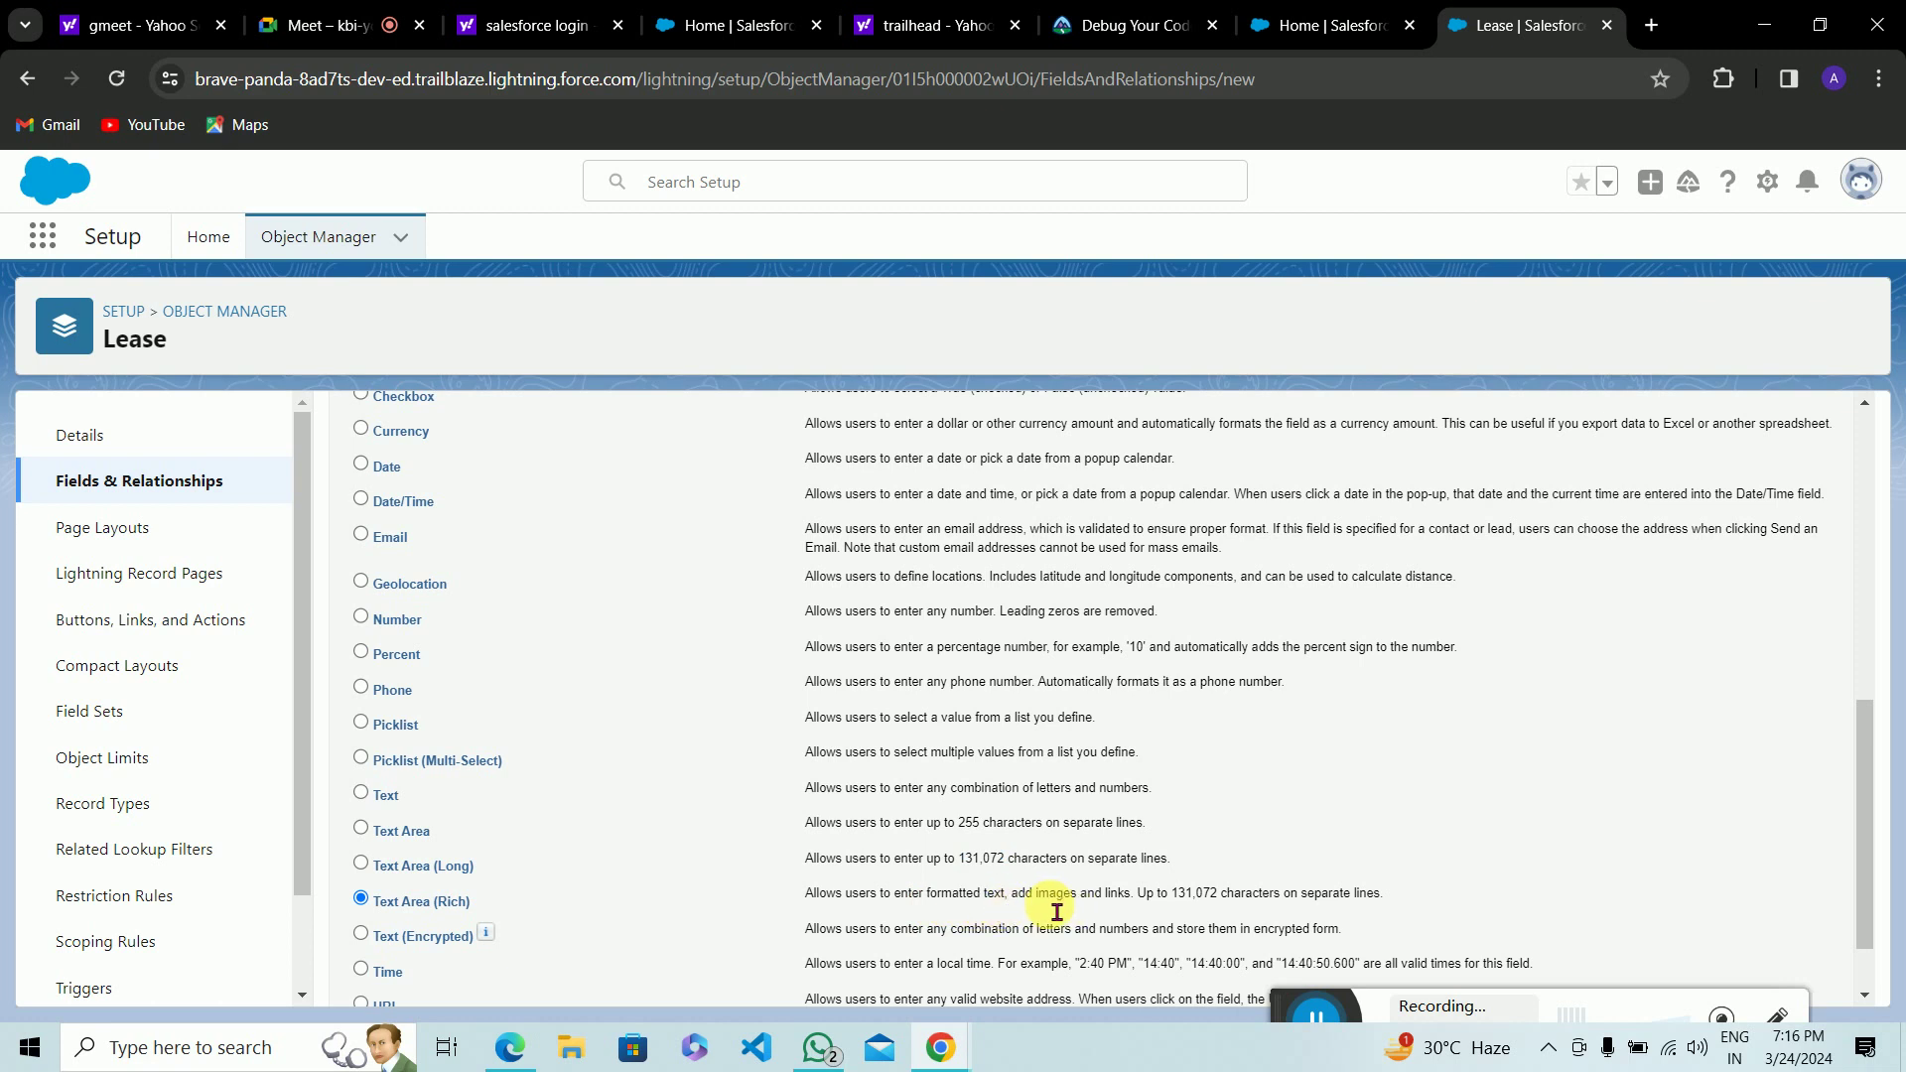
{"action": "double_click", "coordinate": [1052, 913]}
{"action": "left_click", "coordinate": [1087, 908]}
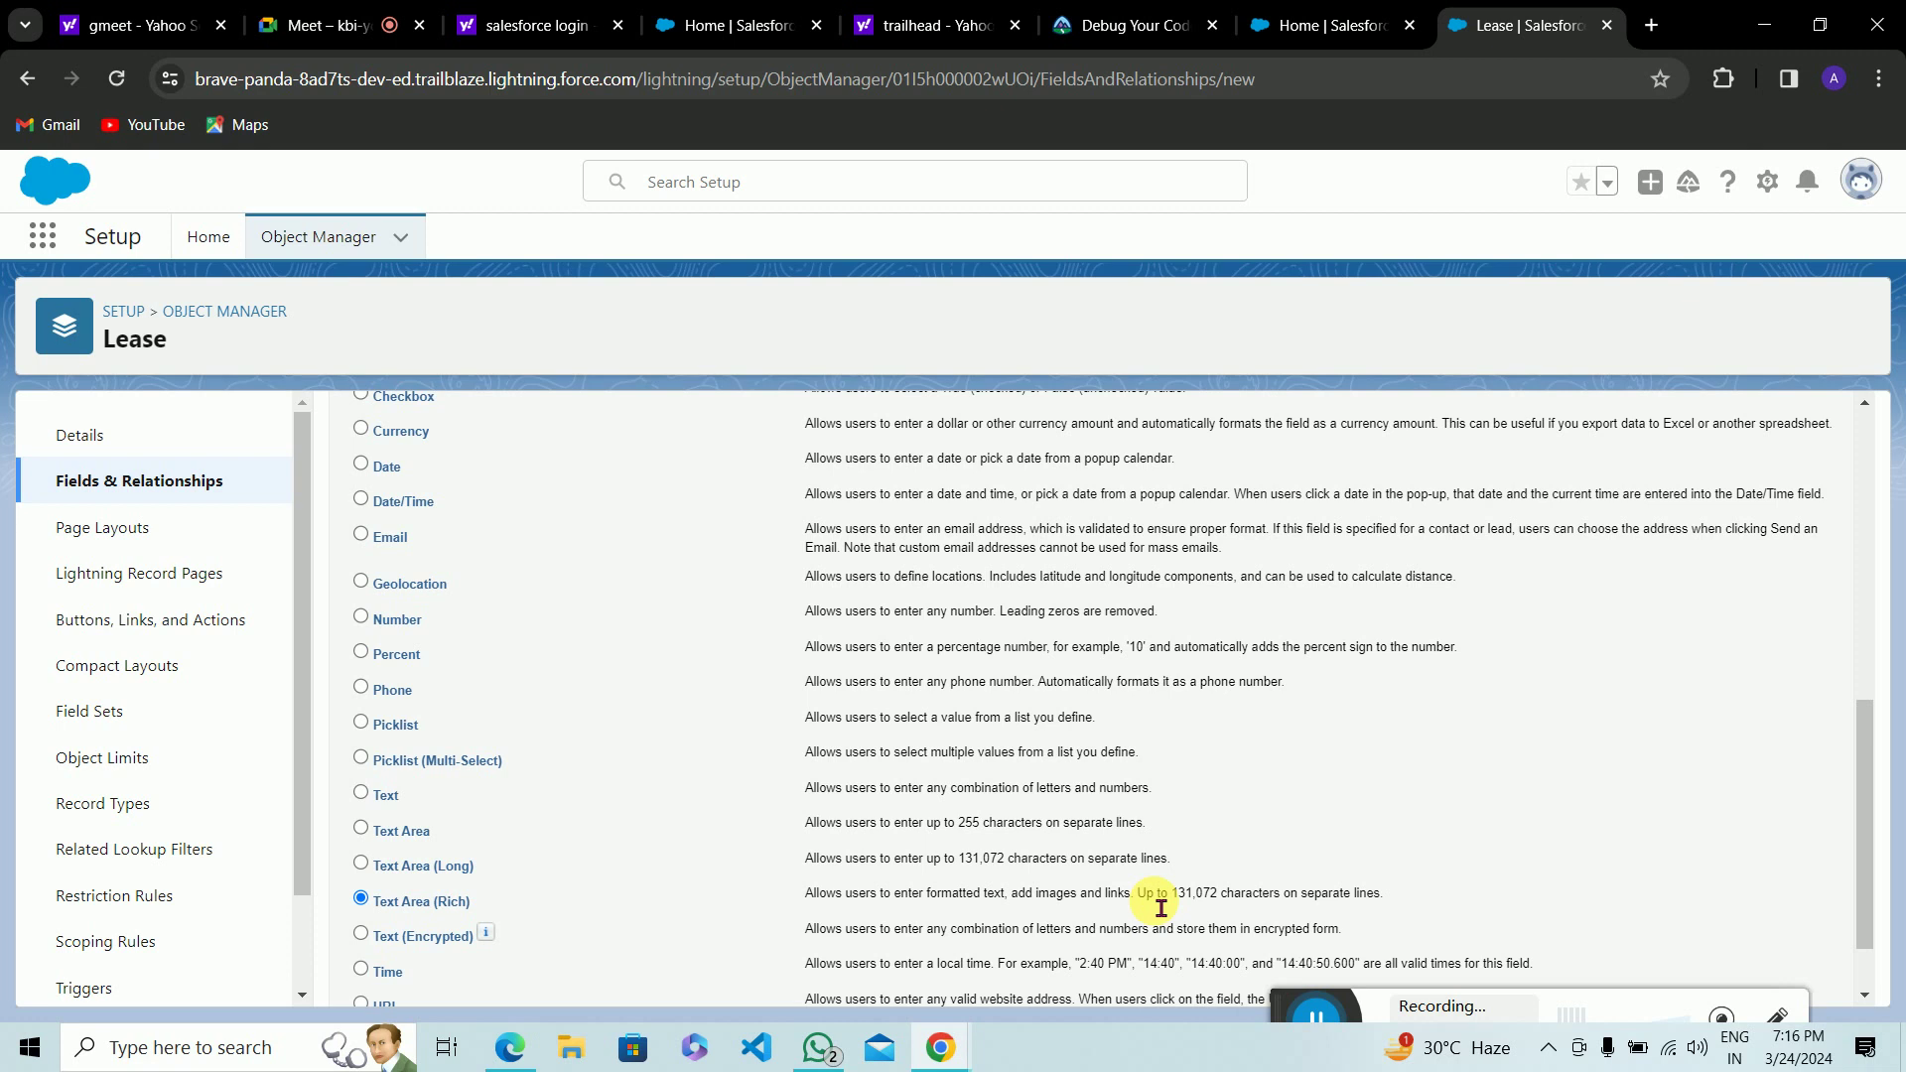
Step: Look through the remaining custom field data types and compare them with the Lease Object field list in the Edge PDF
{"action": "scroll", "coordinate": [1159, 908], "scroll_direction": "down", "scroll_amount": 1}
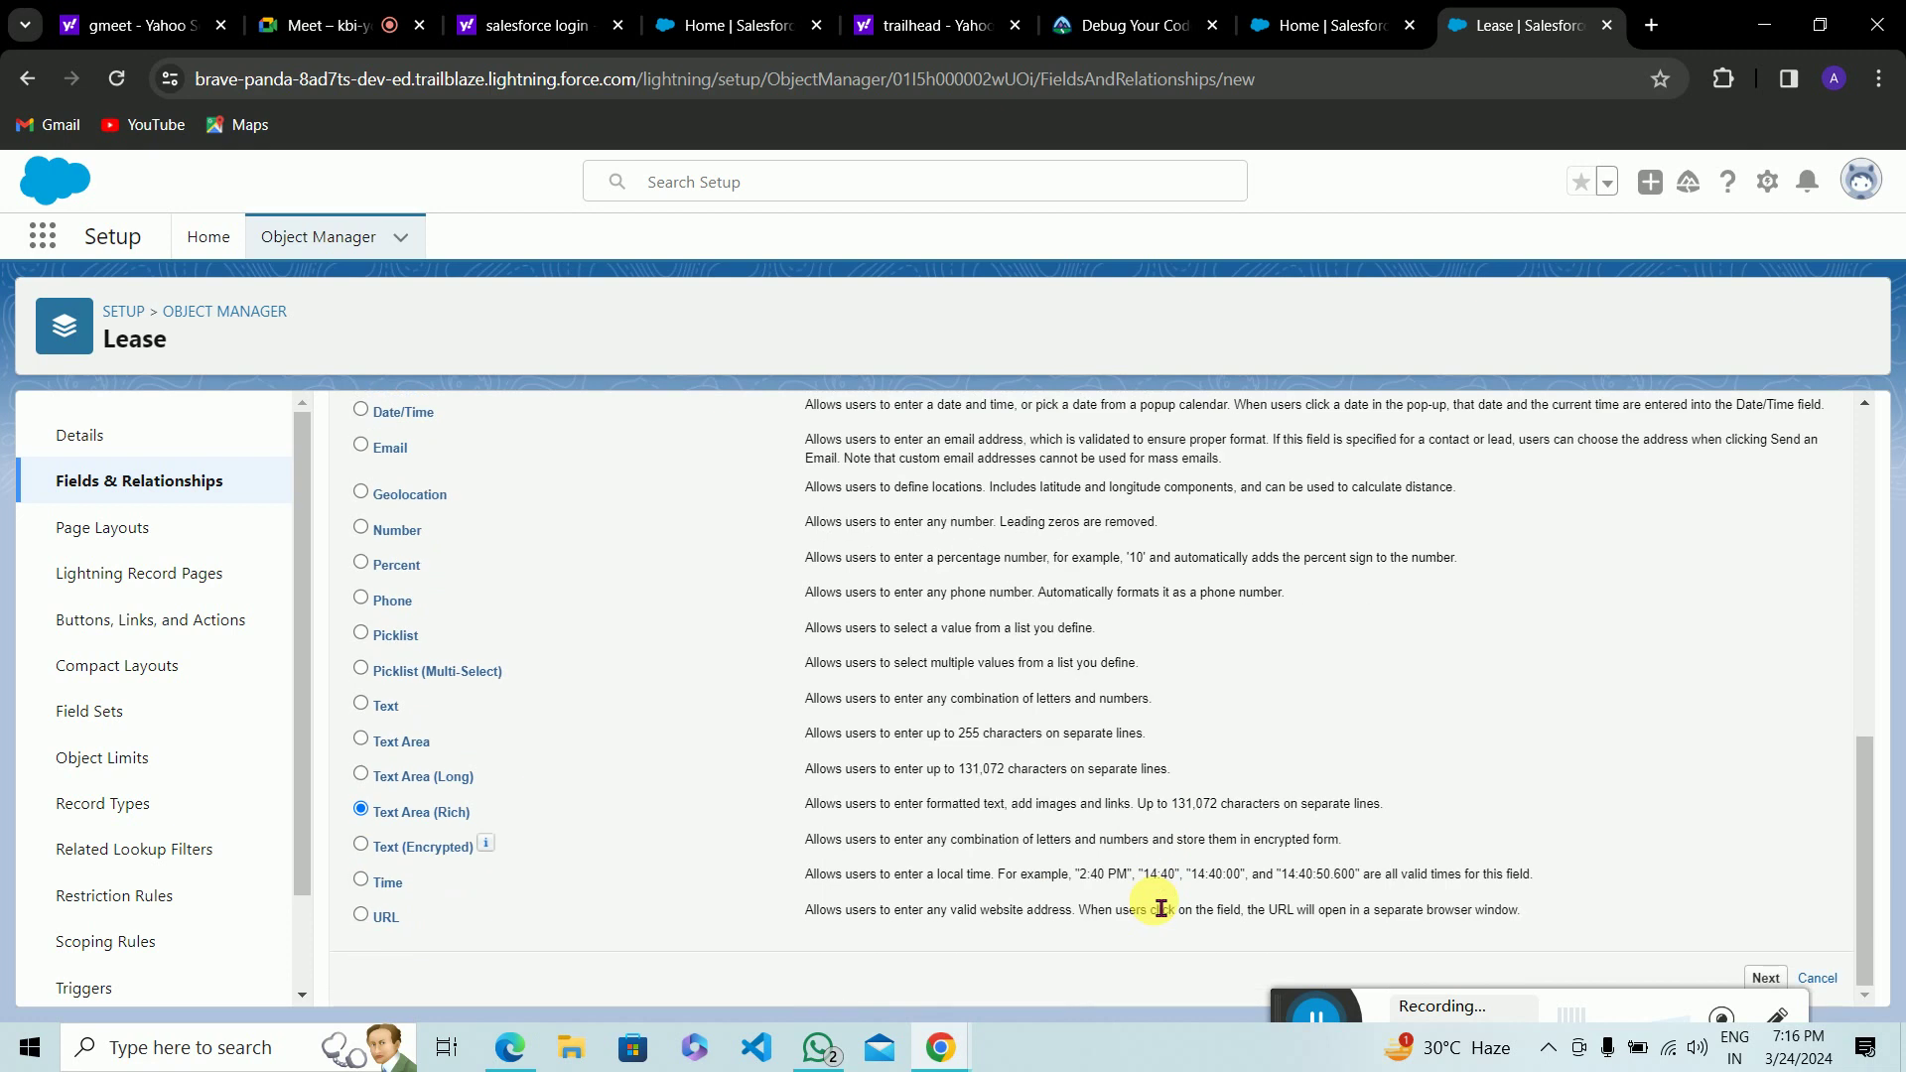
{"action": "scroll", "coordinate": [1159, 908], "scroll_direction": "up", "scroll_amount": 3}
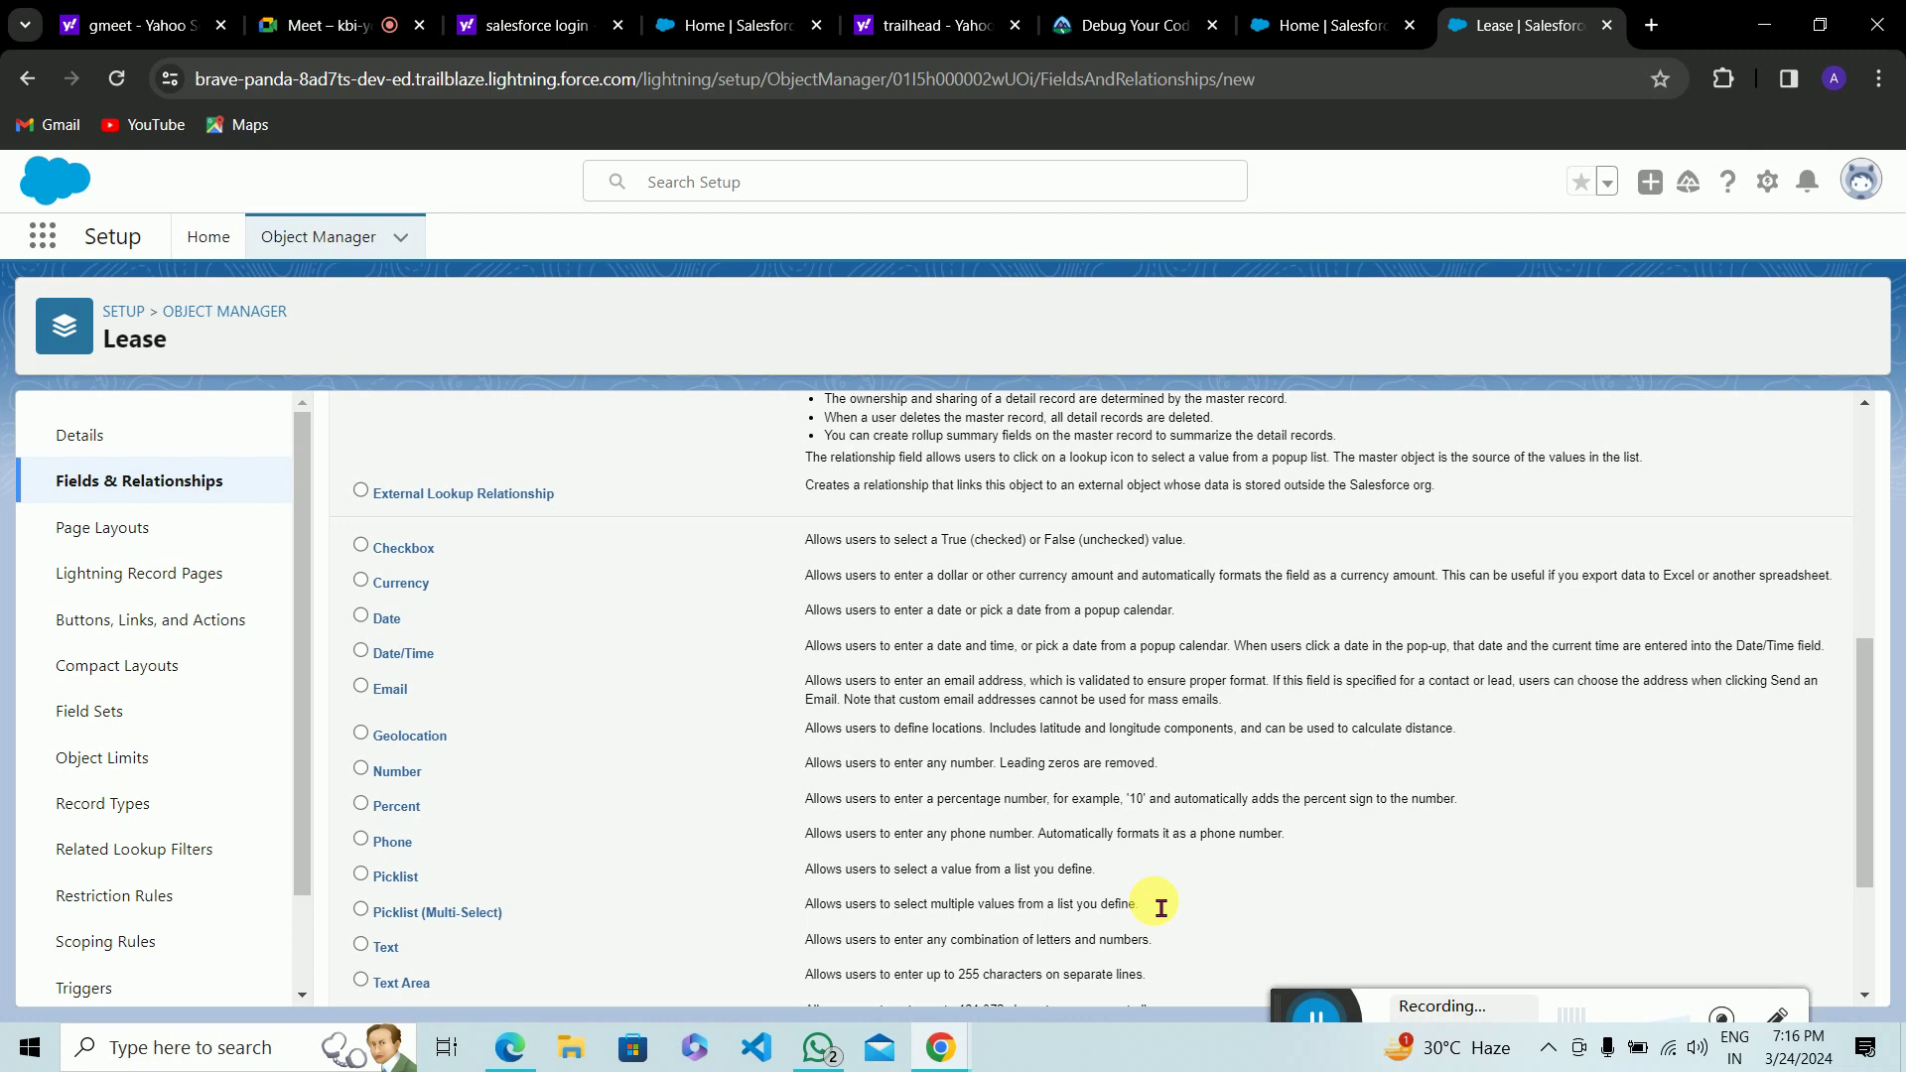
{"action": "scroll", "coordinate": [1160, 908], "scroll_direction": "up", "scroll_amount": 3}
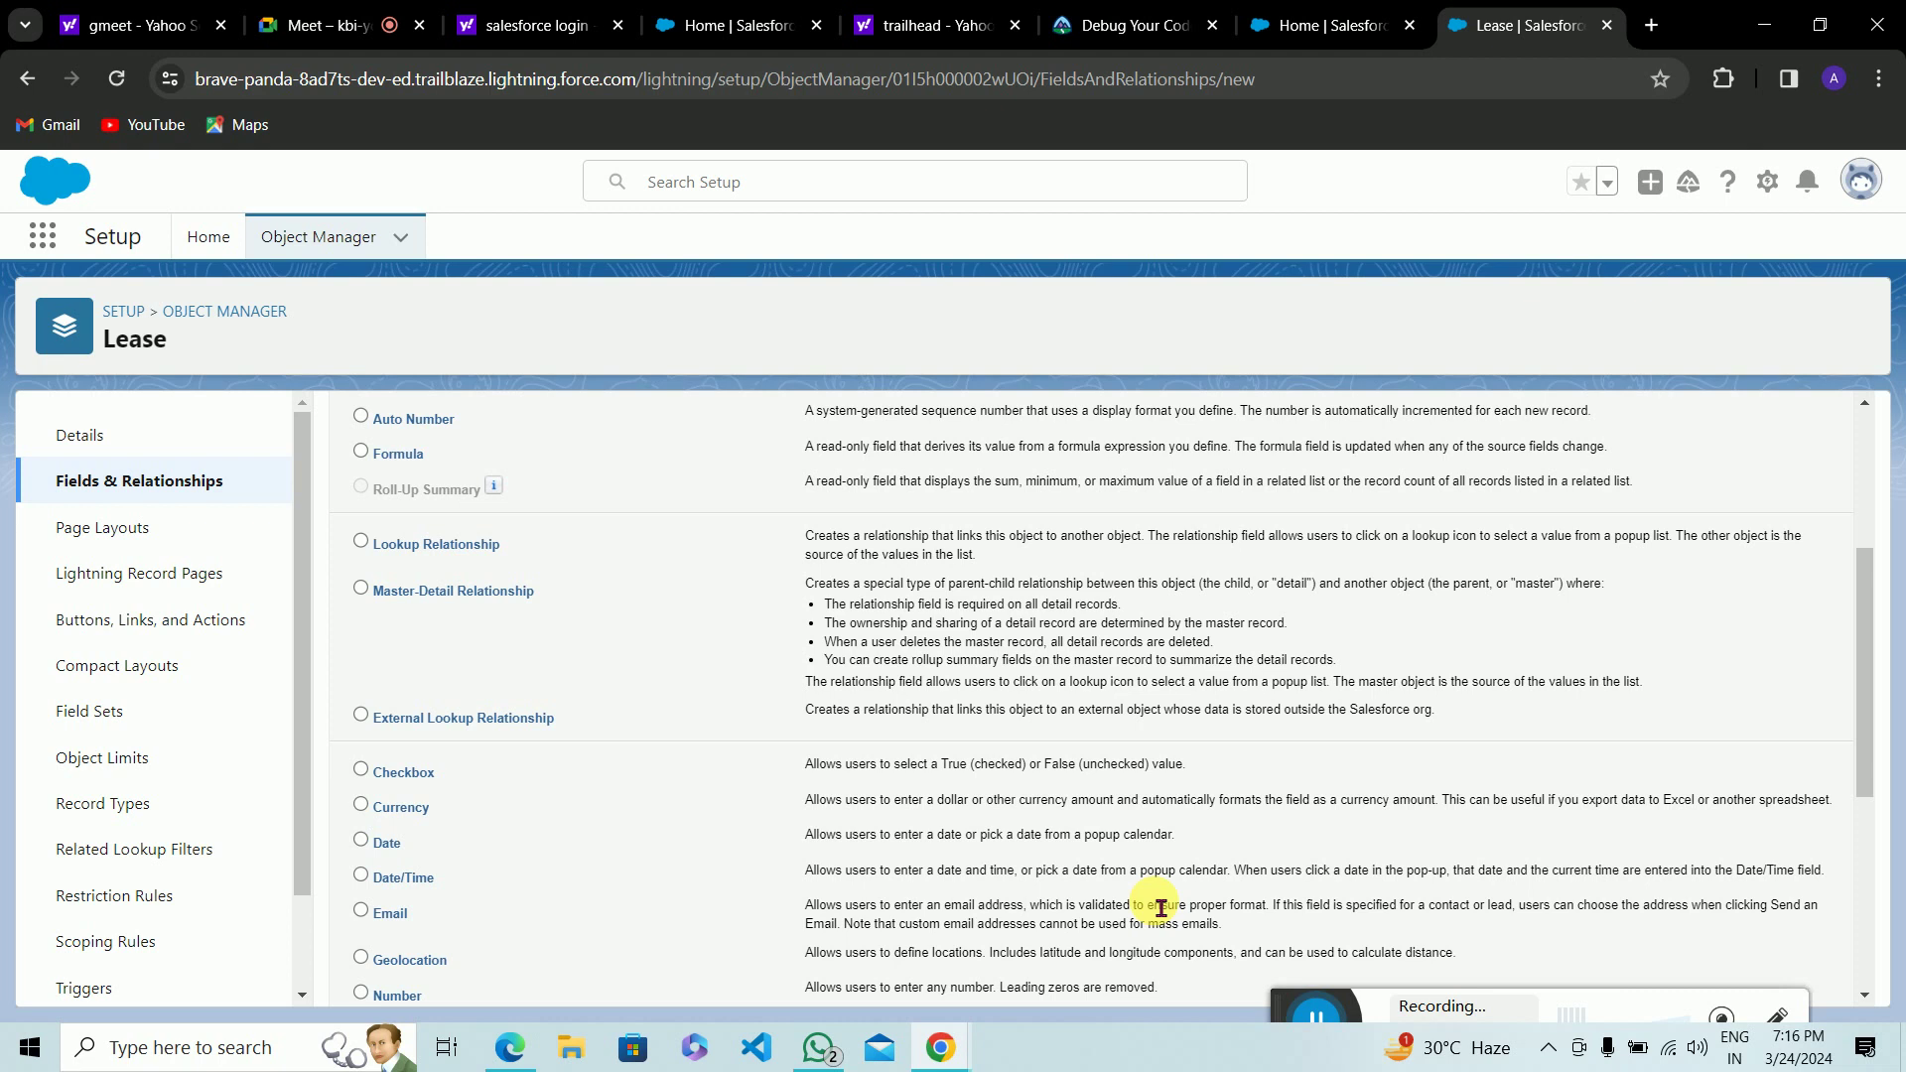
{"action": "scroll", "coordinate": [1159, 908], "scroll_direction": "up", "scroll_amount": 3}
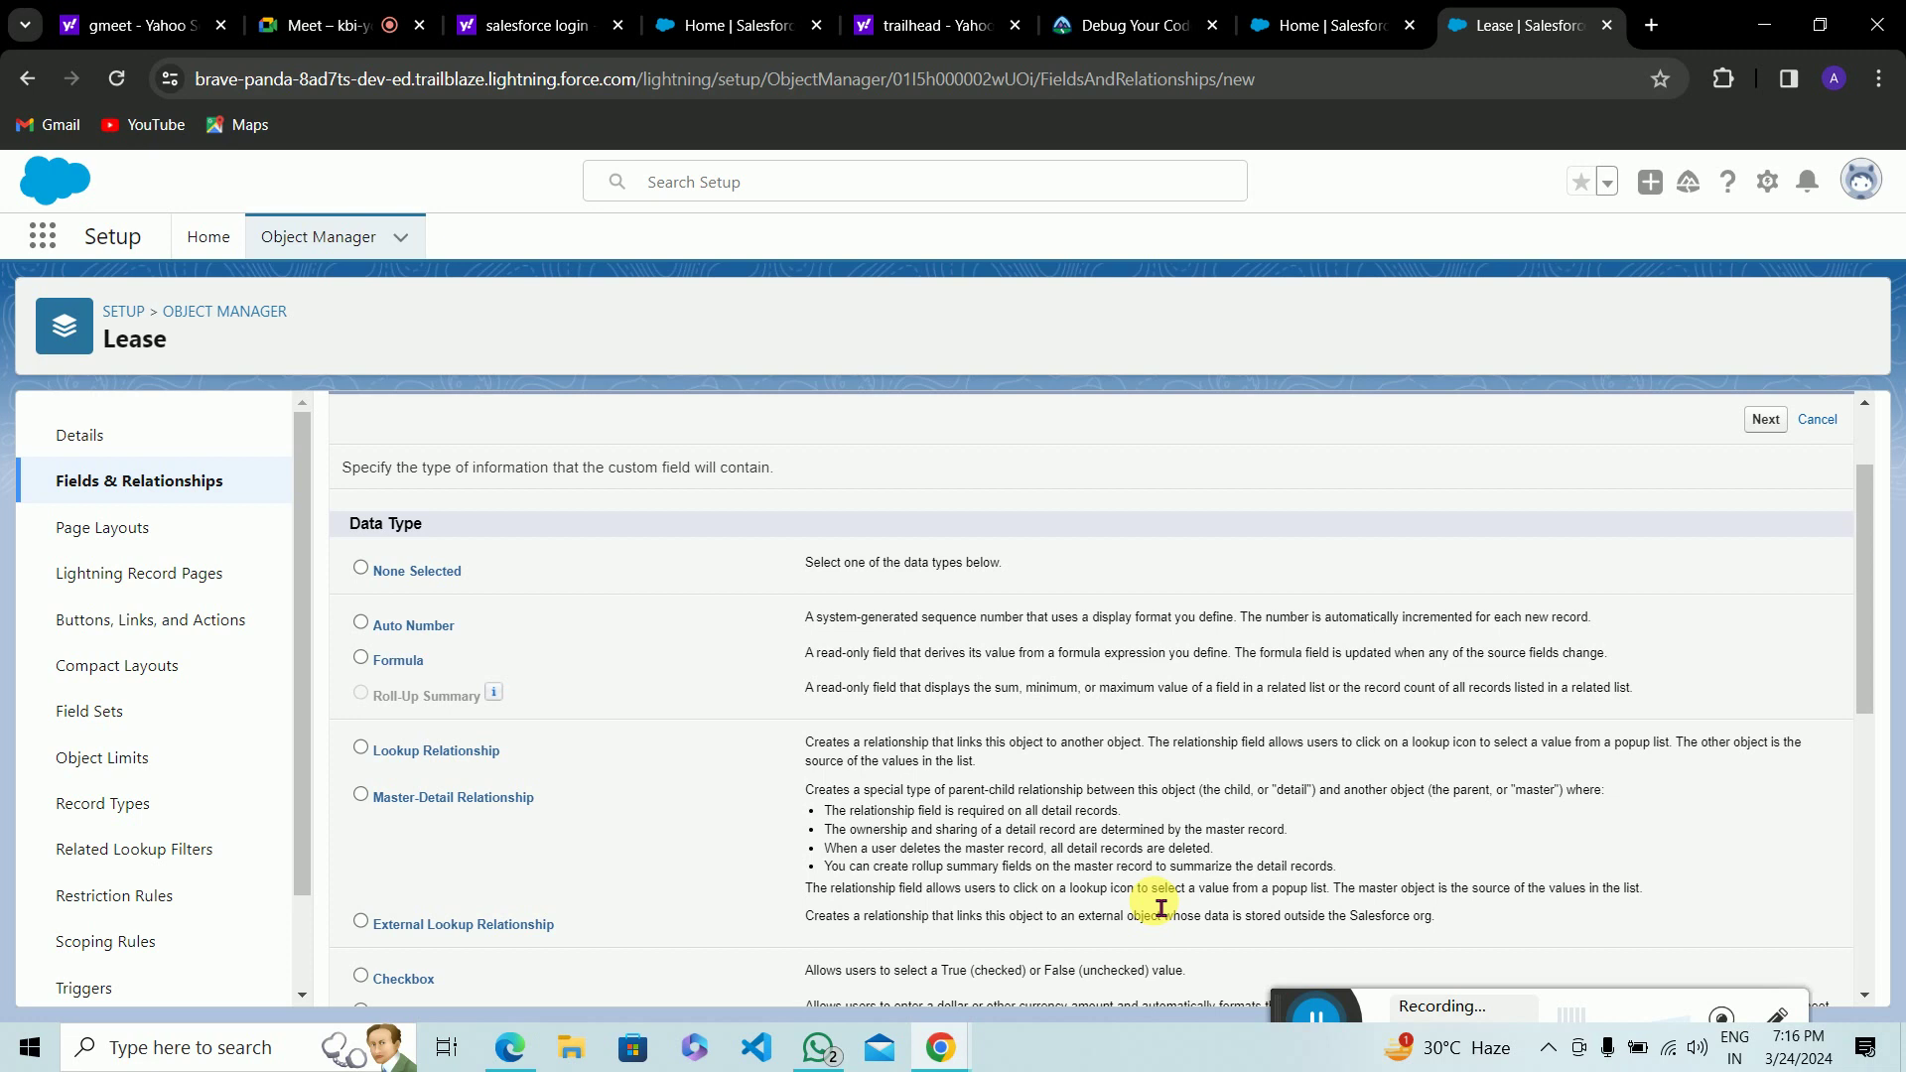
{"action": "scroll", "coordinate": [1160, 909], "scroll_direction": "down", "scroll_amount": 3}
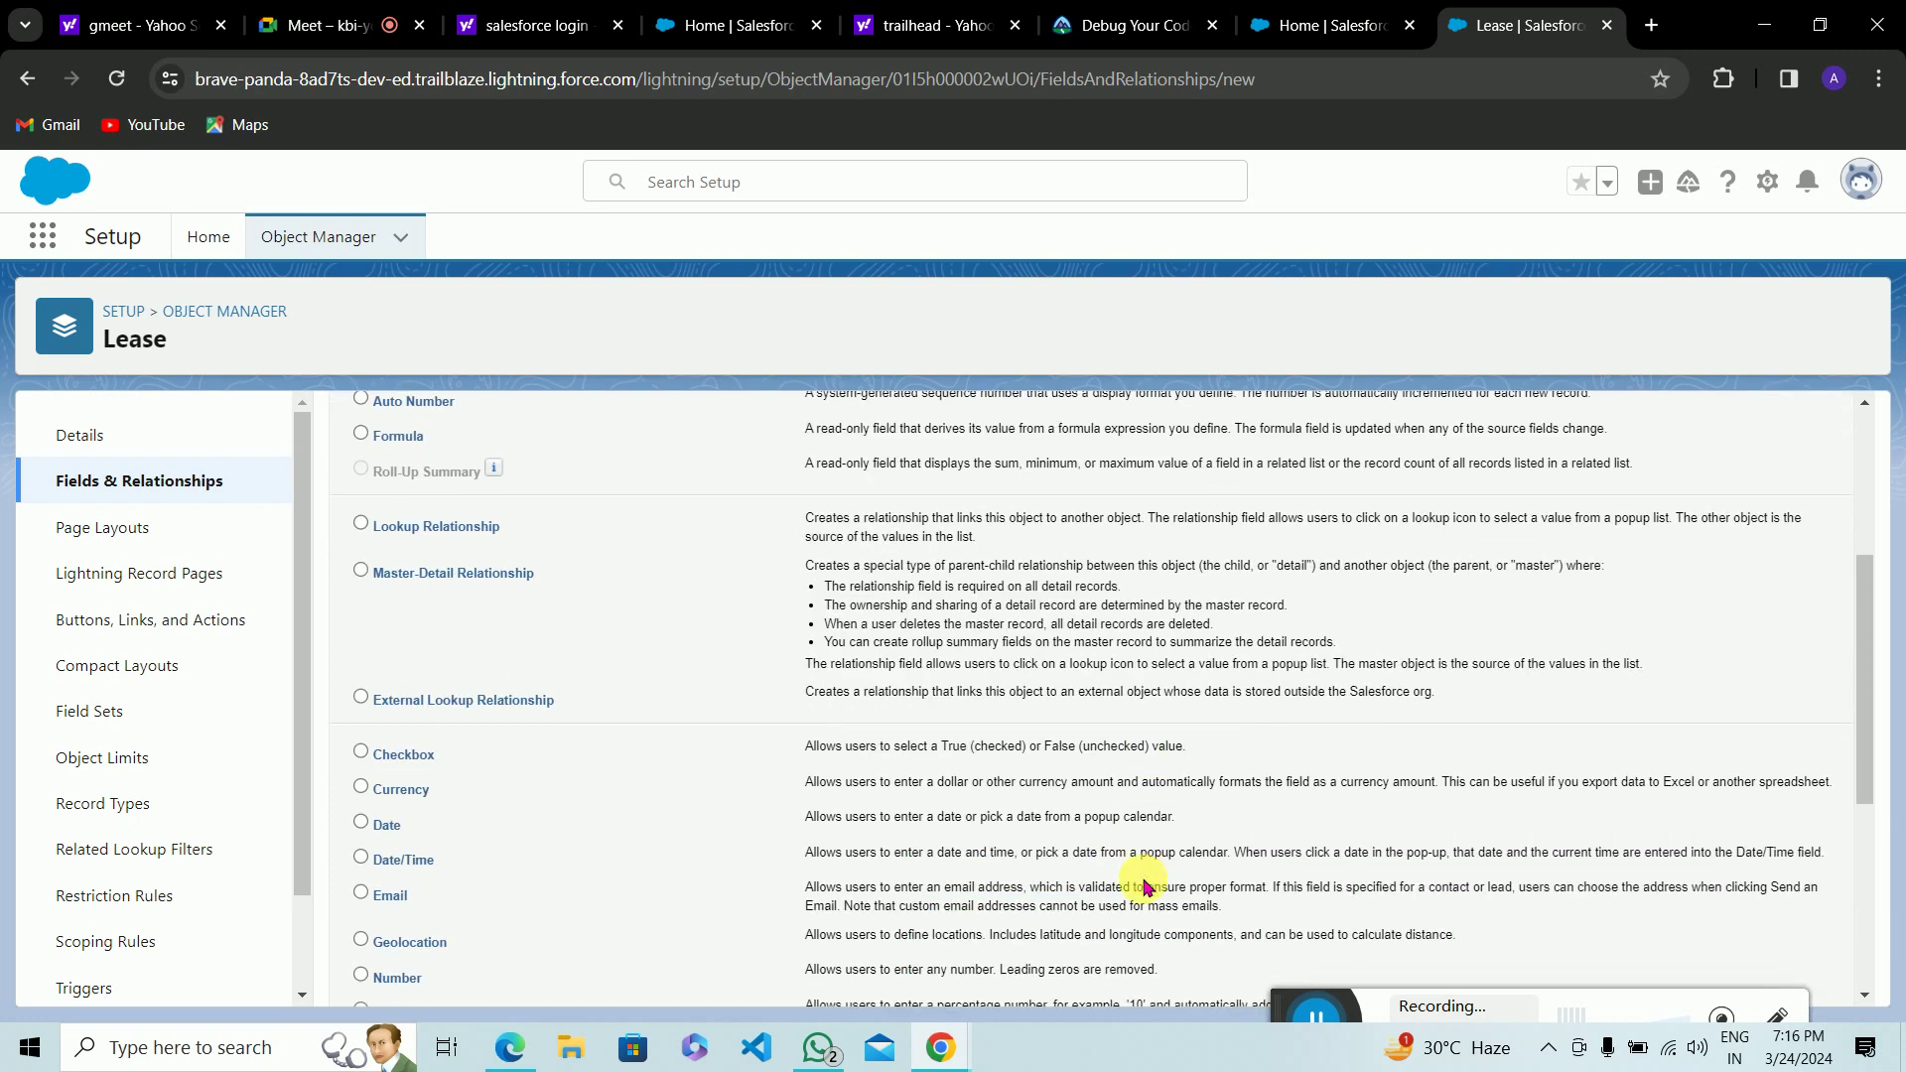
{"action": "left_click", "coordinate": [509, 1058]}
{"action": "left_click", "coordinate": [816, 863]}
{"action": "scroll", "coordinate": [816, 863], "scroll_direction": "down", "scroll_amount": 2}
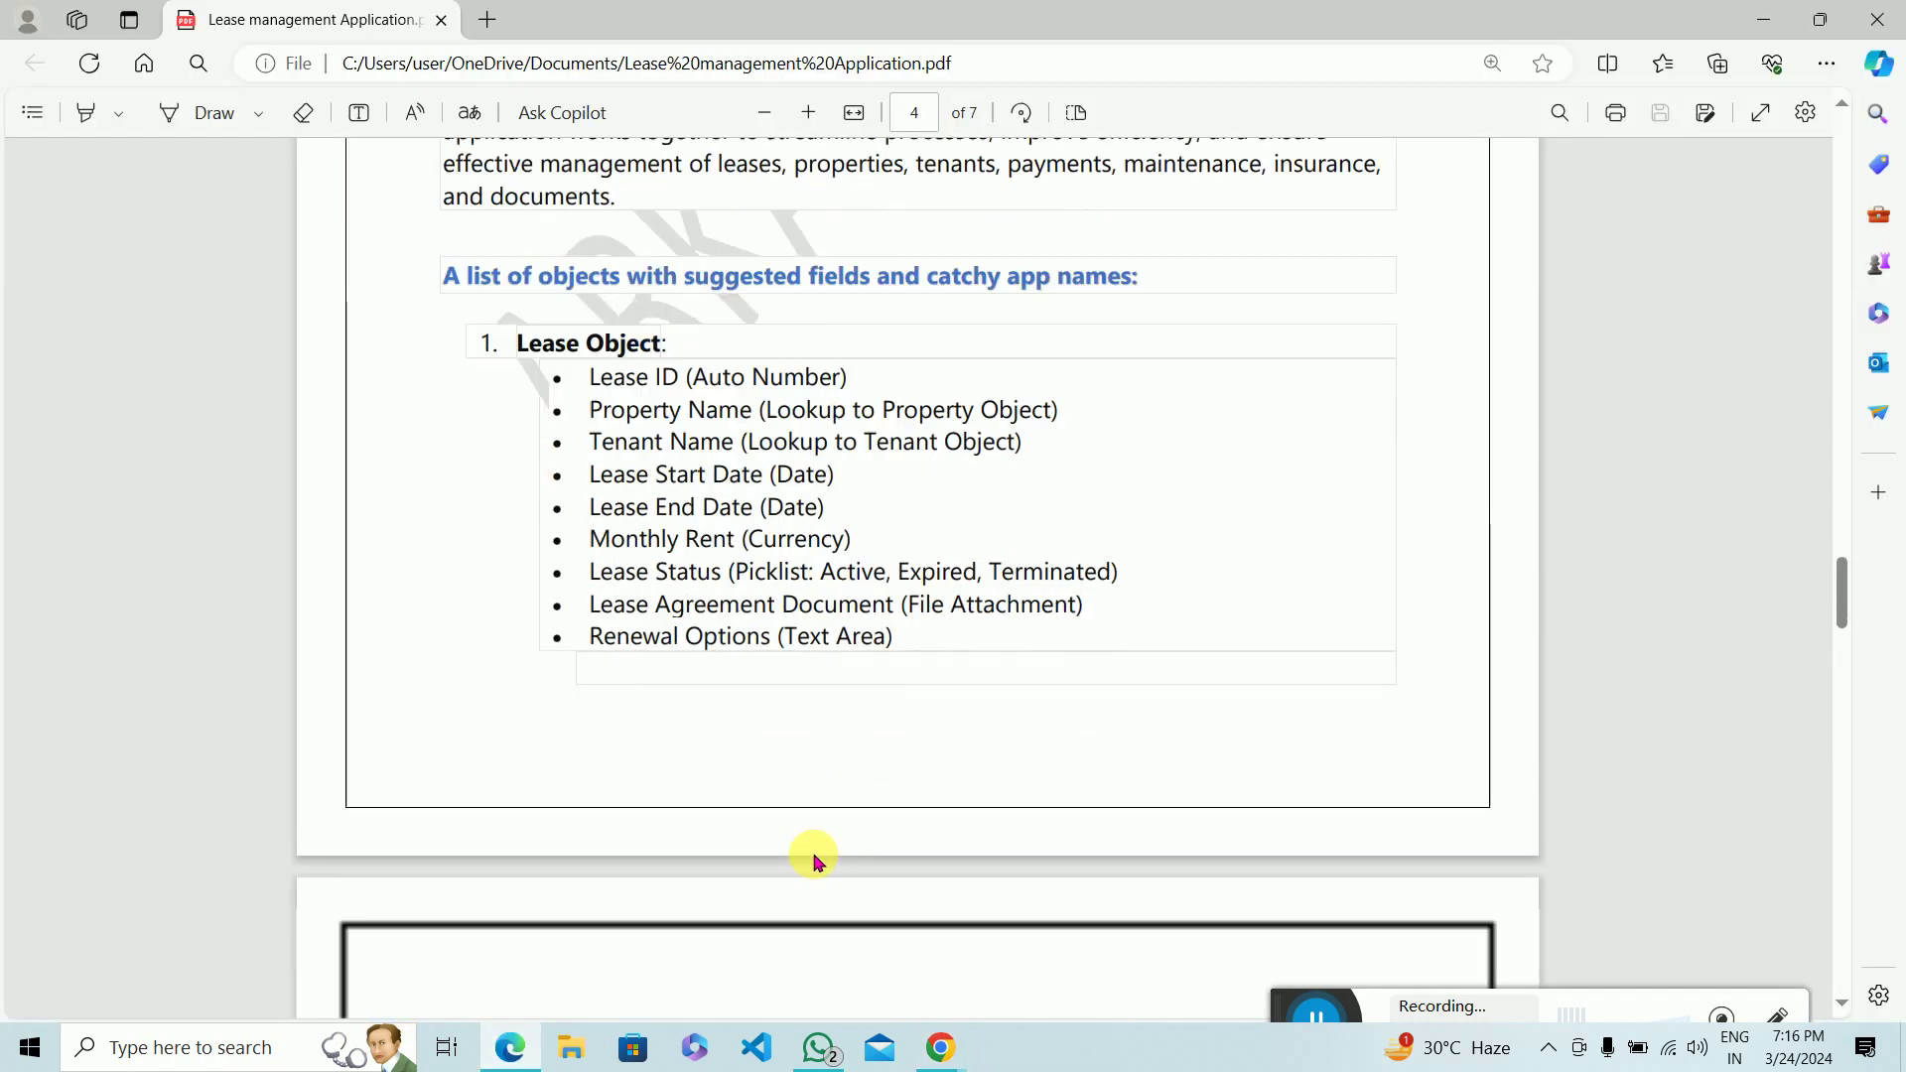
{"action": "scroll", "coordinate": [814, 855], "scroll_direction": "up", "scroll_amount": 5}
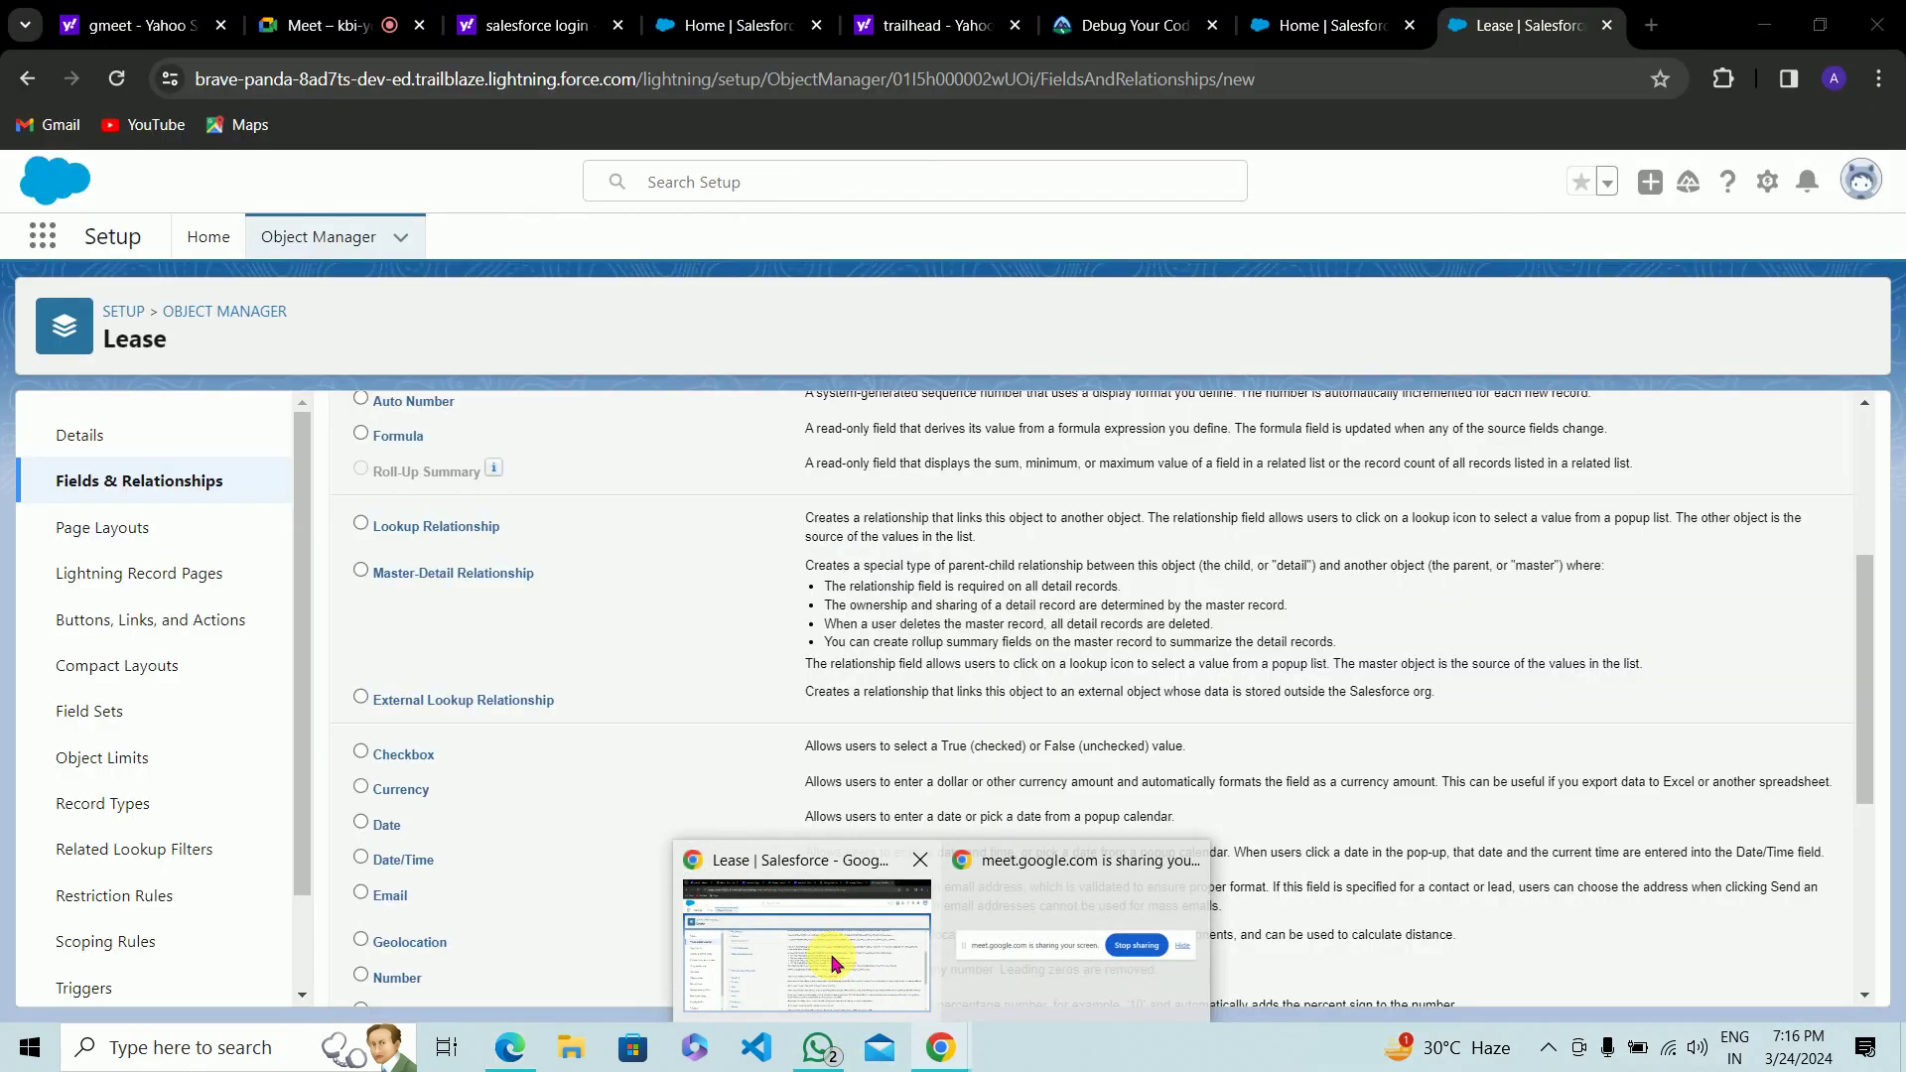
Step: Return to Chrome, open the Lease object's definition for editing, review its record name, optional features and search settings, and save it
{"action": "left_click", "coordinate": [831, 958]}
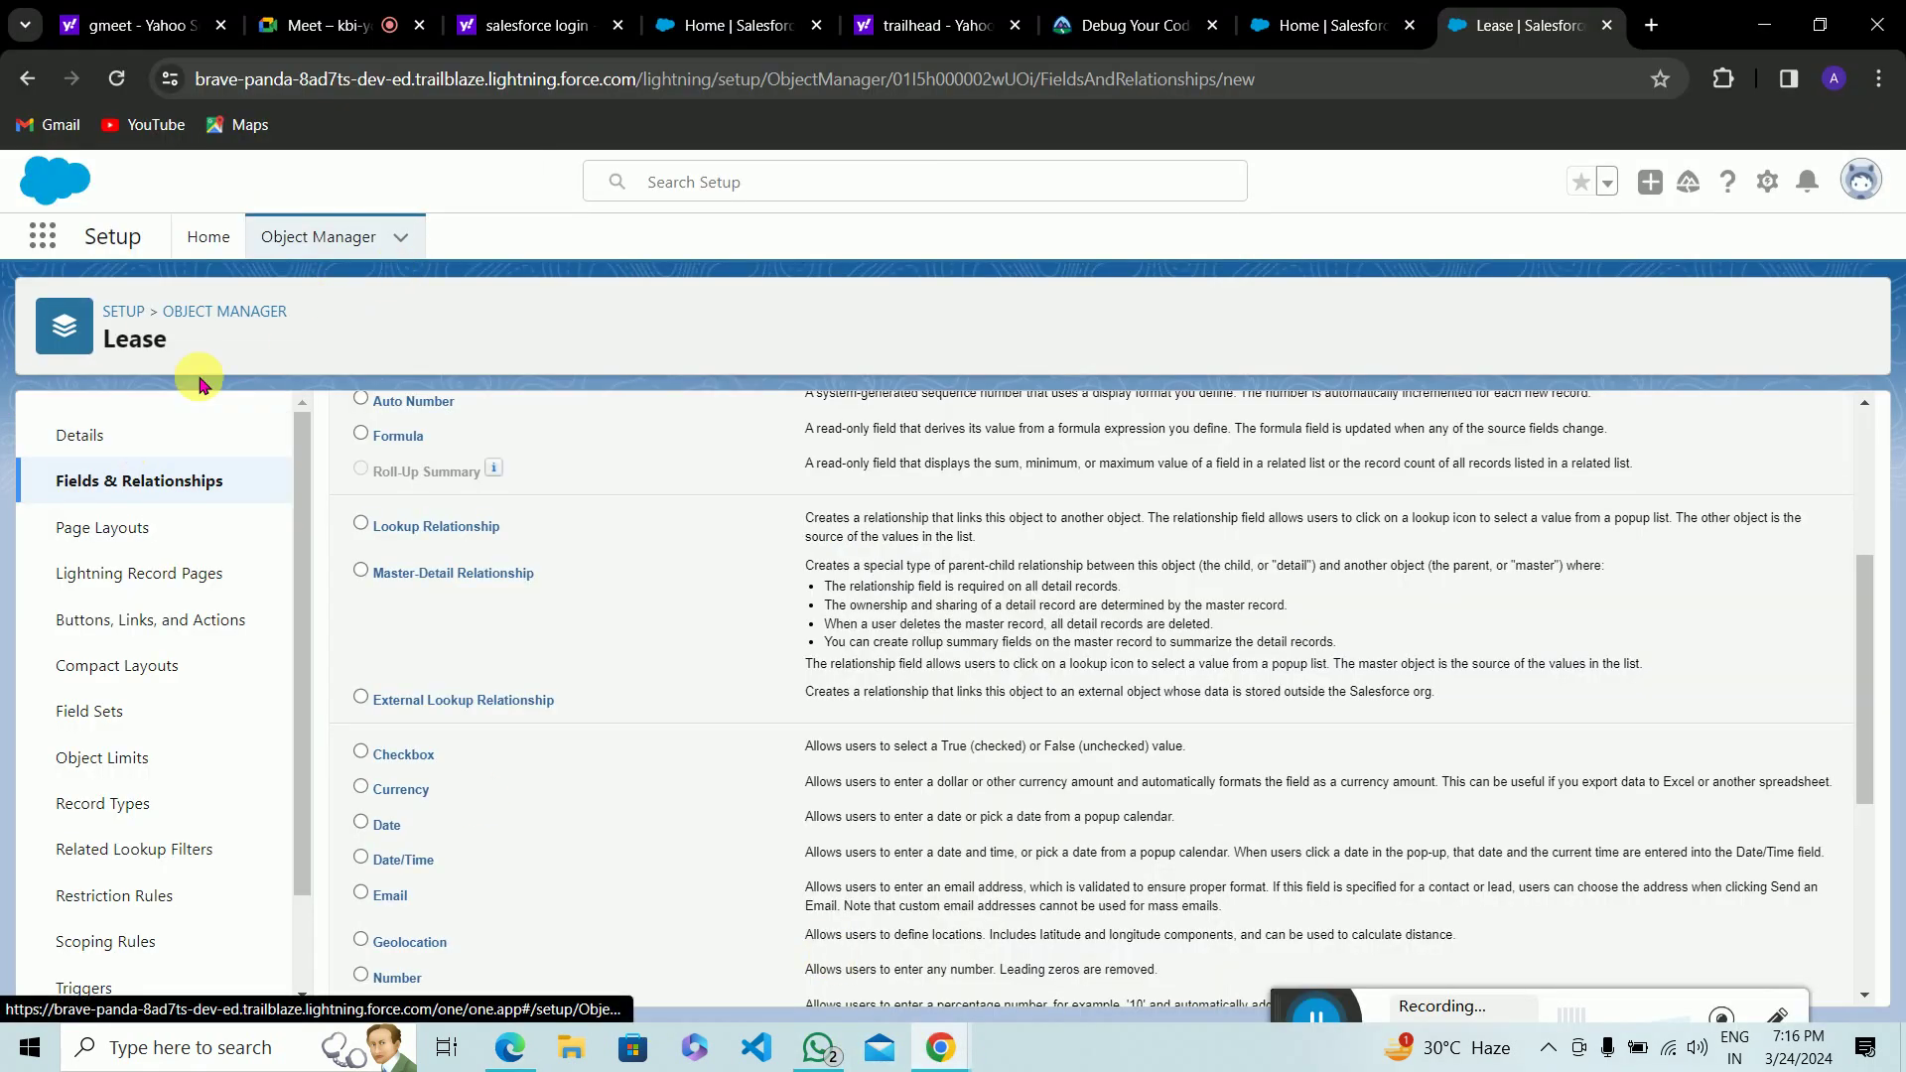
{"action": "left_click", "coordinate": [127, 434]}
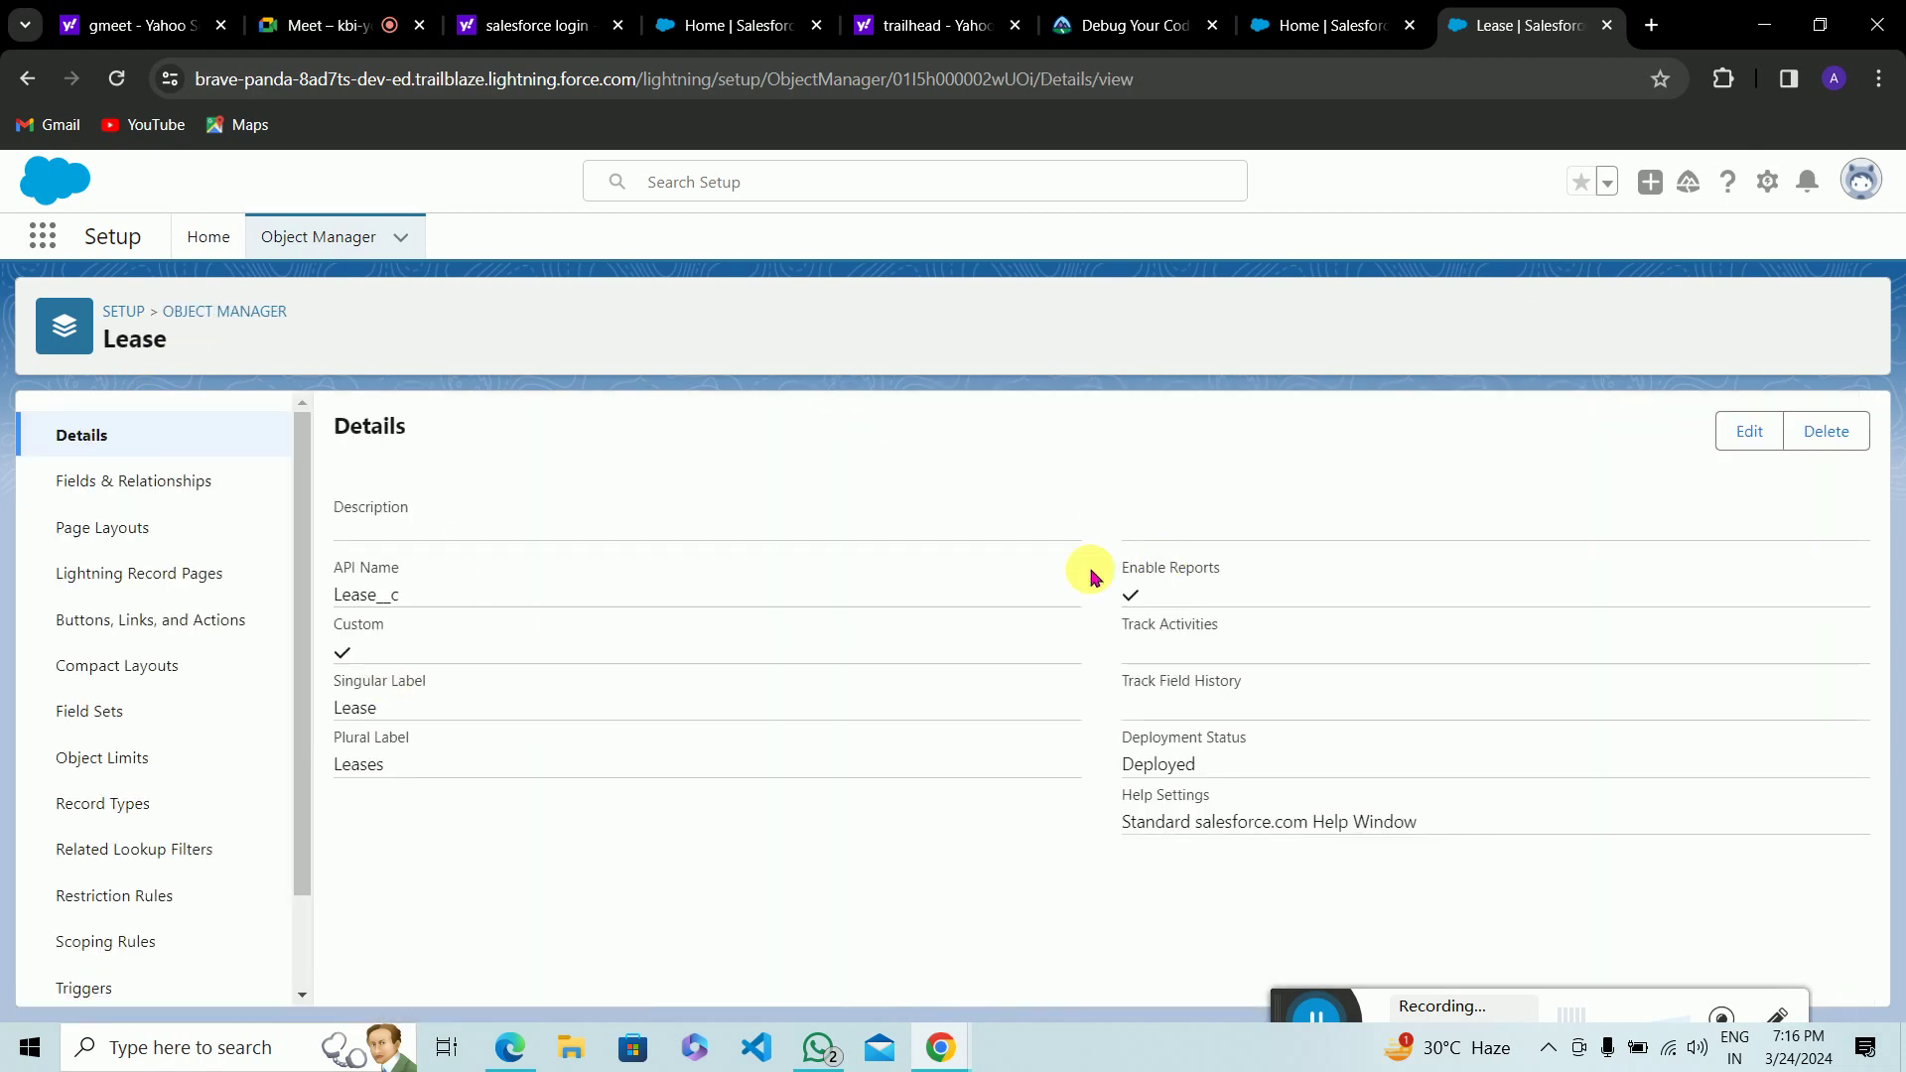
{"action": "left_click", "coordinate": [1748, 434]}
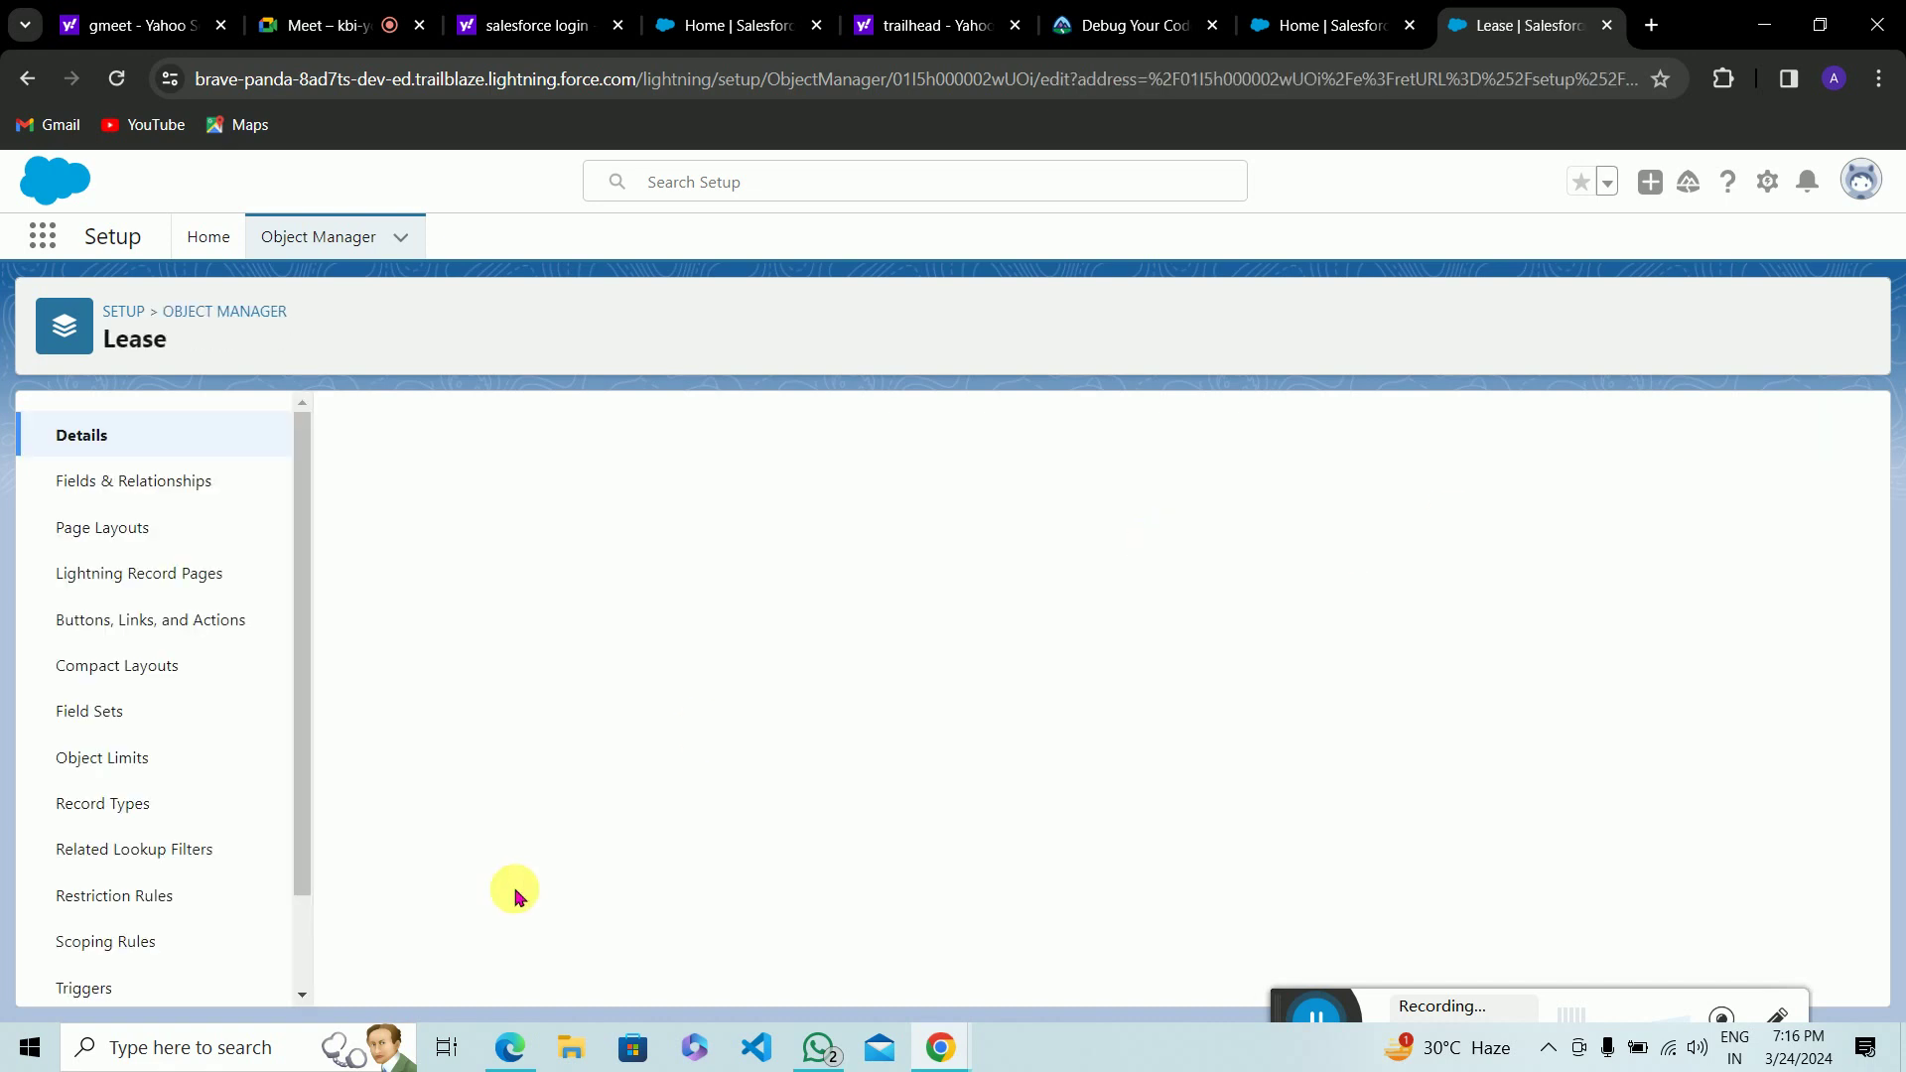
{"action": "scroll", "coordinate": [924, 660], "scroll_direction": "down", "scroll_amount": 5}
{"action": "scroll", "coordinate": [924, 660], "scroll_direction": "down", "scroll_amount": 3}
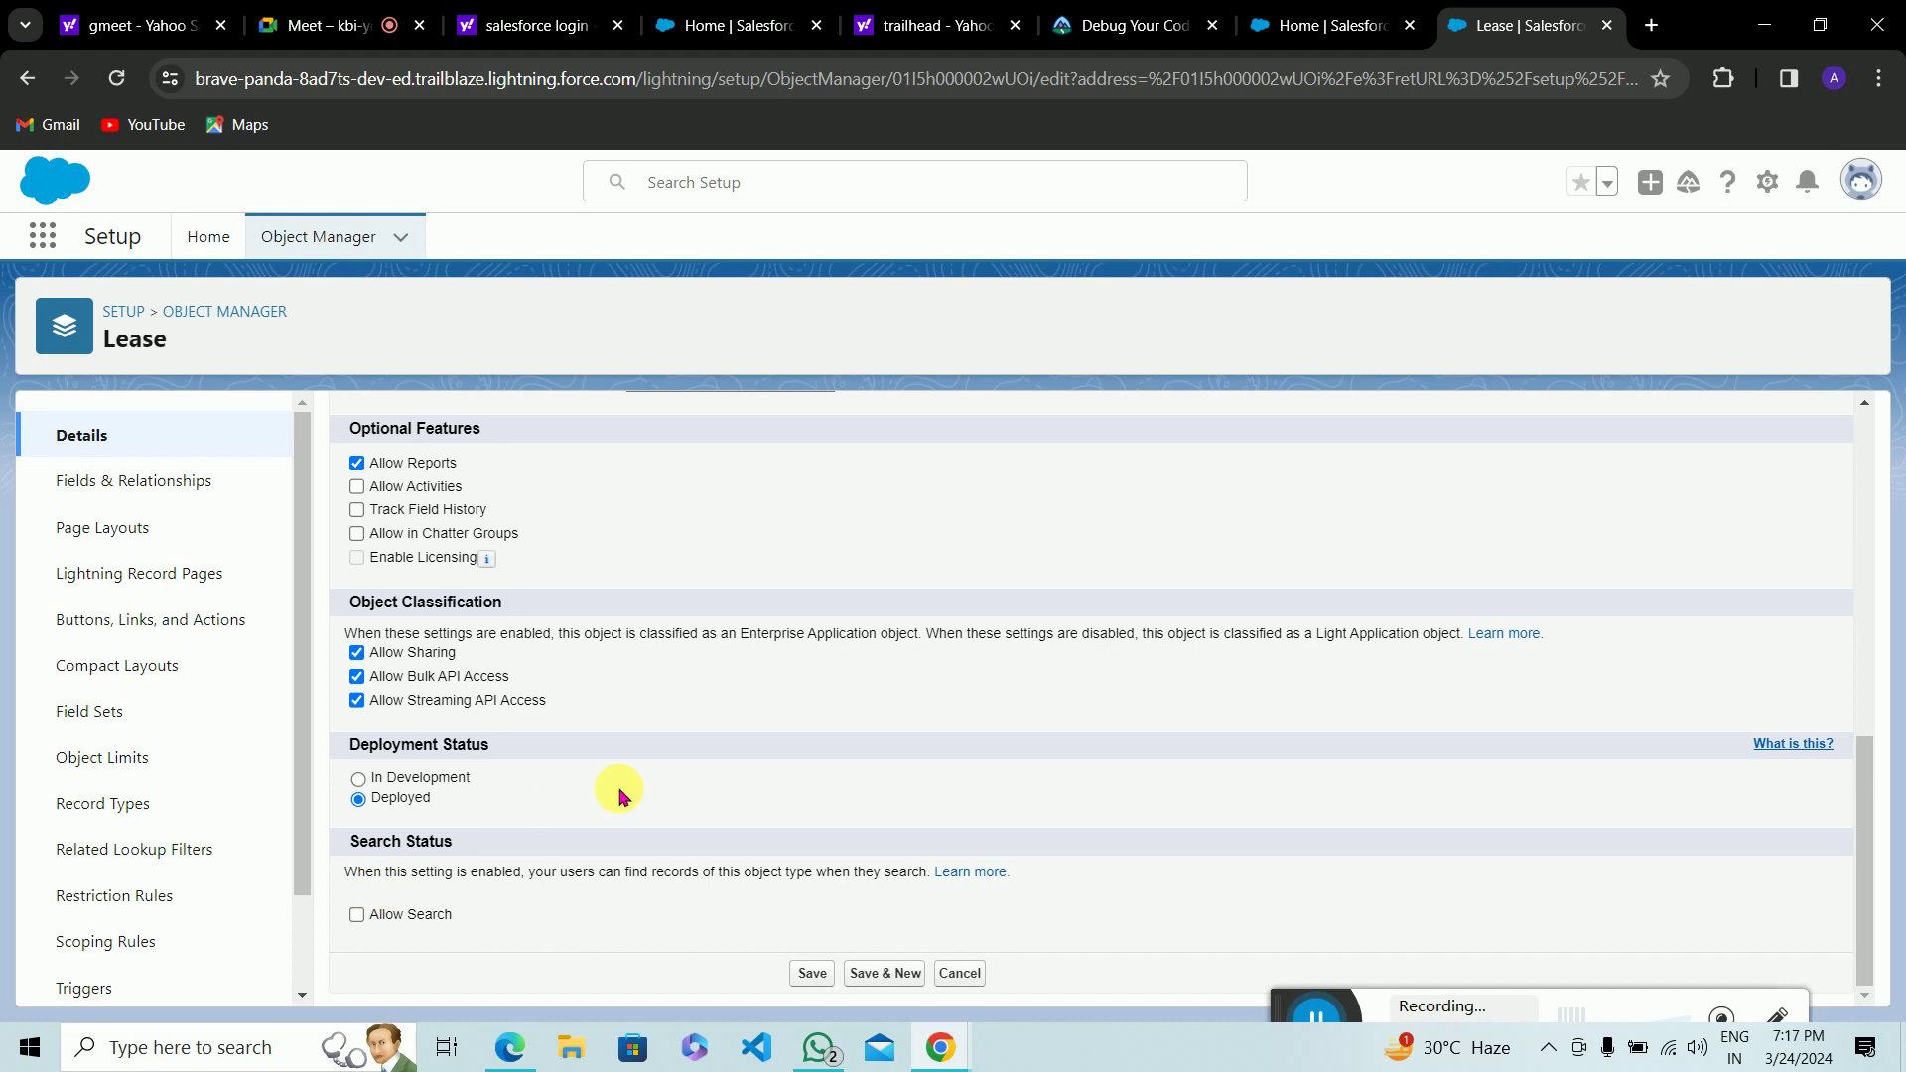
{"action": "scroll", "coordinate": [619, 794], "scroll_direction": "up", "scroll_amount": 3}
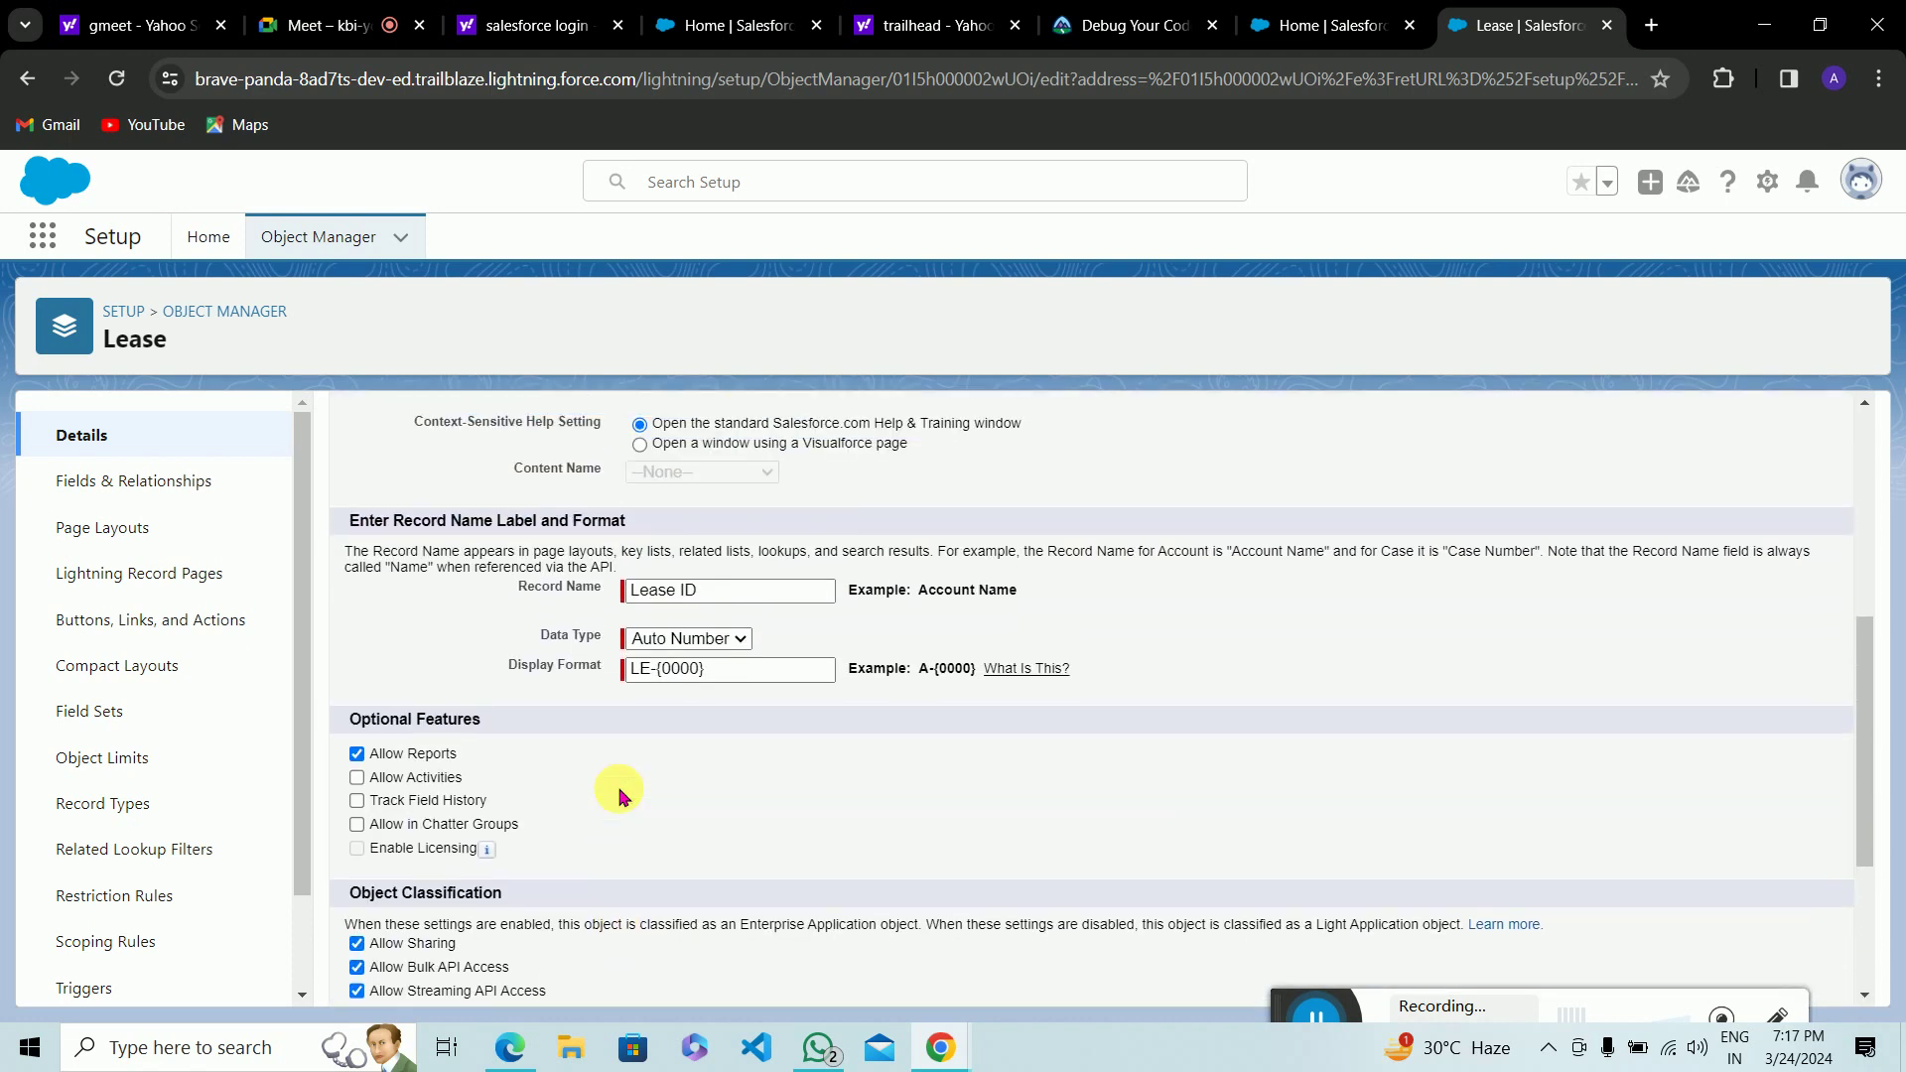
{"action": "scroll", "coordinate": [618, 795], "scroll_direction": "up", "scroll_amount": 5}
{"action": "scroll", "coordinate": [618, 794], "scroll_direction": "up", "scroll_amount": 1}
{"action": "scroll", "coordinate": [619, 794], "scroll_direction": "down", "scroll_amount": 9}
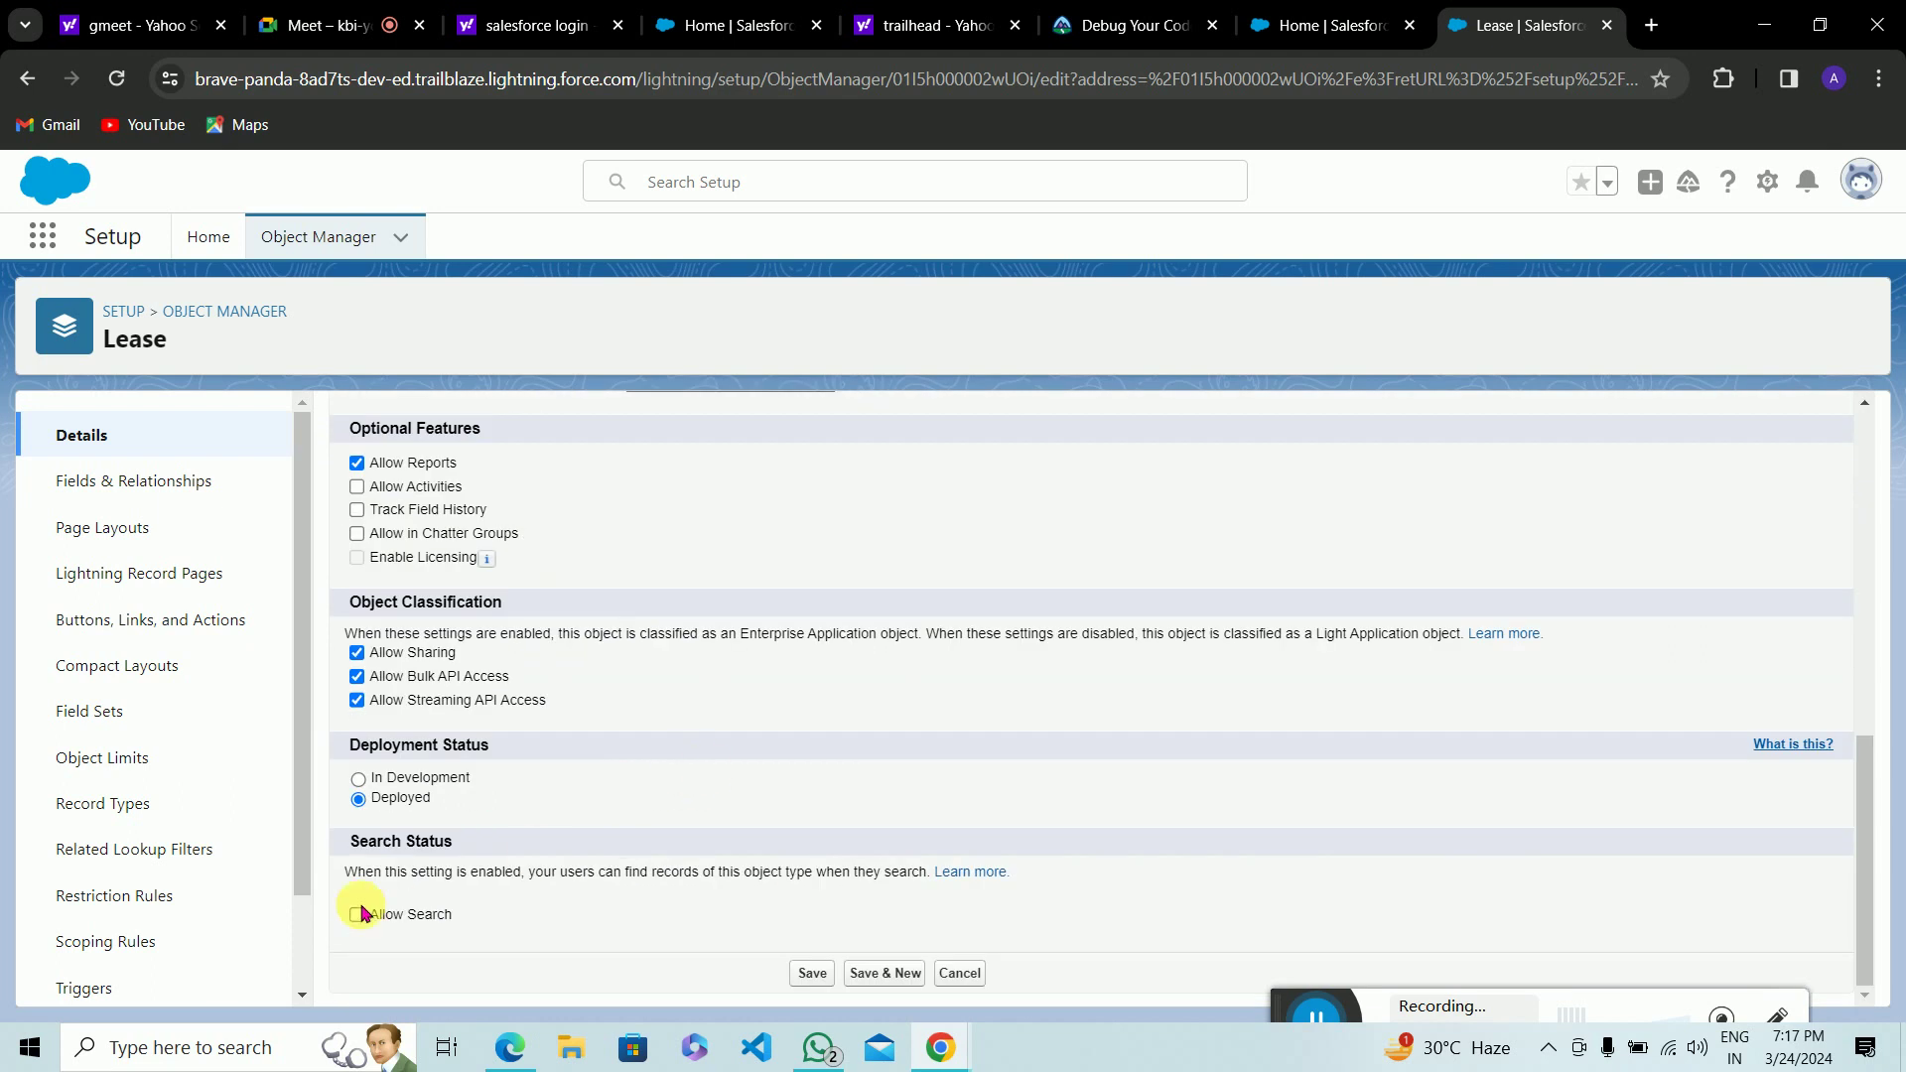
{"action": "scroll", "coordinate": [538, 885], "scroll_direction": "up", "scroll_amount": 5}
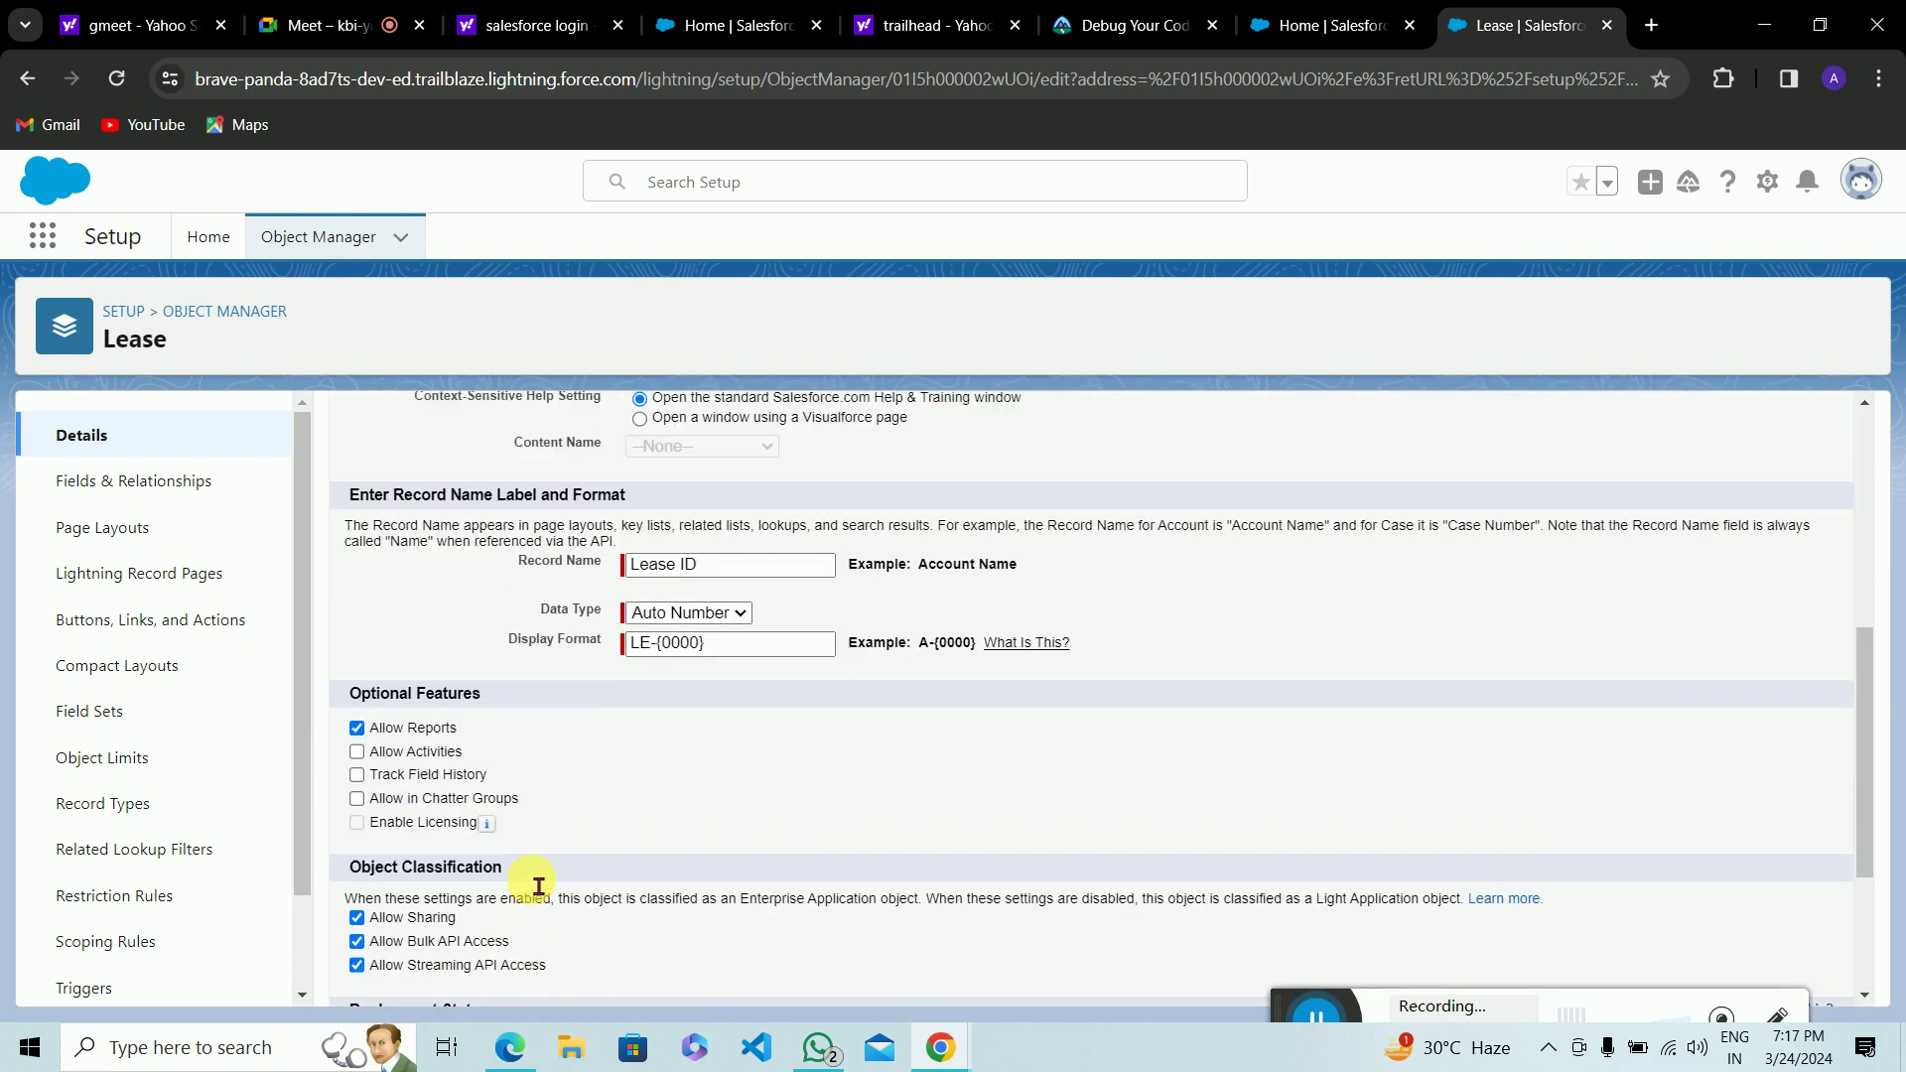
{"action": "scroll", "coordinate": [538, 886], "scroll_direction": "up", "scroll_amount": 4}
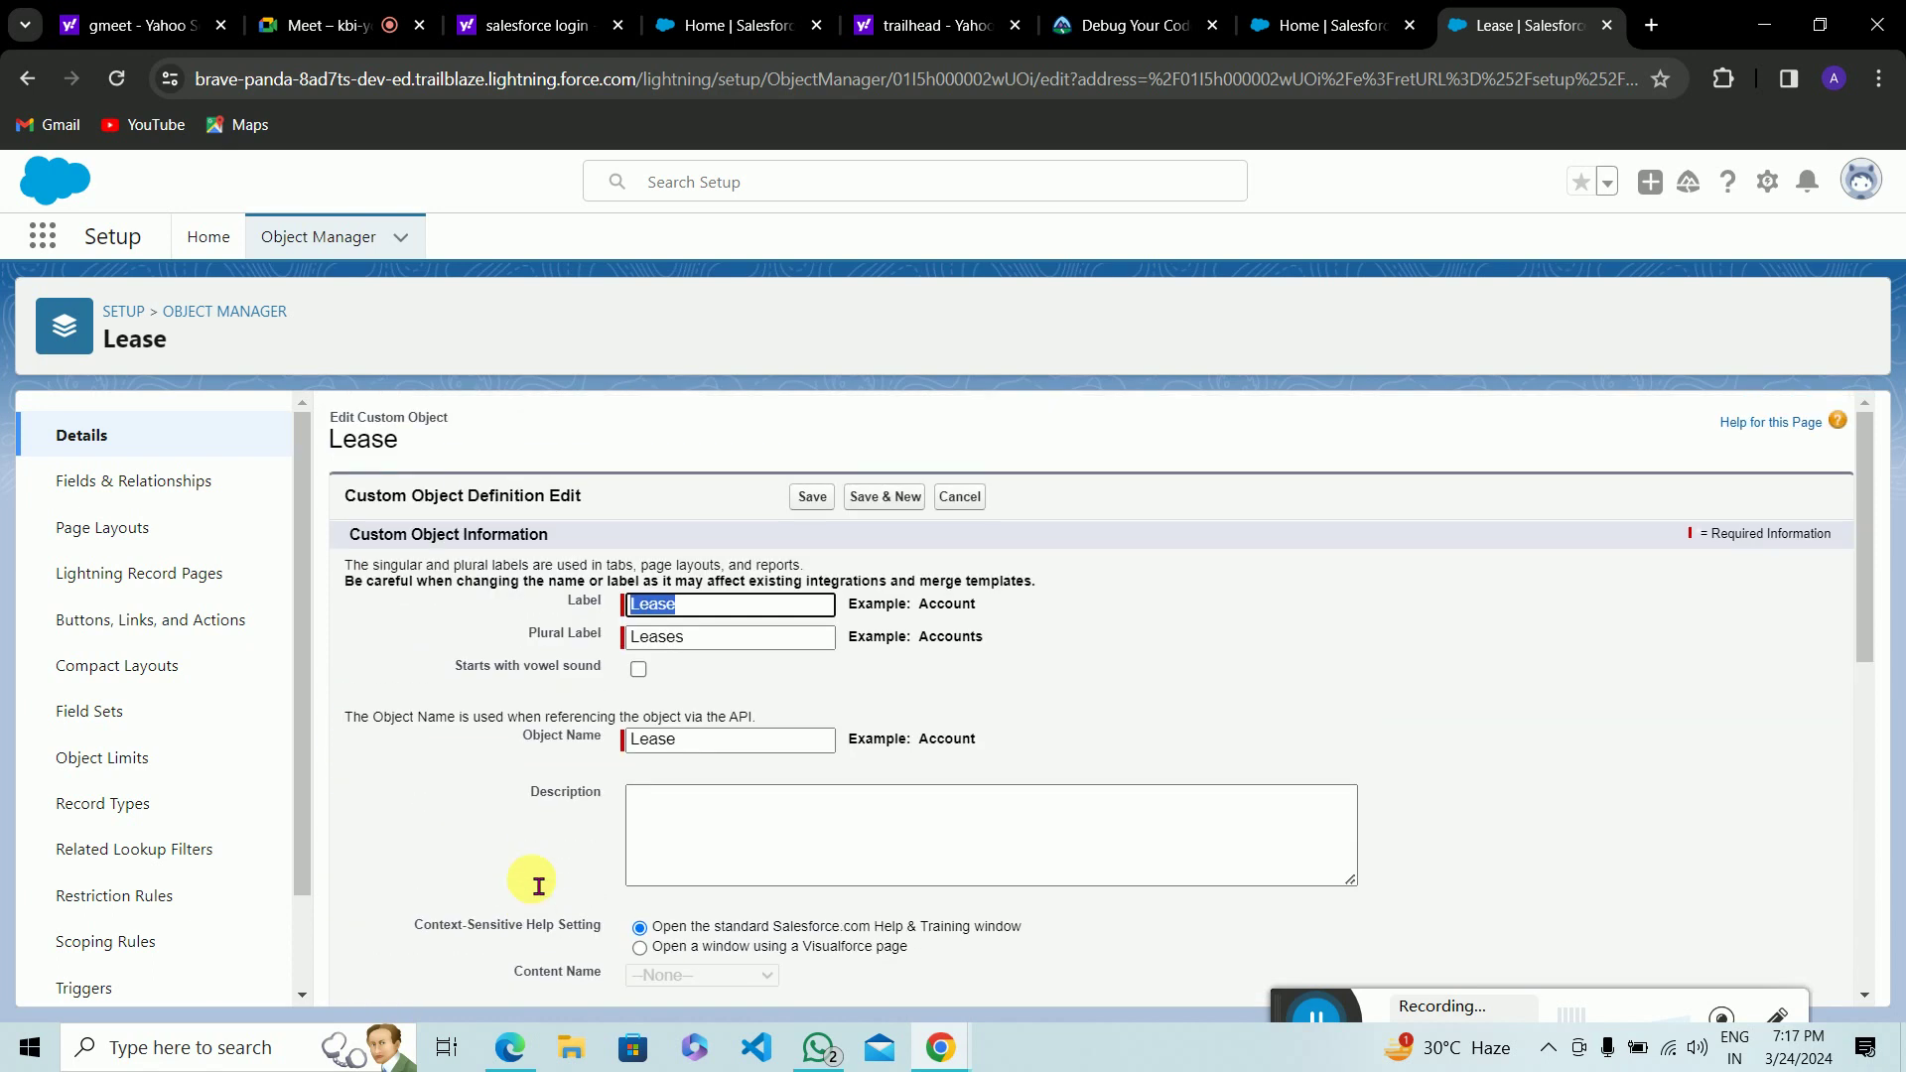
{"action": "left_click", "coordinate": [810, 497]}
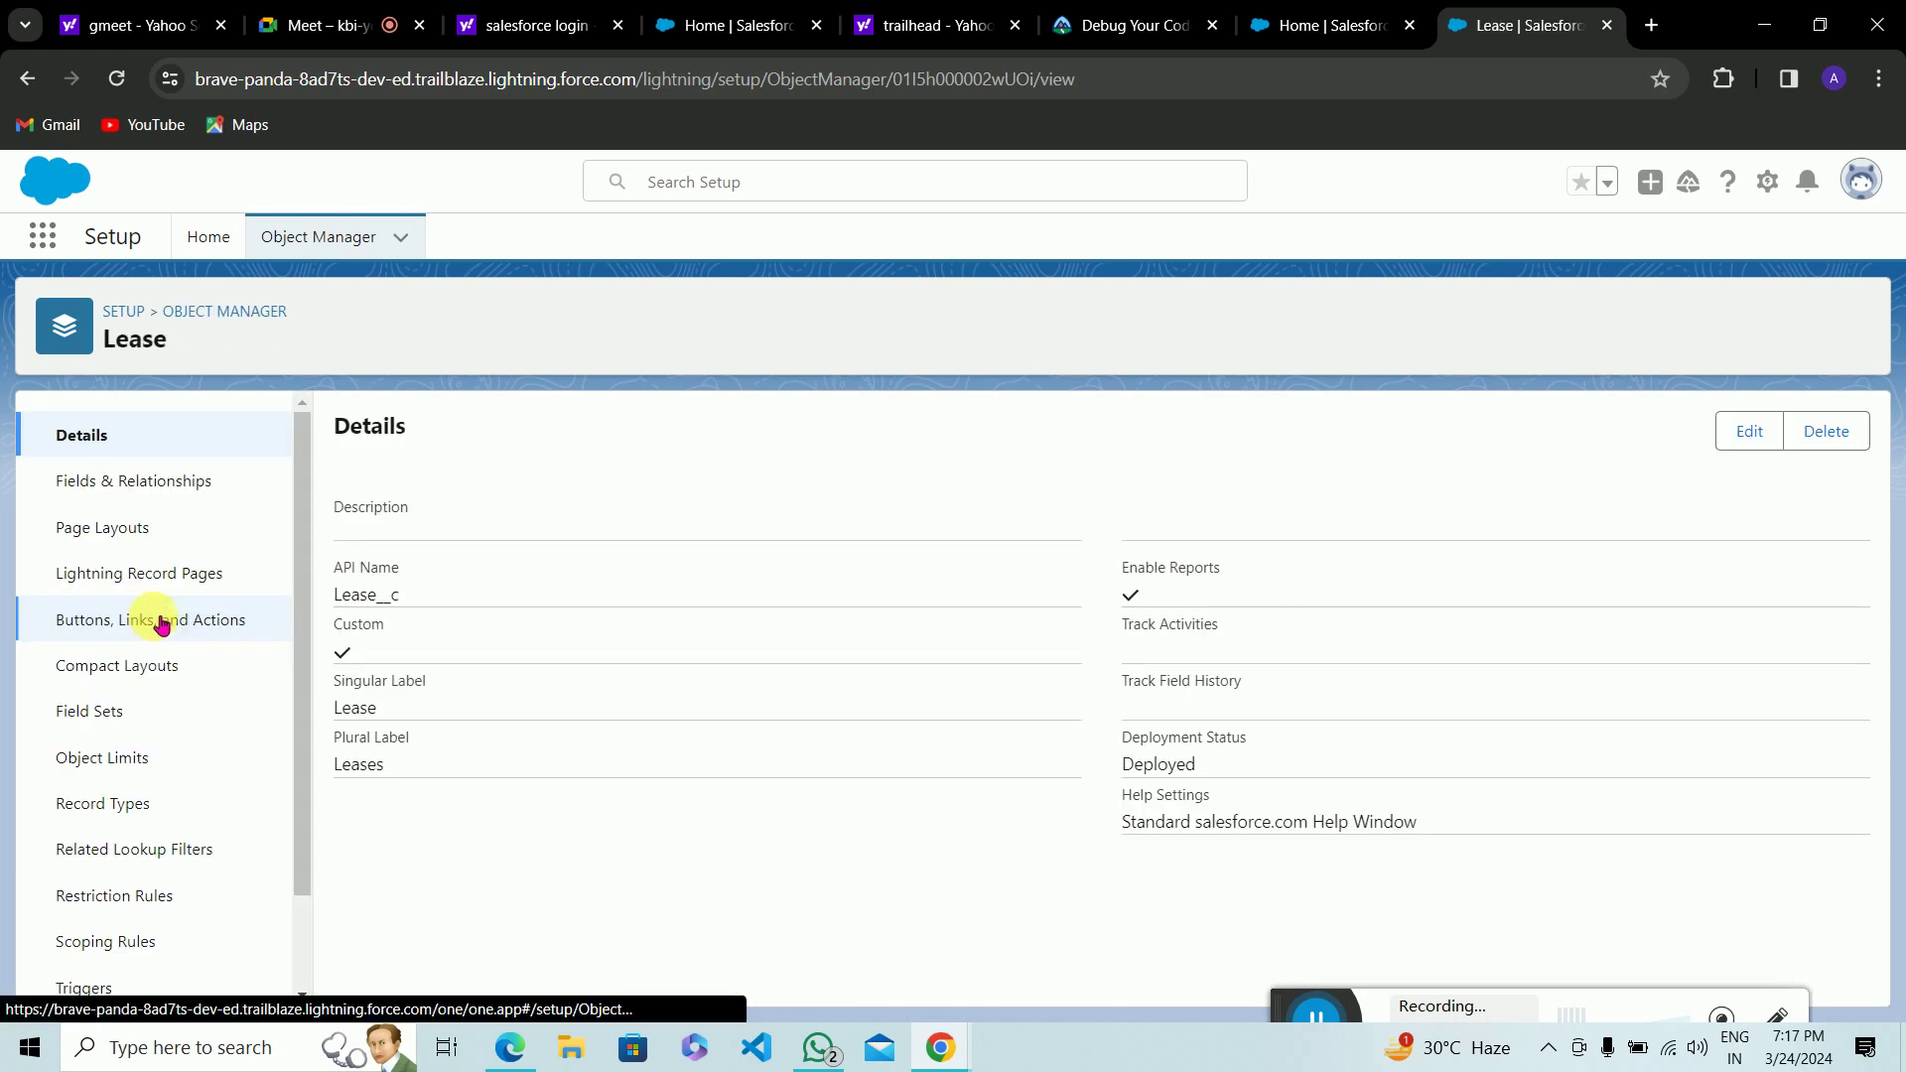
Step: Display the Lease object's Fields & Relationships list to review the fields created so far
{"action": "left_click", "coordinate": [186, 491]}
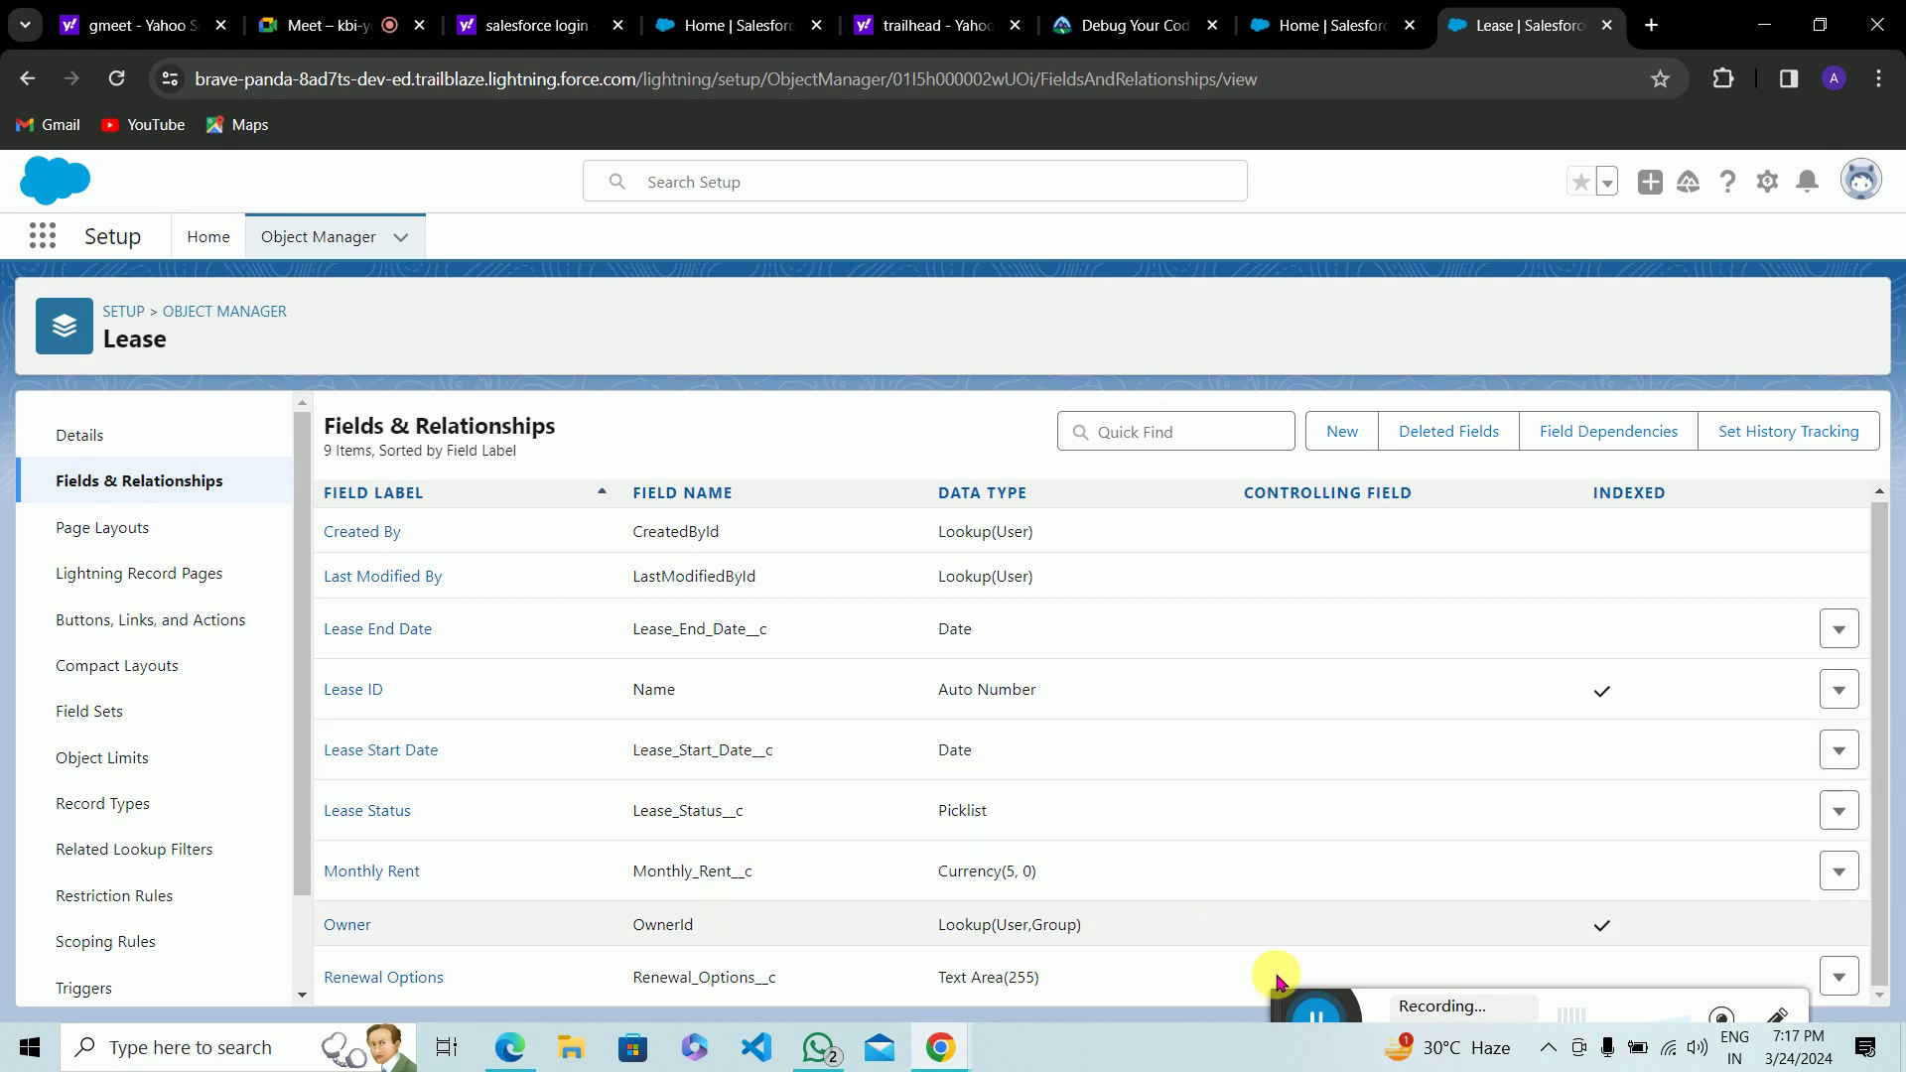
{"action": "mouse_move", "coordinate": [1287, 1014]}
{"action": "left_click_drag", "start_coordinate": [1288, 1014], "coordinate": [1288, 985]}
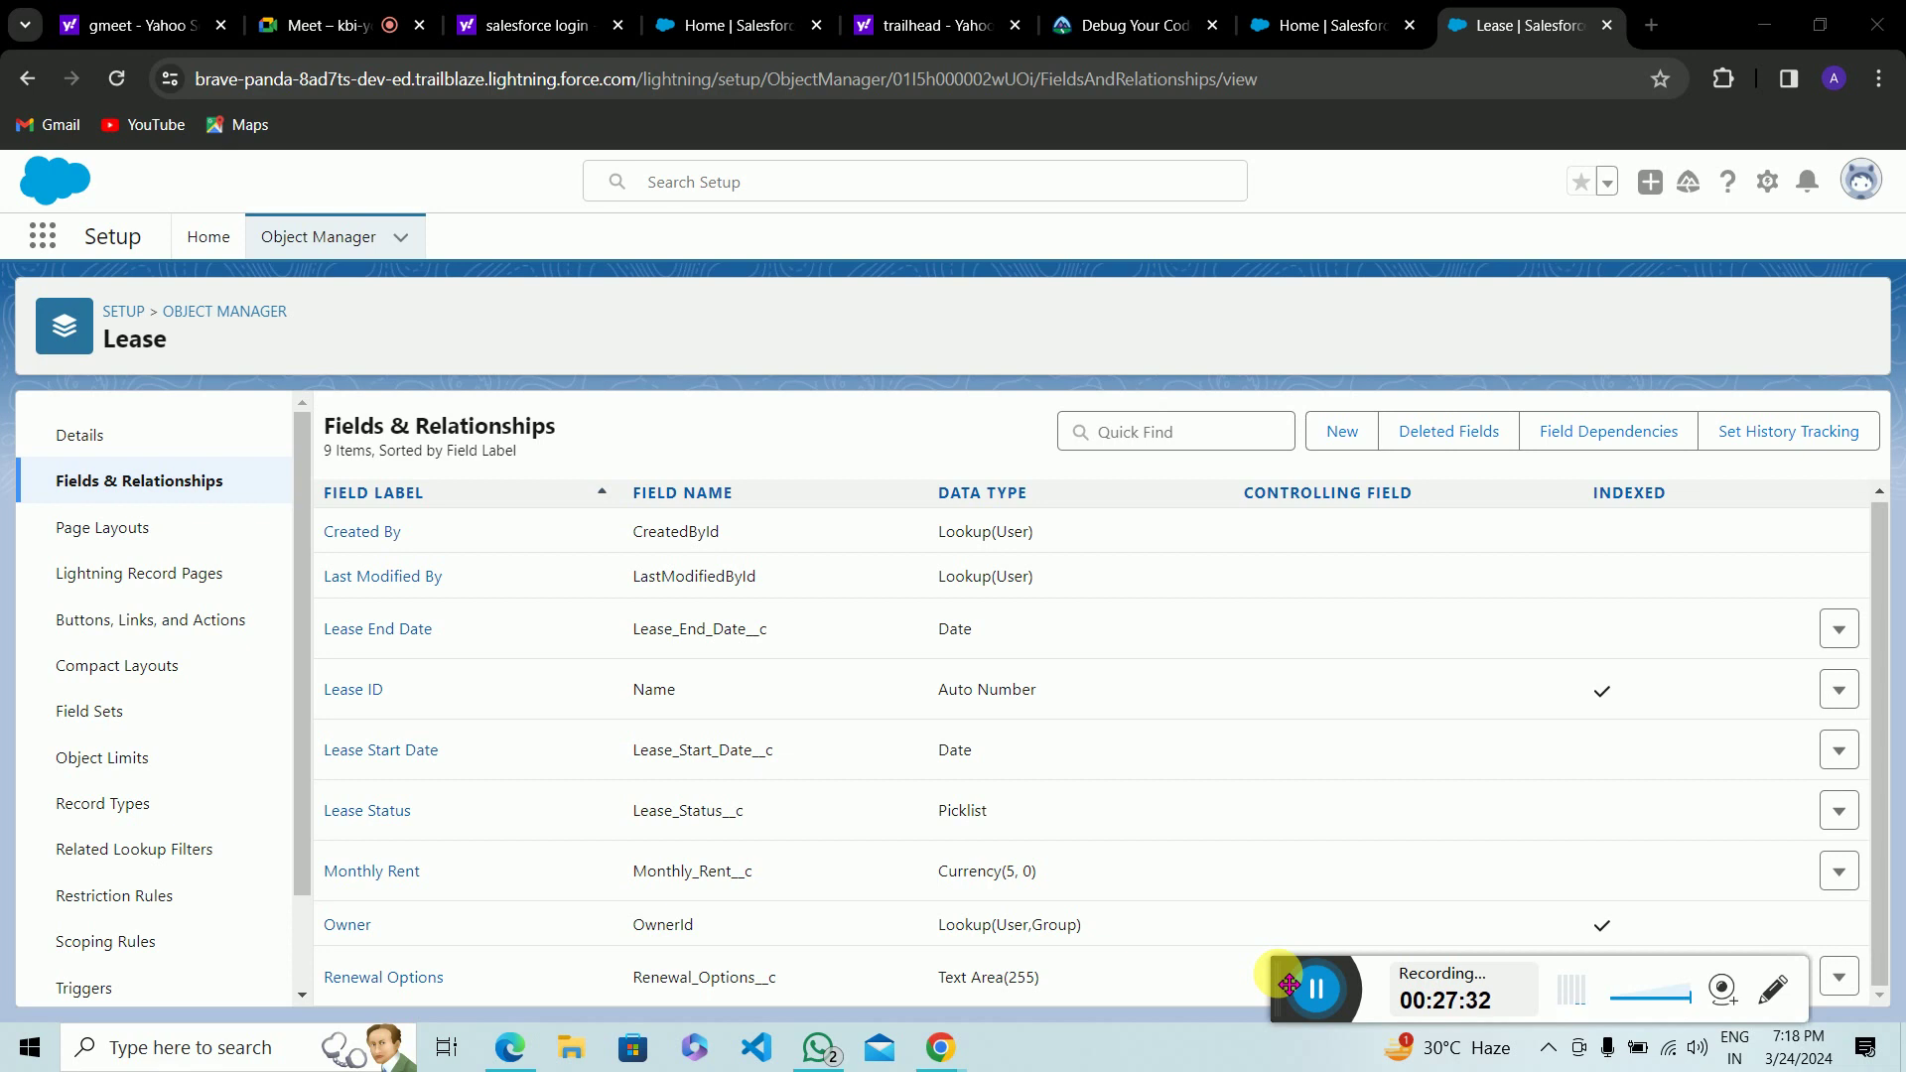
Step: Go to Setup Home, search the setup options for "tab" and open the Tabs page under User Interface
{"action": "left_click", "coordinate": [211, 241]}
{"action": "left_click", "coordinate": [157, 311]}
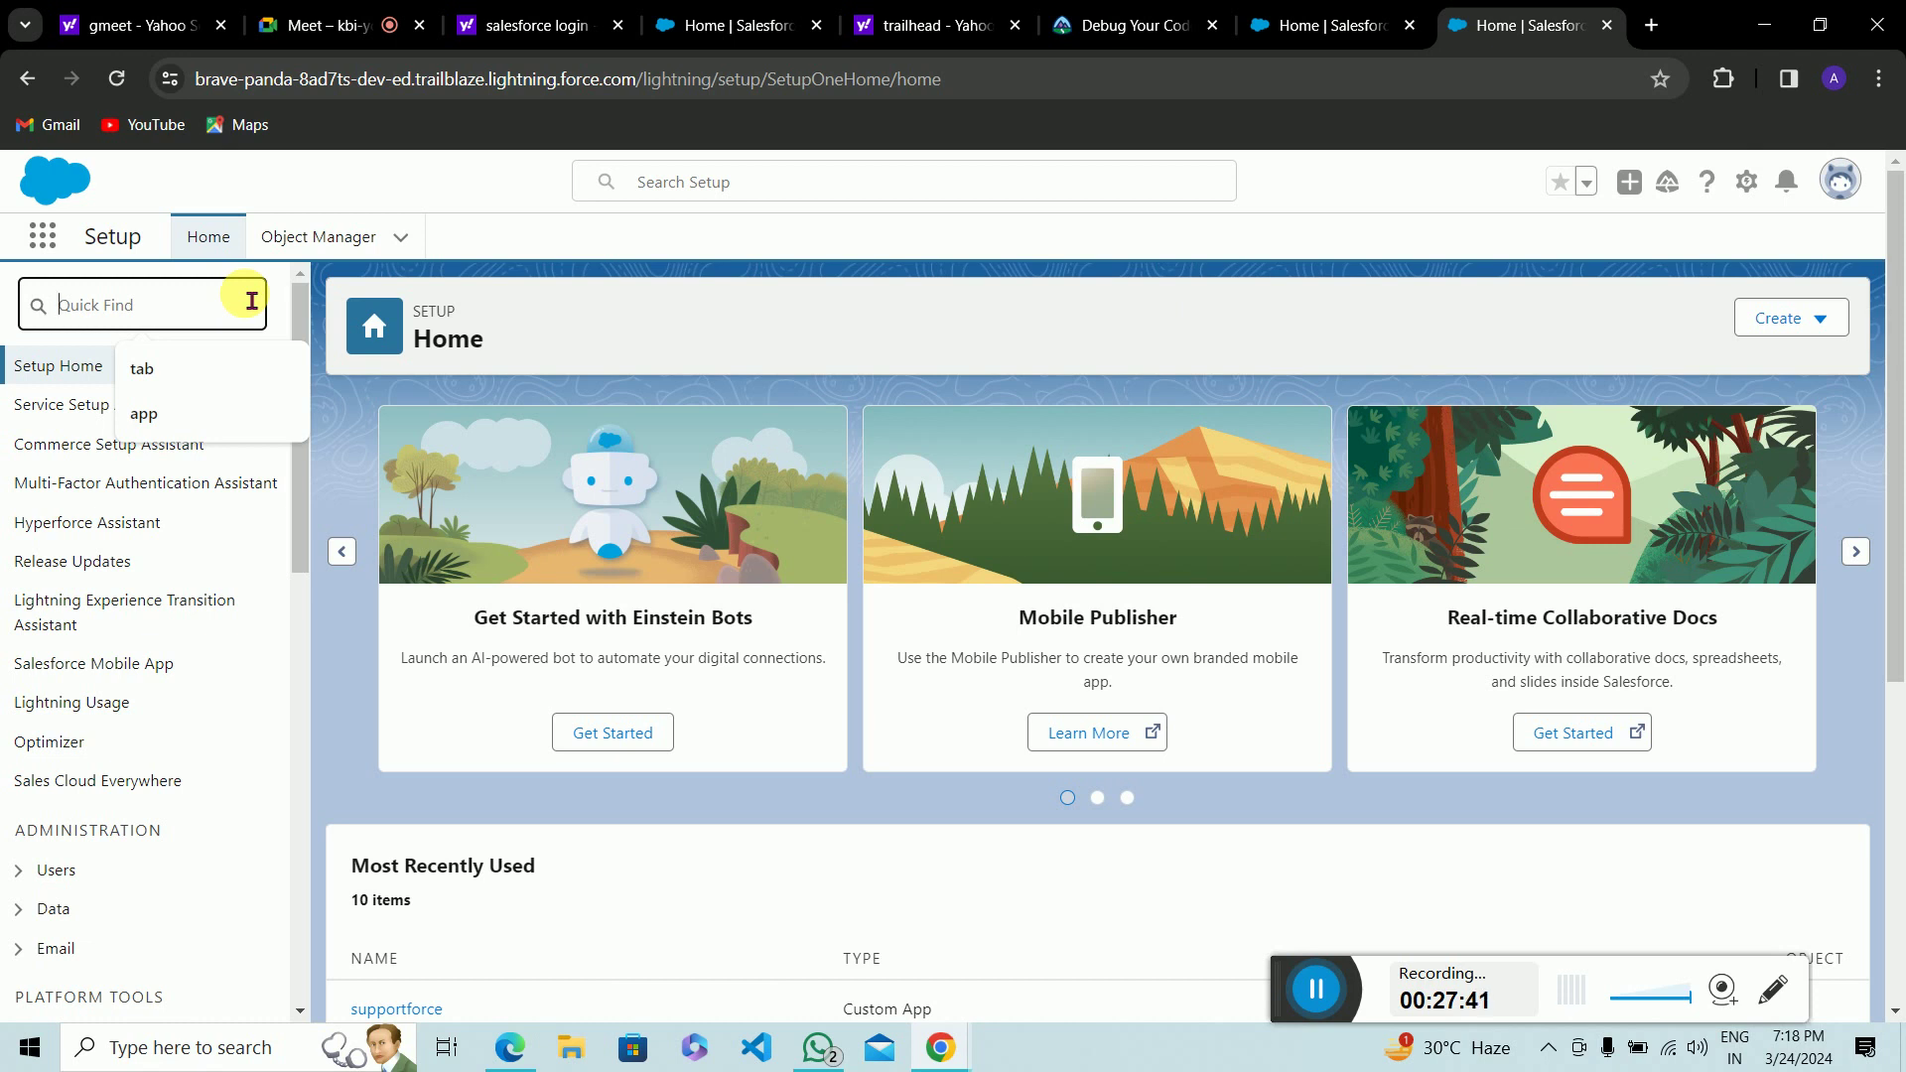
{"action": "type", "text": "t"}
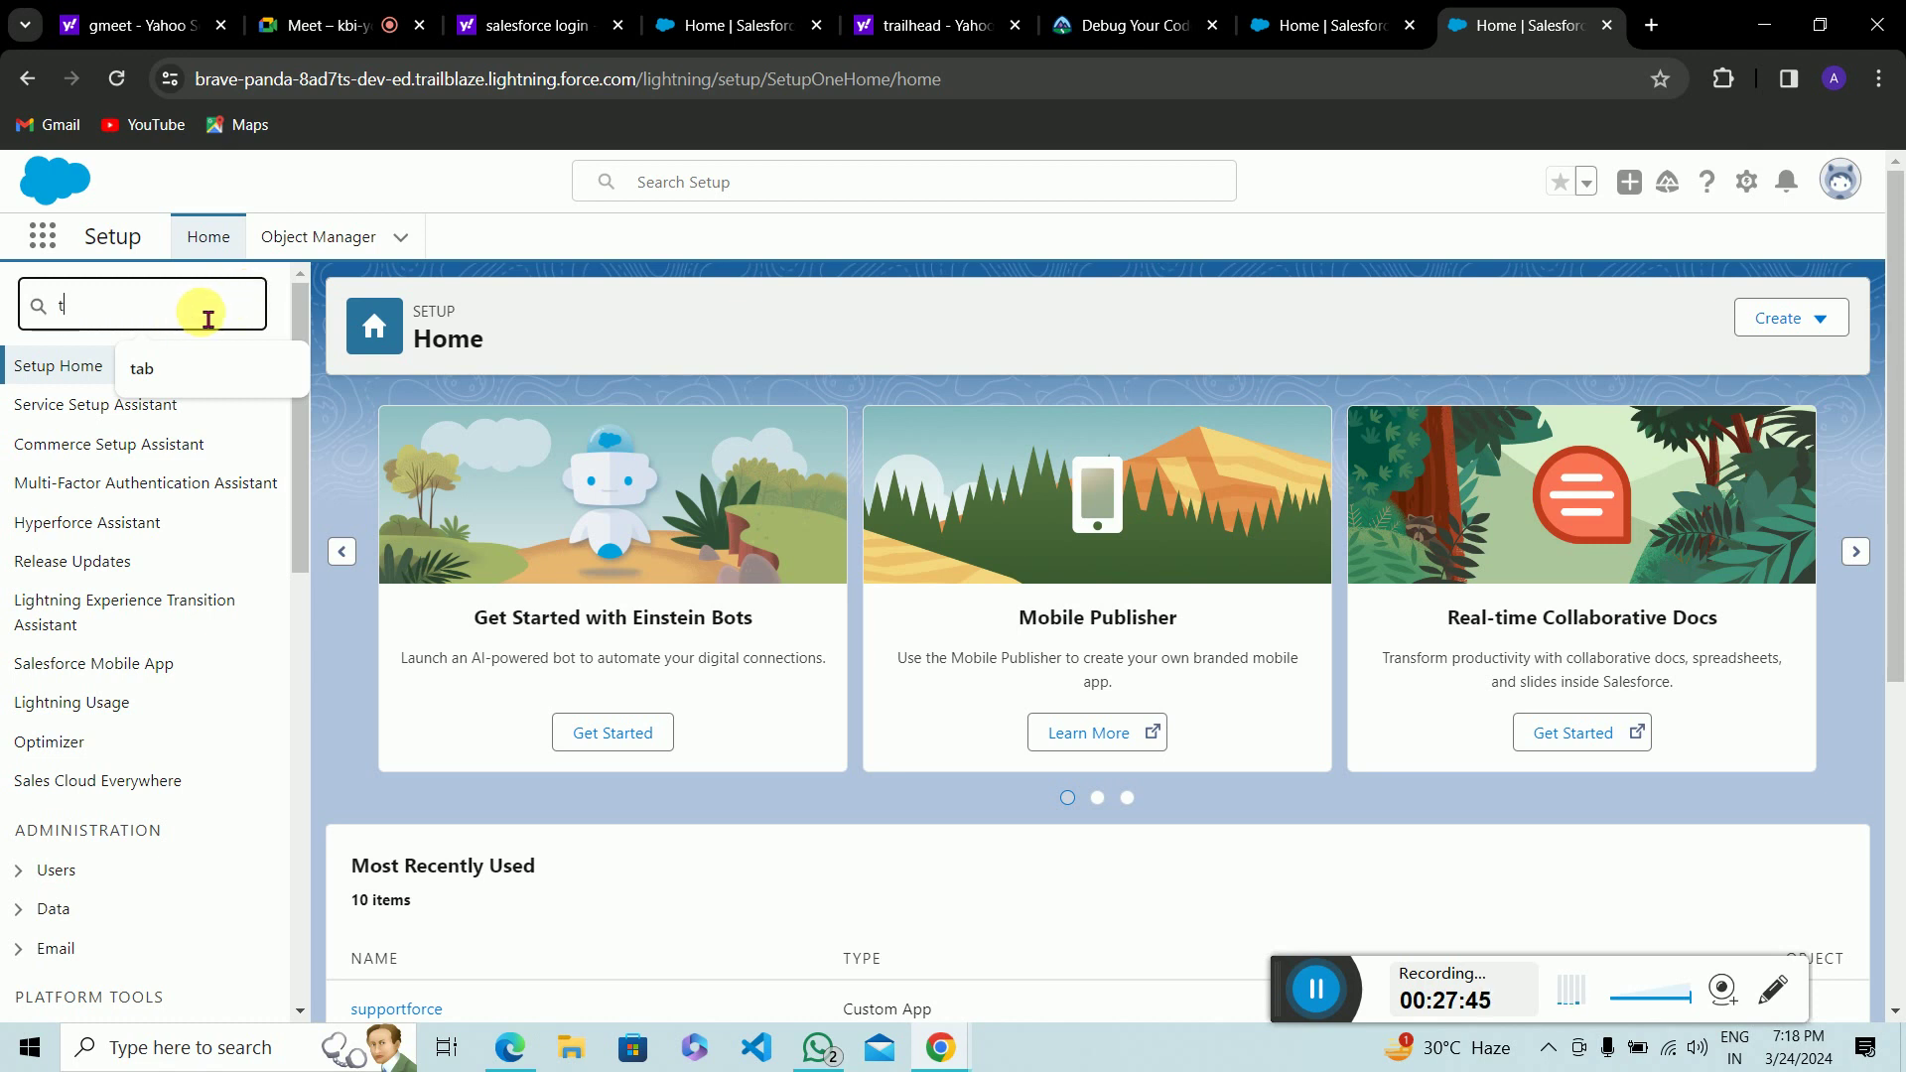
{"action": "left_click", "coordinate": [164, 370]}
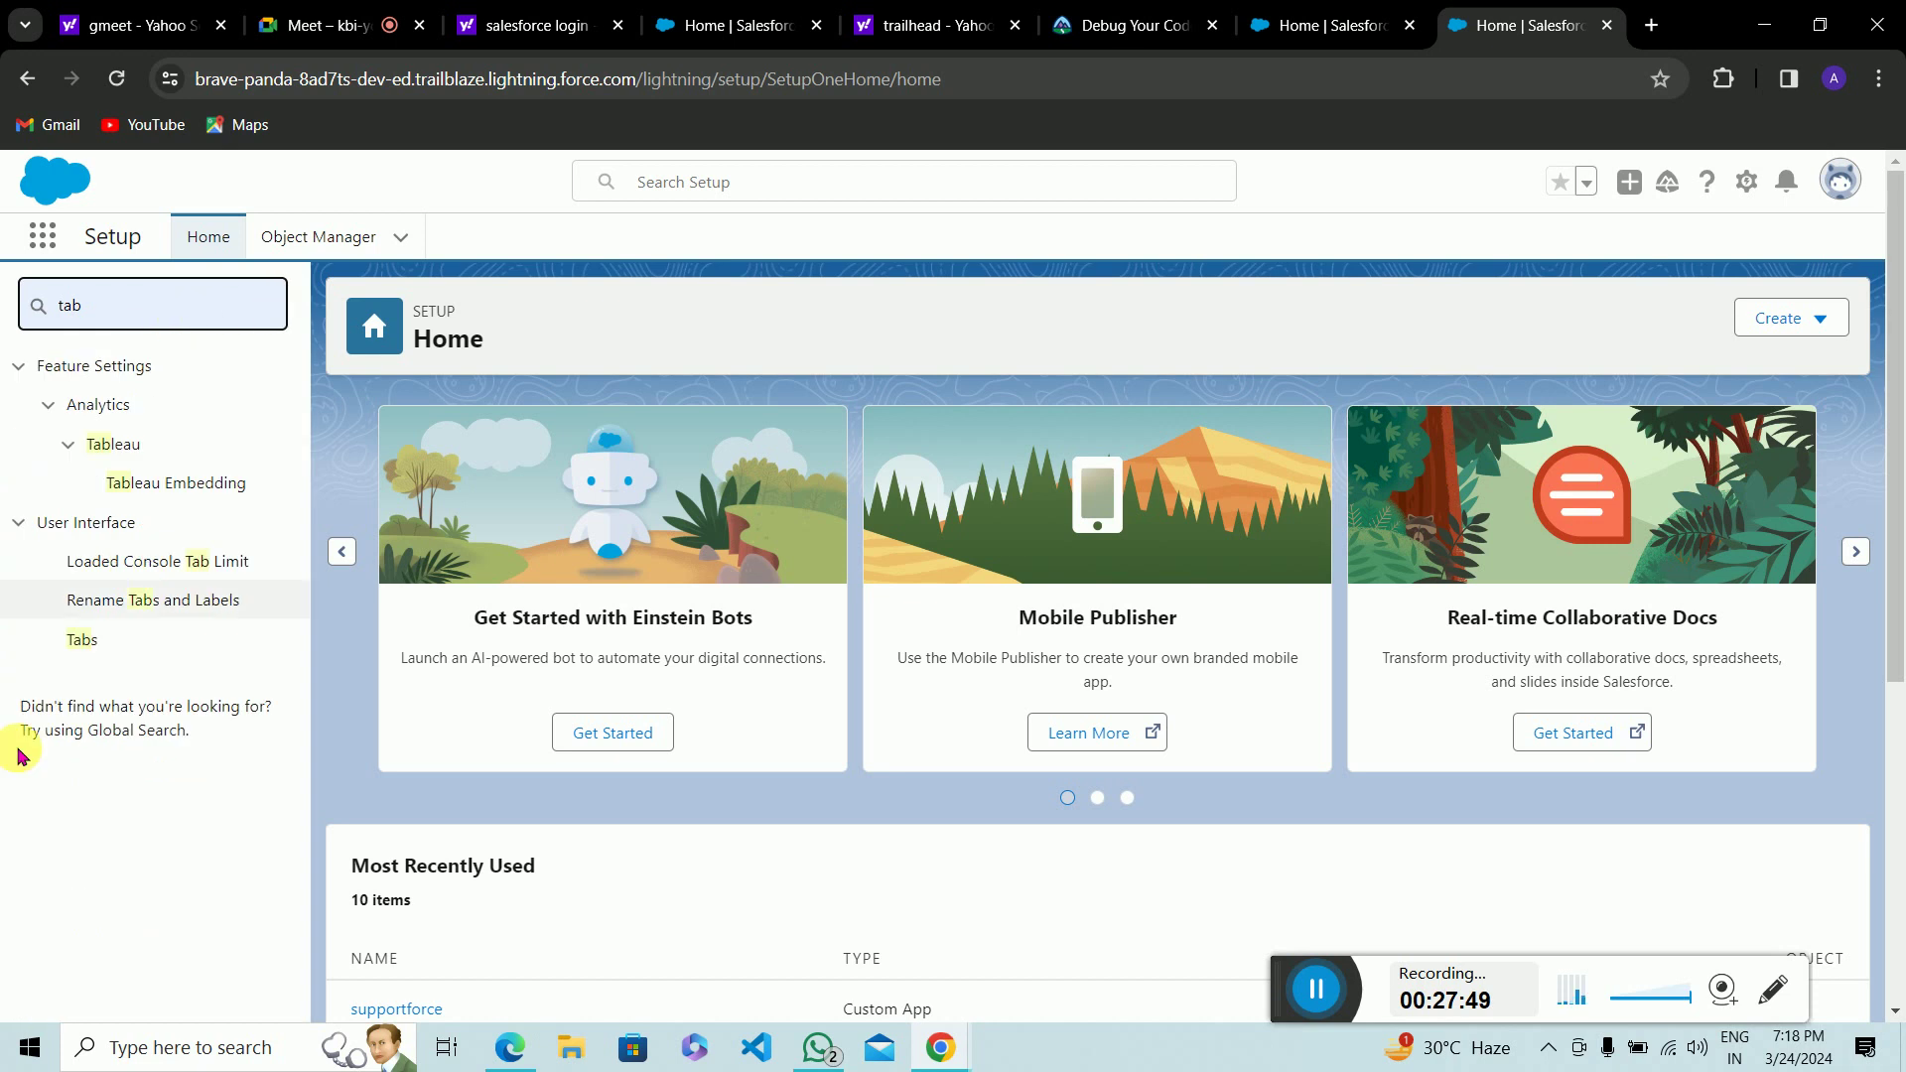
{"action": "left_click", "coordinate": [93, 647]}
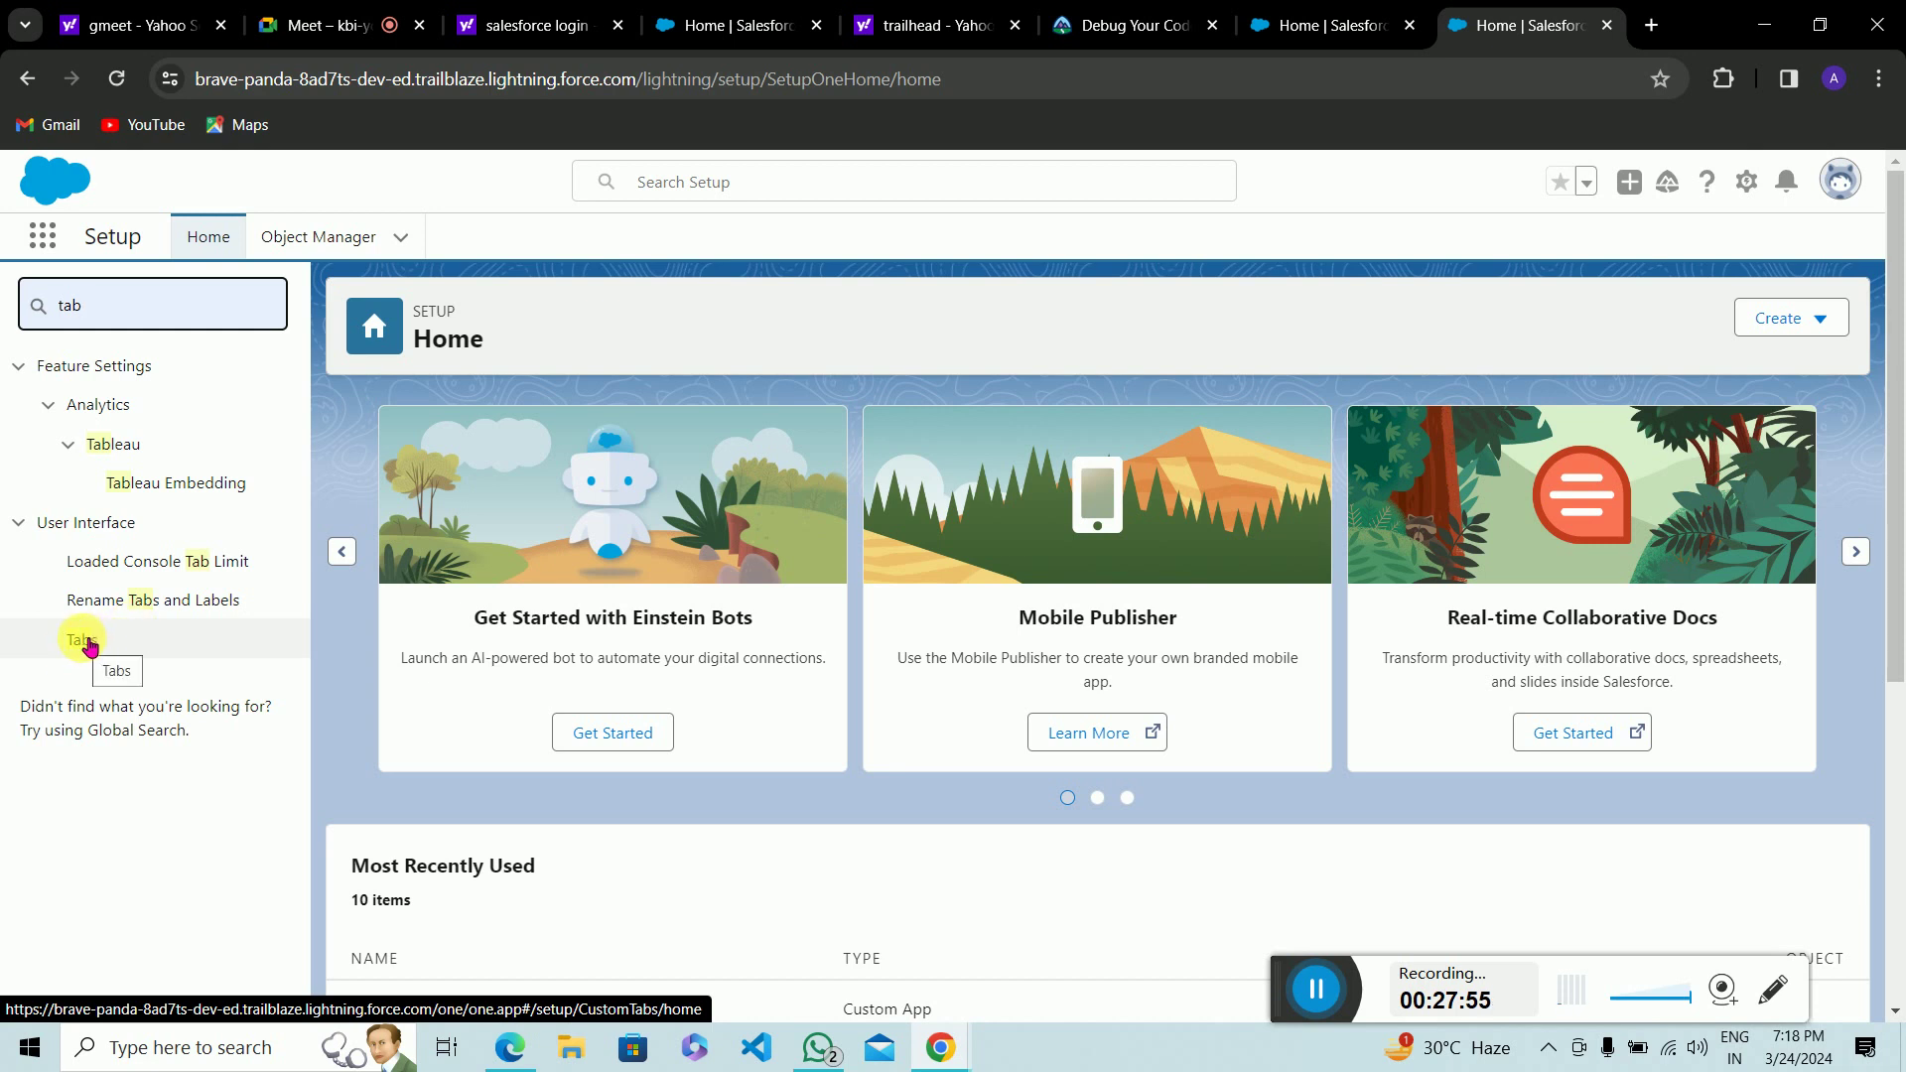
{"action": "left_click", "coordinate": [91, 647]}
{"action": "left_click", "coordinate": [92, 647]}
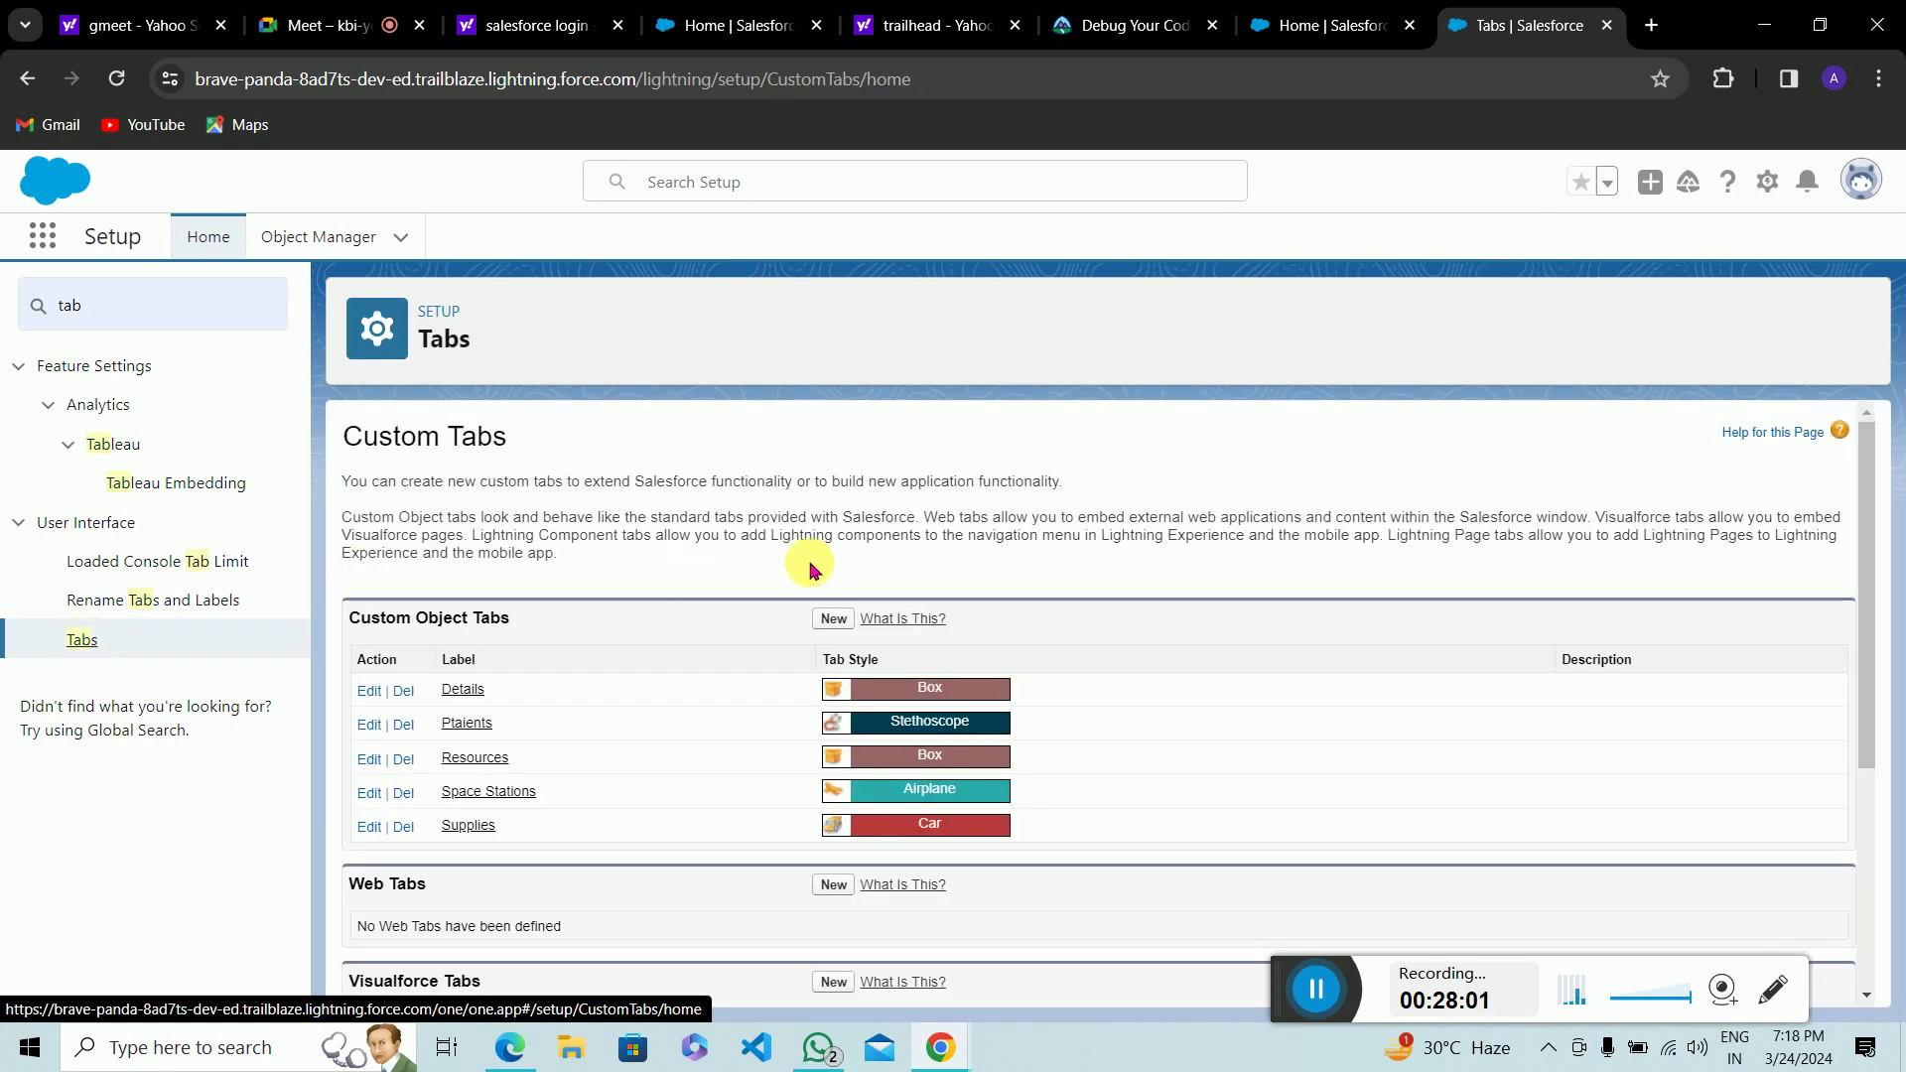
Step: Start a new custom object tab and choose Lease as its object
{"action": "left_click", "coordinate": [844, 620]}
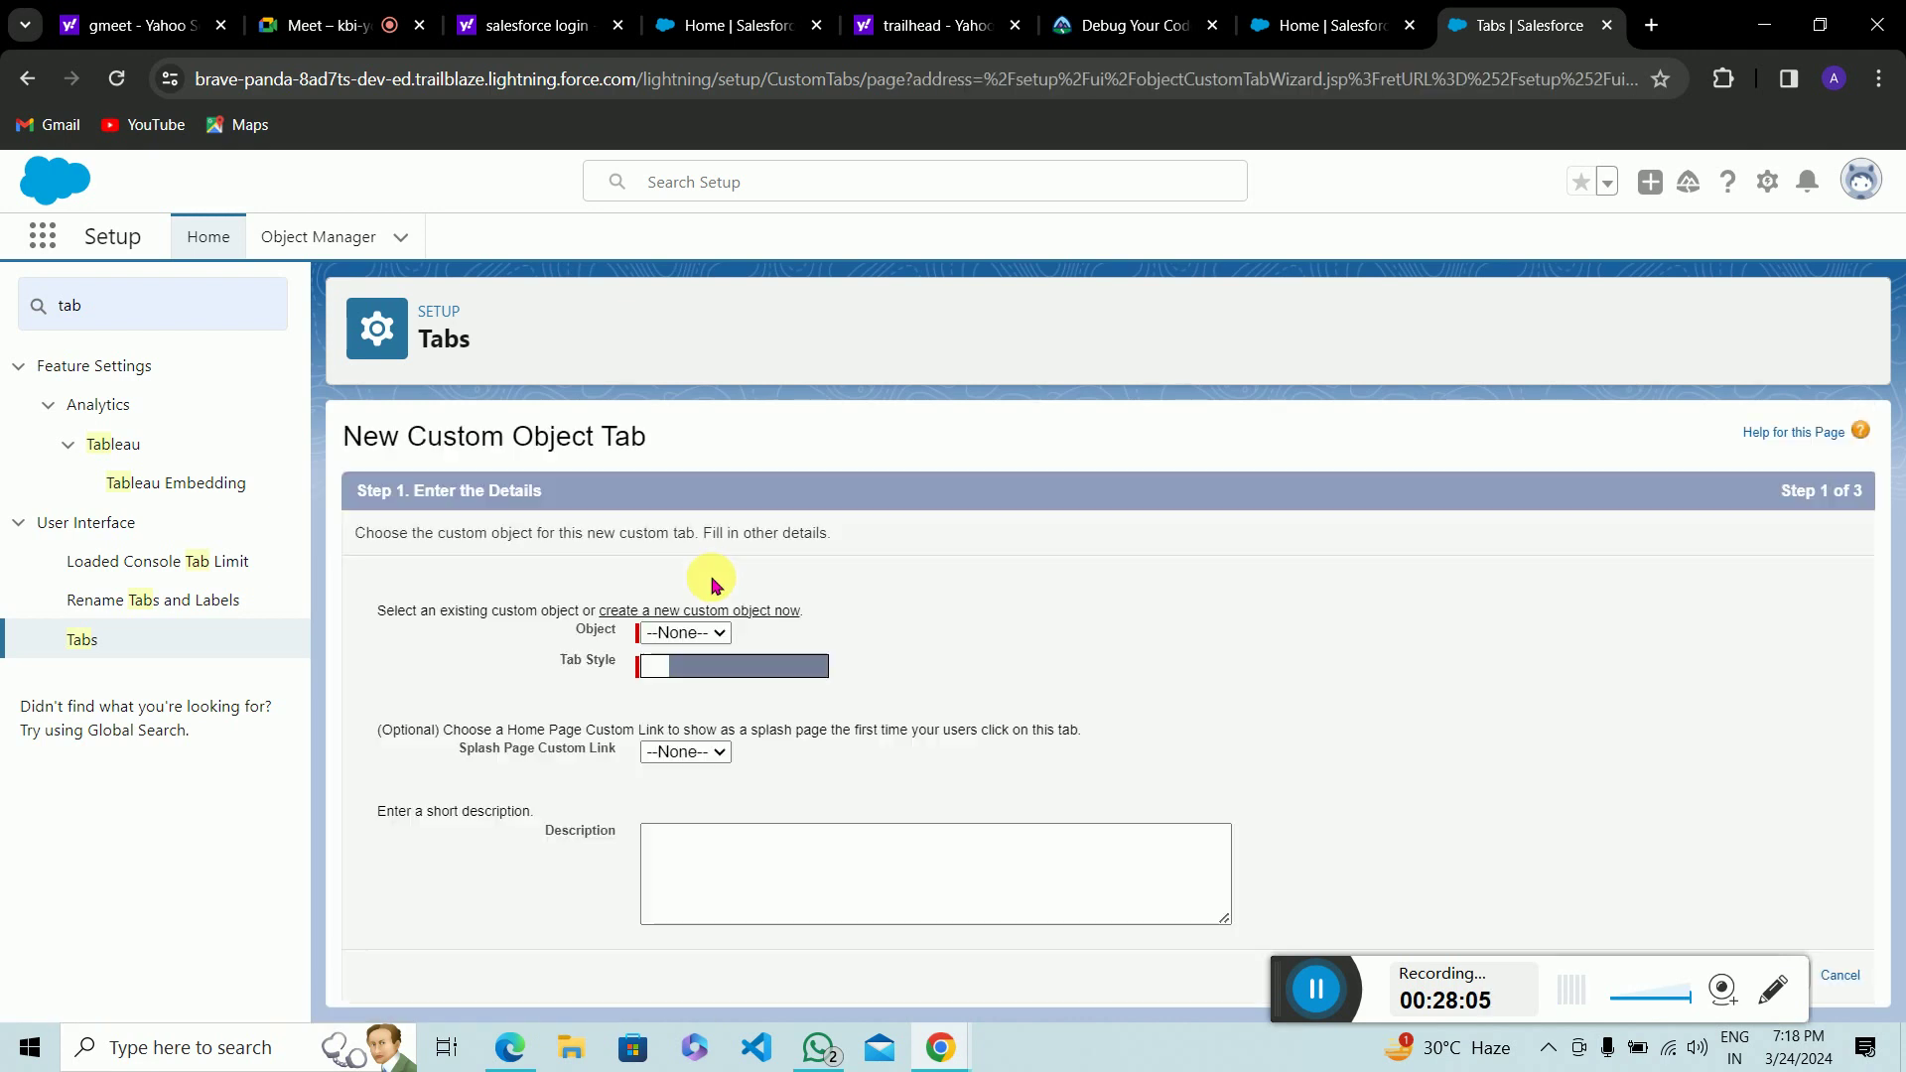
{"action": "left_click", "coordinate": [704, 635]}
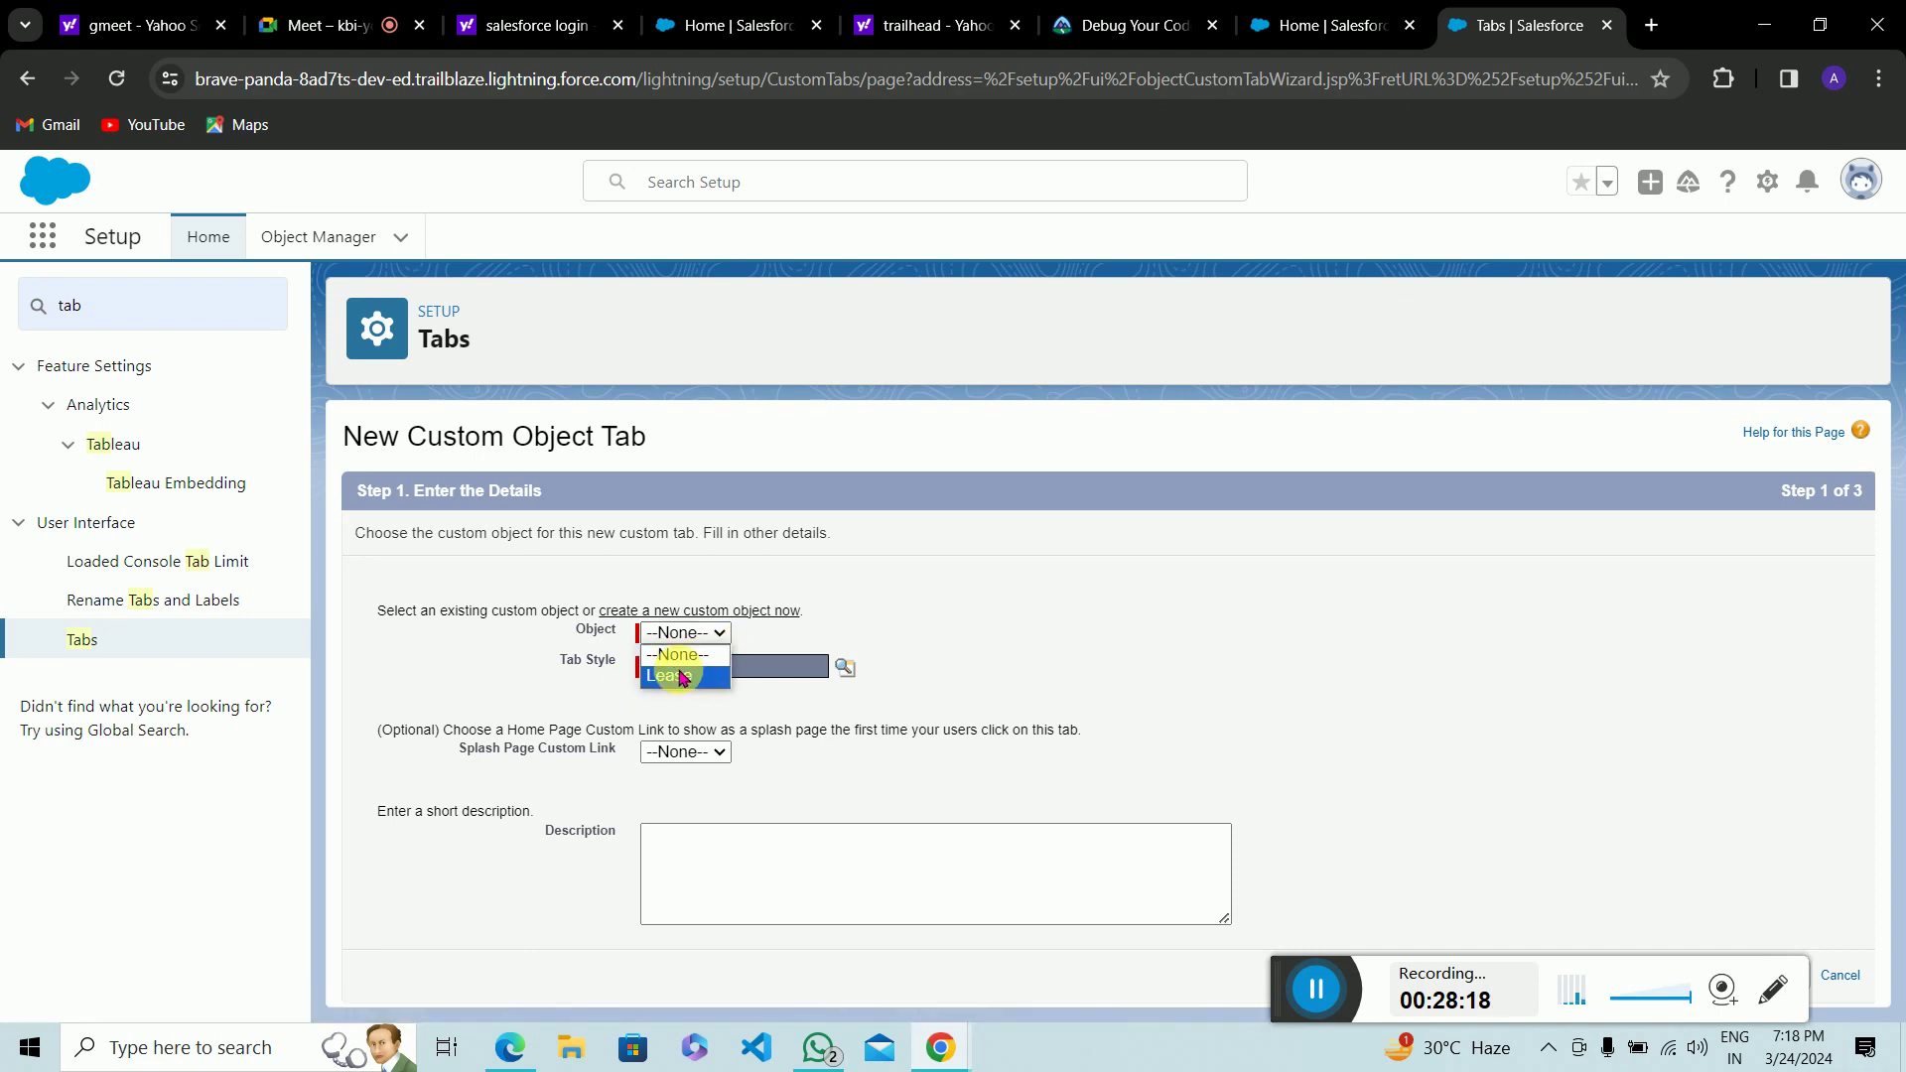
{"action": "left_click", "coordinate": [681, 675]}
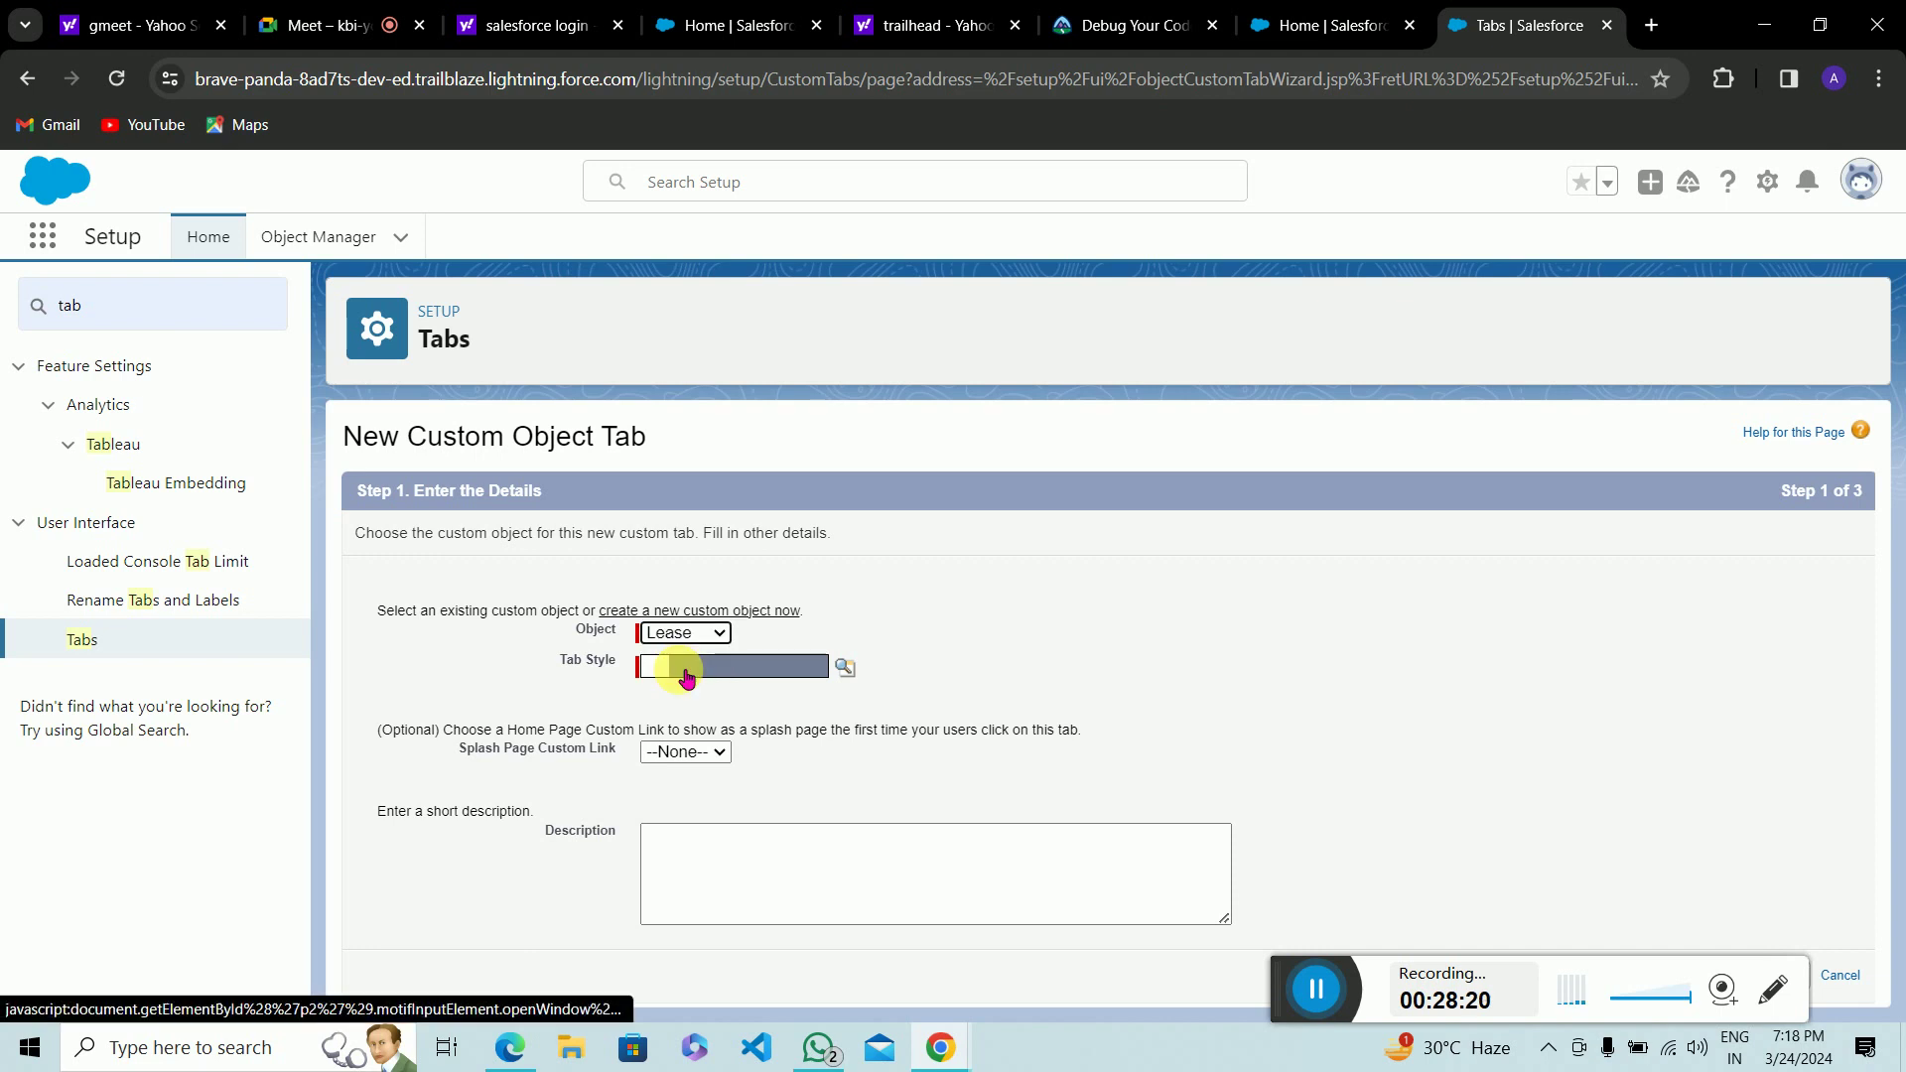
Step: Browse the available tab styles and assign the People style to the Lease tab
{"action": "left_click", "coordinate": [845, 673]}
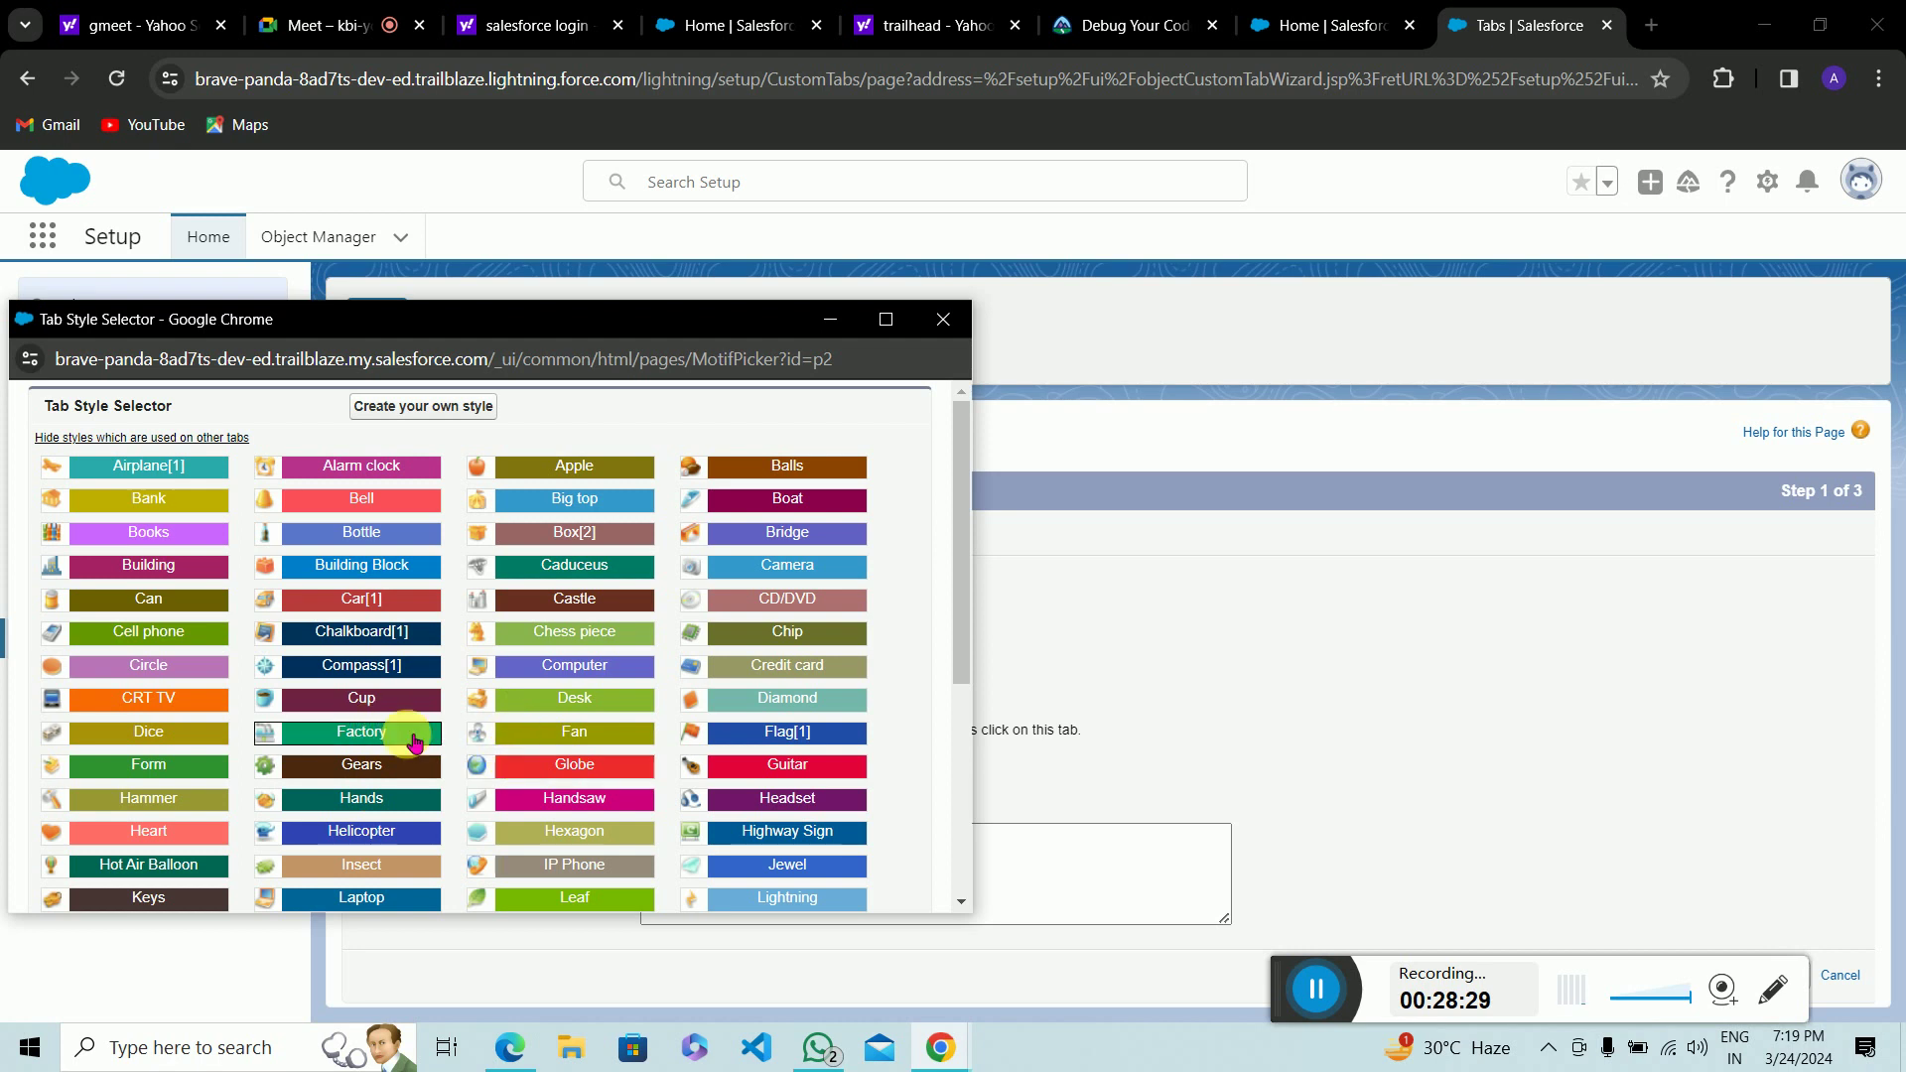
{"action": "scroll", "coordinate": [414, 740], "scroll_direction": "down", "scroll_amount": 4}
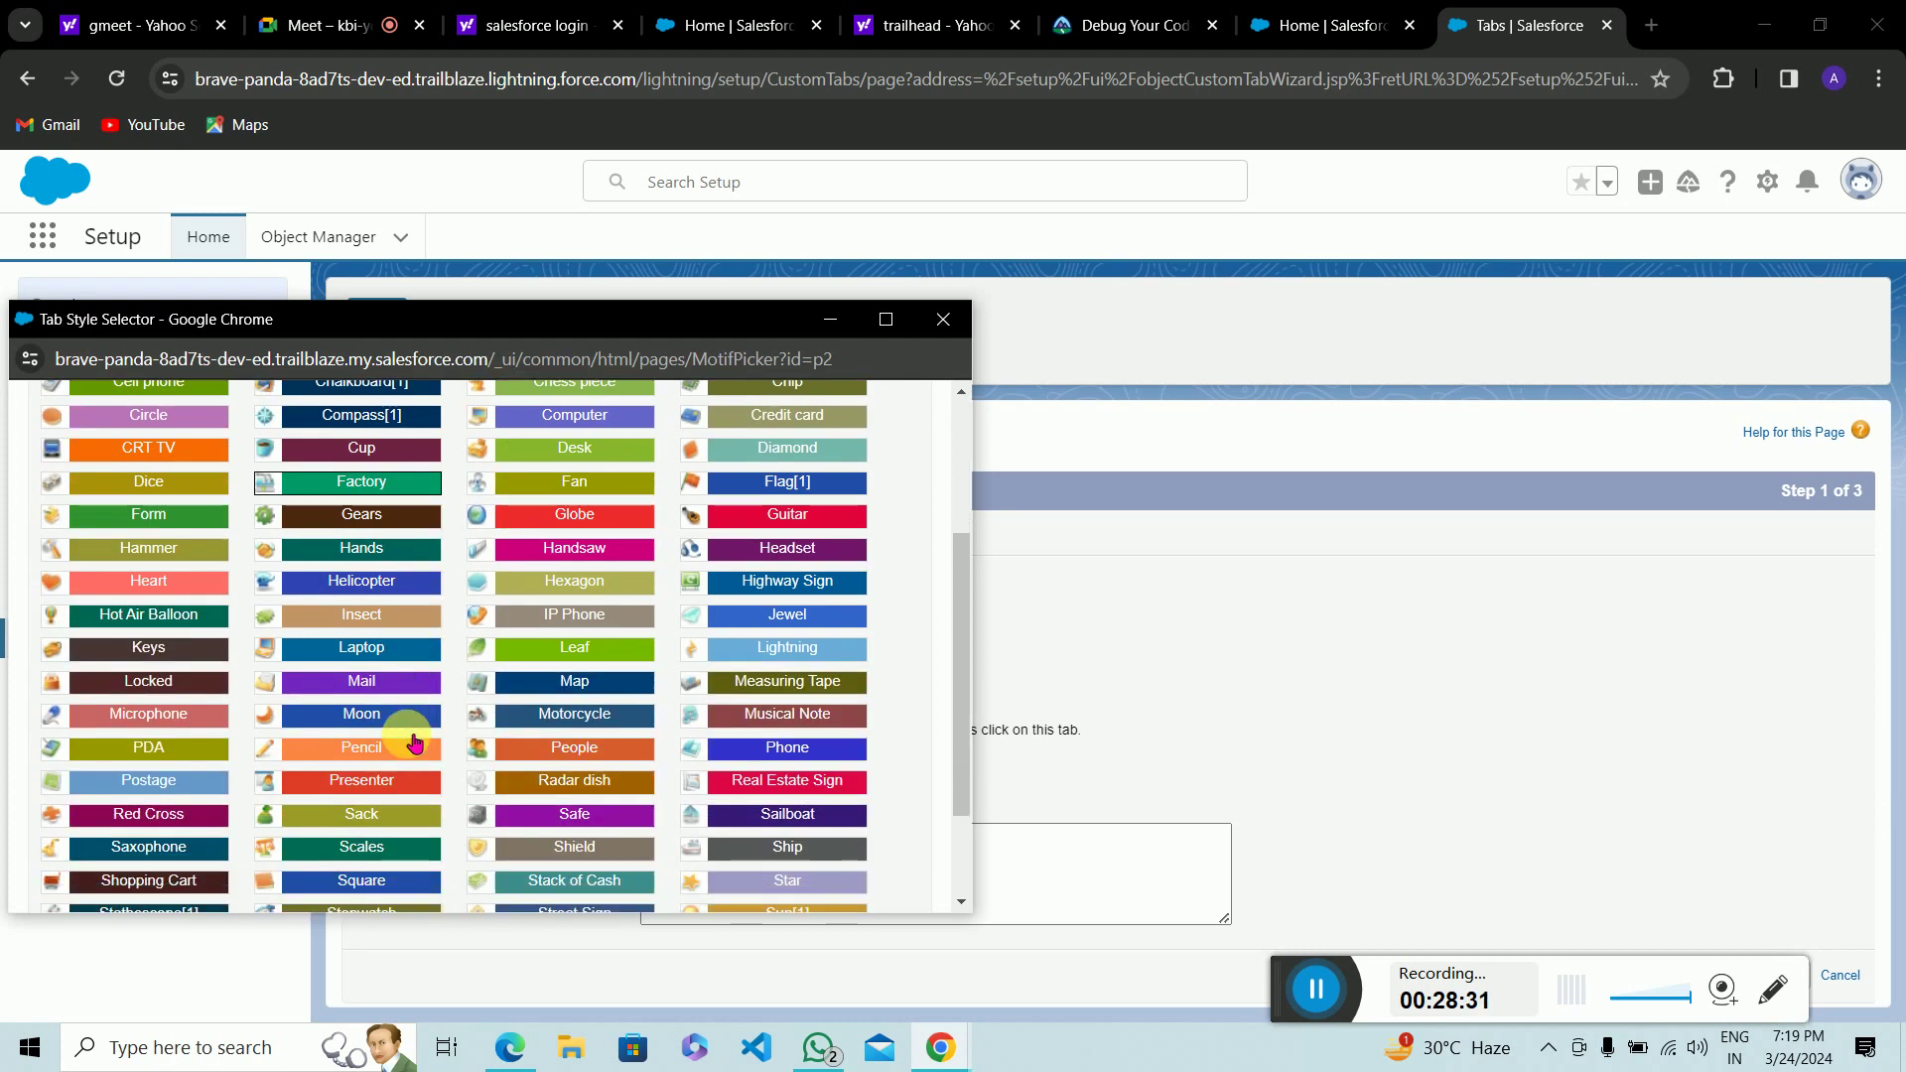
{"action": "scroll", "coordinate": [410, 742], "scroll_direction": "down", "scroll_amount": 1}
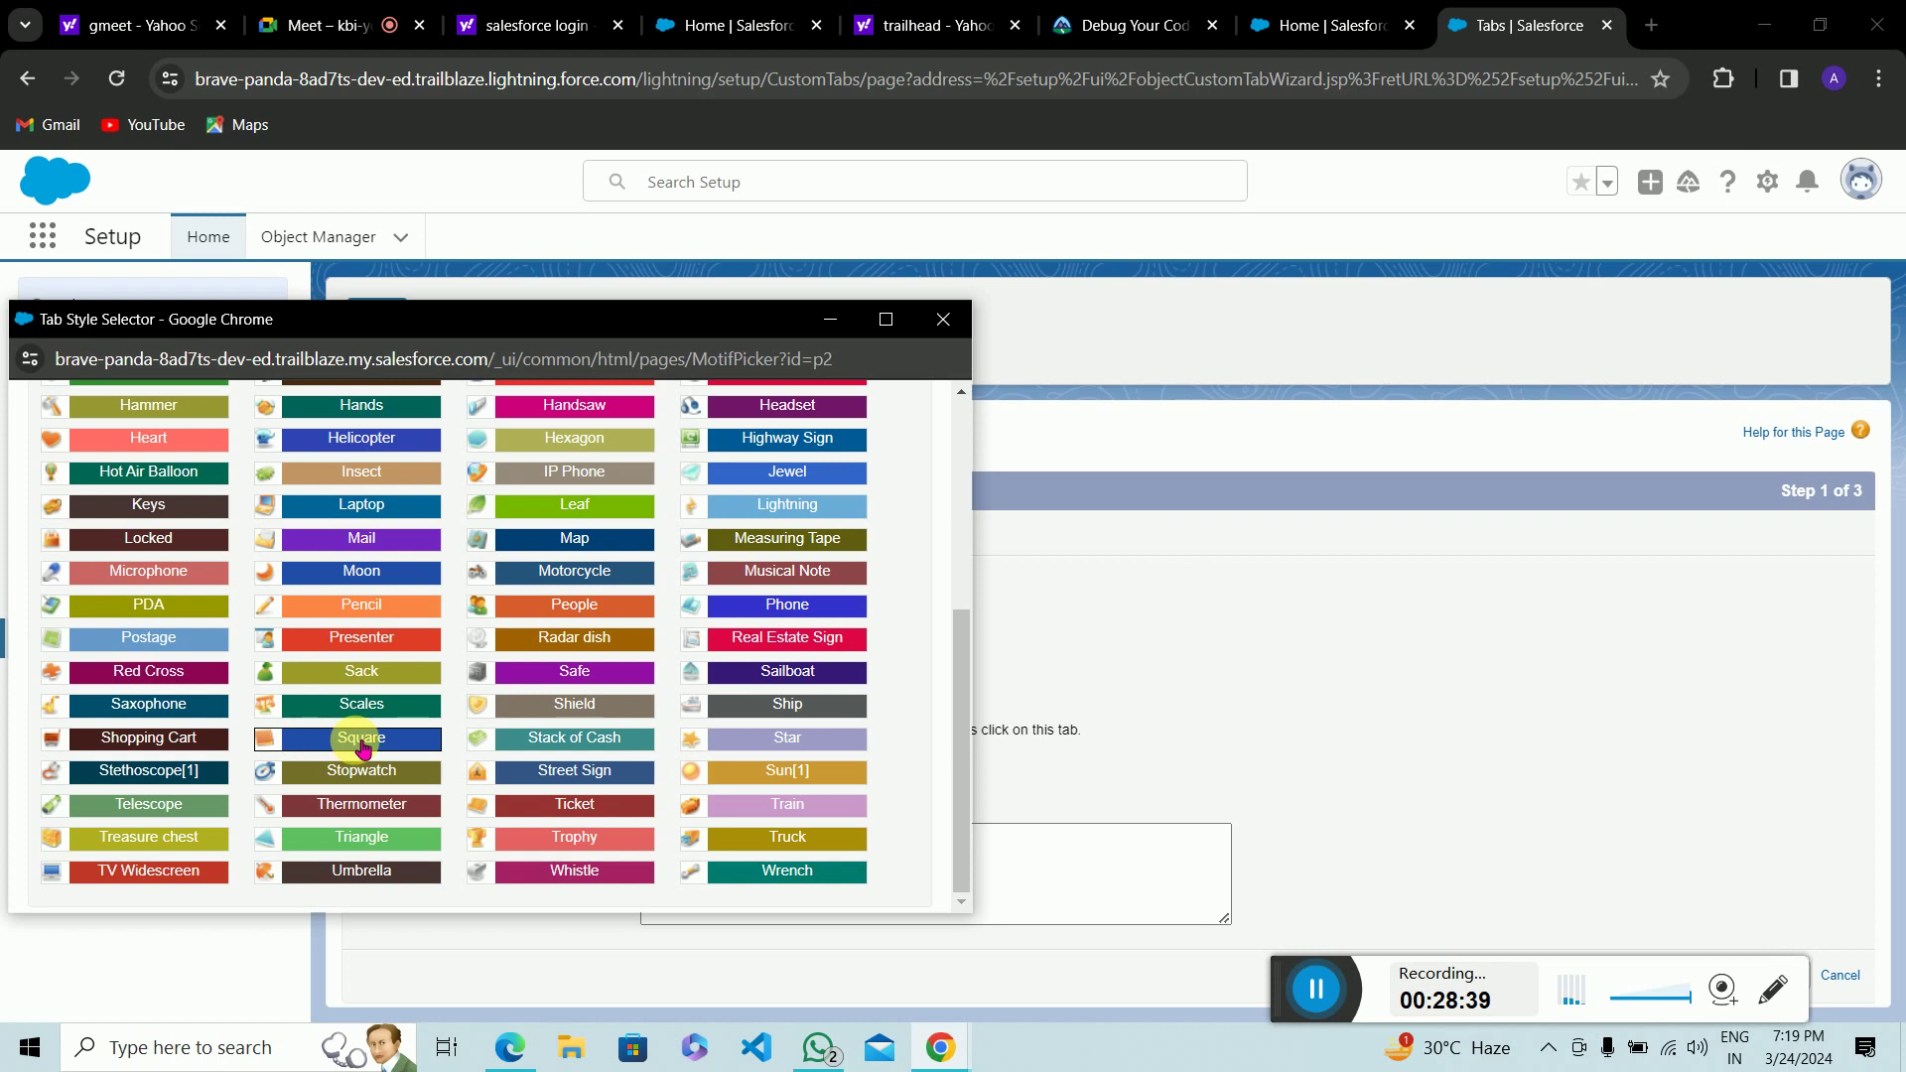
{"action": "scroll", "coordinate": [427, 577], "scroll_direction": "up", "scroll_amount": 1}
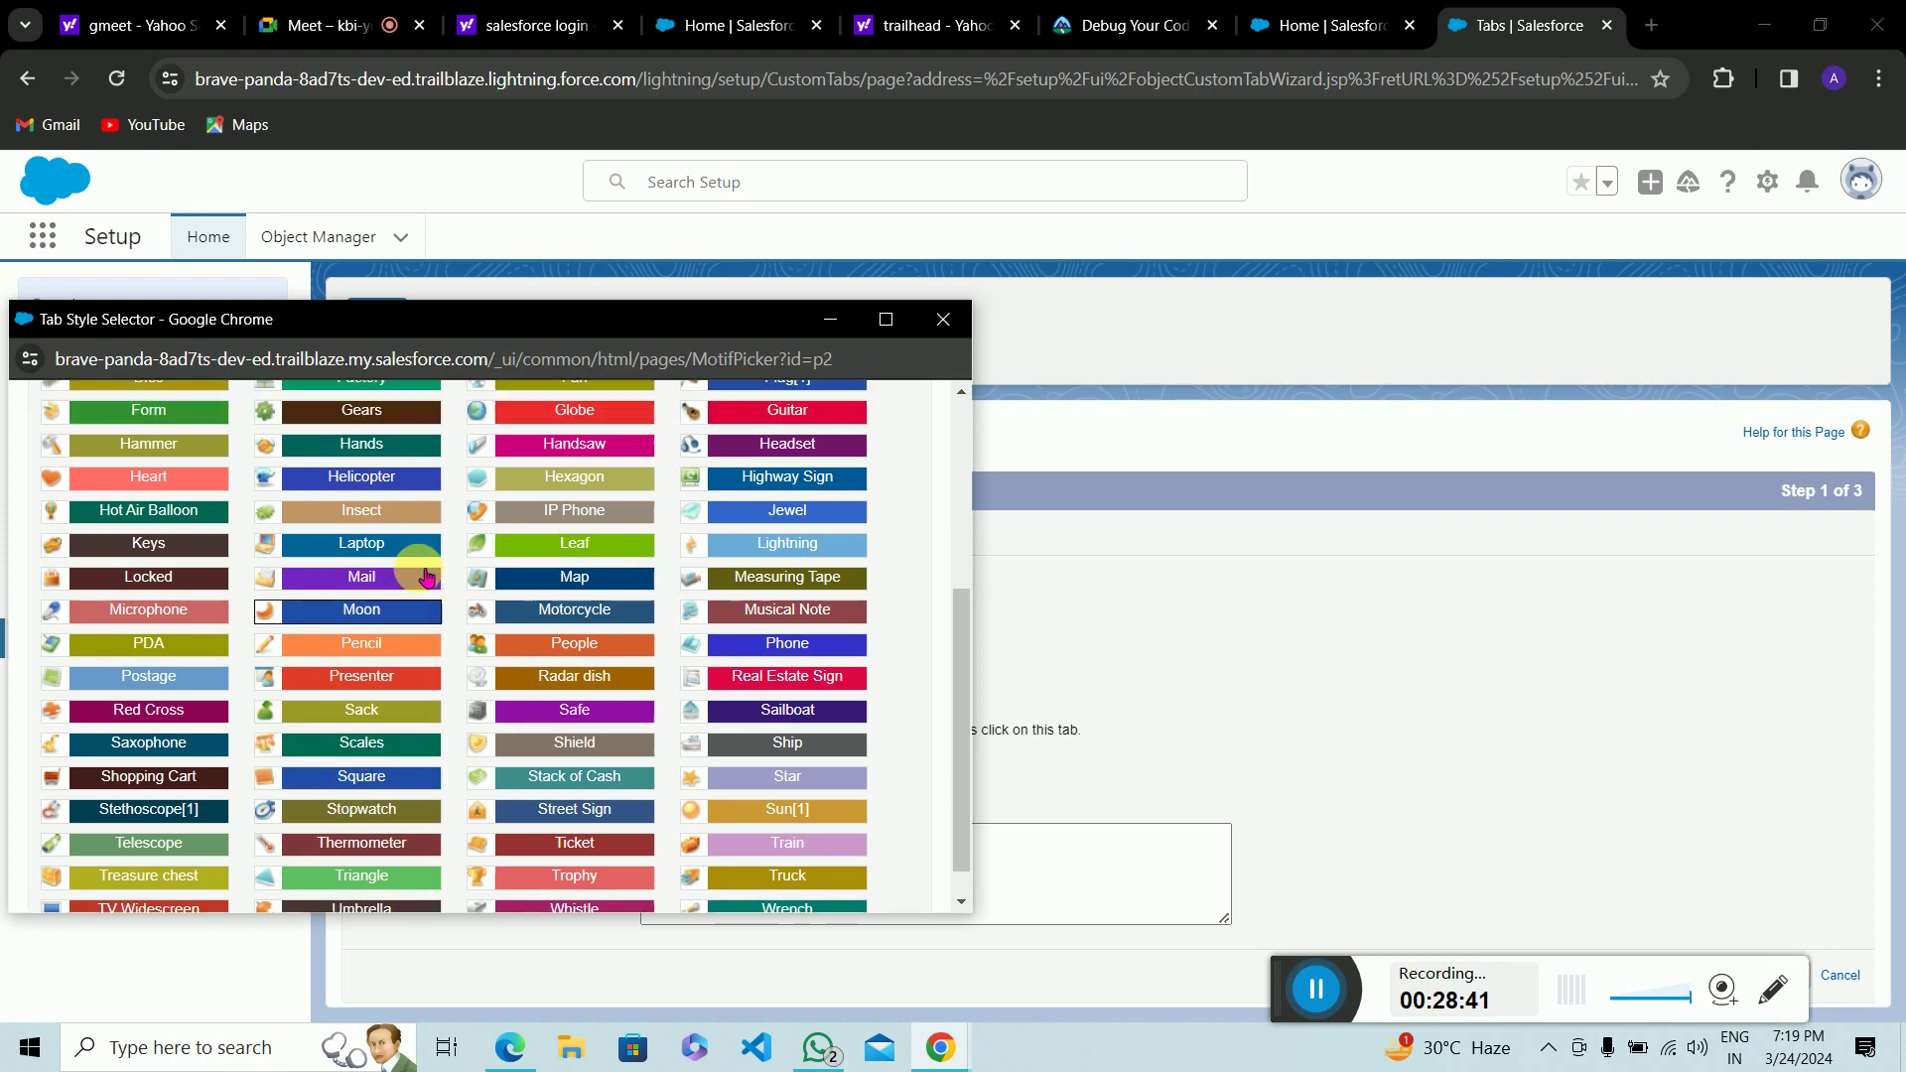
{"action": "scroll", "coordinate": [427, 575], "scroll_direction": "up", "scroll_amount": 5}
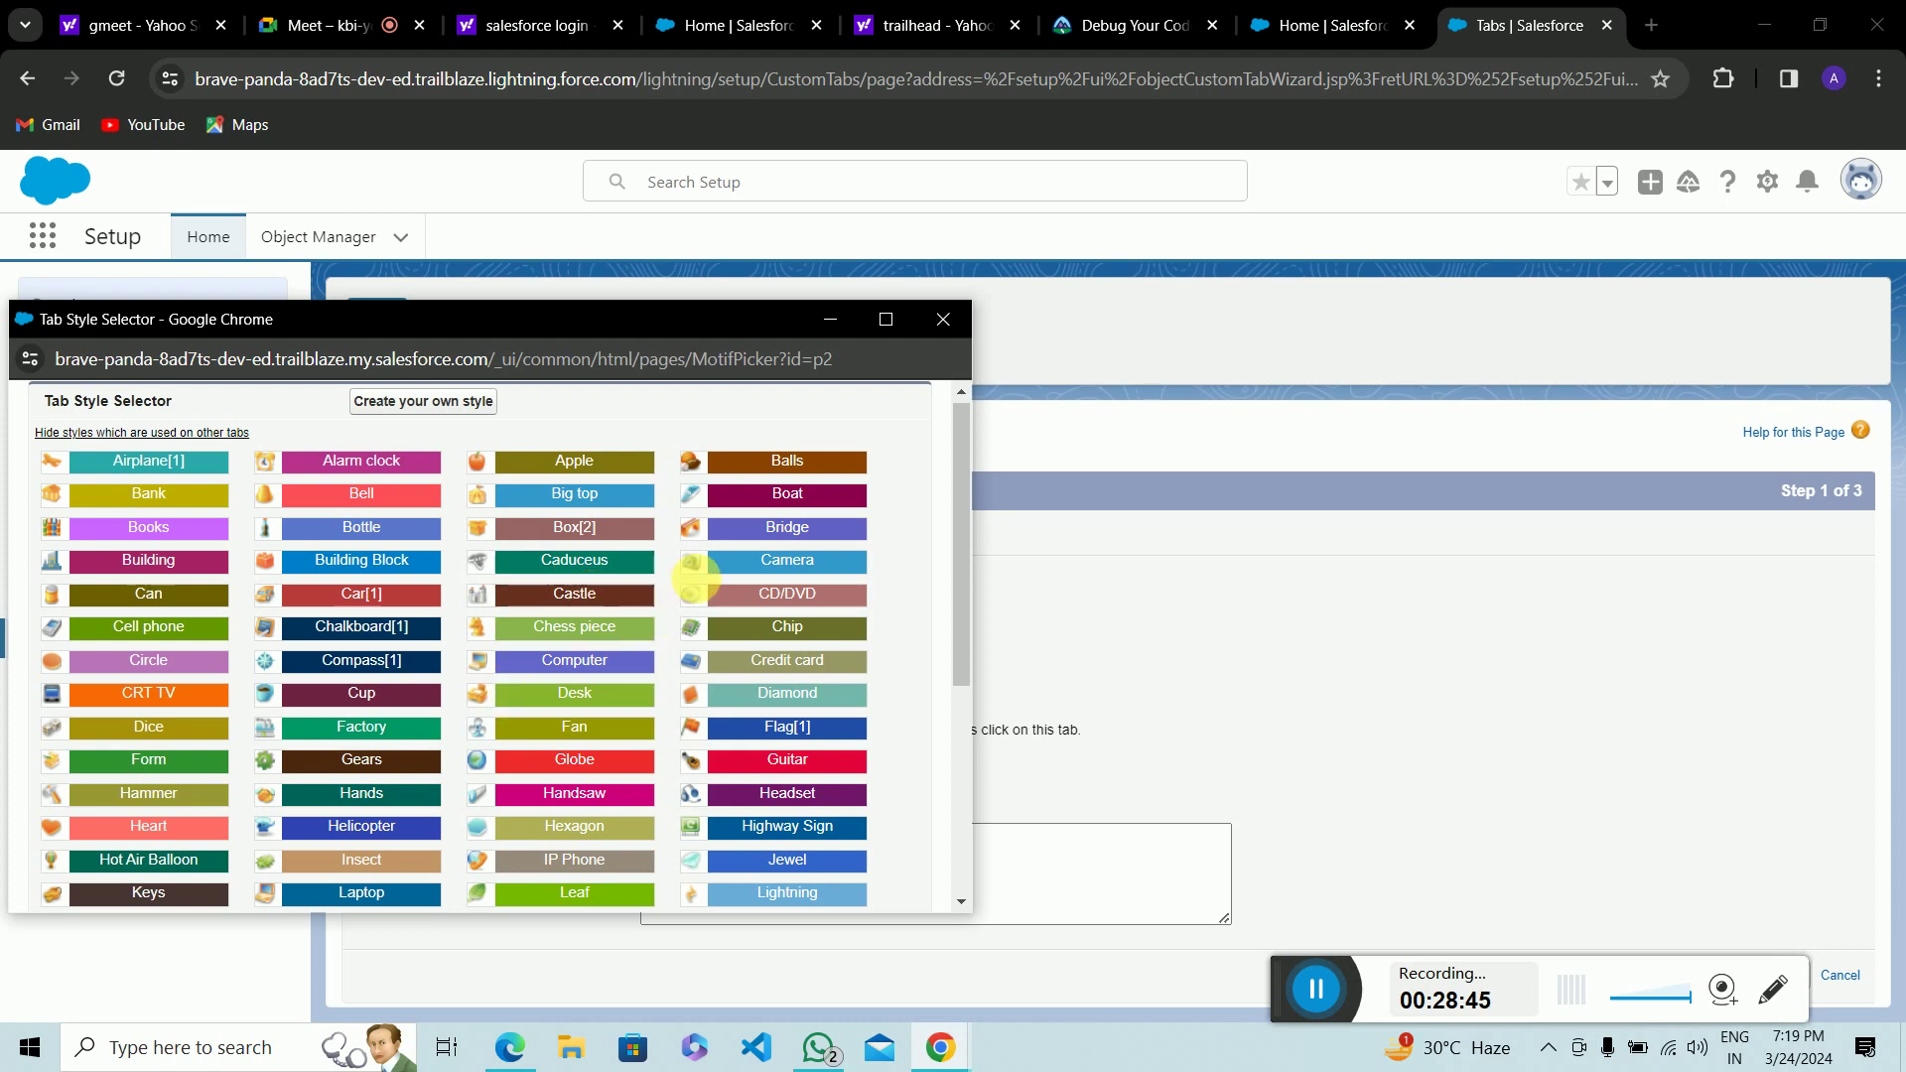
{"action": "mouse_move", "coordinate": [600, 568]}
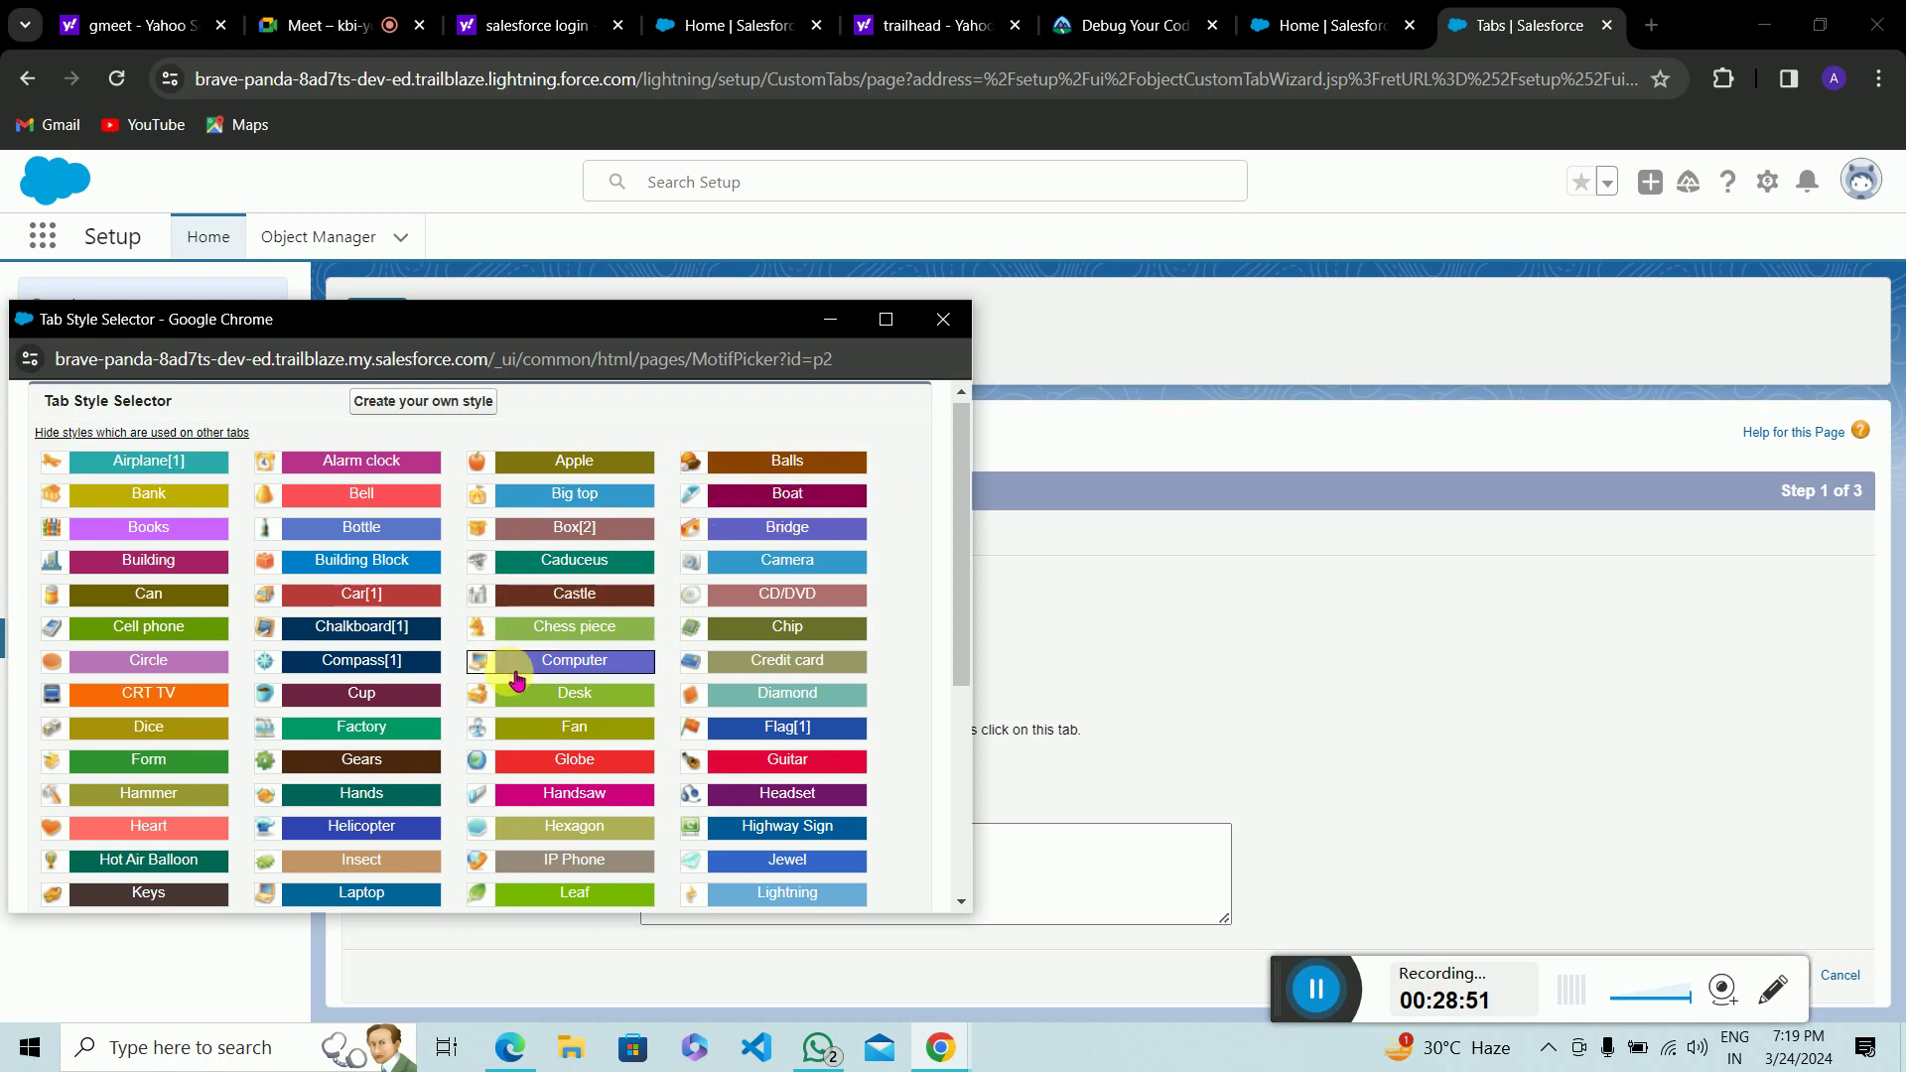
{"action": "scroll", "coordinate": [491, 740], "scroll_direction": "down", "scroll_amount": 3}
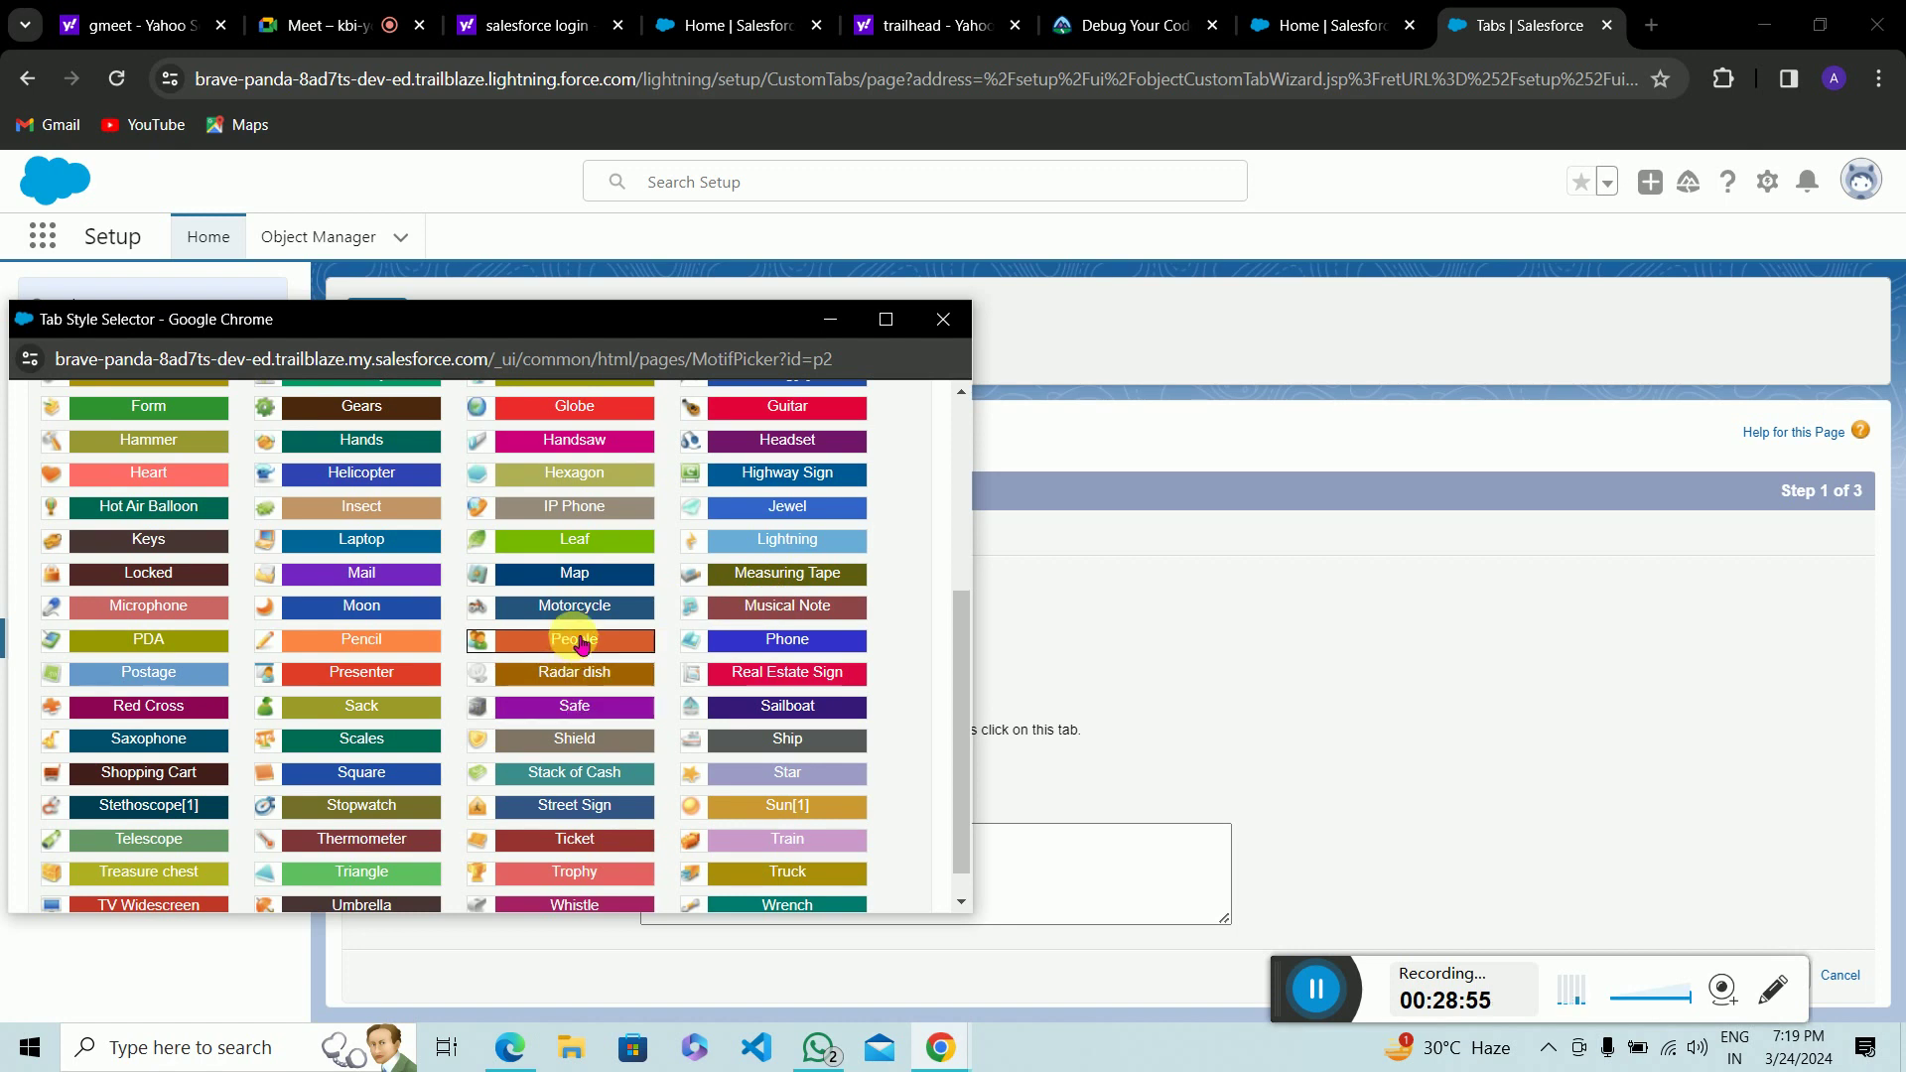
{"action": "left_click", "coordinate": [582, 646]}
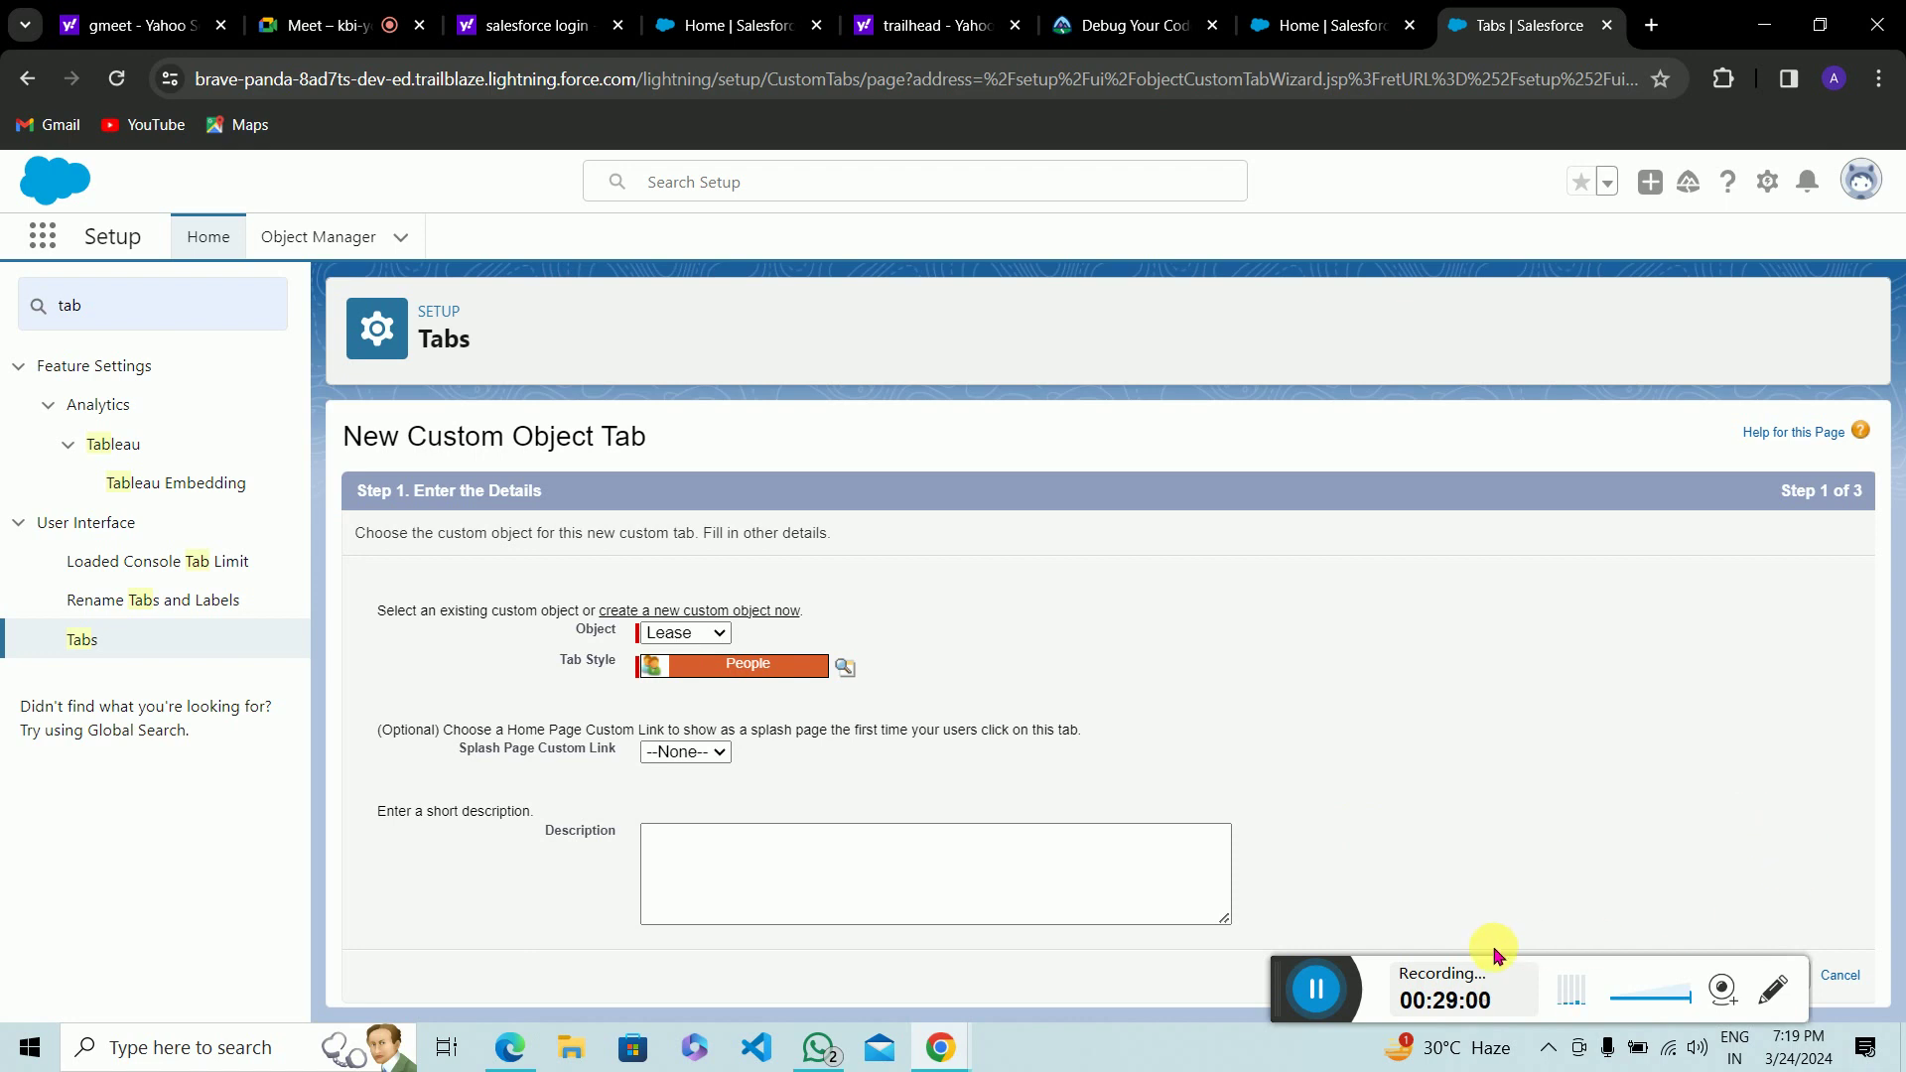
{"action": "left_click_drag", "start_coordinate": [1287, 999], "coordinate": [1166, 1012]}
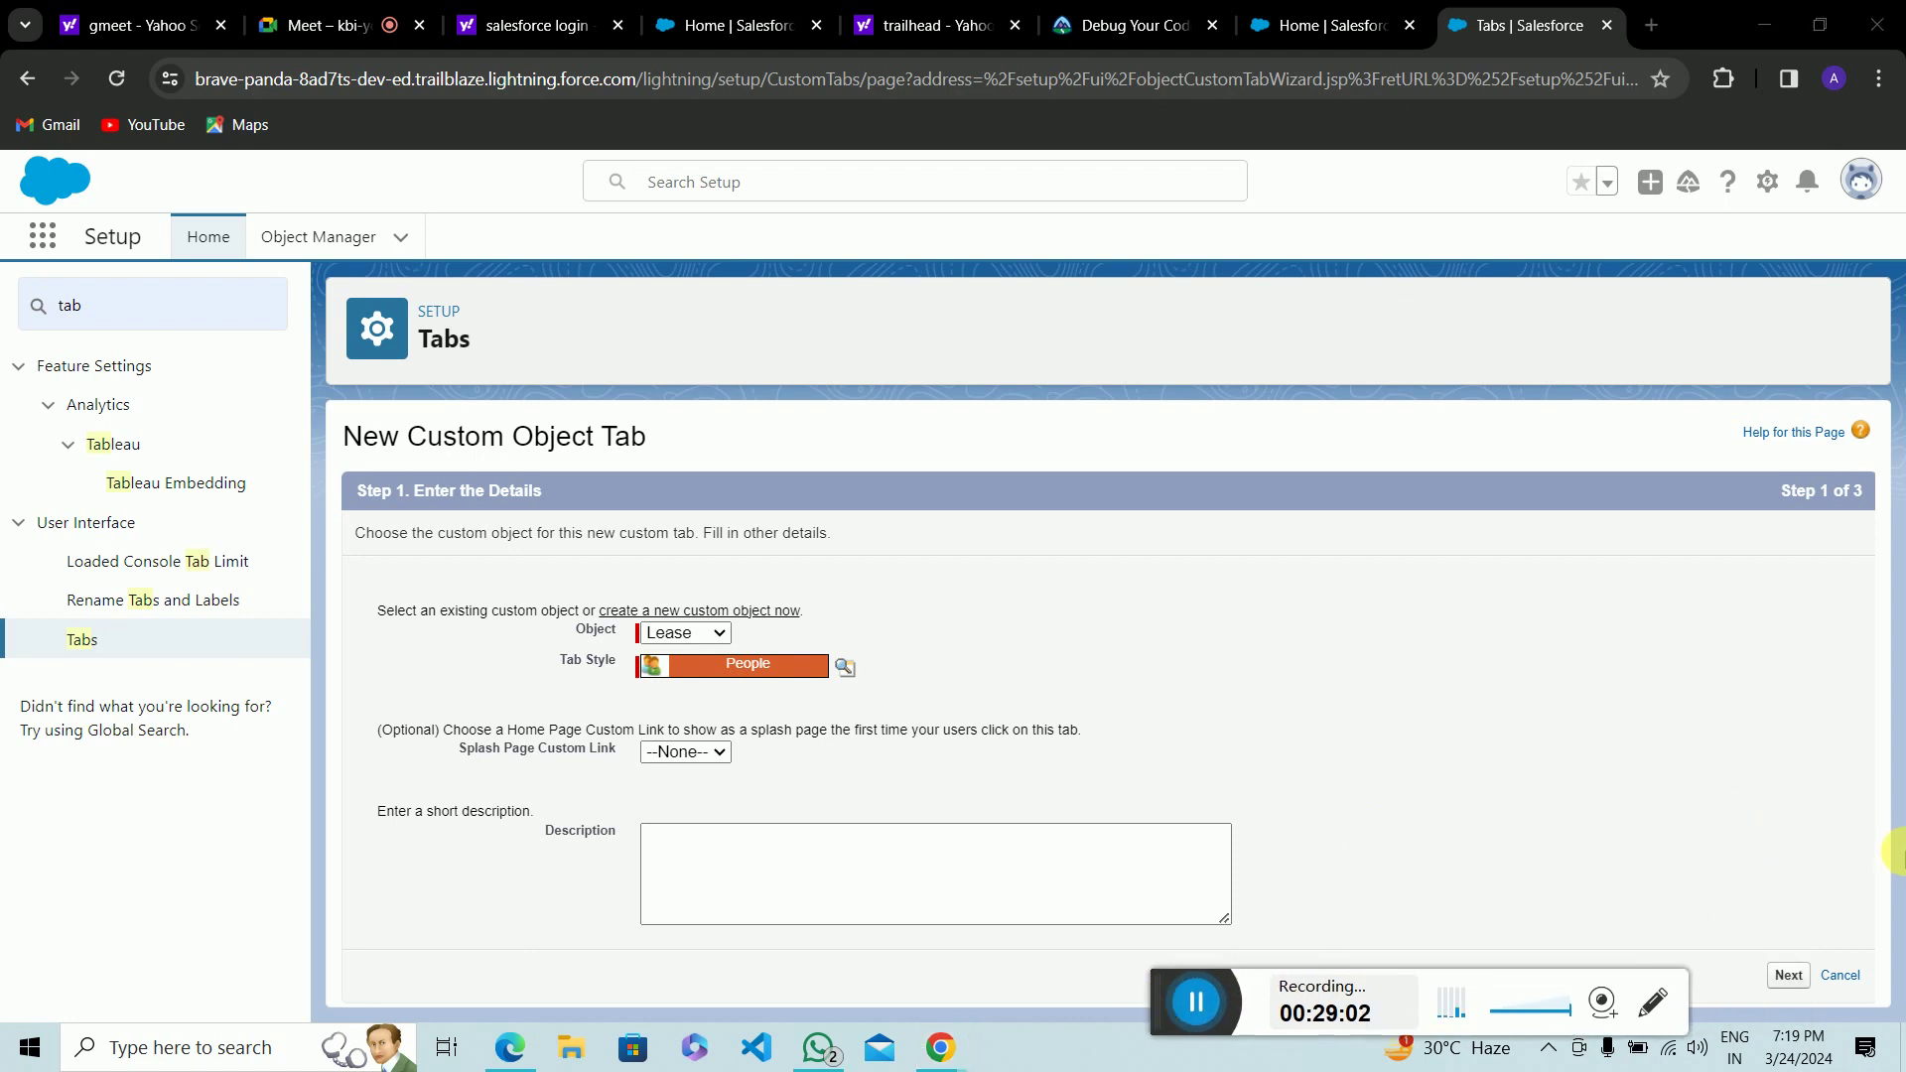
Step: Accept the Lease tab details and keep Default On visibility for all profiles, continuing to the custom app assignment
{"action": "left_click", "coordinate": [1788, 976]}
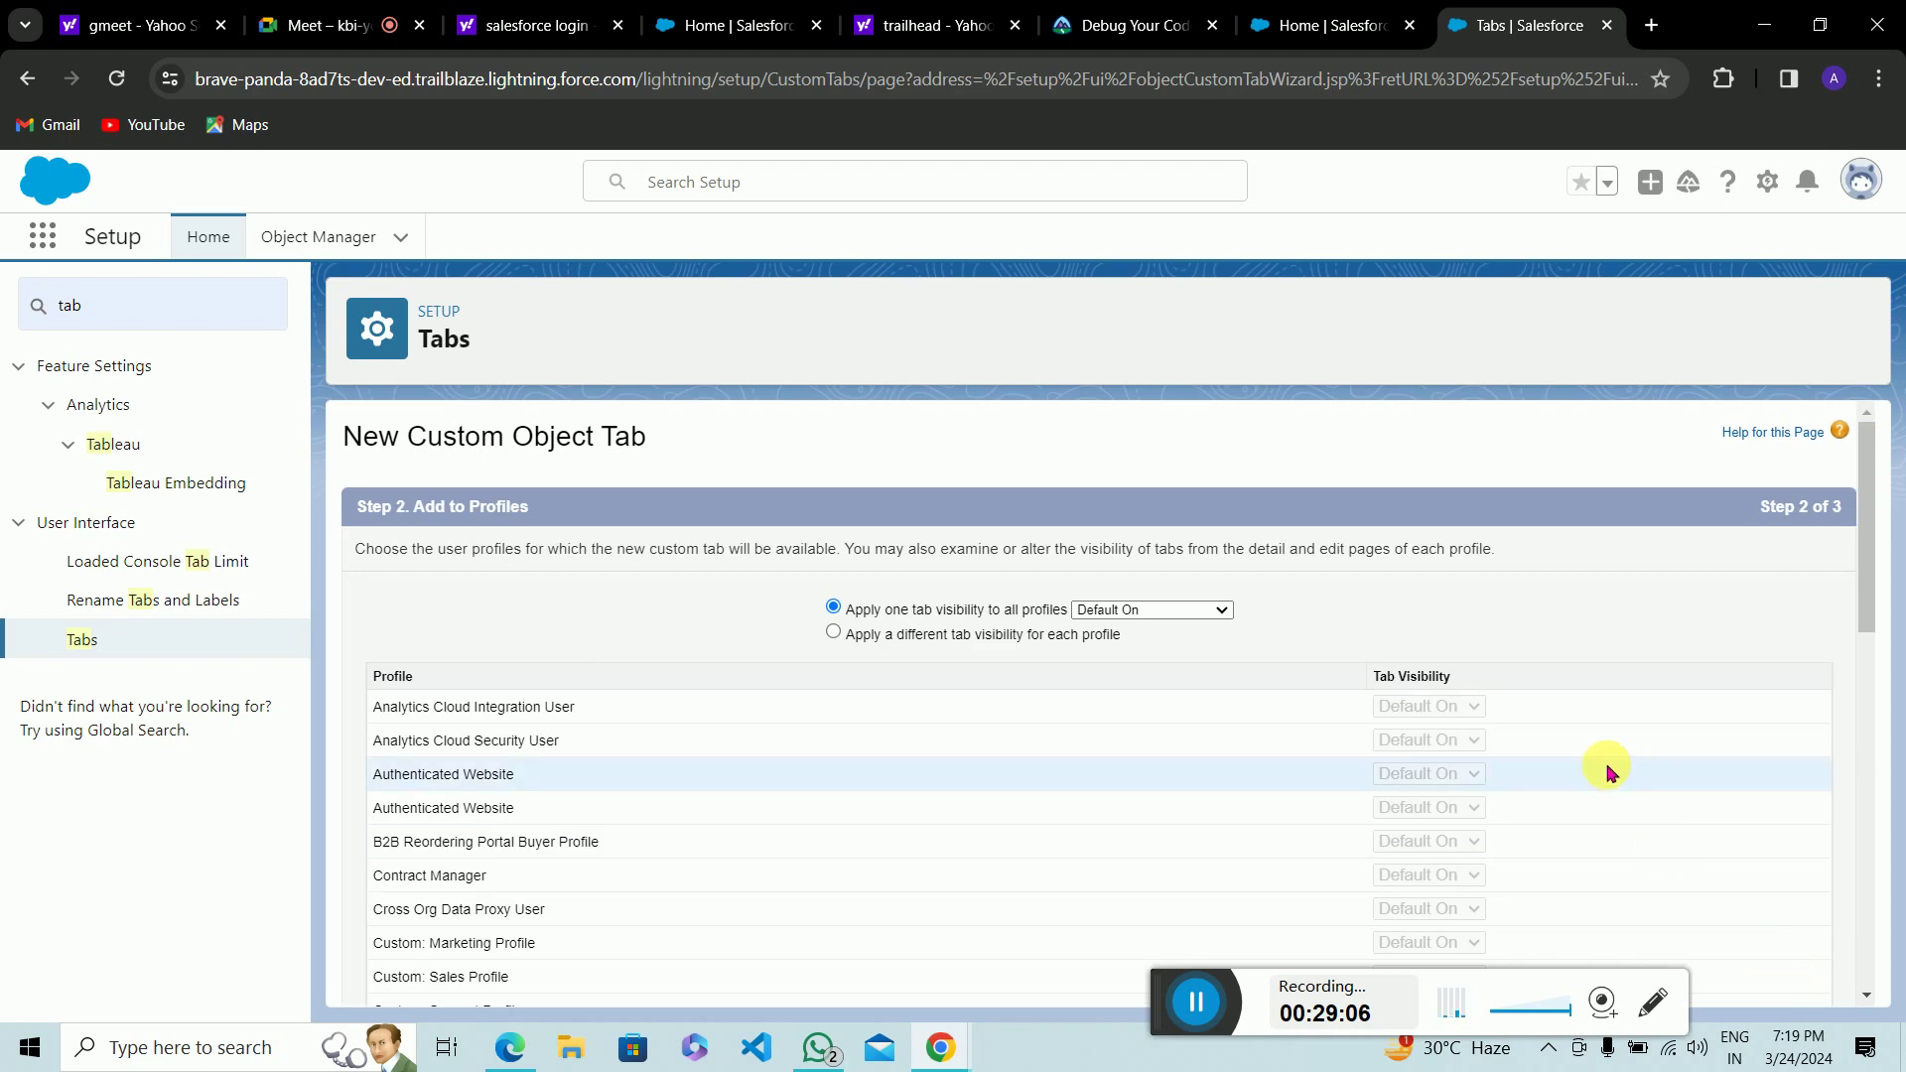
{"action": "scroll", "coordinate": [1608, 769], "scroll_direction": "down", "scroll_amount": 7}
{"action": "left_click", "coordinate": [1783, 981]}
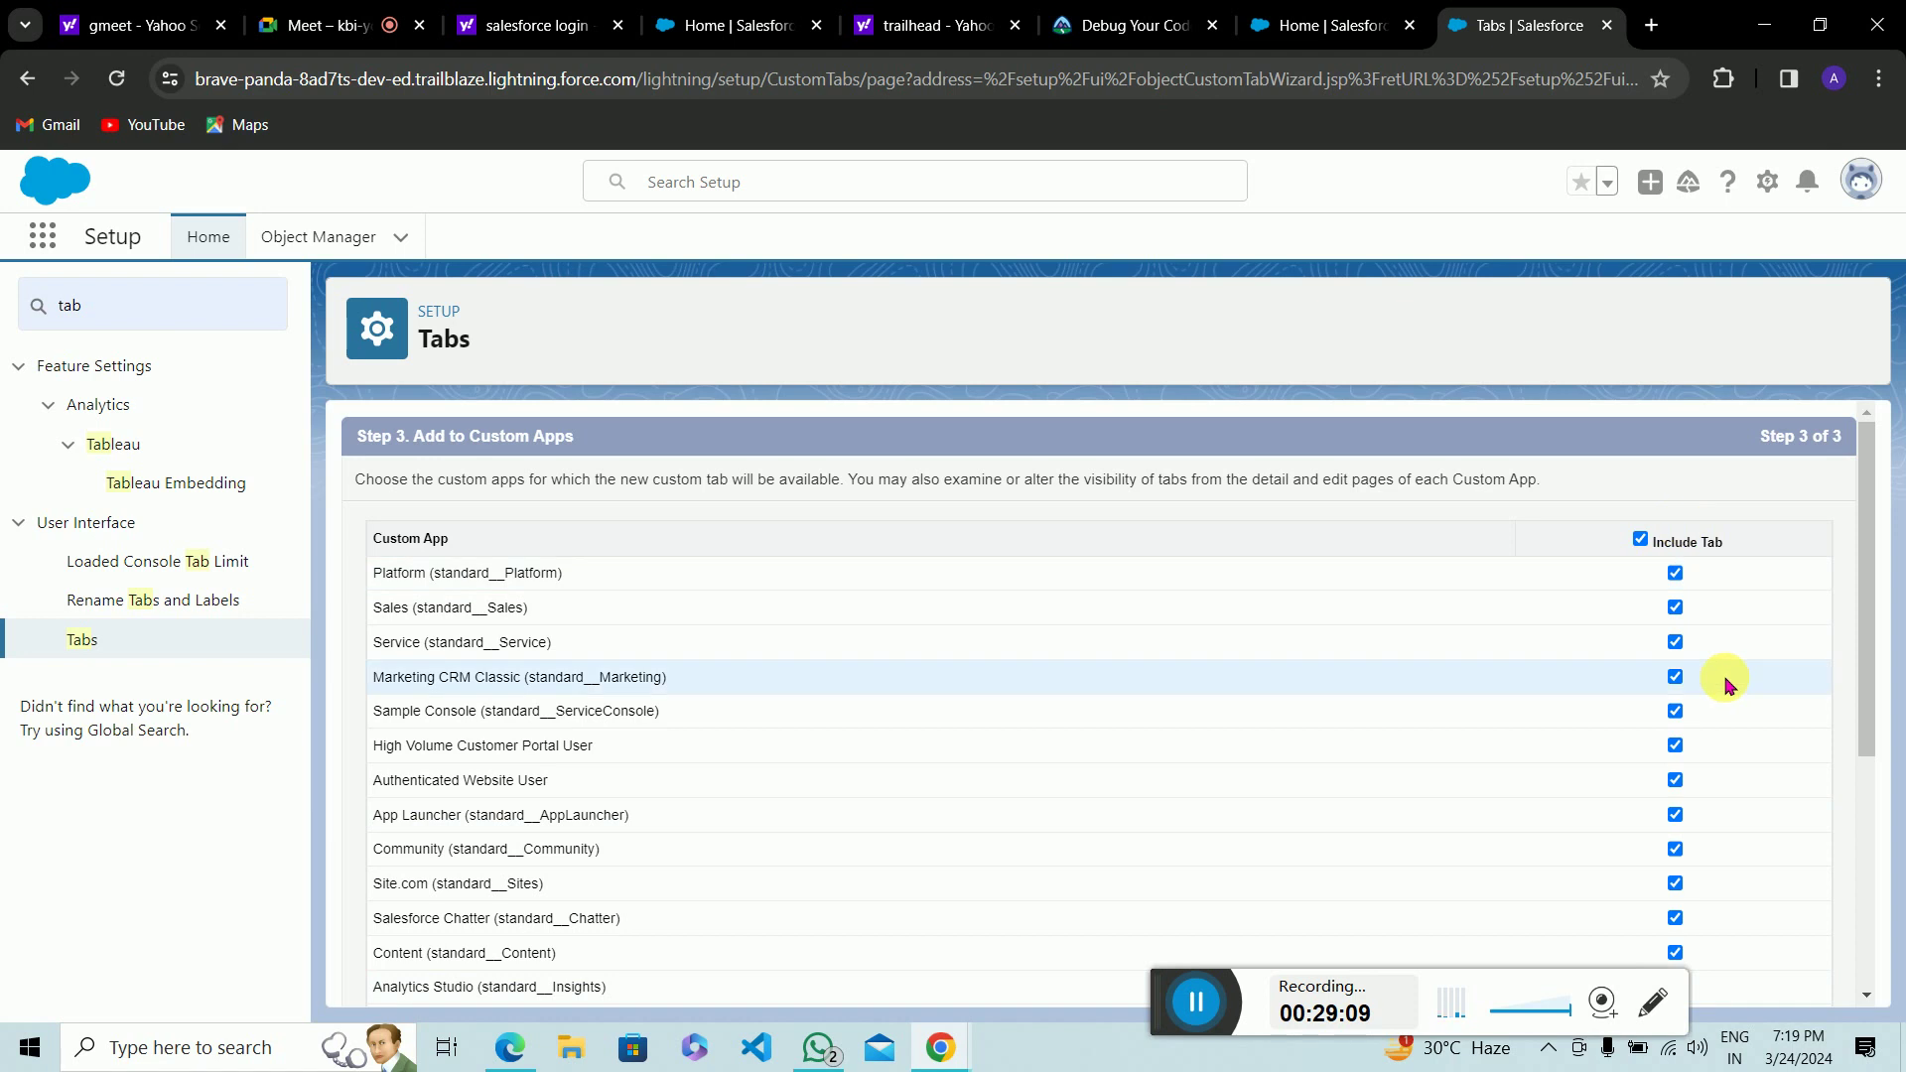
Step: Exclude the Lease tab from all custom apps by clearing Include Tab for the whole list
{"action": "scroll", "coordinate": [1736, 715], "scroll_direction": "down", "scroll_amount": 5}
{"action": "scroll", "coordinate": [1737, 721], "scroll_direction": "up", "scroll_amount": 5}
{"action": "scroll", "coordinate": [1739, 723], "scroll_direction": "down", "scroll_amount": 5}
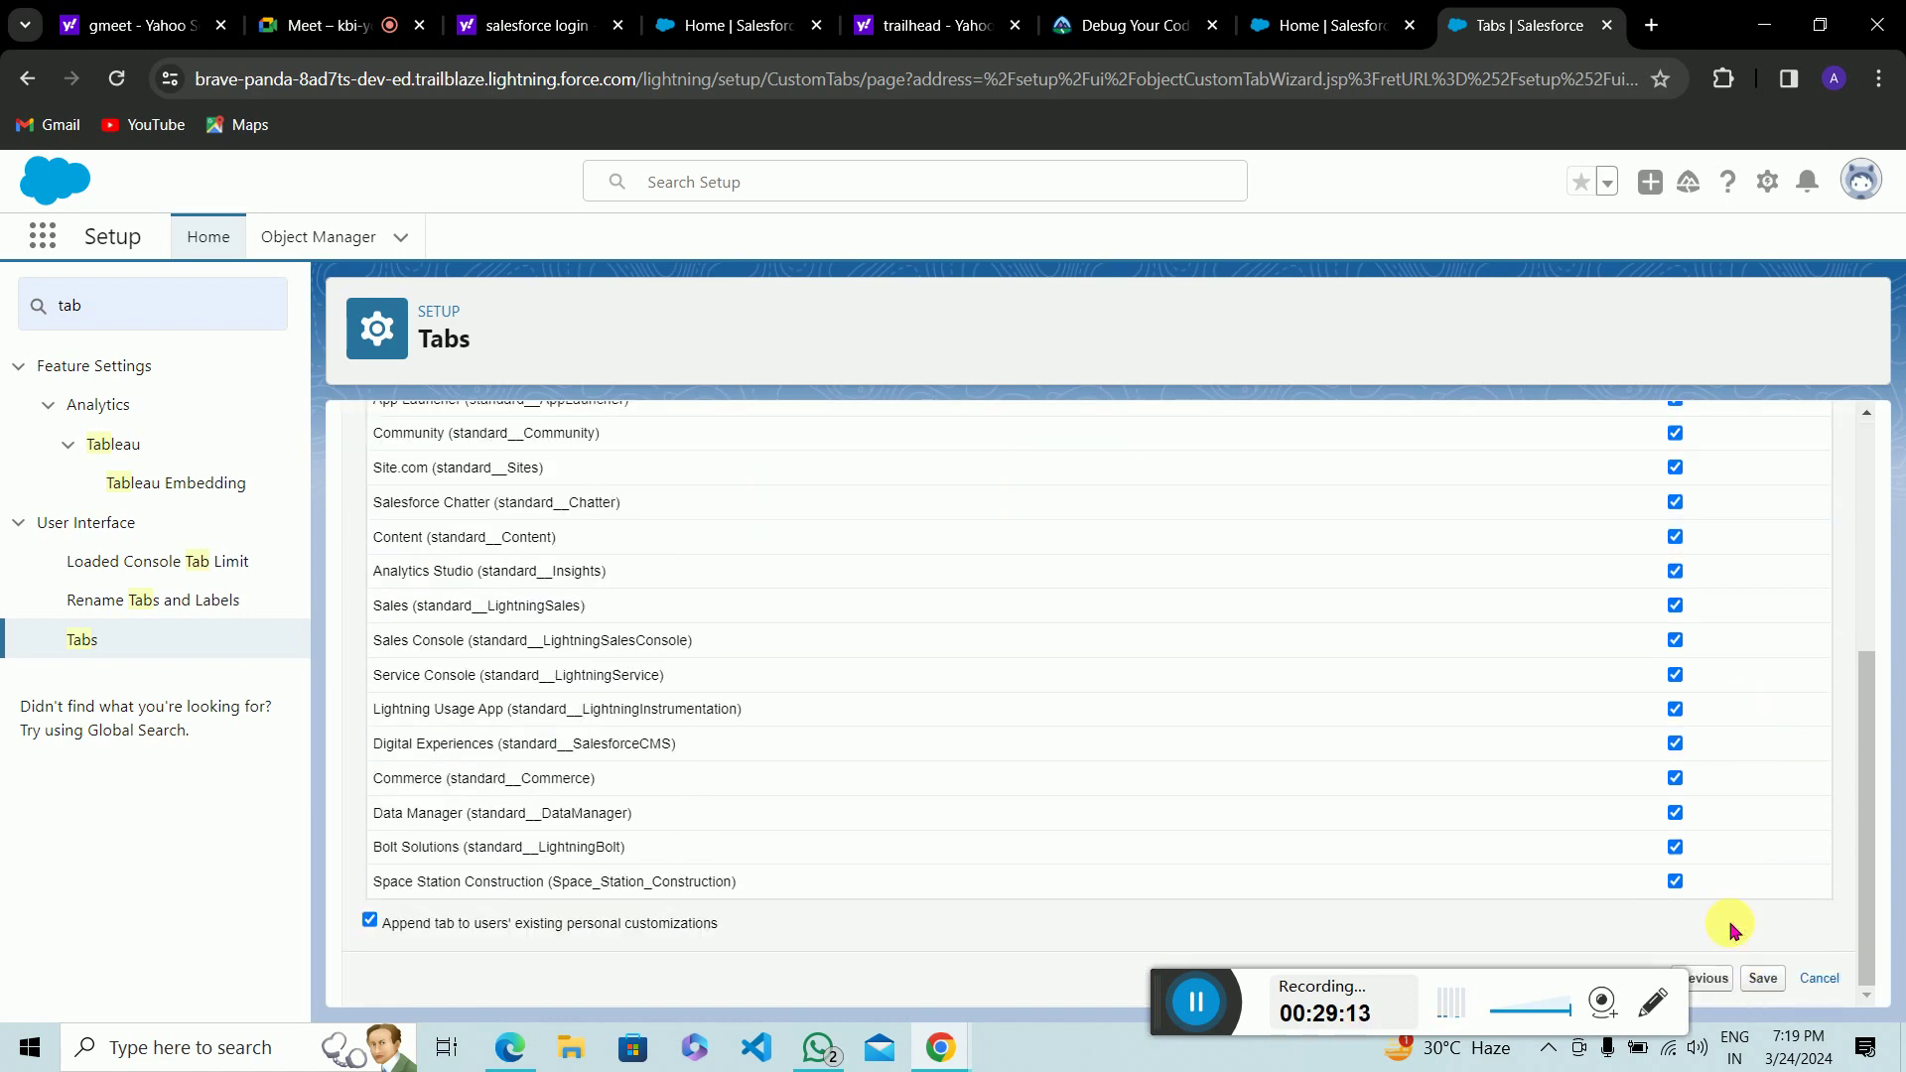
{"action": "scroll", "coordinate": [1732, 931], "scroll_direction": "up", "scroll_amount": 10}
{"action": "left_click", "coordinate": [1639, 539]}
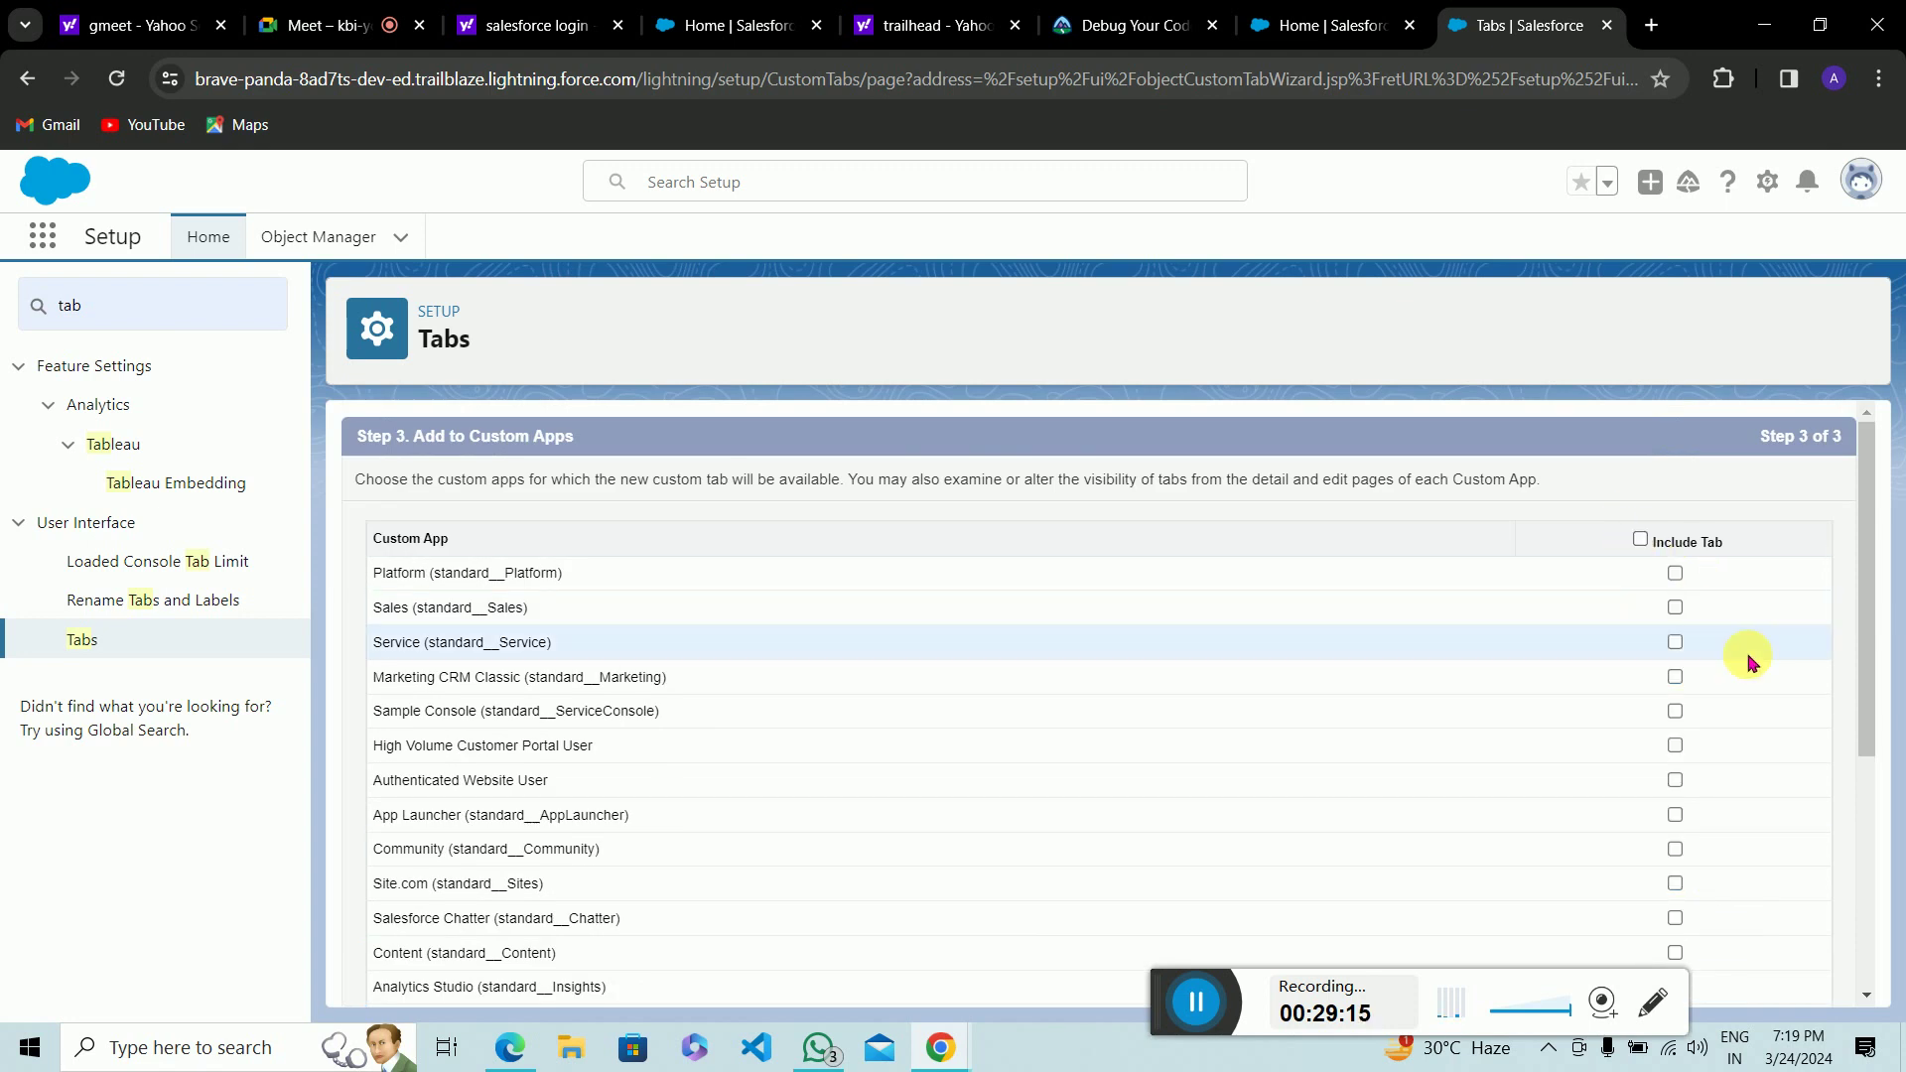
{"action": "scroll", "coordinate": [1744, 647], "scroll_direction": "down", "scroll_amount": 5}
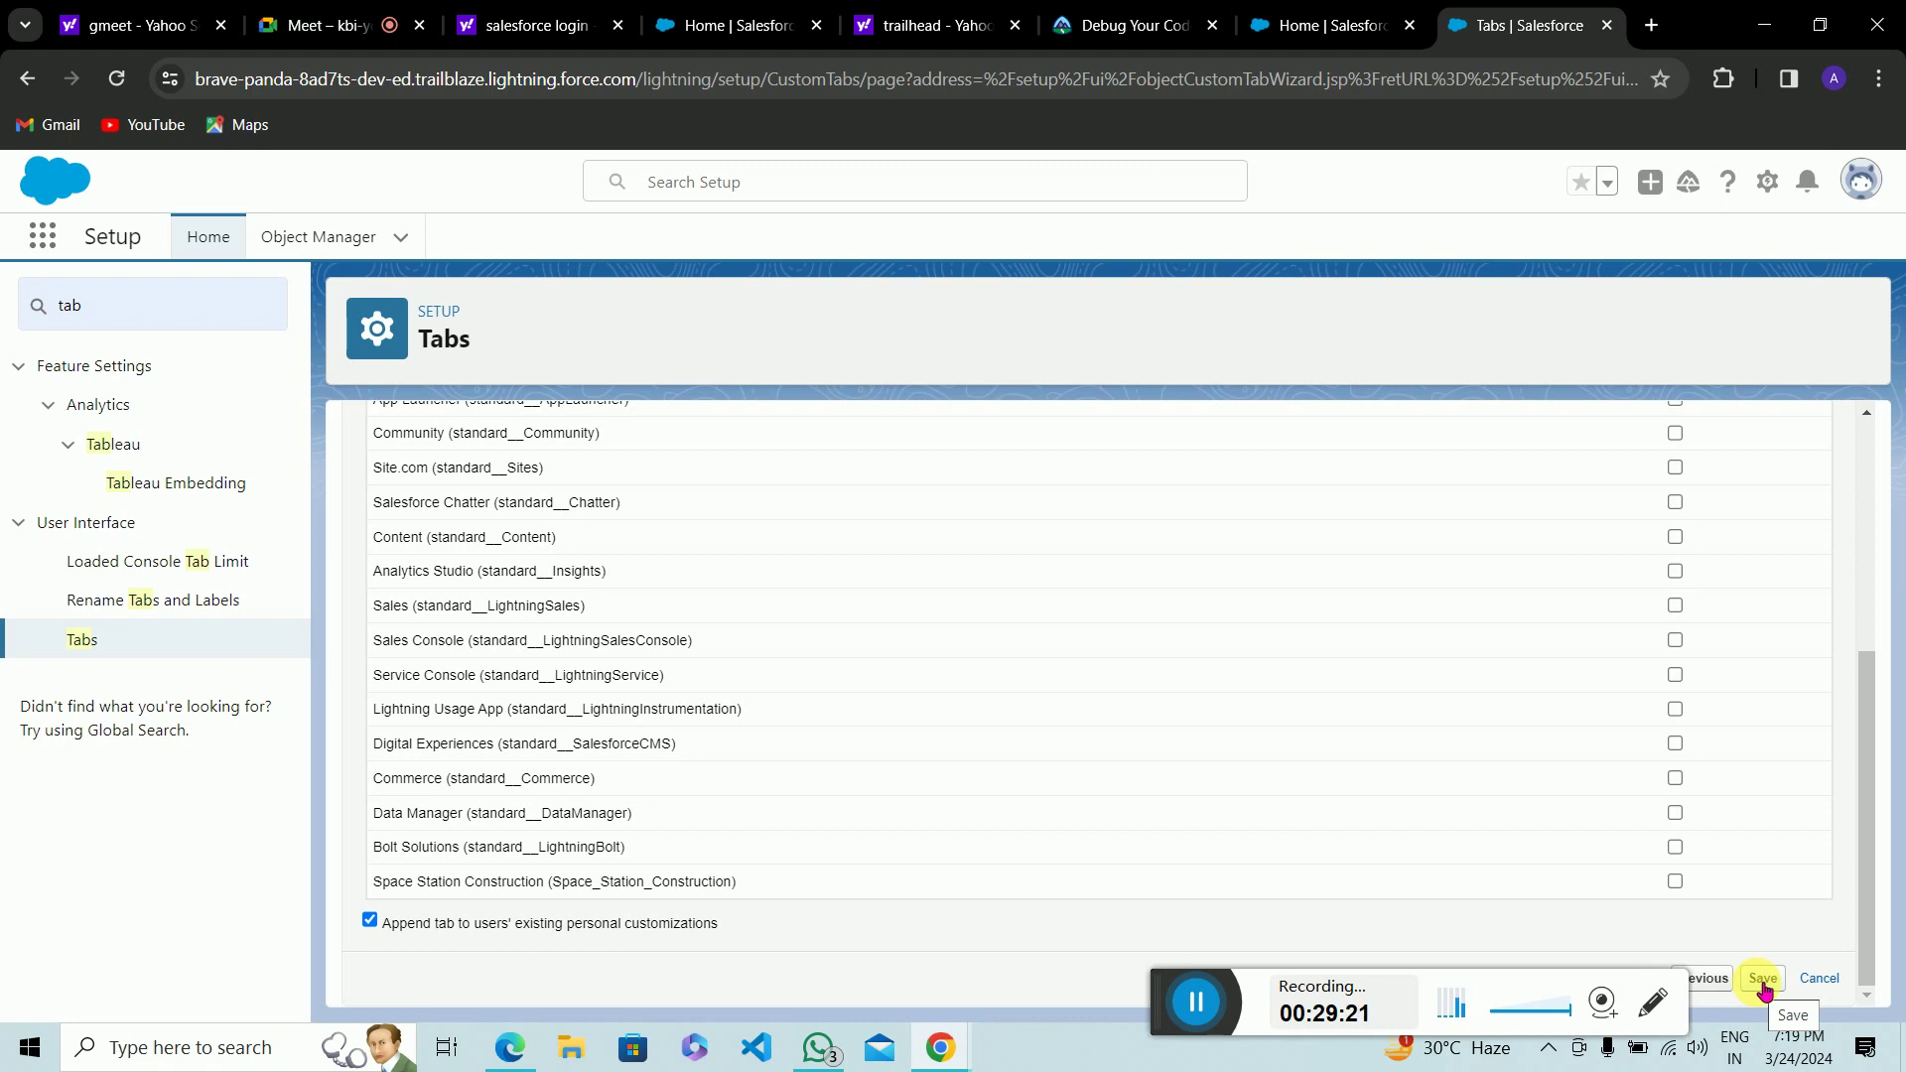
{"action": "scroll", "coordinate": [476, 481], "scroll_direction": "up", "scroll_amount": 3}
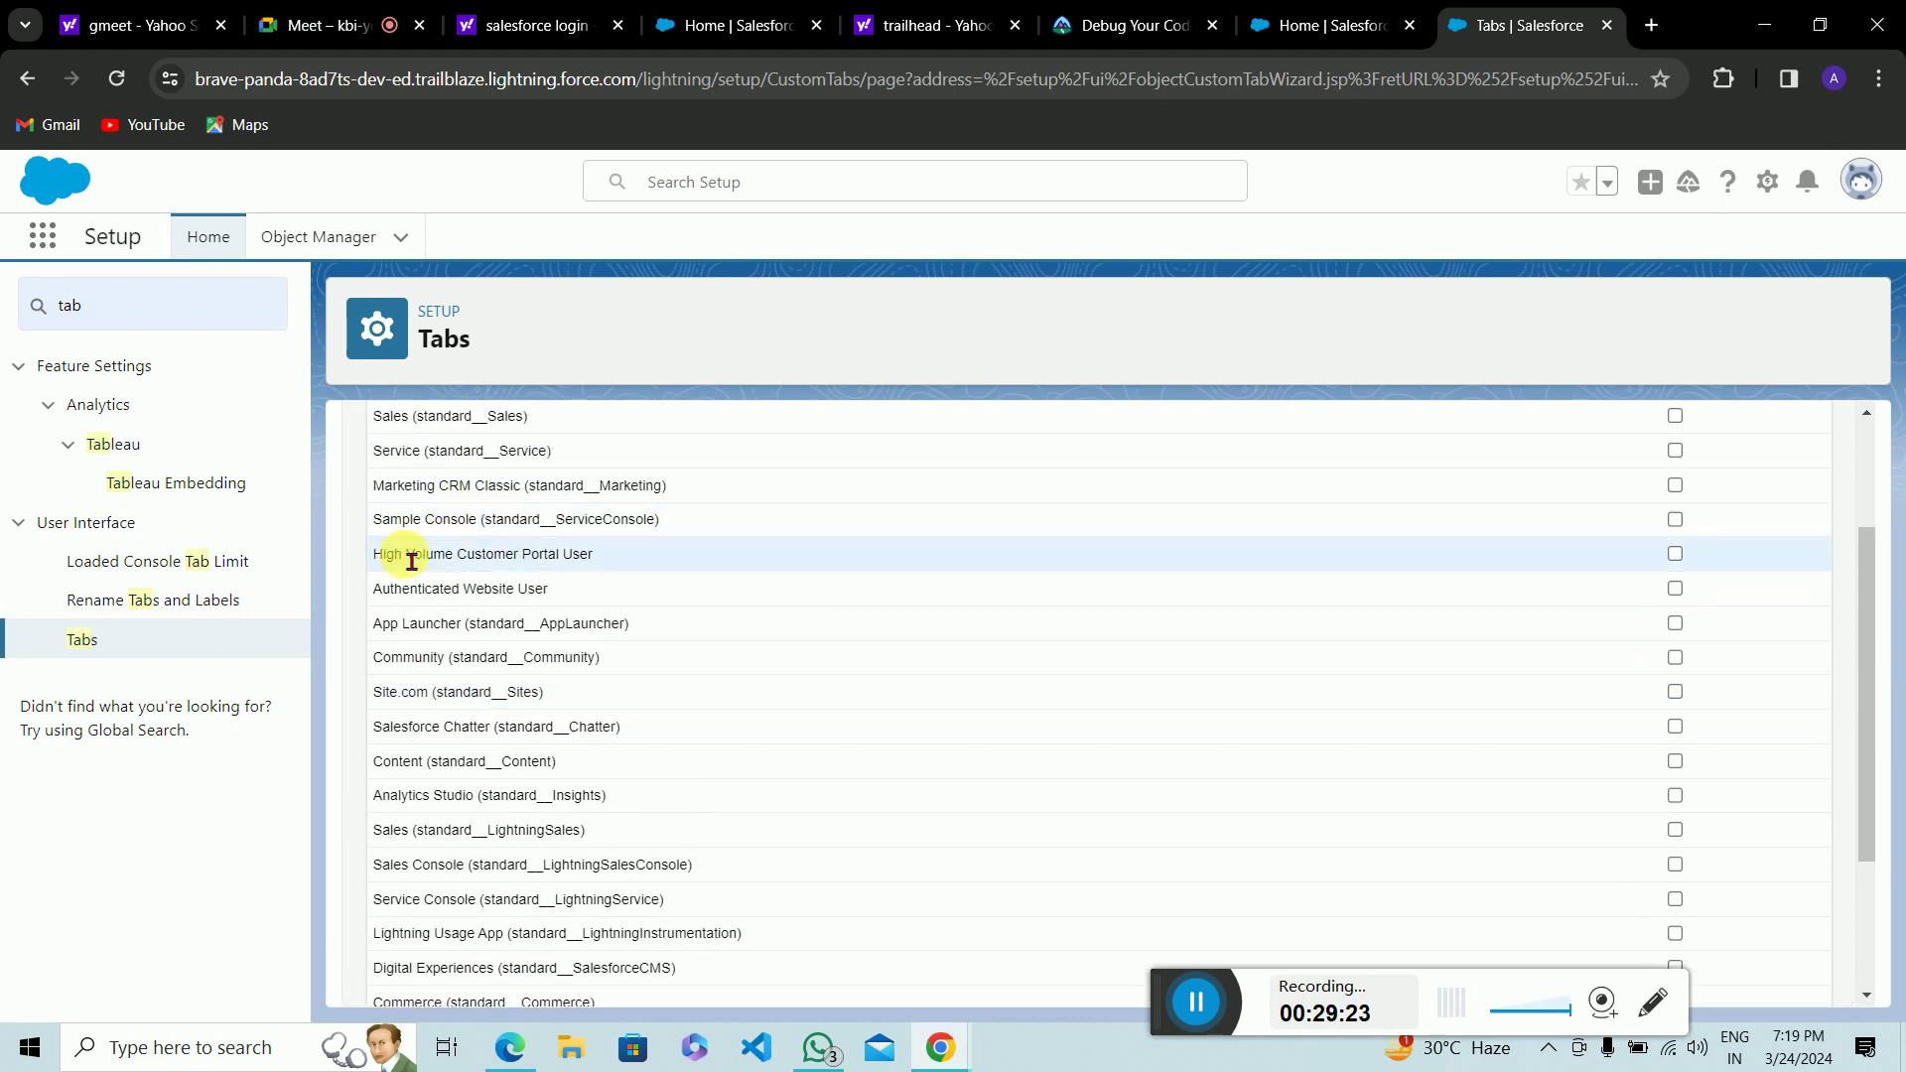
{"action": "scroll", "coordinate": [491, 586], "scroll_direction": "down", "scroll_amount": 2}
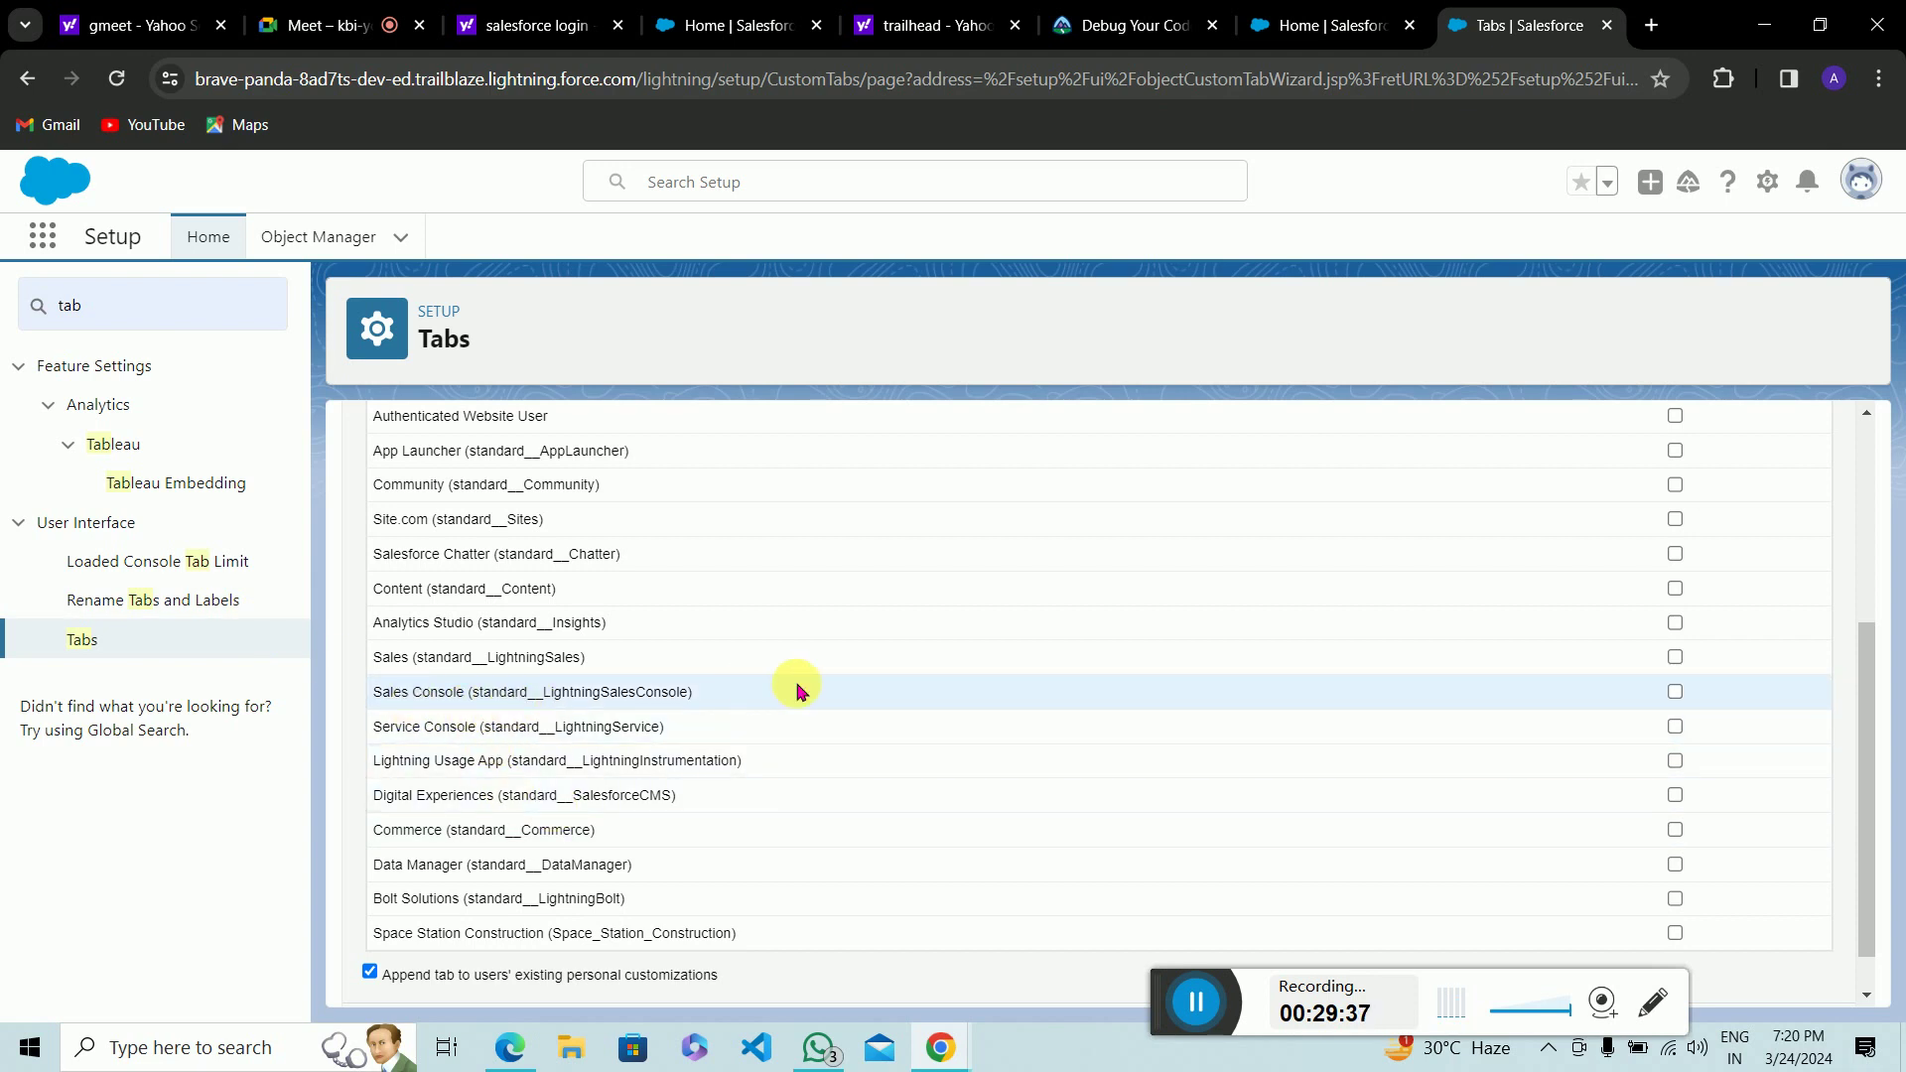
{"action": "left_click", "coordinate": [1676, 693]}
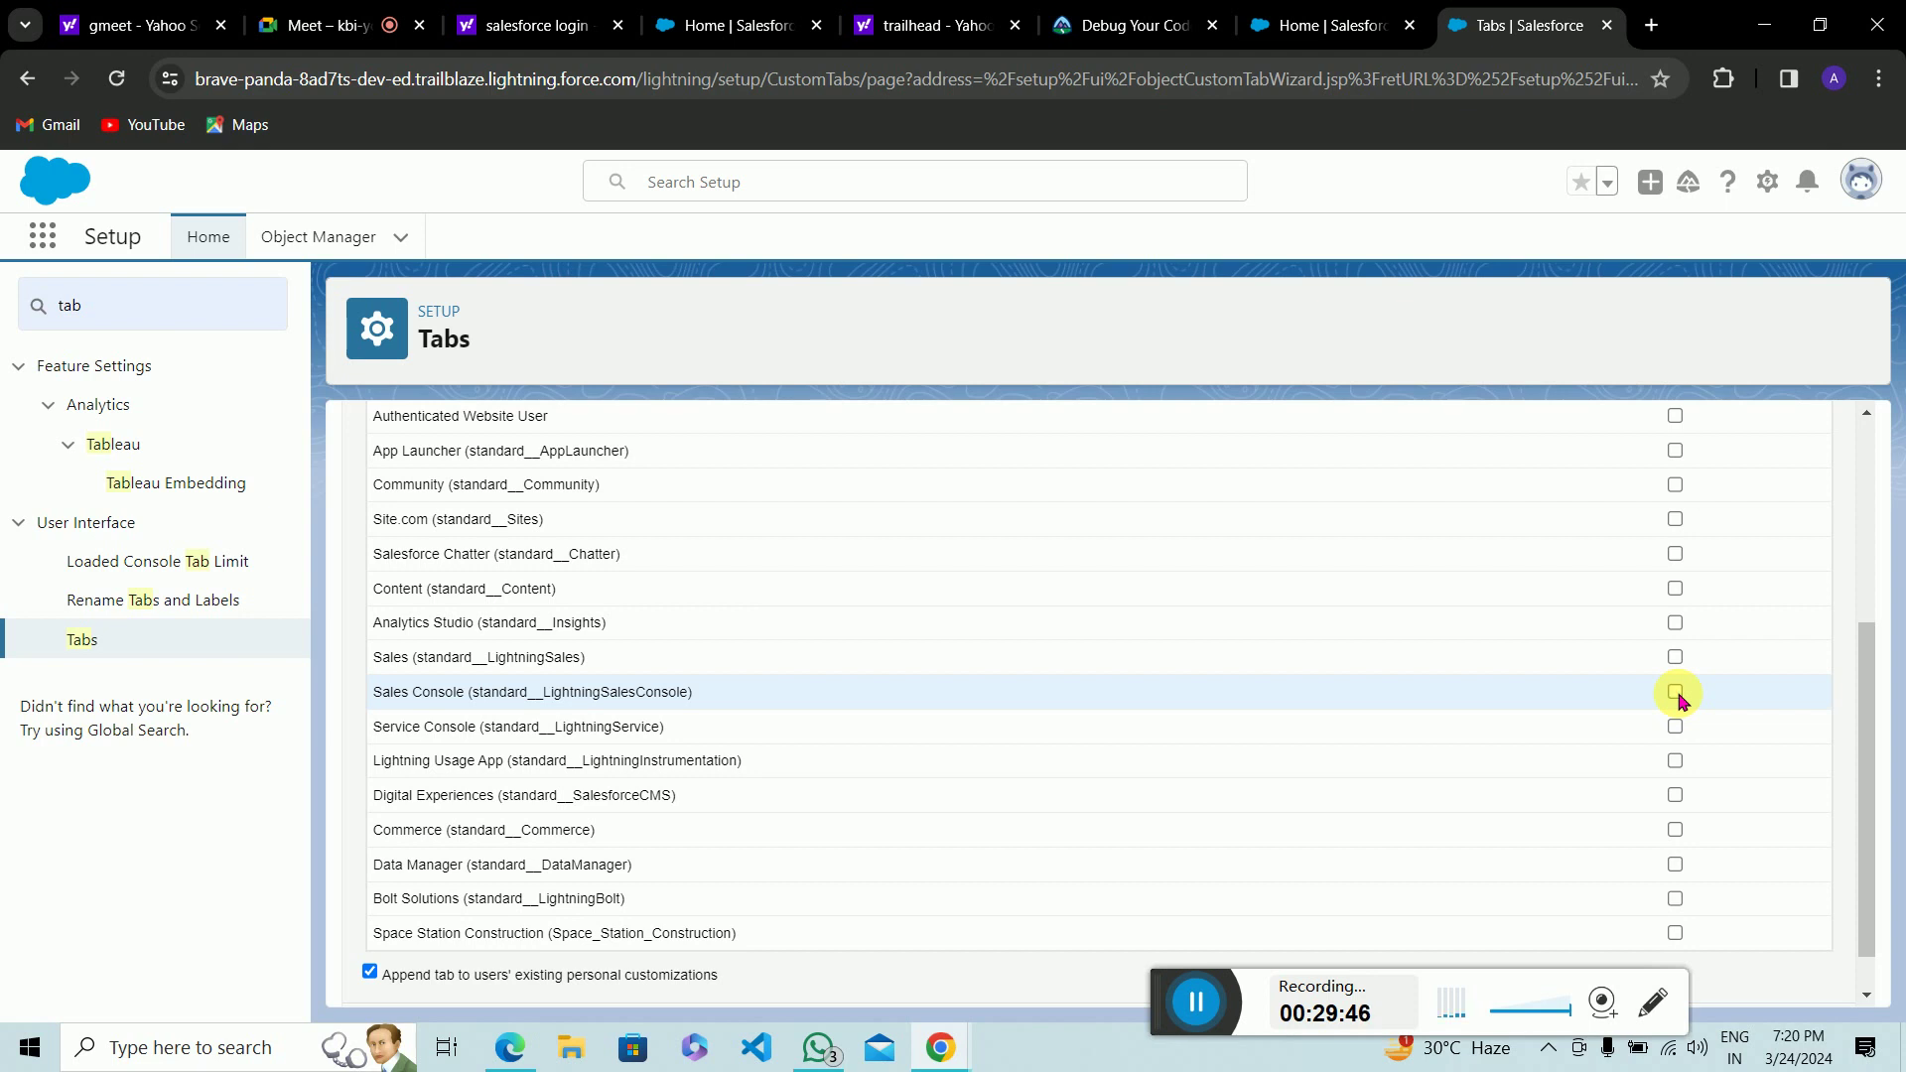
{"action": "scroll", "coordinate": [1678, 700], "scroll_direction": "up", "scroll_amount": 3}
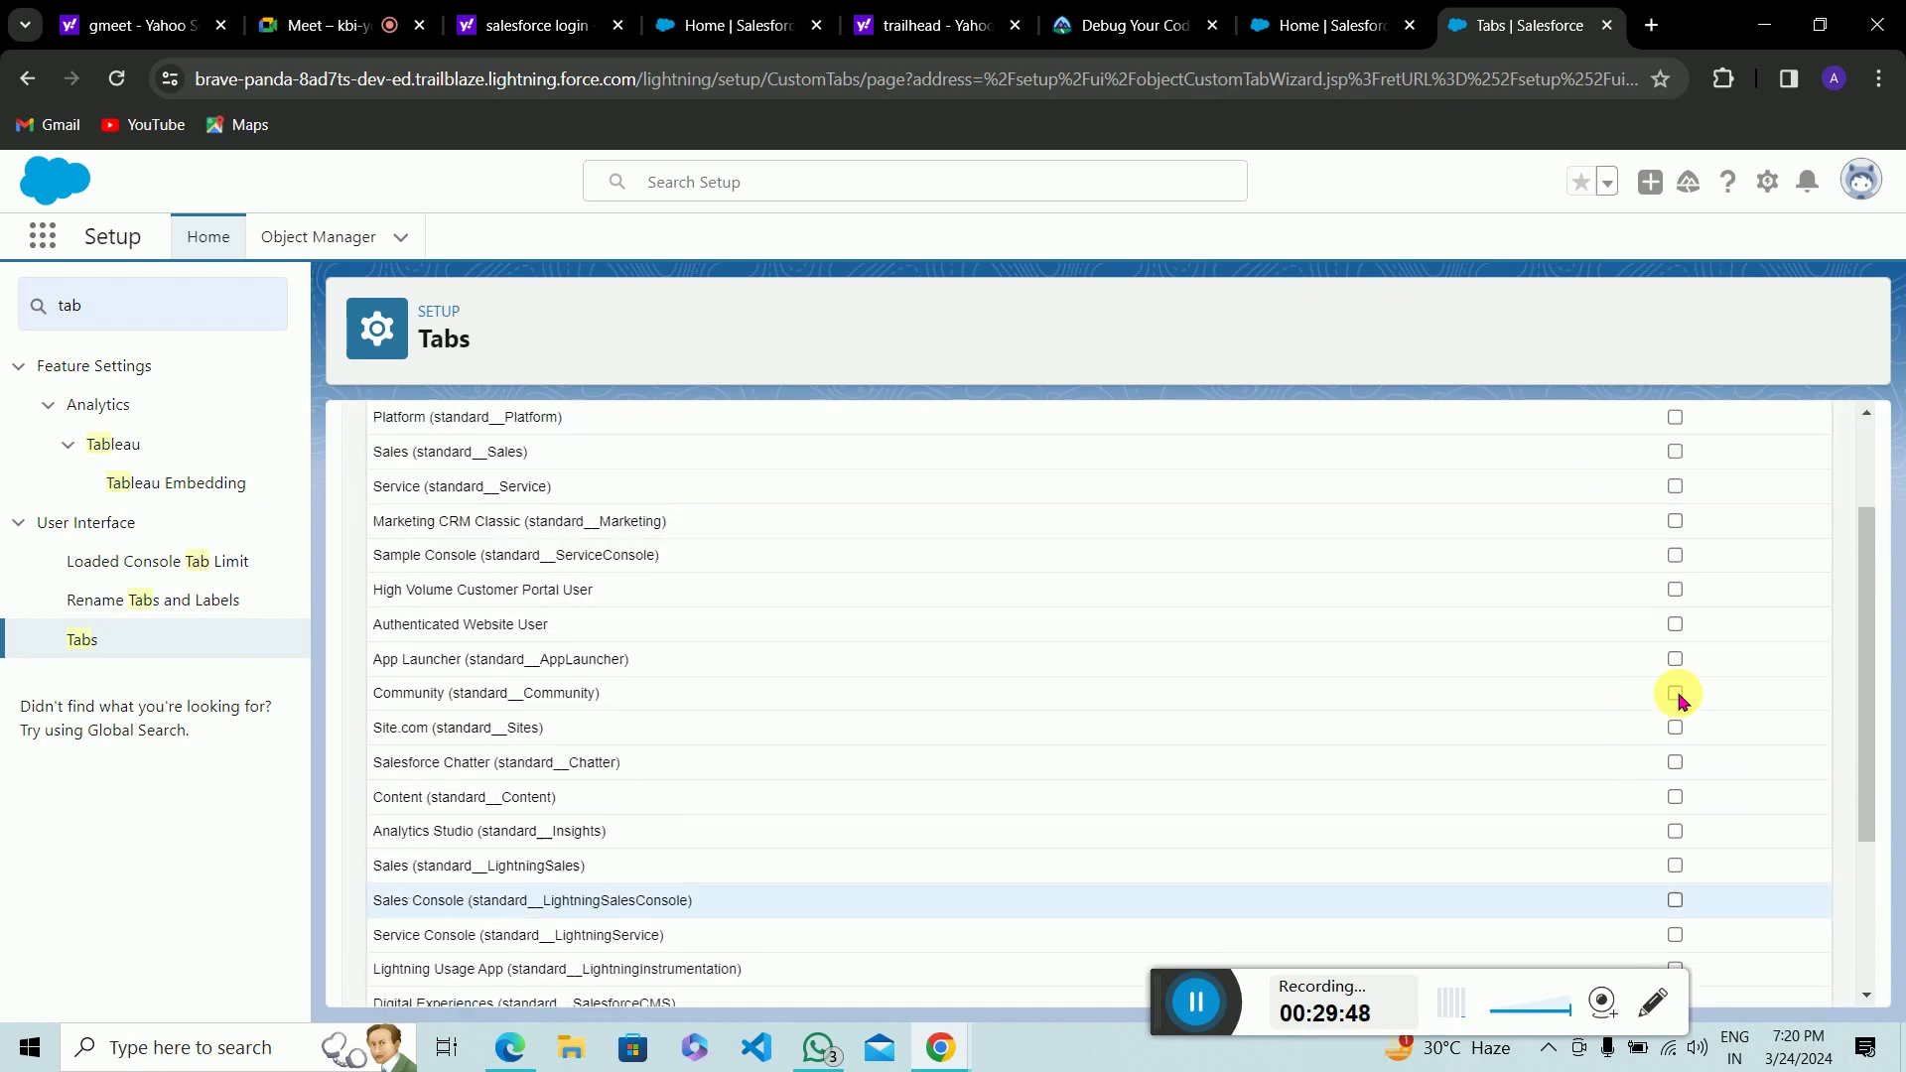
{"action": "scroll", "coordinate": [1677, 700], "scroll_direction": "down", "scroll_amount": 4}
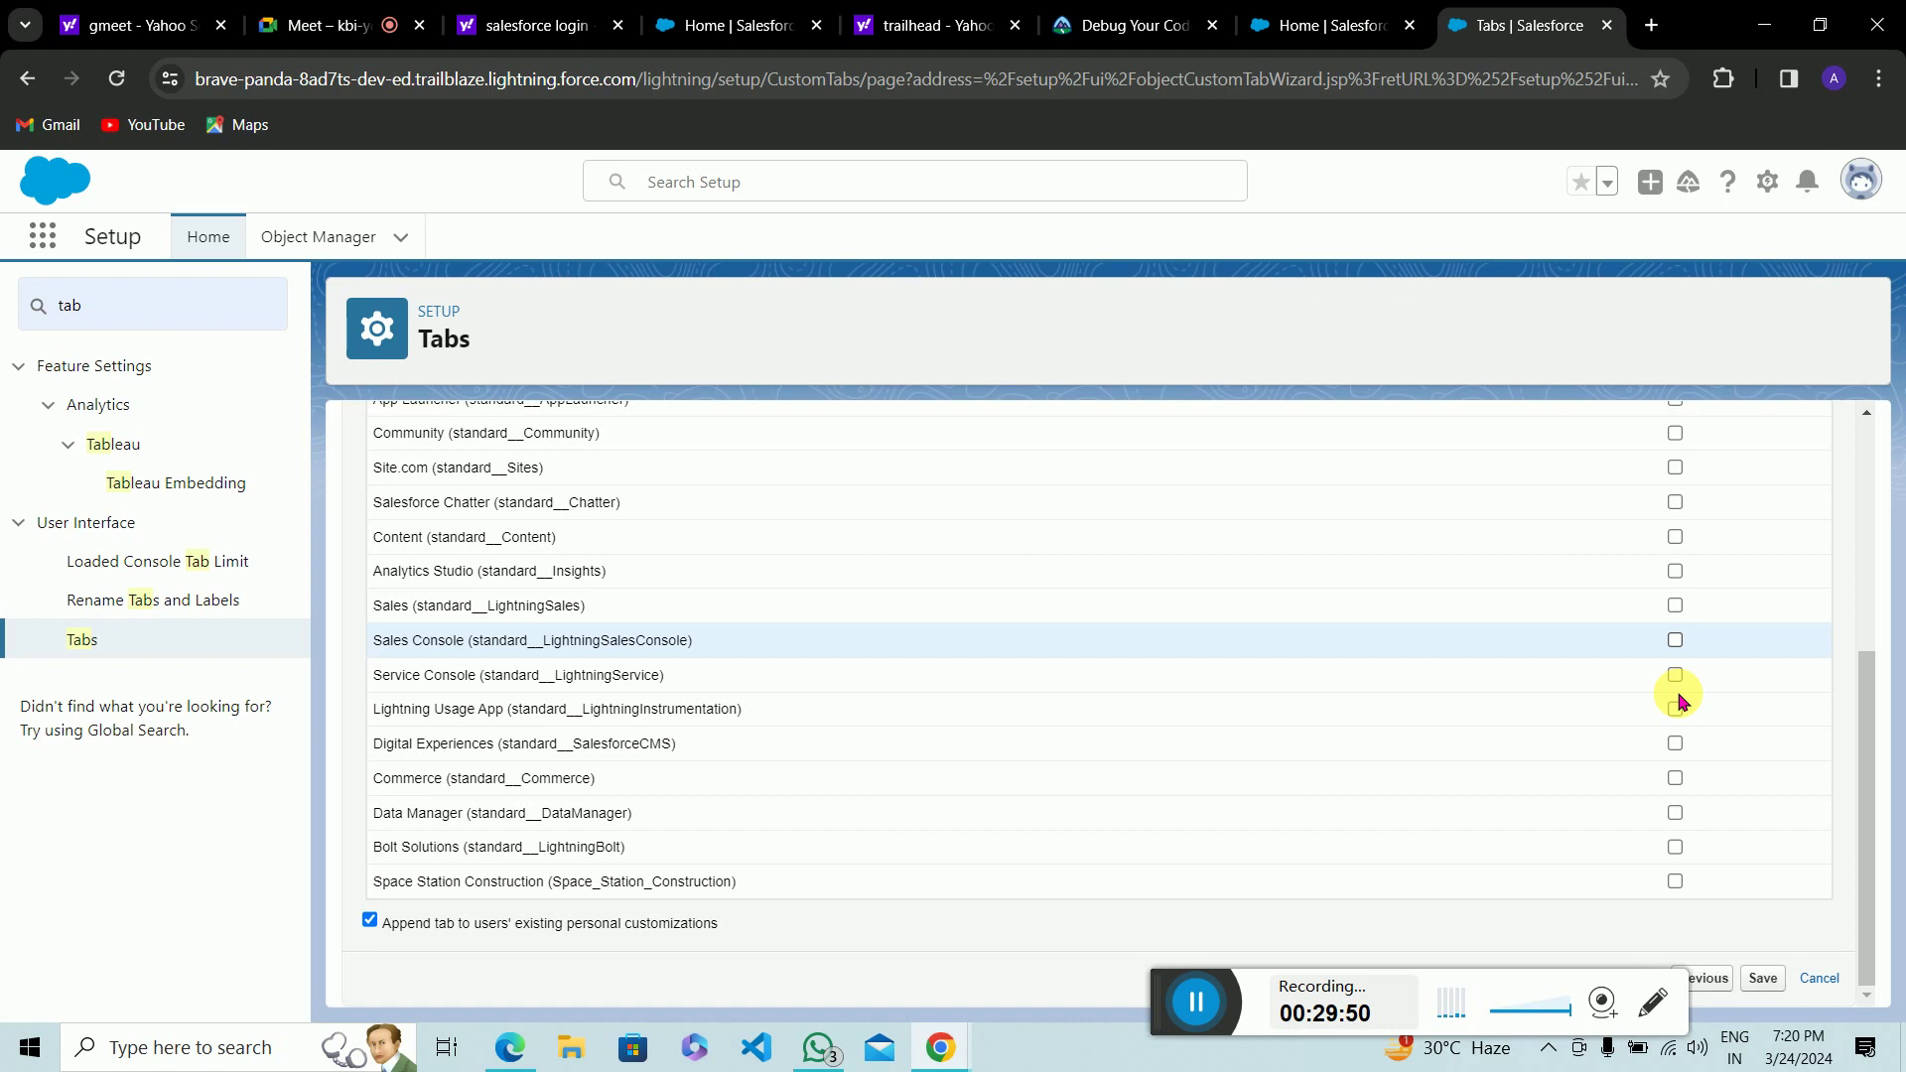
{"action": "scroll", "coordinate": [1678, 700], "scroll_direction": "up", "scroll_amount": 4}
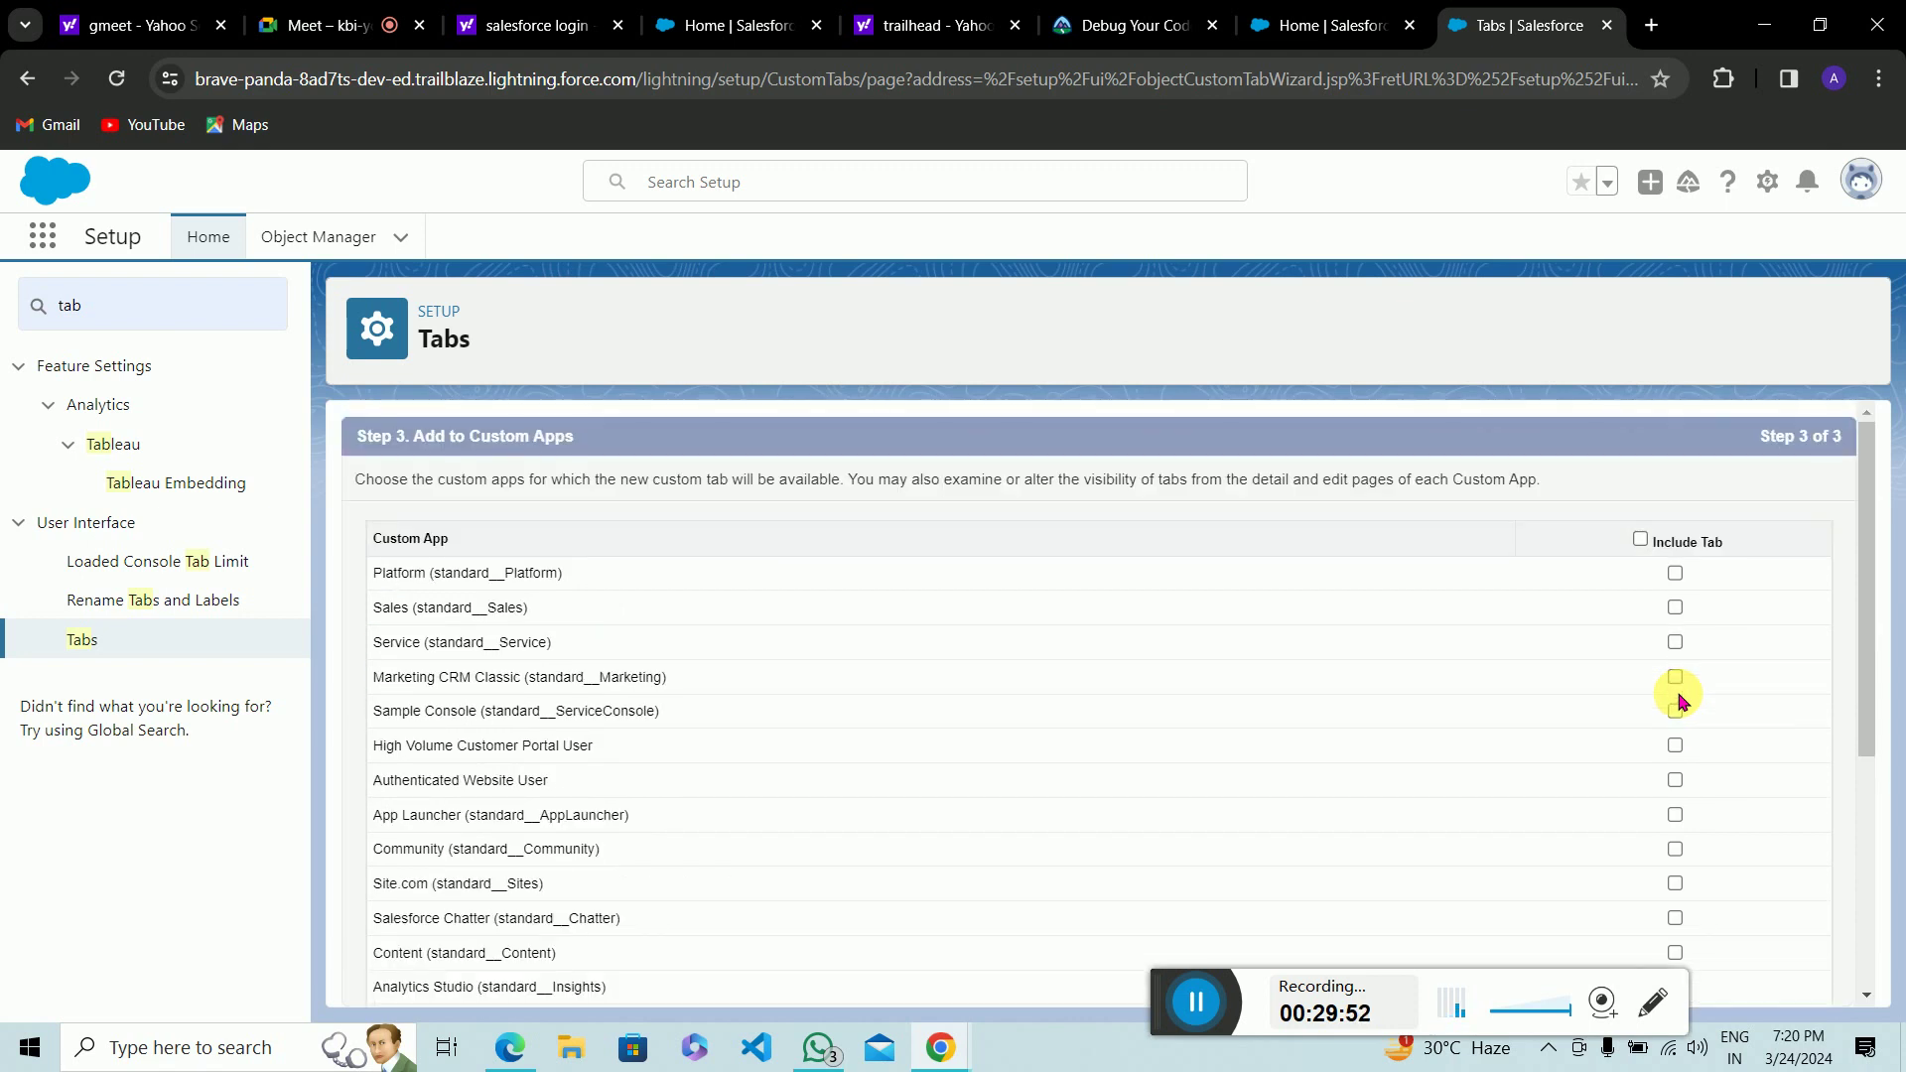
{"action": "left_click", "coordinate": [1639, 542]}
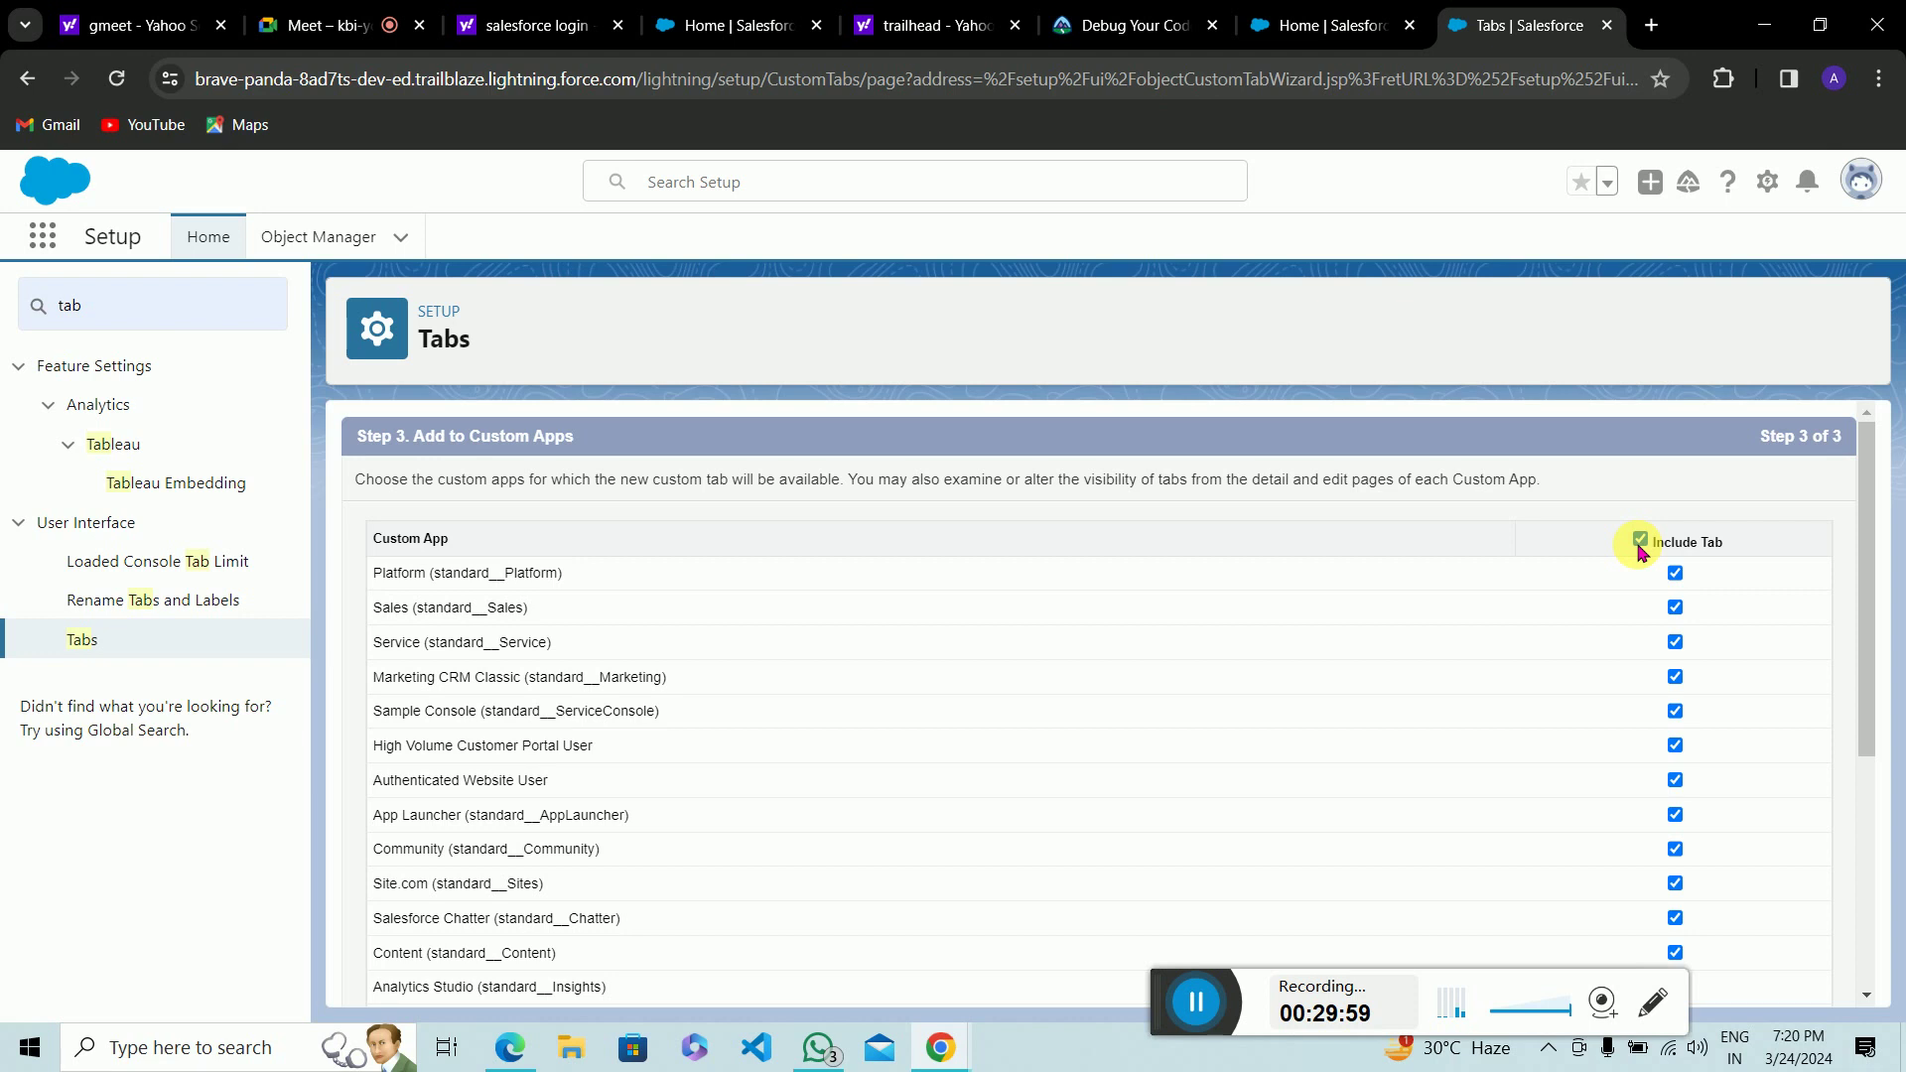
{"action": "left_click", "coordinate": [1638, 542]}
Step: Look over the custom app list once more and save the Lease tab, keeping it appended to users' existing personal customizations
{"action": "scroll", "coordinate": [1676, 692], "scroll_direction": "down", "scroll_amount": 4}
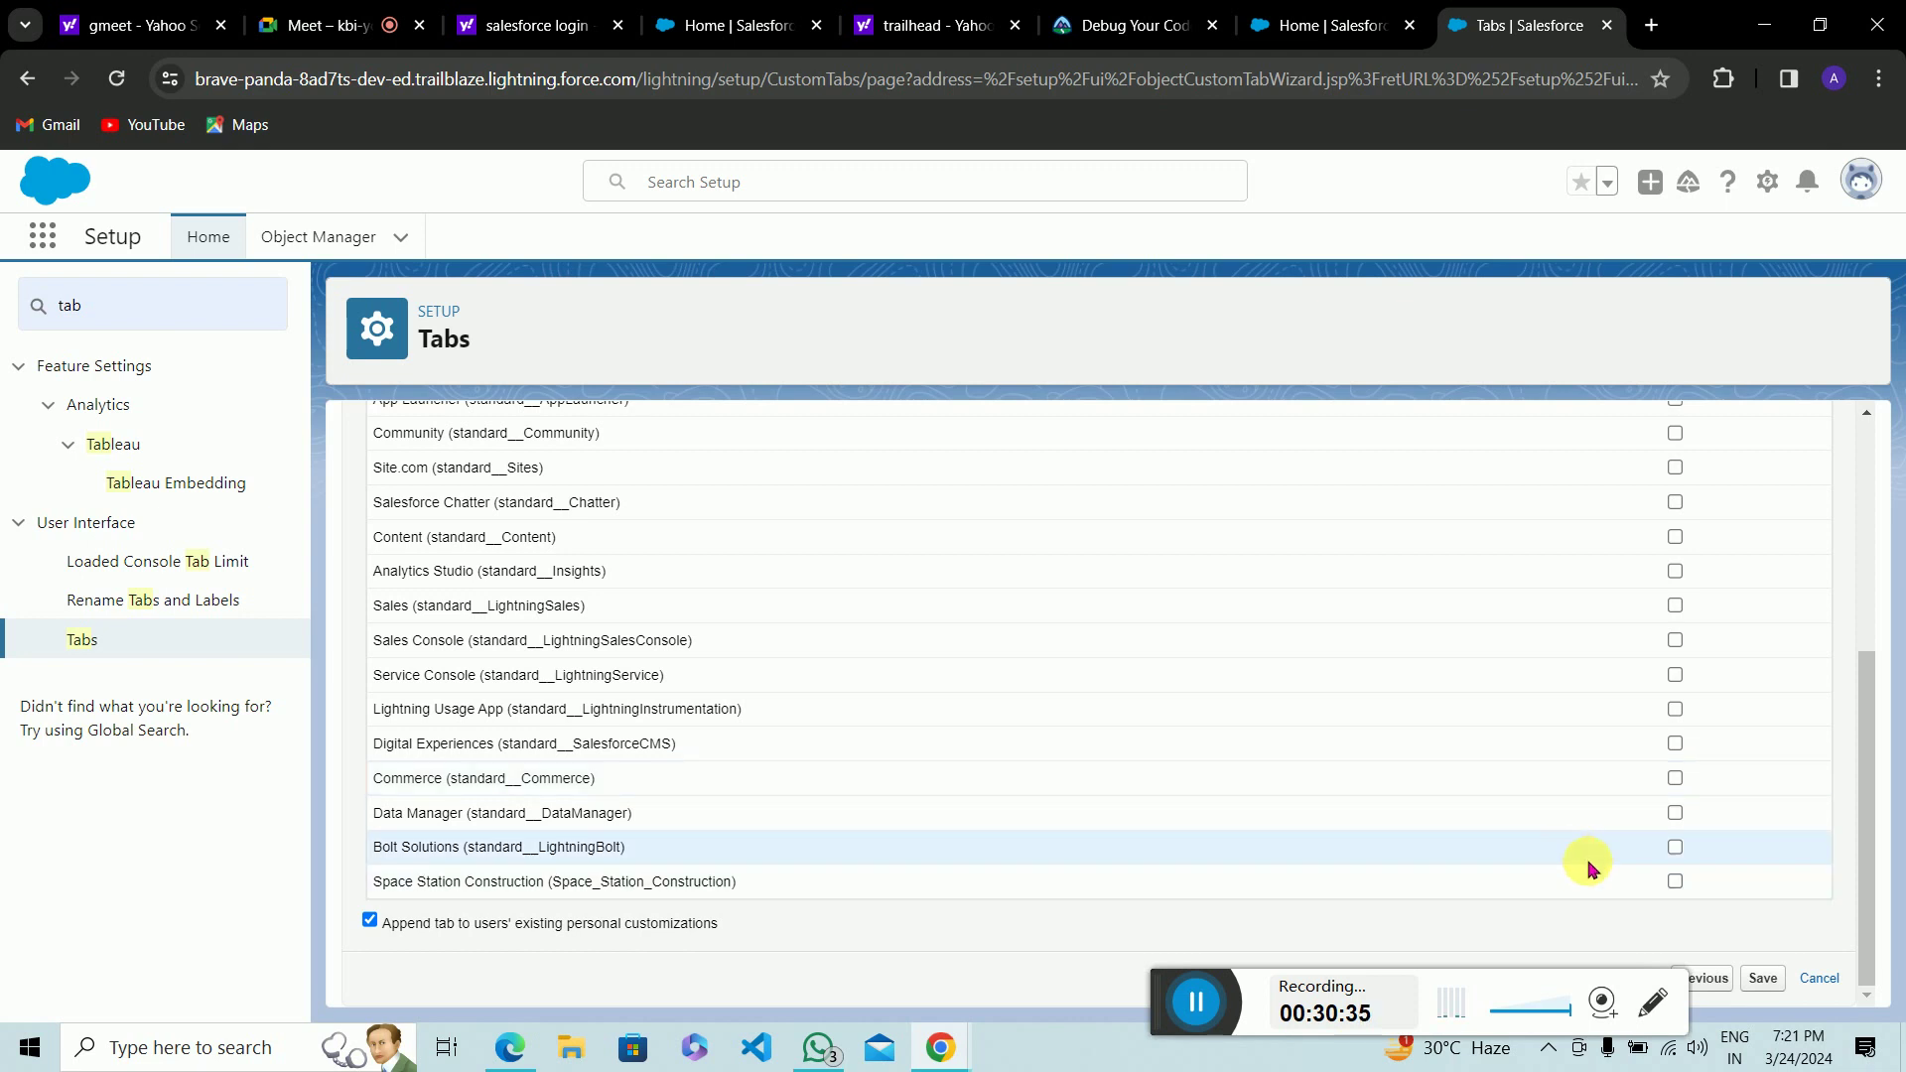
{"action": "scroll", "coordinate": [1587, 863], "scroll_direction": "up", "scroll_amount": 5}
{"action": "scroll", "coordinate": [1588, 863], "scroll_direction": "down", "scroll_amount": 5}
{"action": "scroll", "coordinate": [1587, 864], "scroll_direction": "up", "scroll_amount": 5}
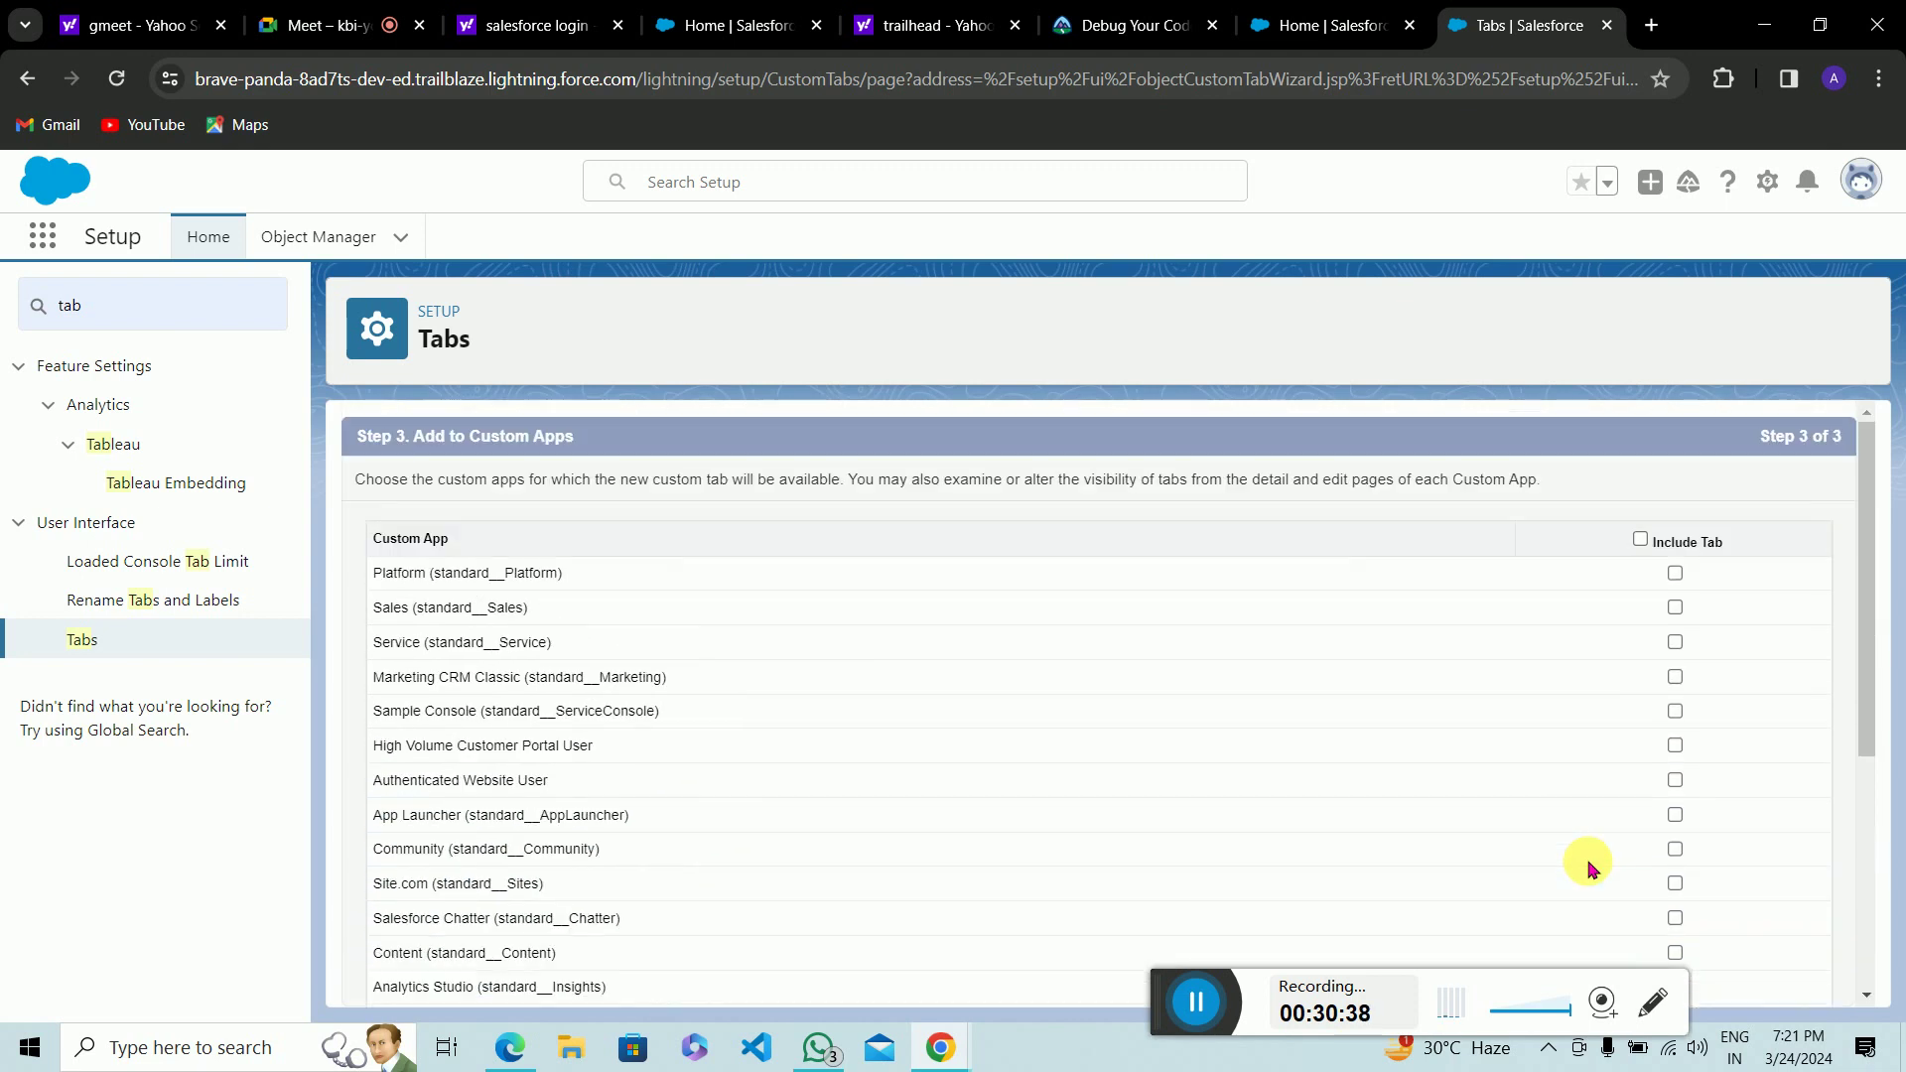
{"action": "scroll", "coordinate": [1587, 864], "scroll_direction": "down", "scroll_amount": 5}
{"action": "scroll", "coordinate": [1587, 863], "scroll_direction": "up", "scroll_amount": 5}
{"action": "scroll", "coordinate": [1587, 864], "scroll_direction": "down", "scroll_amount": 5}
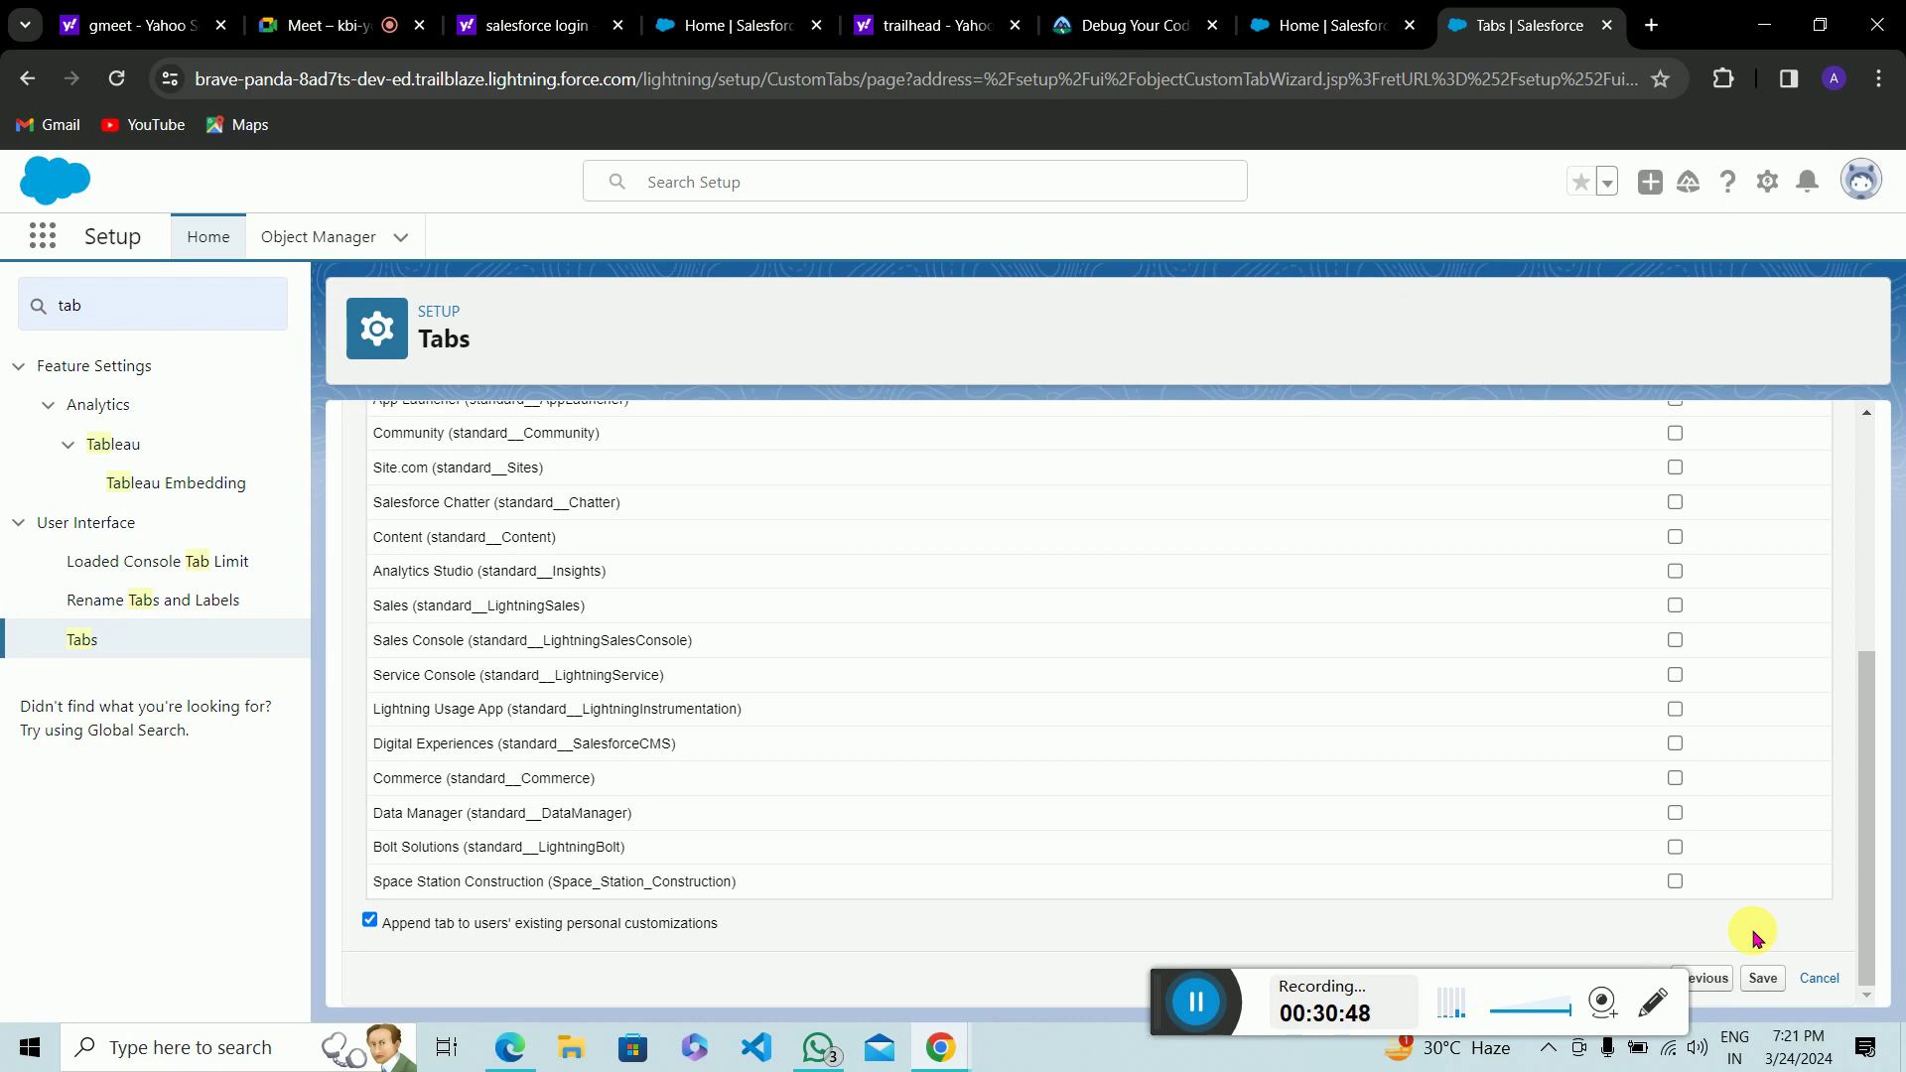
{"action": "scroll", "coordinate": [1742, 905], "scroll_direction": "up", "scroll_amount": 5}
{"action": "scroll", "coordinate": [1742, 905], "scroll_direction": "down", "scroll_amount": 5}
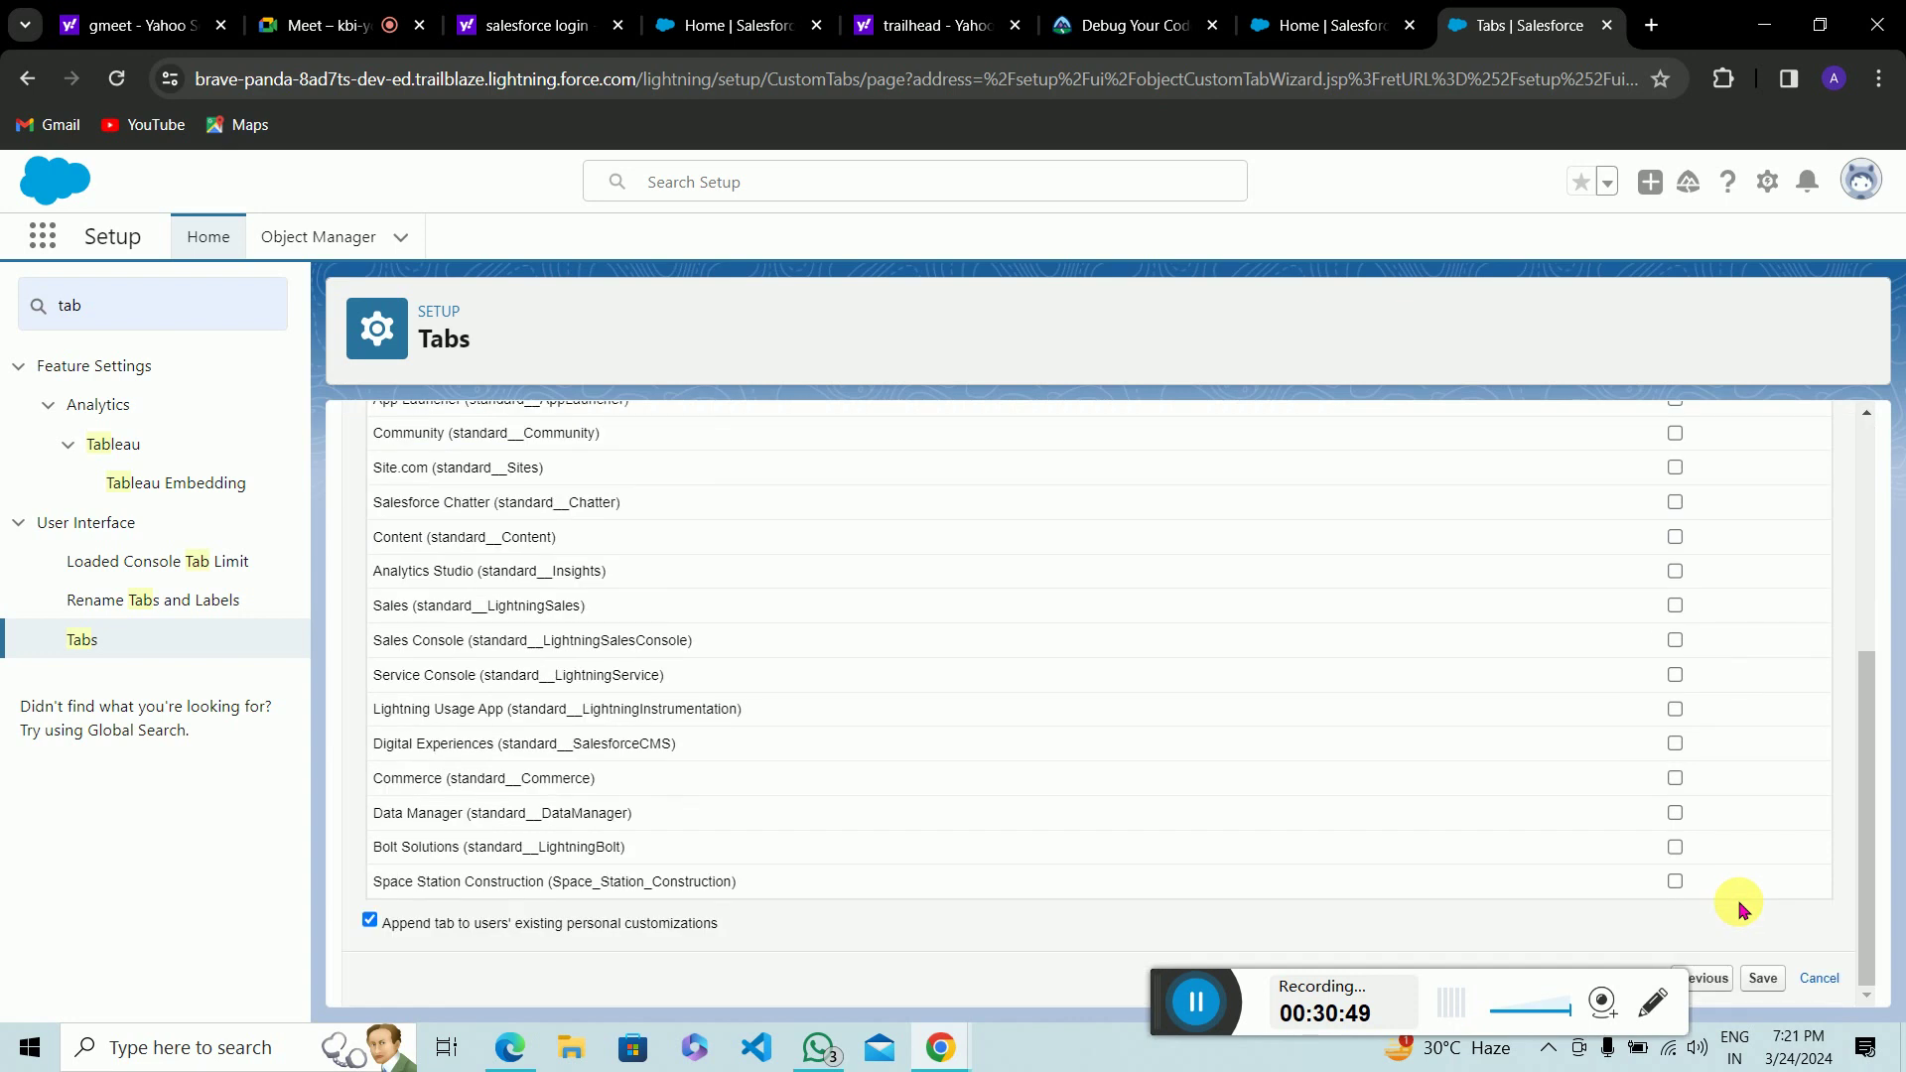
{"action": "left_click", "coordinate": [1763, 978]}
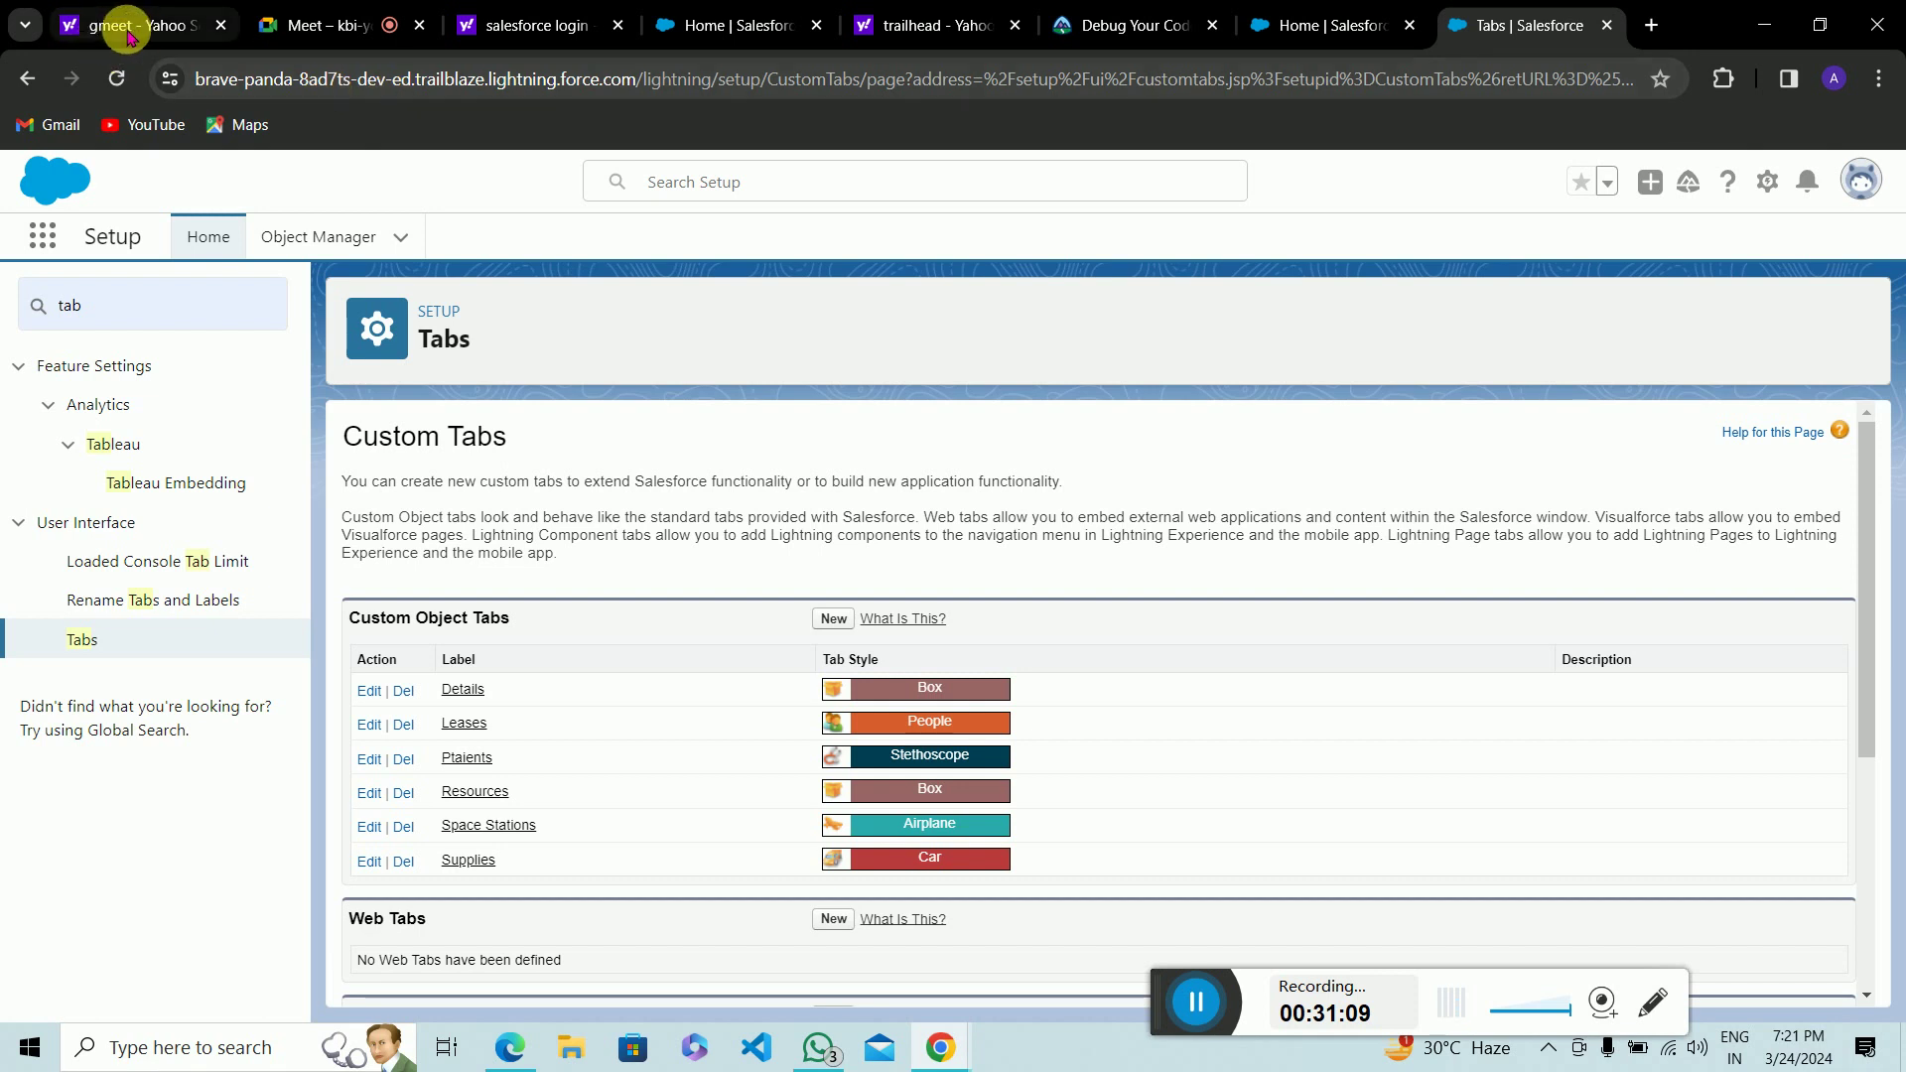
Step: Switch to the Lease management Application PDF in Edge and review the suggested fields of the Lease through Document Repository objects
{"action": "left_click", "coordinate": [509, 1047]}
{"action": "scroll", "coordinate": [711, 661], "scroll_direction": "down", "scroll_amount": 10}
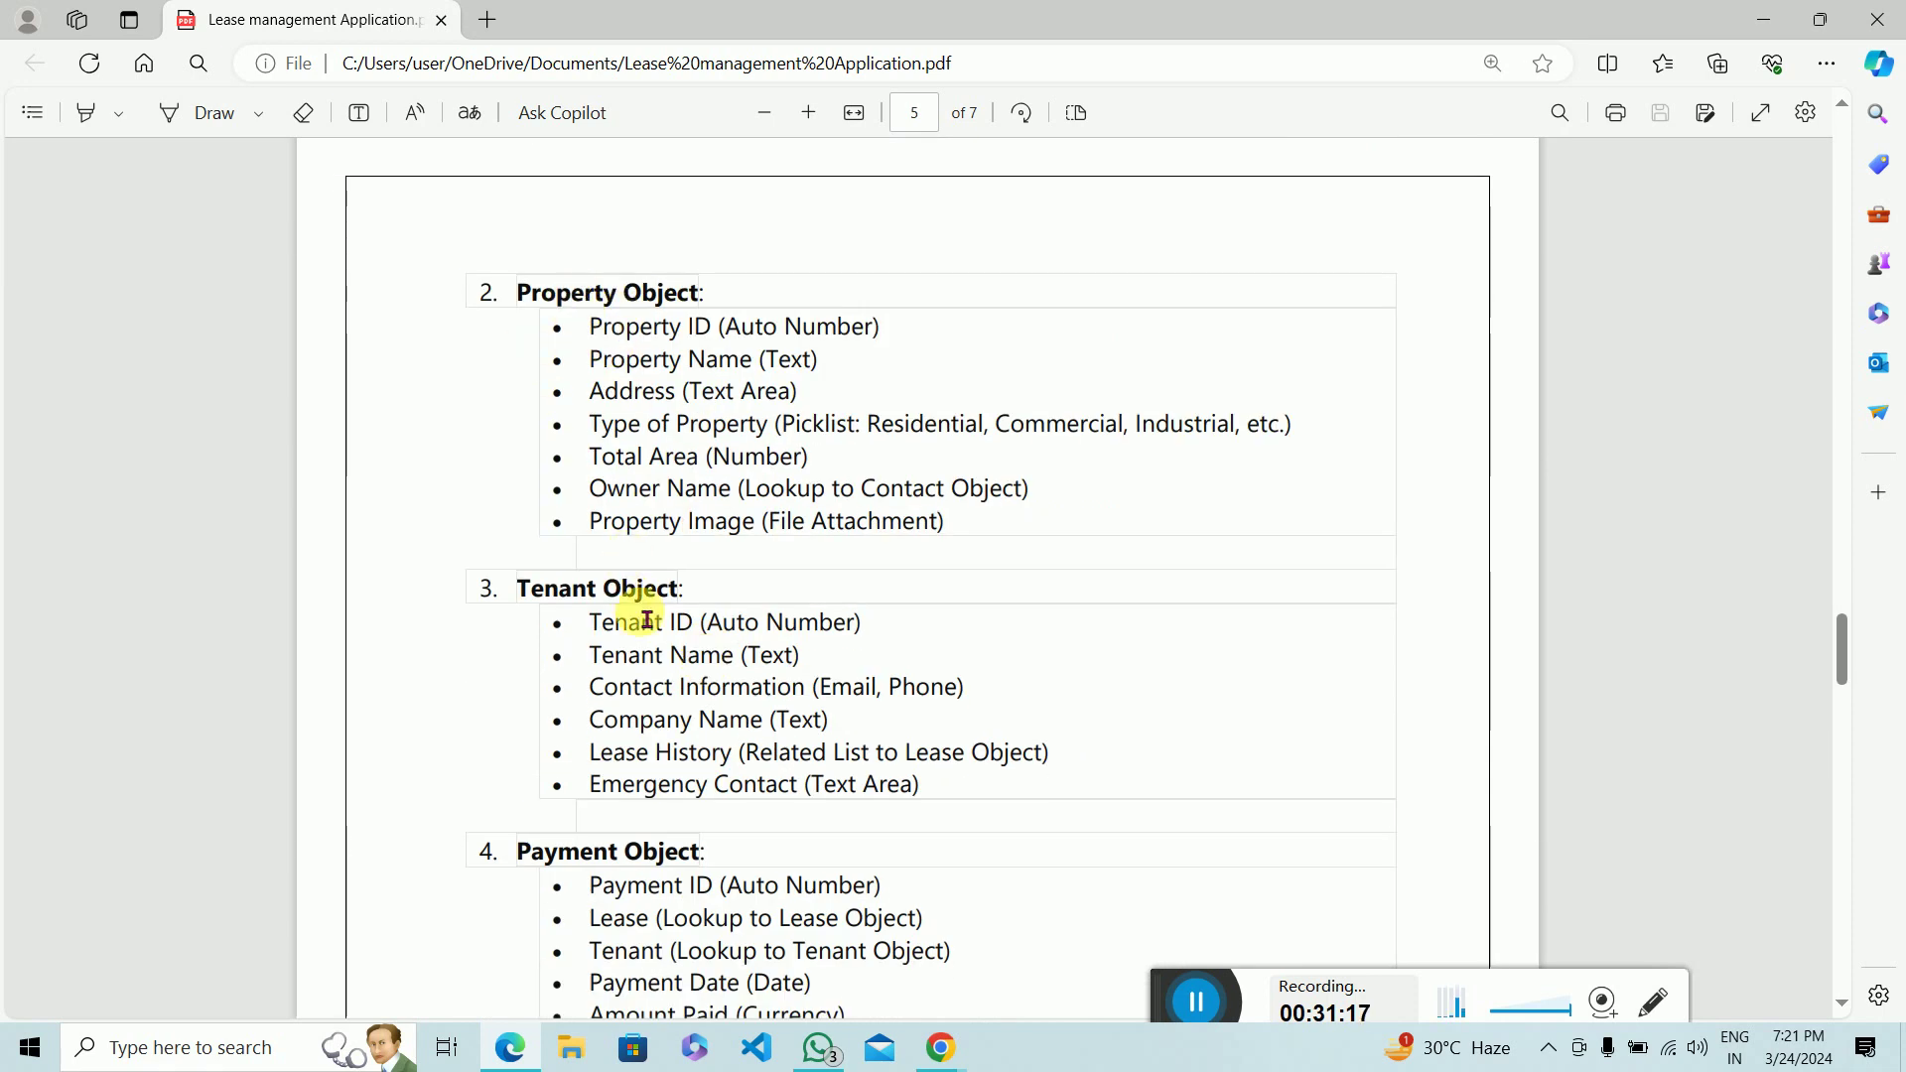
{"action": "scroll", "coordinate": [643, 613], "scroll_direction": "down", "scroll_amount": 2}
{"action": "scroll", "coordinate": [630, 605], "scroll_direction": "down", "scroll_amount": 3}
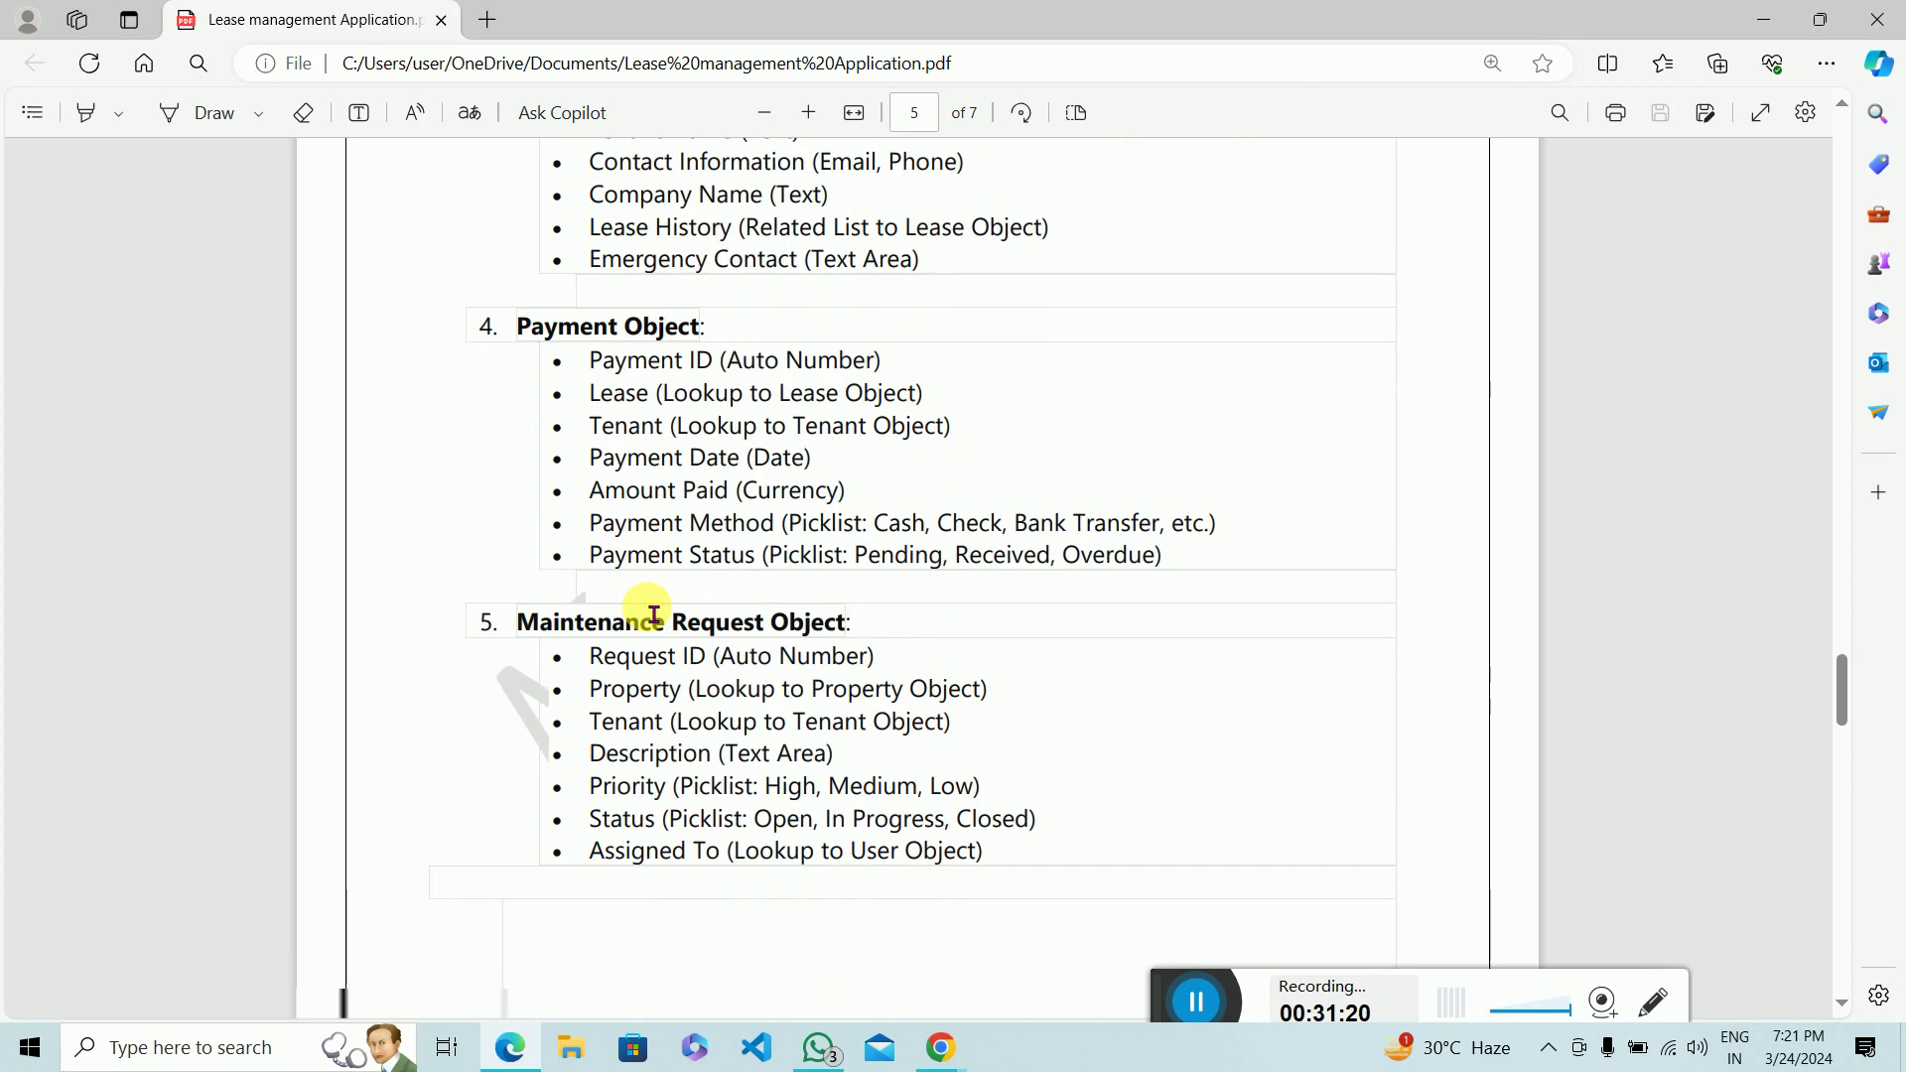
{"action": "scroll", "coordinate": [645, 607], "scroll_direction": "down", "scroll_amount": 2}
{"action": "scroll", "coordinate": [778, 510], "scroll_direction": "down", "scroll_amount": 5}
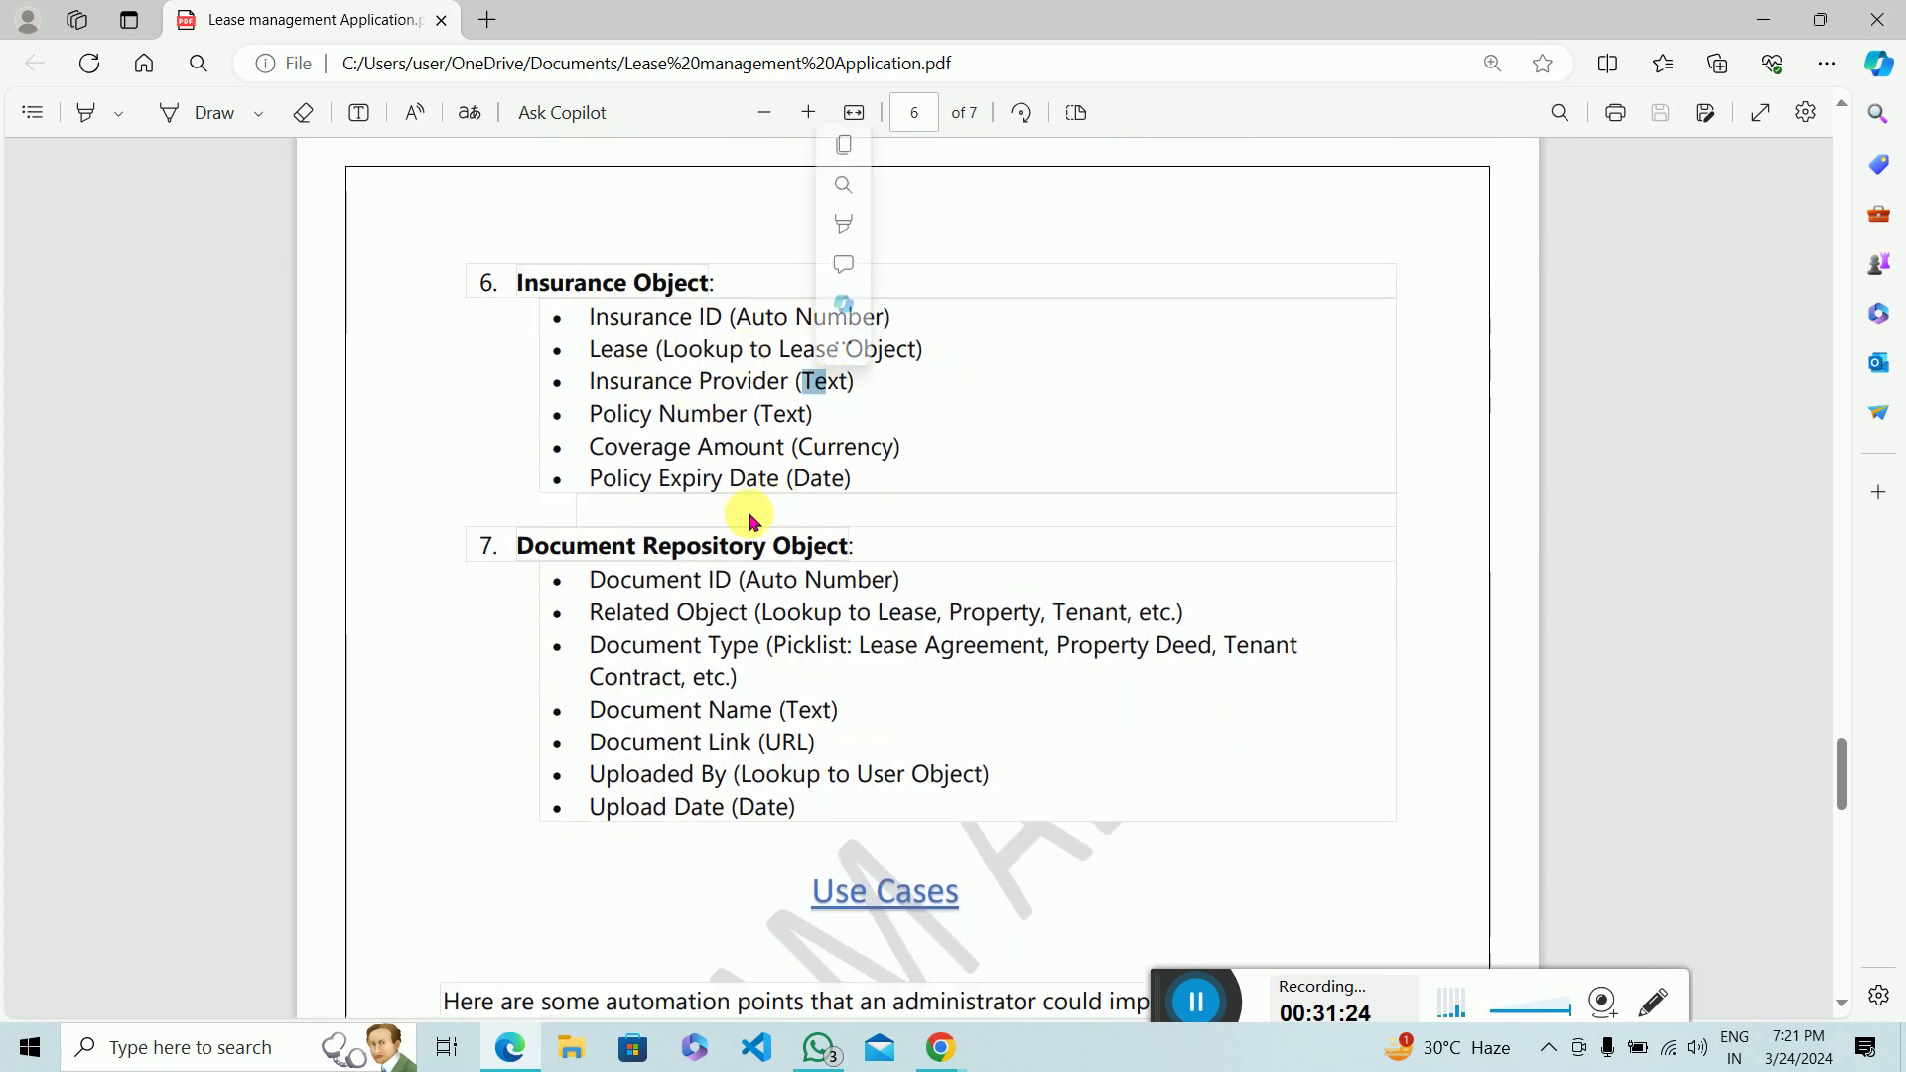
{"action": "scroll", "coordinate": [755, 526], "scroll_direction": "down", "scroll_amount": 3}
{"action": "scroll", "coordinate": [764, 533], "scroll_direction": "up", "scroll_amount": 5}
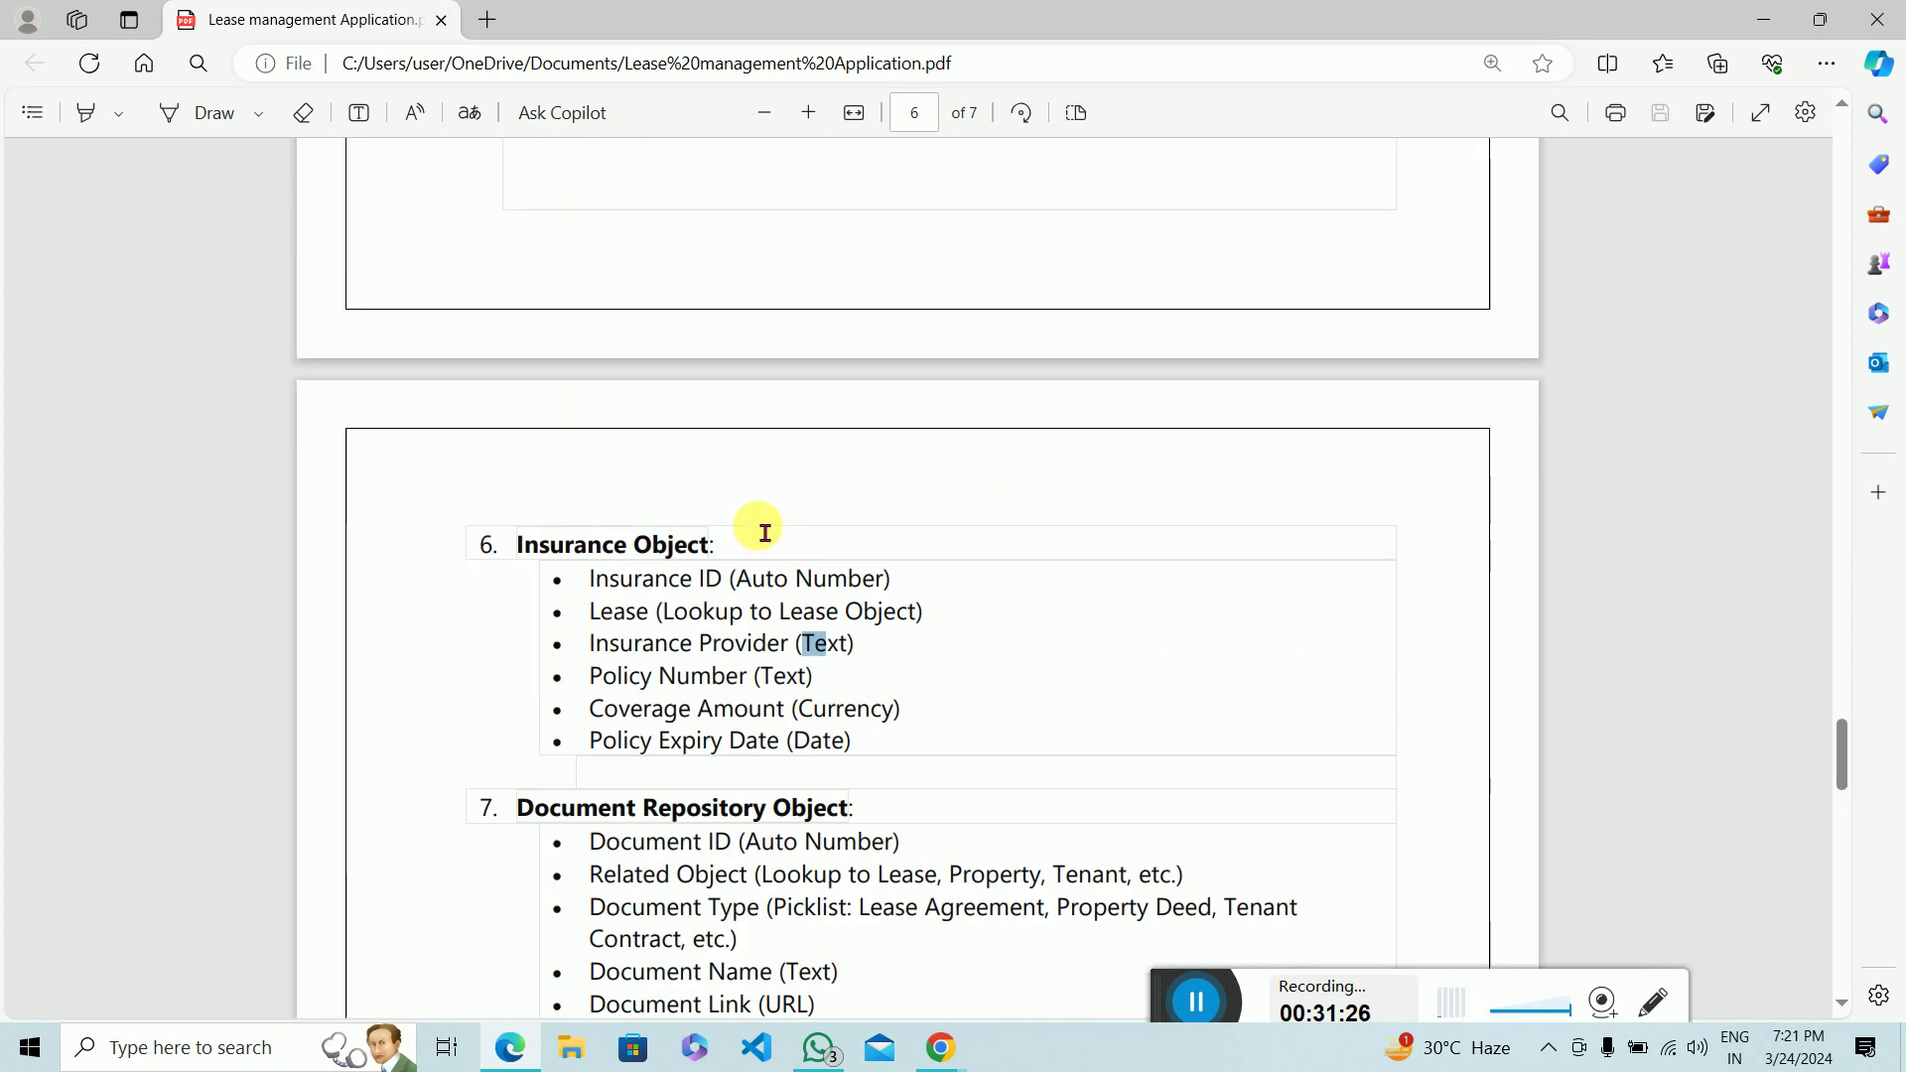
{"action": "scroll", "coordinate": [764, 533], "scroll_direction": "up", "scroll_amount": 15}
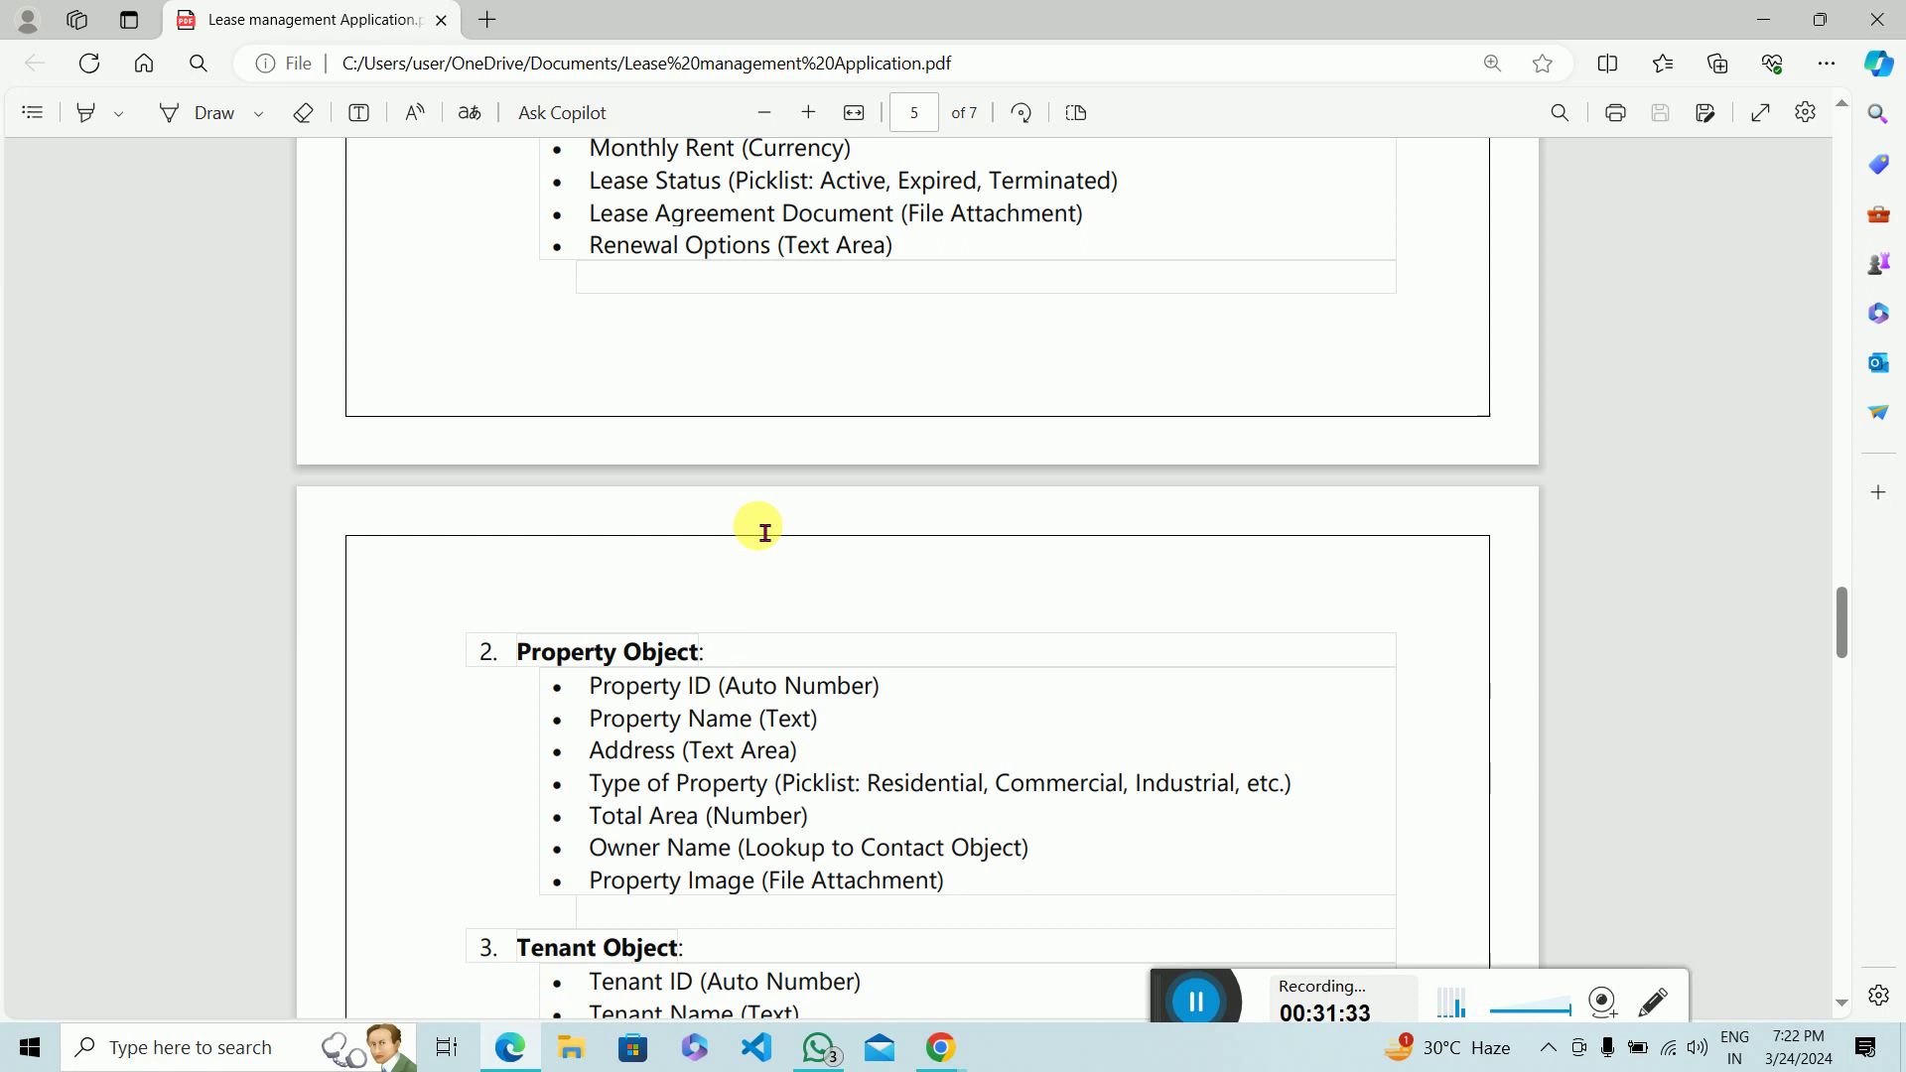
{"action": "scroll", "coordinate": [764, 533], "scroll_direction": "up", "scroll_amount": 2}
{"action": "scroll", "coordinate": [764, 533], "scroll_direction": "up", "scroll_amount": 2}
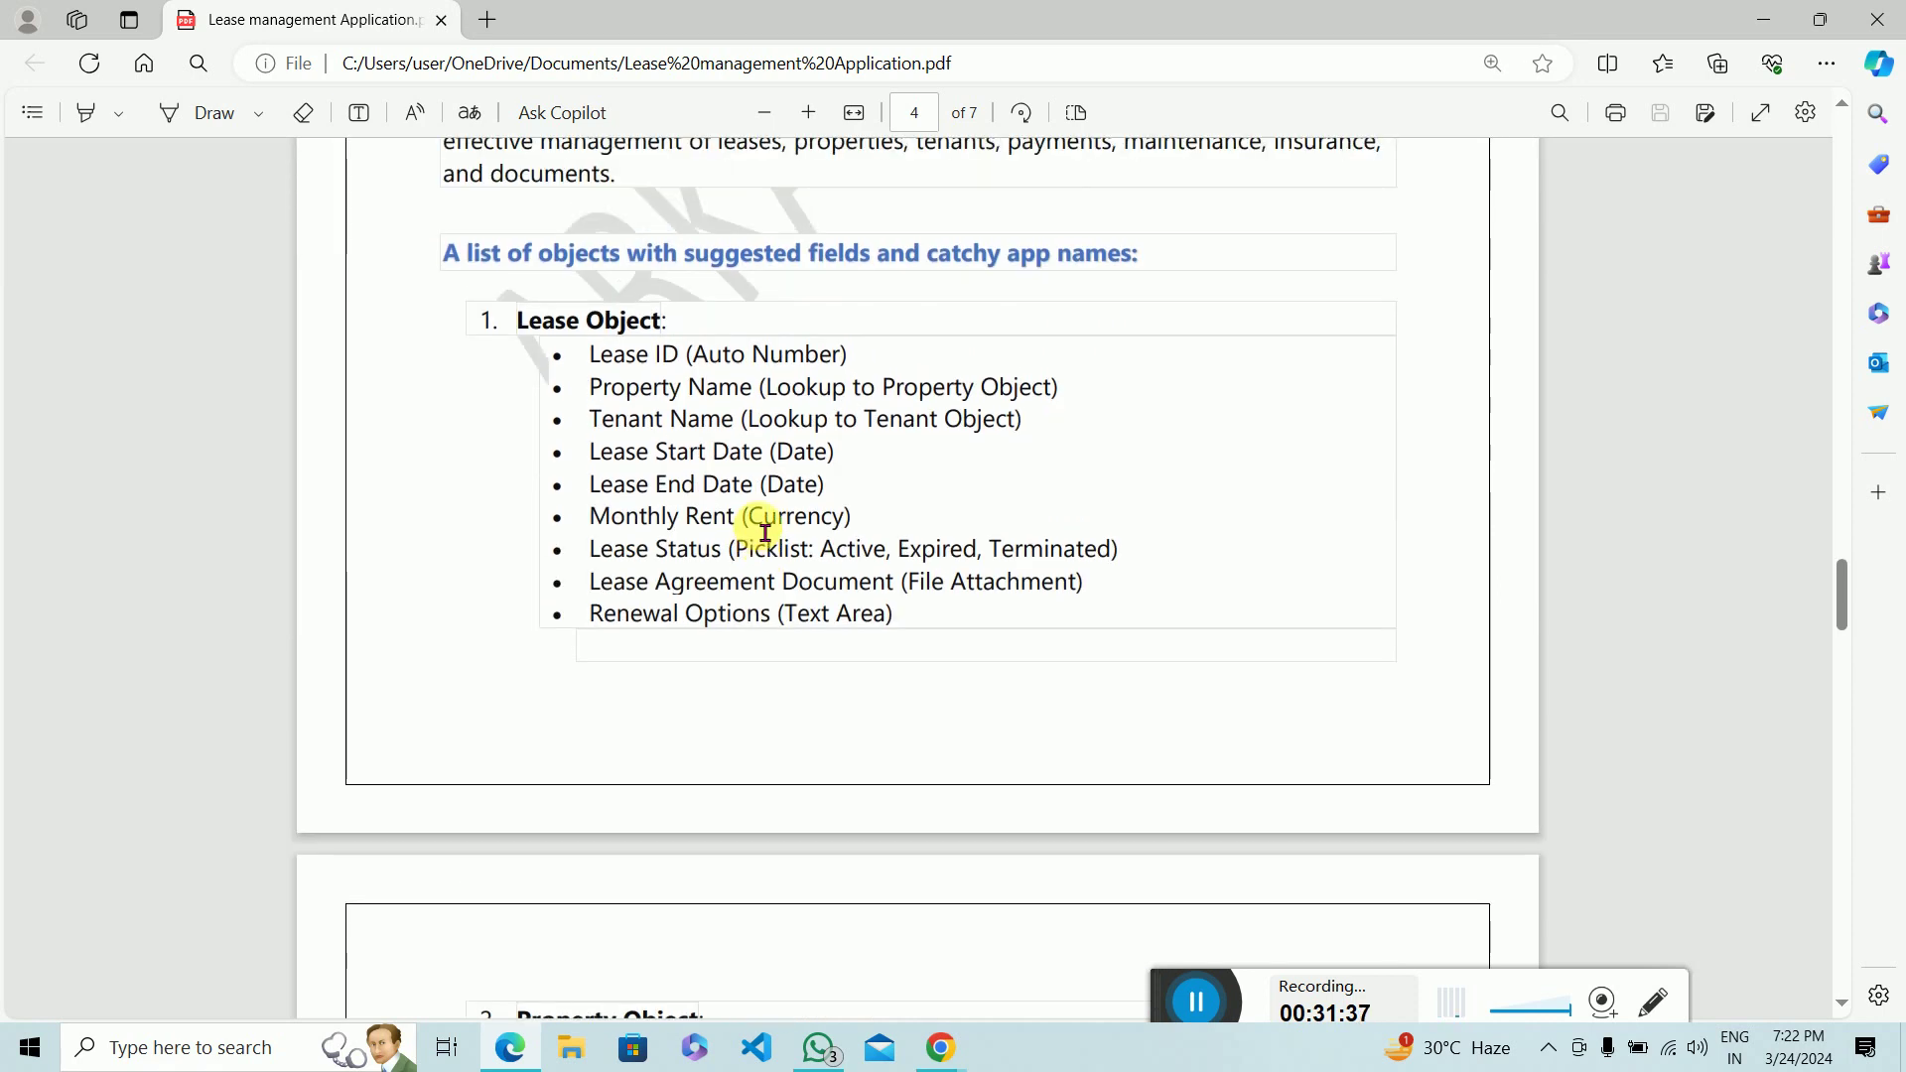
Step: Read the PDF's Use Cases section, focusing on the Lease Renewal Reminders automation, and continue to the document's end
{"action": "scroll", "coordinate": [765, 533], "scroll_direction": "down", "scroll_amount": 10}
{"action": "scroll", "coordinate": [765, 533], "scroll_direction": "down", "scroll_amount": 20}
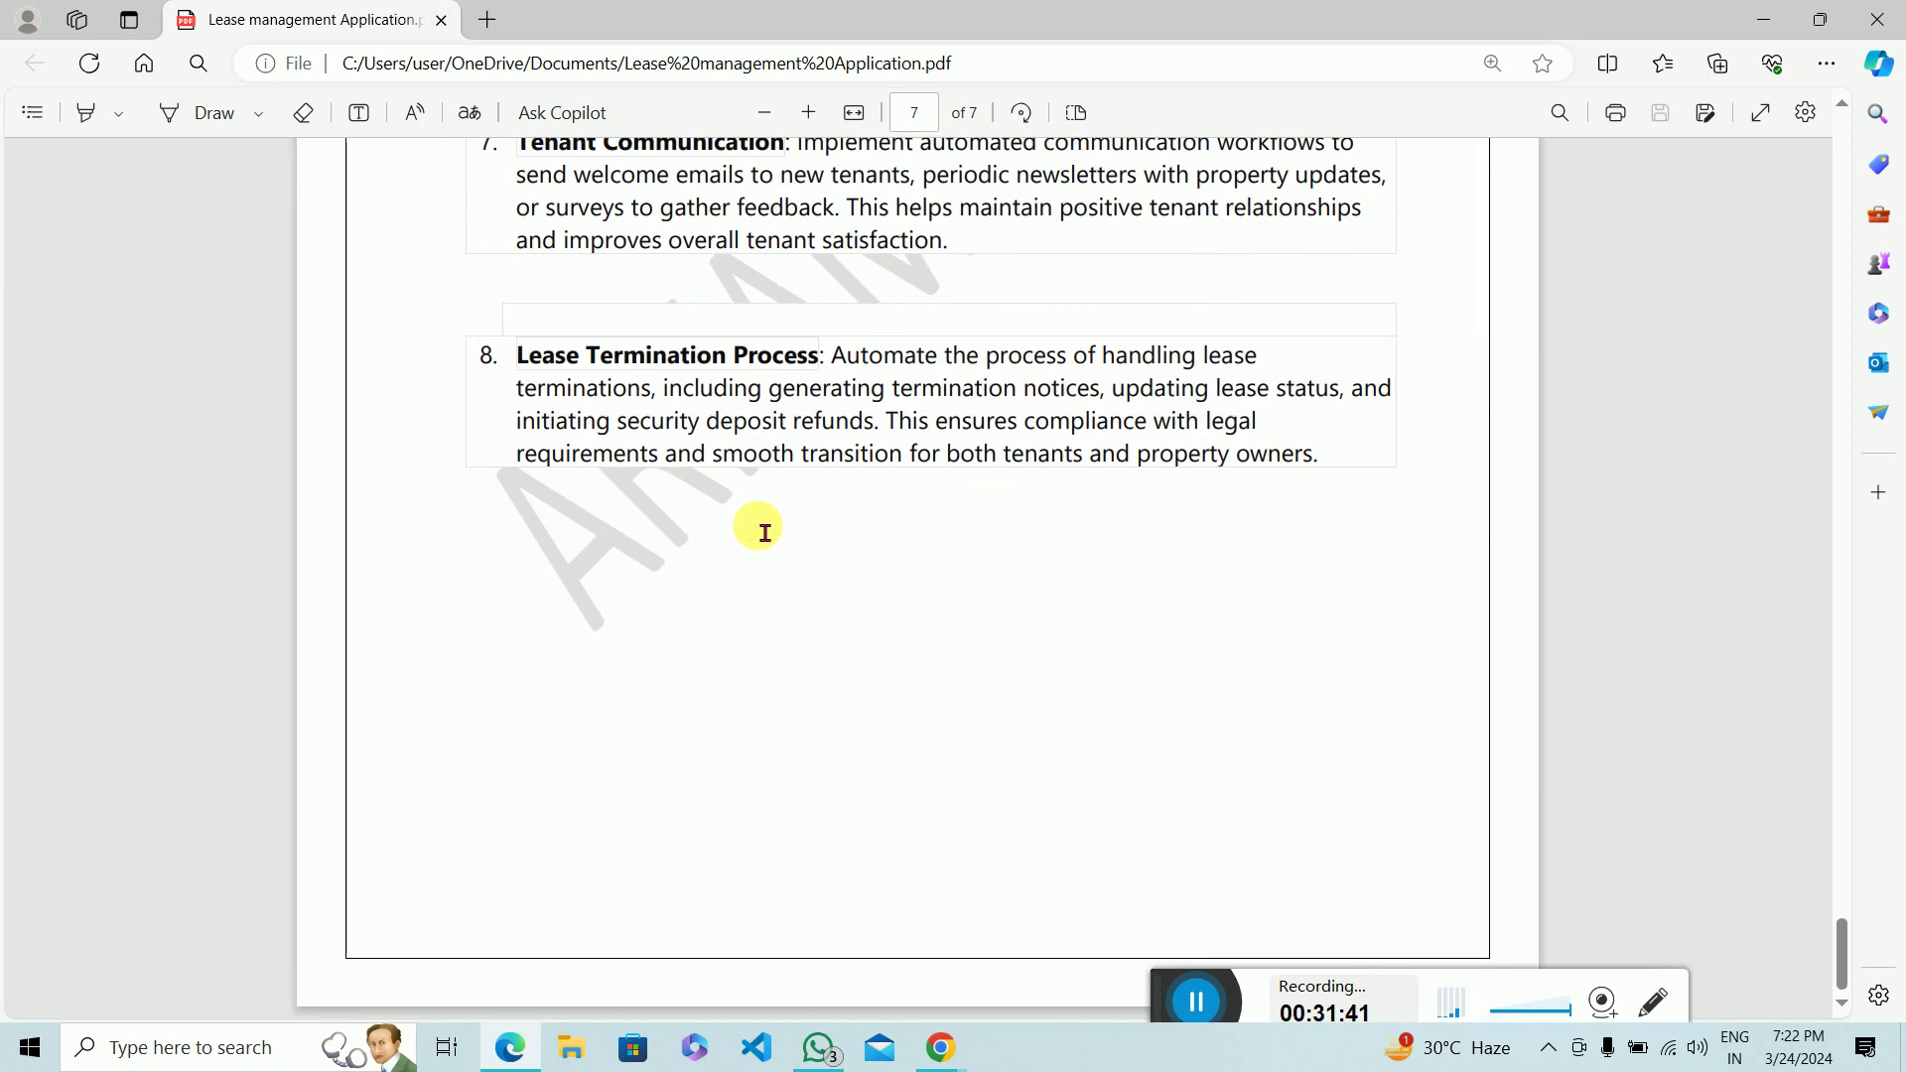
{"action": "scroll", "coordinate": [764, 533], "scroll_direction": "up", "scroll_amount": 20}
{"action": "scroll", "coordinate": [764, 533], "scroll_direction": "down", "scroll_amount": 3}
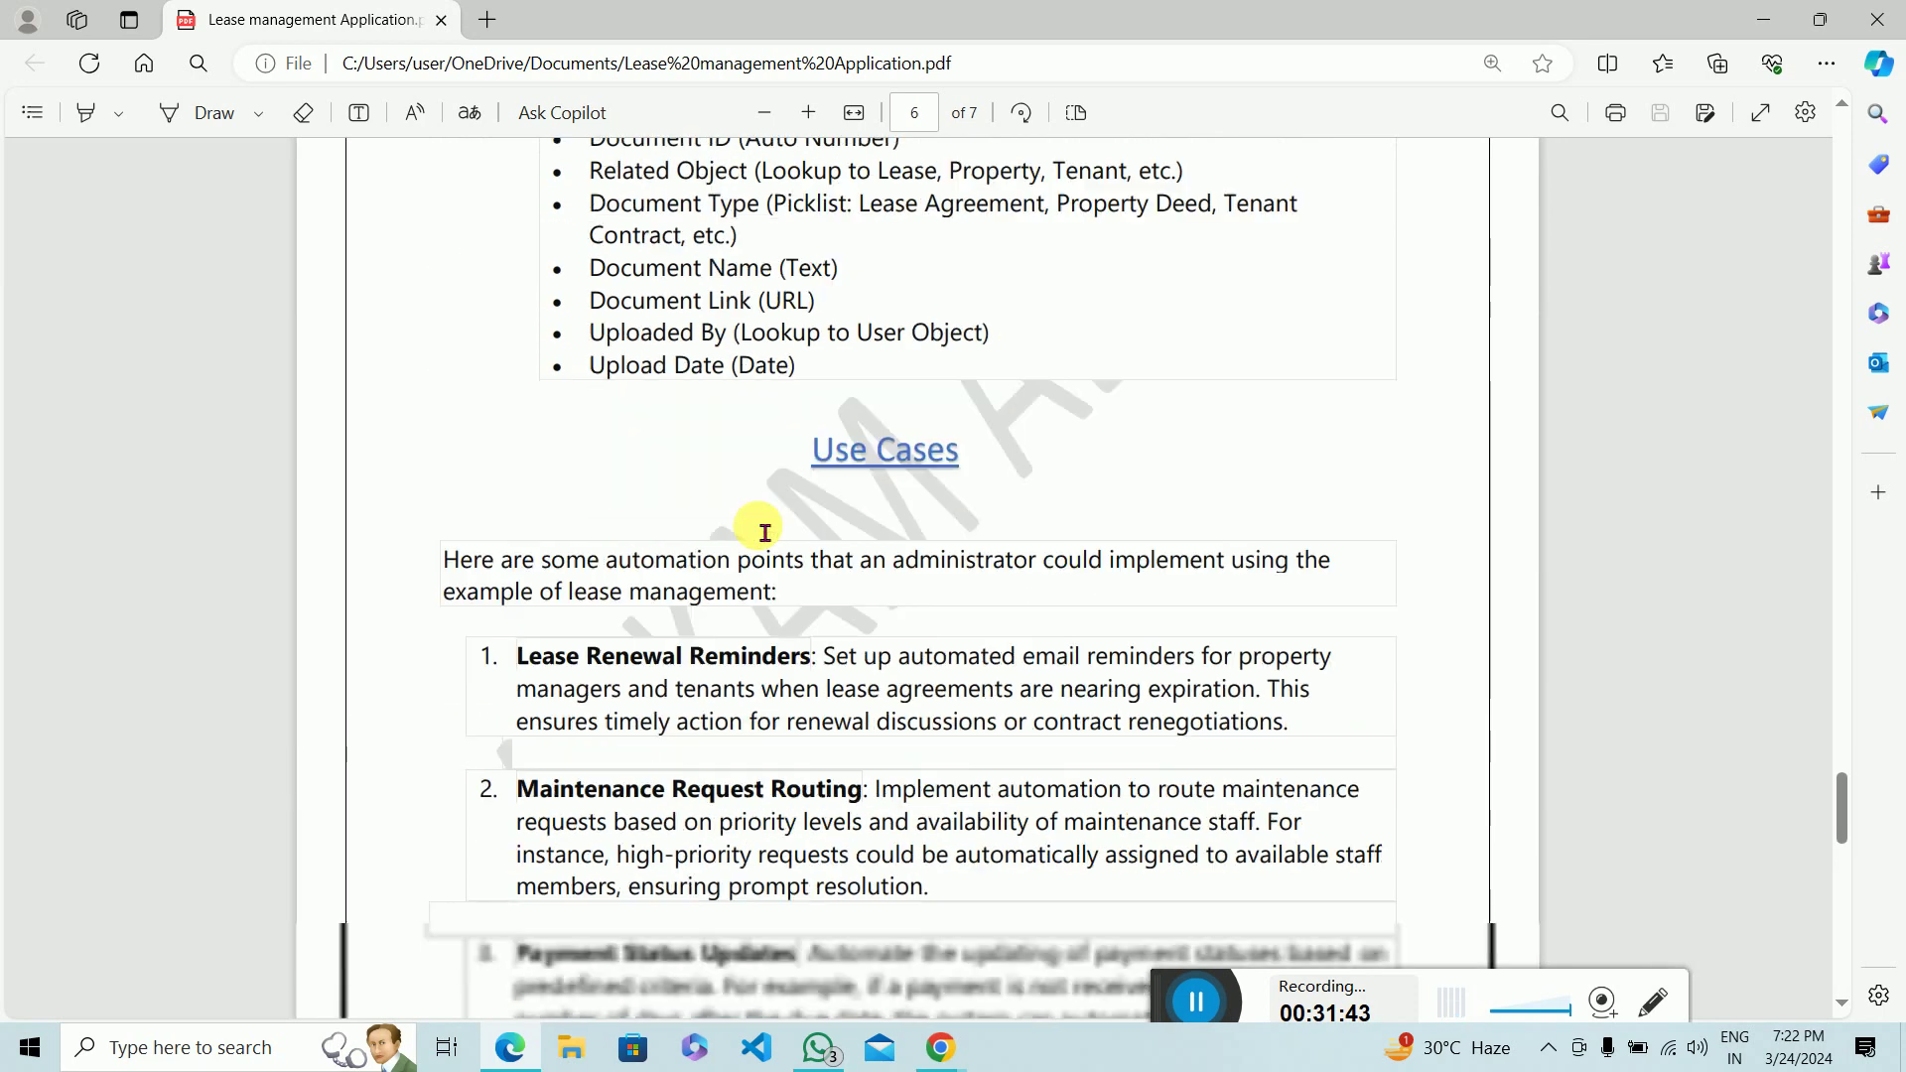
{"action": "left_click_drag", "start_coordinate": [688, 496], "coordinate": [767, 504]}
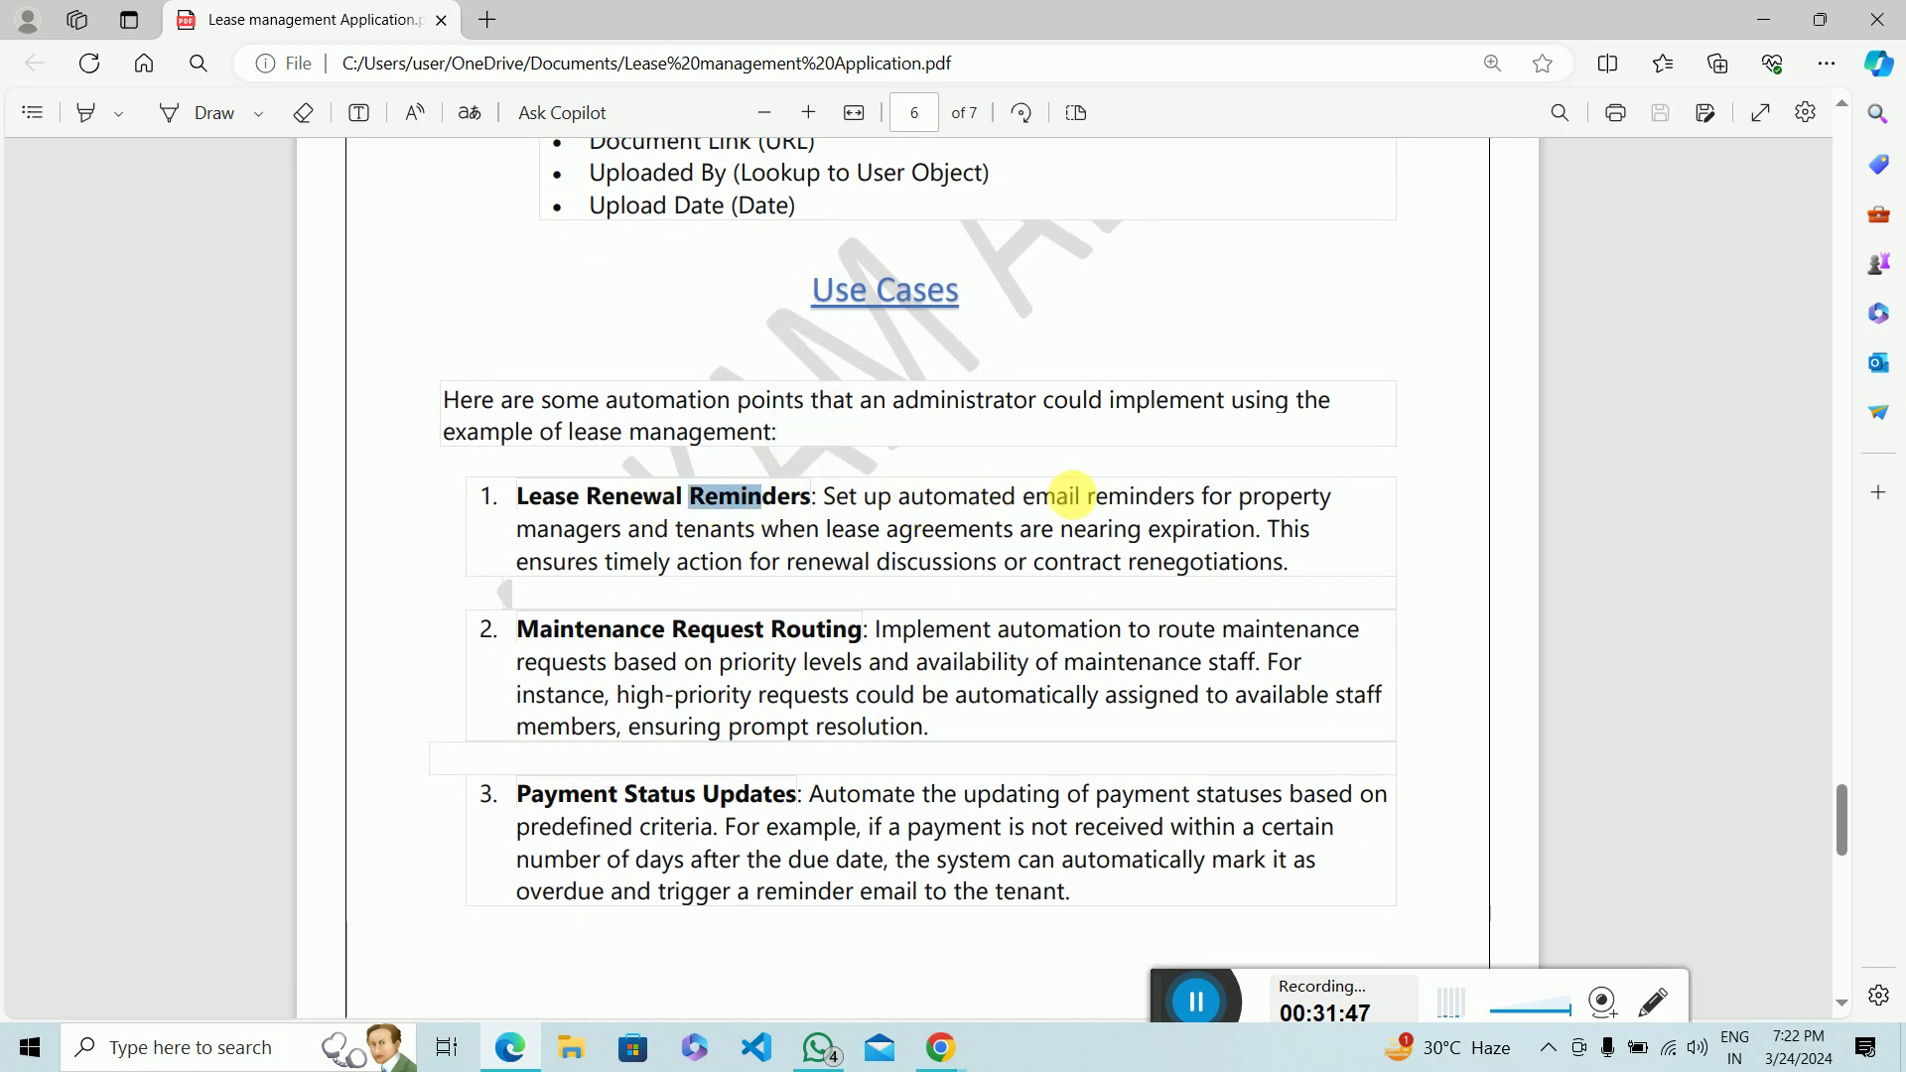
{"action": "left_click", "coordinate": [1087, 510]}
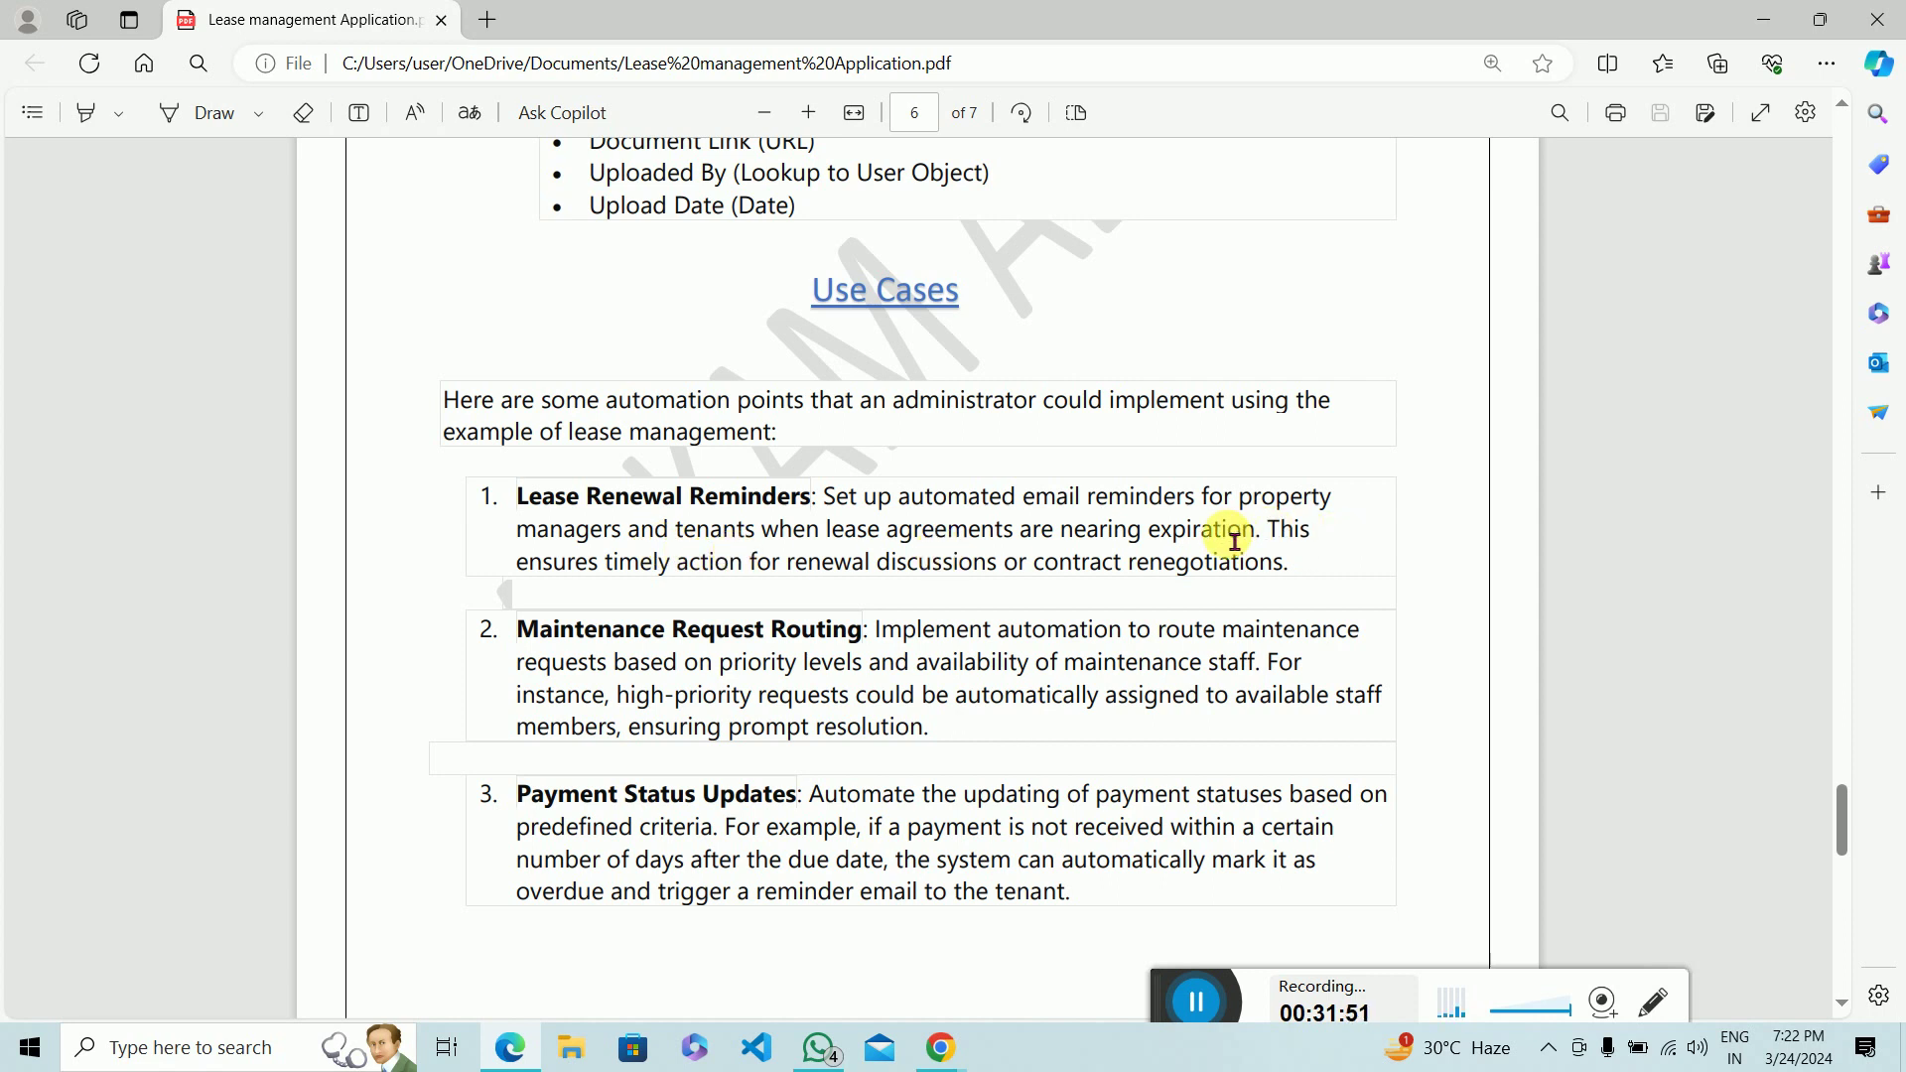
{"action": "left_click_drag", "start_coordinate": [1271, 554], "coordinate": [1055, 527]}
{"action": "left_click", "coordinate": [1057, 529]}
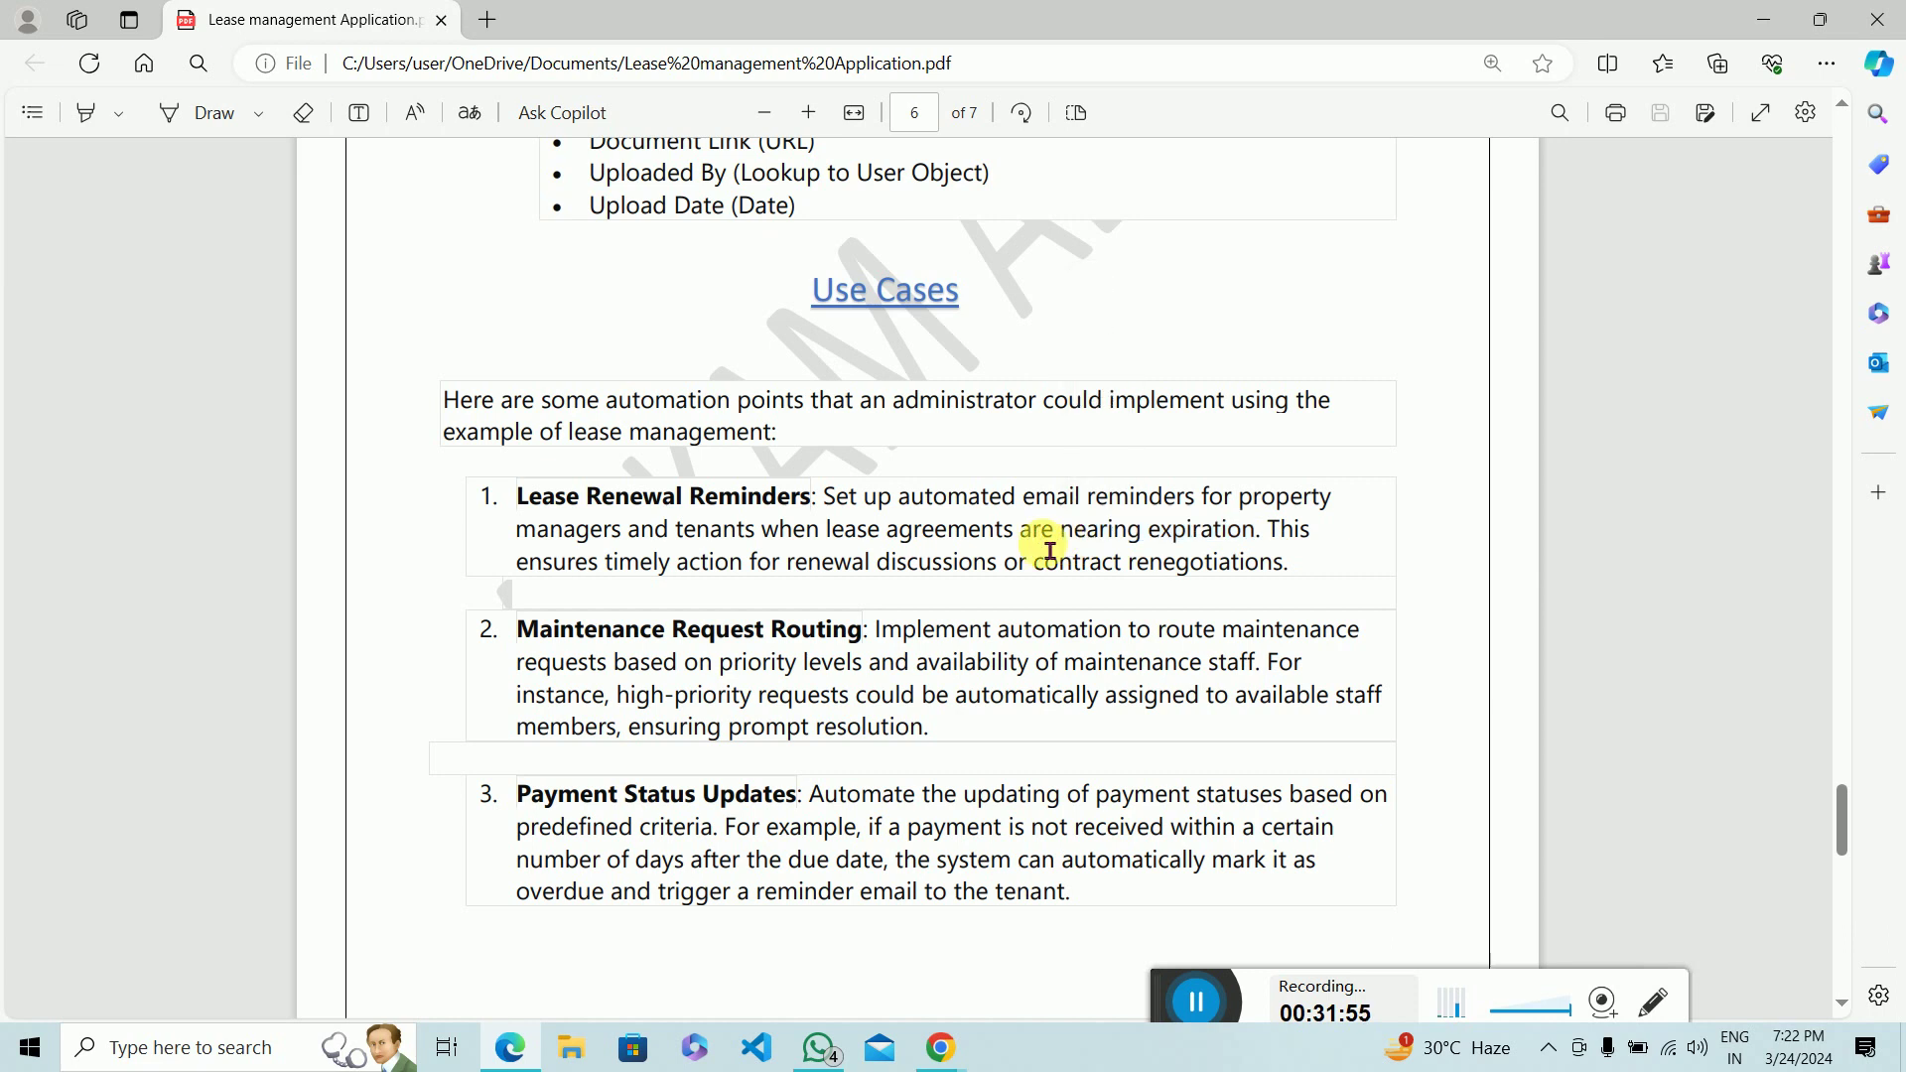
{"action": "left_click_drag", "start_coordinate": [799, 578], "coordinate": [1011, 583]}
{"action": "left_click", "coordinate": [1026, 593]}
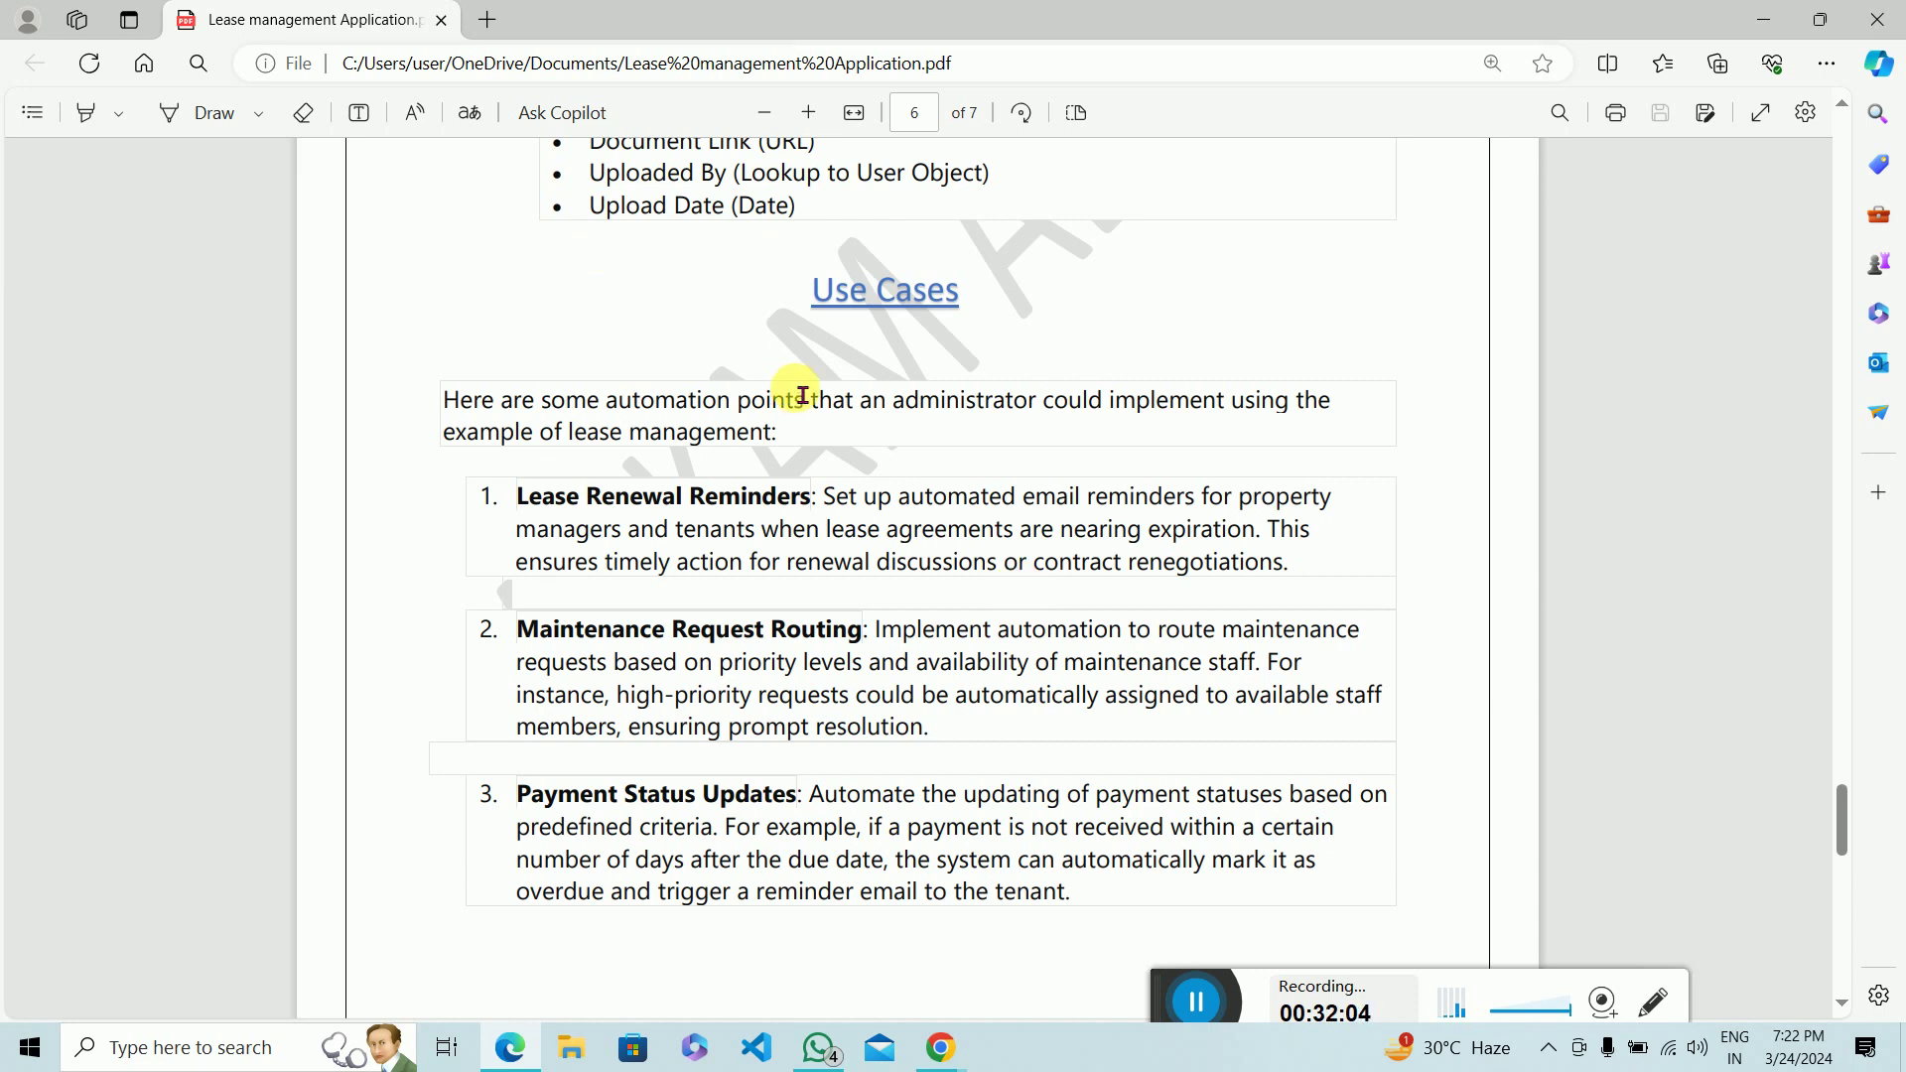
{"action": "scroll", "coordinate": [648, 683], "scroll_direction": "down", "scroll_amount": 15}
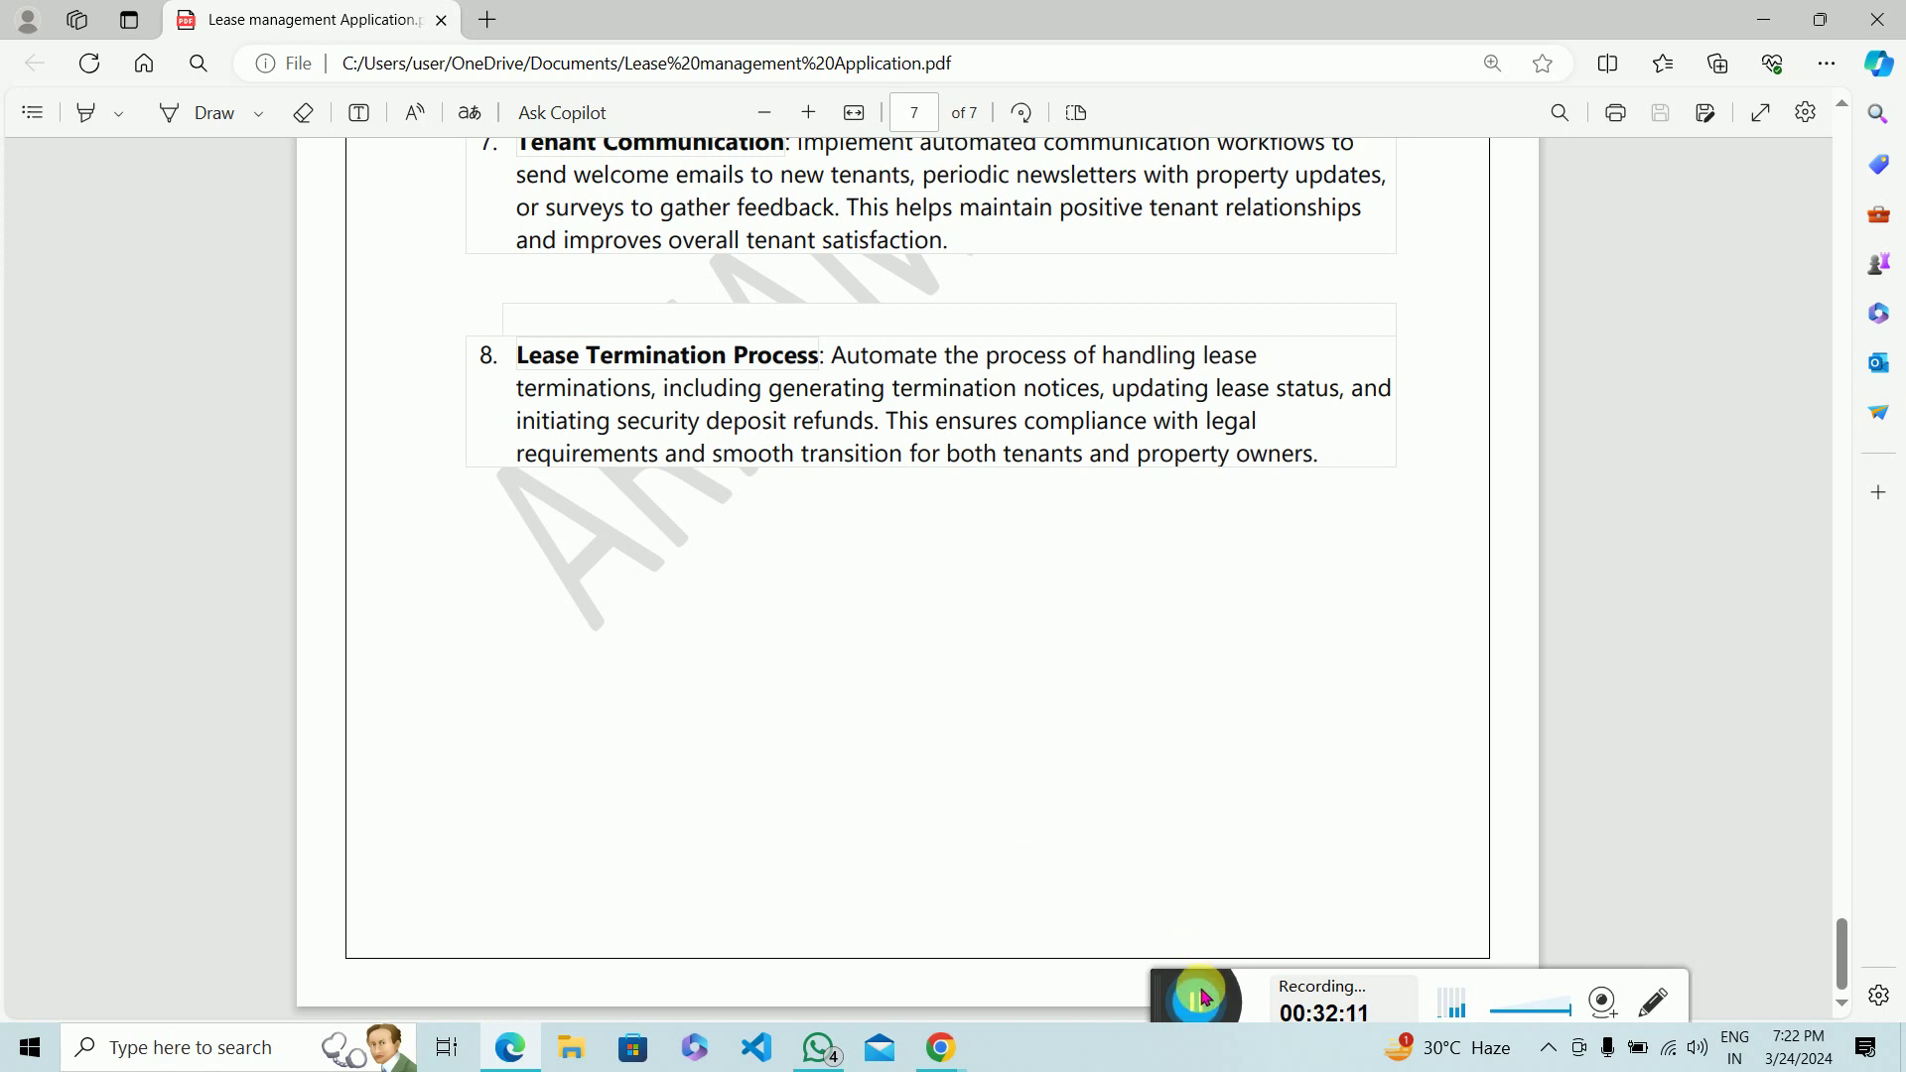
{"action": "left_click_drag", "start_coordinate": [1137, 1010], "coordinate": [668, 917]}
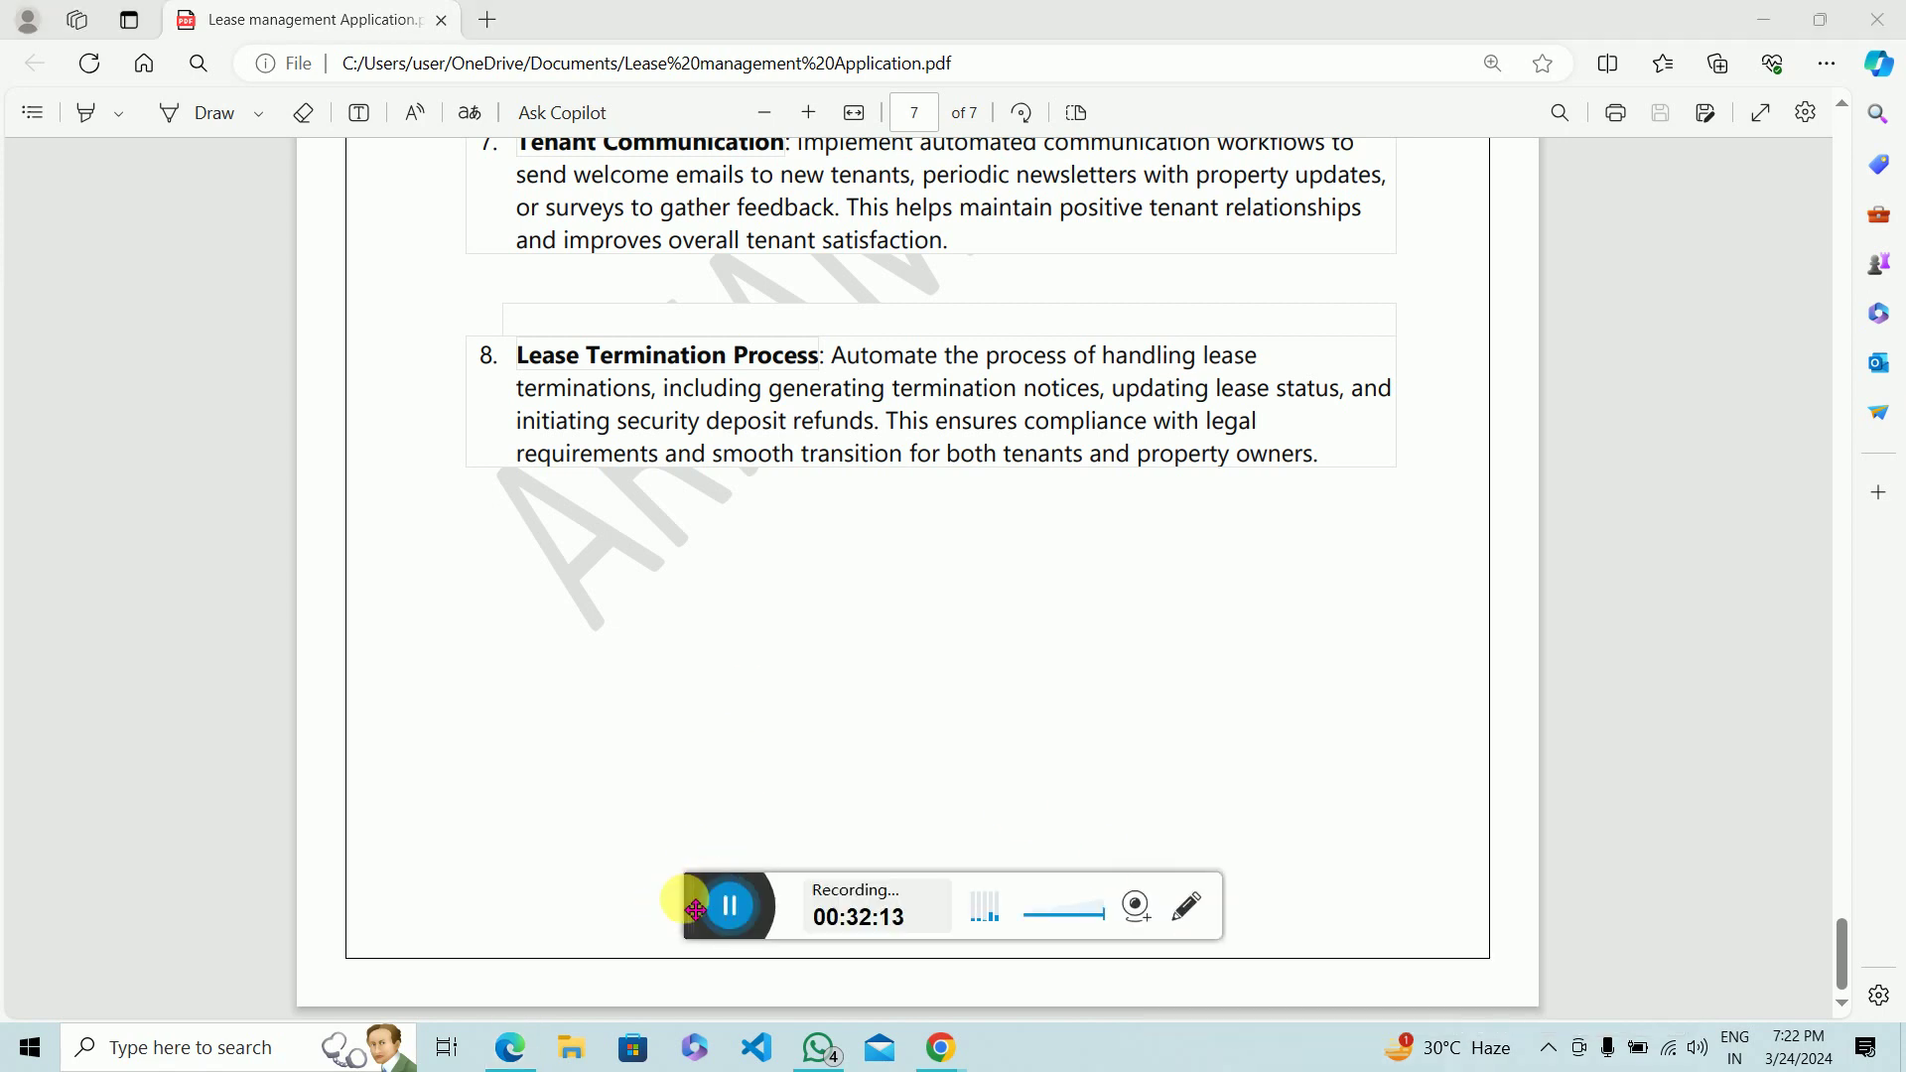
{"action": "left_click_drag", "start_coordinate": [695, 909], "coordinate": [1082, 1006]}
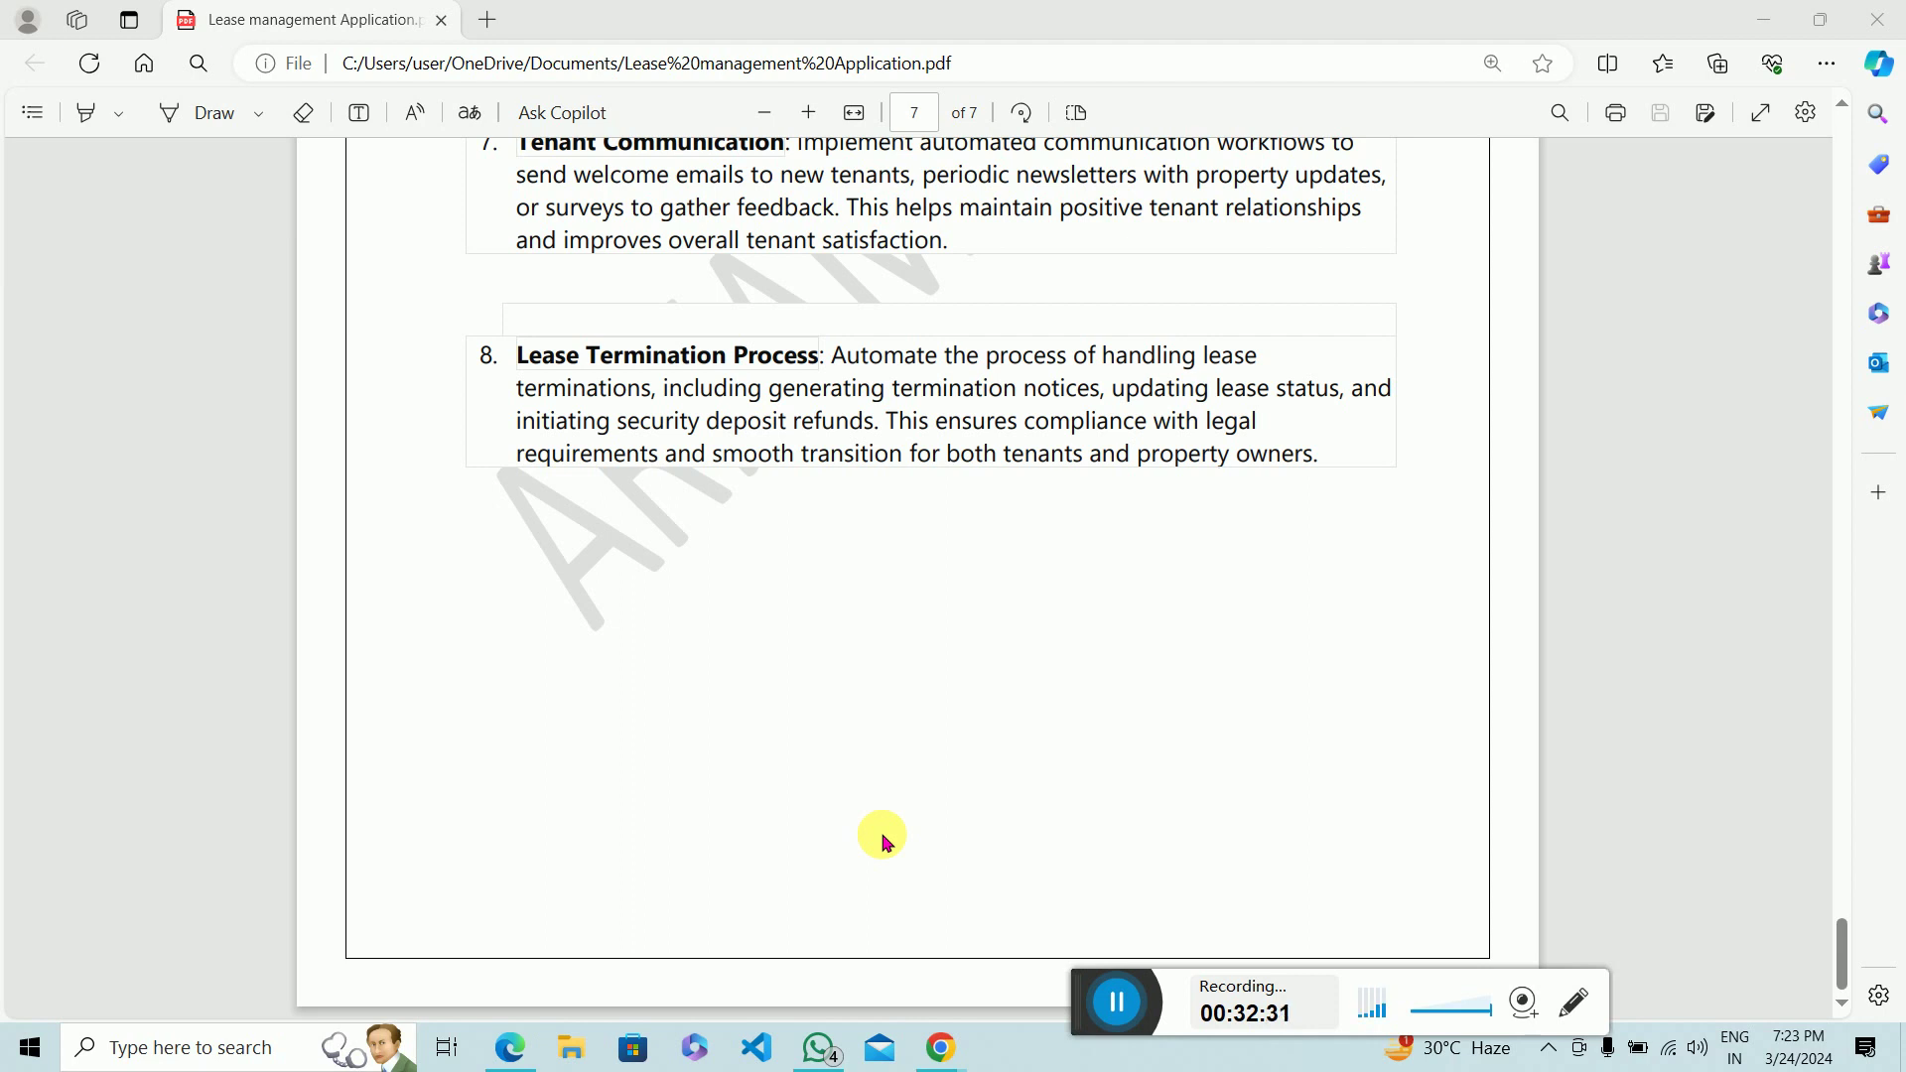
Step: Go back over the automation use cases from Lease Termination Process up to the start of the Use Cases section
{"action": "scroll", "coordinate": [886, 842], "scroll_direction": "up", "scroll_amount": 10}
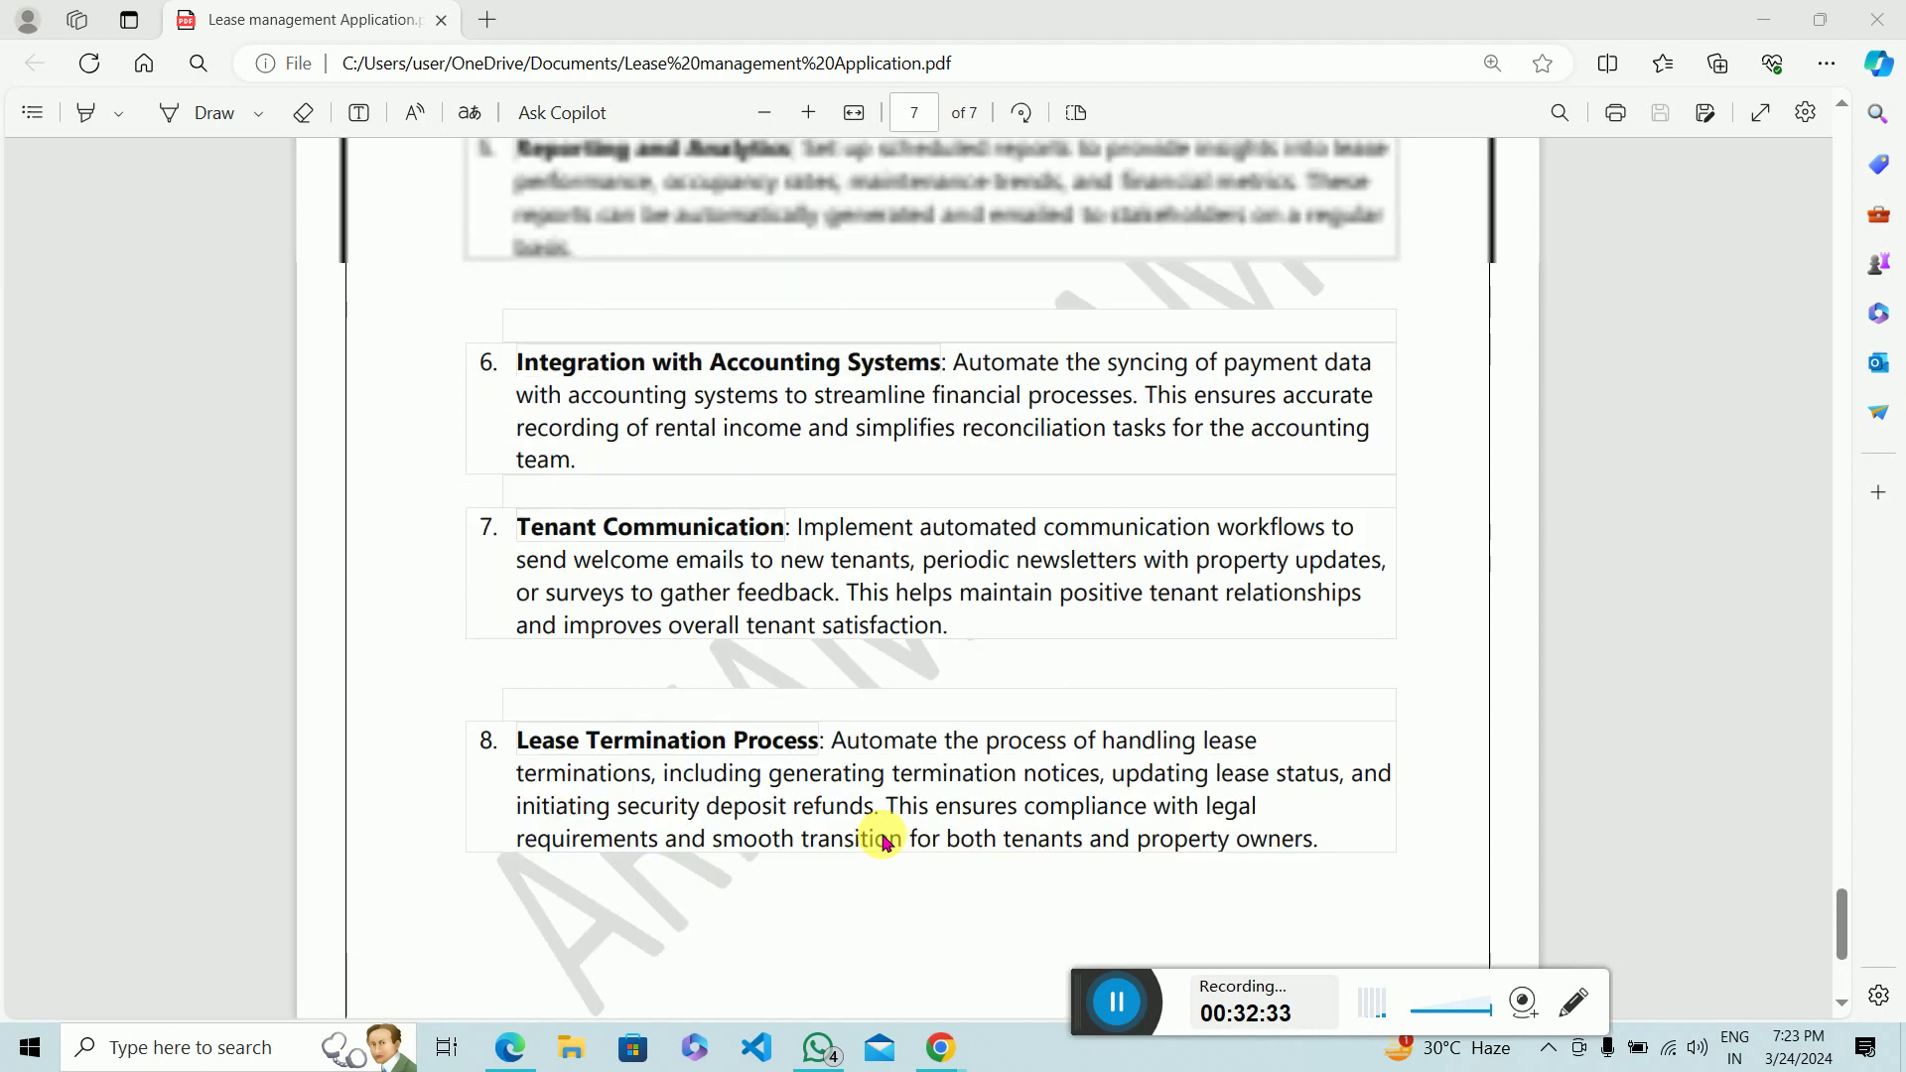
{"action": "scroll", "coordinate": [887, 842], "scroll_direction": "up", "scroll_amount": 5}
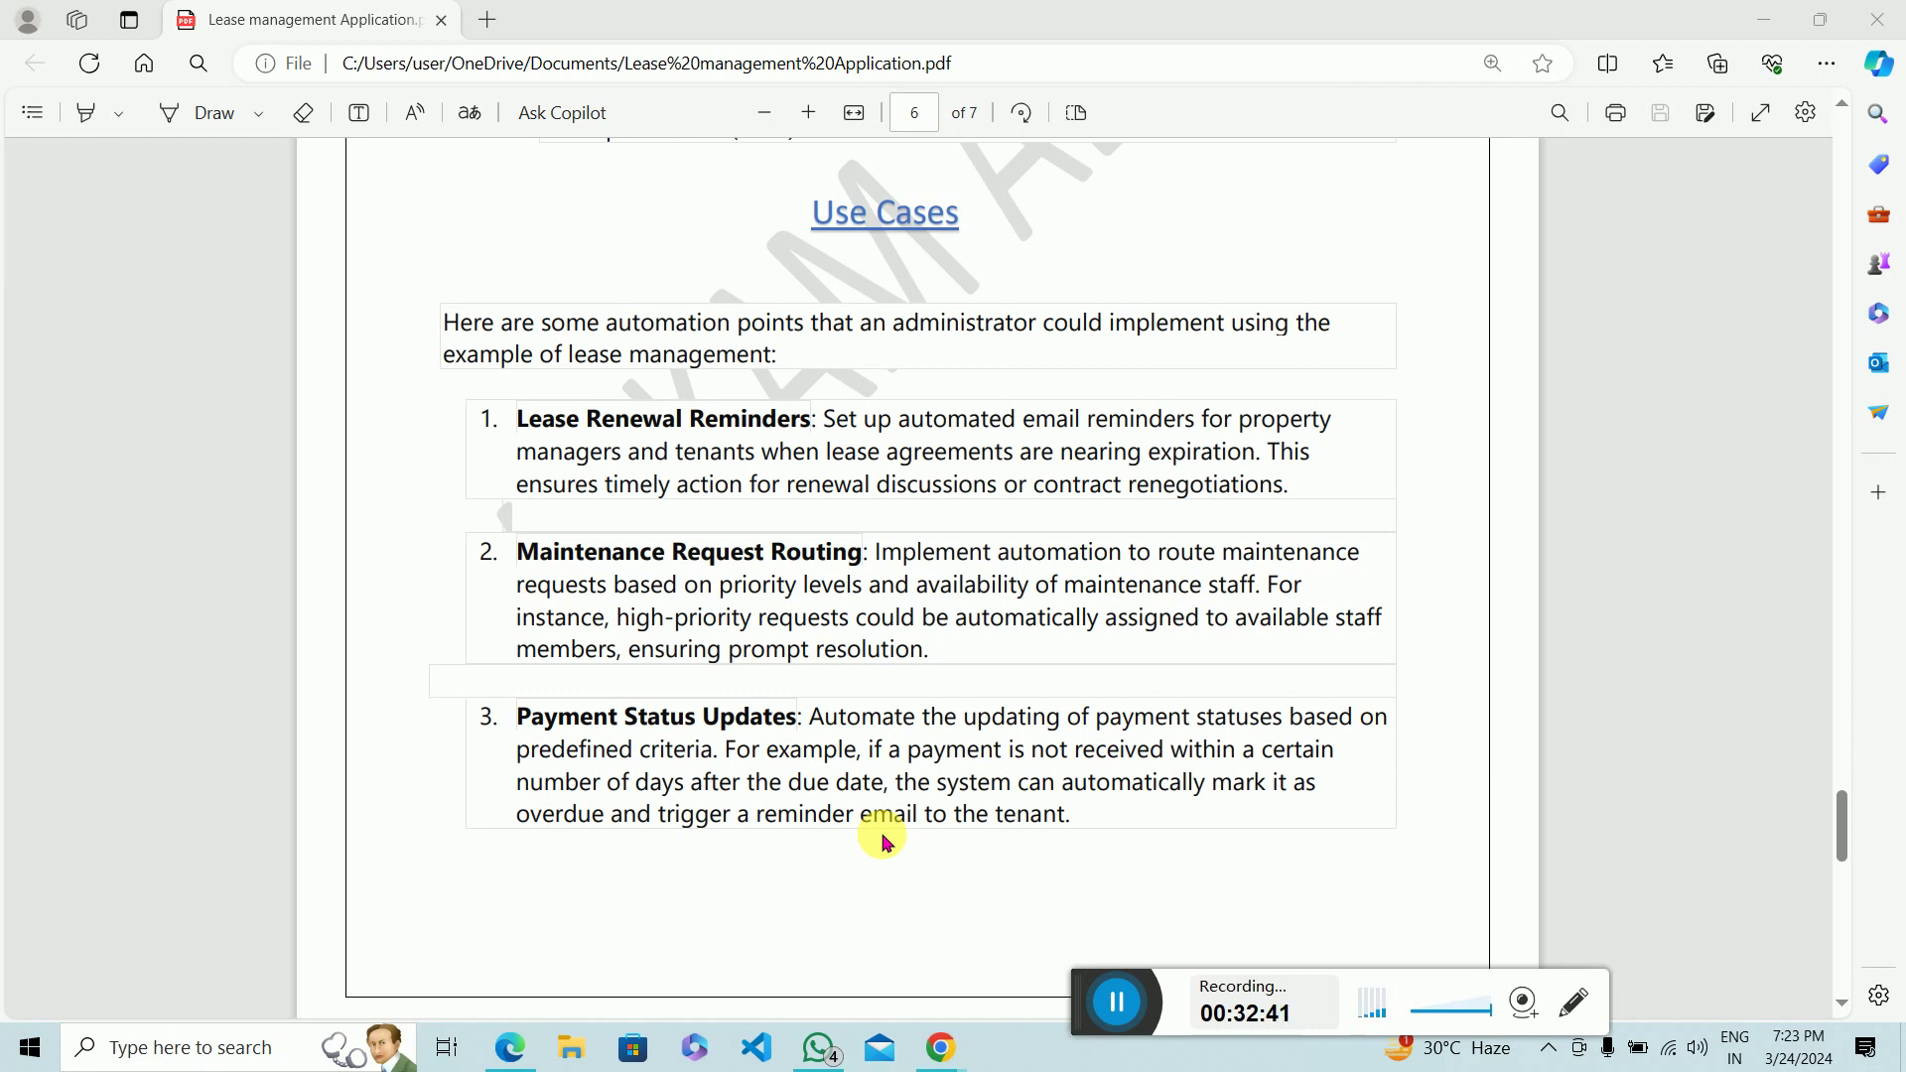
{"action": "scroll", "coordinate": [887, 842], "scroll_direction": "up", "scroll_amount": 3}
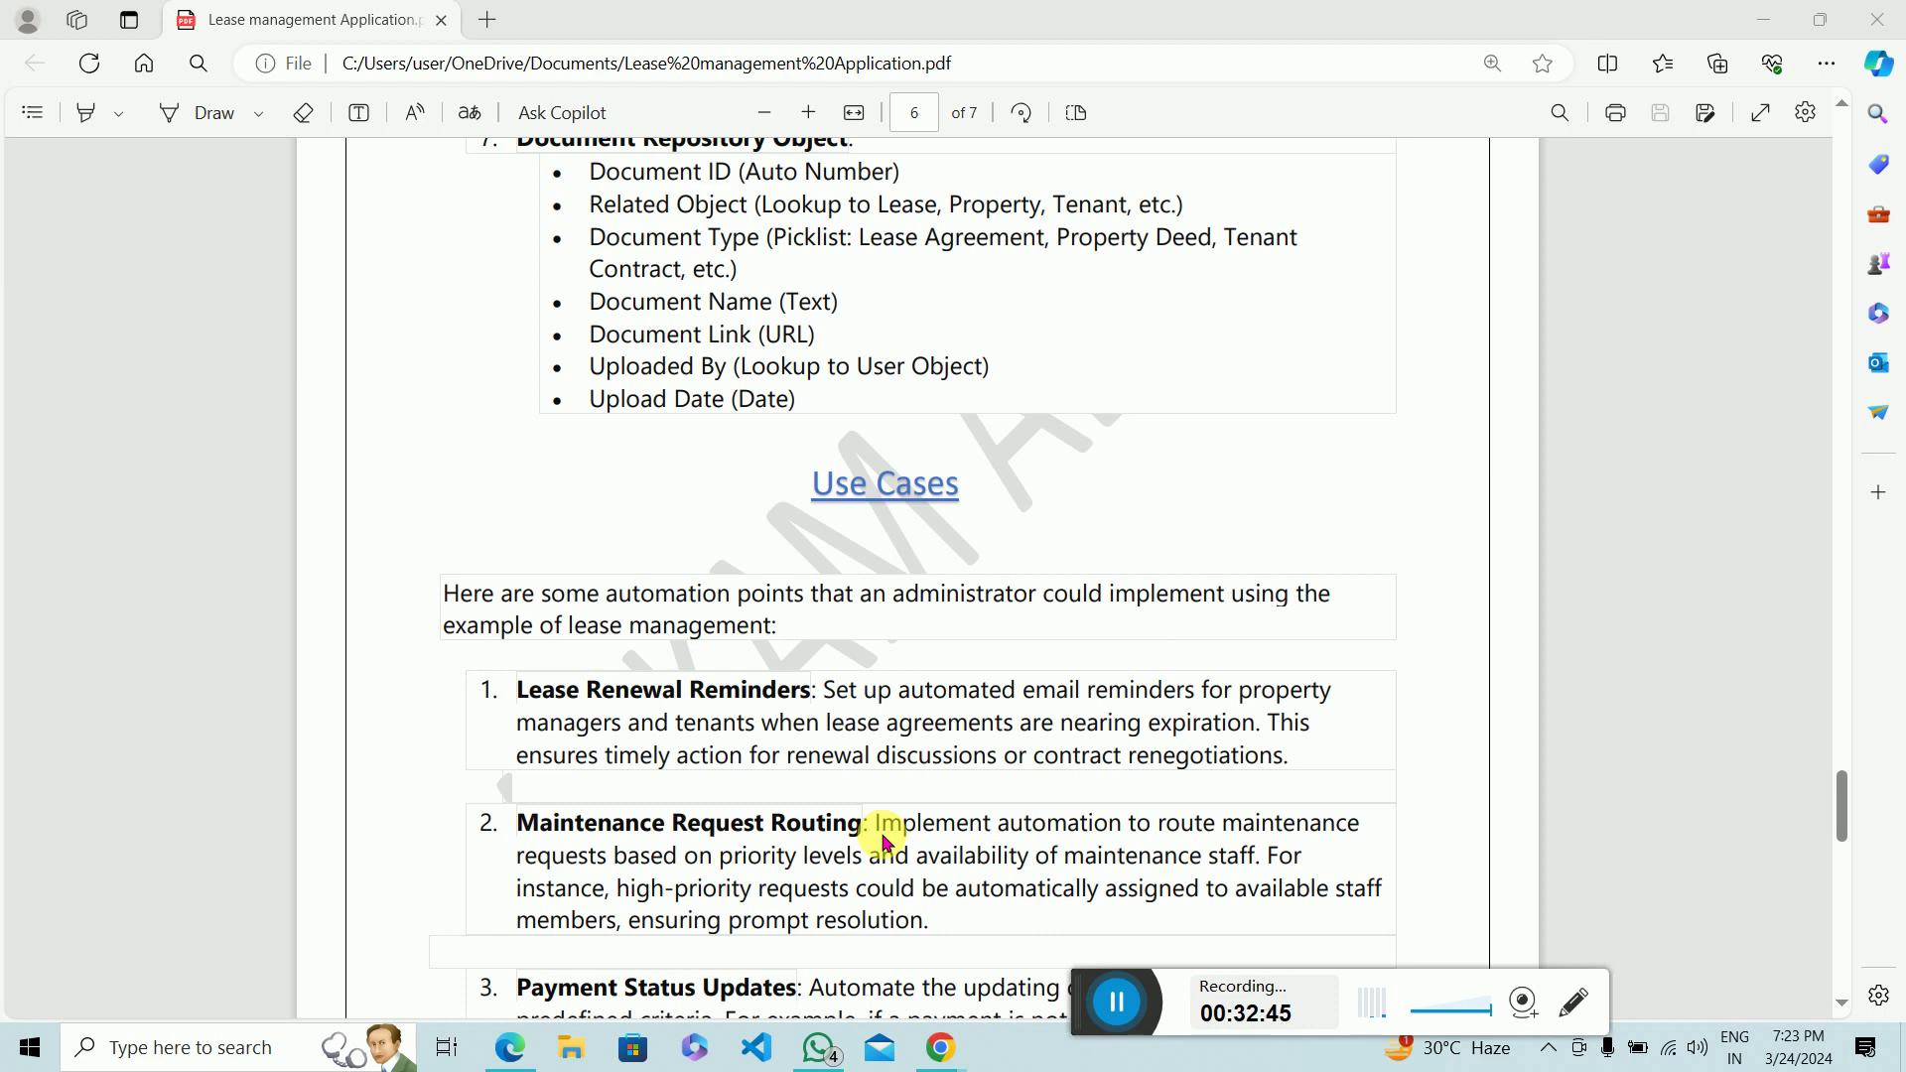
Step: Go back through the PDF's object field lists from the Use Cases heading up past the Property Object
{"action": "scroll", "coordinate": [887, 842], "scroll_direction": "up", "scroll_amount": 3}
{"action": "scroll", "coordinate": [886, 842], "scroll_direction": "down", "scroll_amount": 2}
{"action": "scroll", "coordinate": [886, 841], "scroll_direction": "up", "scroll_amount": 6}
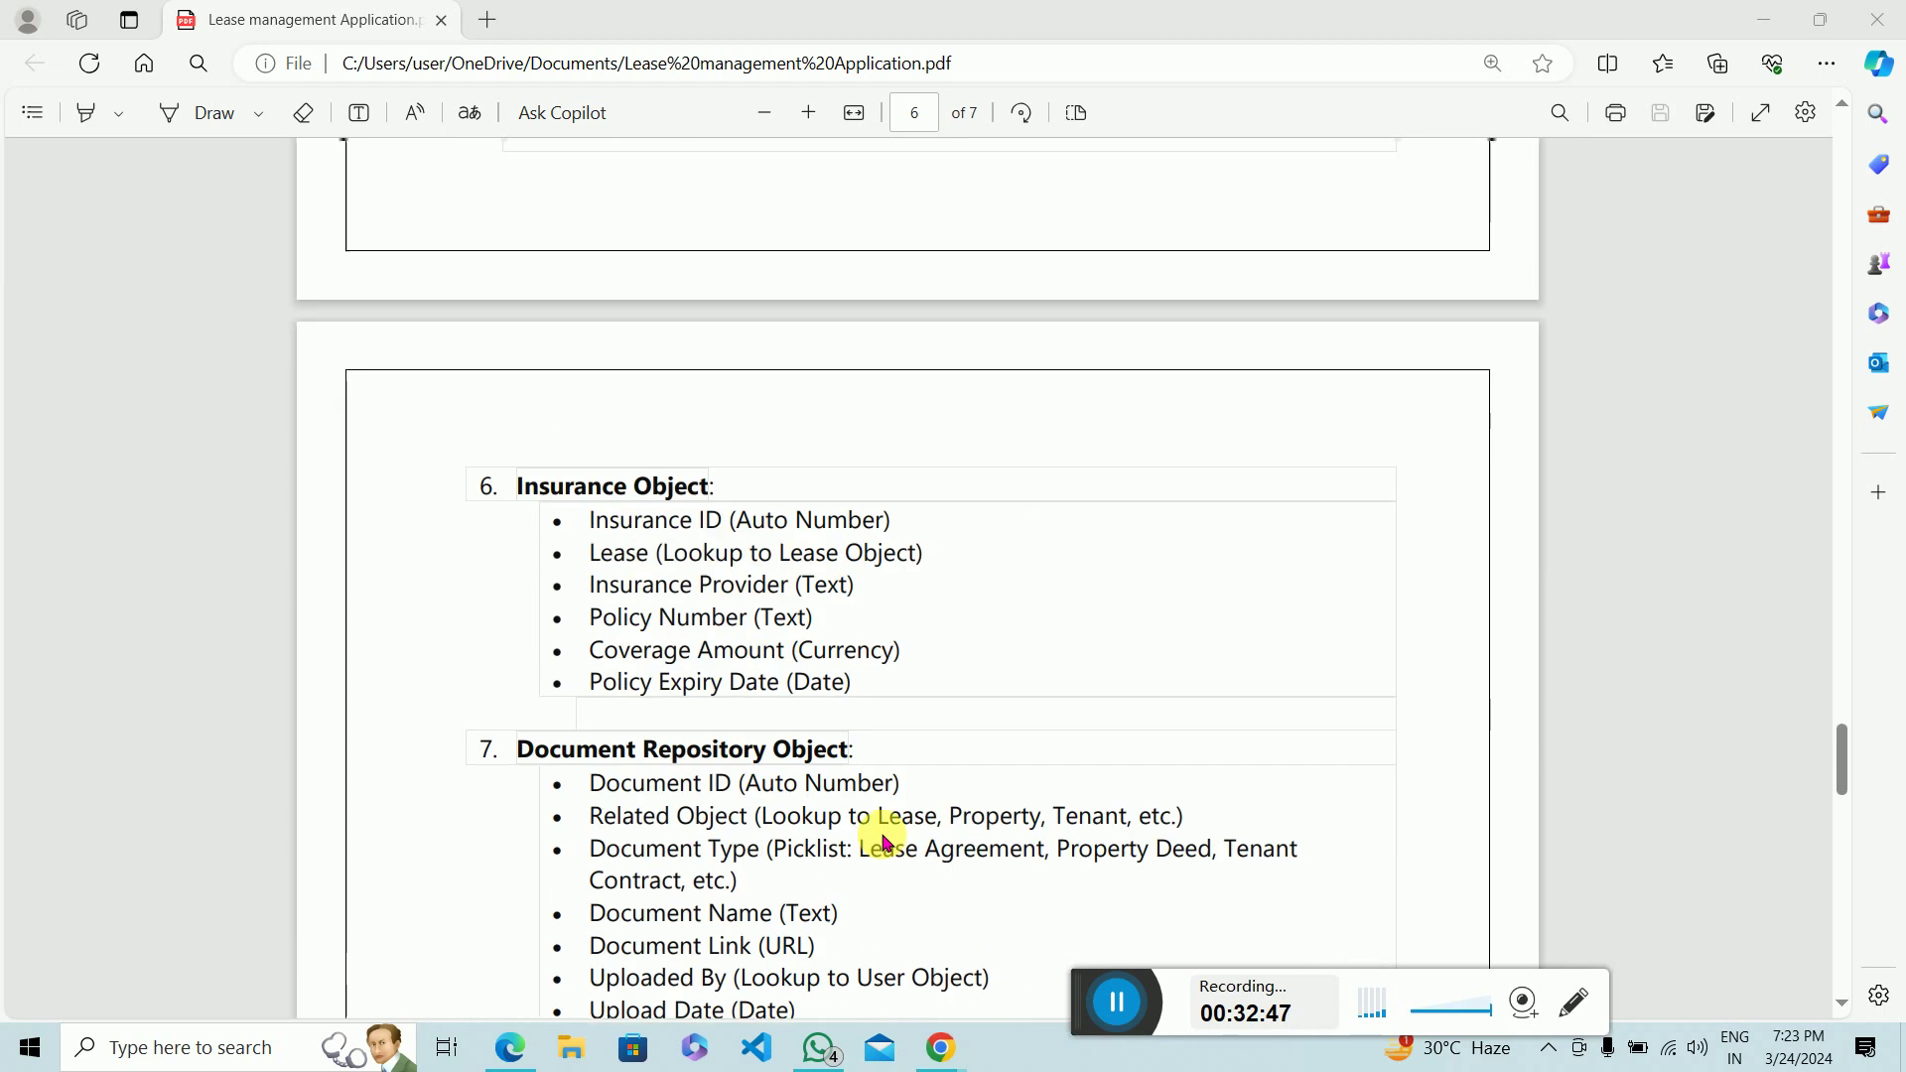
{"action": "scroll", "coordinate": [886, 841], "scroll_direction": "up", "scroll_amount": 6}
{"action": "scroll", "coordinate": [887, 842], "scroll_direction": "up", "scroll_amount": 5}
{"action": "scroll", "coordinate": [886, 842], "scroll_direction": "up", "scroll_amount": 5}
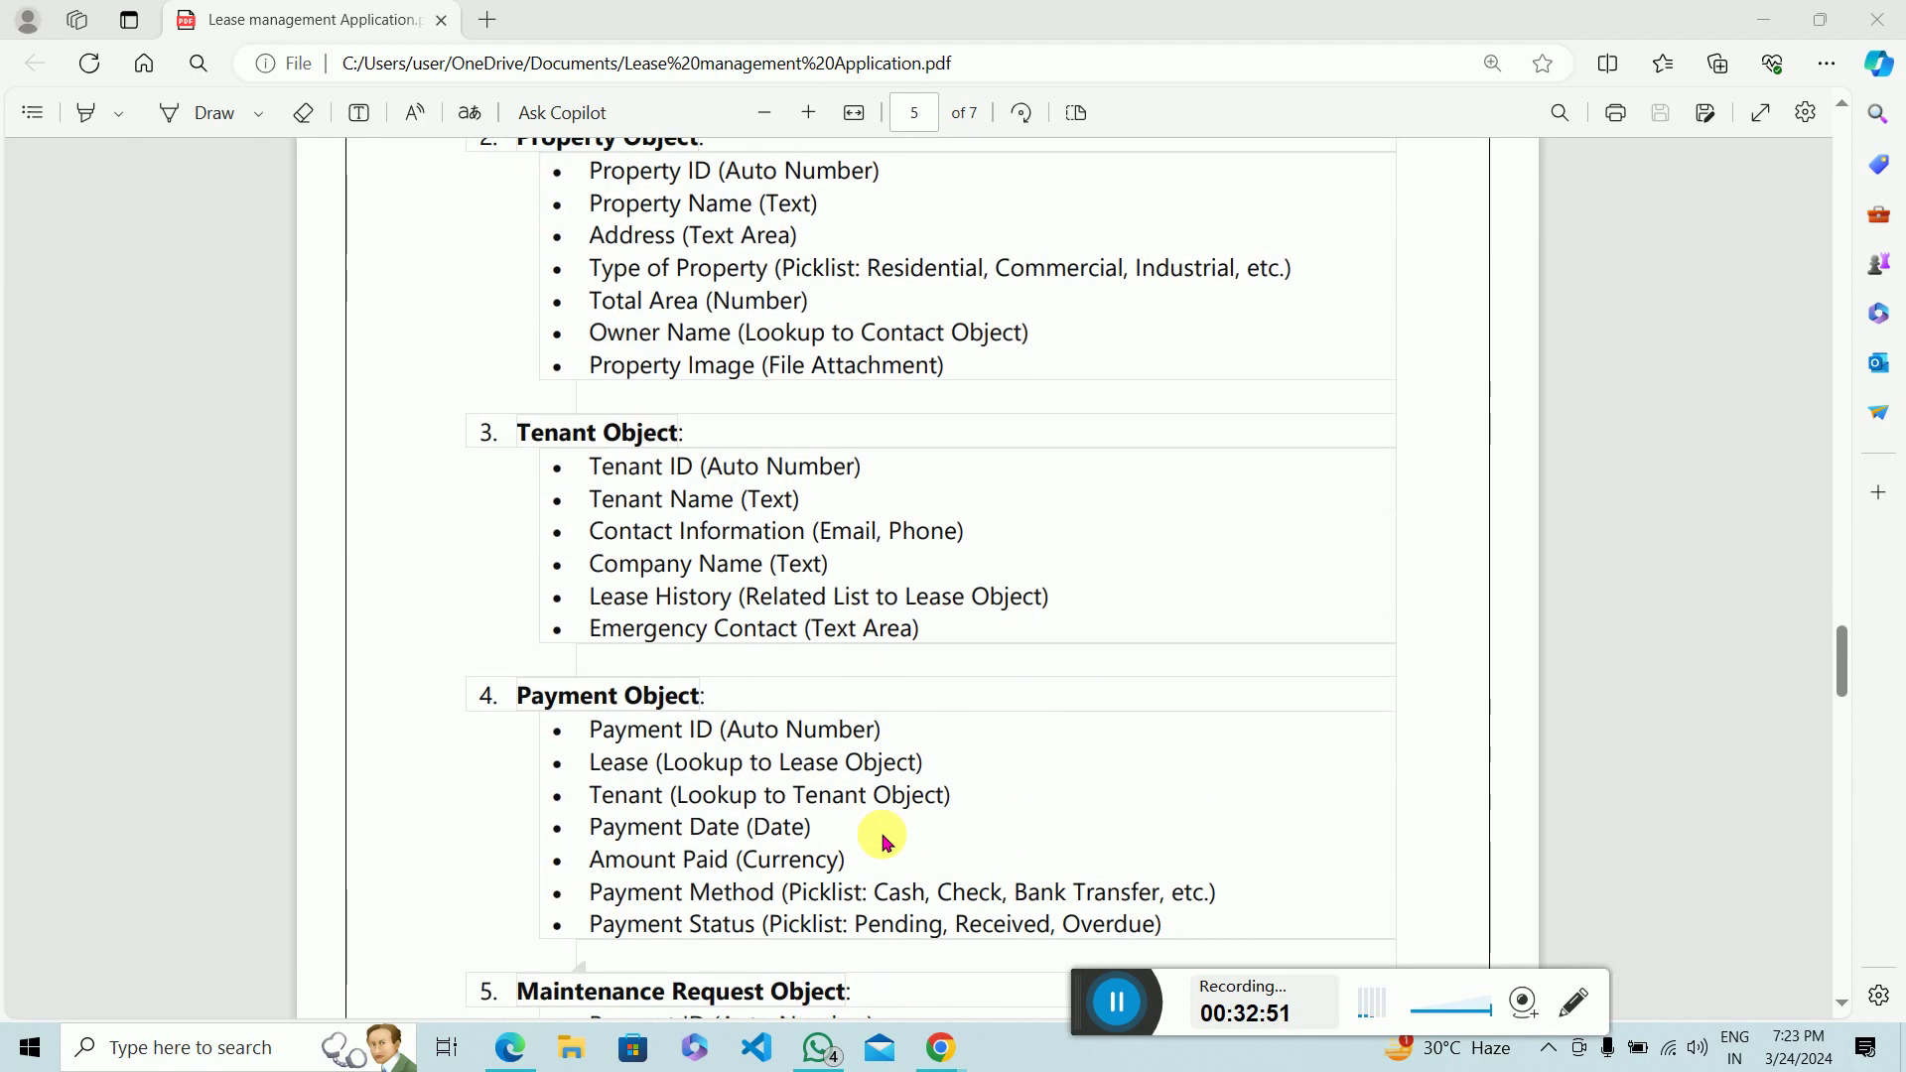
{"action": "scroll", "coordinate": [886, 841], "scroll_direction": "up", "scroll_amount": 9}
Step: Review the field lists forward through Maintenance Request, Insurance and Document Repository objects to the first automation use cases
{"action": "scroll", "coordinate": [887, 842], "scroll_direction": "down", "scroll_amount": 6}
{"action": "scroll", "coordinate": [887, 841], "scroll_direction": "down", "scroll_amount": 5}
{"action": "scroll", "coordinate": [887, 842], "scroll_direction": "down", "scroll_amount": 4}
{"action": "scroll", "coordinate": [886, 841], "scroll_direction": "down", "scroll_amount": 10}
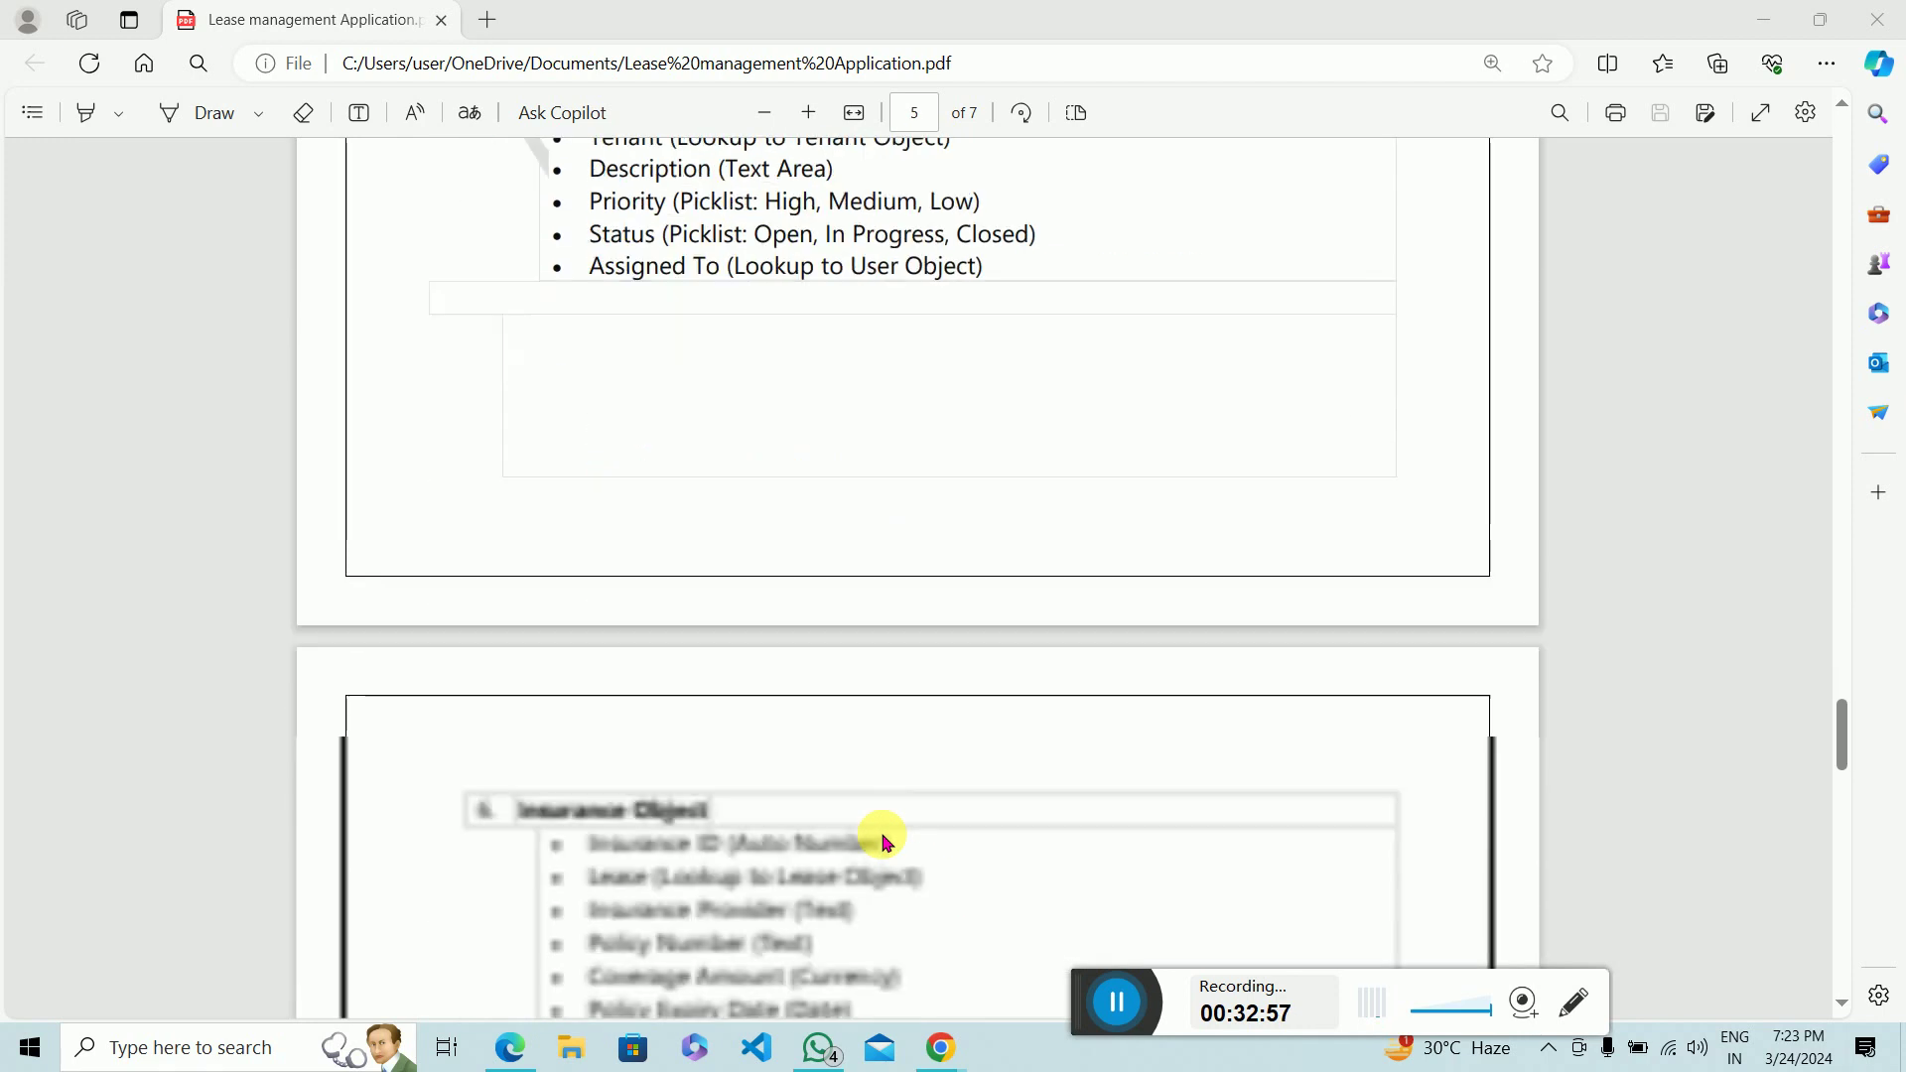
{"action": "scroll", "coordinate": [886, 842], "scroll_direction": "down", "scroll_amount": 5}
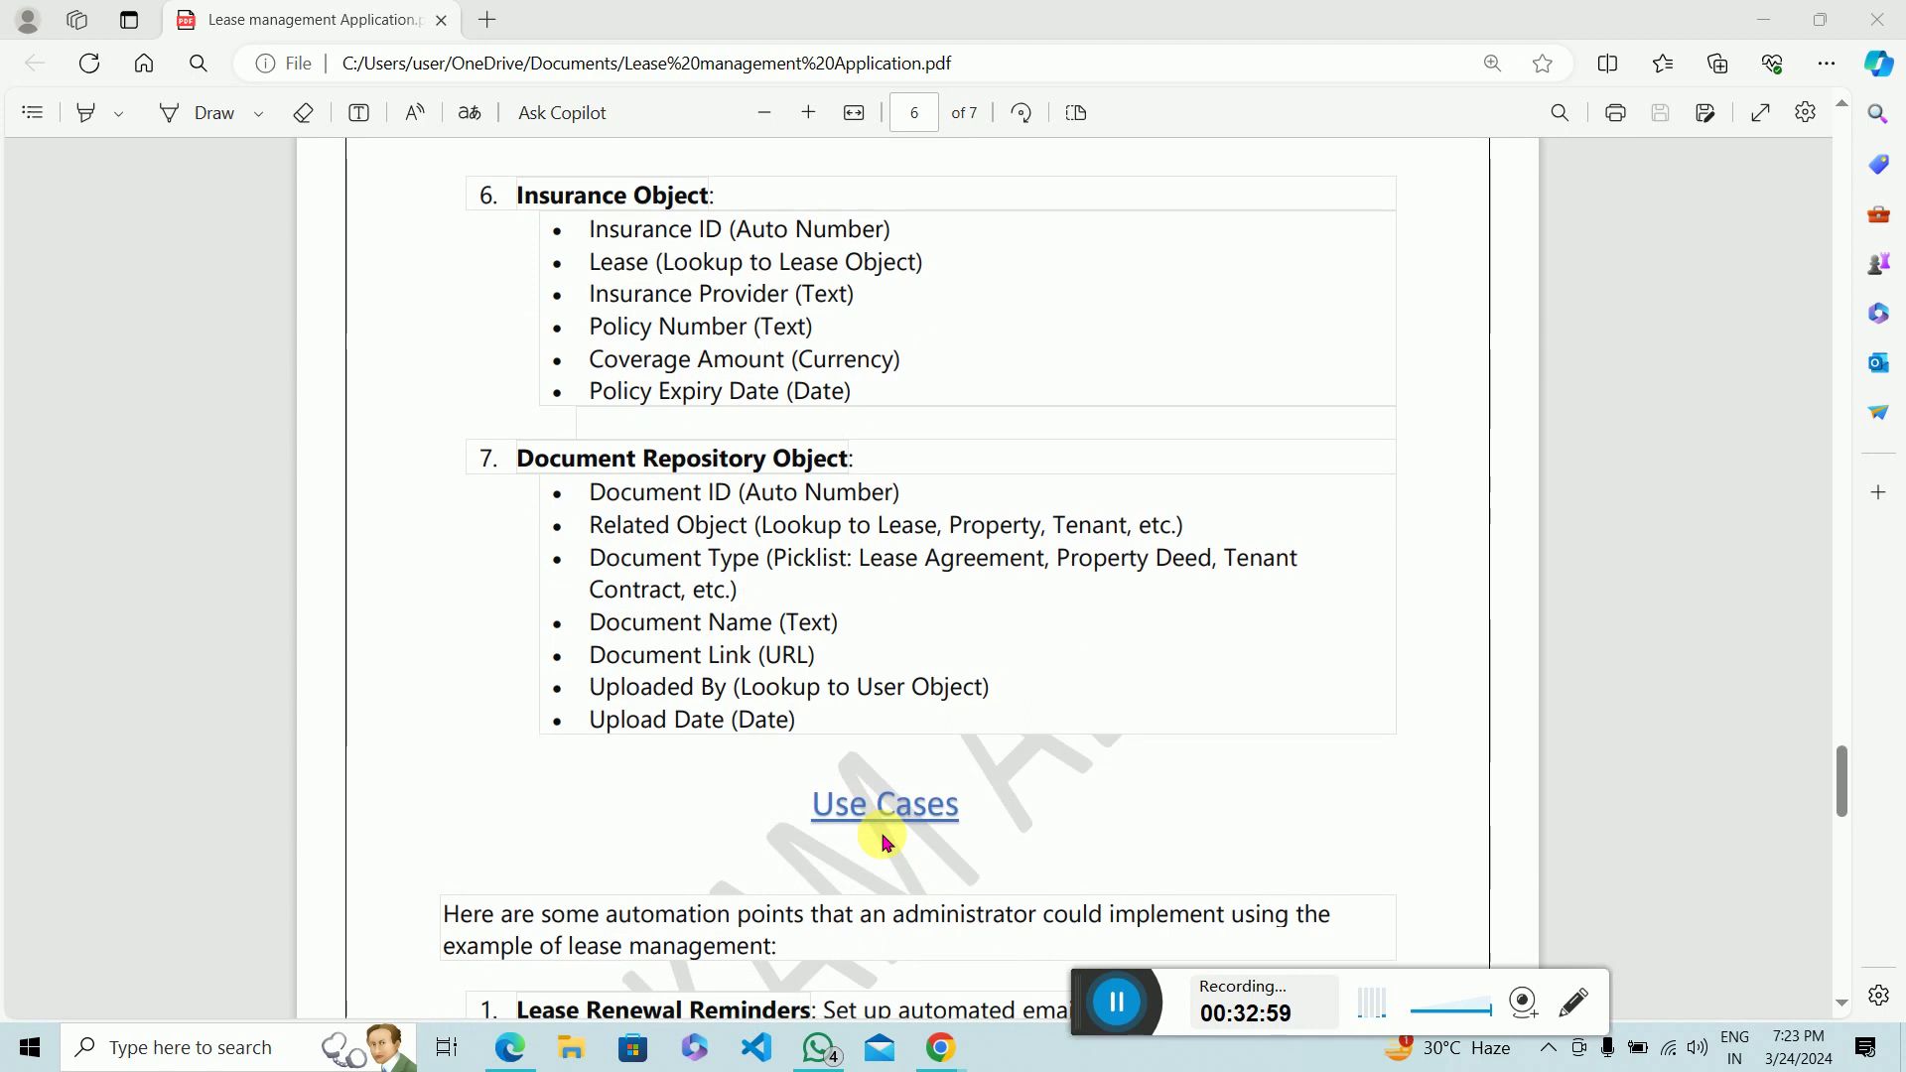
{"action": "scroll", "coordinate": [887, 842], "scroll_direction": "down", "scroll_amount": 5}
{"action": "scroll", "coordinate": [886, 842], "scroll_direction": "up", "scroll_amount": 2}
{"action": "scroll", "coordinate": [886, 841], "scroll_direction": "up", "scroll_amount": 3}
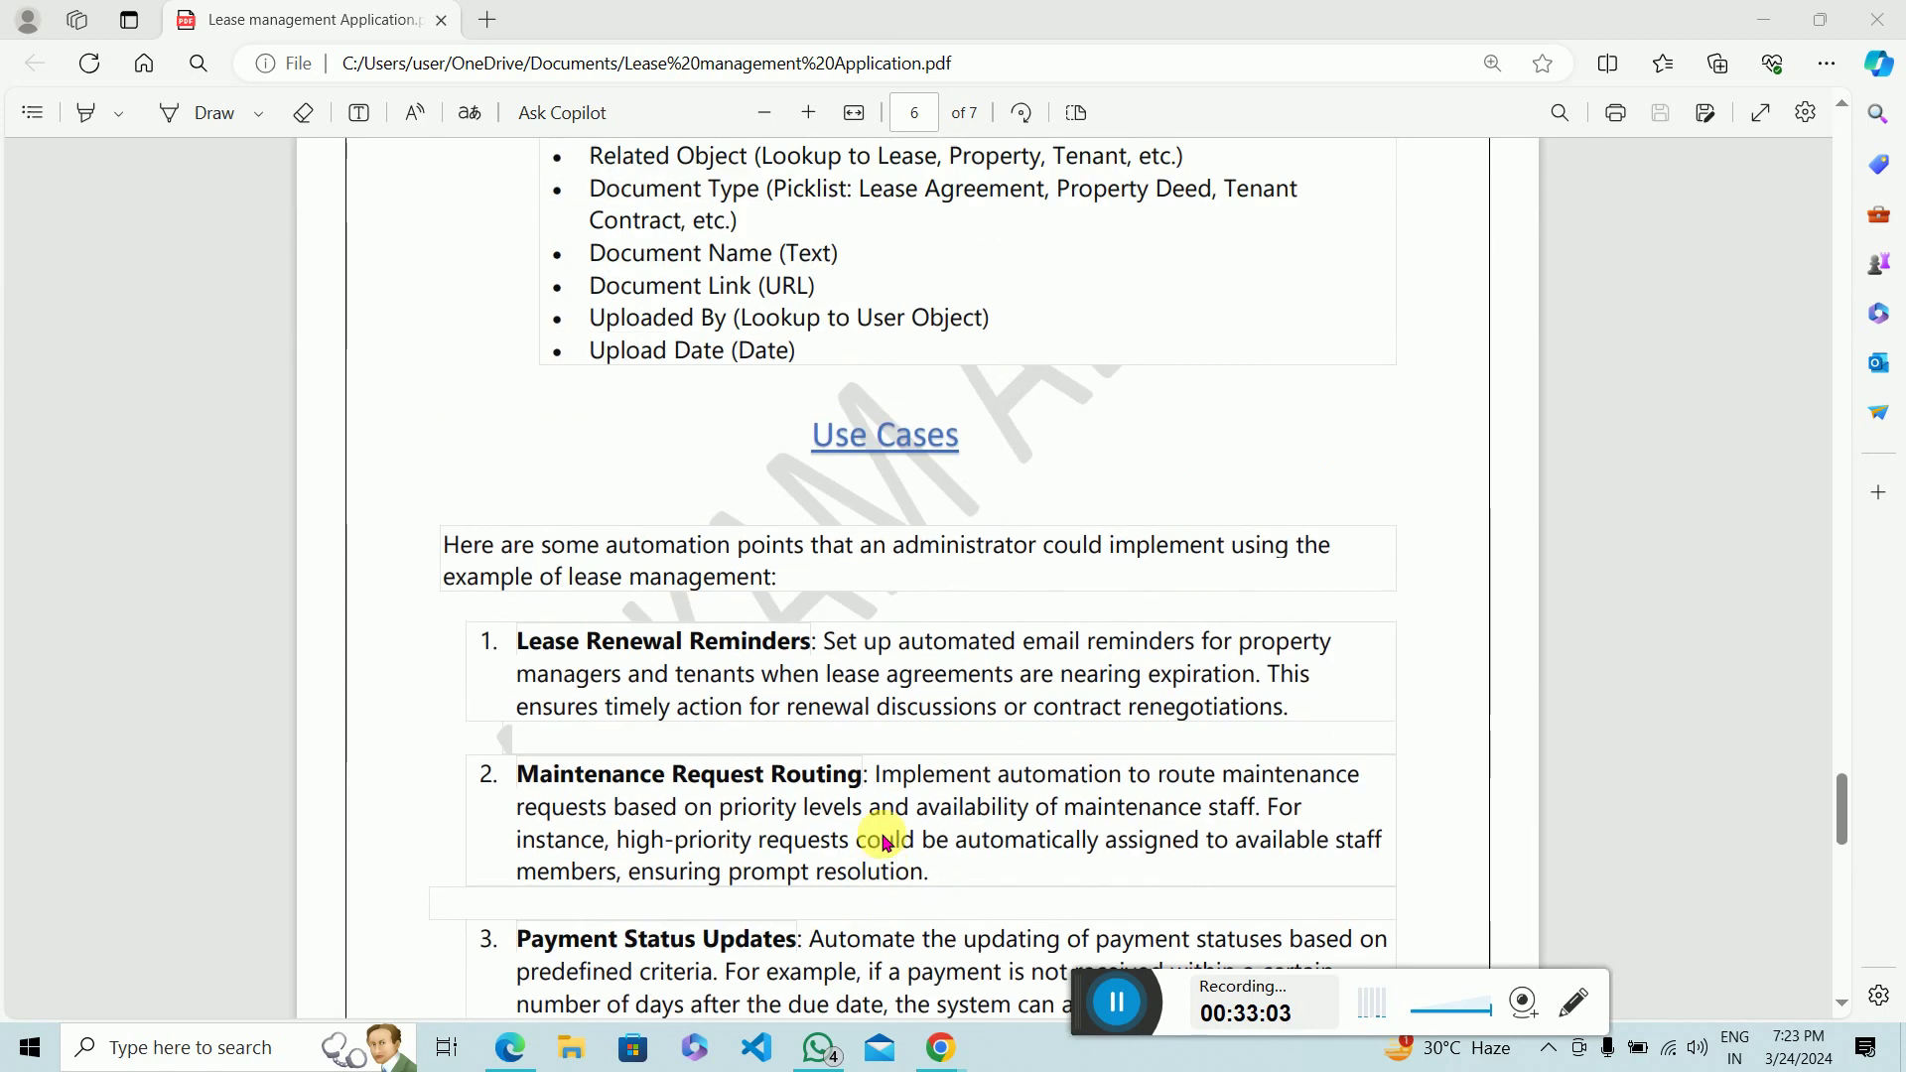
{"action": "scroll", "coordinate": [887, 842], "scroll_direction": "down", "scroll_amount": 4}
{"action": "scroll", "coordinate": [887, 842], "scroll_direction": "down", "scroll_amount": 3}
Step: Revisit the Insurance Management and Document Repository descriptions, then examine the Property, Tenant and Payment object fields, including the Tenant's Contact Information
{"action": "scroll", "coordinate": [887, 842], "scroll_direction": "up", "scroll_amount": 15}
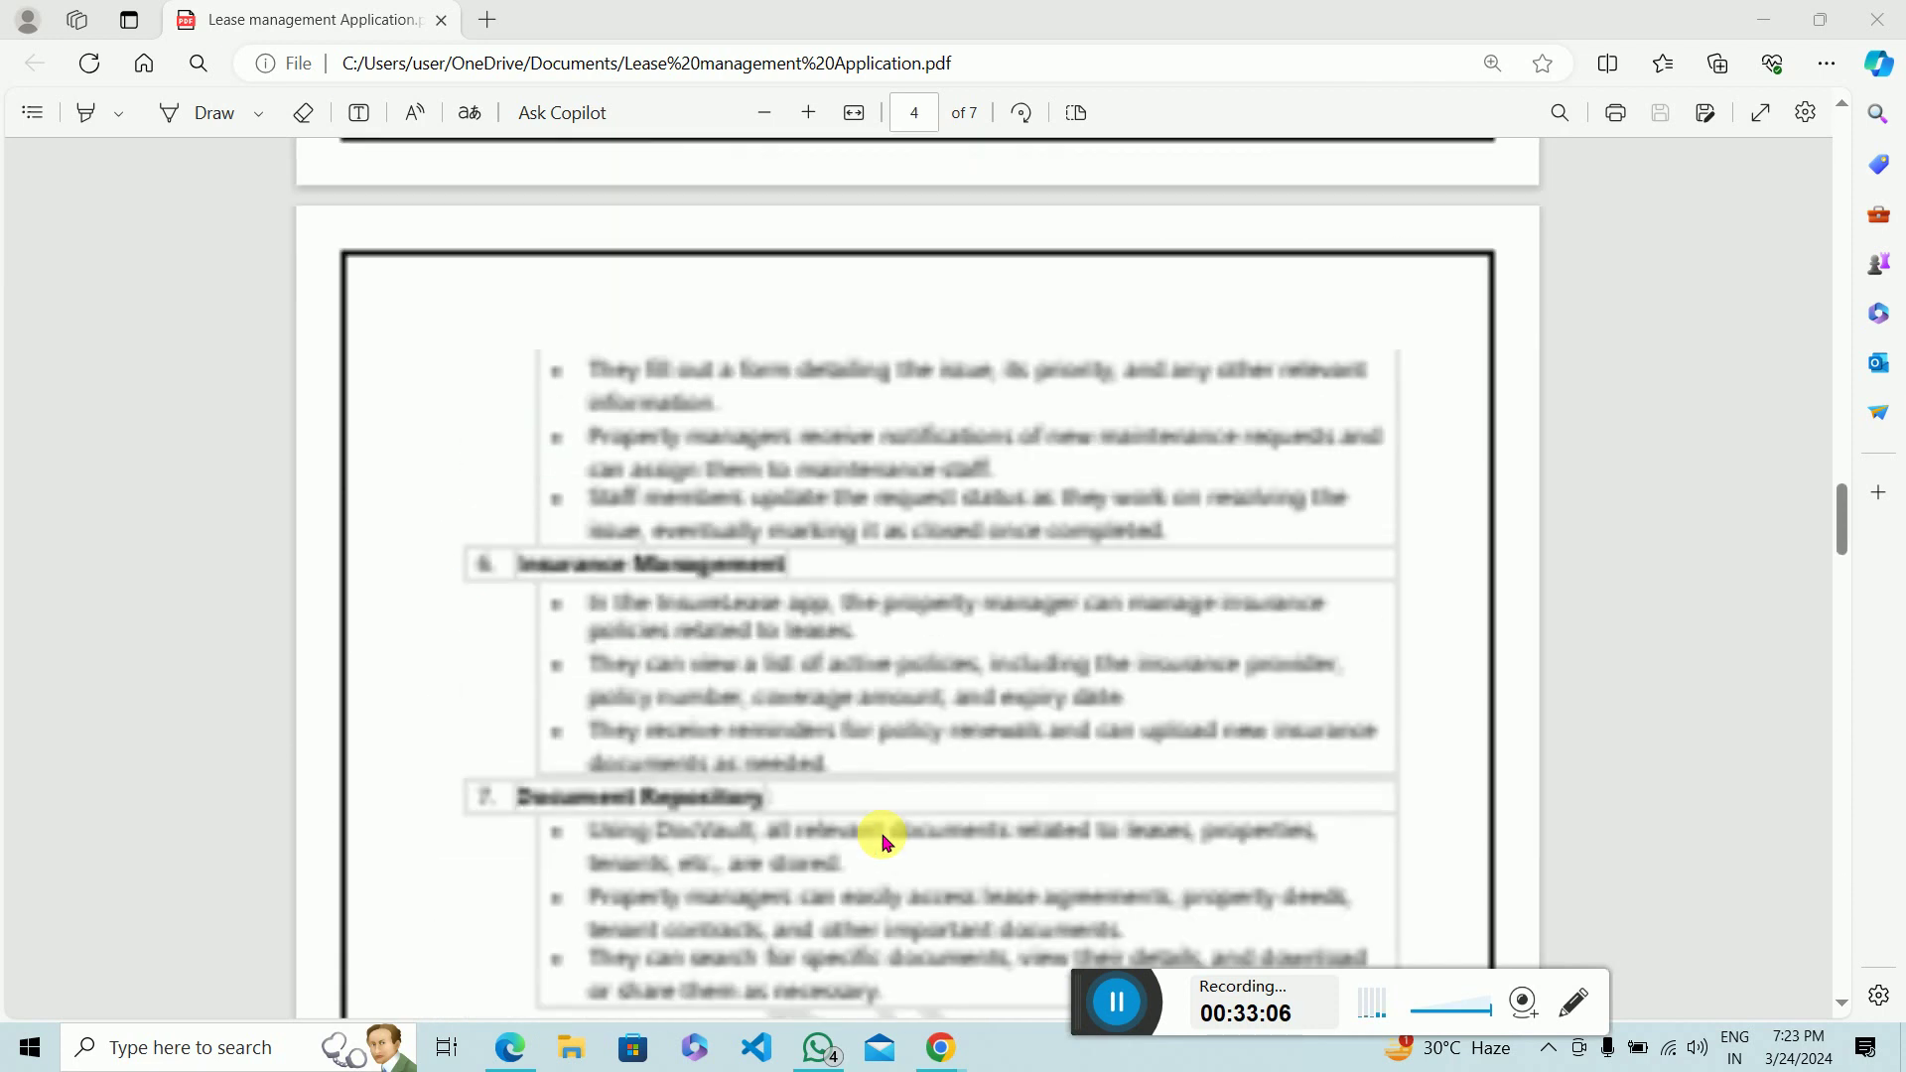
{"action": "scroll", "coordinate": [886, 842], "scroll_direction": "up", "scroll_amount": 10}
{"action": "scroll", "coordinate": [886, 841], "scroll_direction": "down", "scroll_amount": 12}
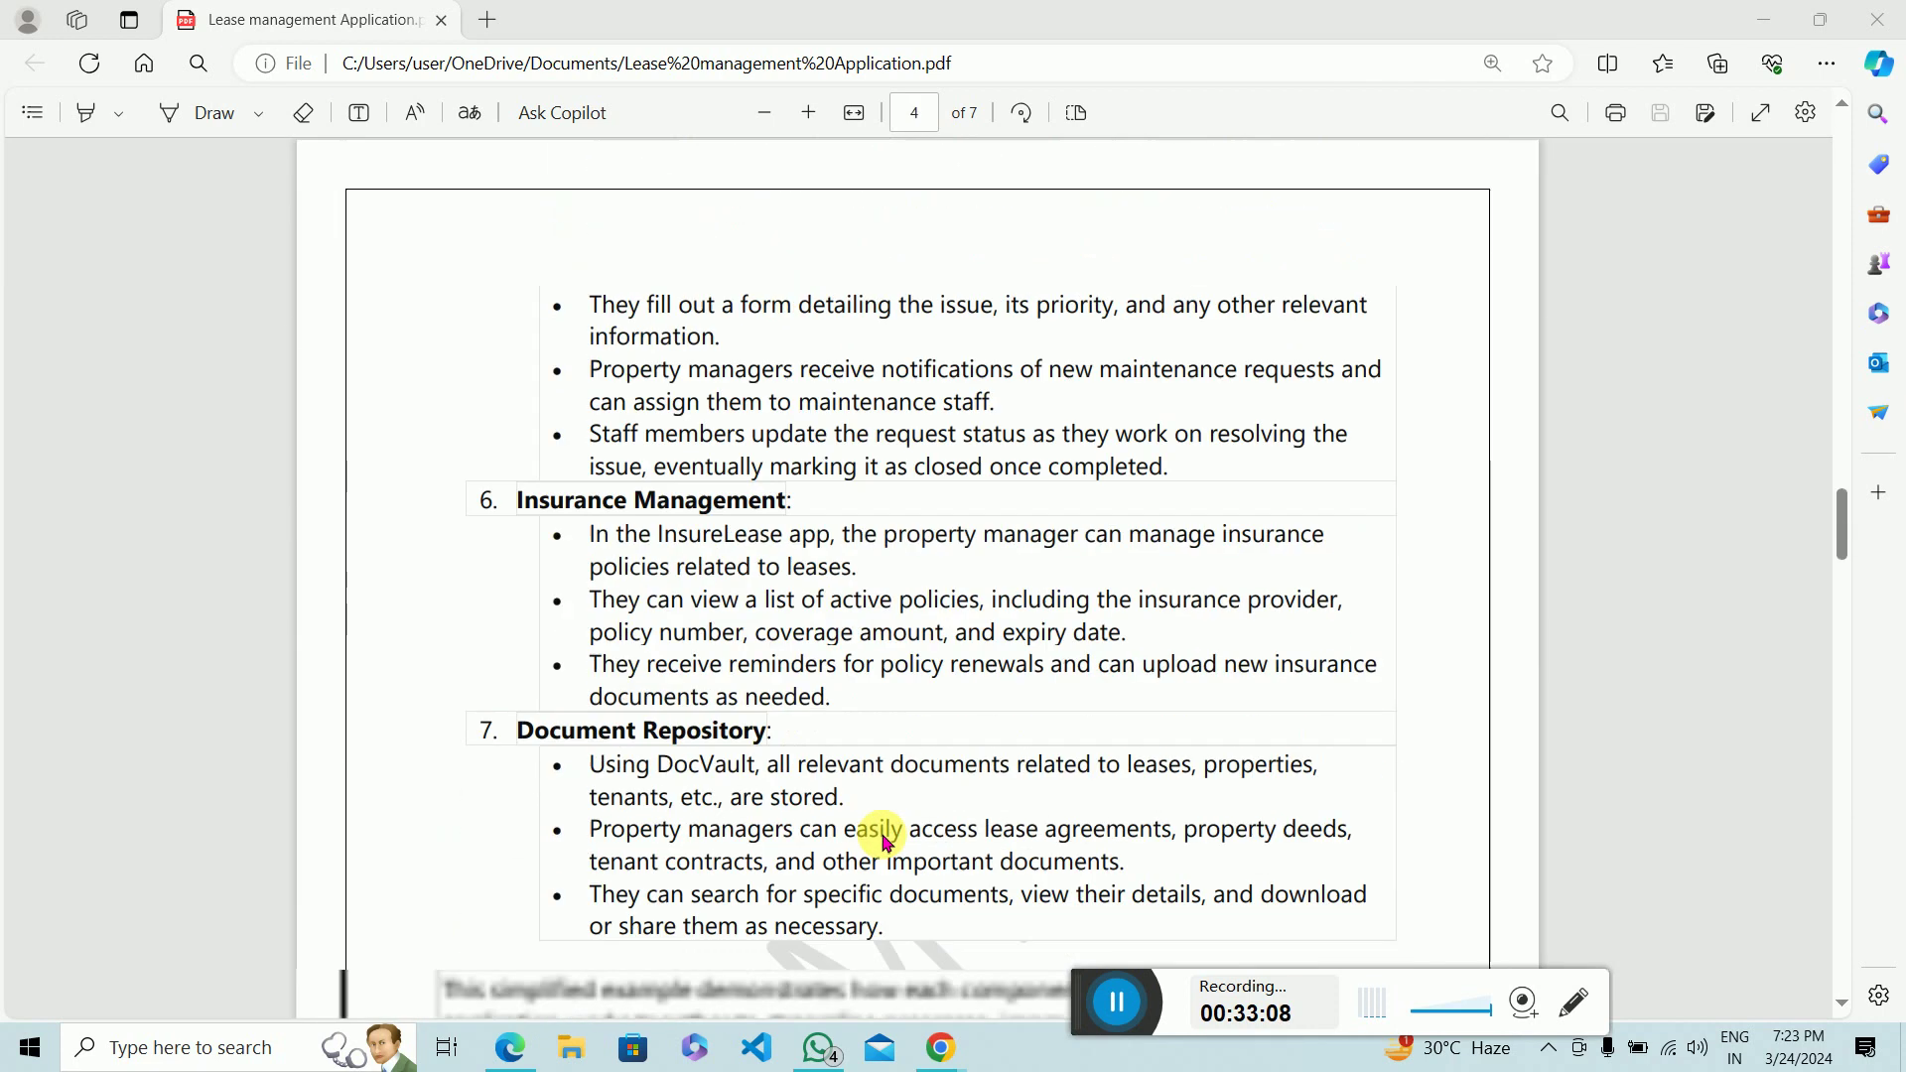
{"action": "scroll", "coordinate": [887, 841], "scroll_direction": "down", "scroll_amount": 10}
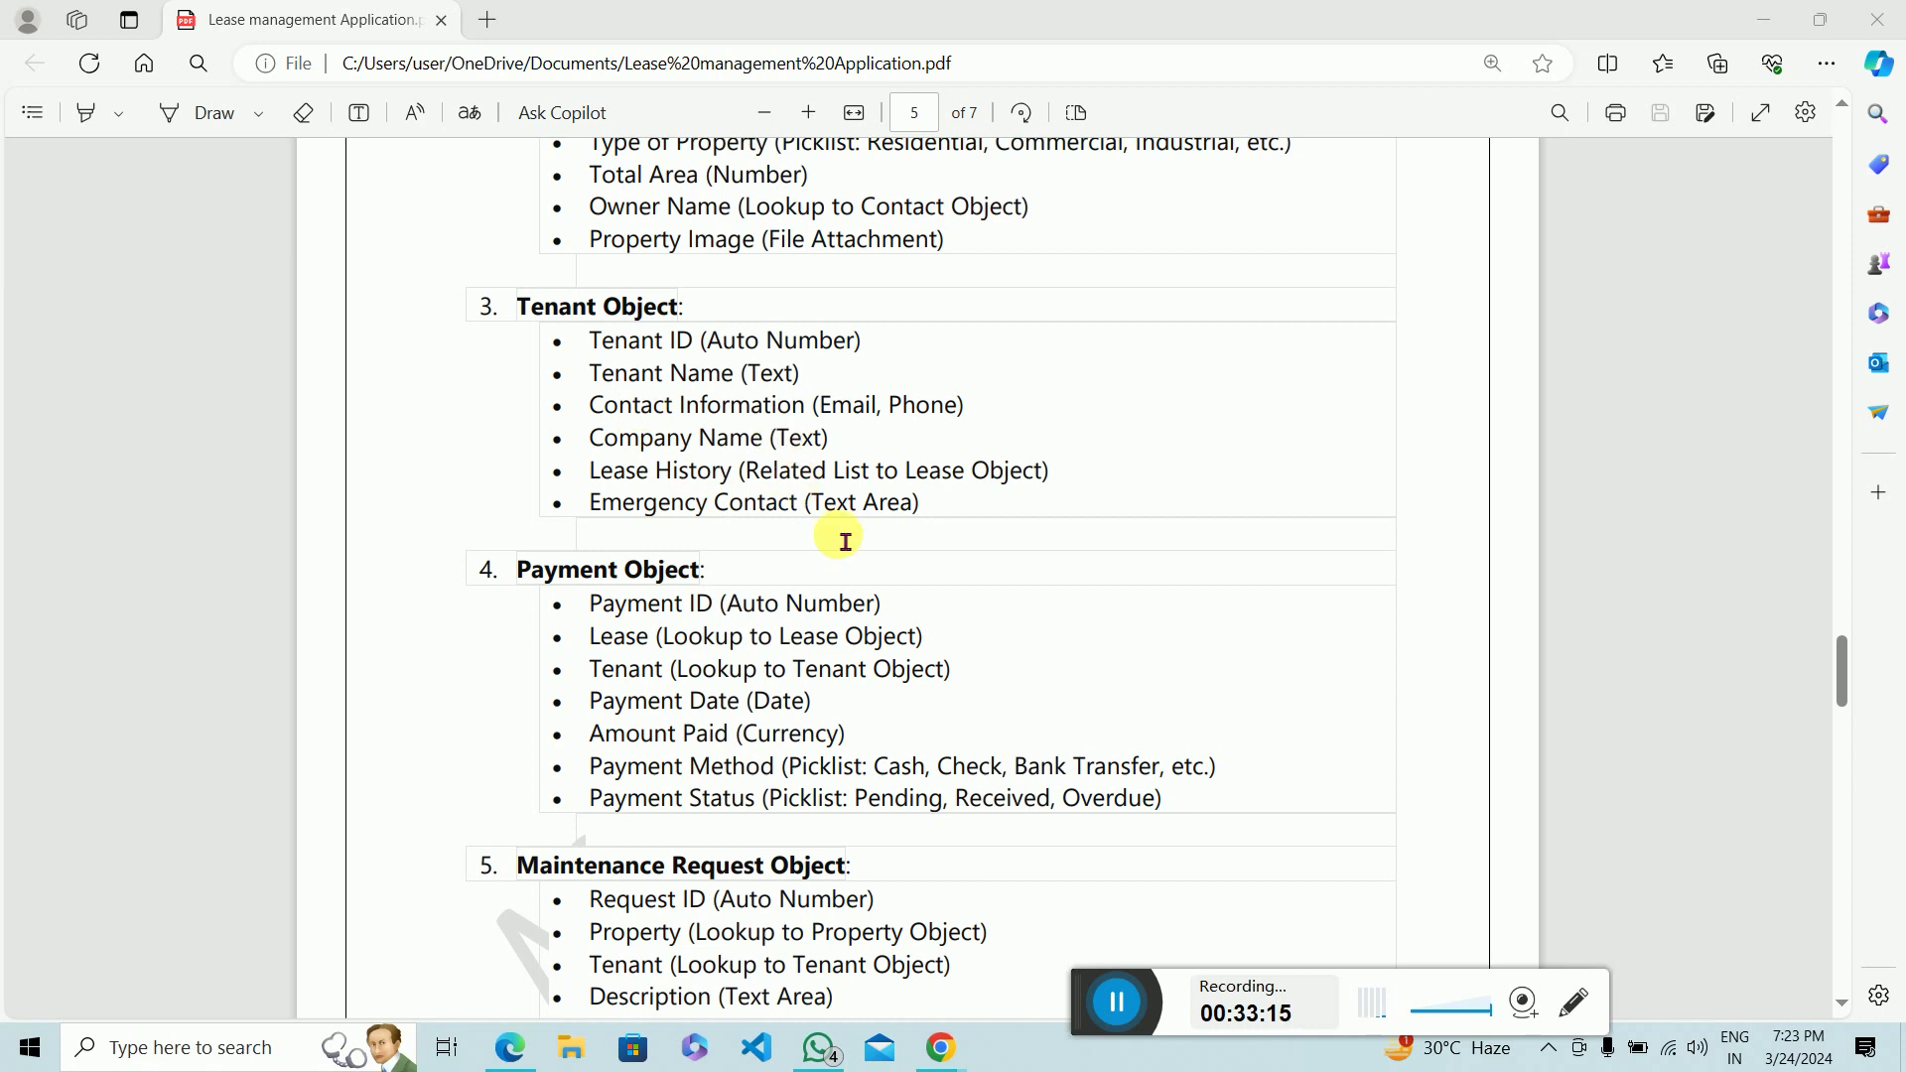
{"action": "left_click_drag", "start_coordinate": [822, 407], "coordinate": [974, 430]}
{"action": "left_click", "coordinate": [974, 430]}
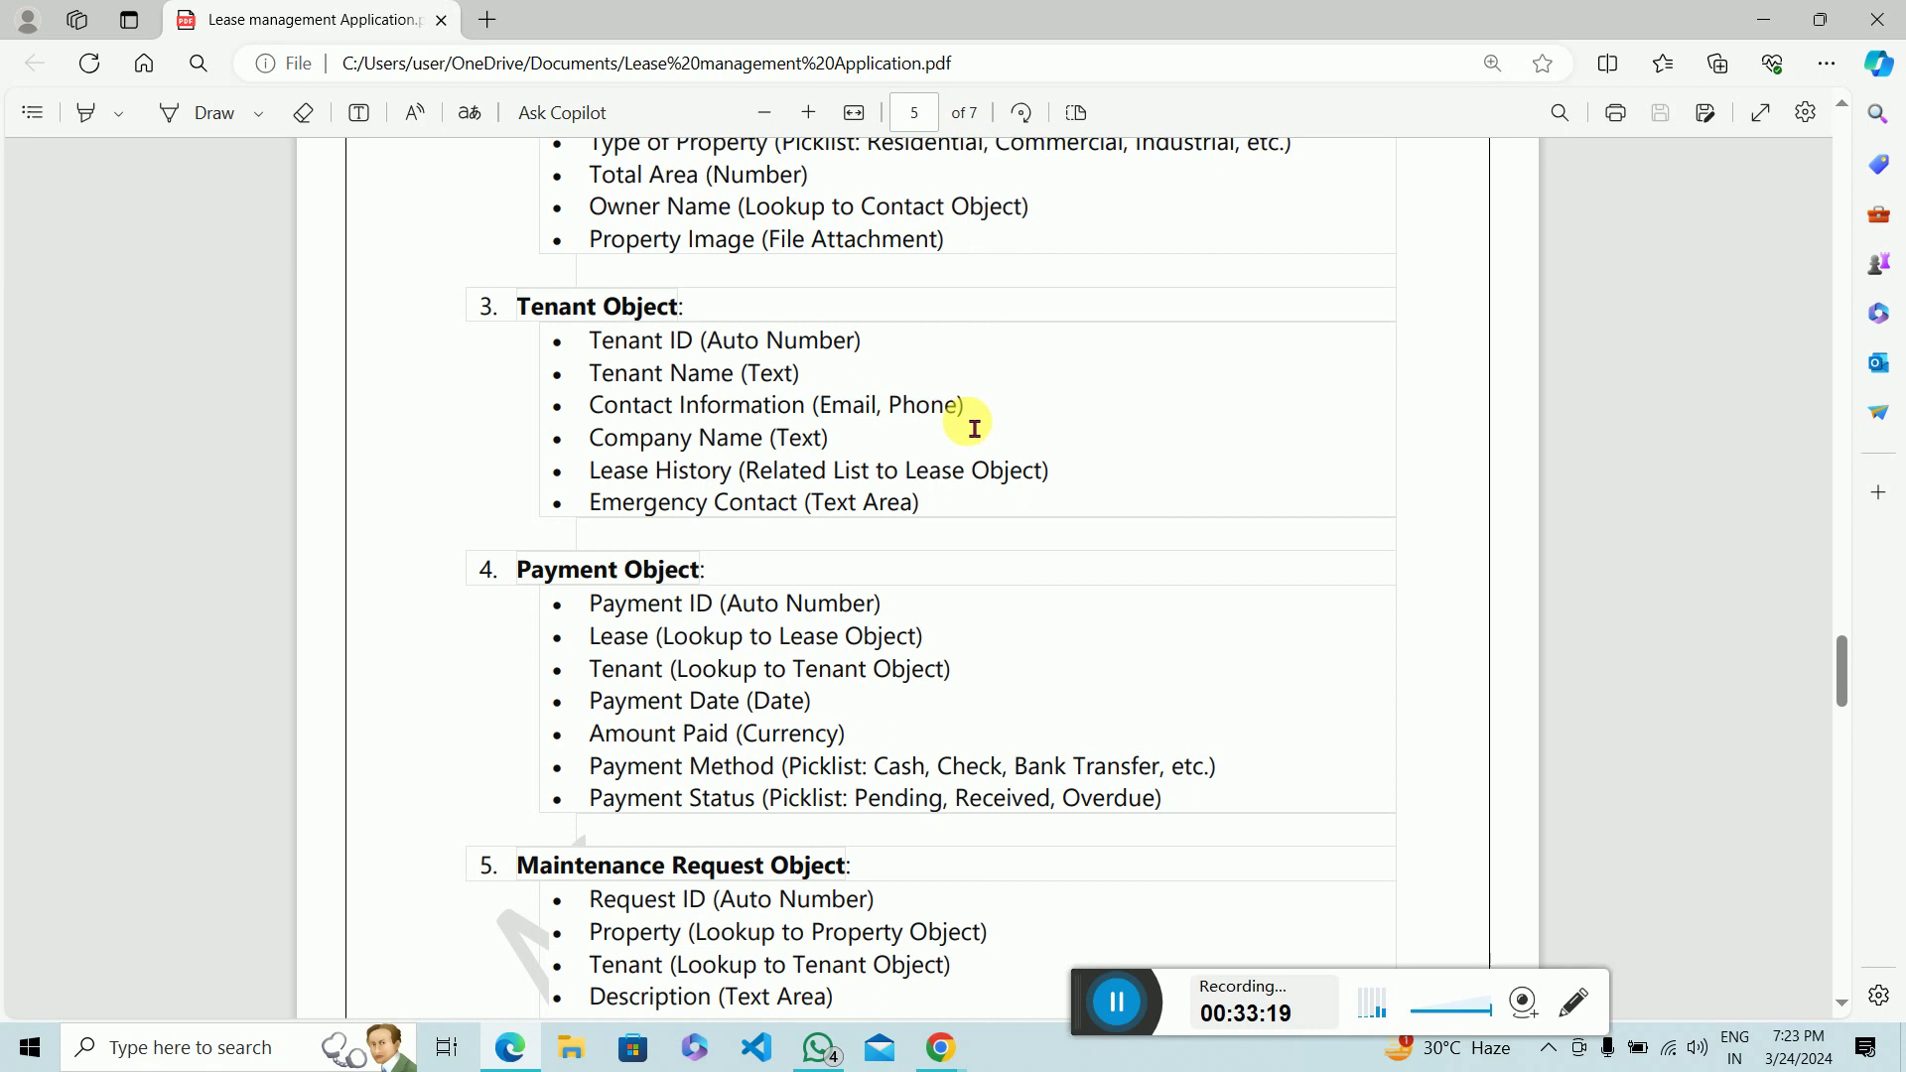
{"action": "scroll", "coordinate": [974, 429], "scroll_direction": "up", "scroll_amount": 5}
{"action": "scroll", "coordinate": [974, 428], "scroll_direction": "down", "scroll_amount": 2}
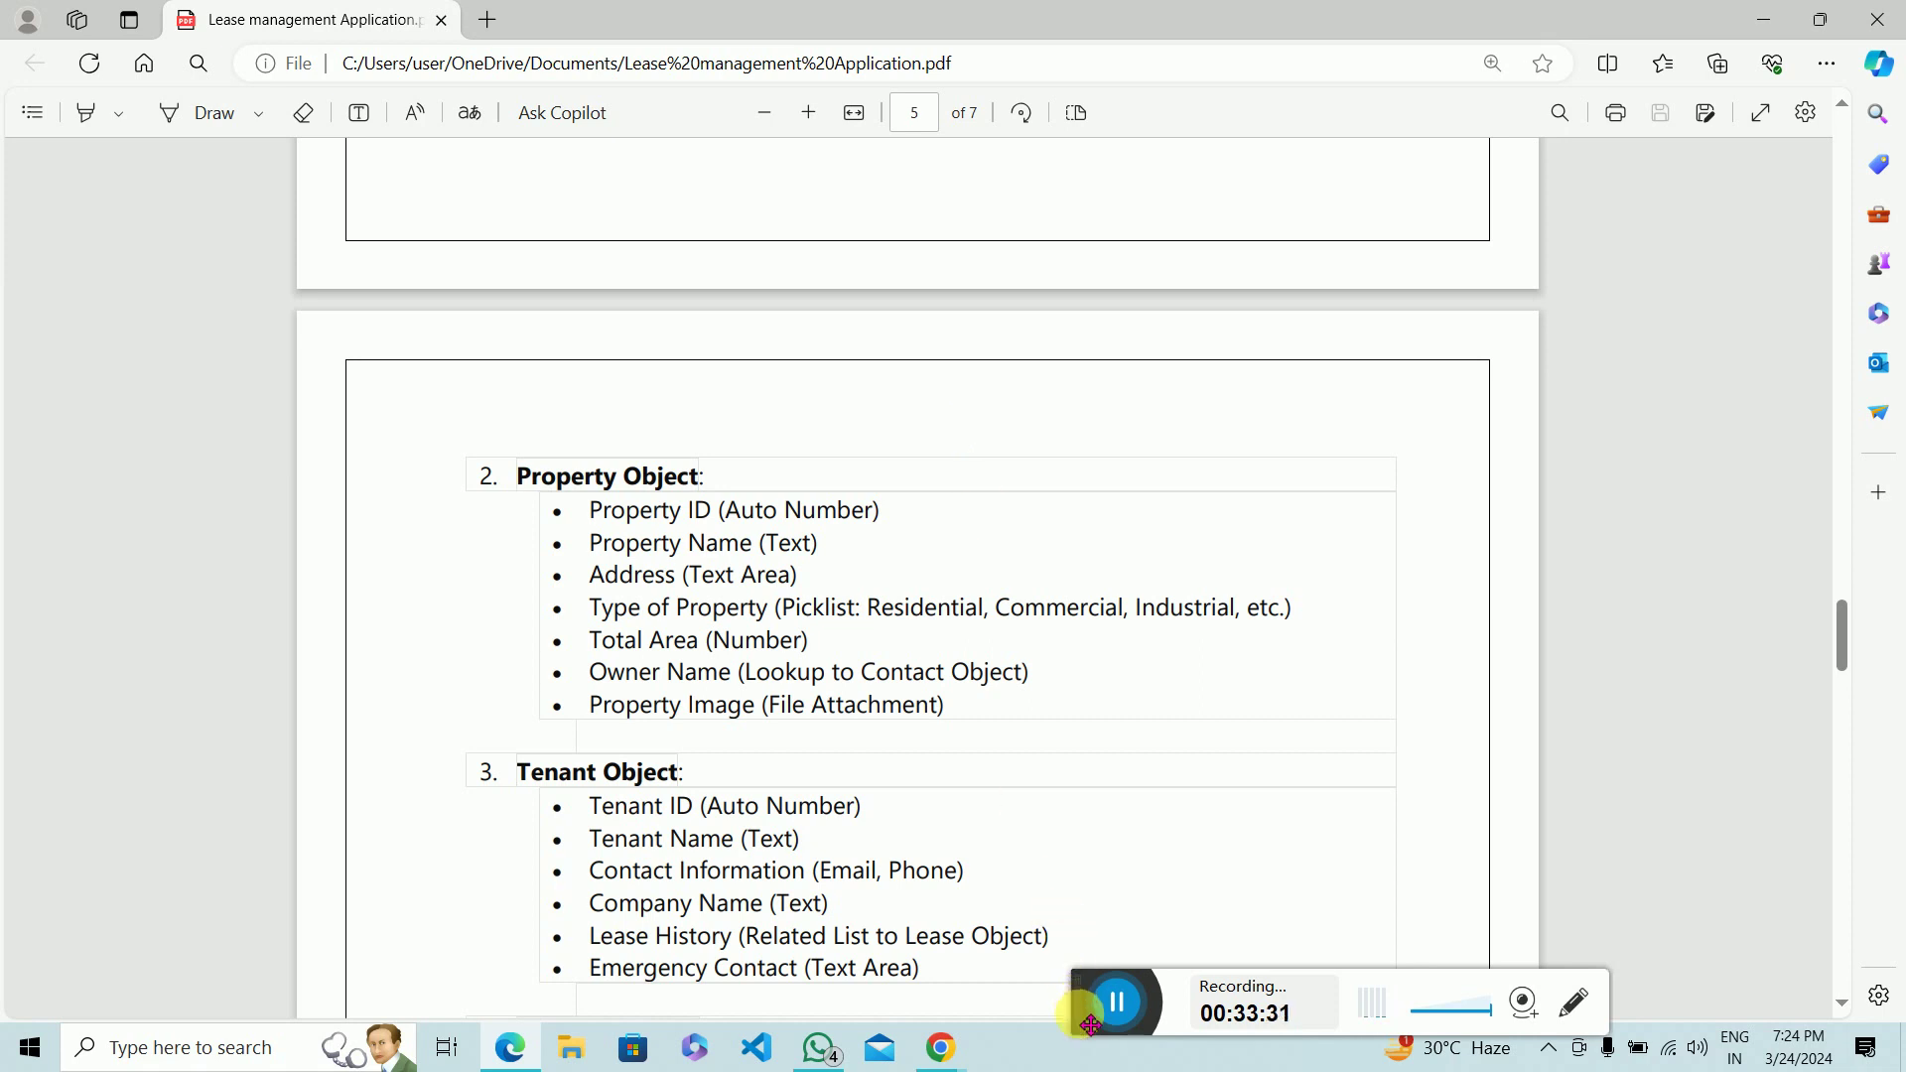
Step: Look over the suggested fields from Maintenance Request back to the Lease Object and the page 4 Document Repository description
{"action": "left_click_drag", "start_coordinate": [1085, 1015], "coordinate": [1194, 1047]}
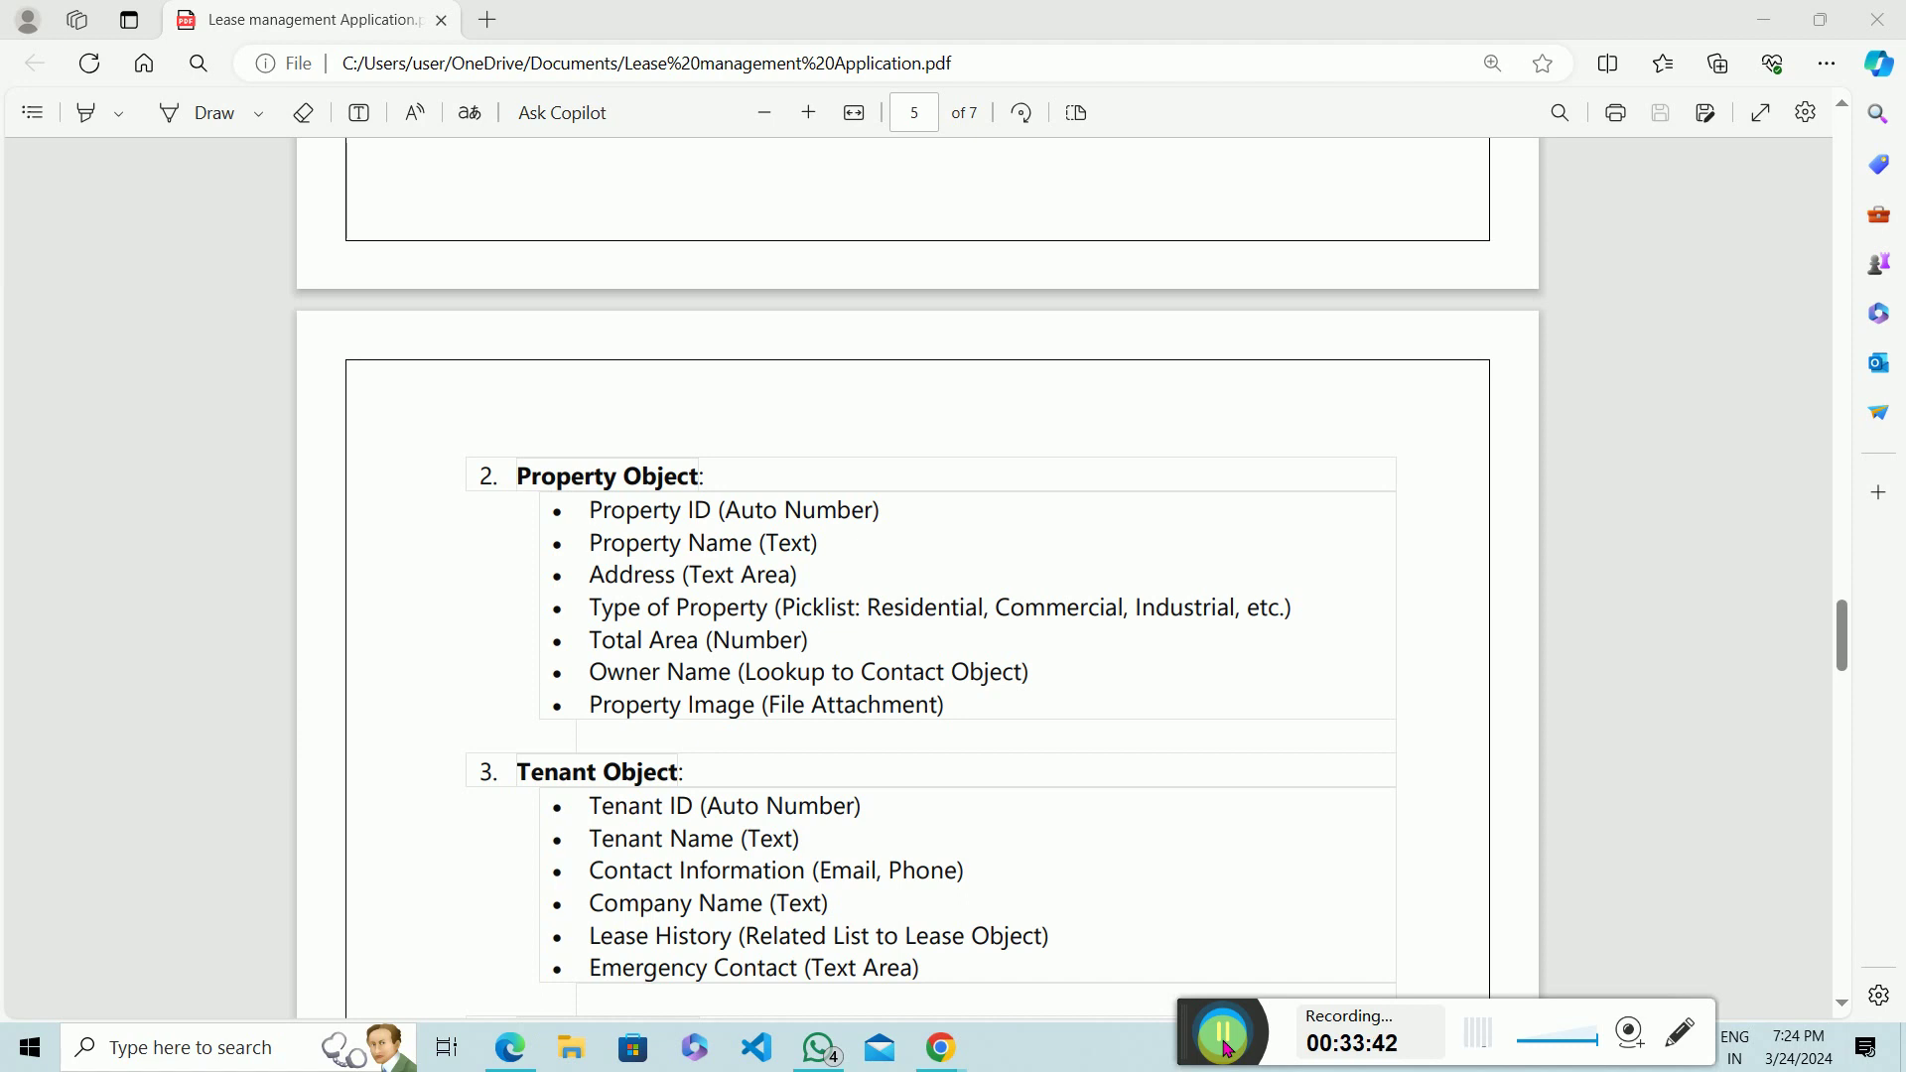
{"action": "scroll", "coordinate": [983, 855], "scroll_direction": "down", "scroll_amount": 10}
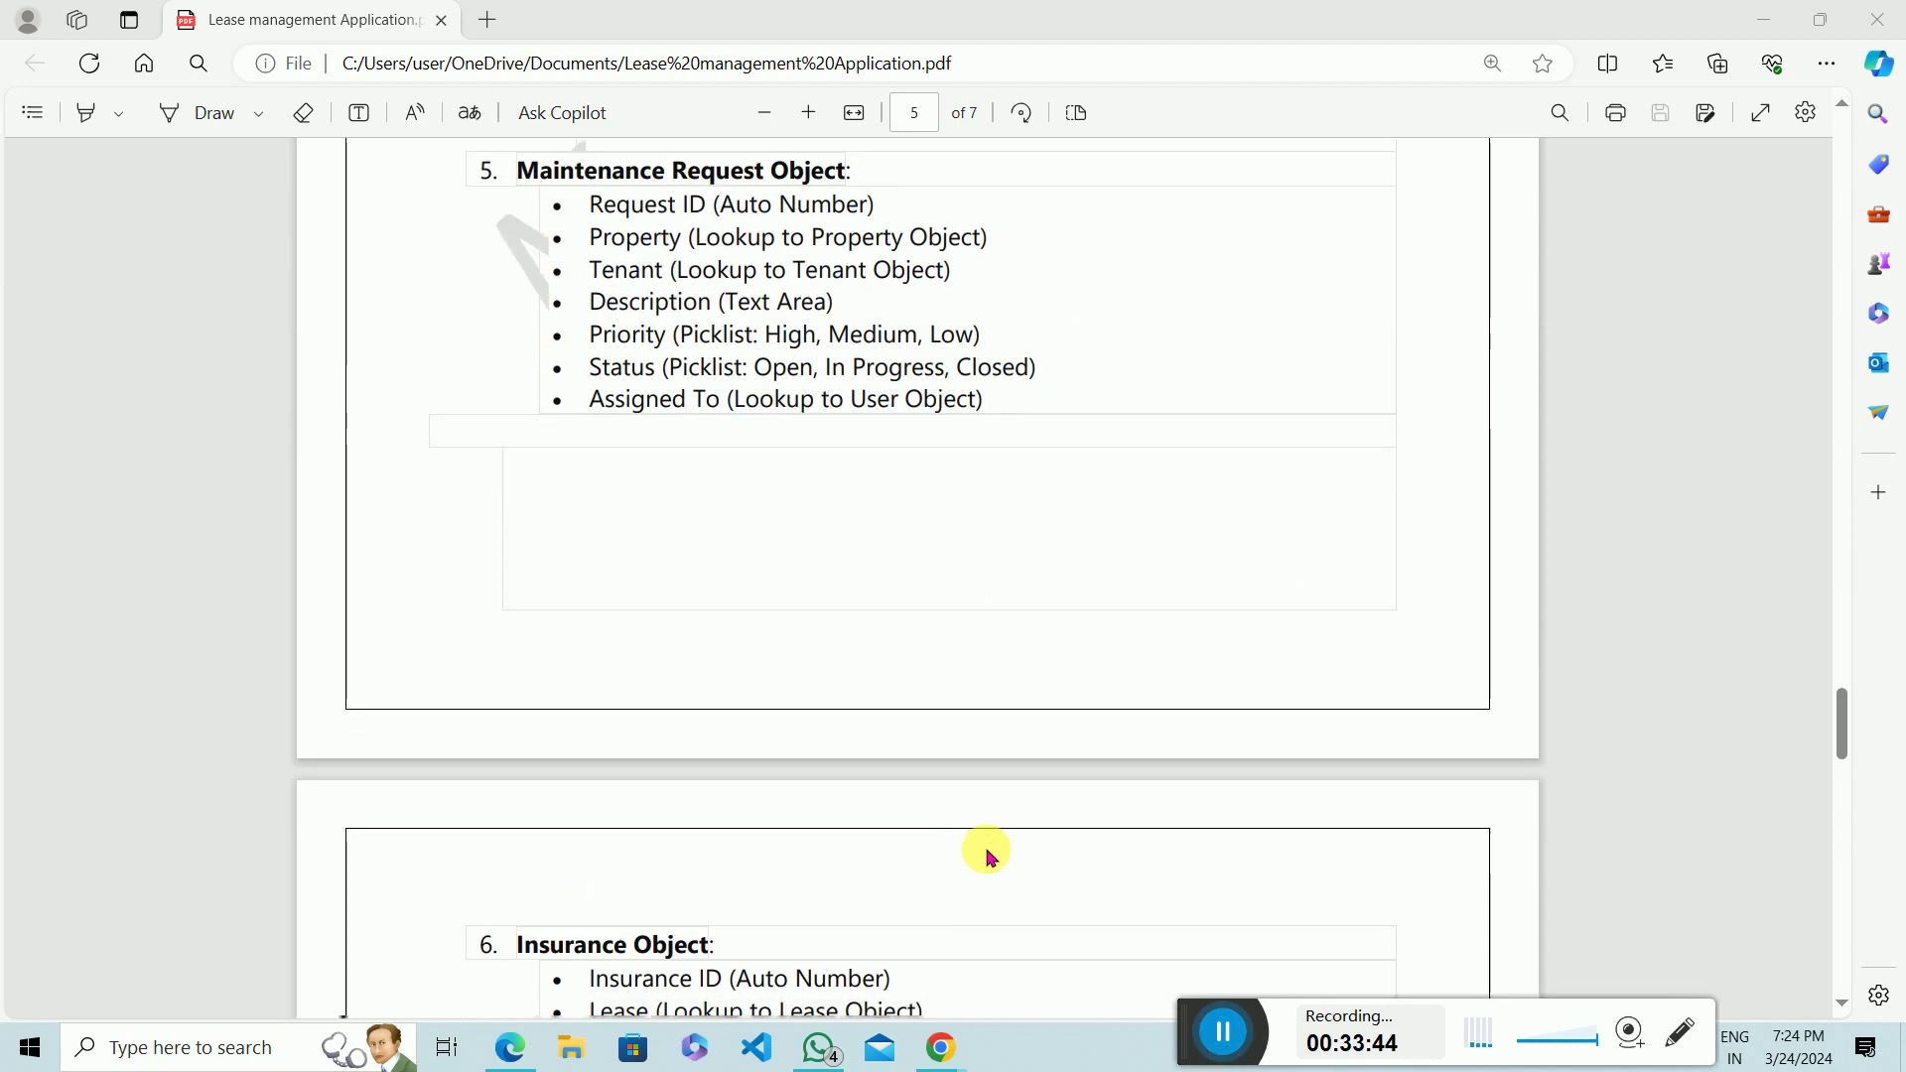
{"action": "scroll", "coordinate": [985, 855], "scroll_direction": "up", "scroll_amount": 6}
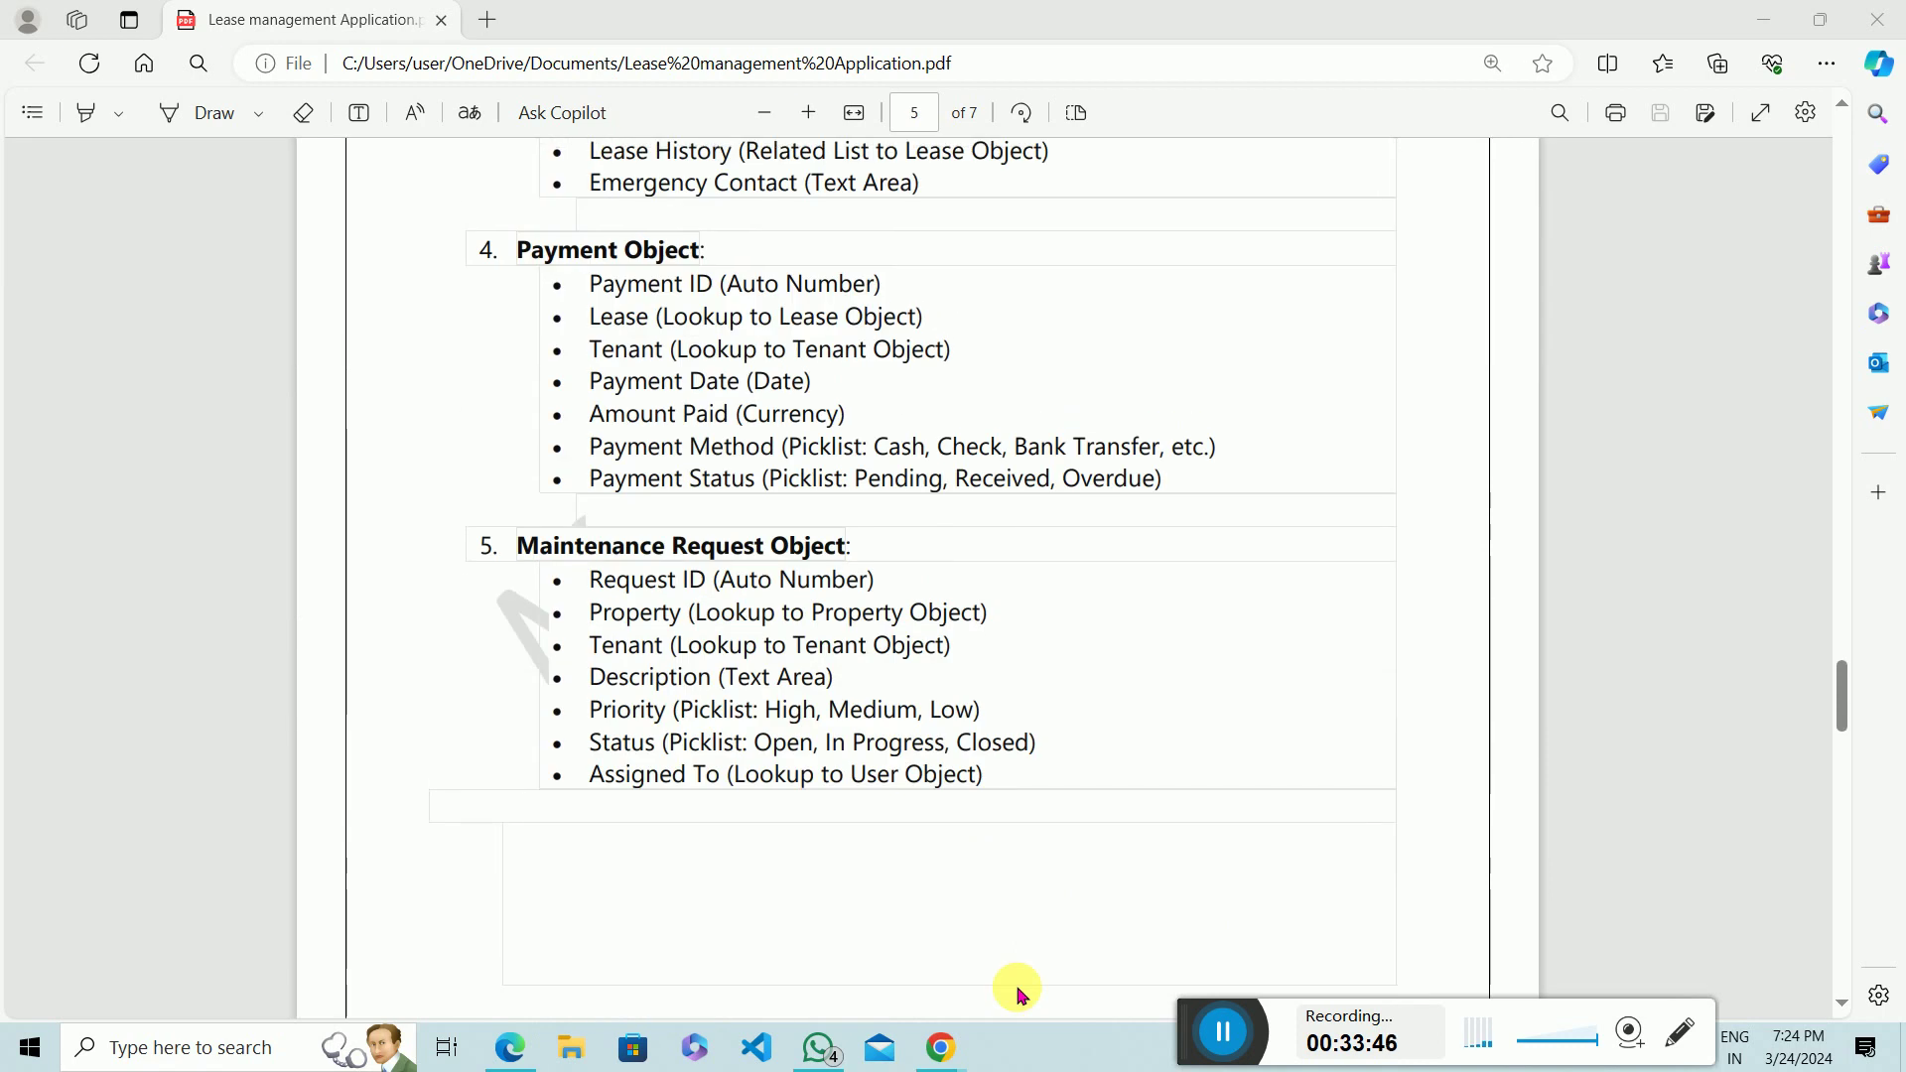
{"action": "scroll", "coordinate": [1017, 993], "scroll_direction": "up", "scroll_amount": 8}
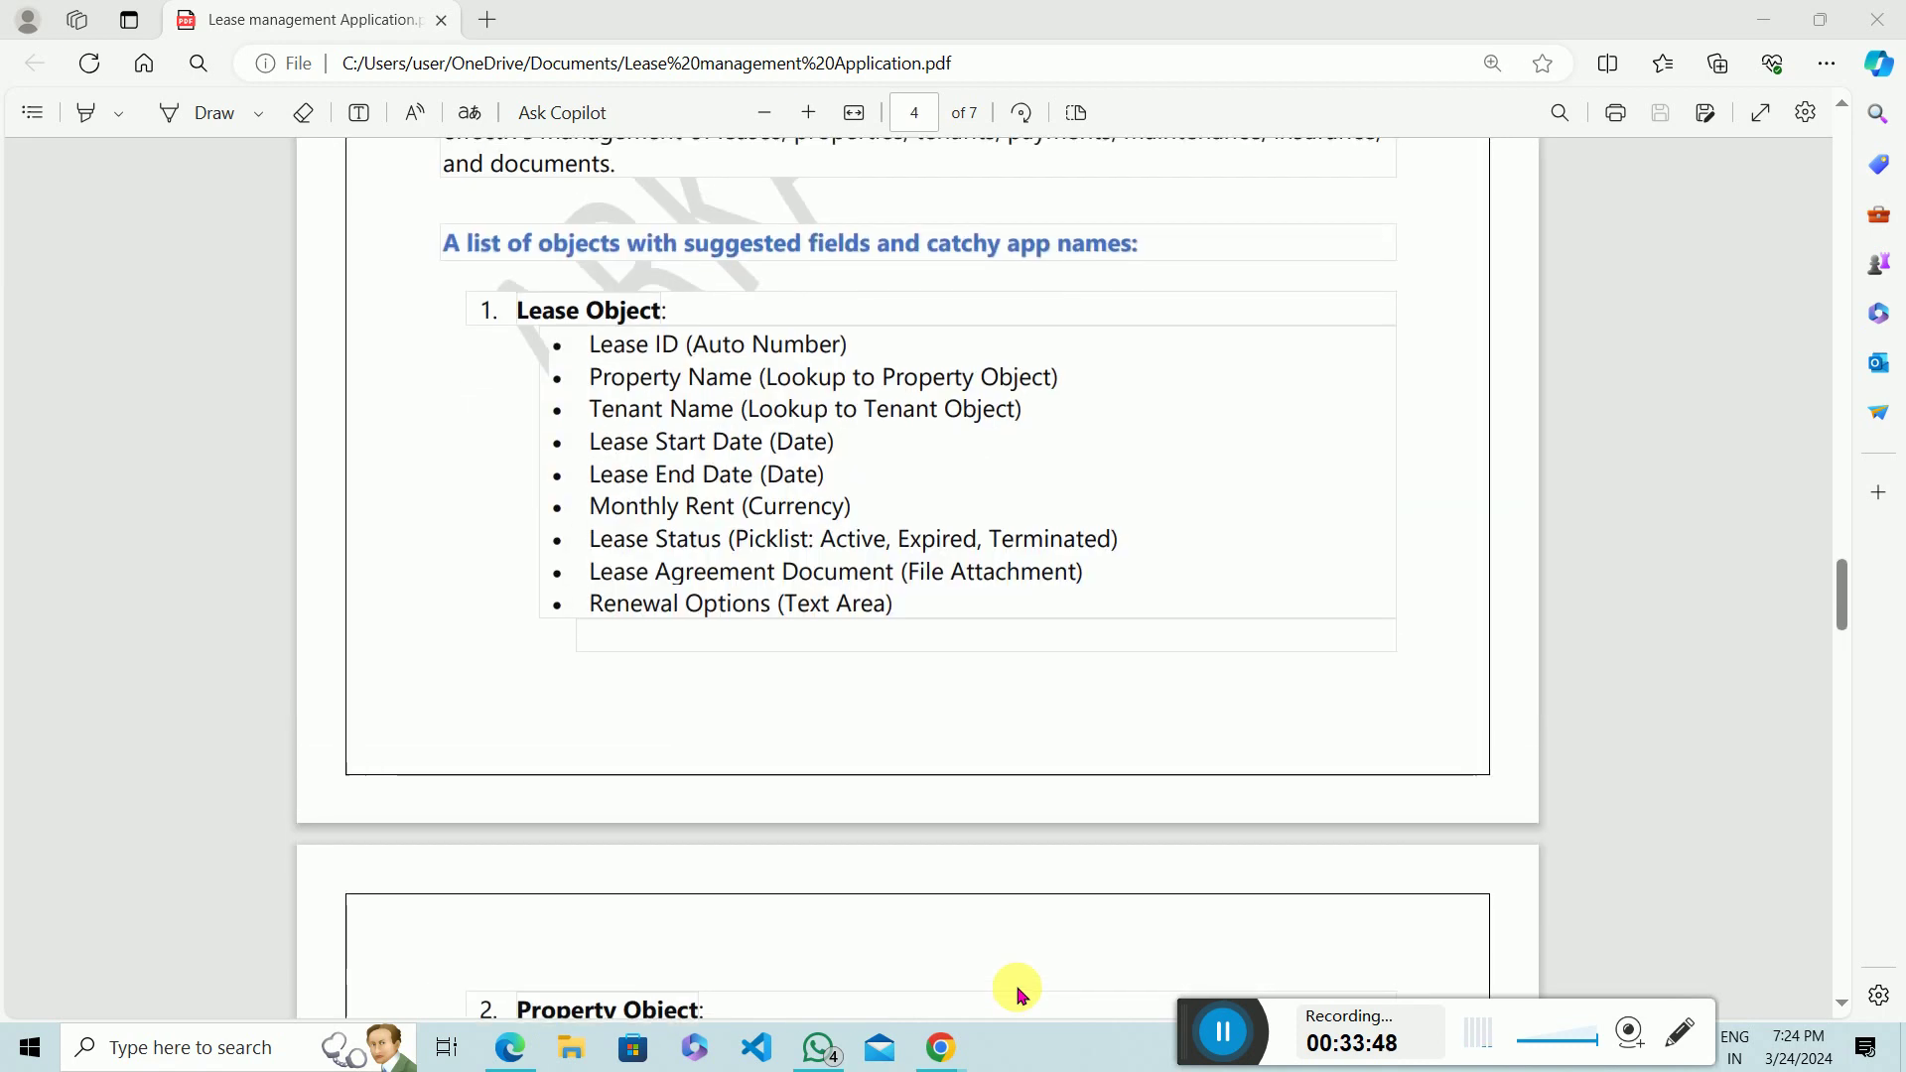
{"action": "scroll", "coordinate": [1017, 993], "scroll_direction": "up", "scroll_amount": 3}
{"action": "scroll", "coordinate": [1017, 992], "scroll_direction": "down", "scroll_amount": 2}
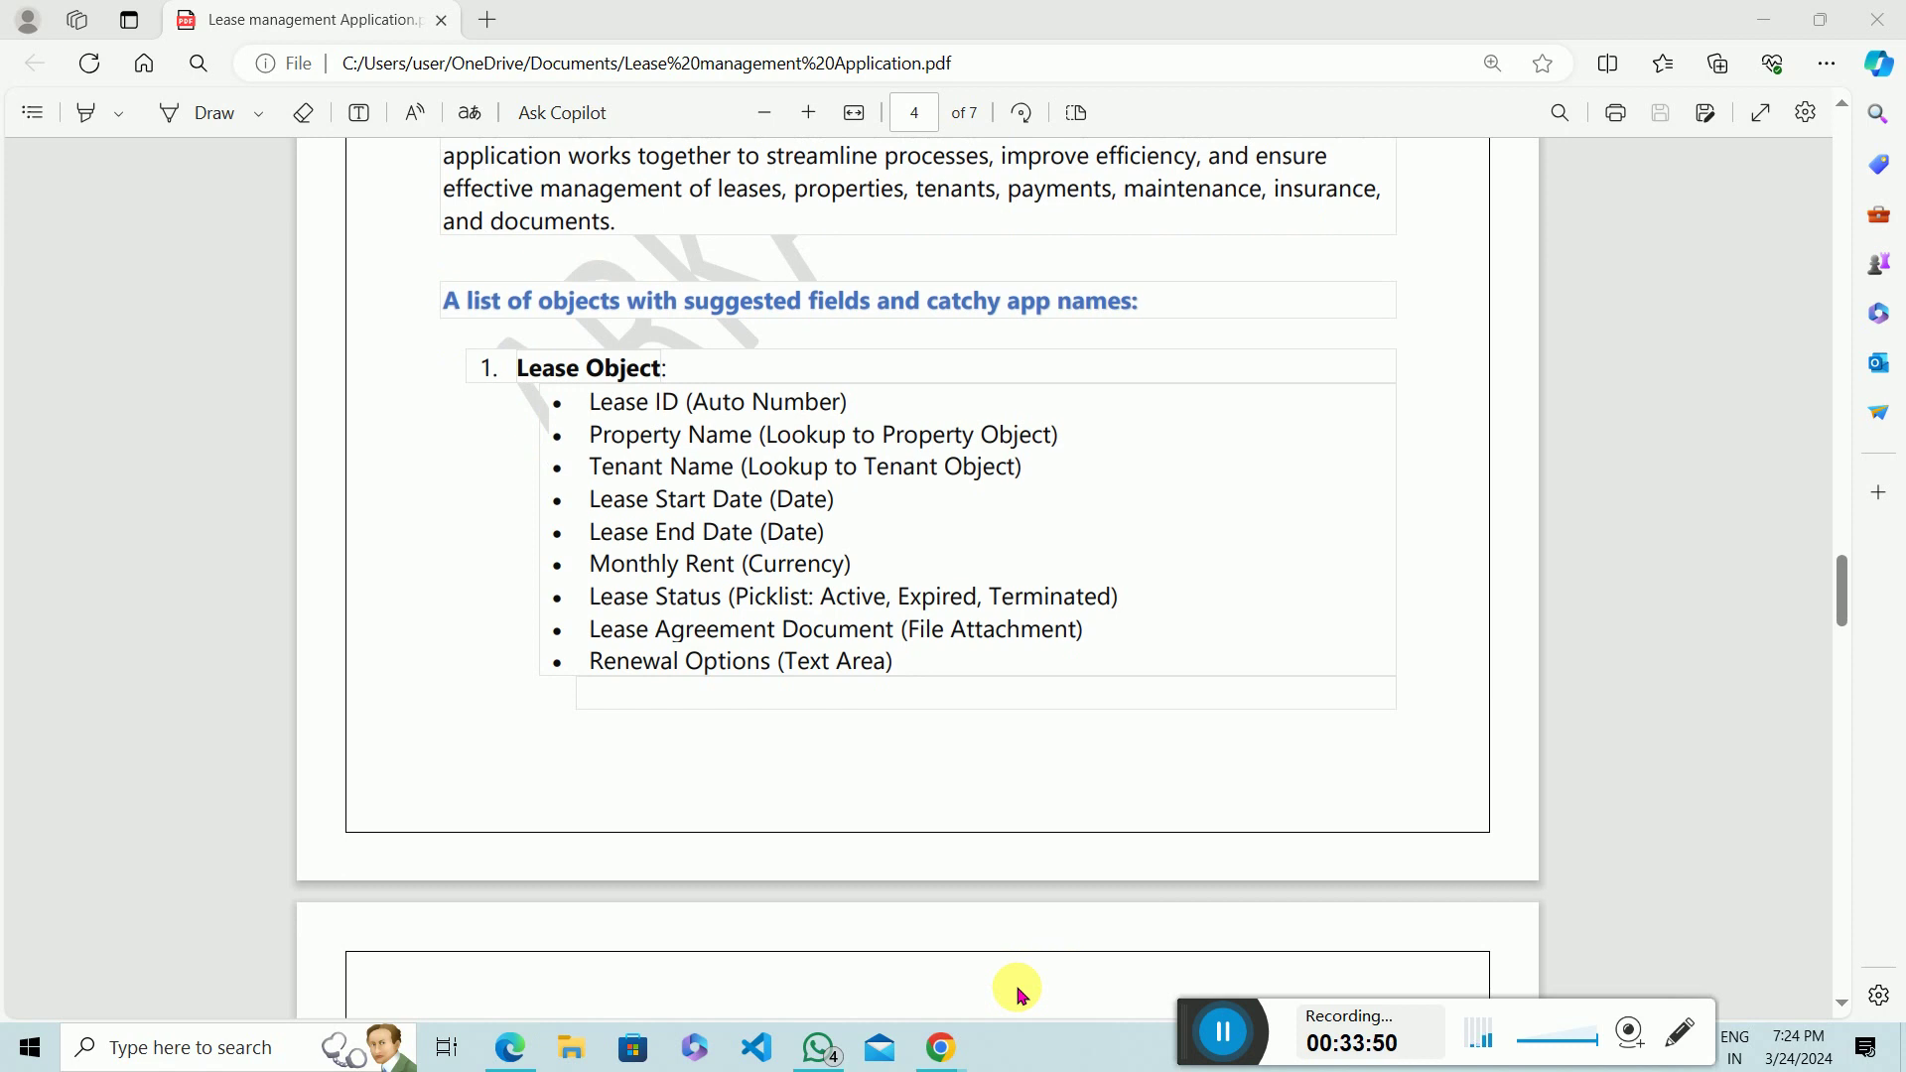
{"action": "scroll", "coordinate": [1018, 993], "scroll_direction": "up", "scroll_amount": 7}
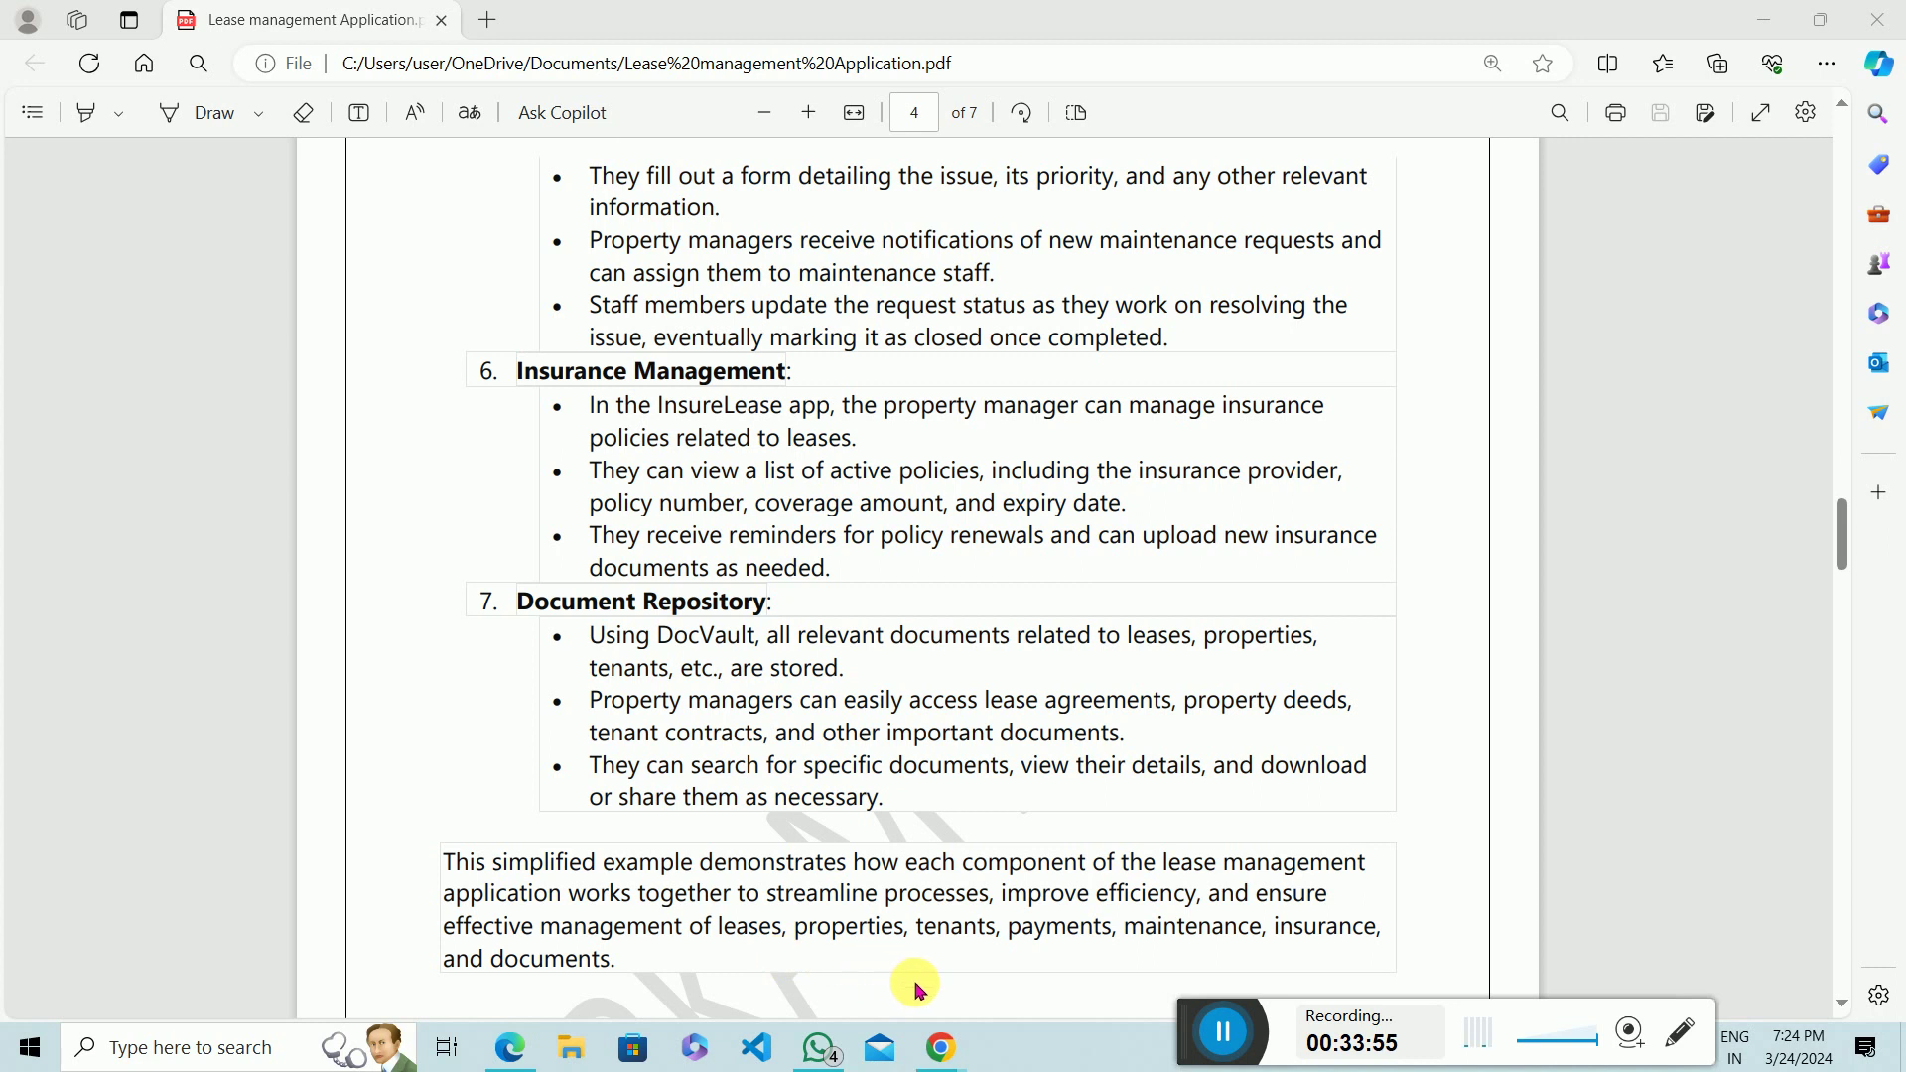
{"action": "left_click", "coordinate": [1229, 1038]}
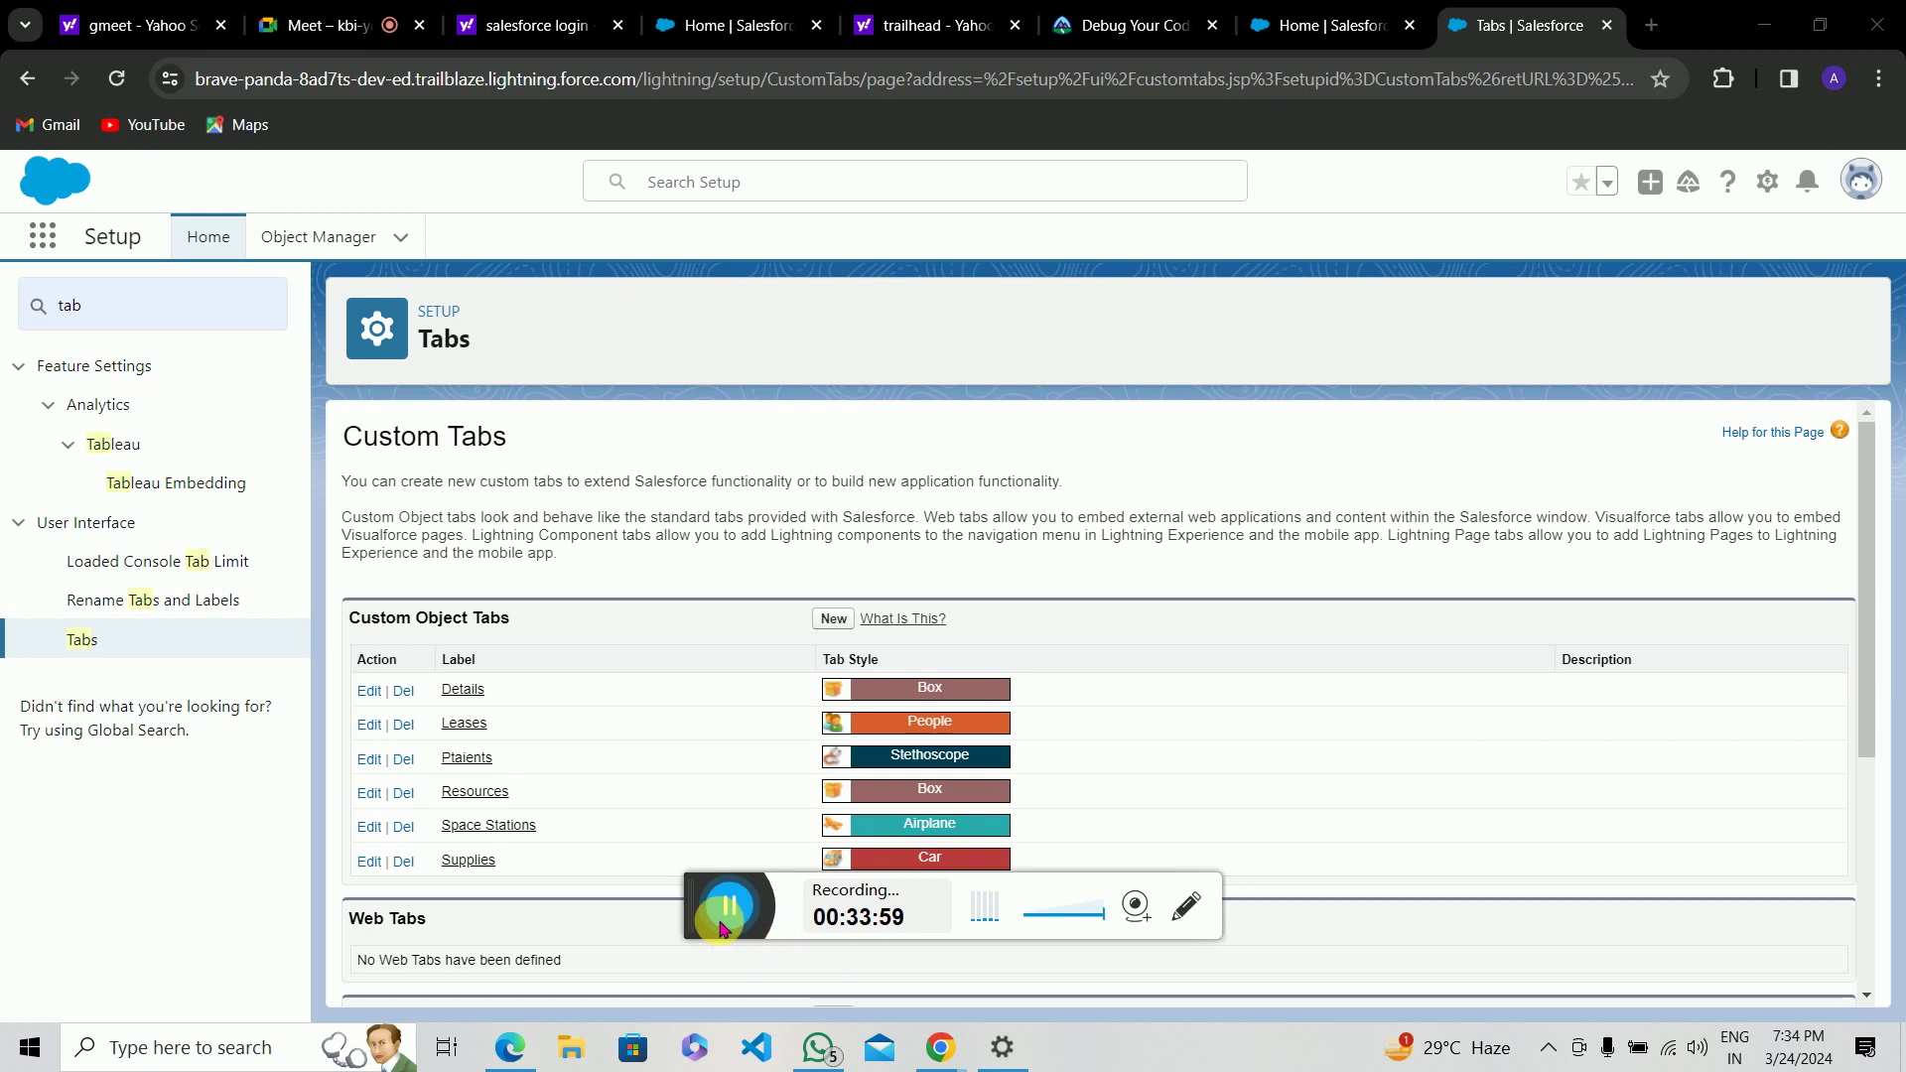
{"action": "left_click_drag", "start_coordinate": [700, 918], "coordinate": [1325, 1033]}
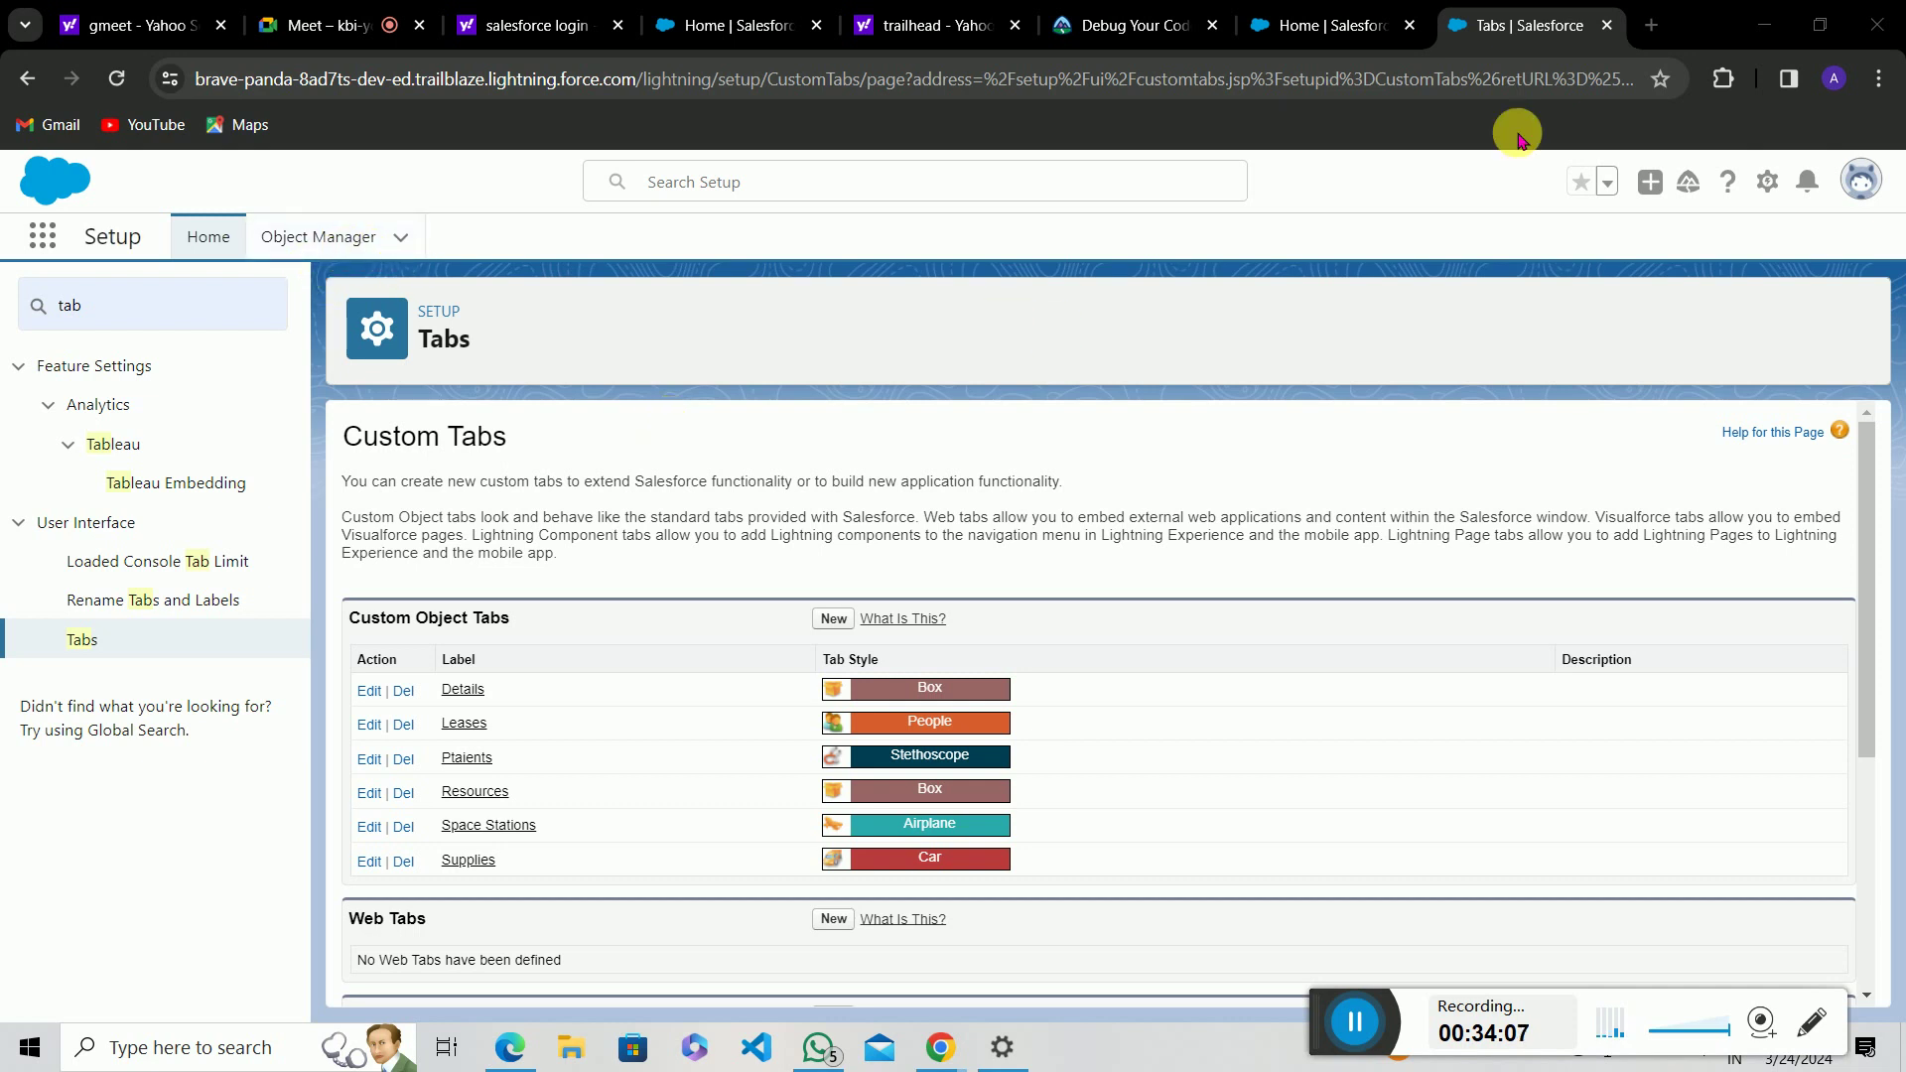
{"action": "left_click", "coordinate": [1327, 17]}
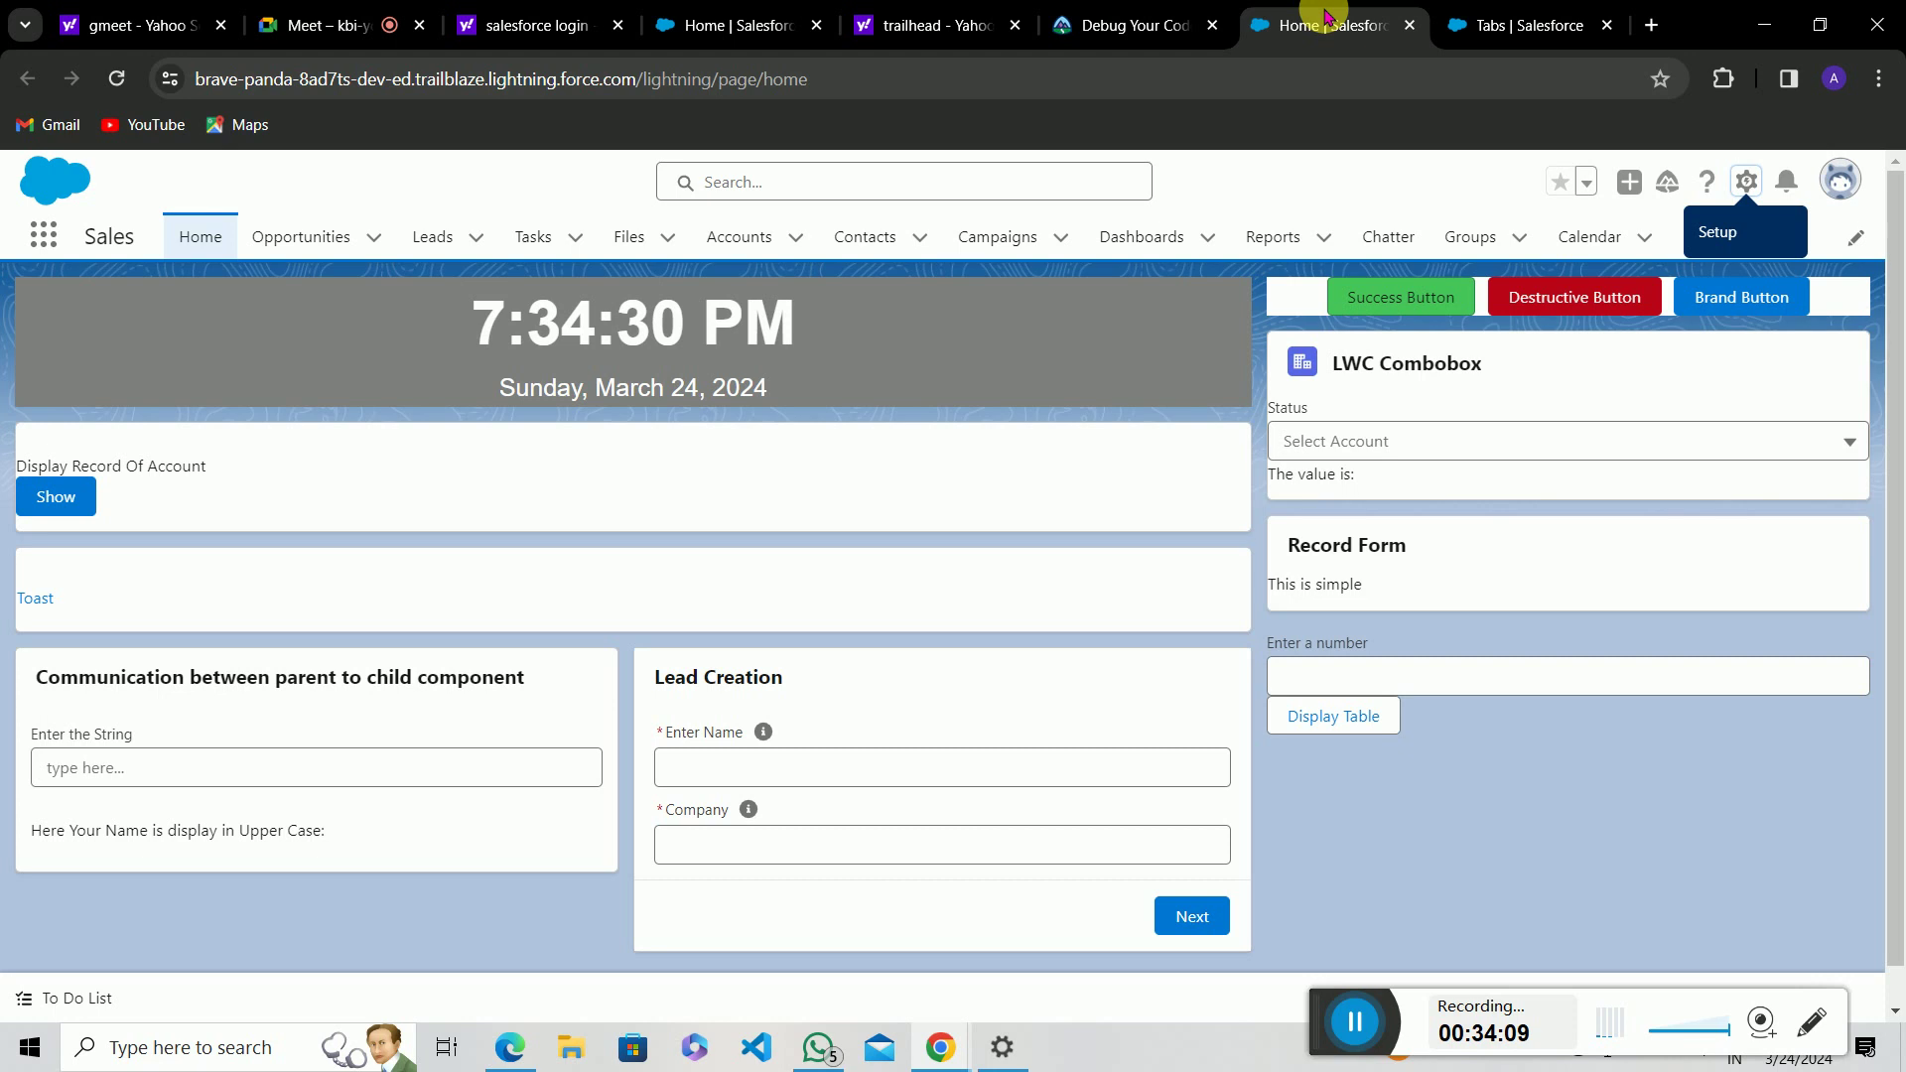
{"action": "left_click", "coordinate": [1497, 27]}
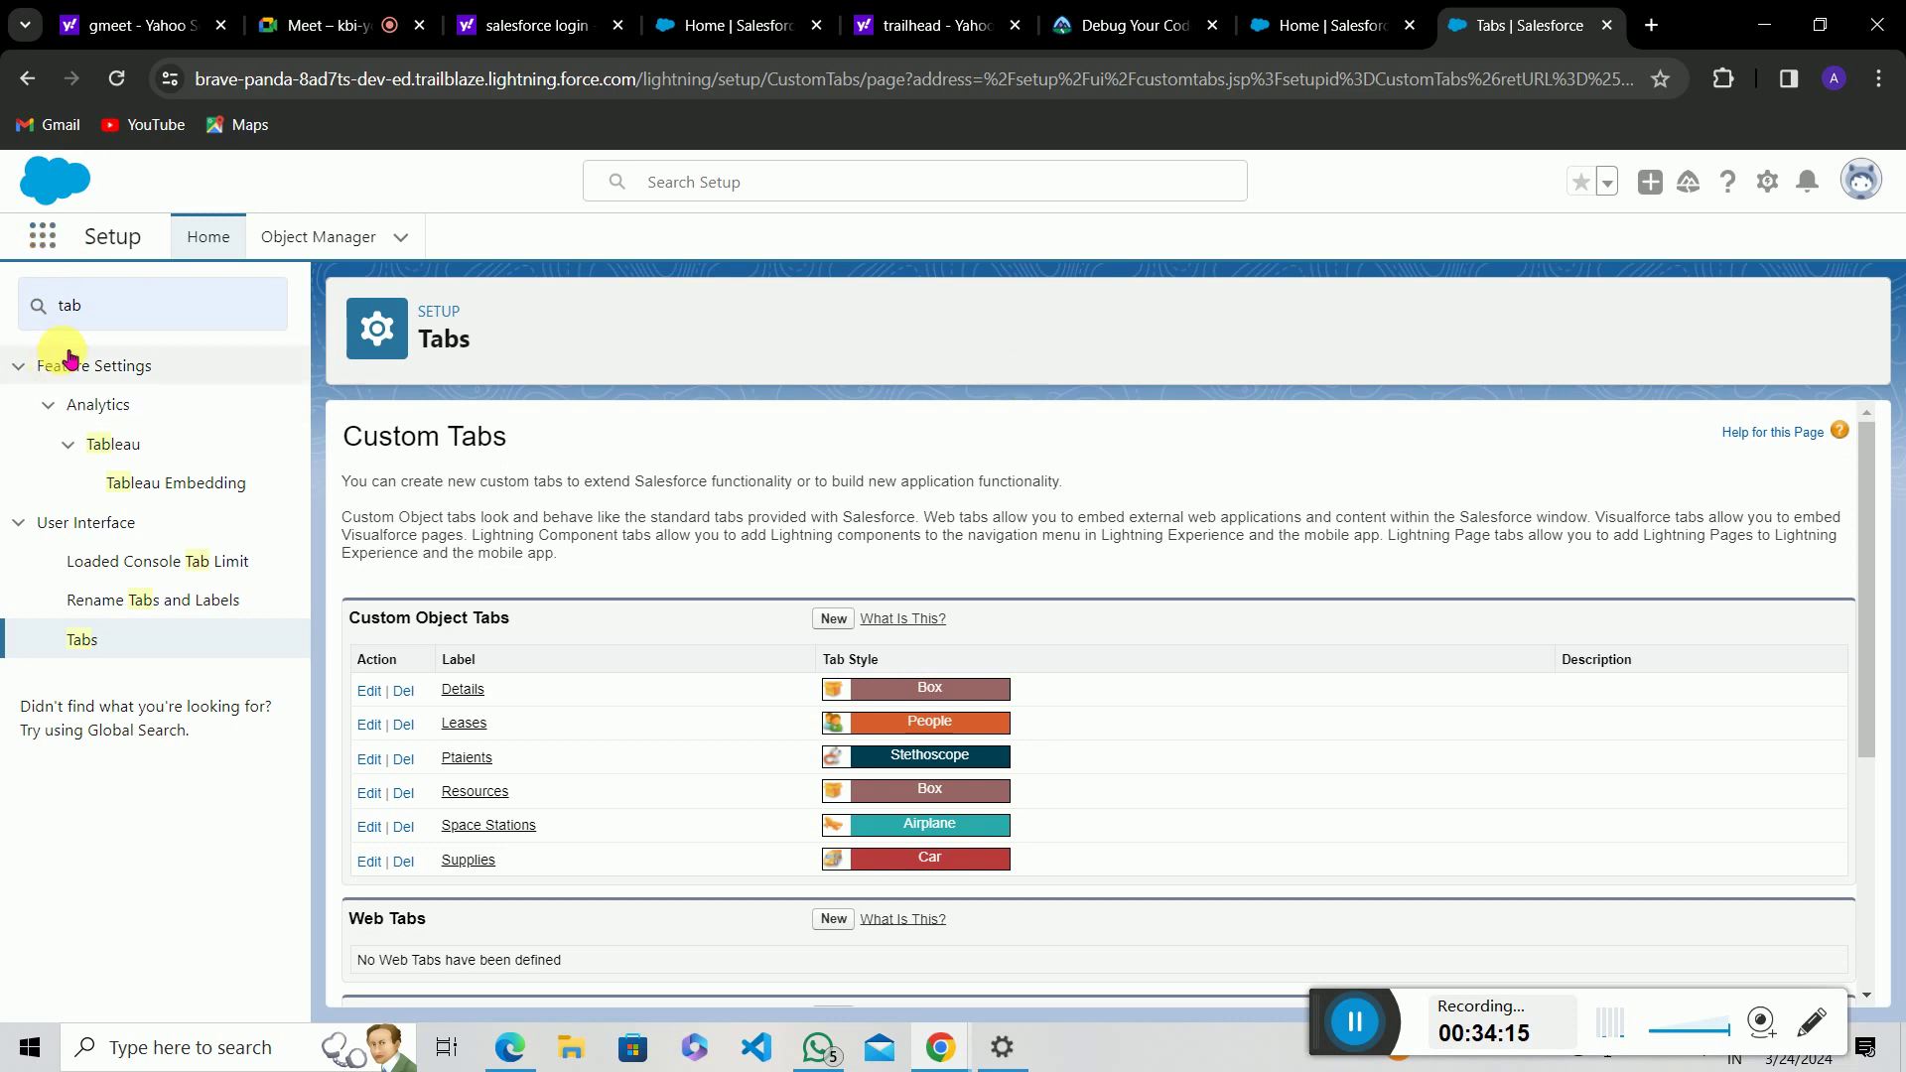
Step: Replace the Salesforce Setup quick search with "app mana" and open App Manager
{"action": "left_click", "coordinate": [169, 318]}
{"action": "key", "text": "BackSpace"}
{"action": "key", "text": "BackSpace"}
{"action": "key", "text": "BackSpace"}
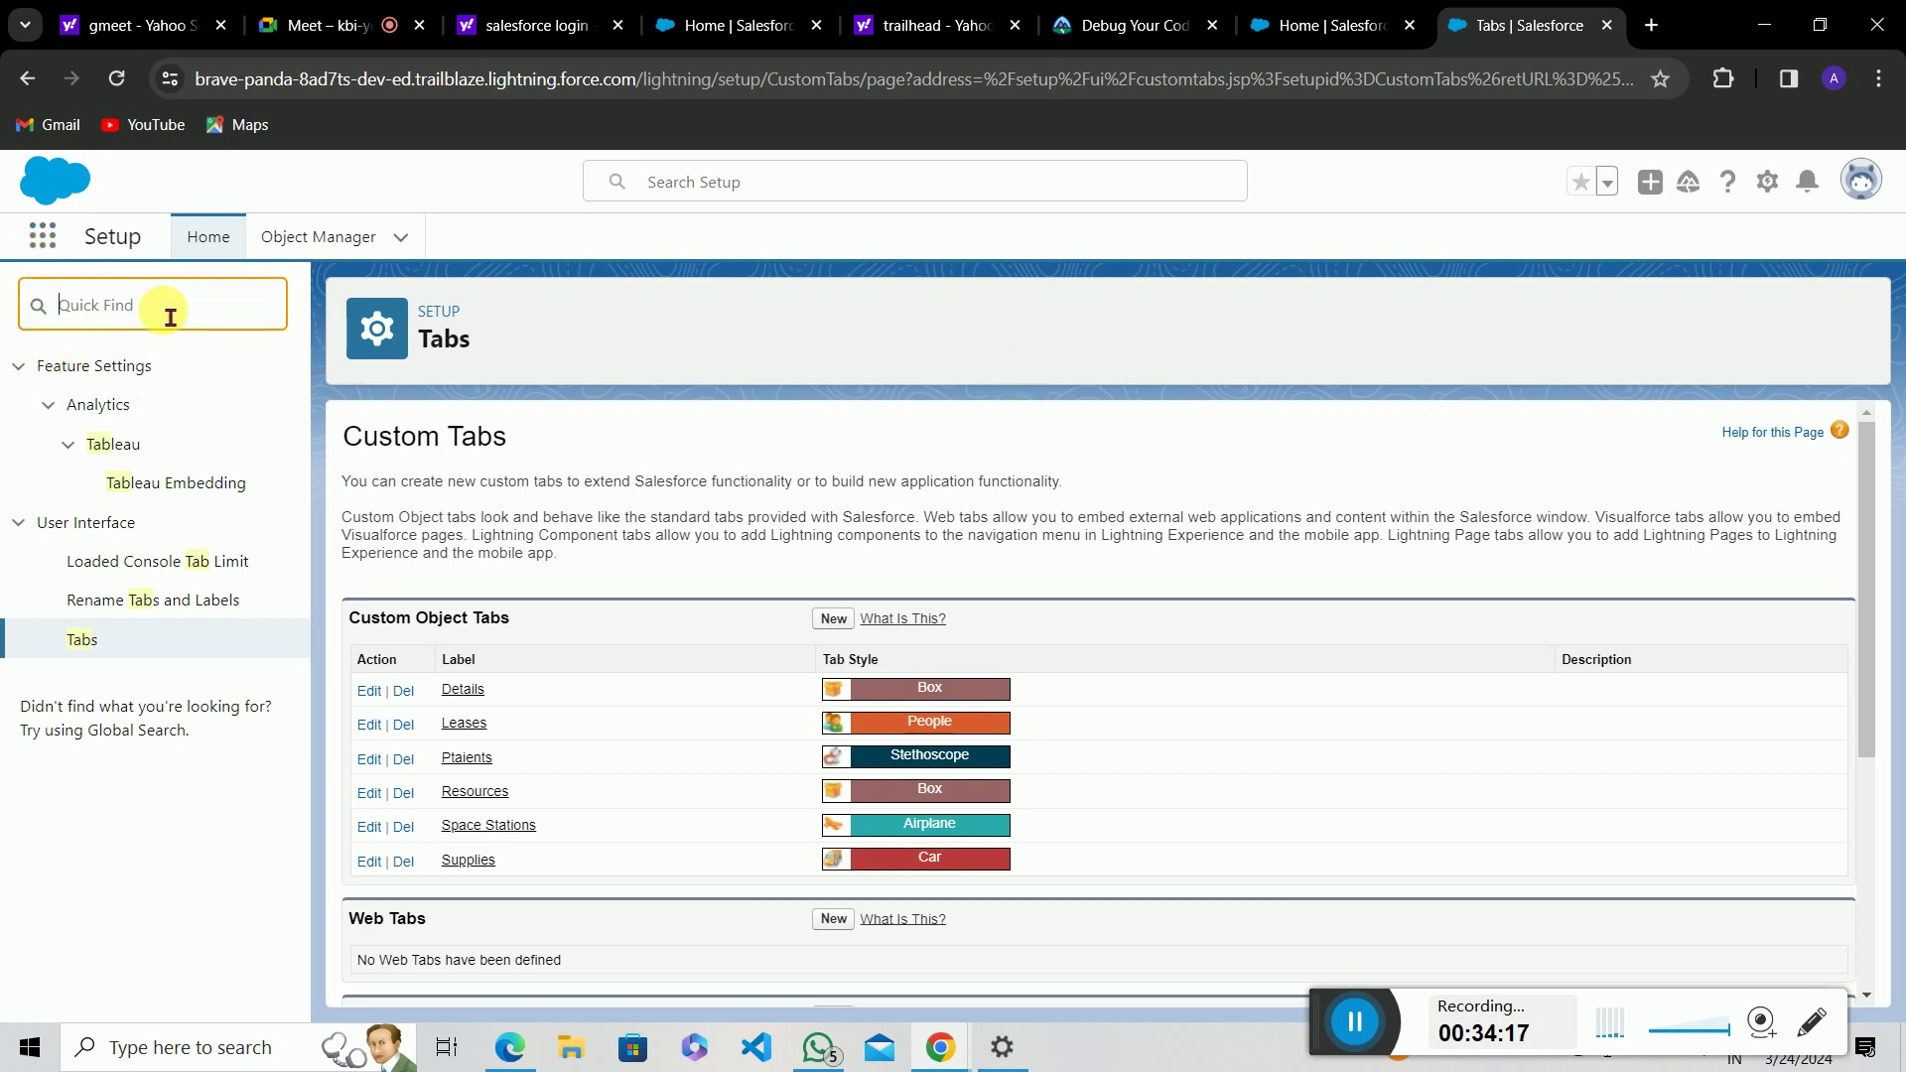
{"action": "type", "text": "a"}
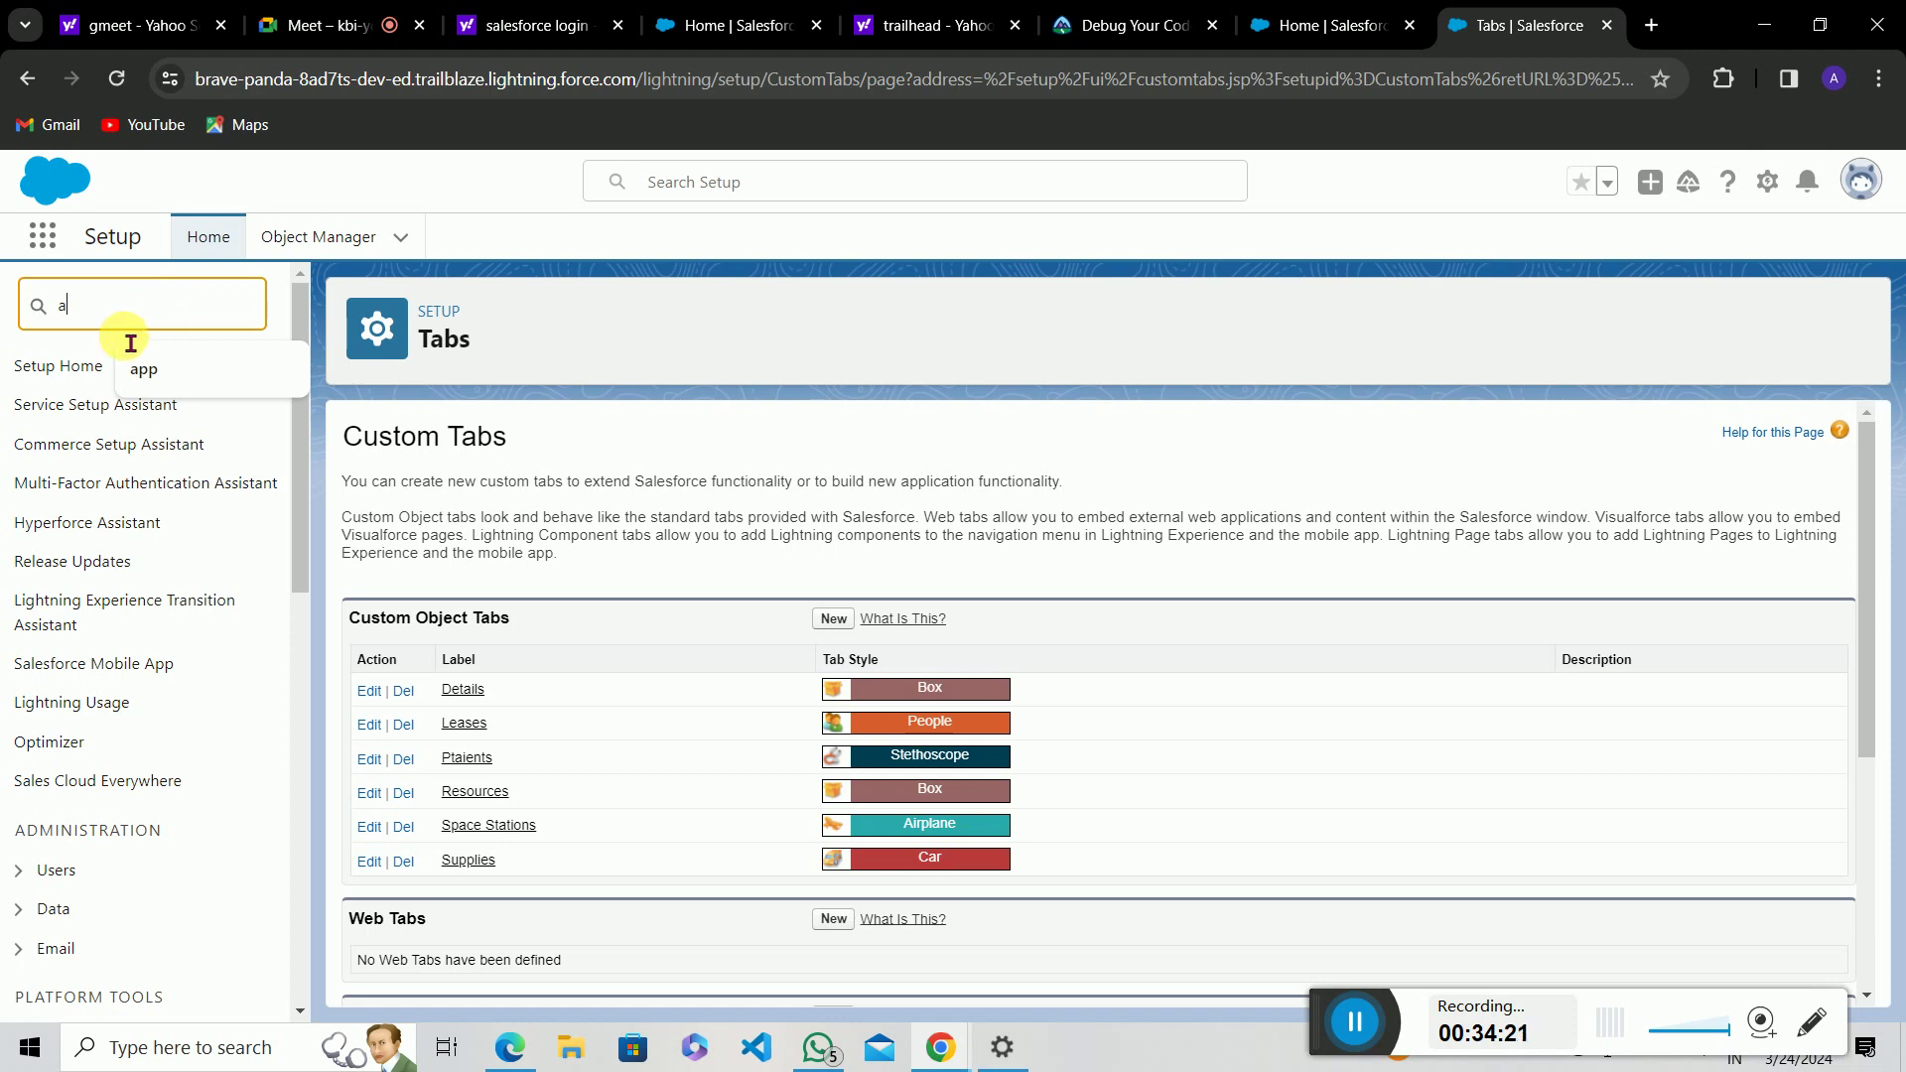
{"action": "type", "text": "pp mana"}
{"action": "left_click", "coordinate": [224, 241]}
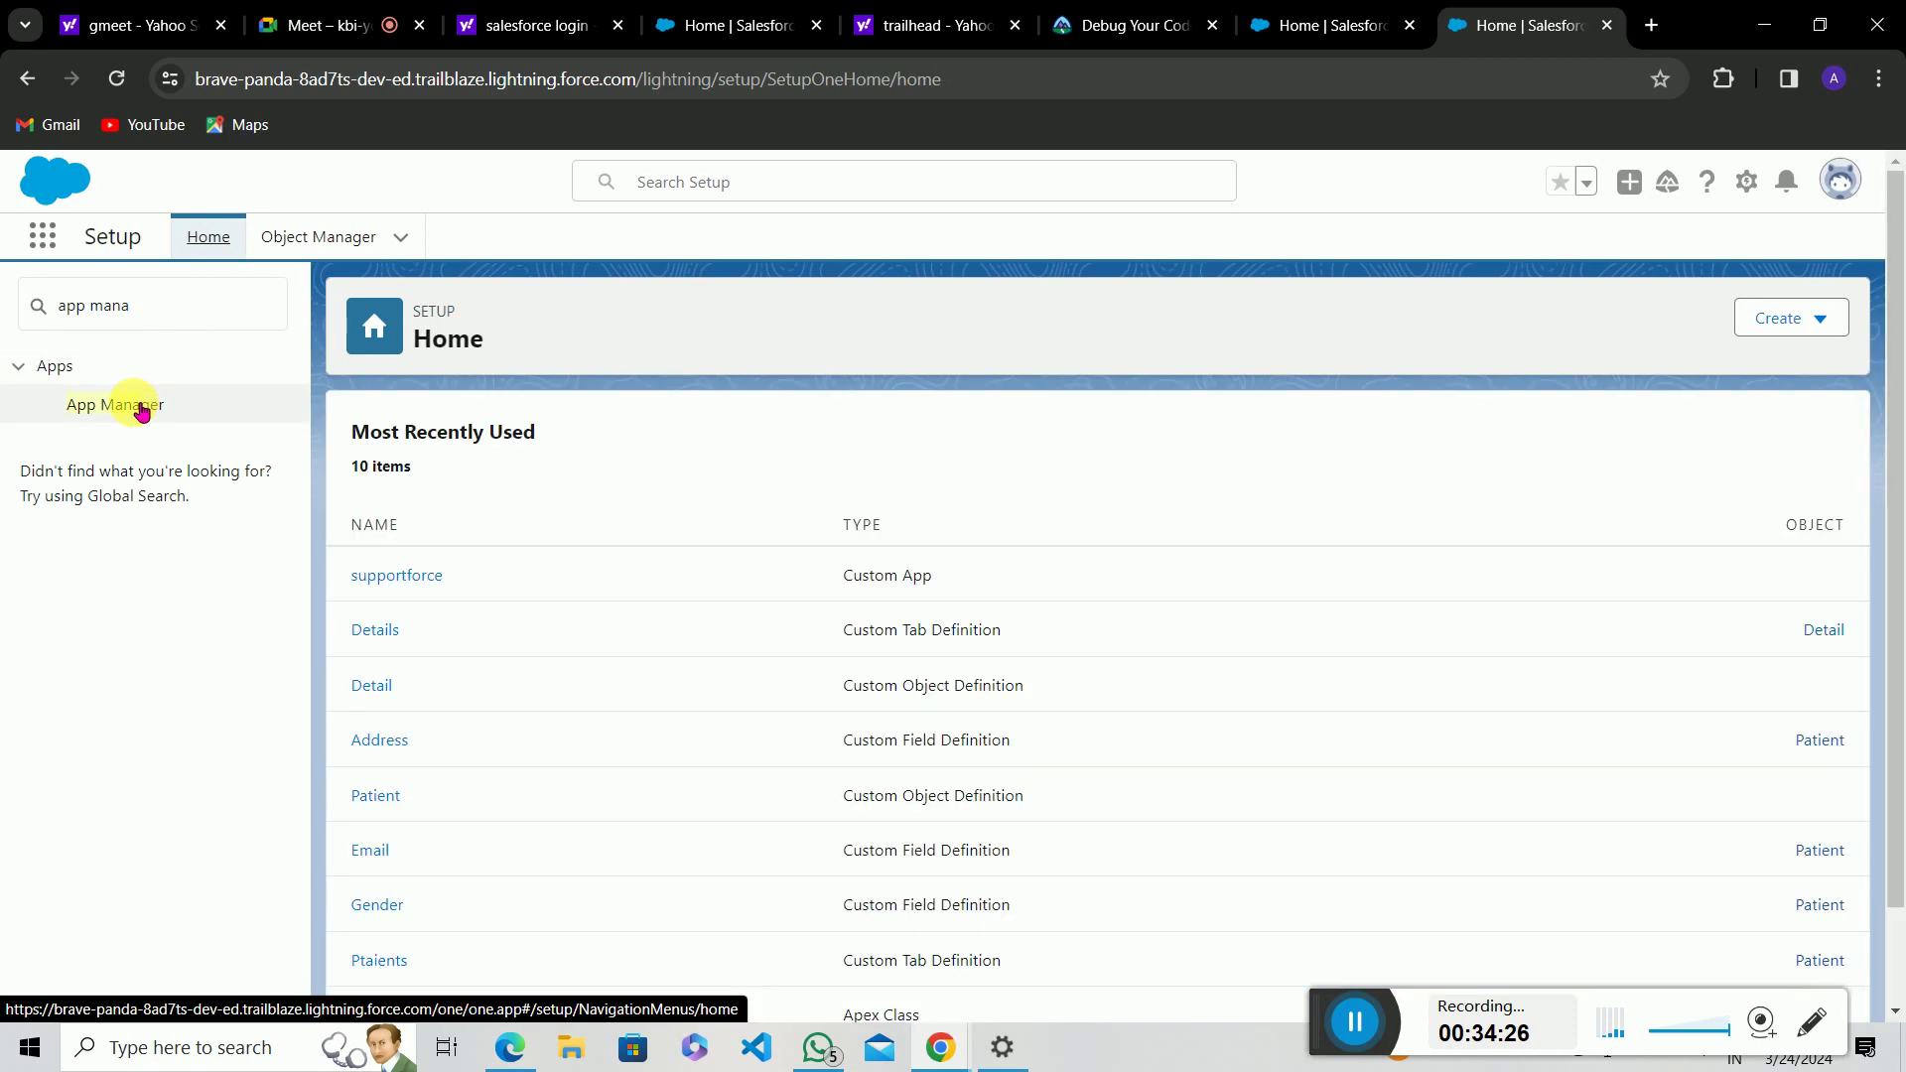
{"action": "left_click", "coordinate": [129, 404]}
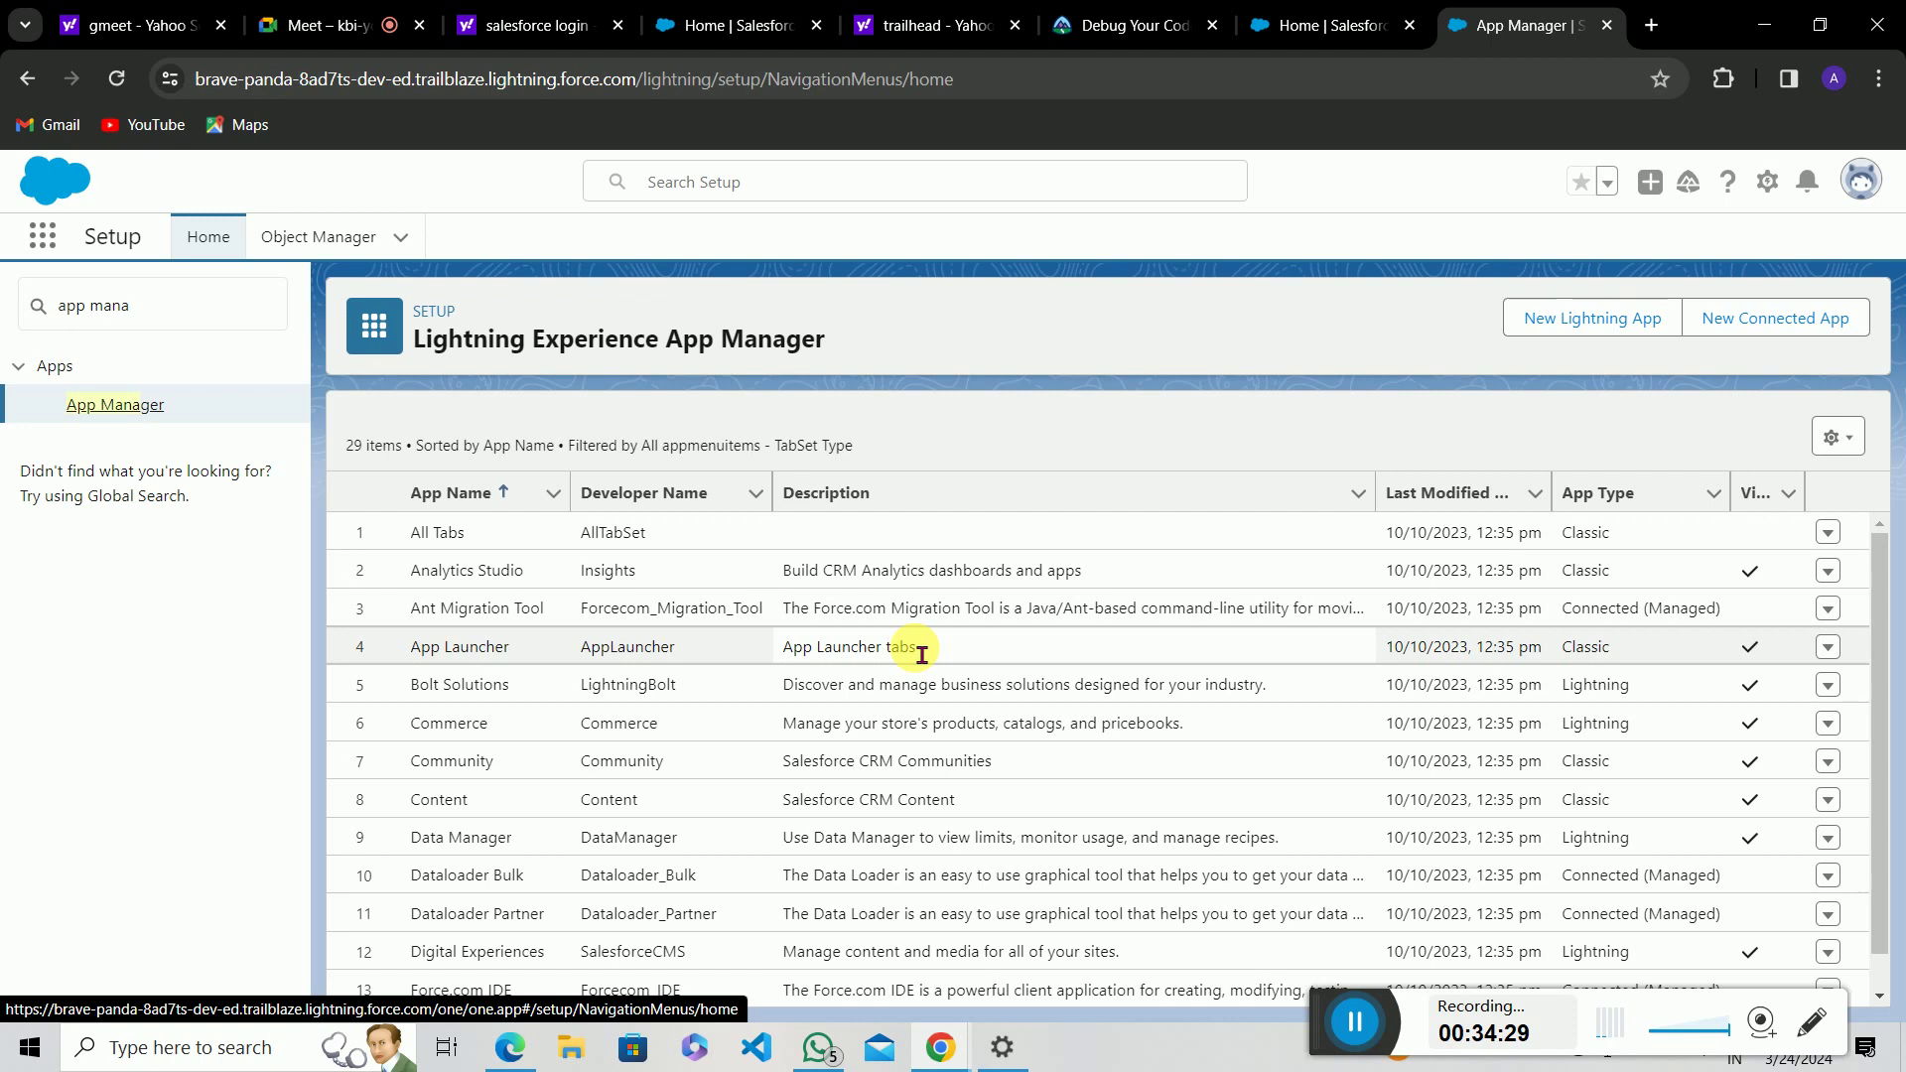
Step: Open the Space Station Construction Lightning app for editing and go to its Navigation Items settings
{"action": "scroll", "coordinate": [918, 650], "scroll_direction": "down", "scroll_amount": 1}
{"action": "scroll", "coordinate": [918, 650], "scroll_direction": "down", "scroll_amount": 6}
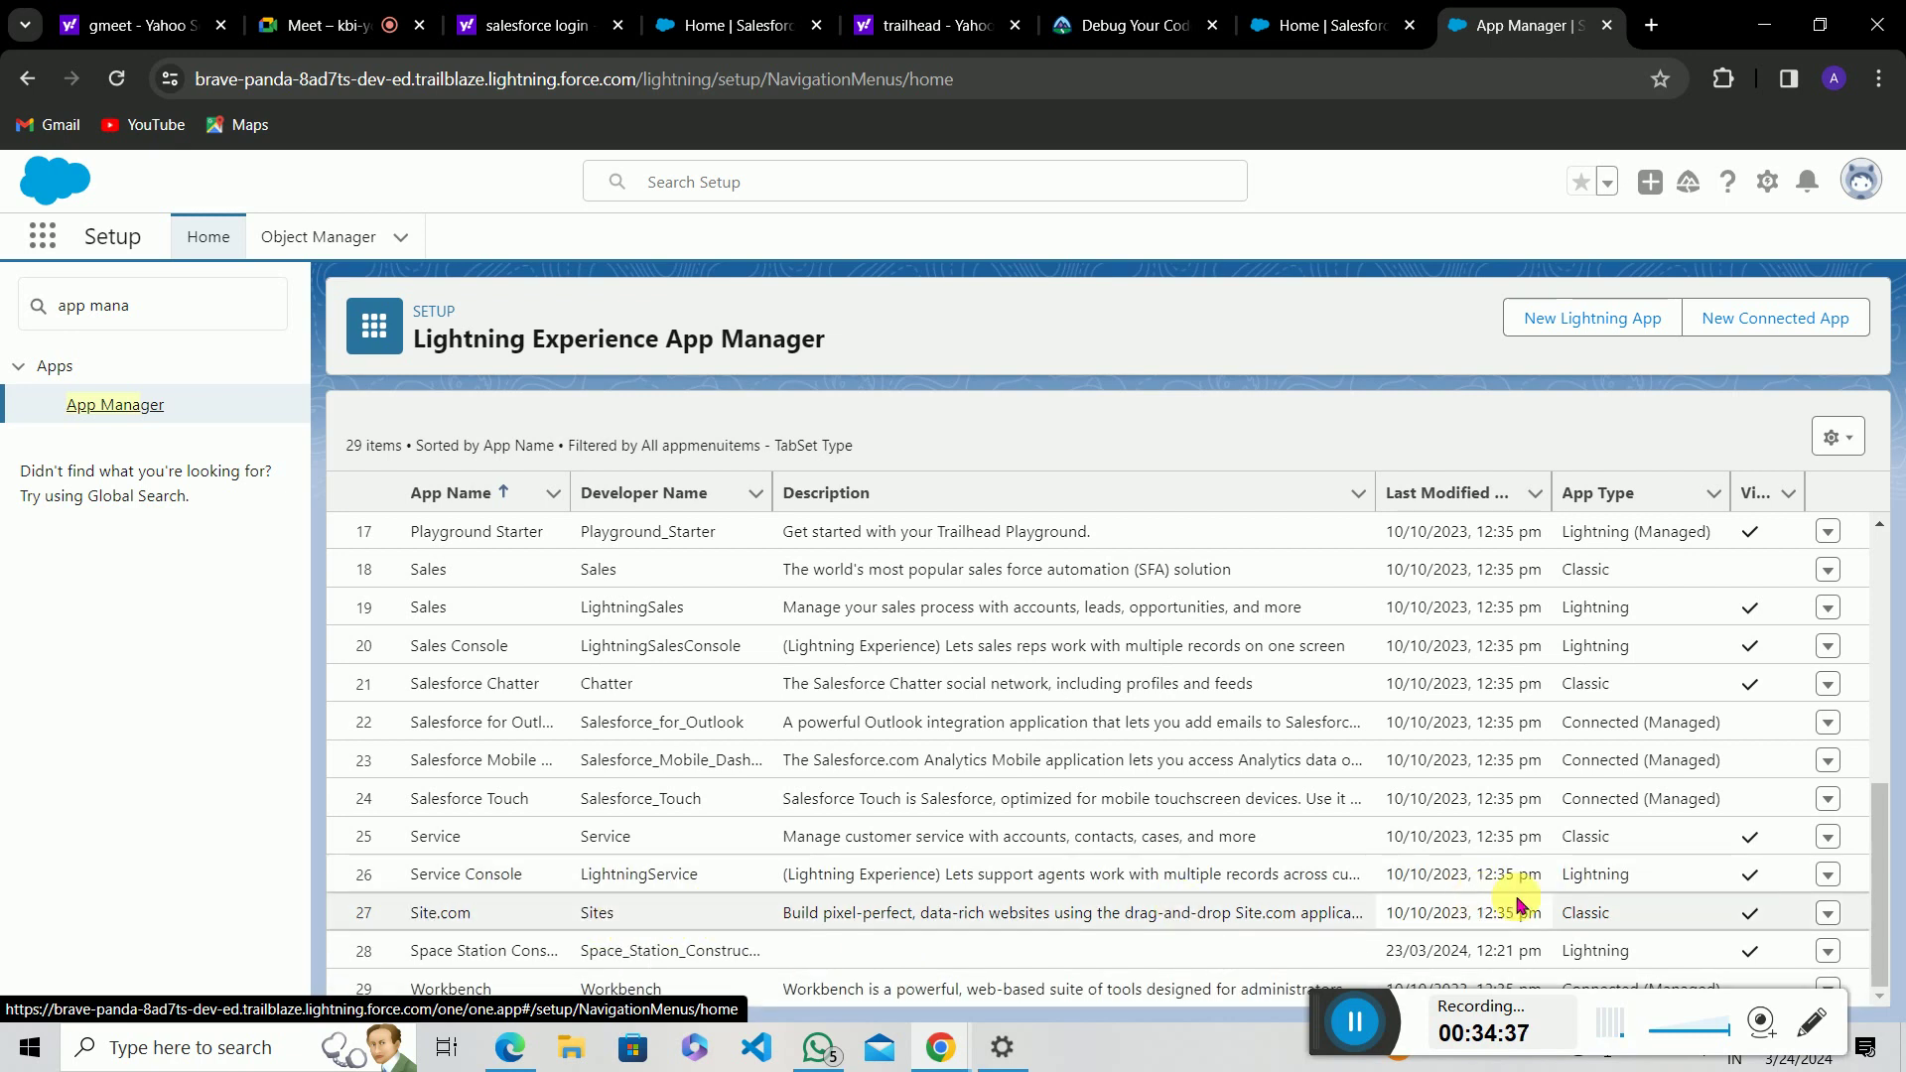
{"action": "left_click", "coordinate": [1832, 952]}
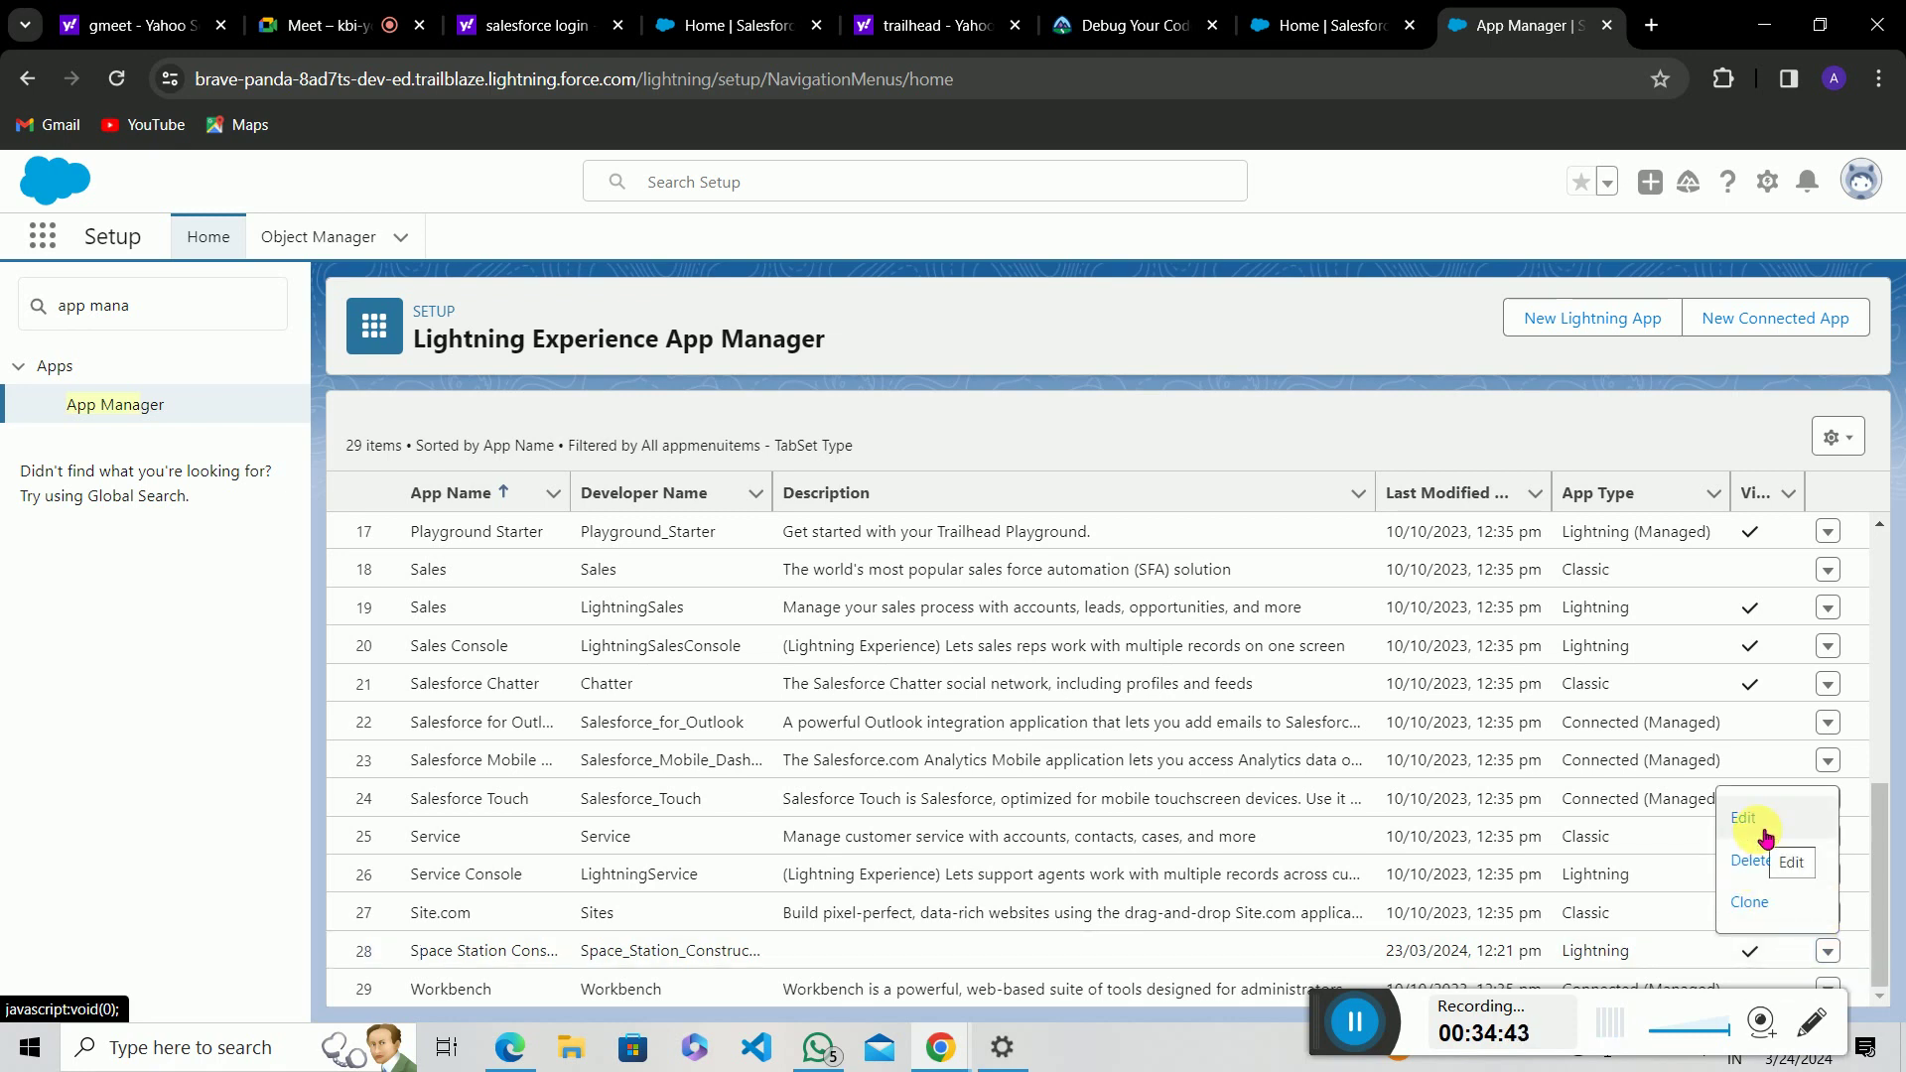
{"action": "left_click", "coordinate": [1743, 820]}
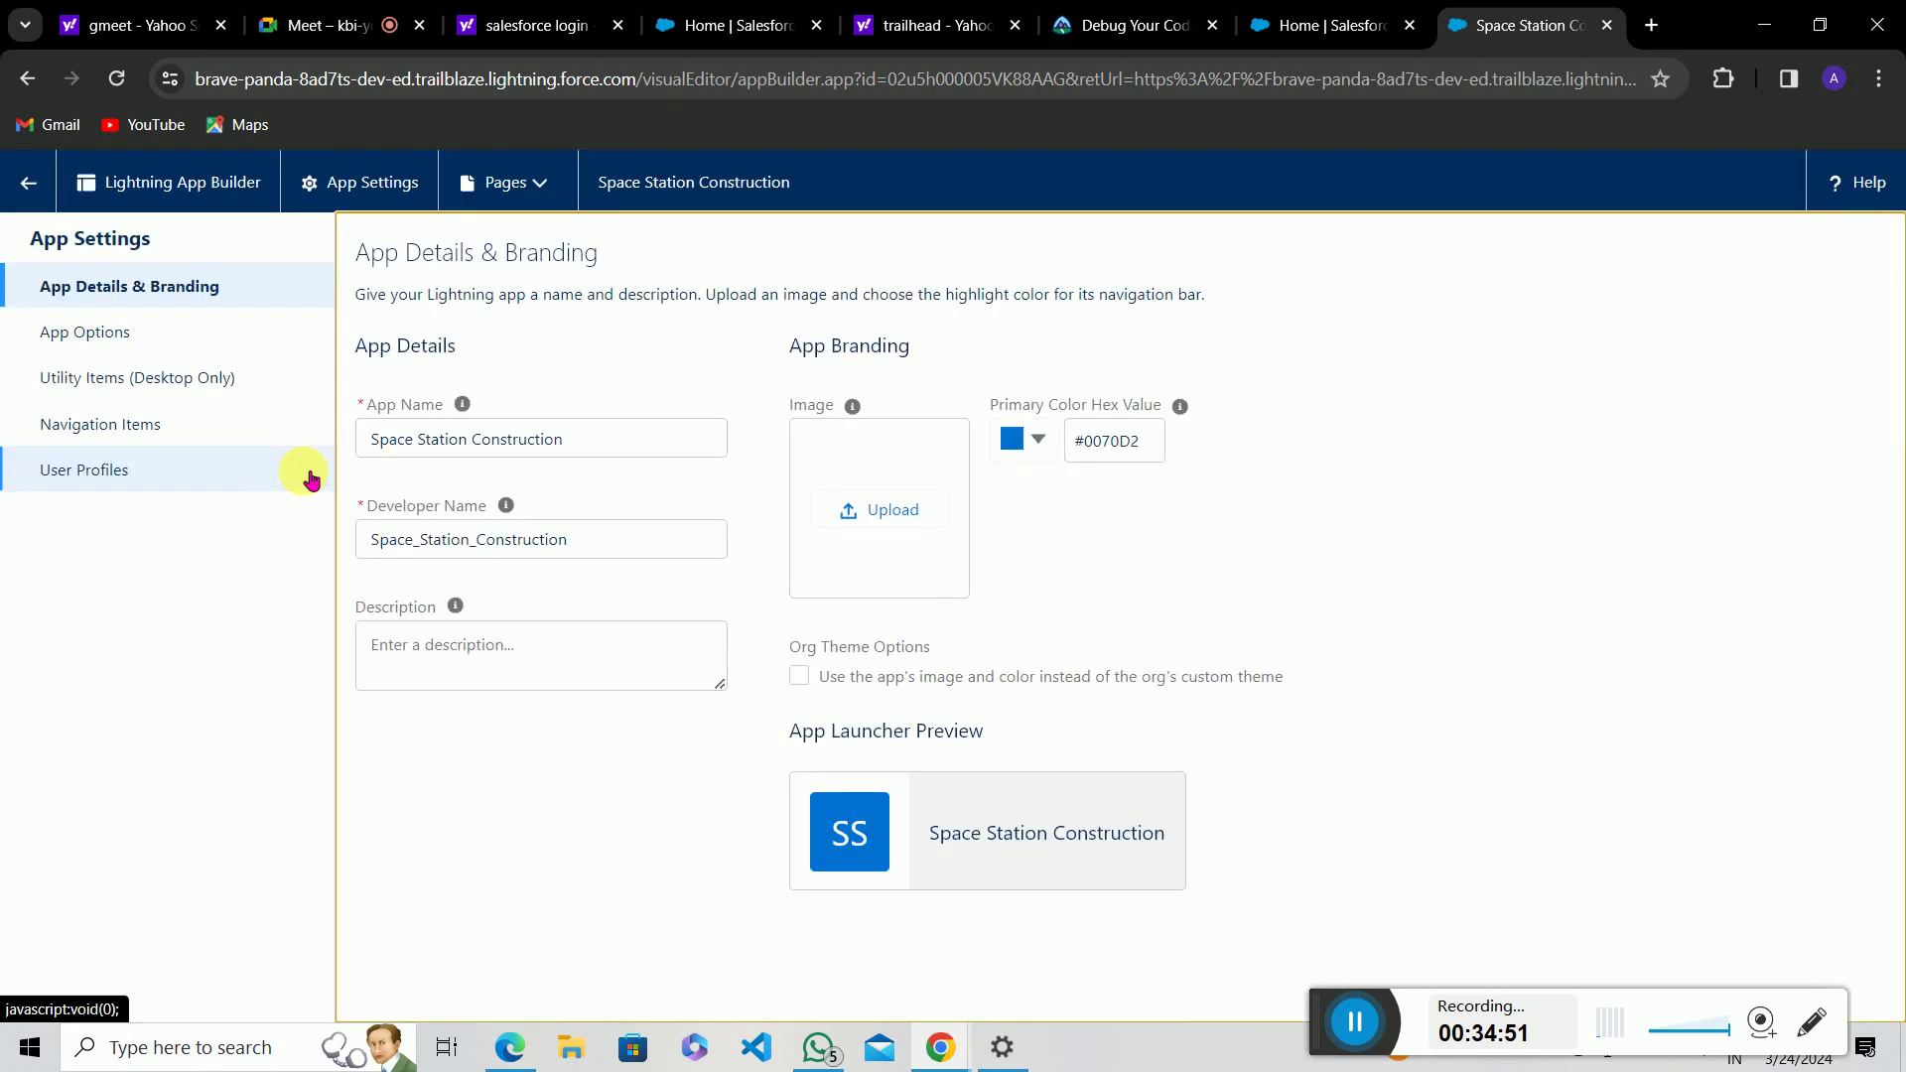
{"action": "left_click", "coordinate": [161, 425]}
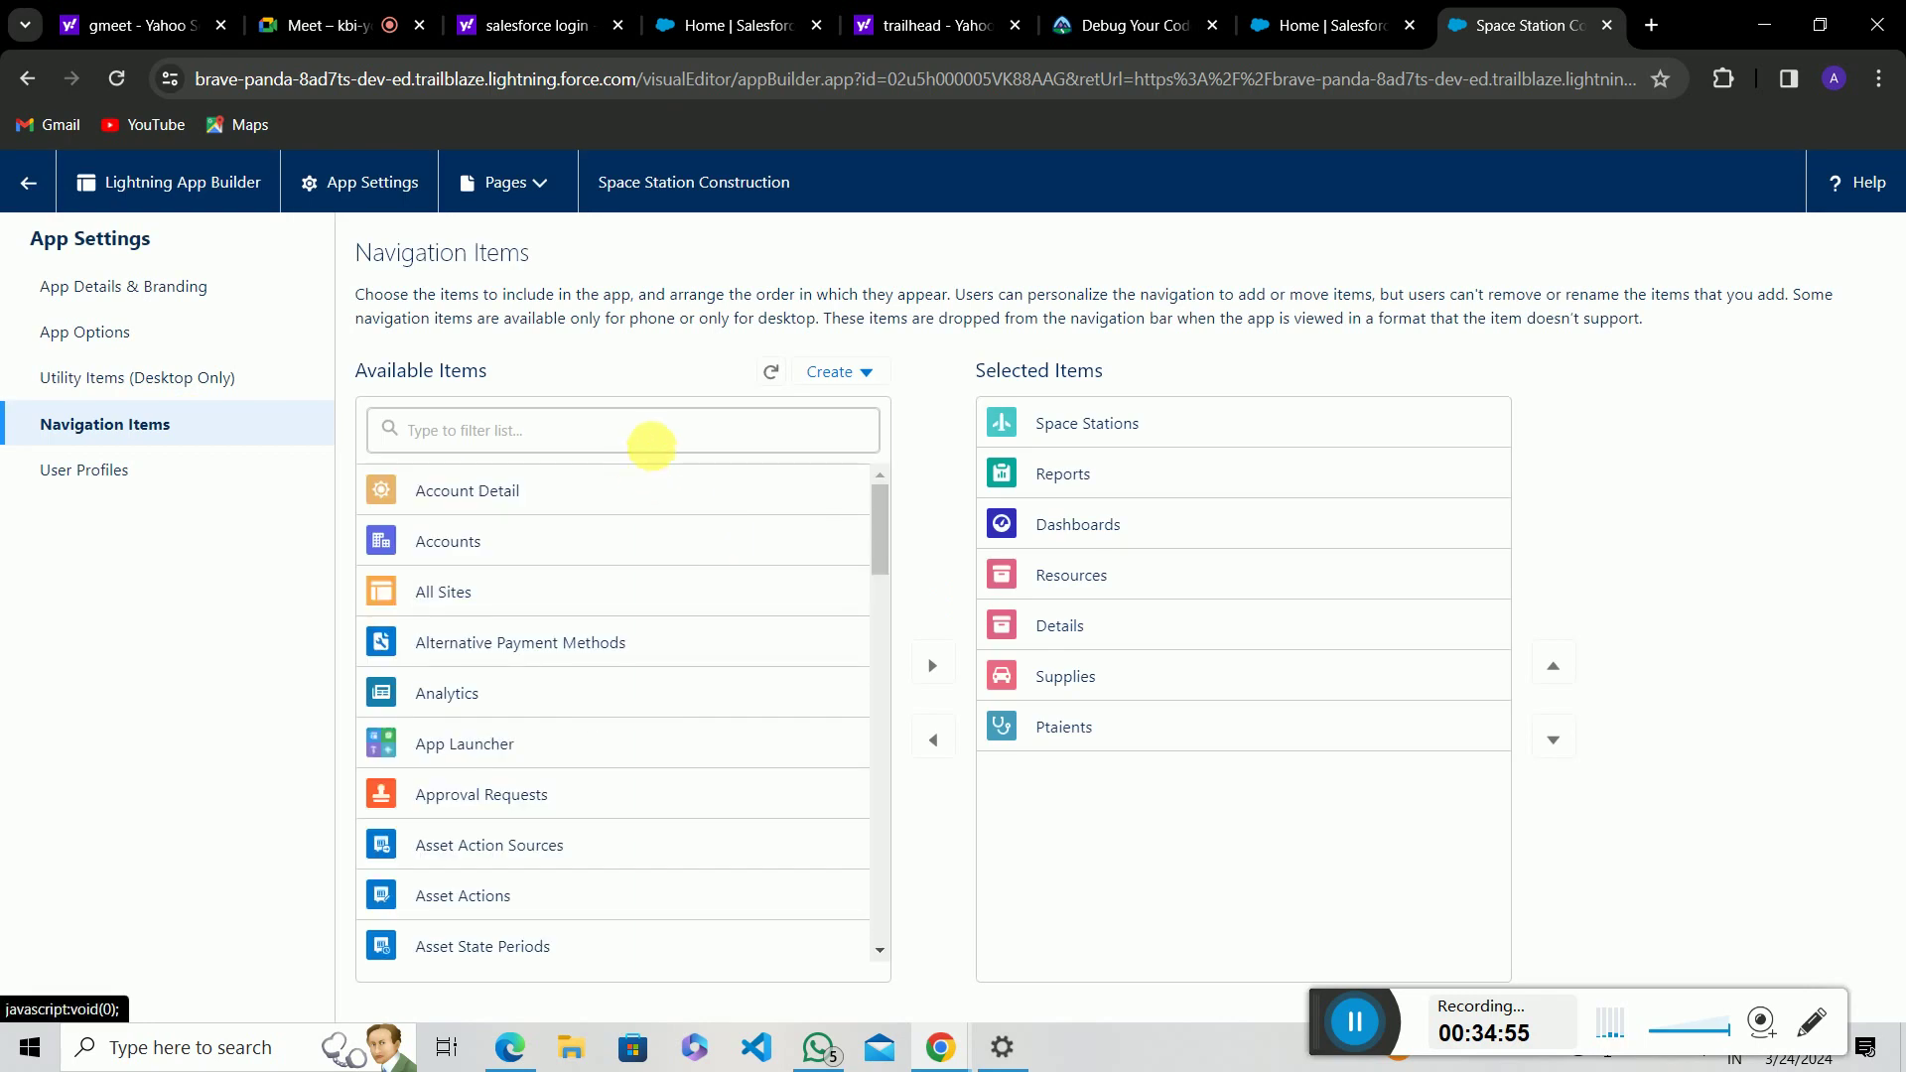
Step: Filter the available items by "lea", add Leases to the app's selected navigation items and save
{"action": "left_click", "coordinate": [668, 449]}
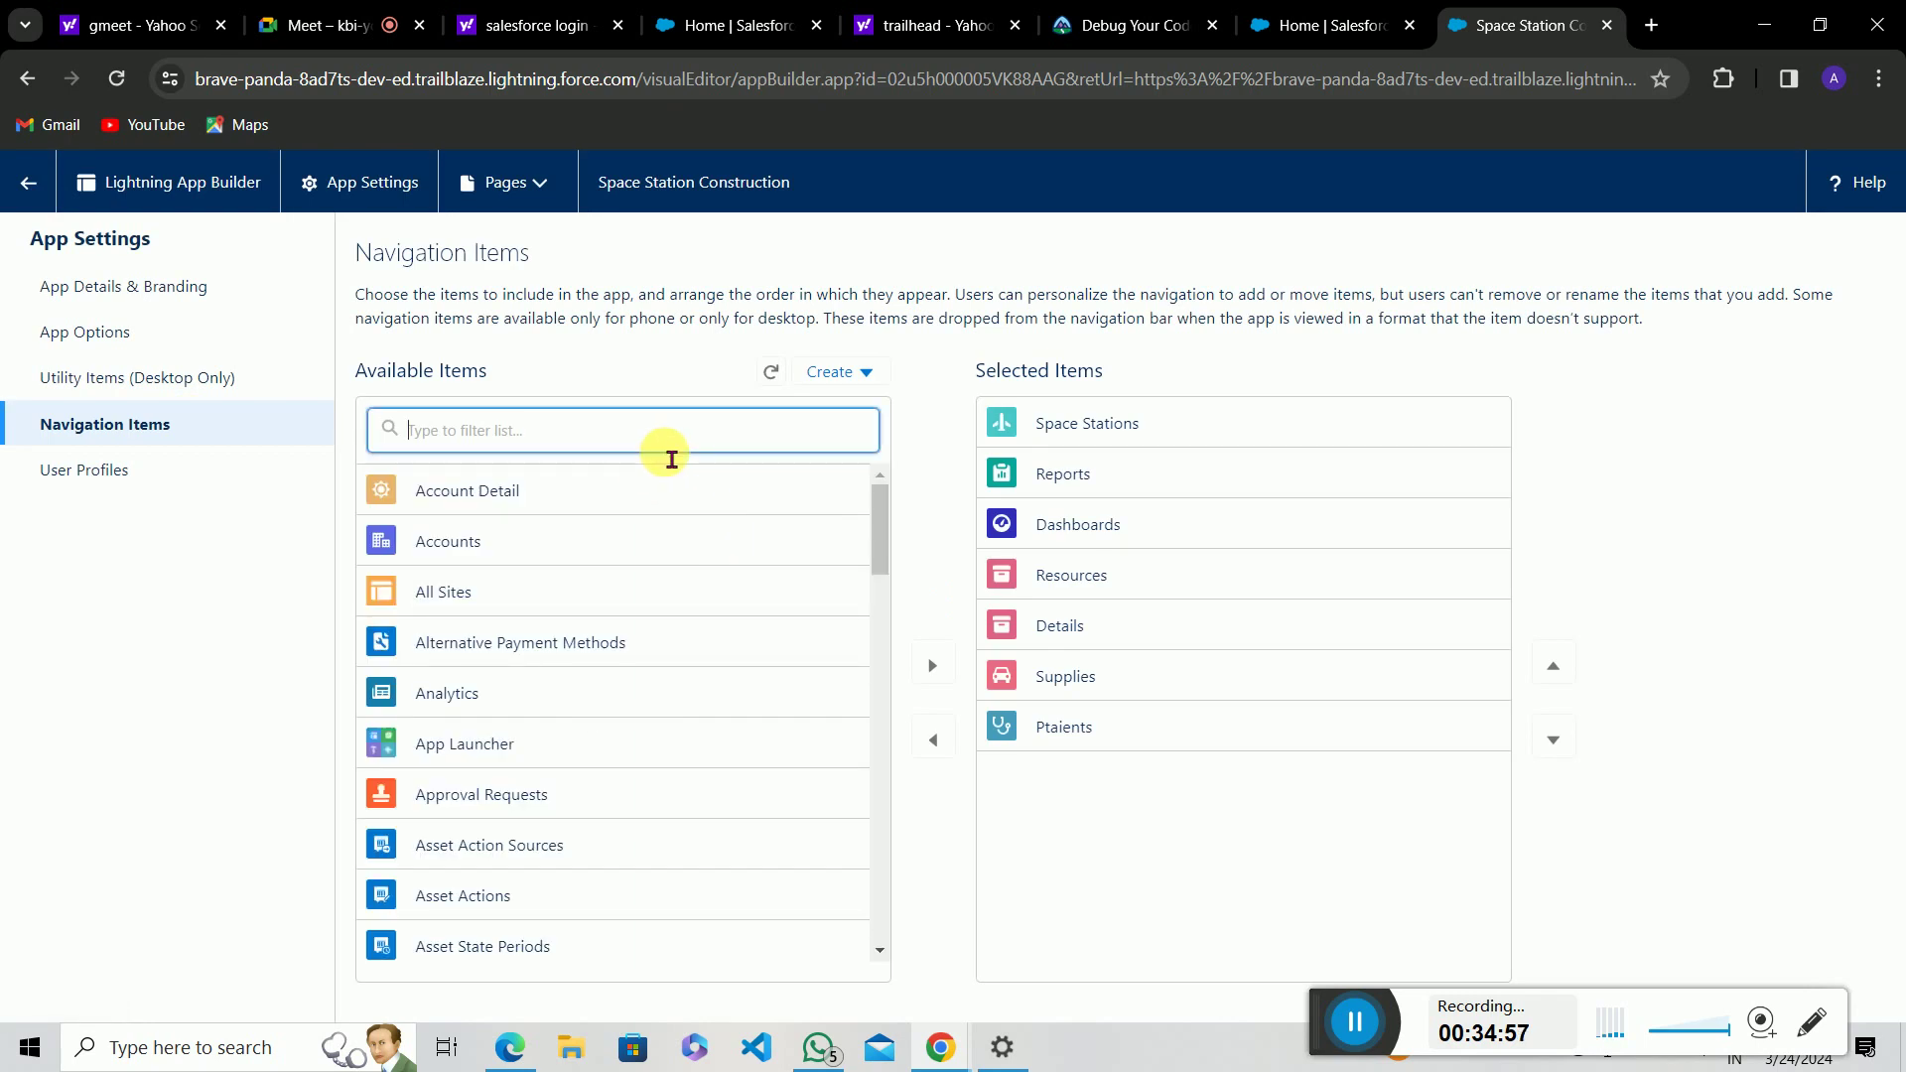
{"action": "type", "text": "lea"}
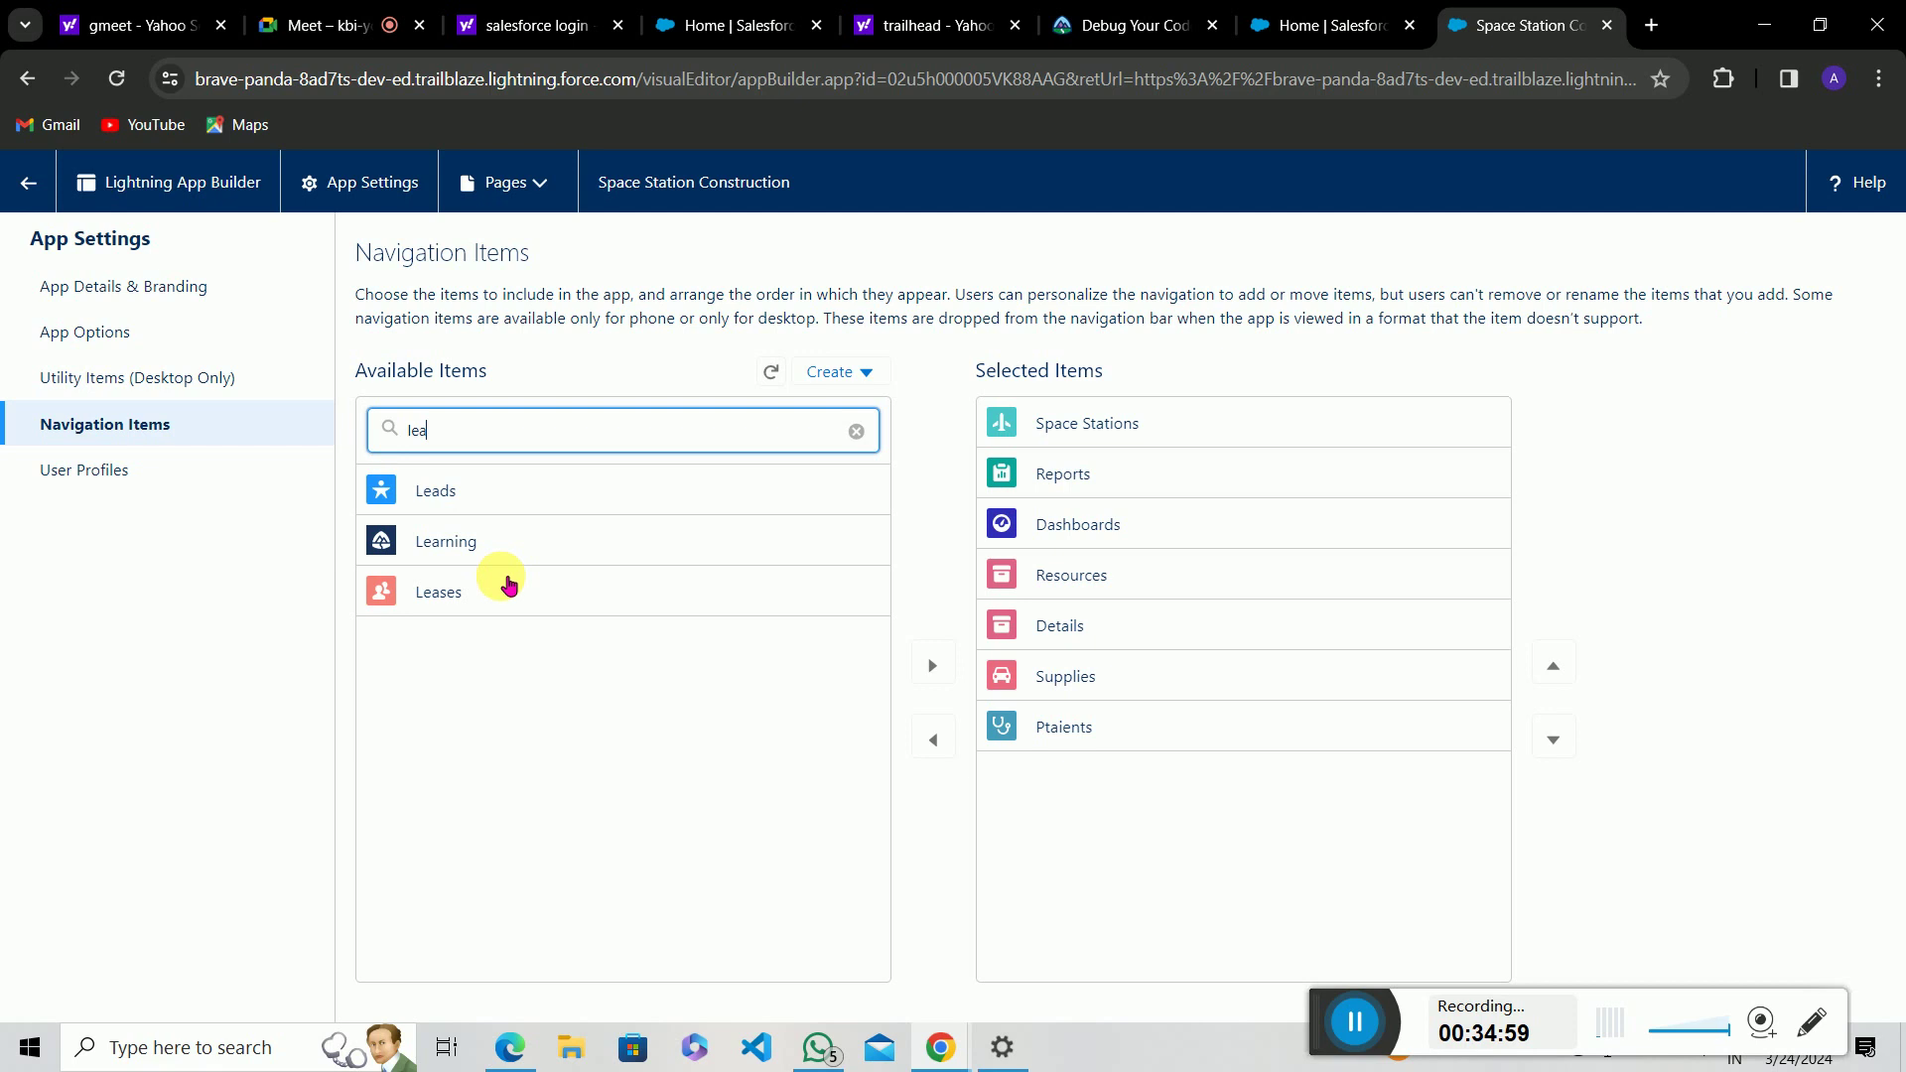
{"action": "left_click", "coordinate": [478, 592]}
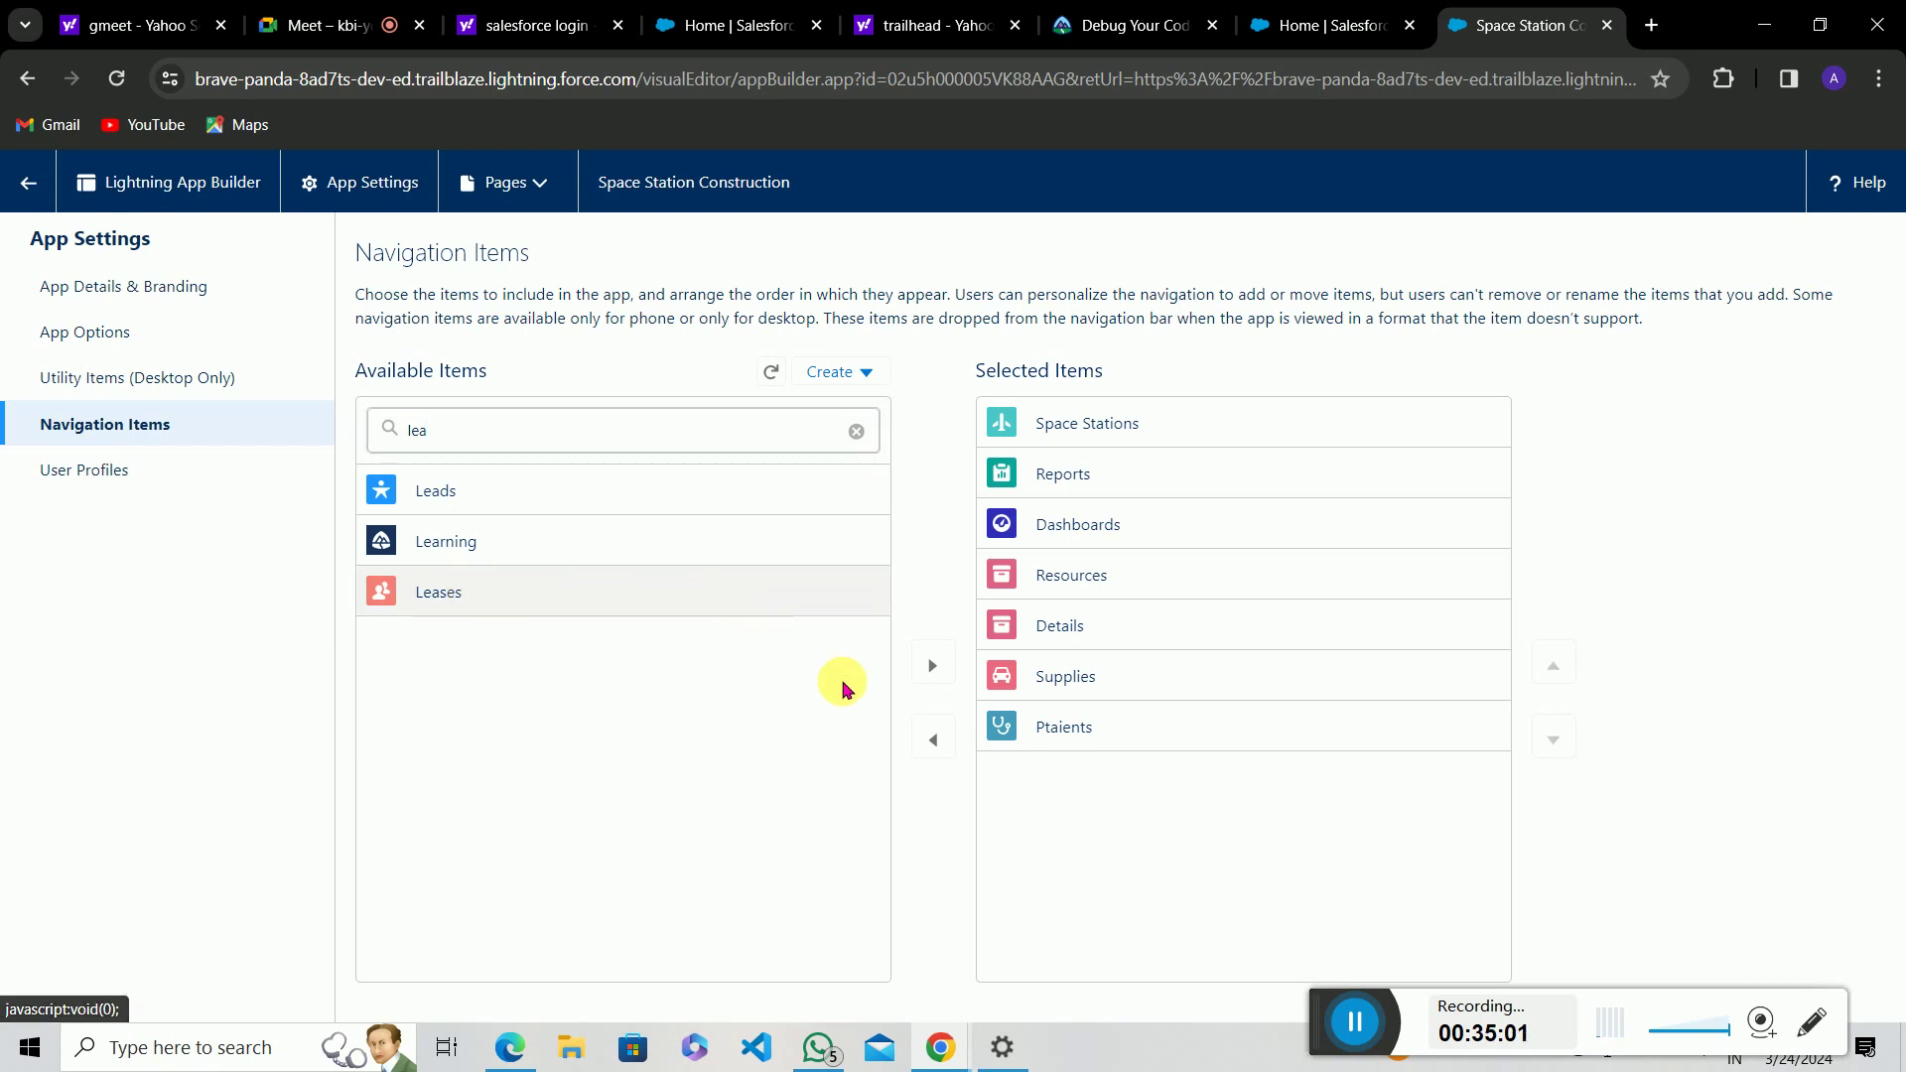
{"action": "left_click", "coordinate": [928, 668]}
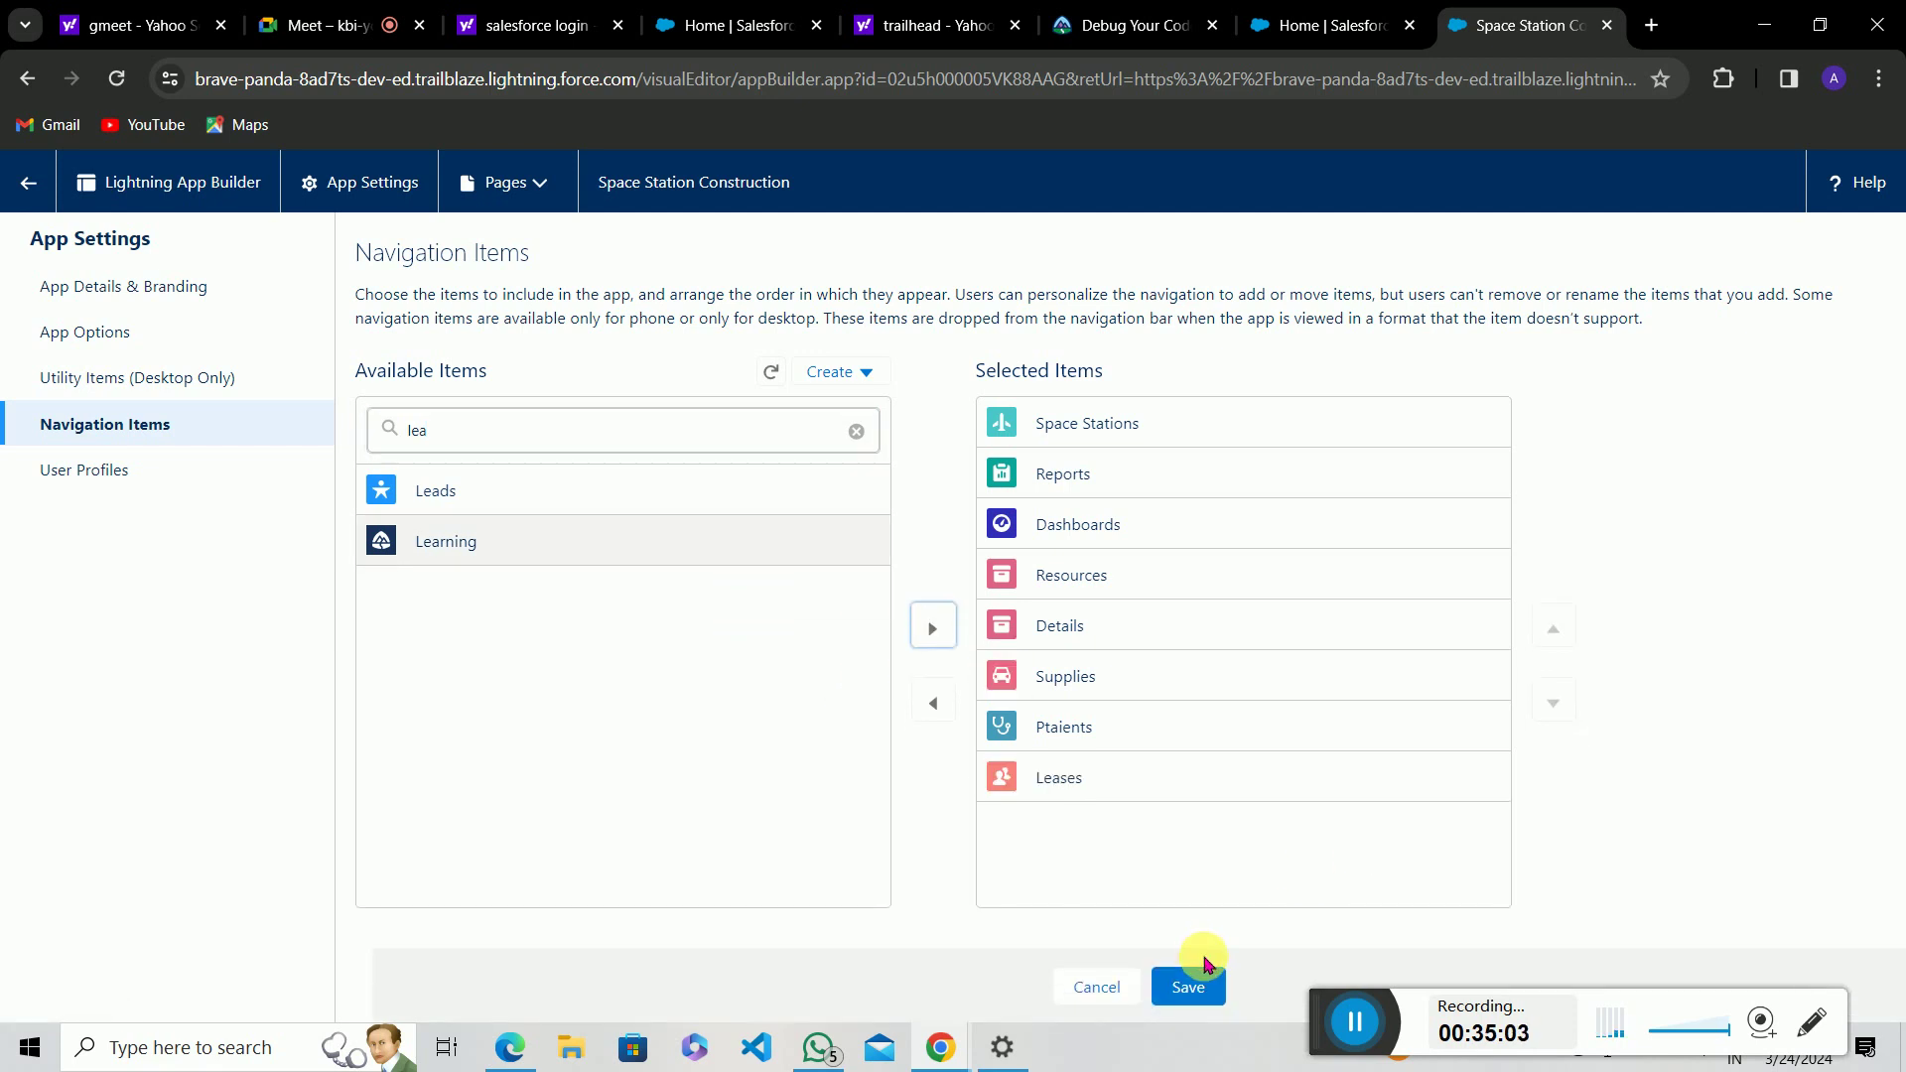
{"action": "left_click", "coordinate": [1197, 987]}
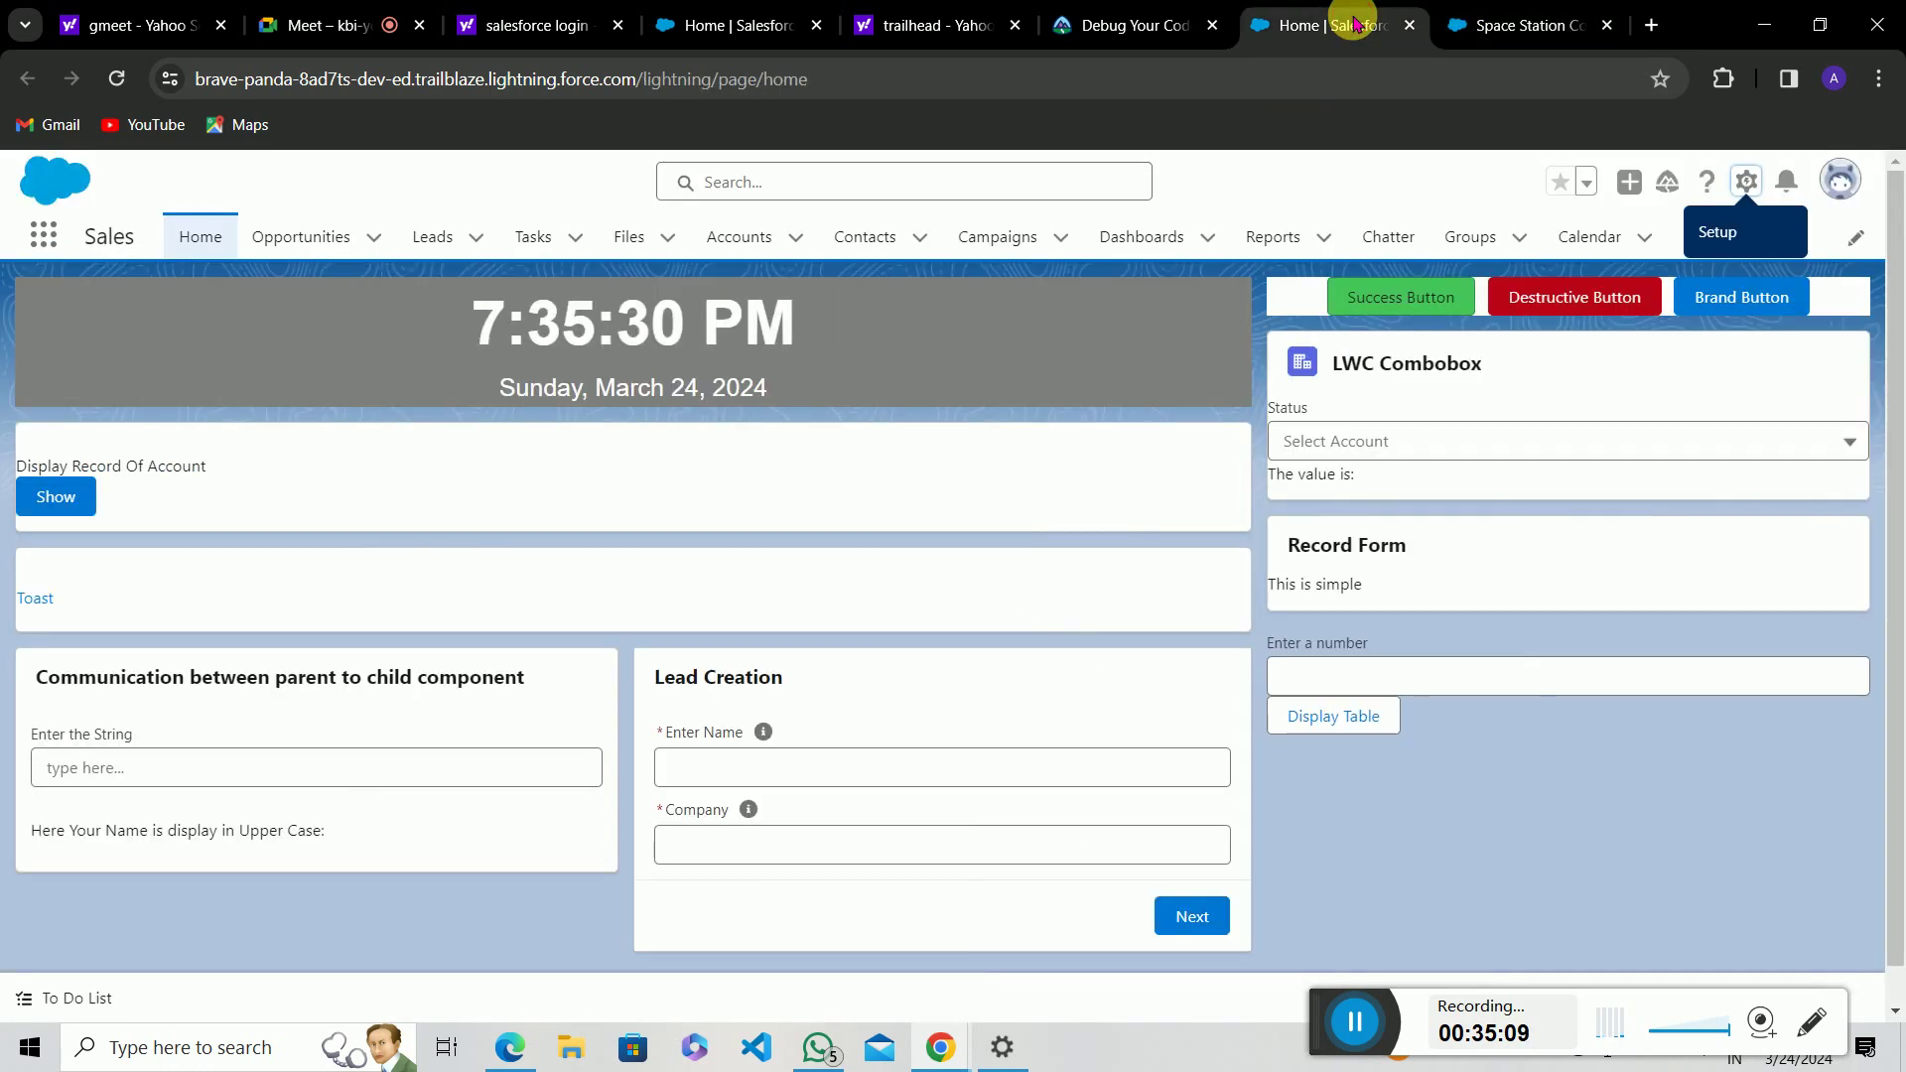
Step: Switch to the Sales app's Home page and reload it
{"action": "left_click", "coordinate": [1352, 20]}
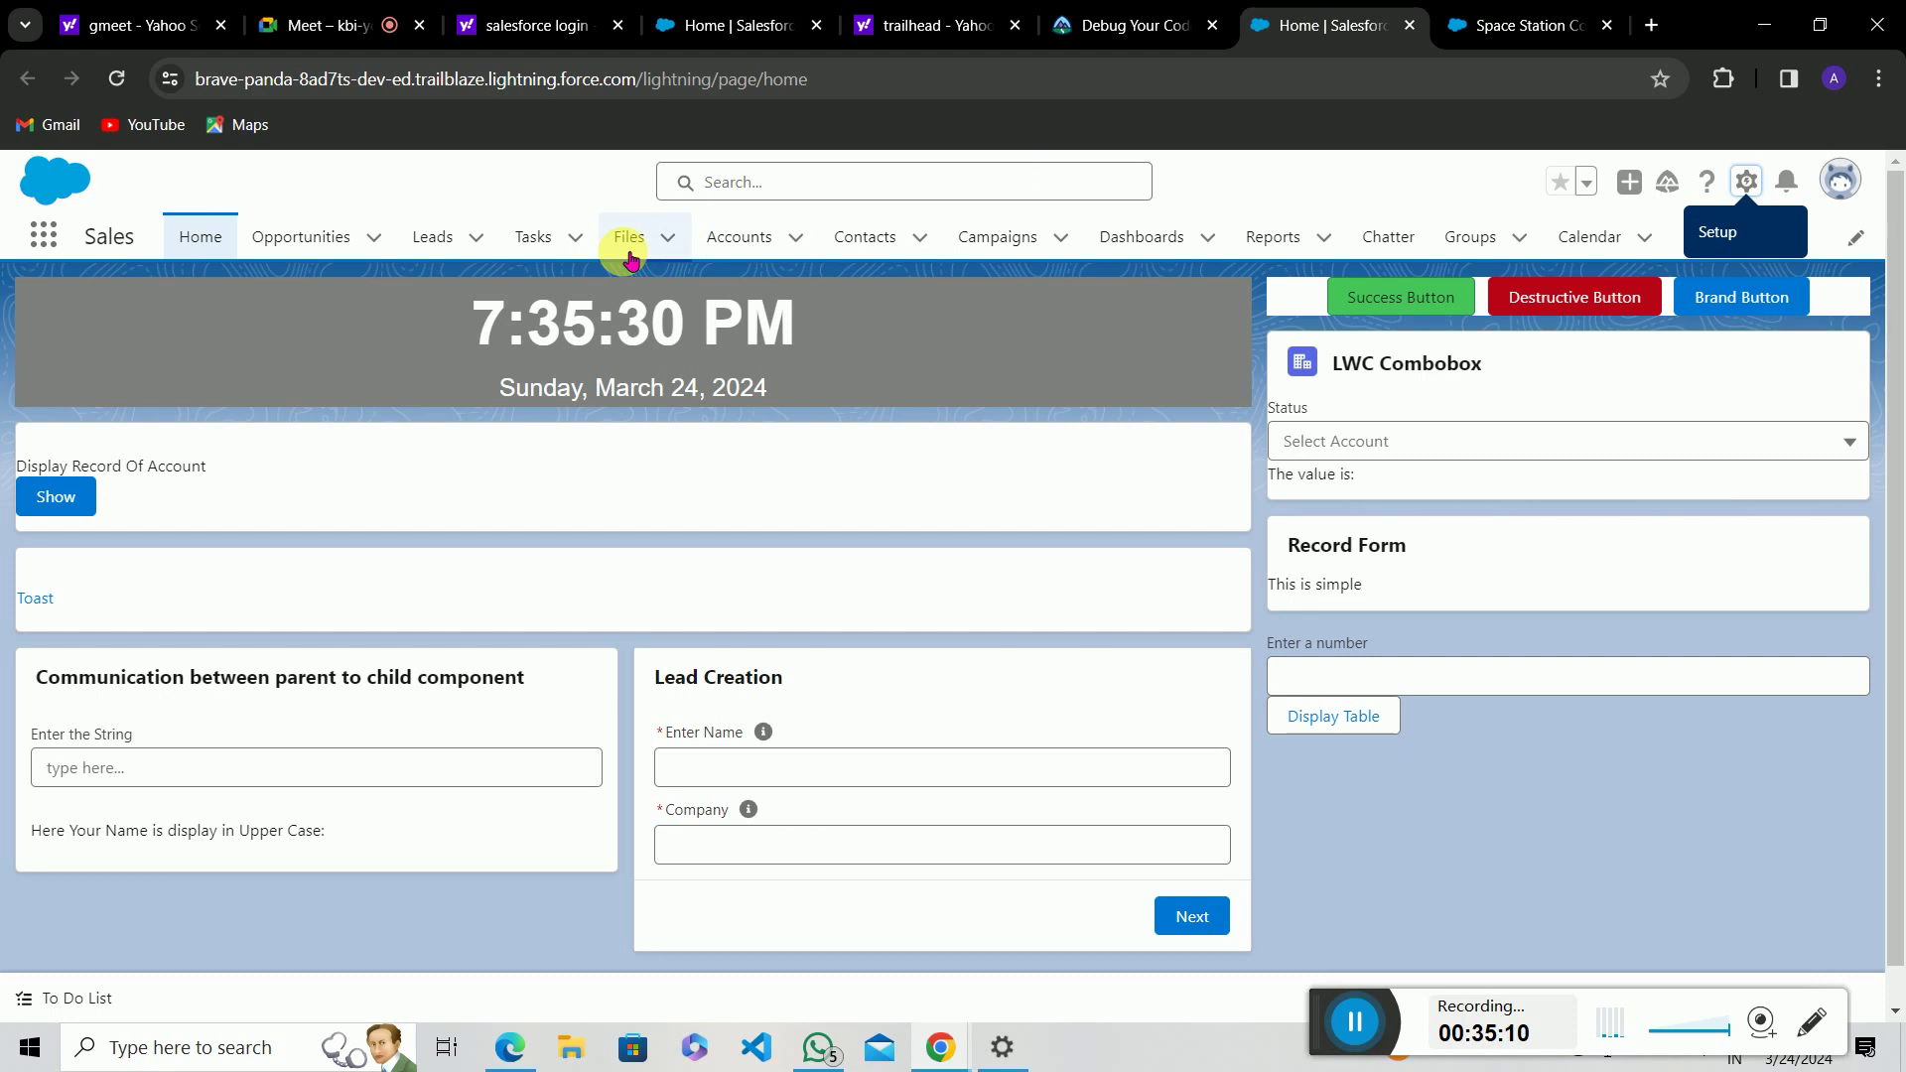
{"action": "left_click", "coordinate": [113, 83]}
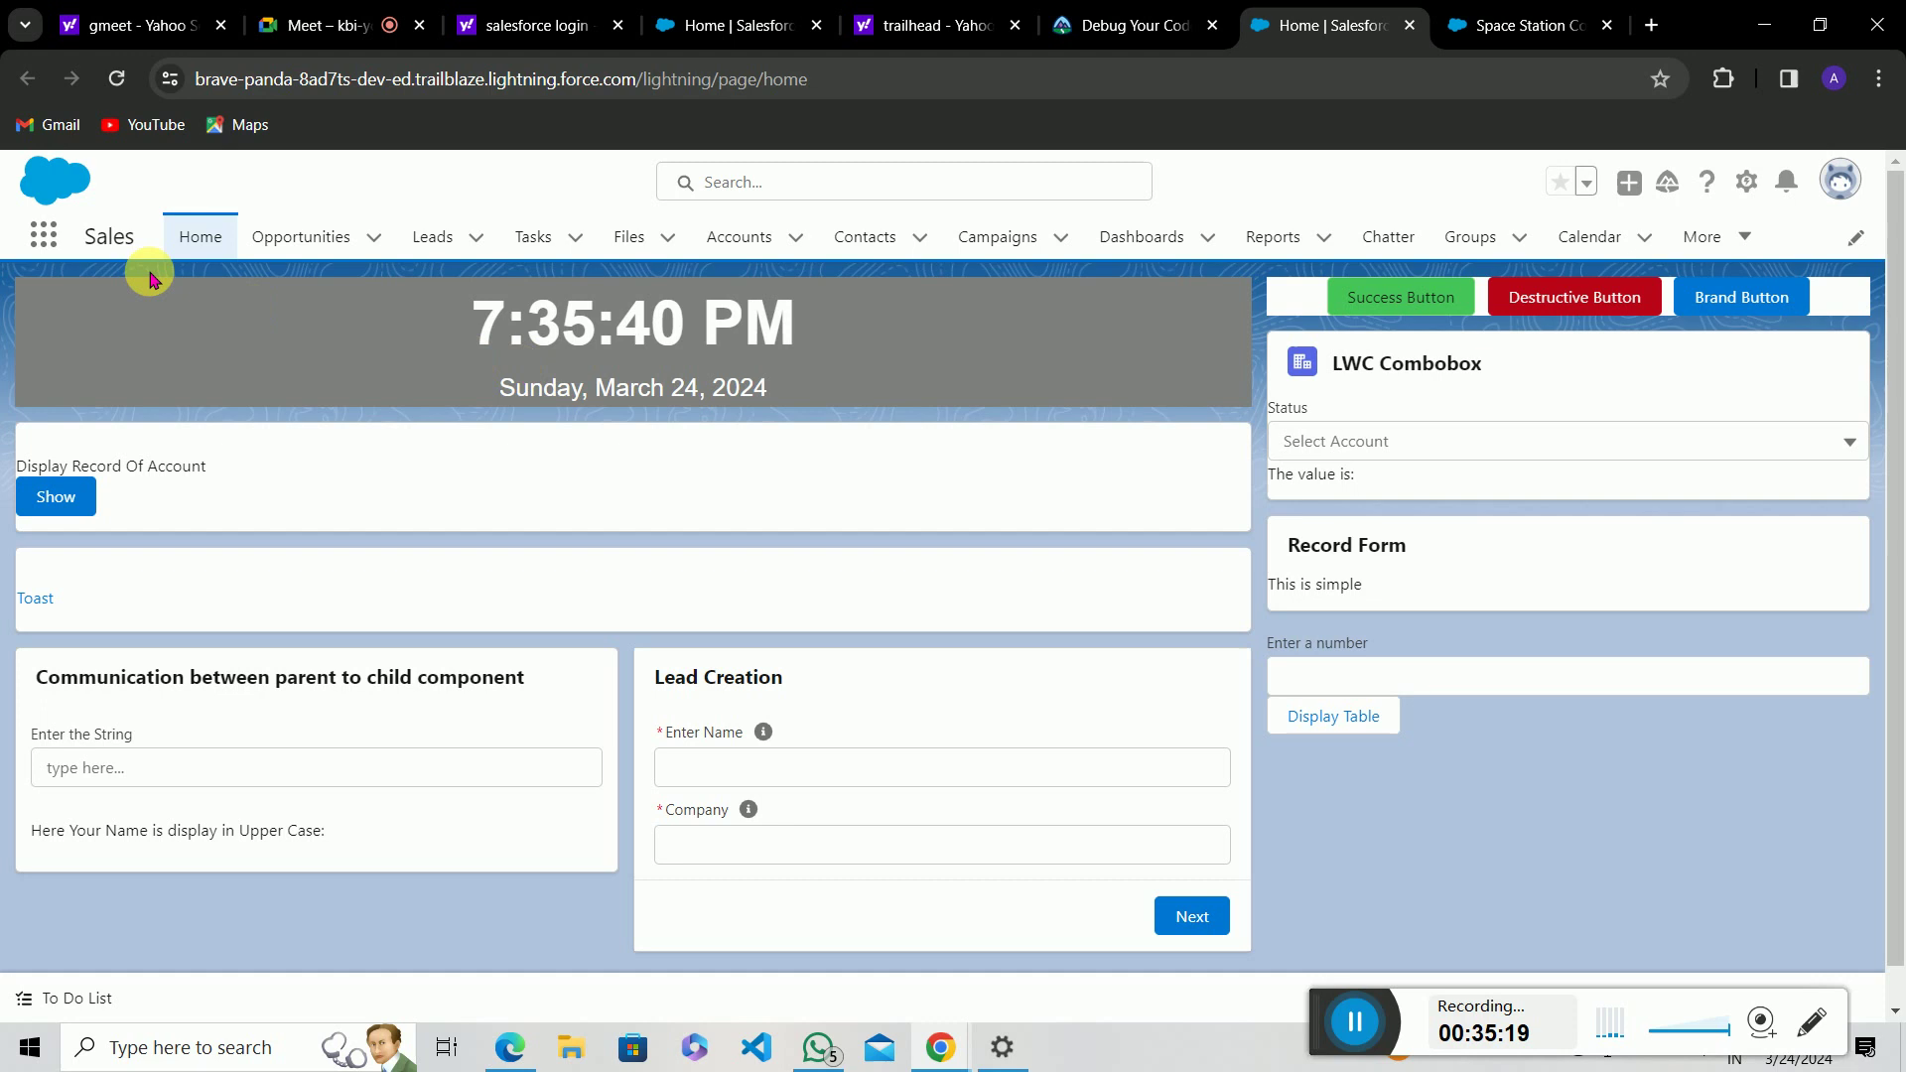
Step: Search the apps for "sp", open the Space Station Construction app and go to its Leases list
{"action": "left_click", "coordinate": [43, 236]}
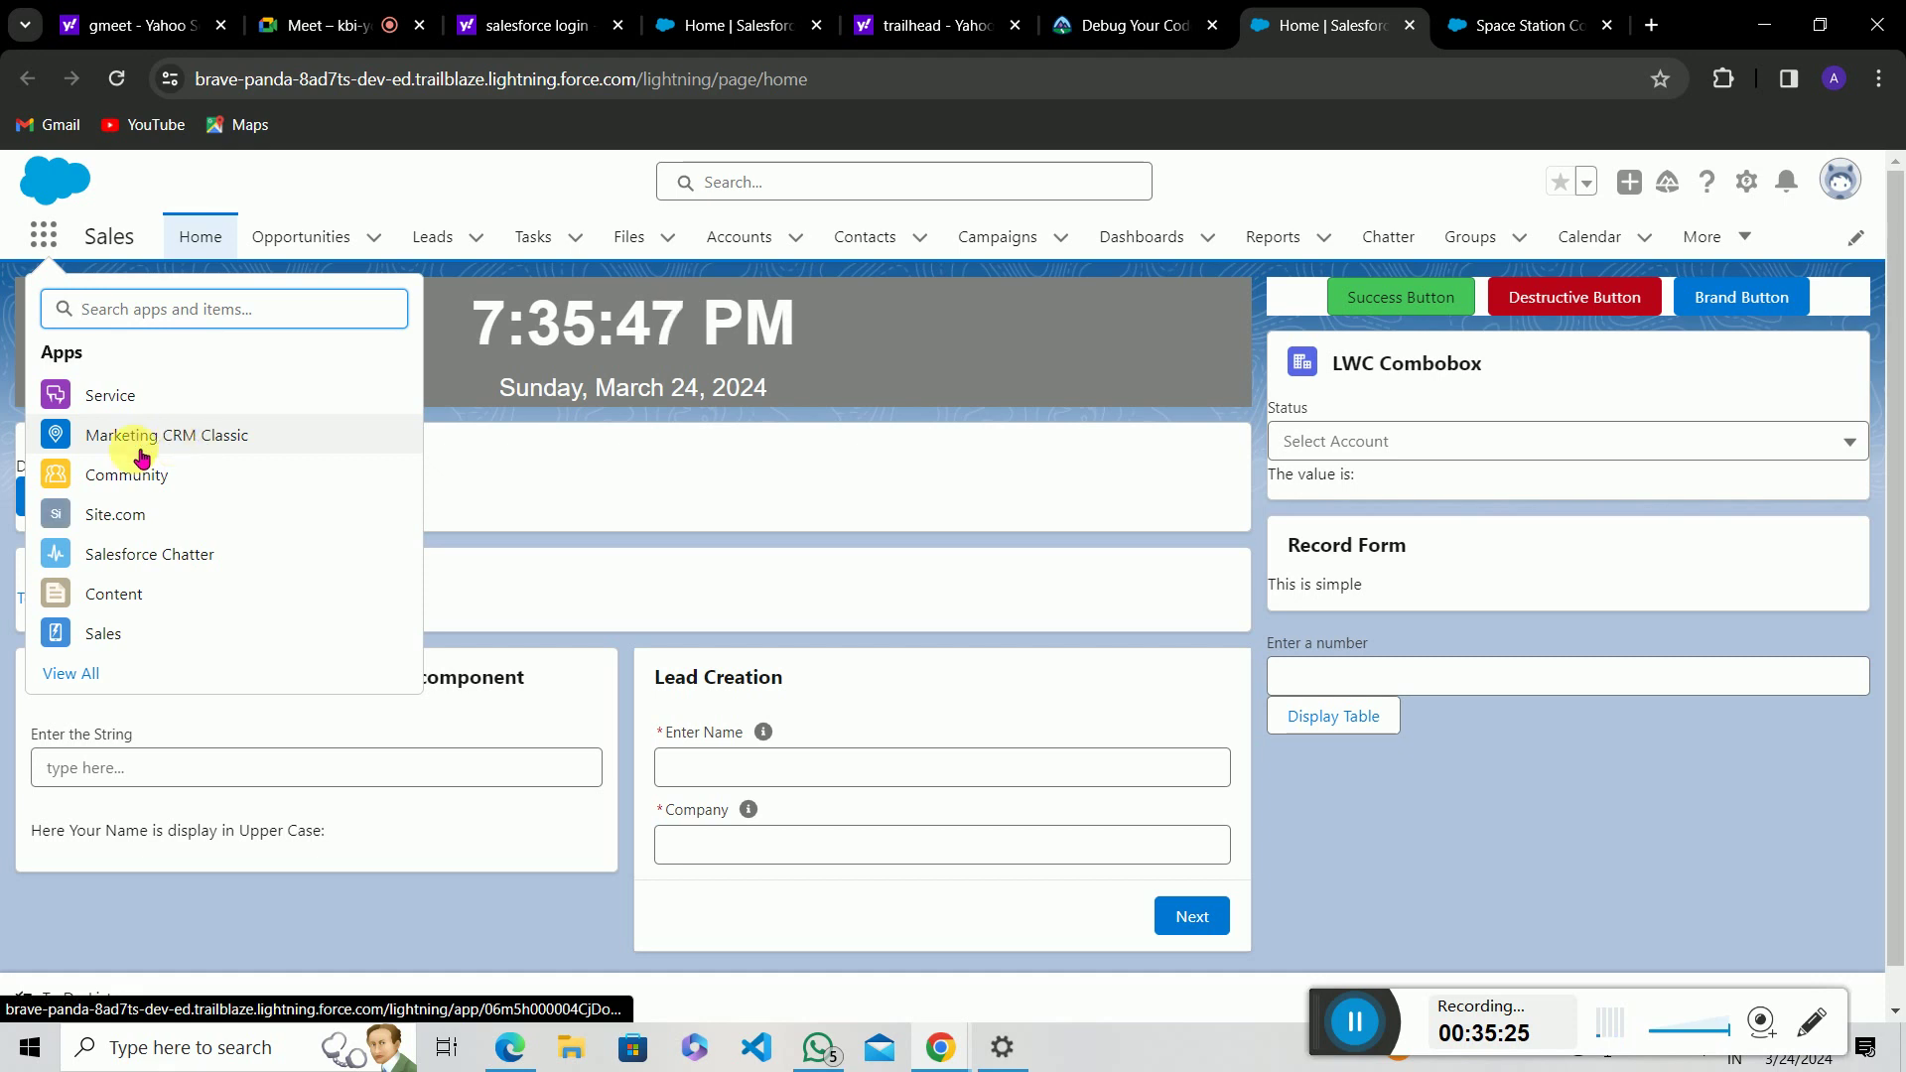
{"action": "type", "text": "s"}
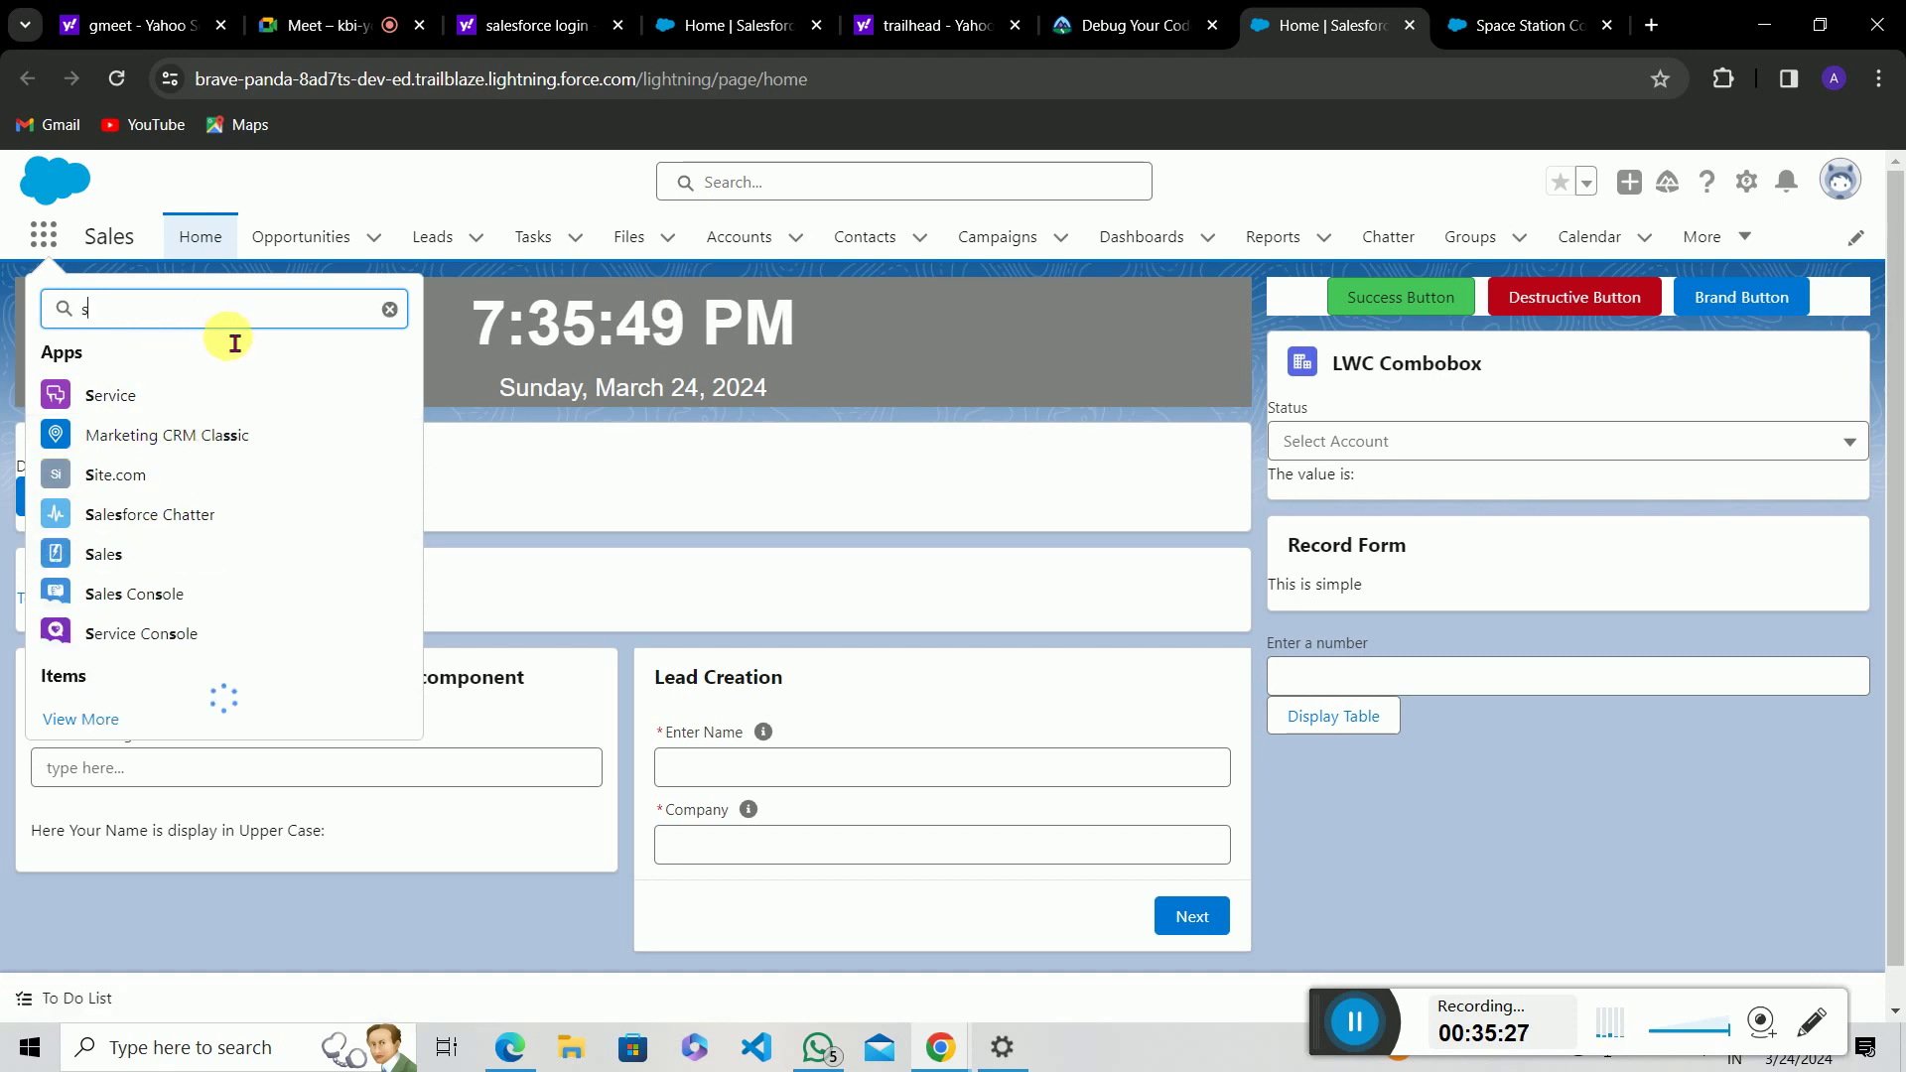
{"action": "type", "text": "p"}
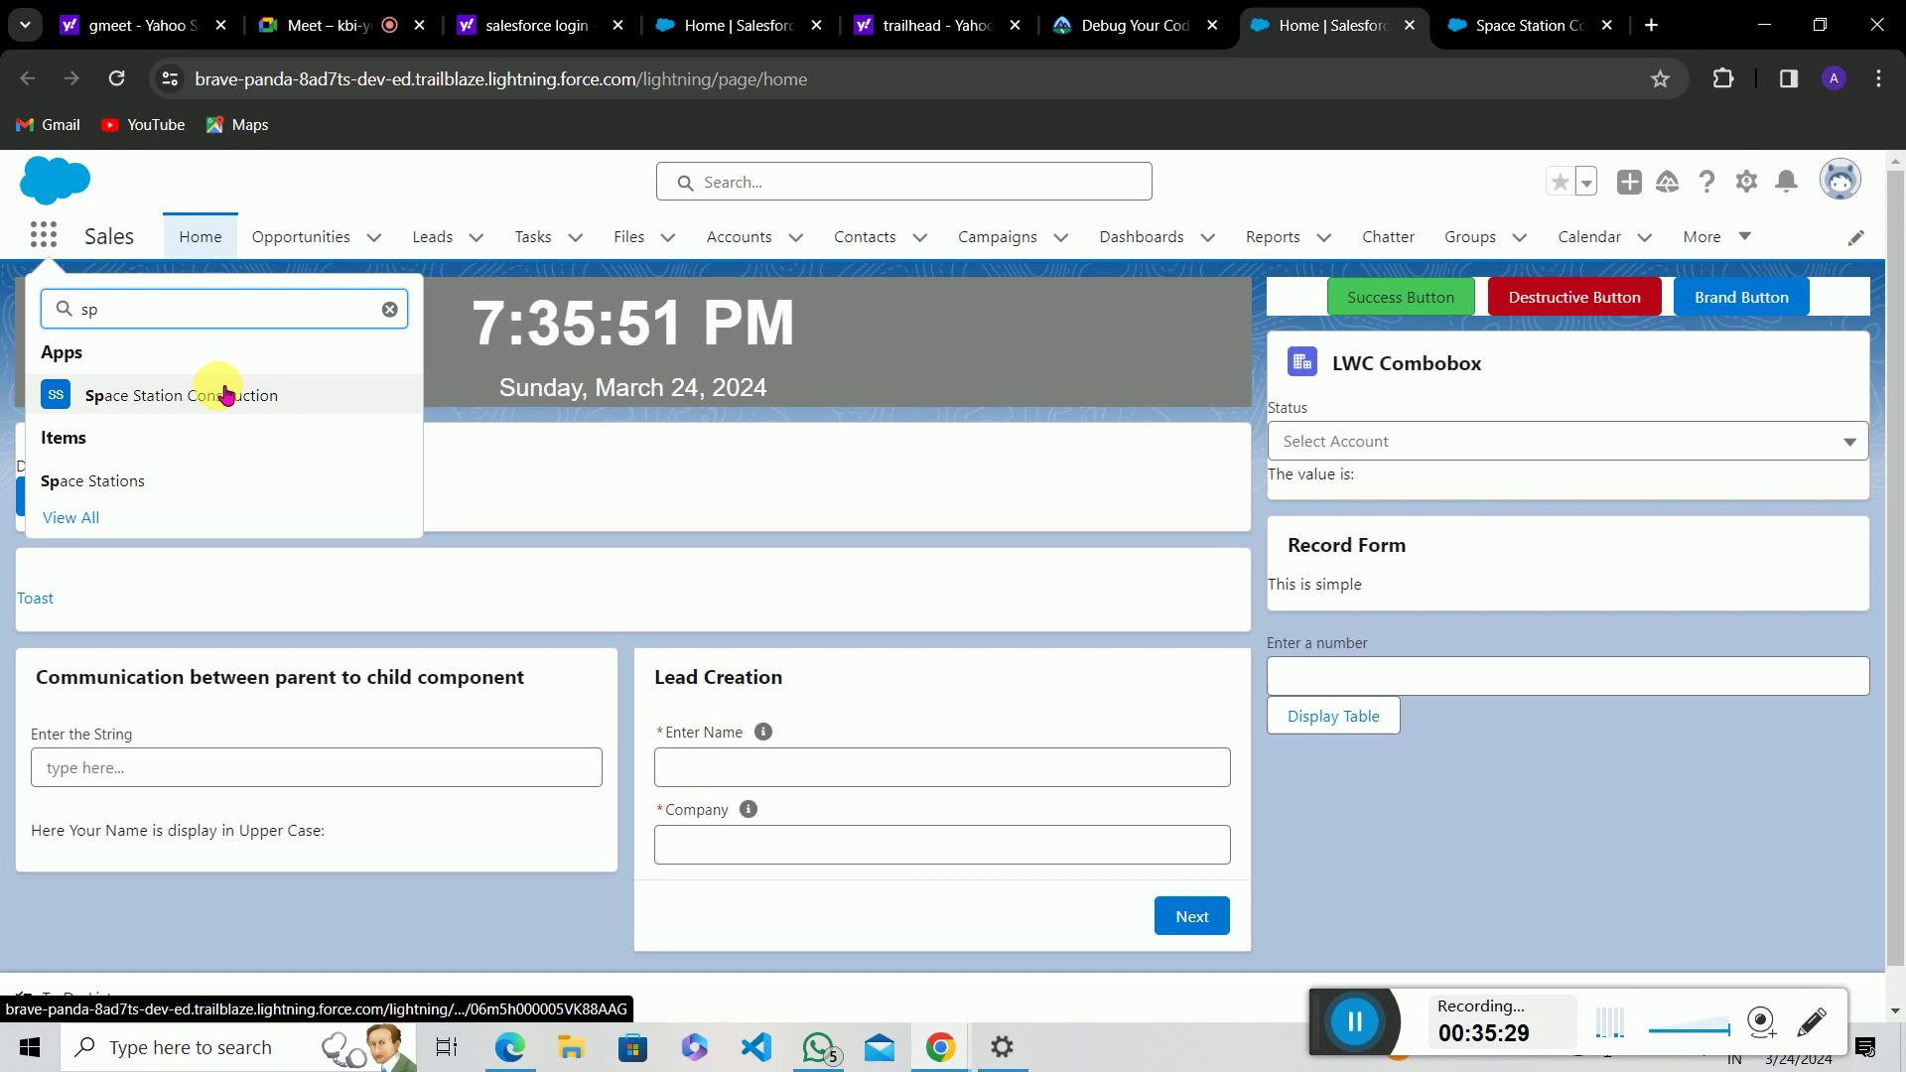
{"action": "left_click", "coordinate": [226, 394]}
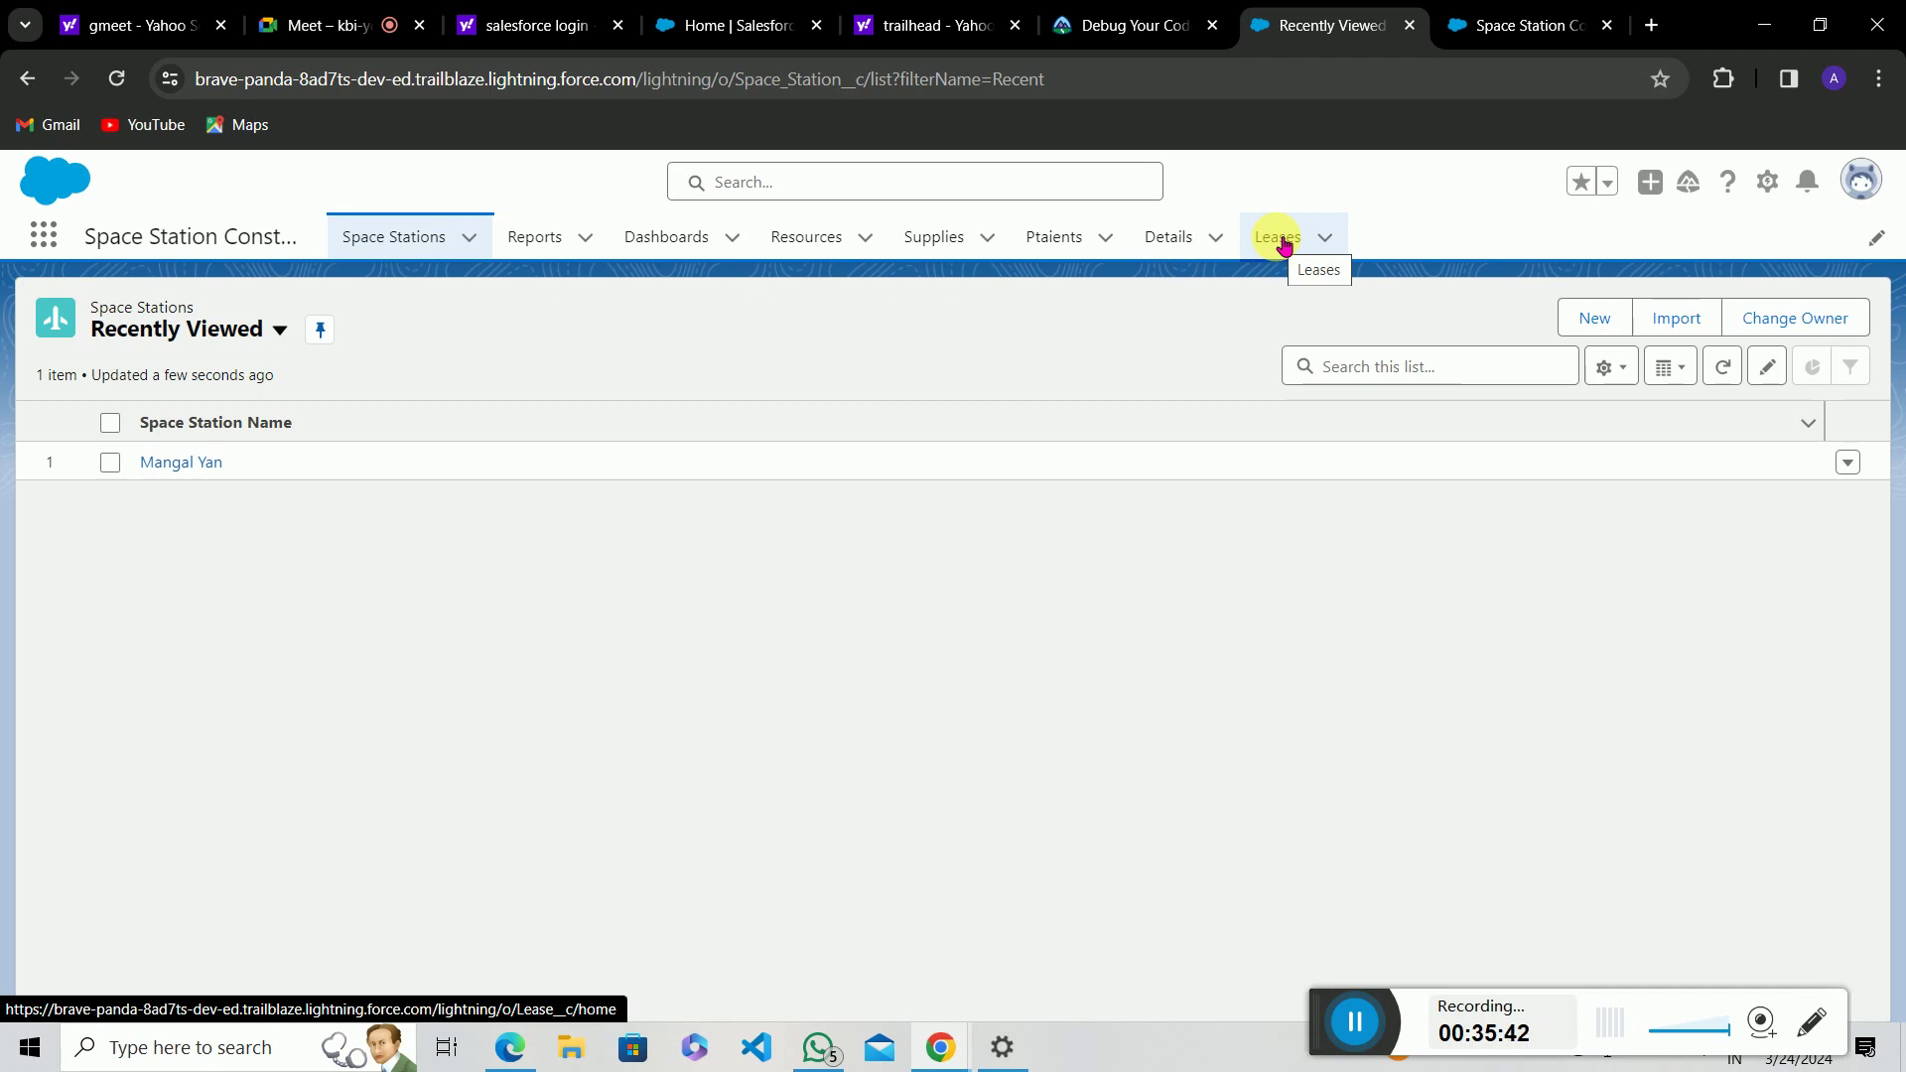
{"action": "left_click", "coordinate": [1280, 238]}
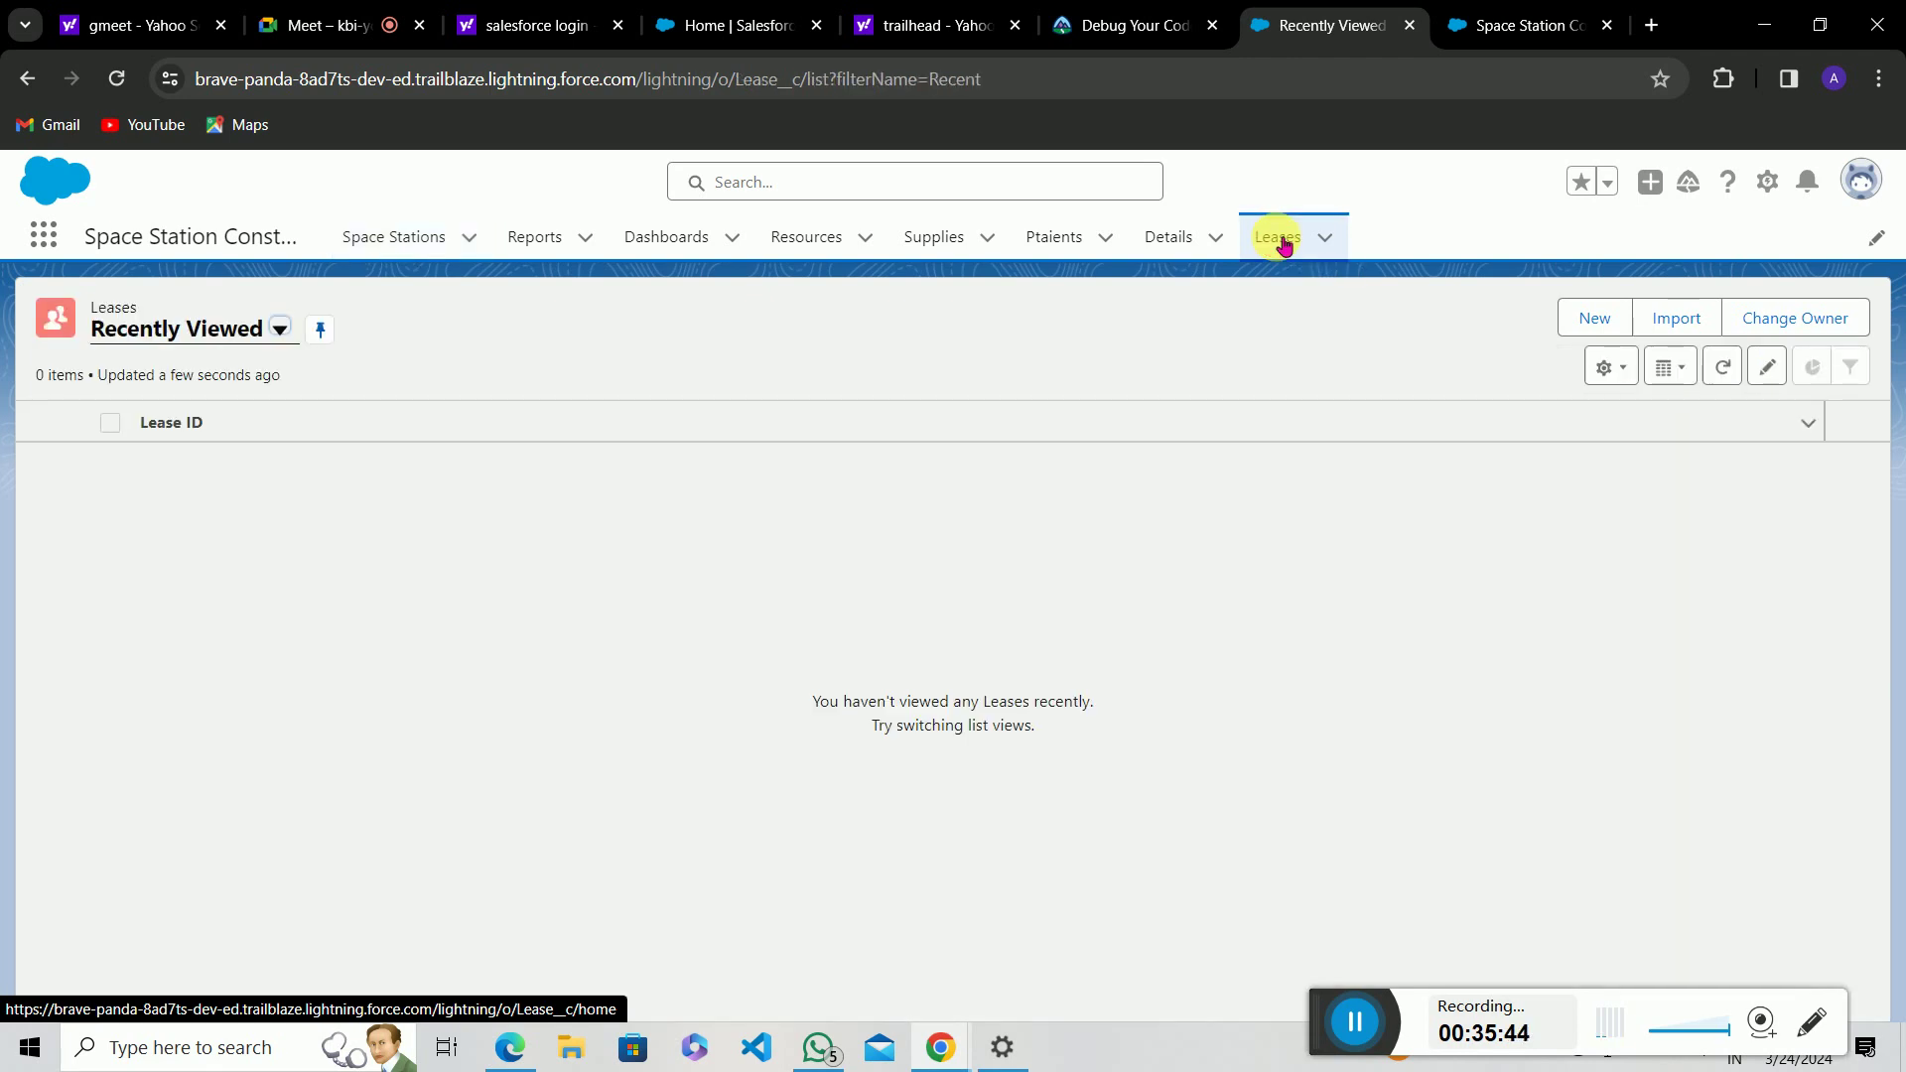
Step: Start a new lease record and set its Lease Status to Active
{"action": "left_click", "coordinate": [1588, 323]}
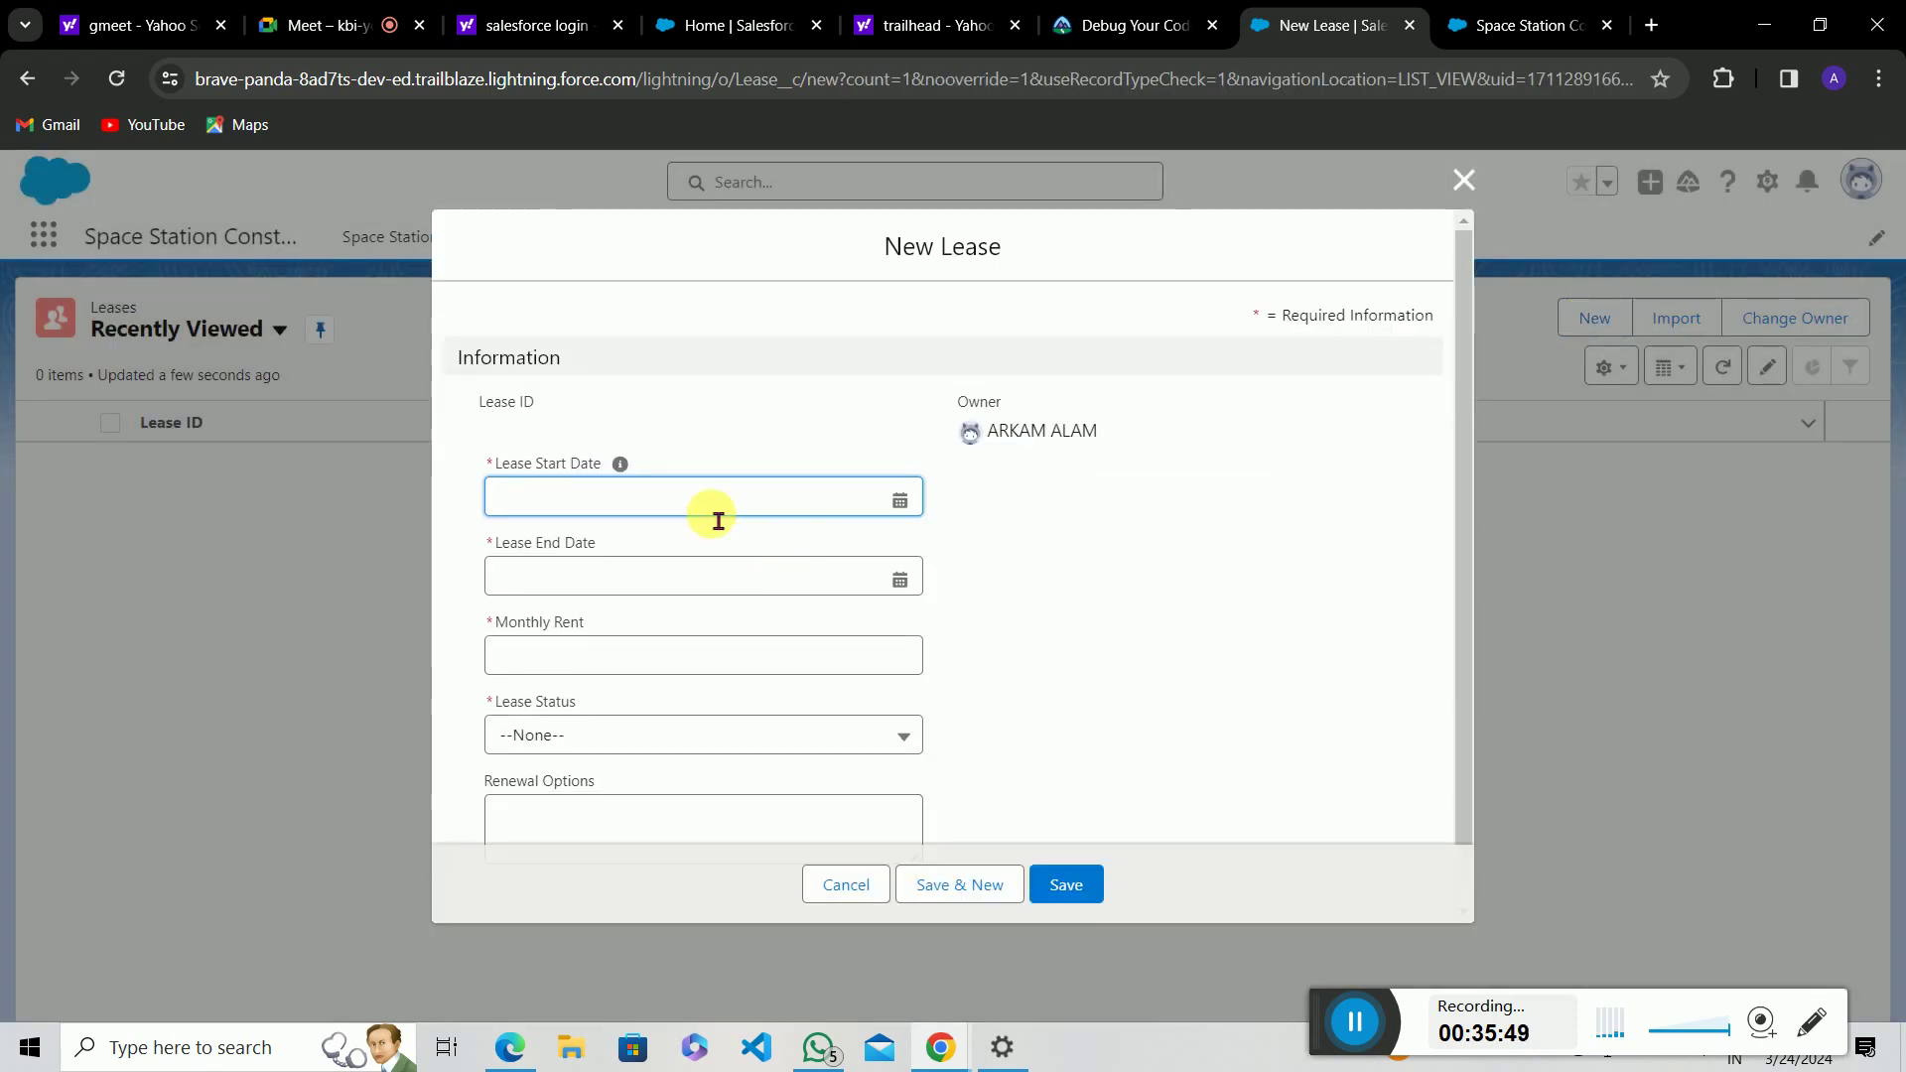
{"action": "scroll", "coordinate": [715, 527], "scroll_direction": "down", "scroll_amount": 1}
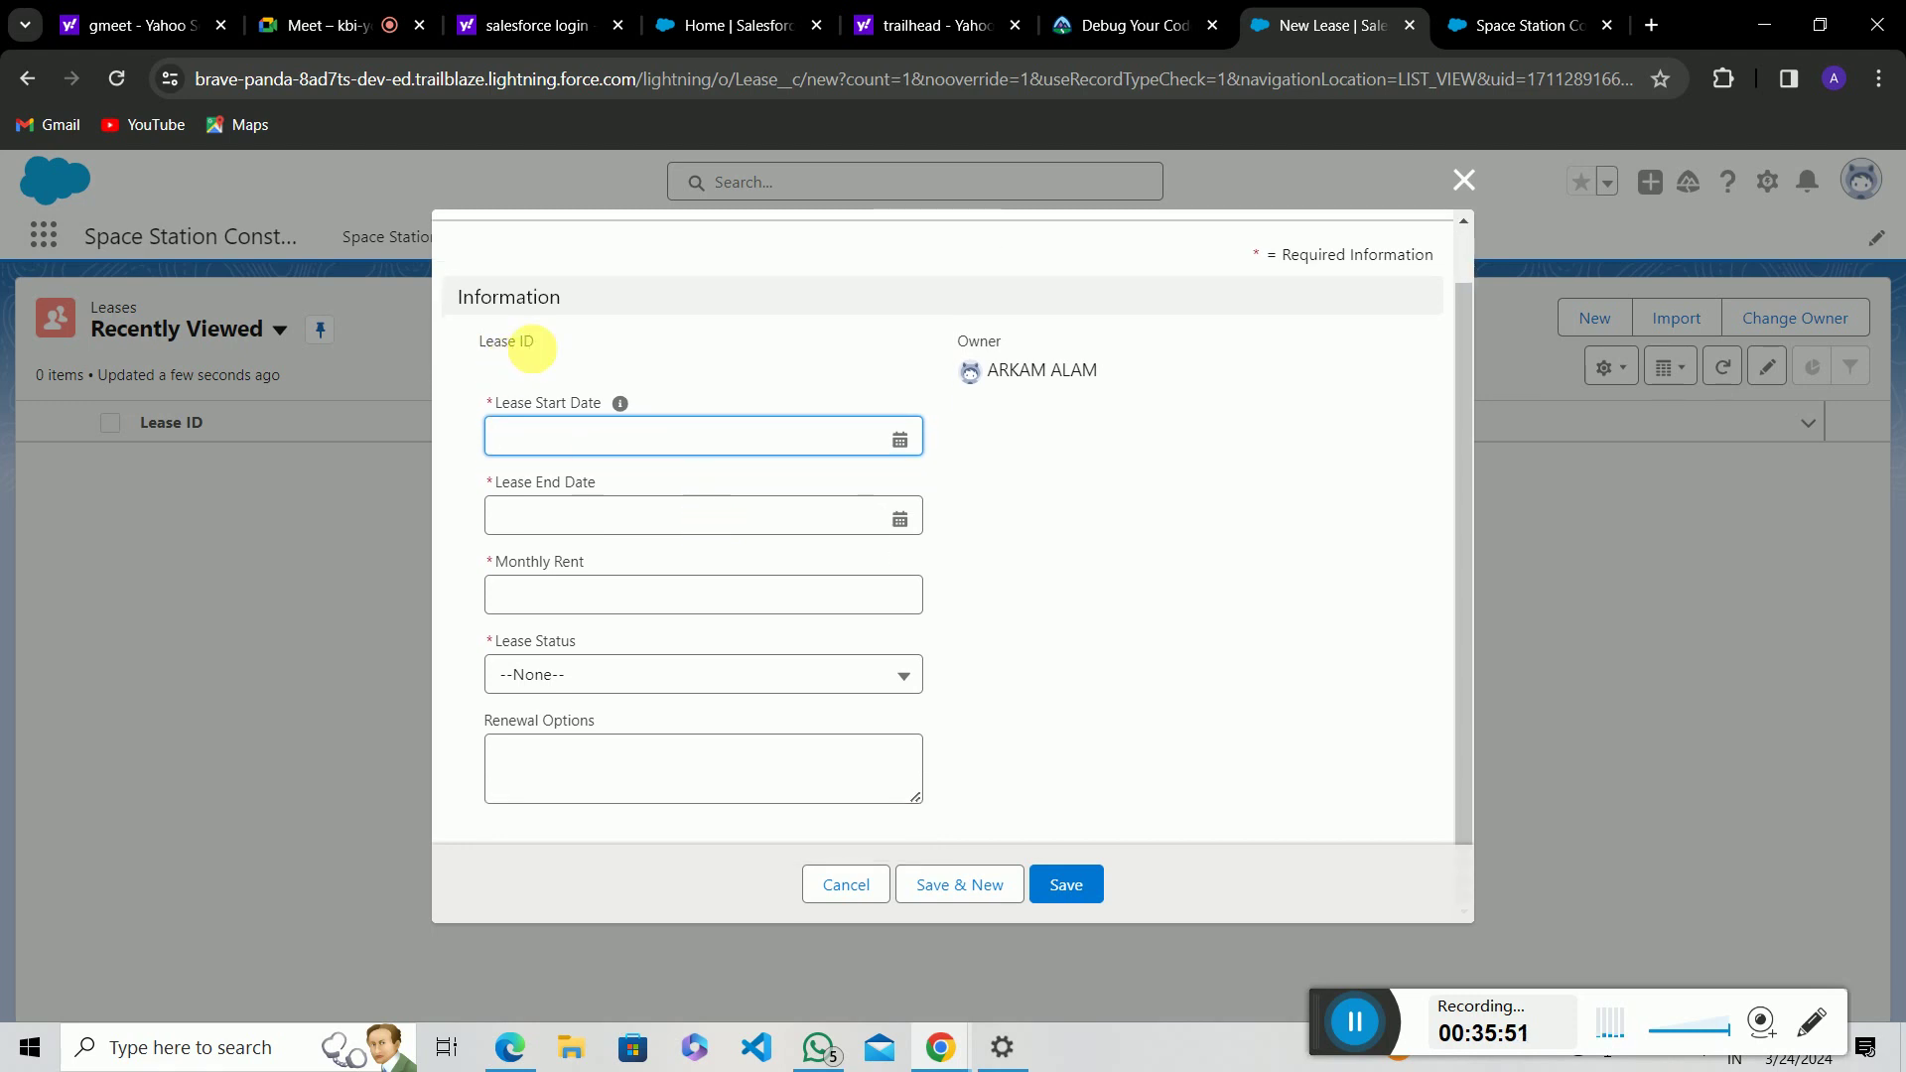
{"action": "left_click", "coordinate": [613, 525]}
{"action": "left_click", "coordinate": [595, 614]}
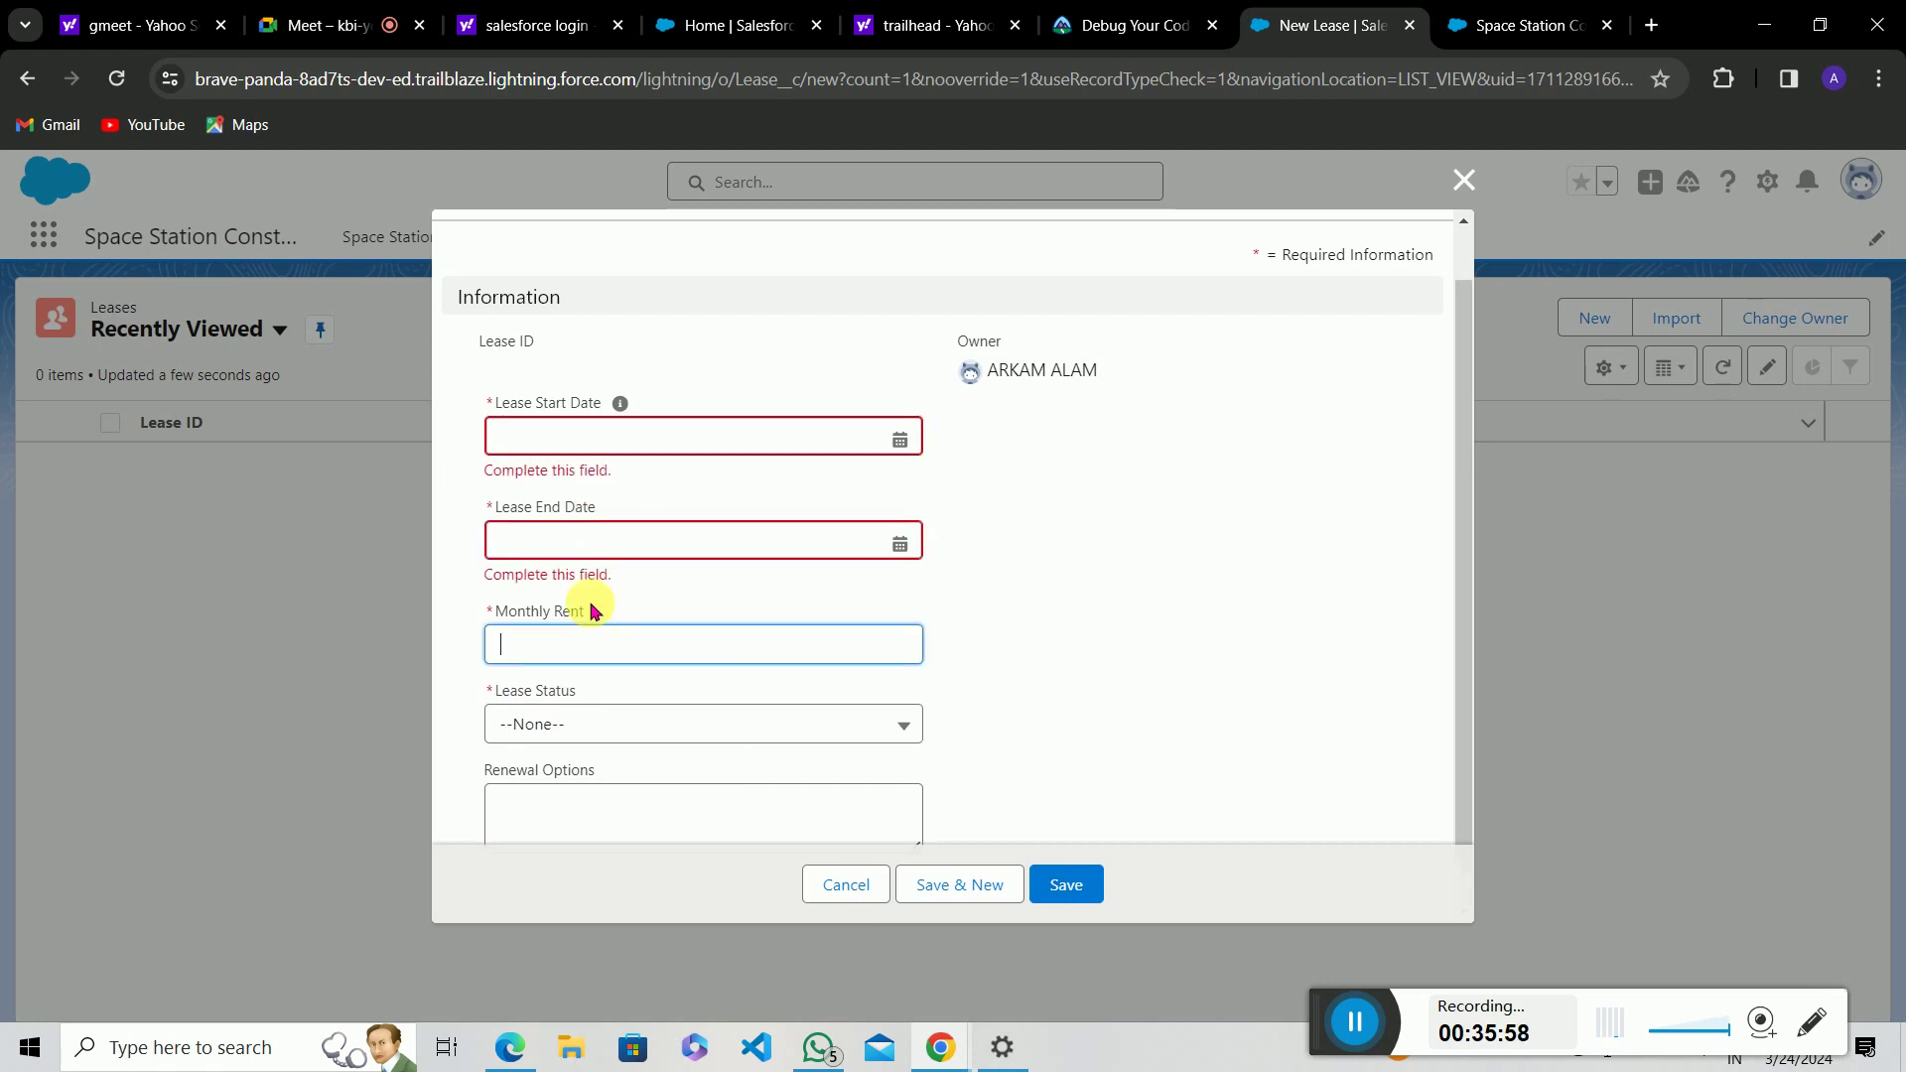
{"action": "scroll", "coordinate": [645, 665], "scroll_direction": "down", "scroll_amount": 1}
{"action": "left_click", "coordinate": [606, 665]}
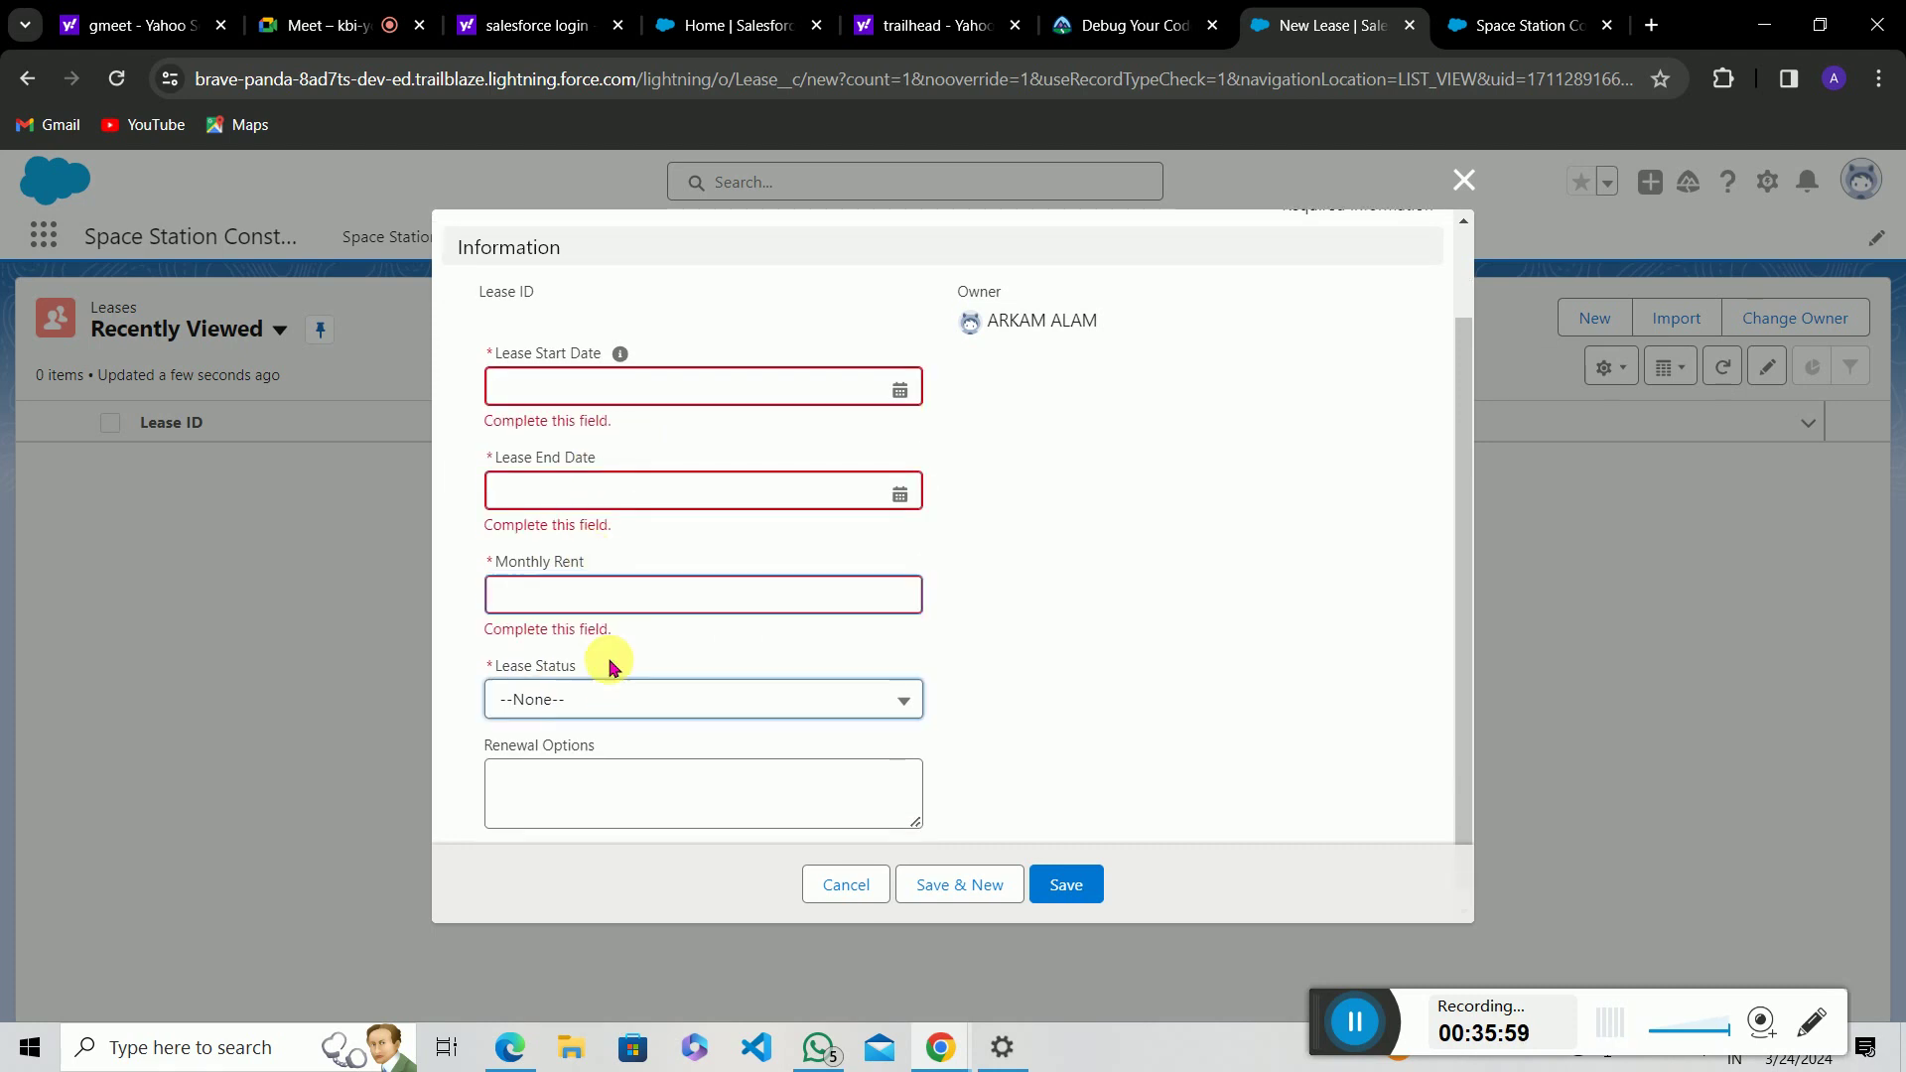
{"action": "left_click", "coordinate": [612, 700]}
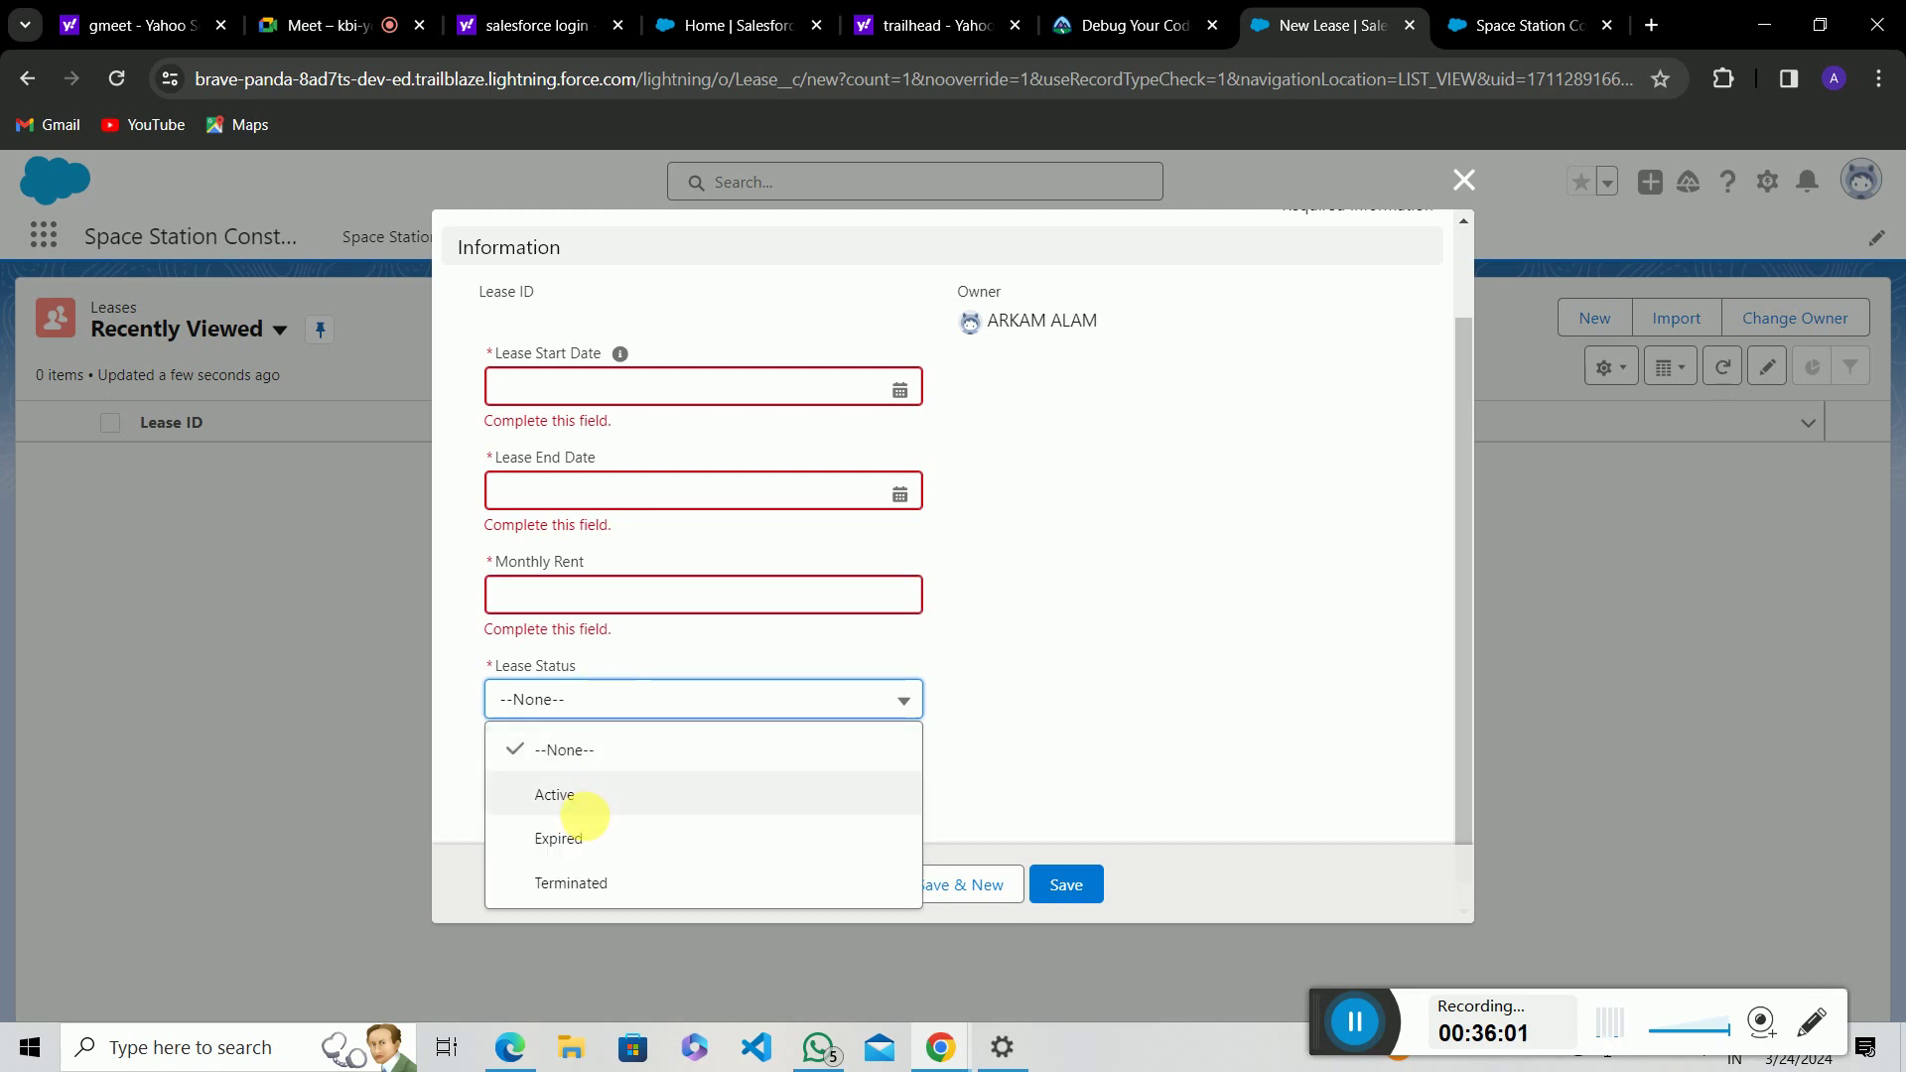
{"action": "left_click", "coordinate": [612, 804]}
{"action": "scroll", "coordinate": [681, 778], "scroll_direction": "down", "scroll_amount": 1}
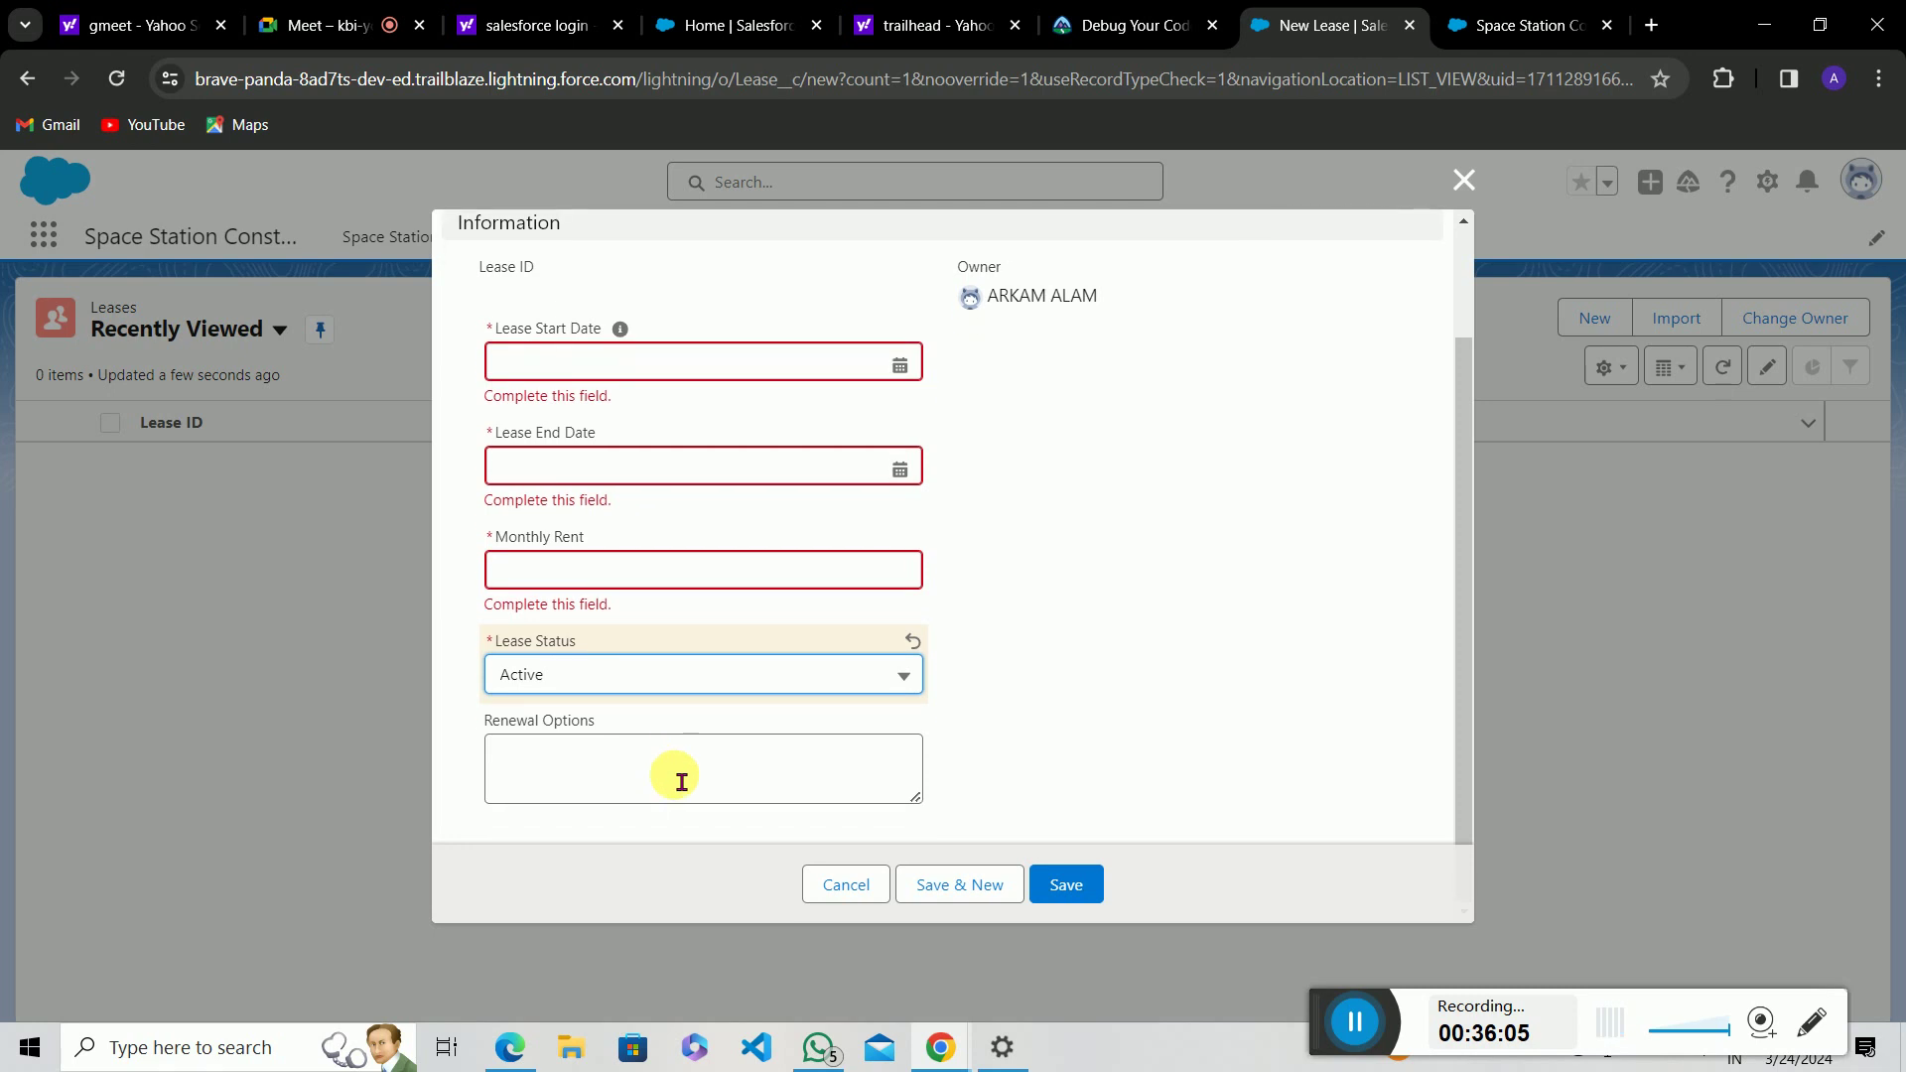
{"action": "left_click", "coordinate": [640, 770]}
{"action": "mouse_move", "coordinate": [919, 807]}
{"action": "left_mouse_down"}
{"action": "mouse_move", "coordinate": [965, 821]}
{"action": "mouse_move", "coordinate": [944, 778]}
{"action": "mouse_move", "coordinate": [868, 791]}
{"action": "mouse_move", "coordinate": [938, 838]}
{"action": "mouse_move", "coordinate": [904, 792]}
{"action": "mouse_move", "coordinate": [918, 819]}
{"action": "left_mouse_up"}
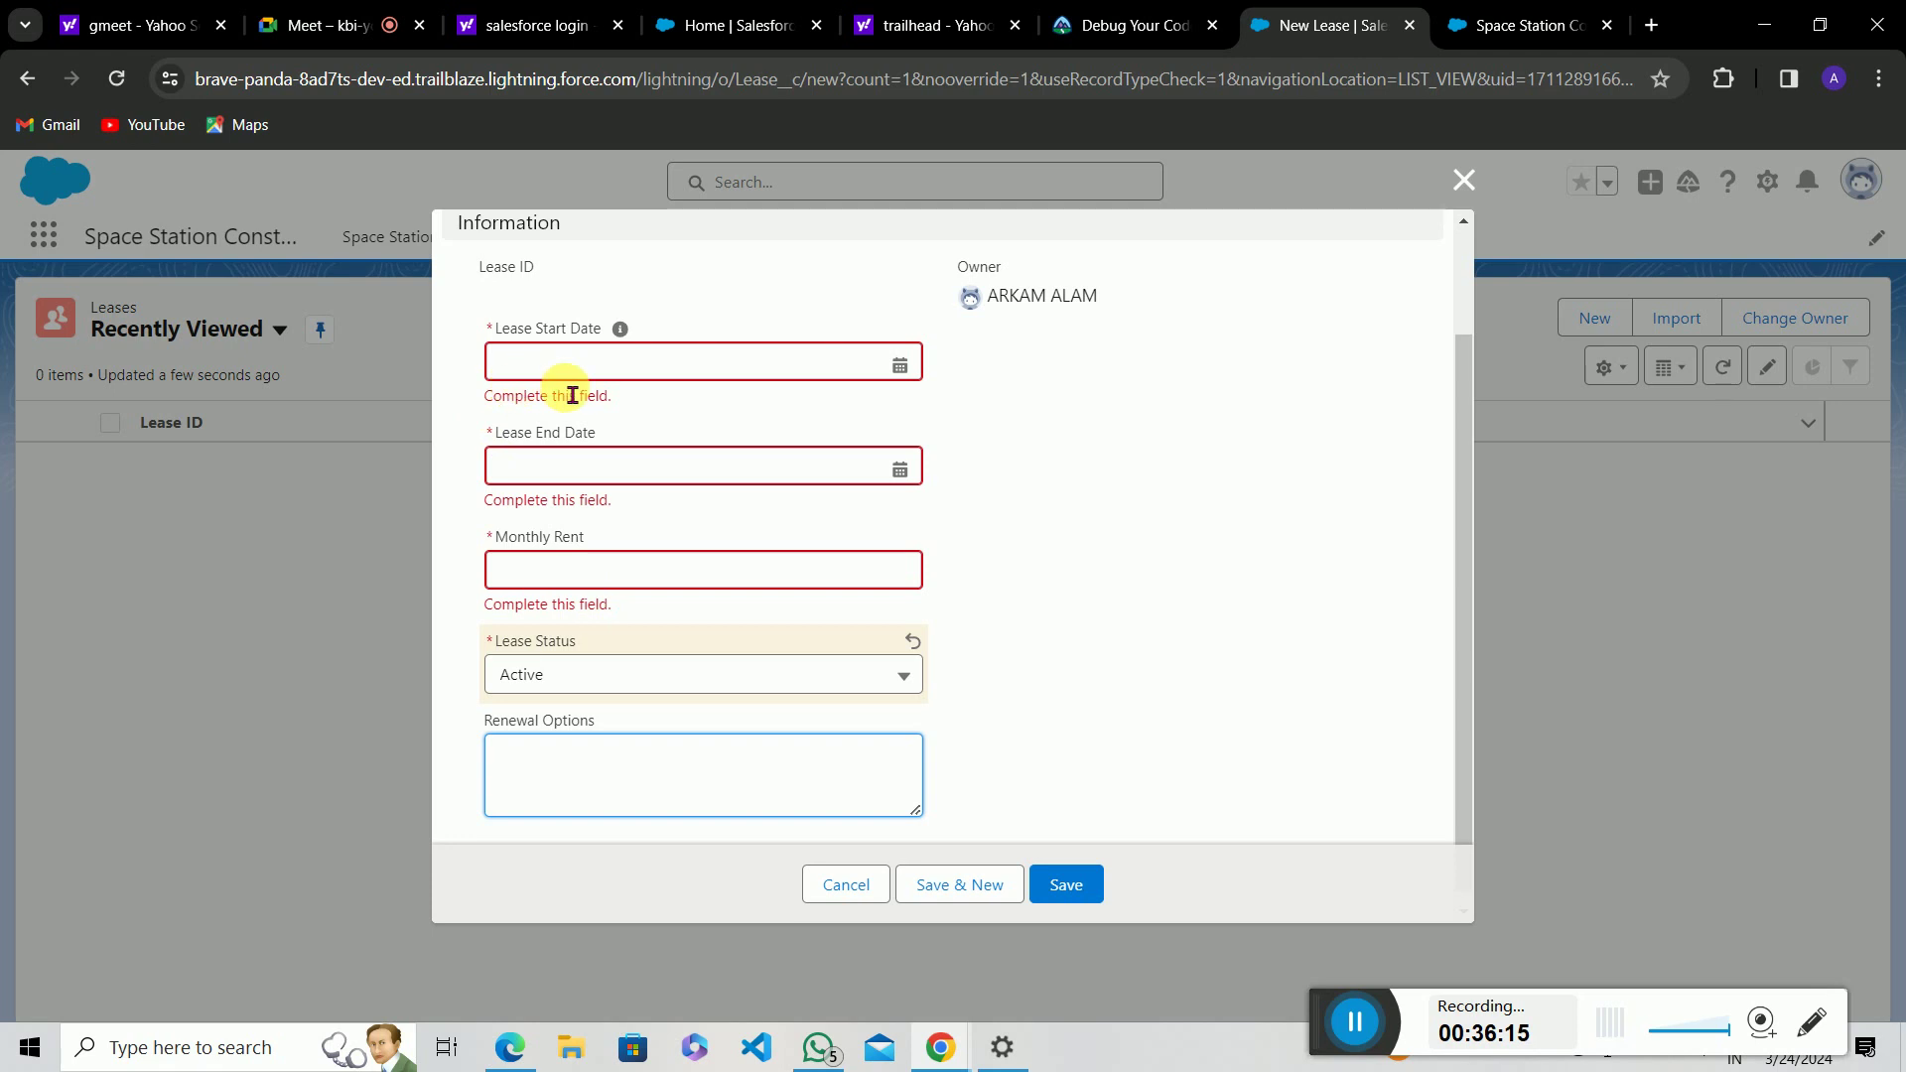
Step: Set the lease's start date to 25/03/2024 and its end date to 25/03/2025
{"action": "scroll", "coordinate": [582, 446], "scroll_direction": "up", "scroll_amount": 2}
{"action": "left_click", "coordinate": [587, 504]}
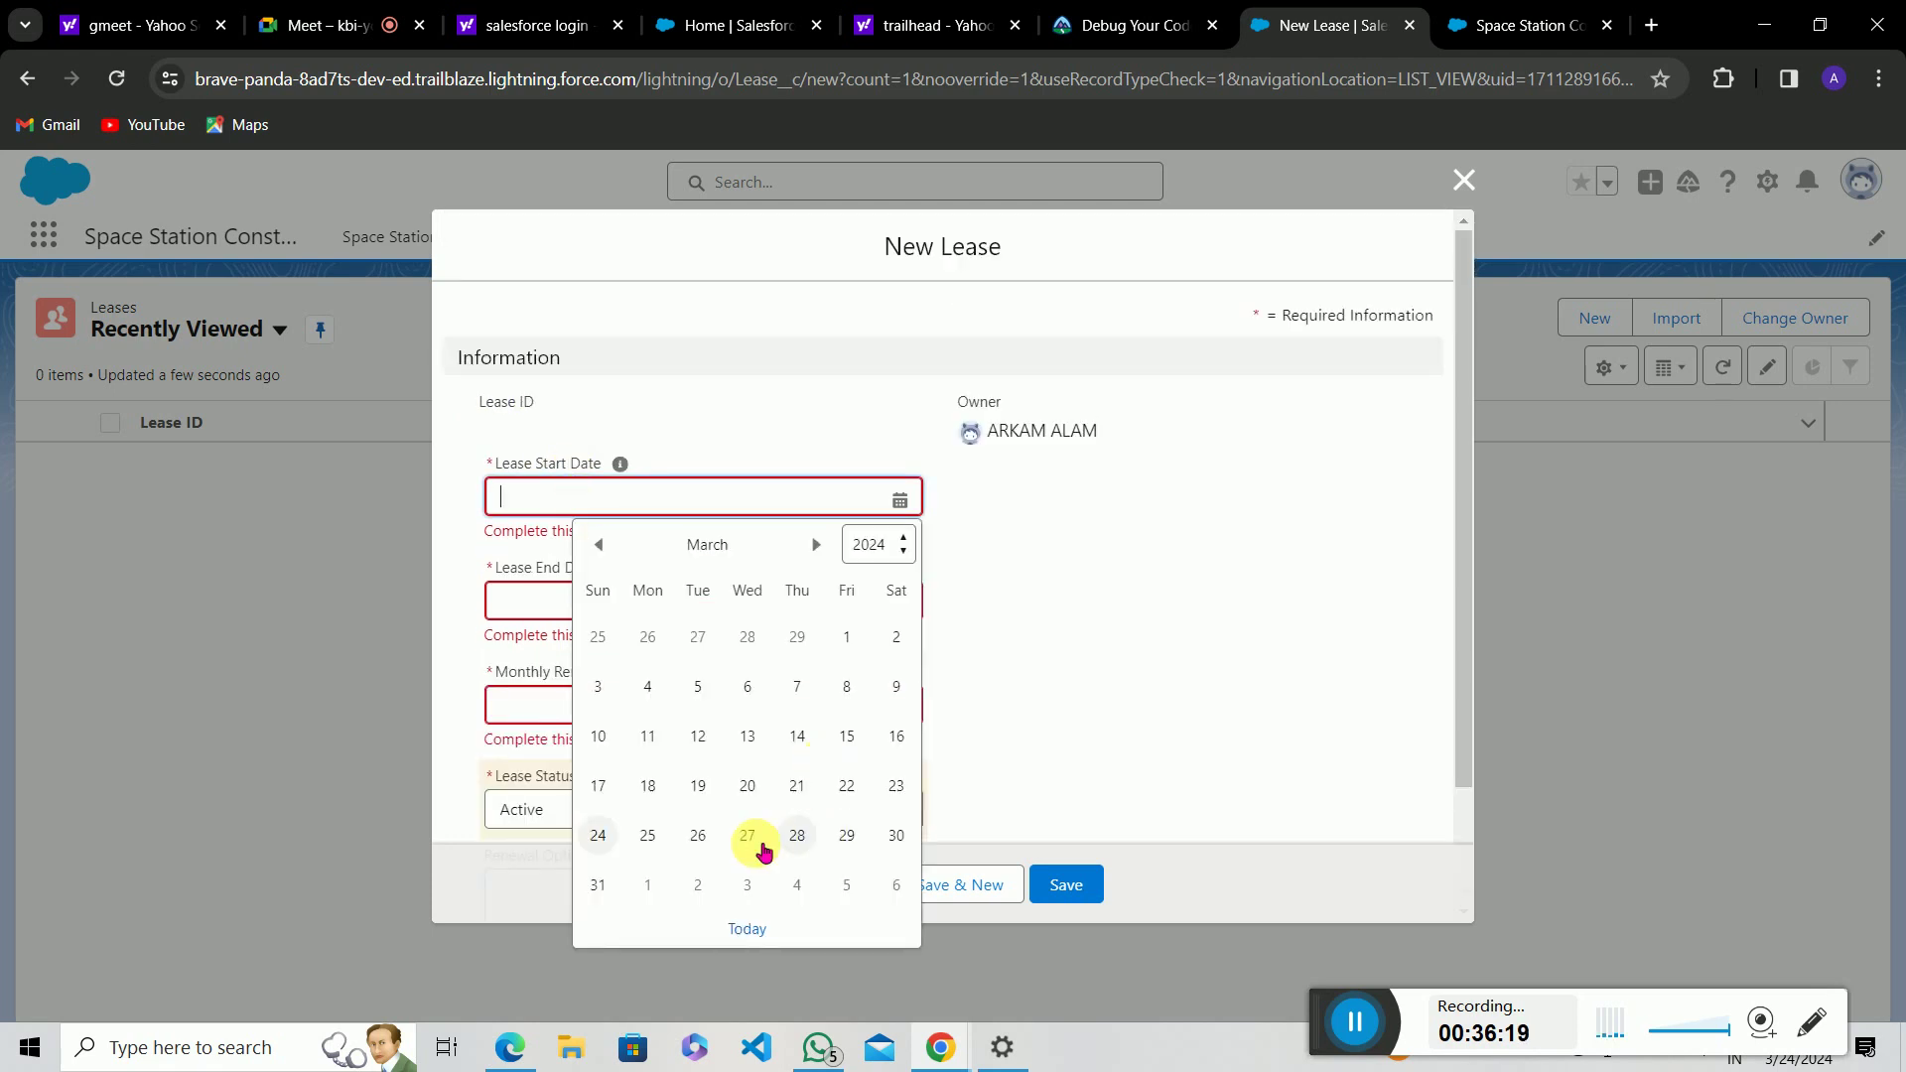
{"action": "left_click", "coordinate": [647, 837]}
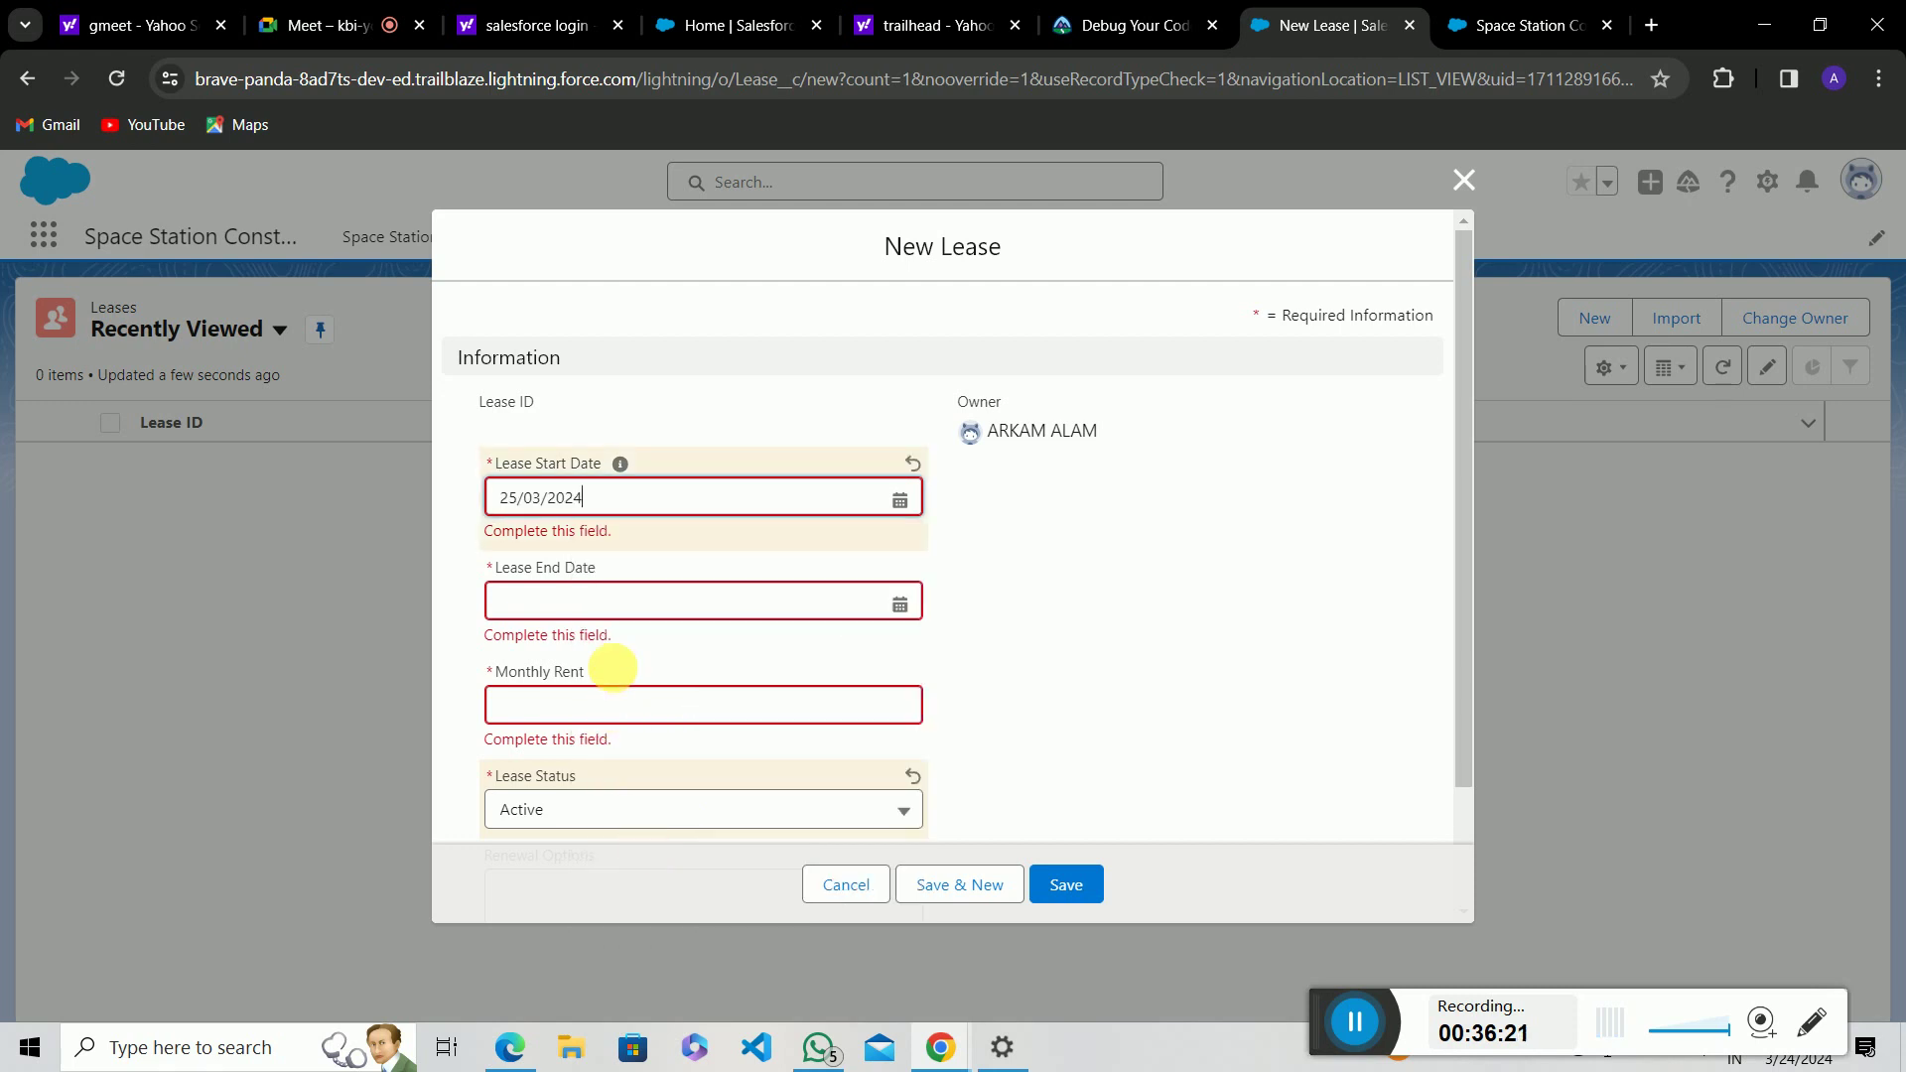
{"action": "left_click", "coordinate": [667, 614]}
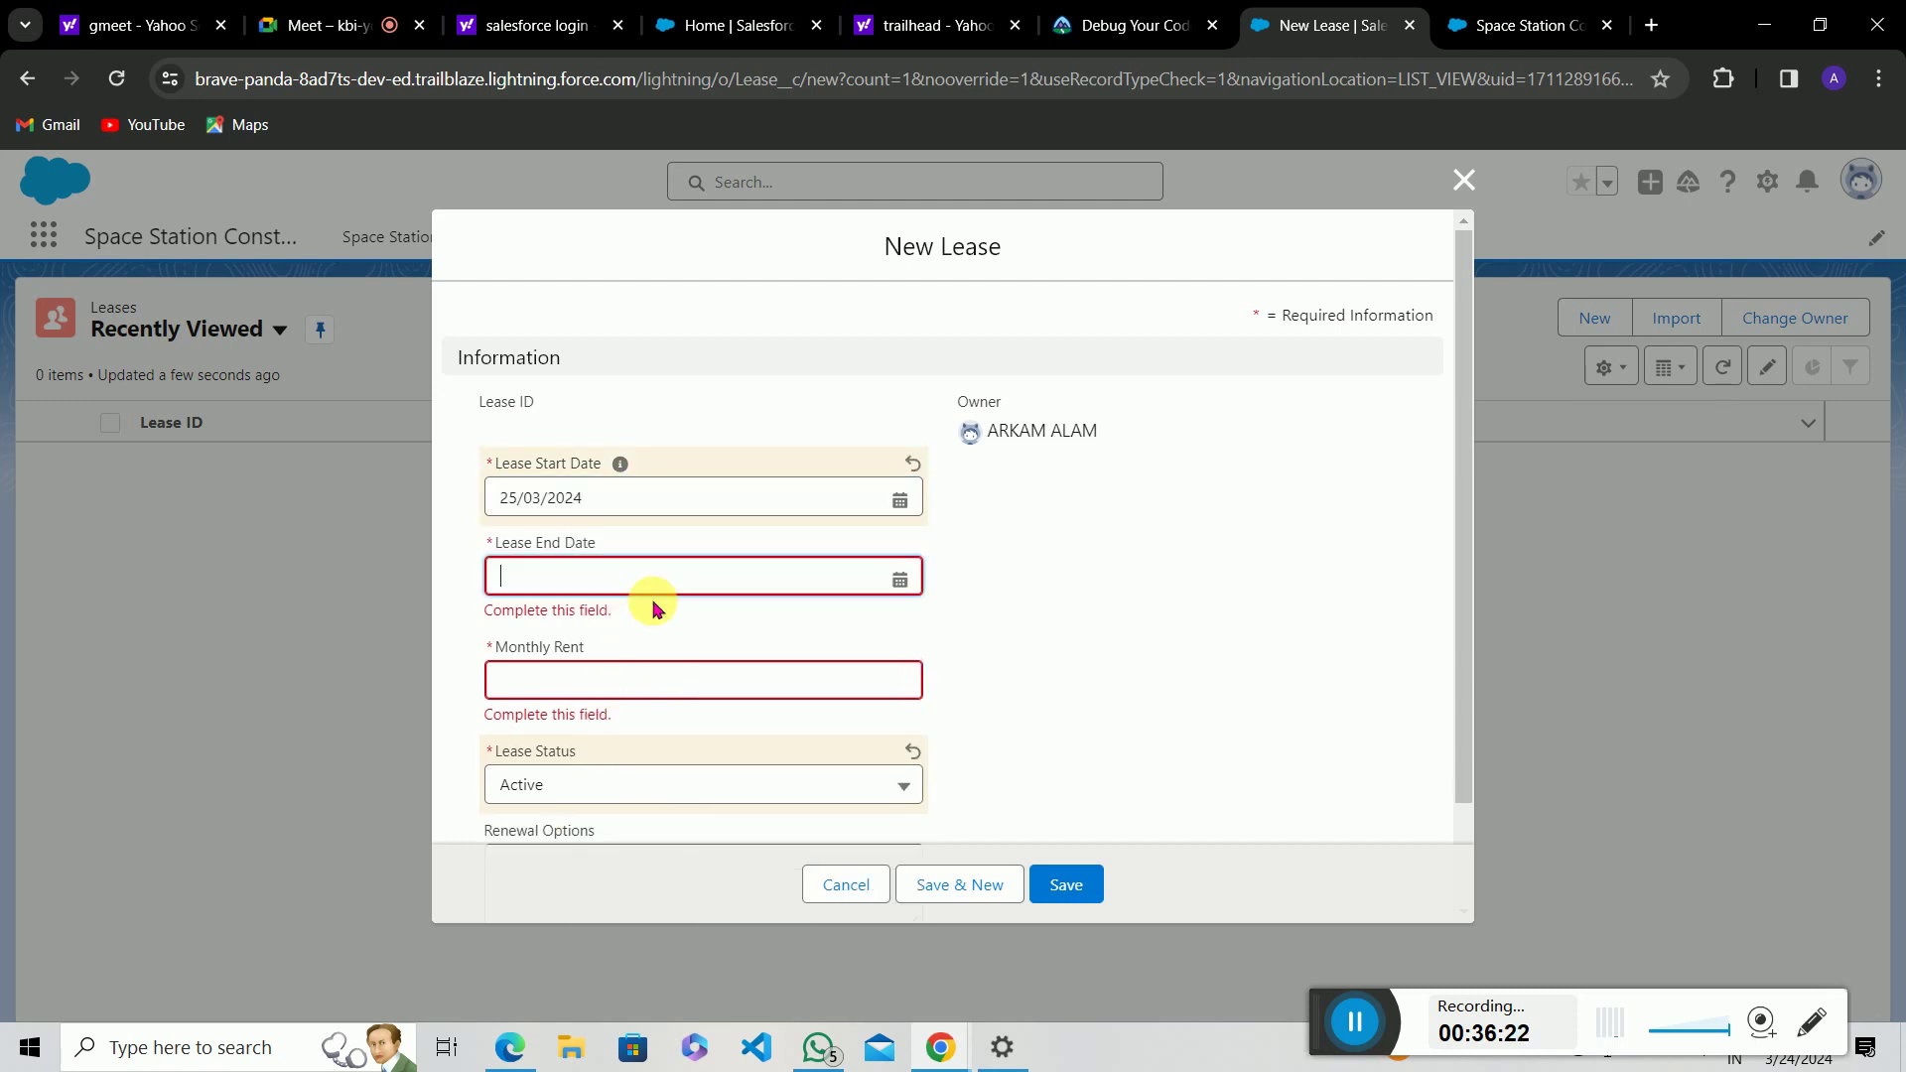
{"action": "left_click", "coordinate": [899, 581]}
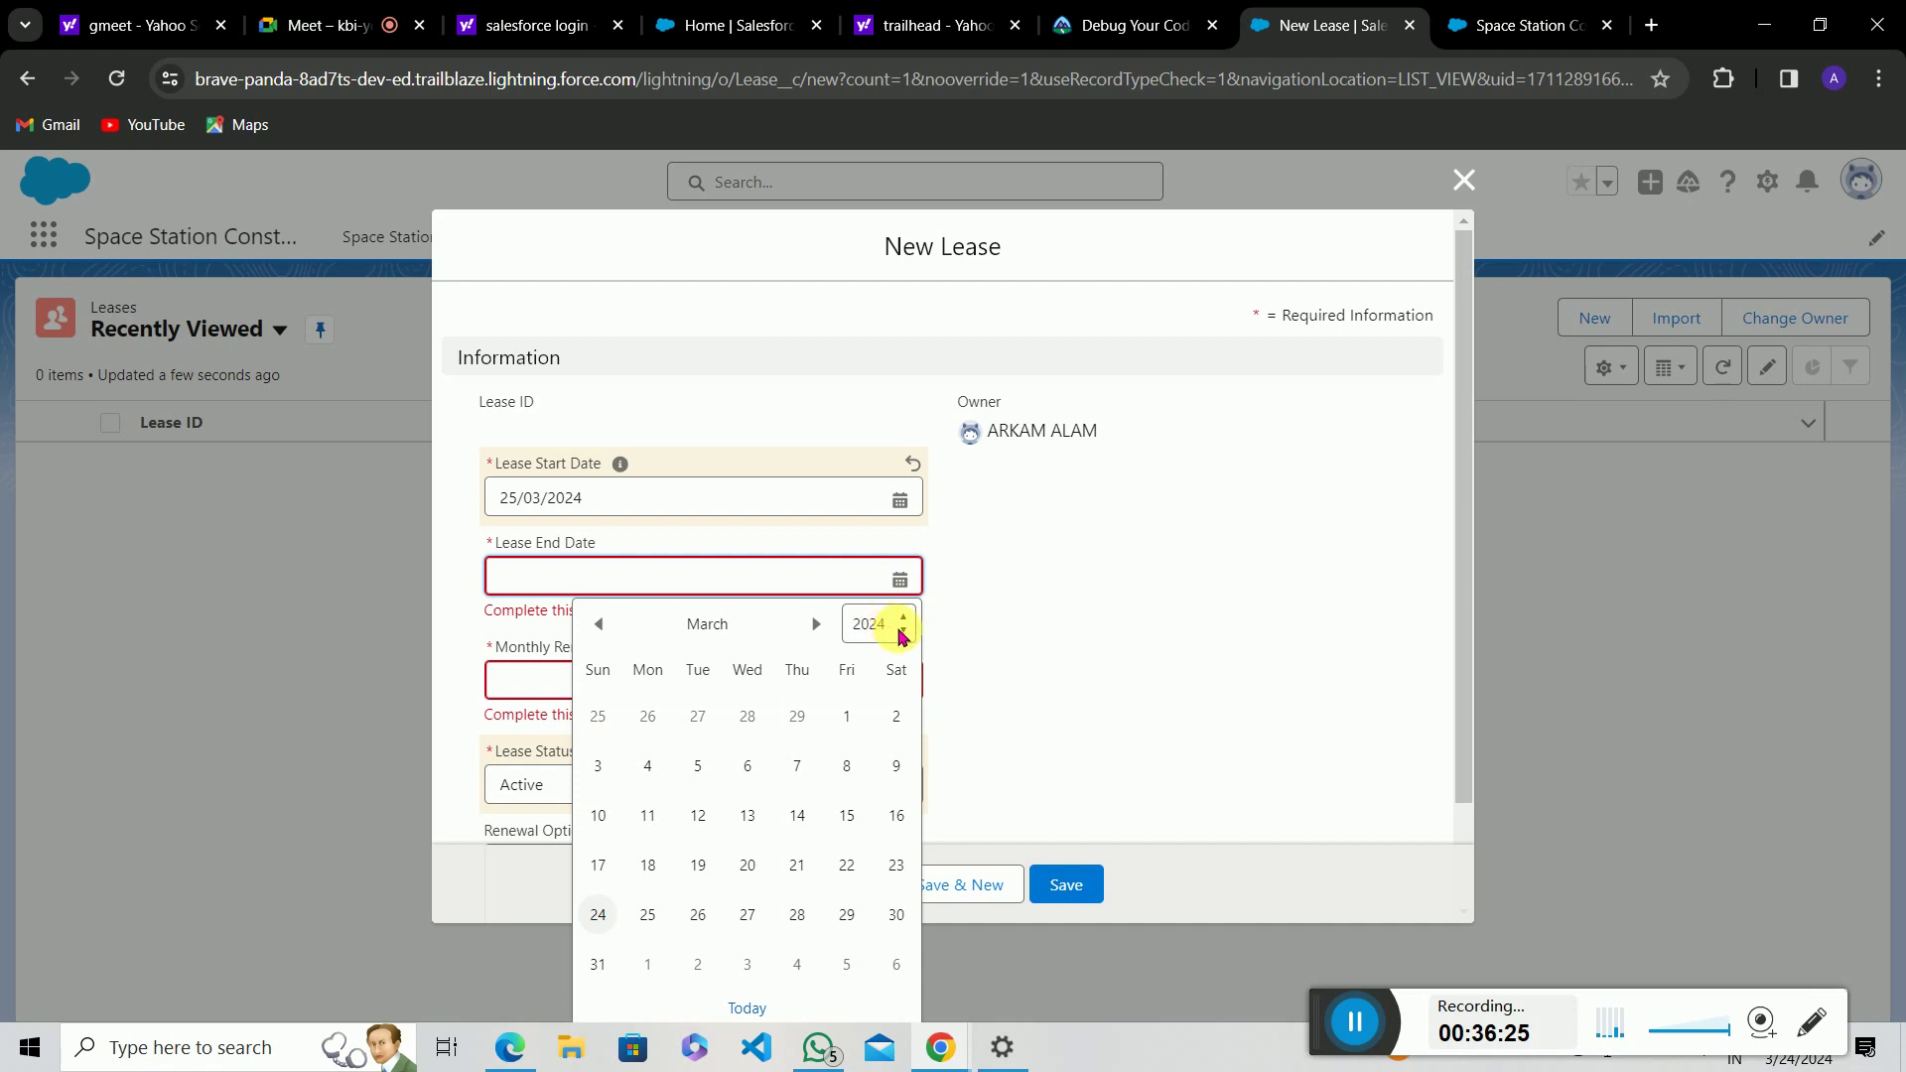
{"action": "left_click", "coordinate": [905, 635]}
{"action": "scroll", "coordinate": [889, 580], "scroll_direction": "down", "scroll_amount": 3}
{"action": "left_click", "coordinate": [869, 373]}
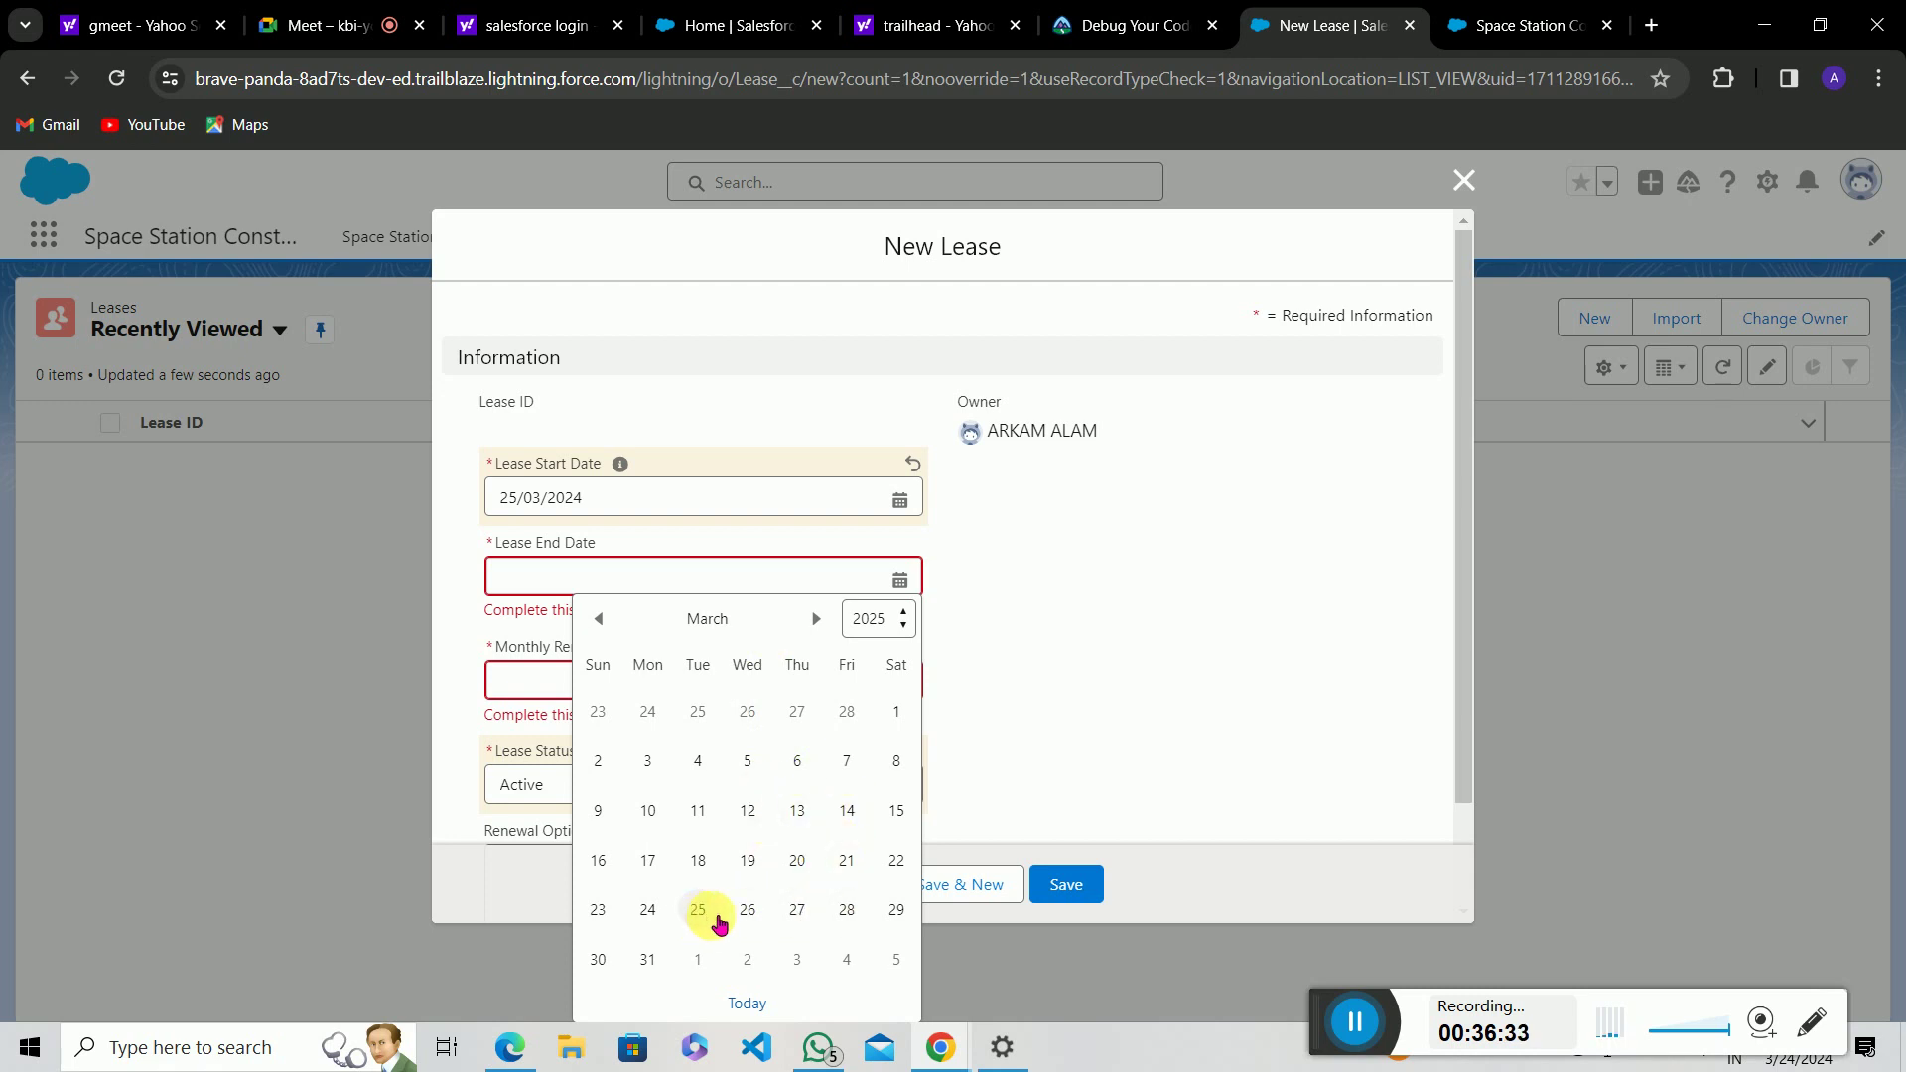
{"action": "left_click", "coordinate": [700, 910]}
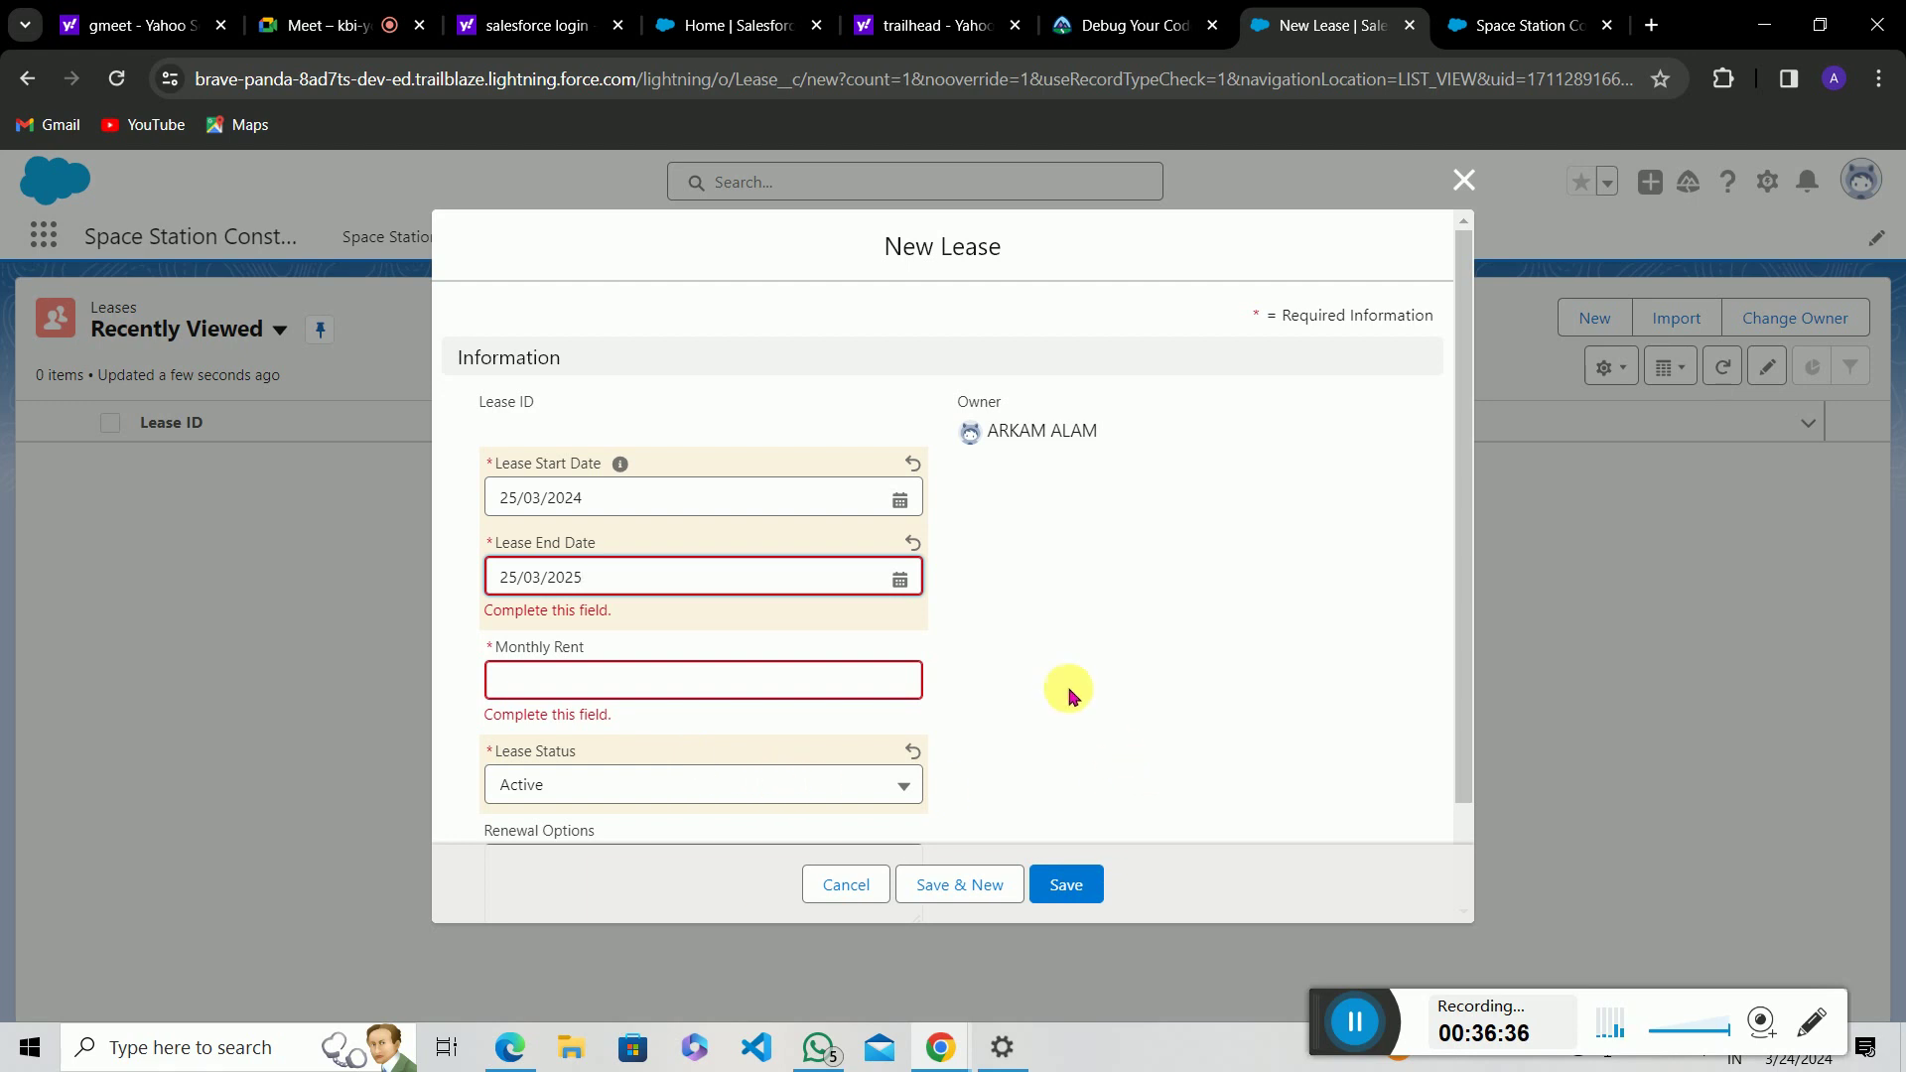
Step: Set the lease's Monthly Rent to 3000 and save the record
{"action": "scroll", "coordinate": [1070, 692], "scroll_direction": "down", "scroll_amount": 1}
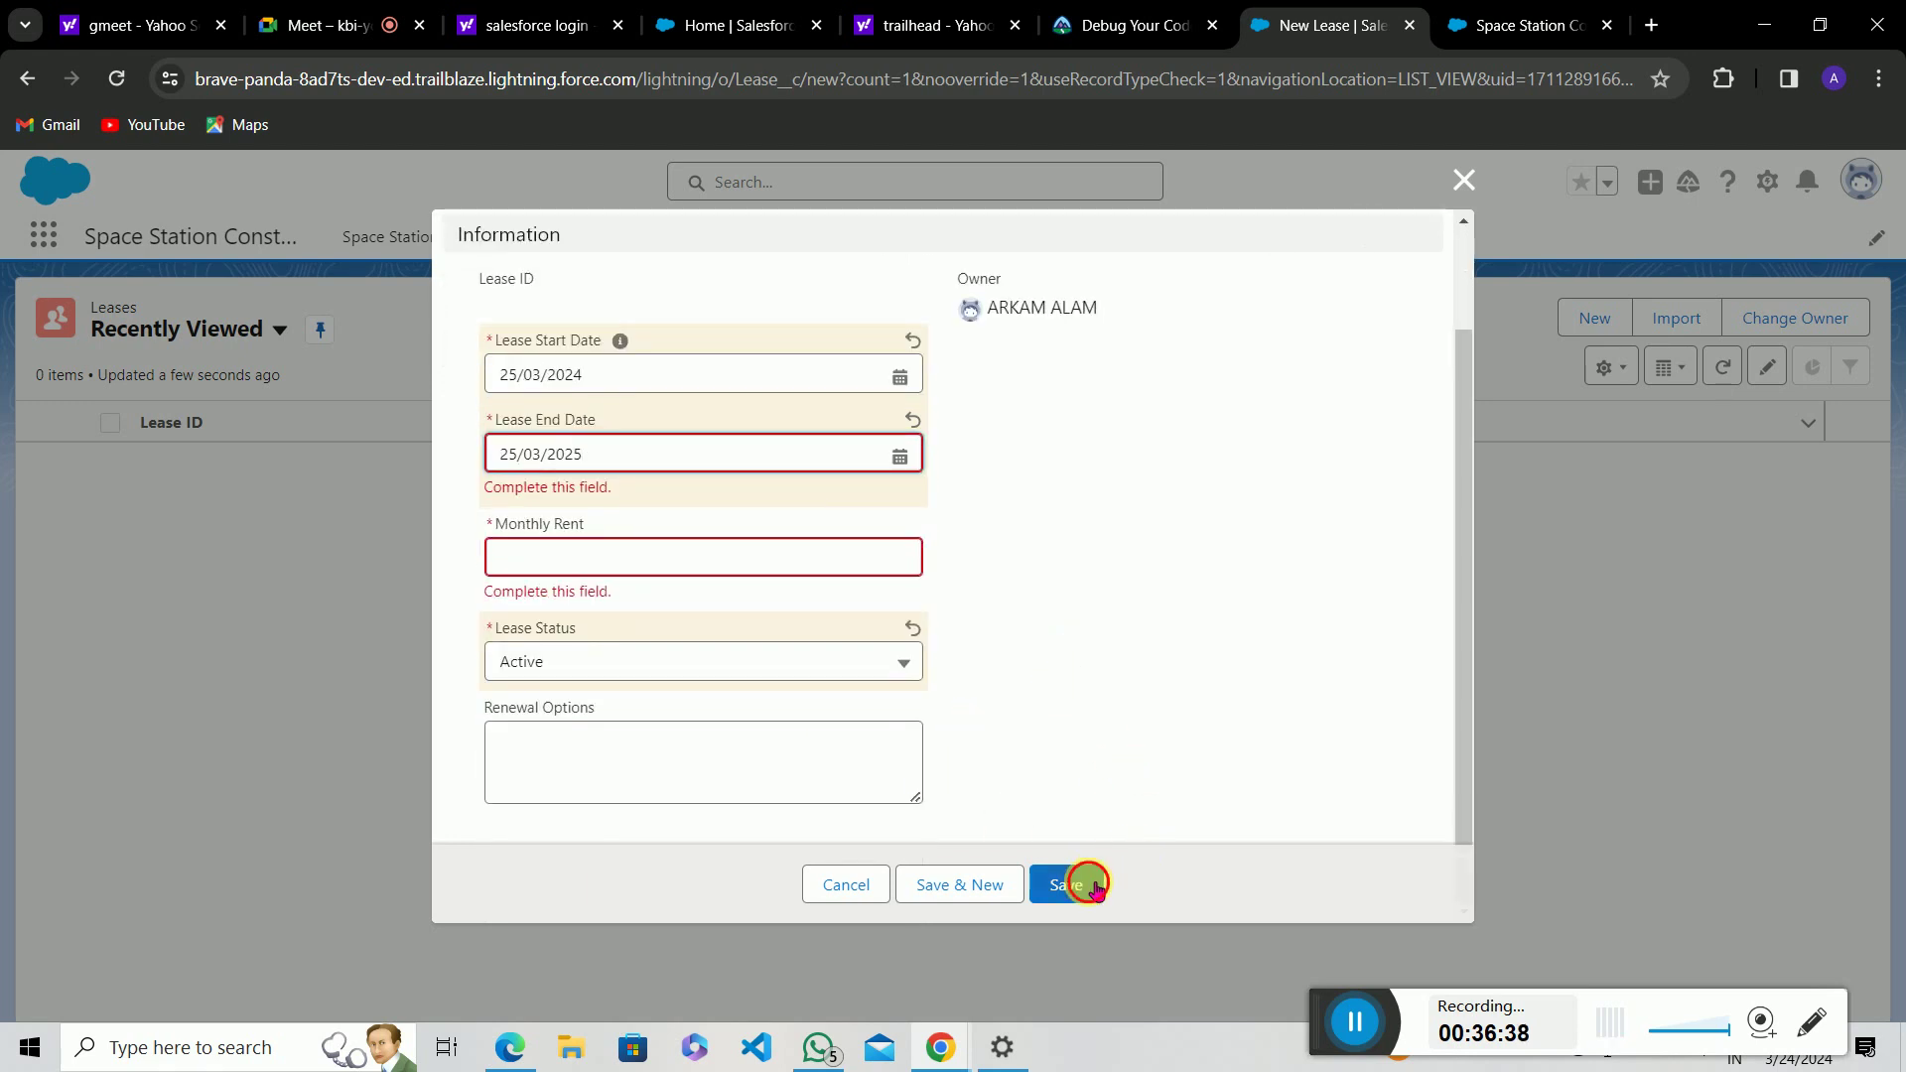
{"action": "left_click", "coordinate": [1084, 885]}
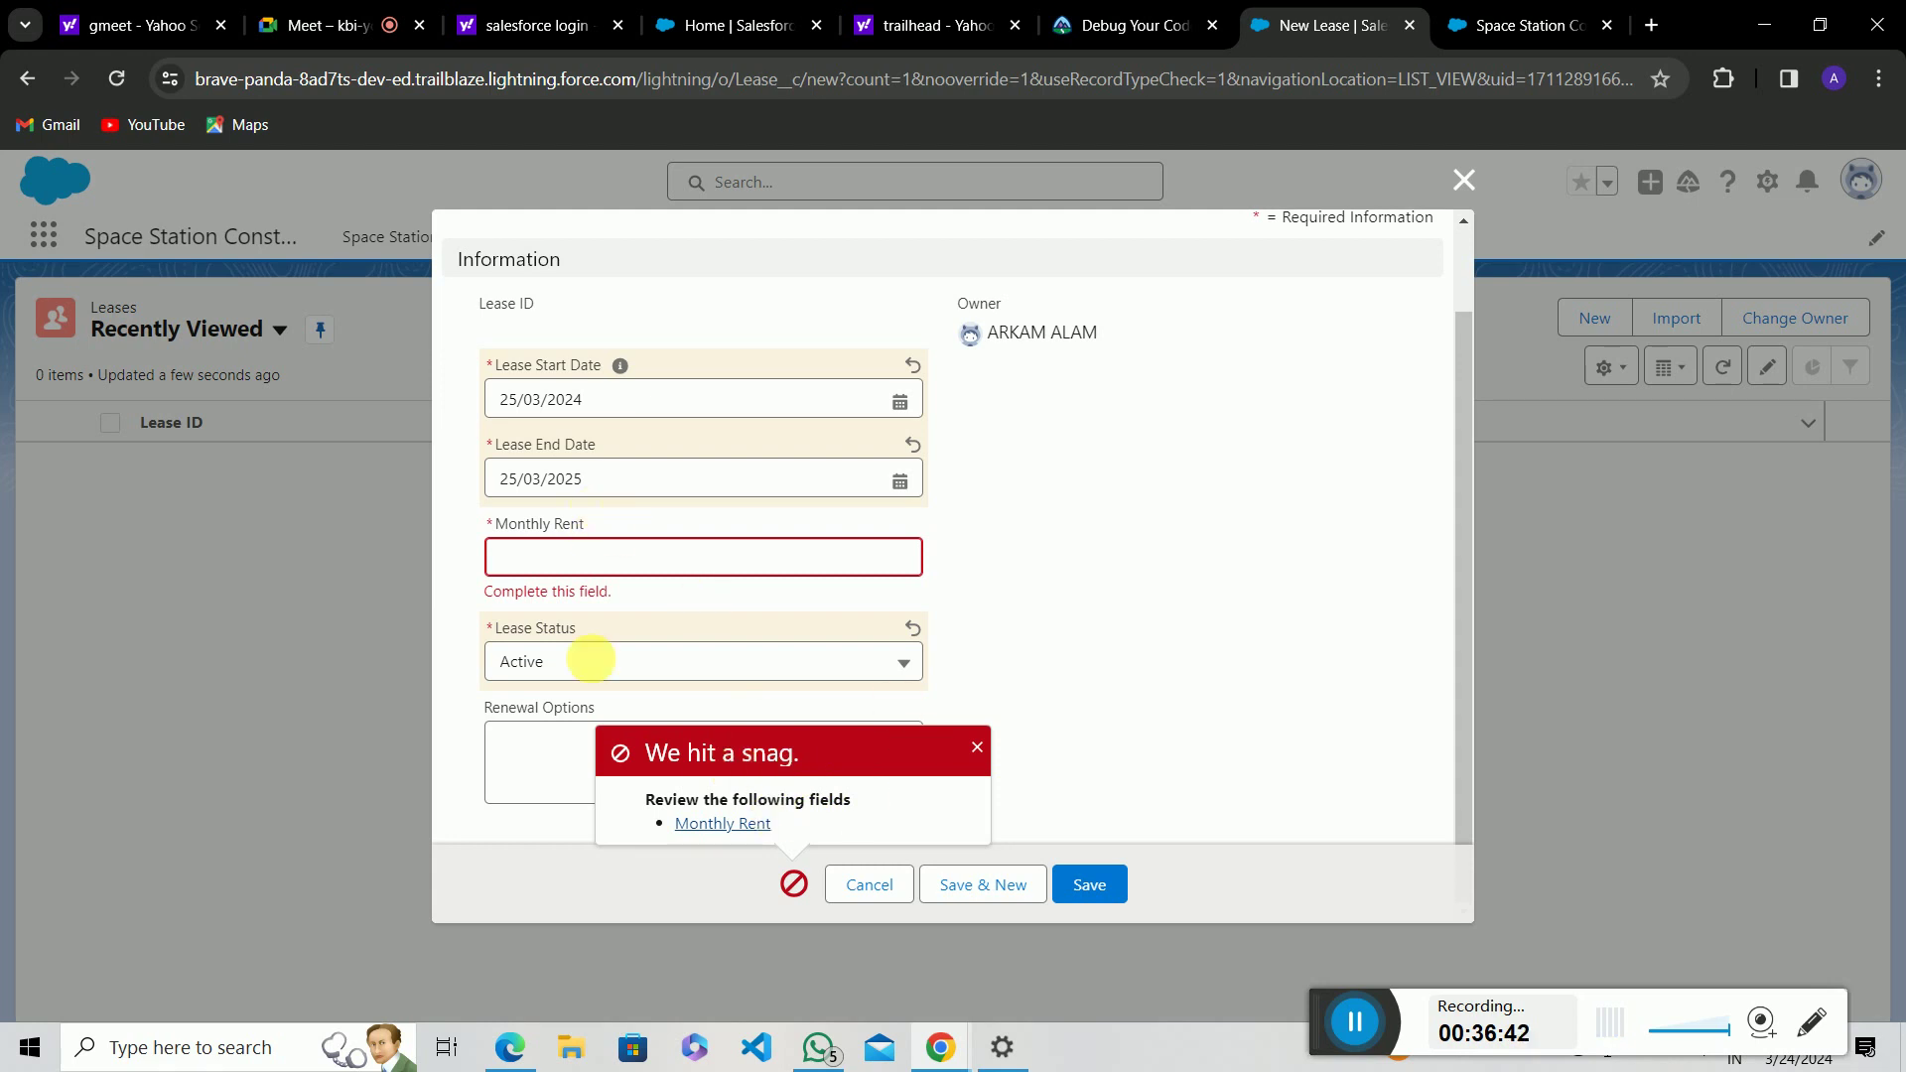
{"action": "left_click", "coordinate": [579, 566]}
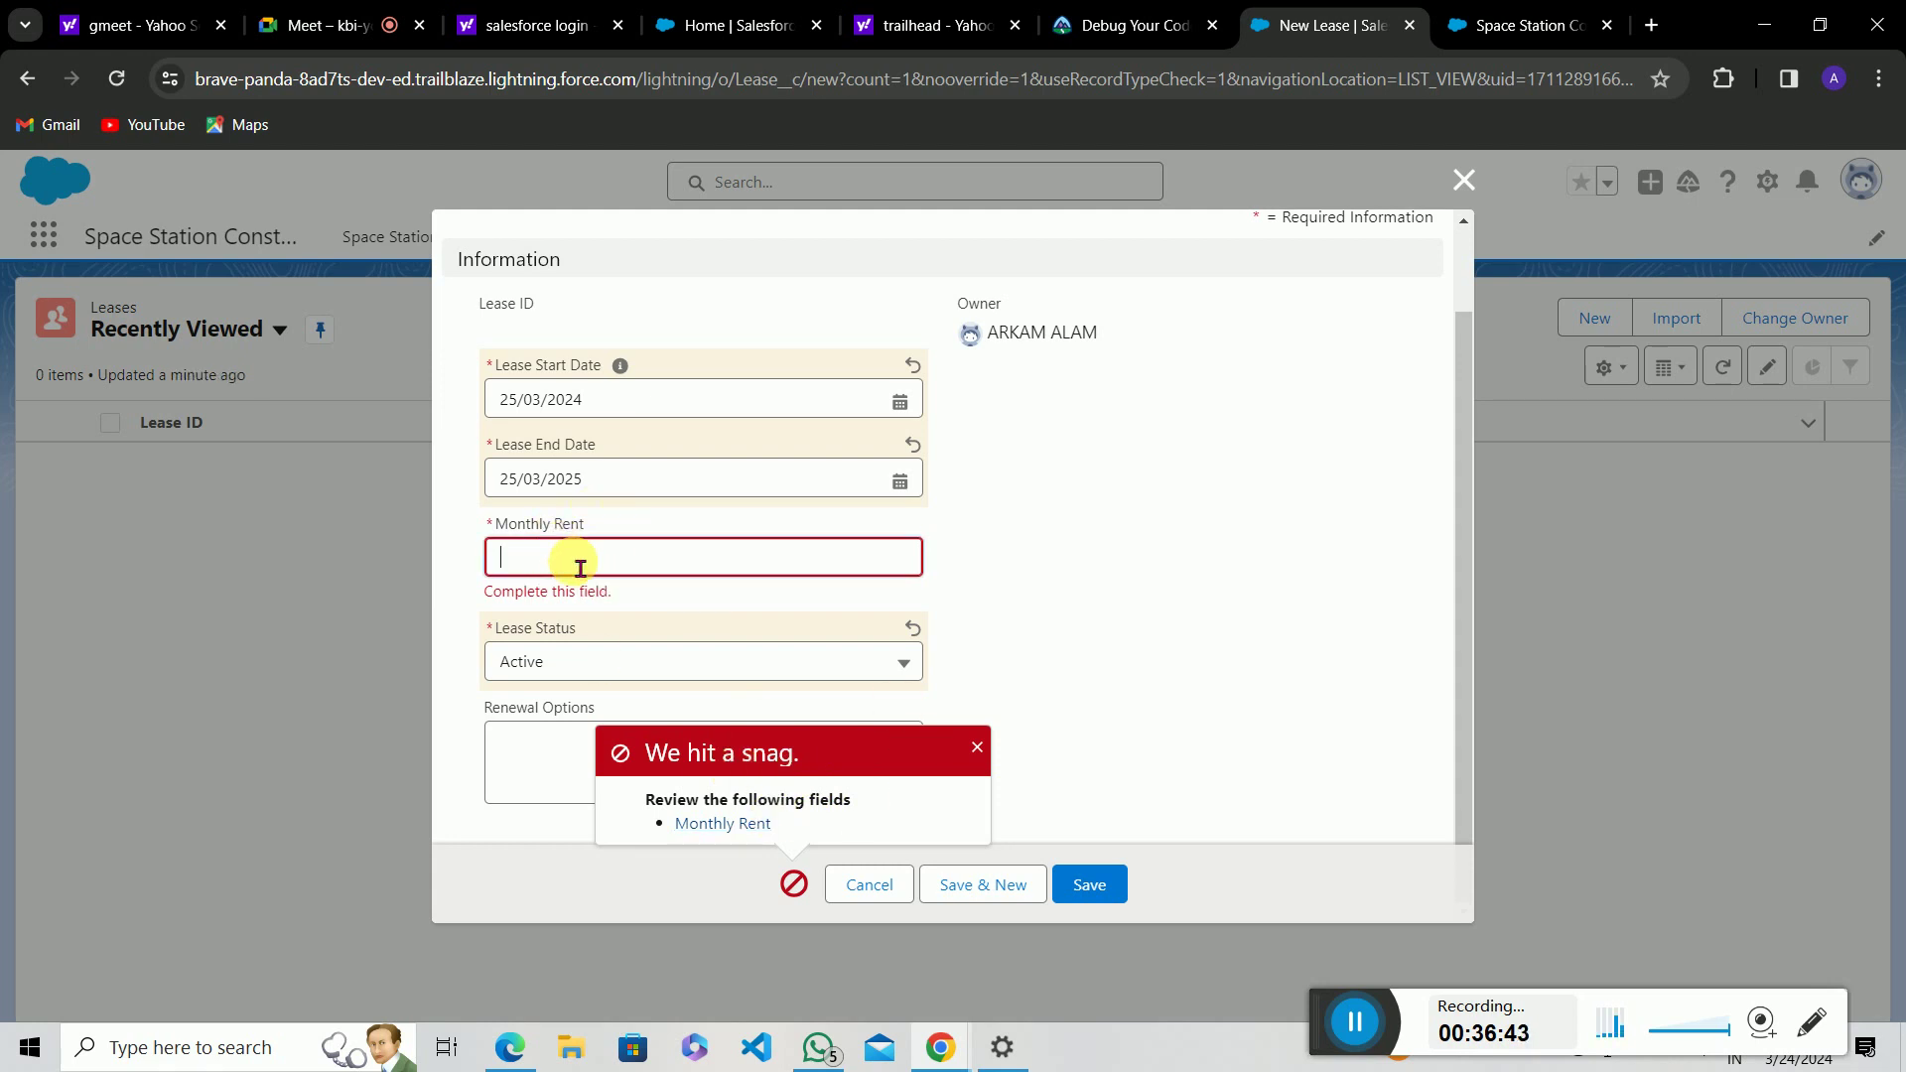
{"action": "type", "text": "3000"}
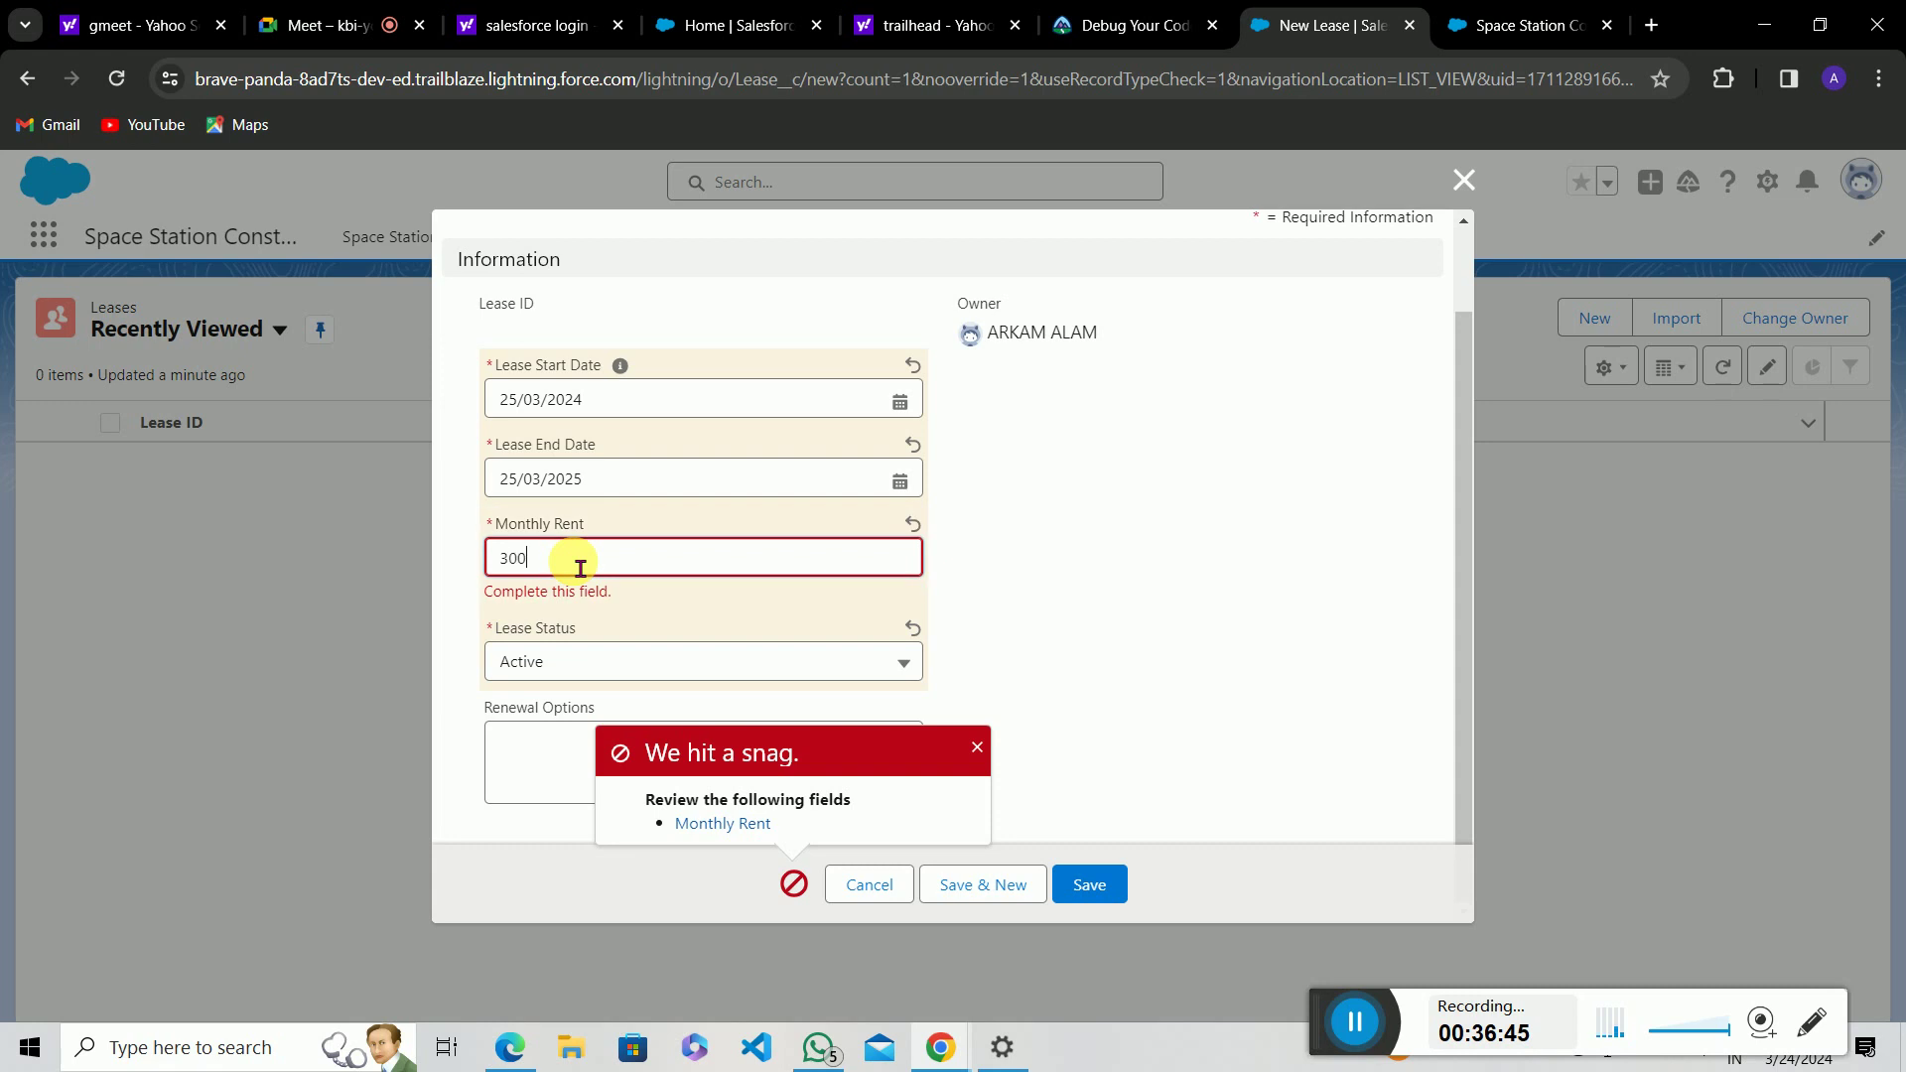
{"action": "left_click", "coordinate": [1089, 885]}
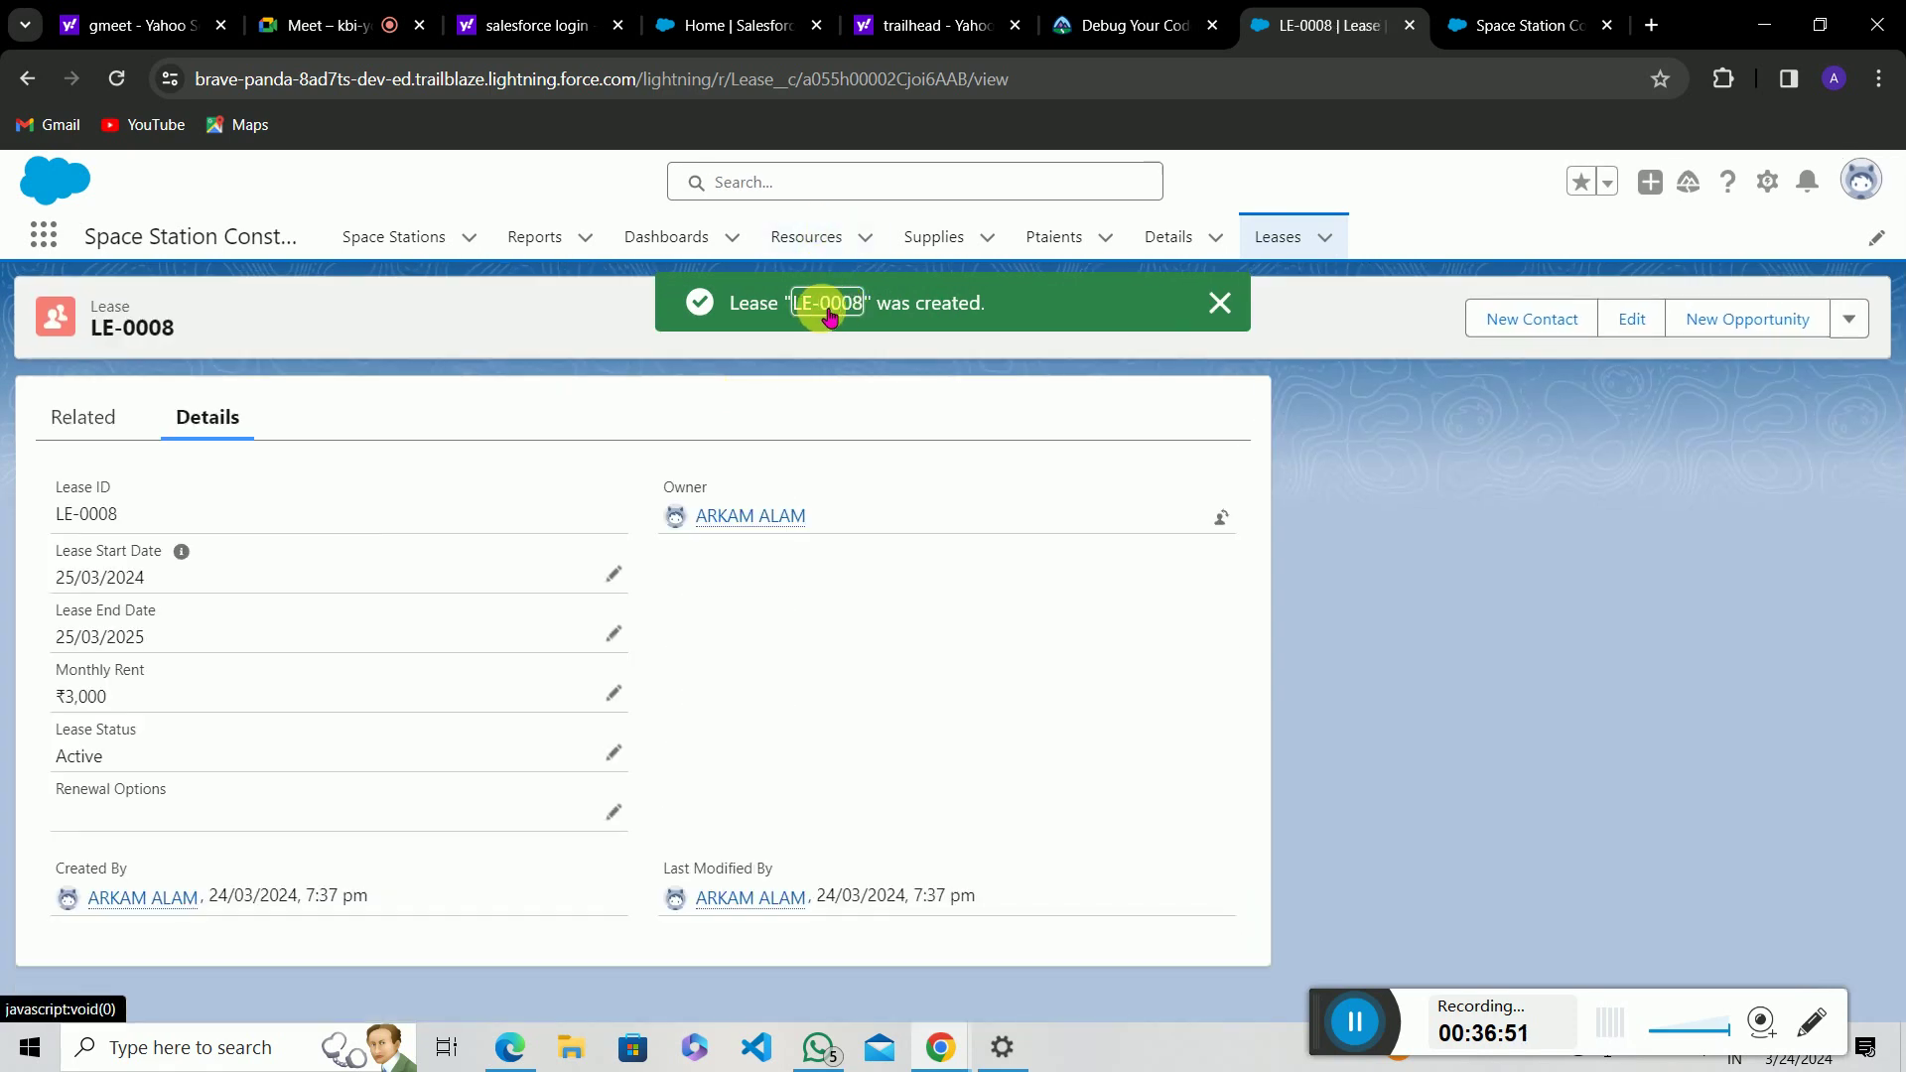
Step: Examine the automatically numbered Lease ID in the saved lease's details
{"action": "left_click_drag", "start_coordinate": [132, 518], "coordinate": [50, 513]}
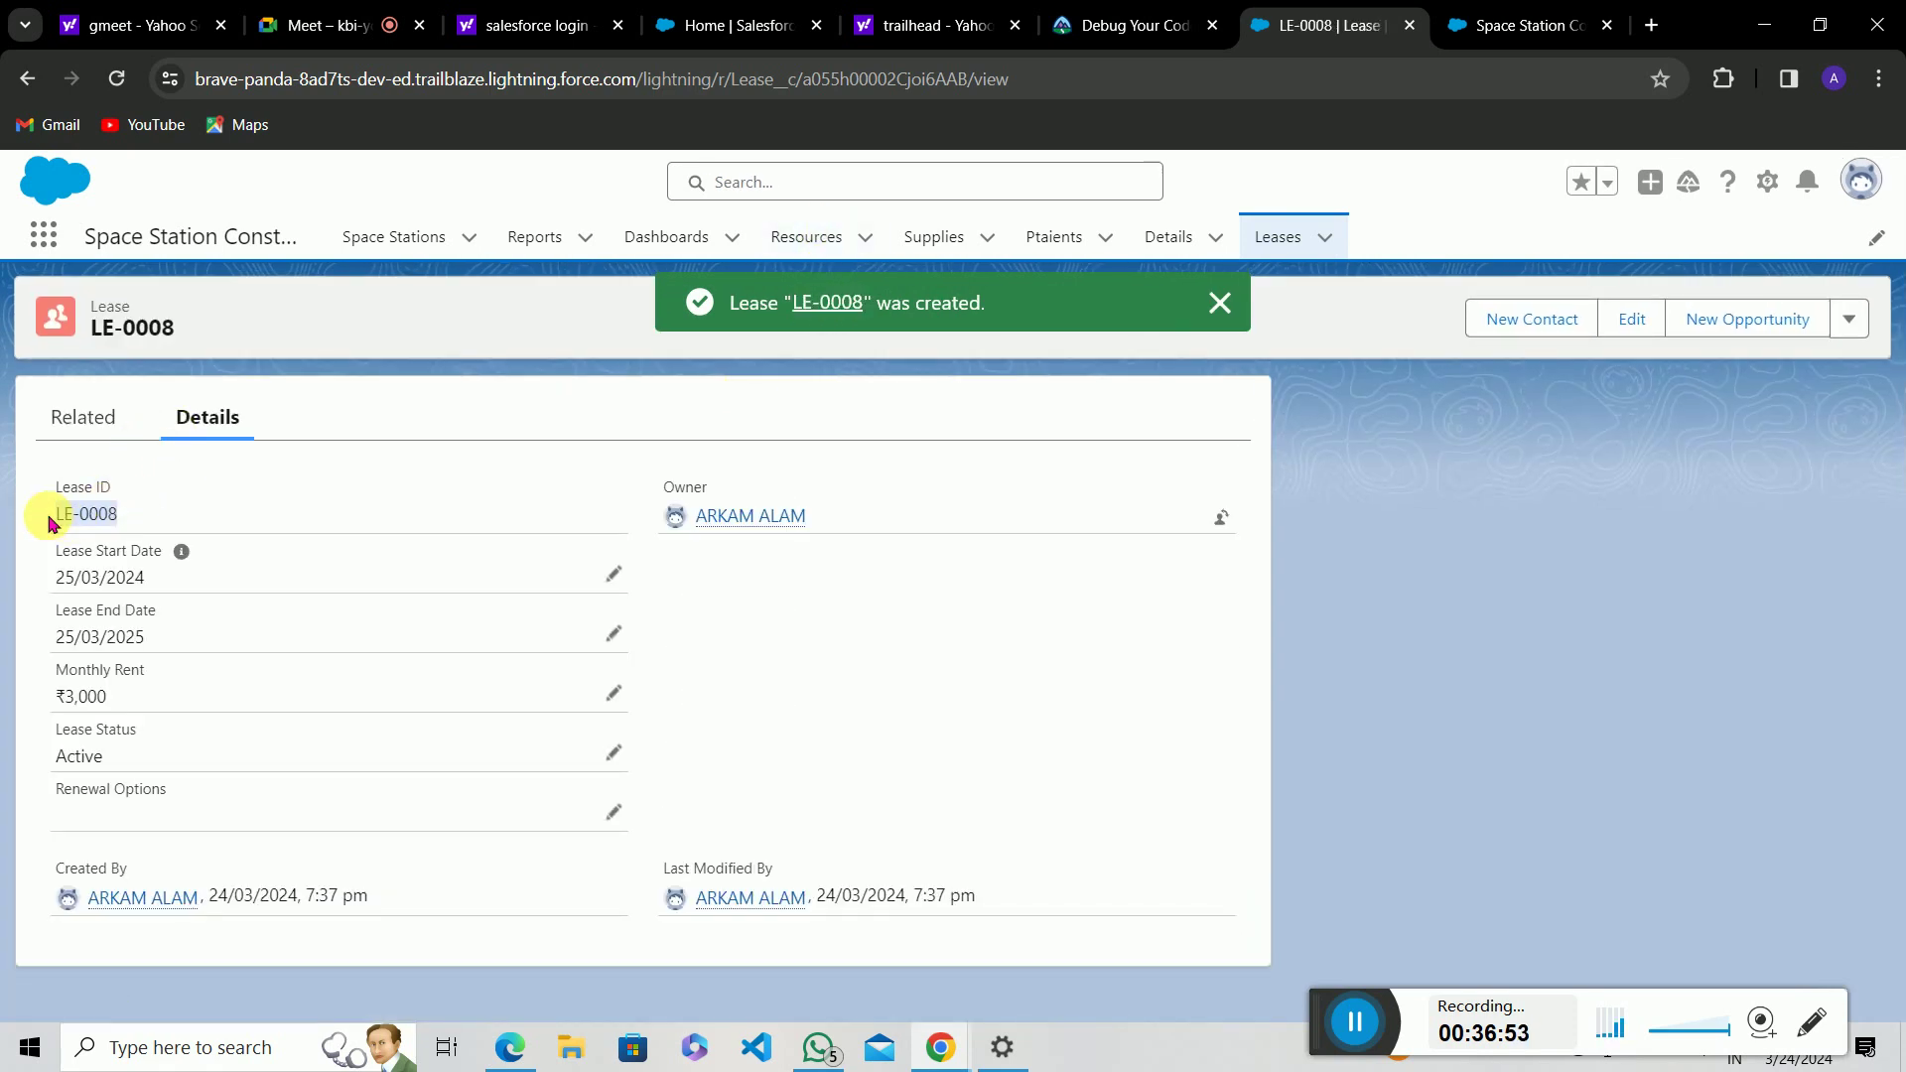
{"action": "left_click", "coordinate": [50, 520]}
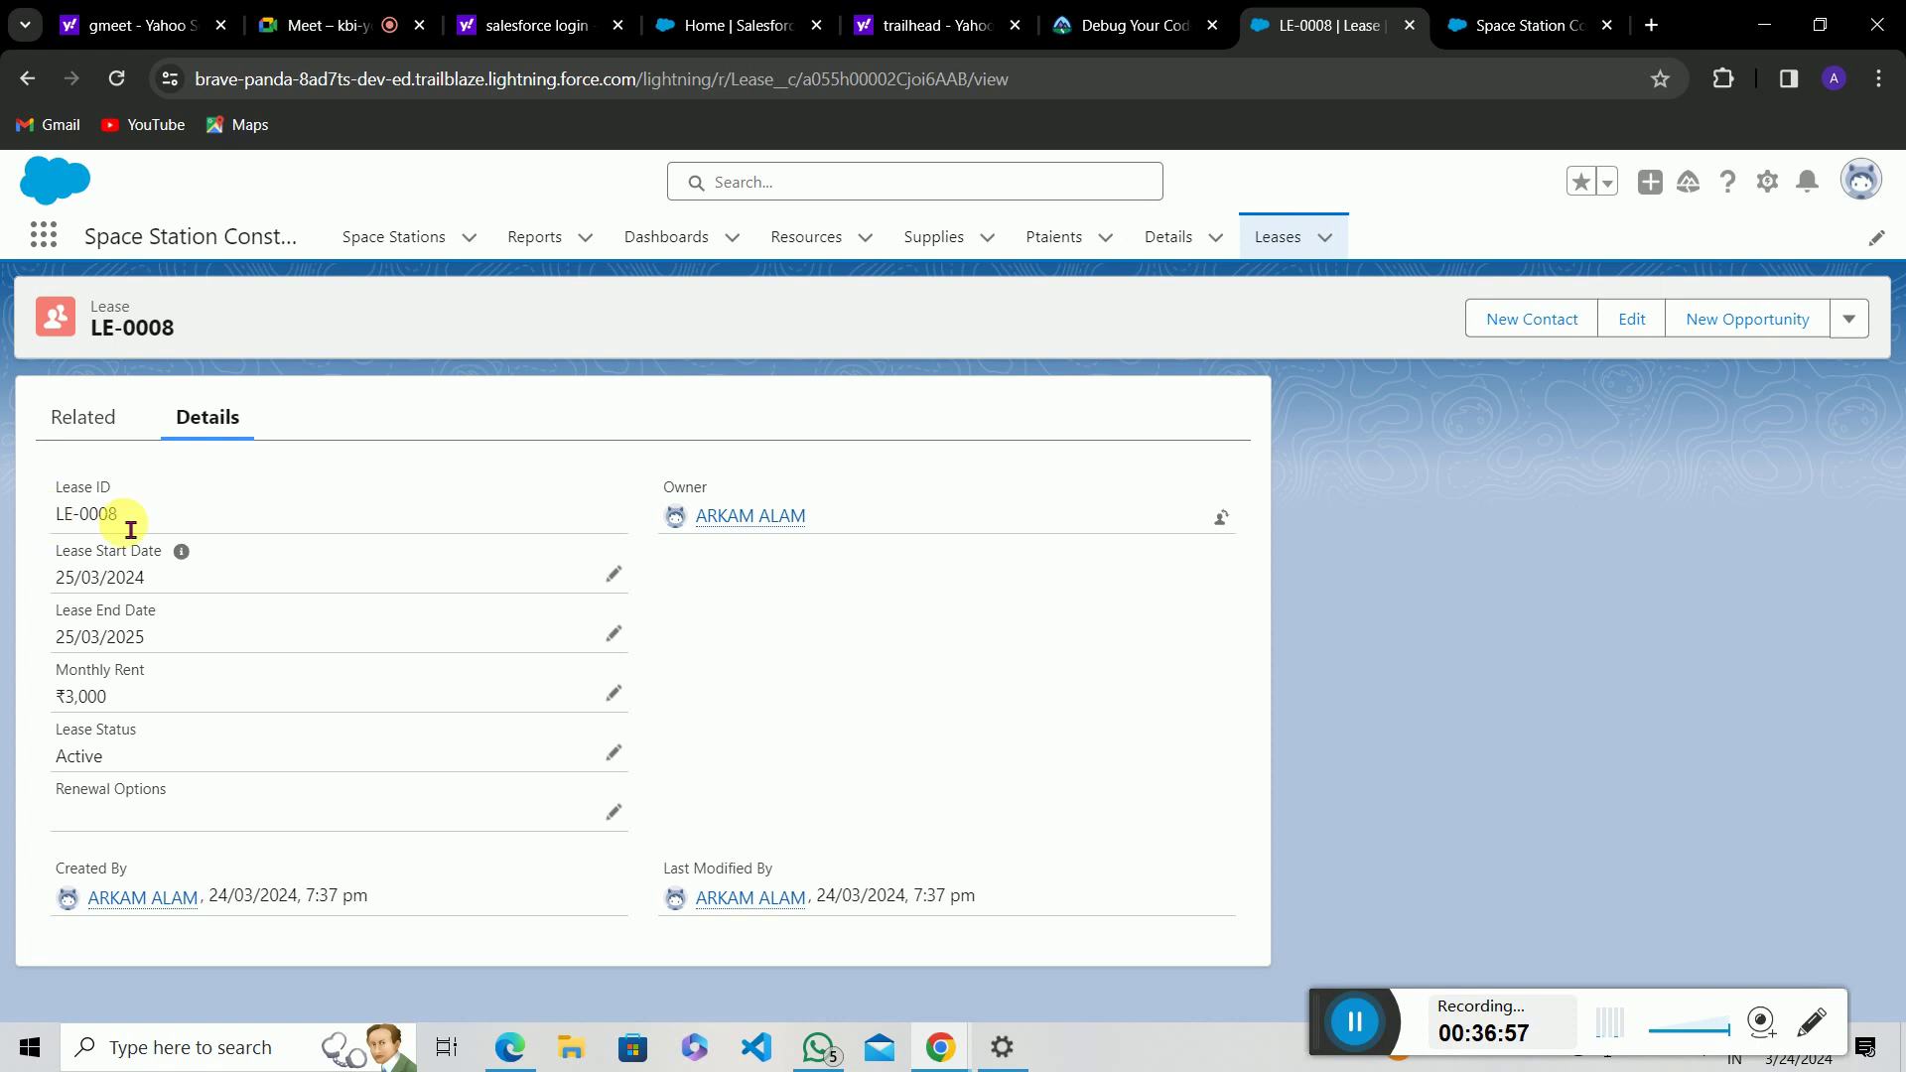
{"action": "left_click_drag", "start_coordinate": [127, 524], "coordinate": [50, 526]}
{"action": "left_click", "coordinate": [199, 513]}
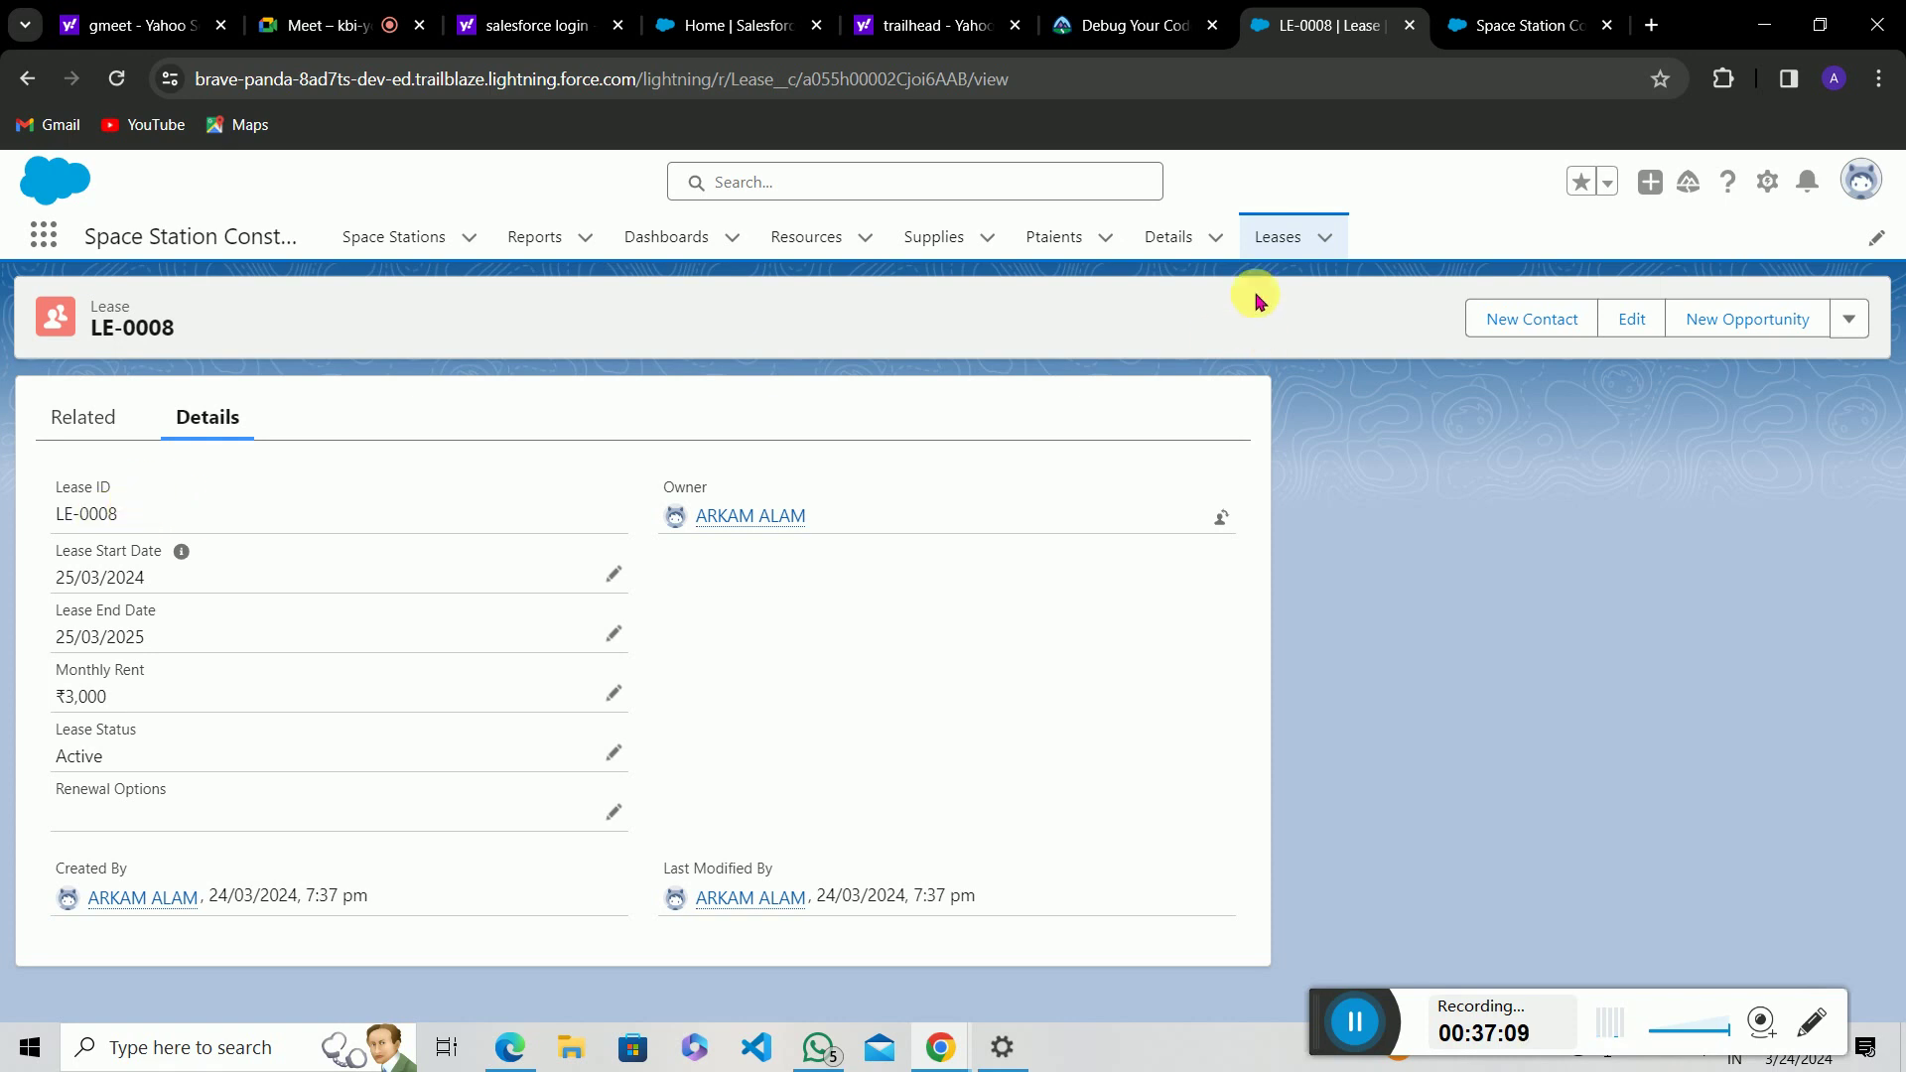
Step: Return to the Leases list, check the Lease ID entry and reopen the saved lease from it
{"action": "left_click", "coordinate": [1281, 246]}
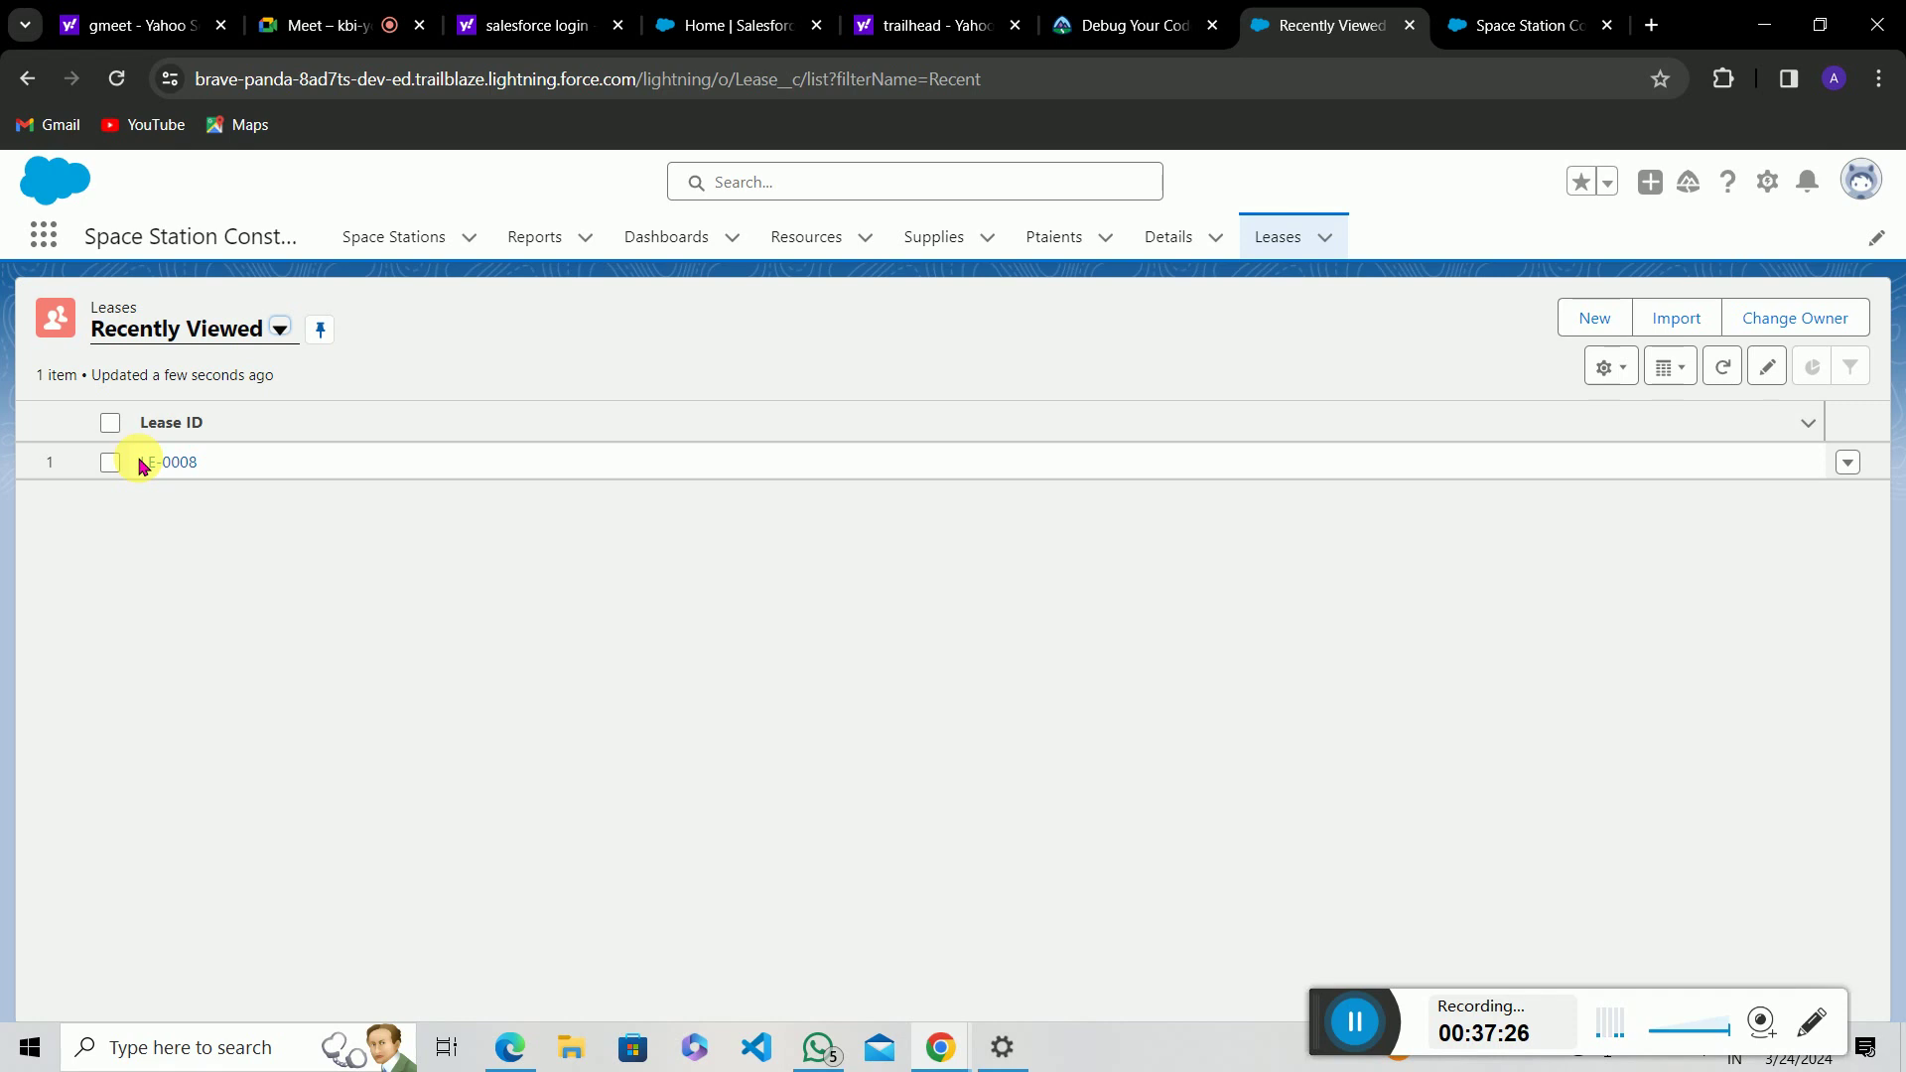
{"action": "left_click_drag", "start_coordinate": [142, 464], "coordinate": [200, 468]}
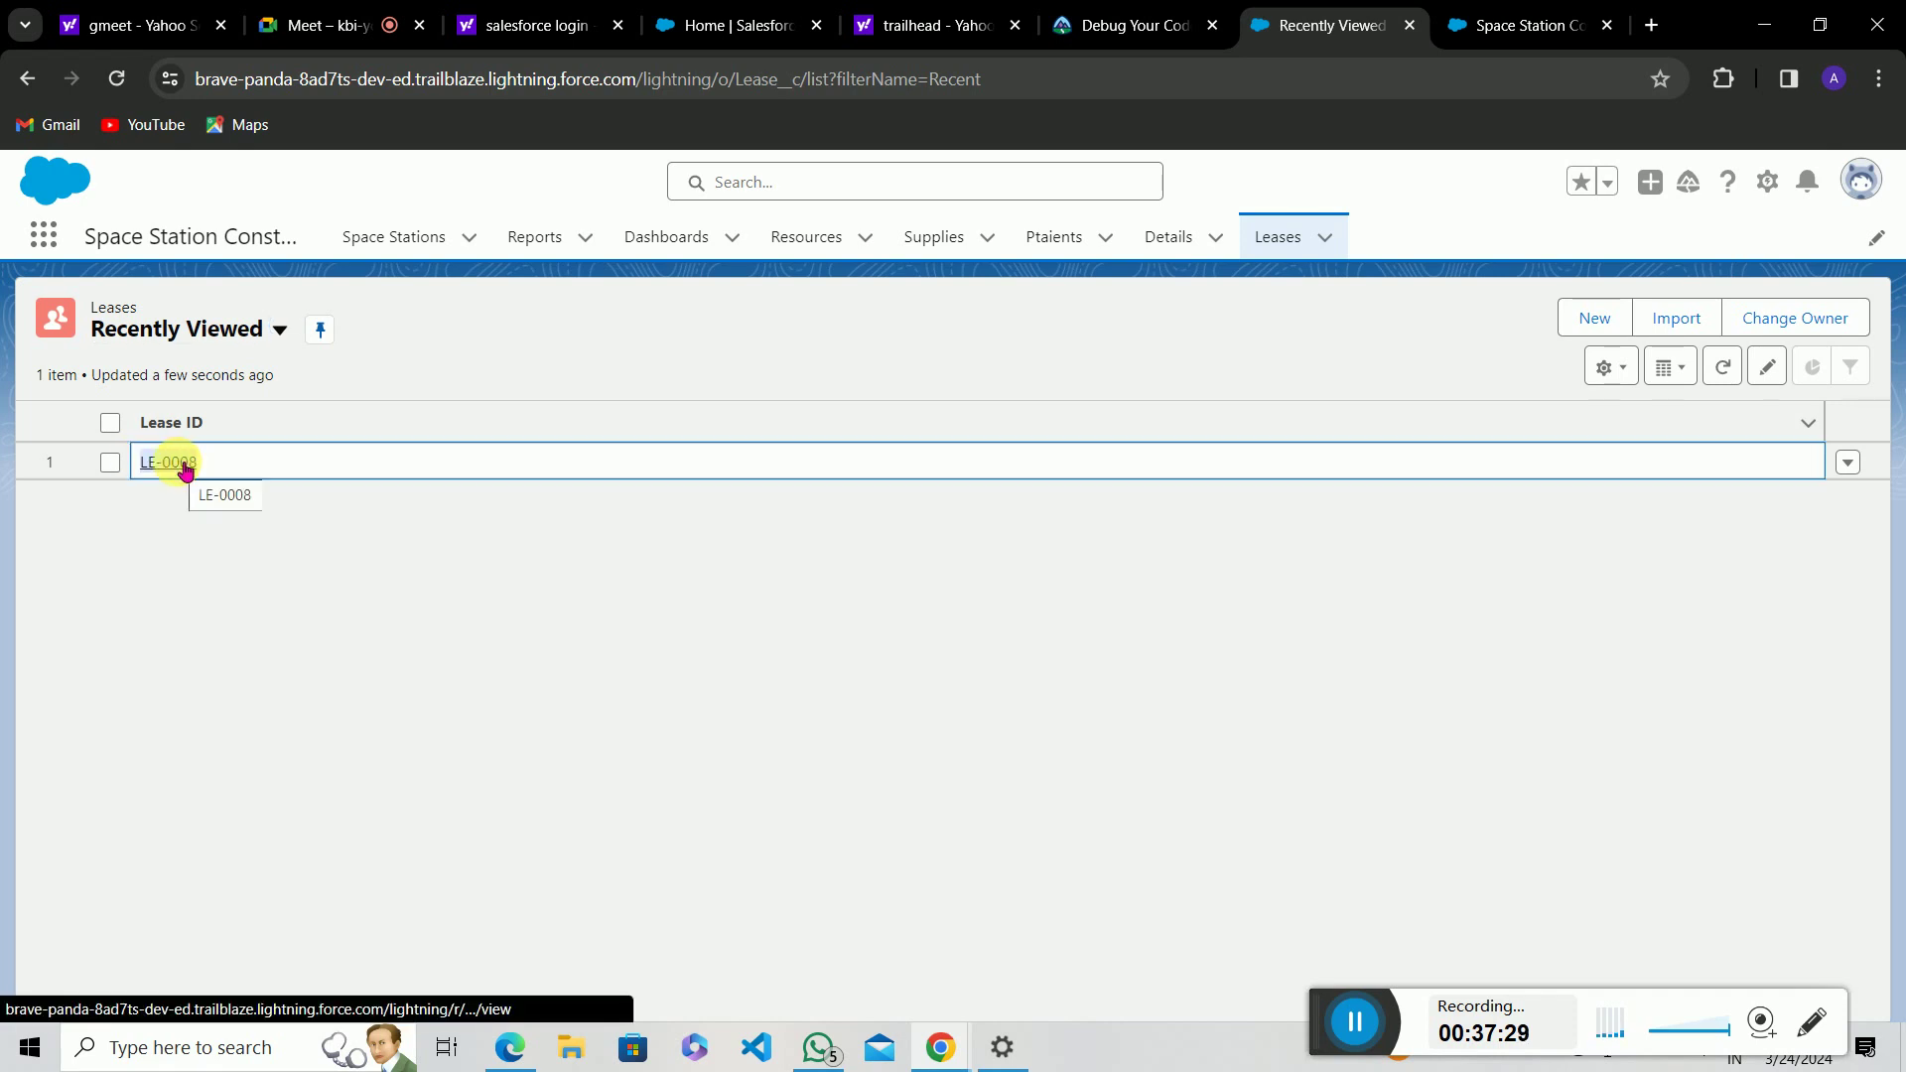
{"action": "left_click", "coordinate": [185, 468]}
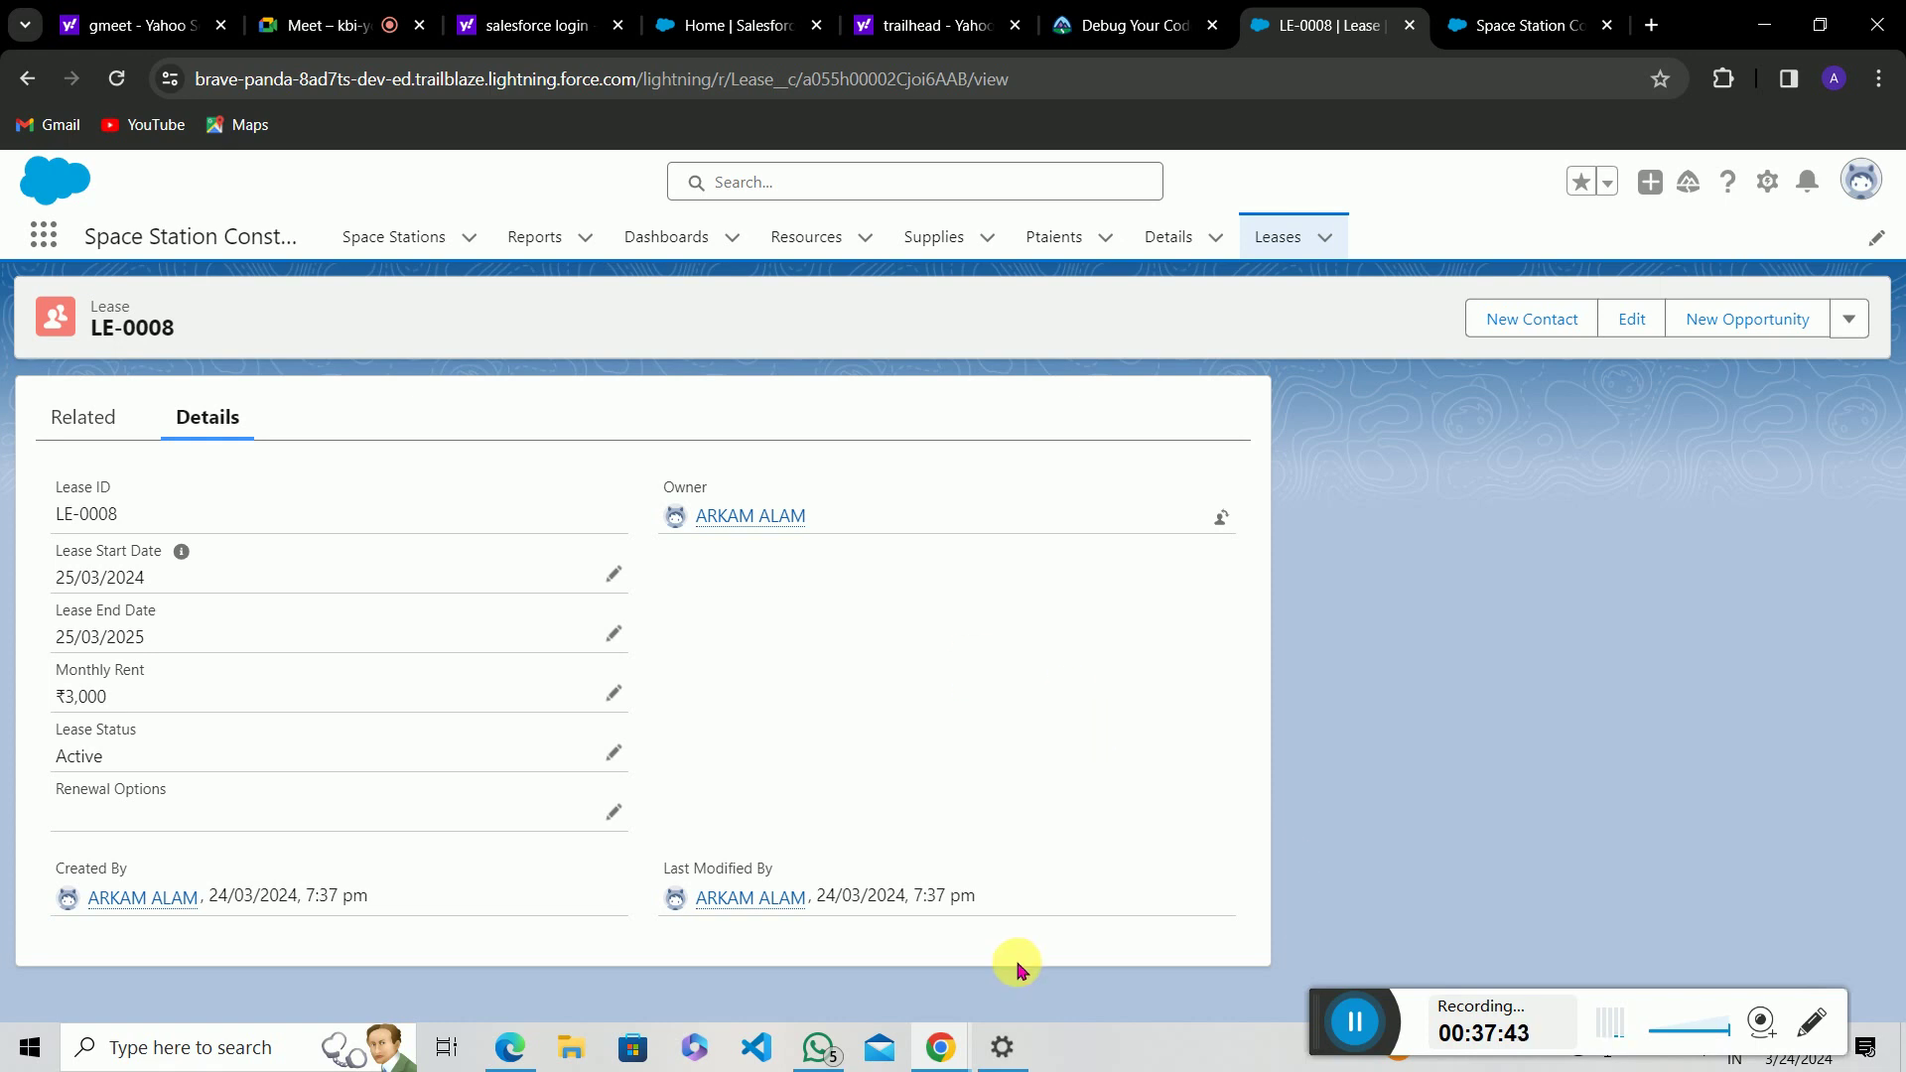
Step: Switch to the lease management PDF in Edge and review the suggested fields of the Lease, Property, Tenant and Payment objects
{"action": "left_click", "coordinate": [518, 1047]}
{"action": "scroll", "coordinate": [638, 638], "scroll_direction": "down", "scroll_amount": 5}
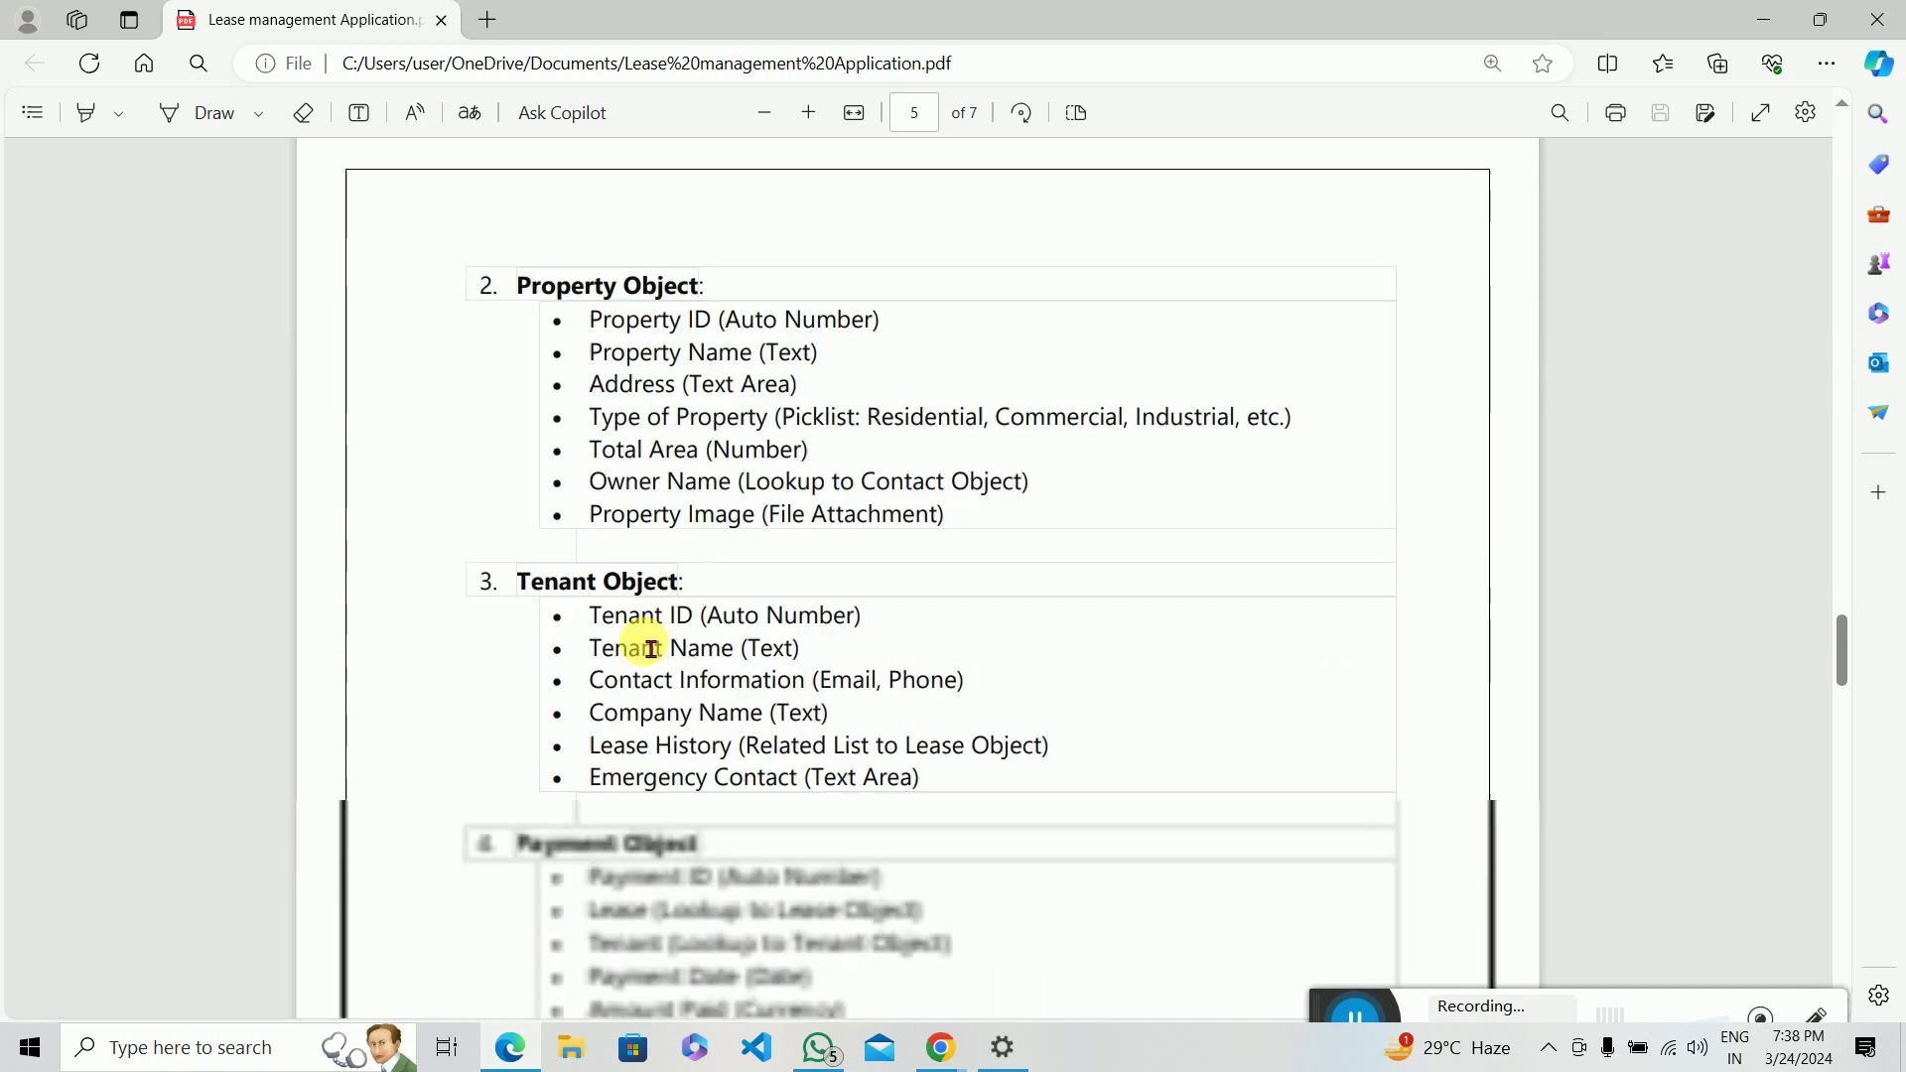
{"action": "scroll", "coordinate": [645, 645], "scroll_direction": "up", "scroll_amount": 2}
{"action": "scroll", "coordinate": [650, 648], "scroll_direction": "down", "scroll_amount": 3}
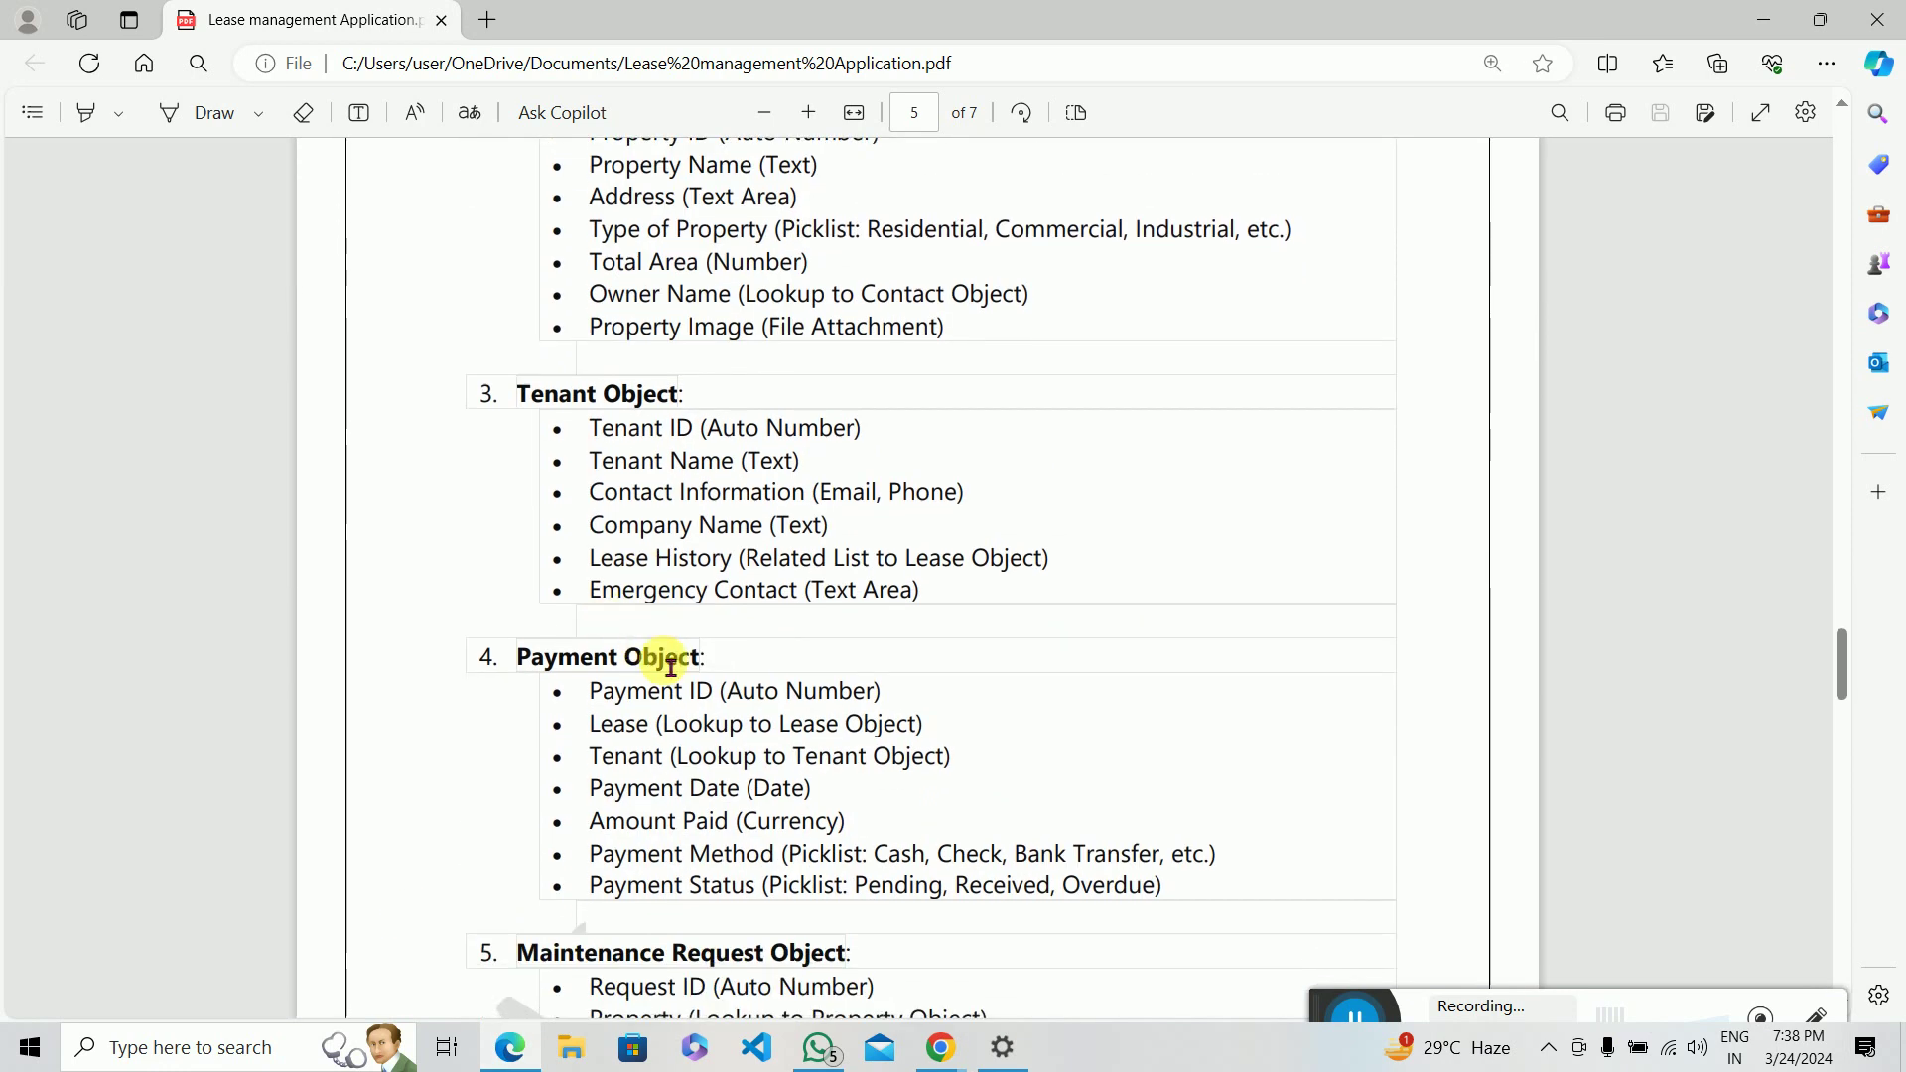
{"action": "scroll", "coordinate": [641, 776], "scroll_direction": "down", "scroll_amount": 5}
{"action": "scroll", "coordinate": [640, 776], "scroll_direction": "up", "scroll_amount": 14}
{"action": "scroll", "coordinate": [638, 772], "scroll_direction": "up", "scroll_amount": 4}
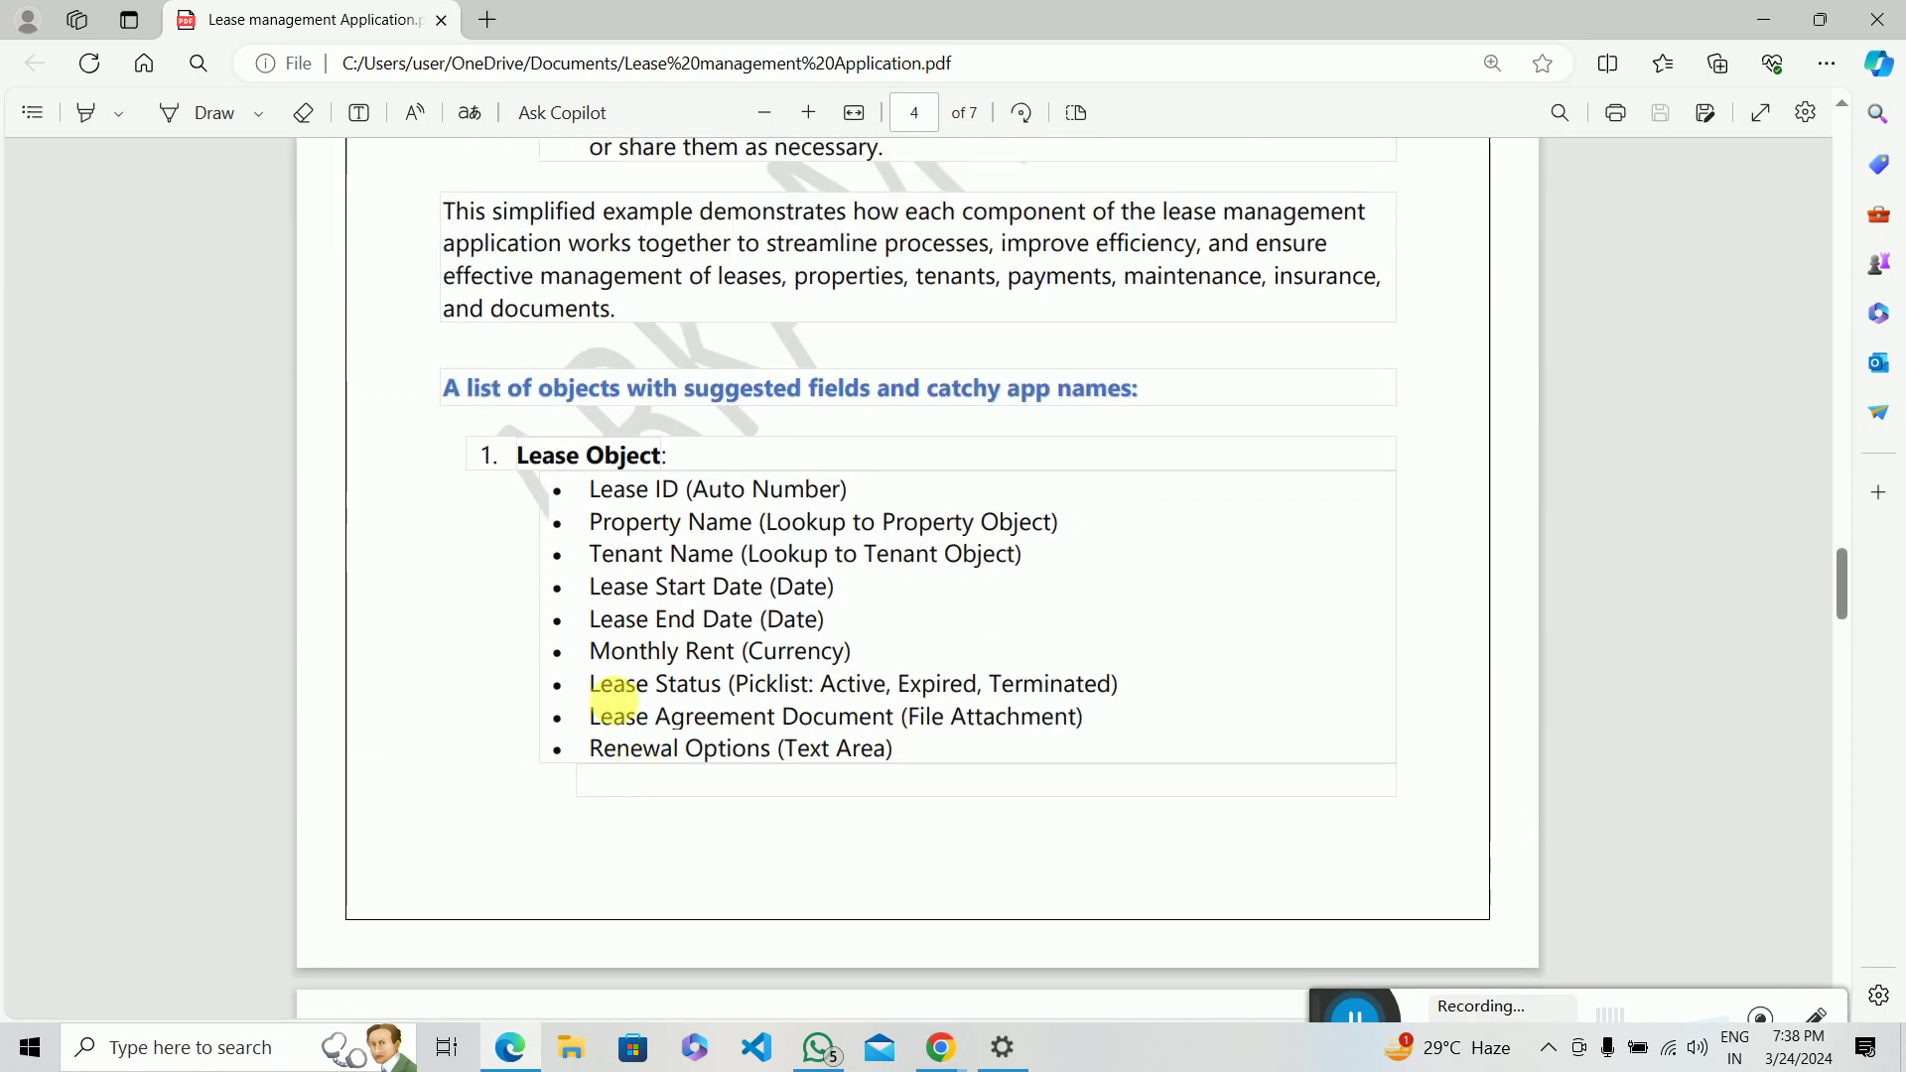
{"action": "left_click_drag", "start_coordinate": [638, 770], "coordinate": [626, 683]}
{"action": "left_click", "coordinate": [744, 787]}
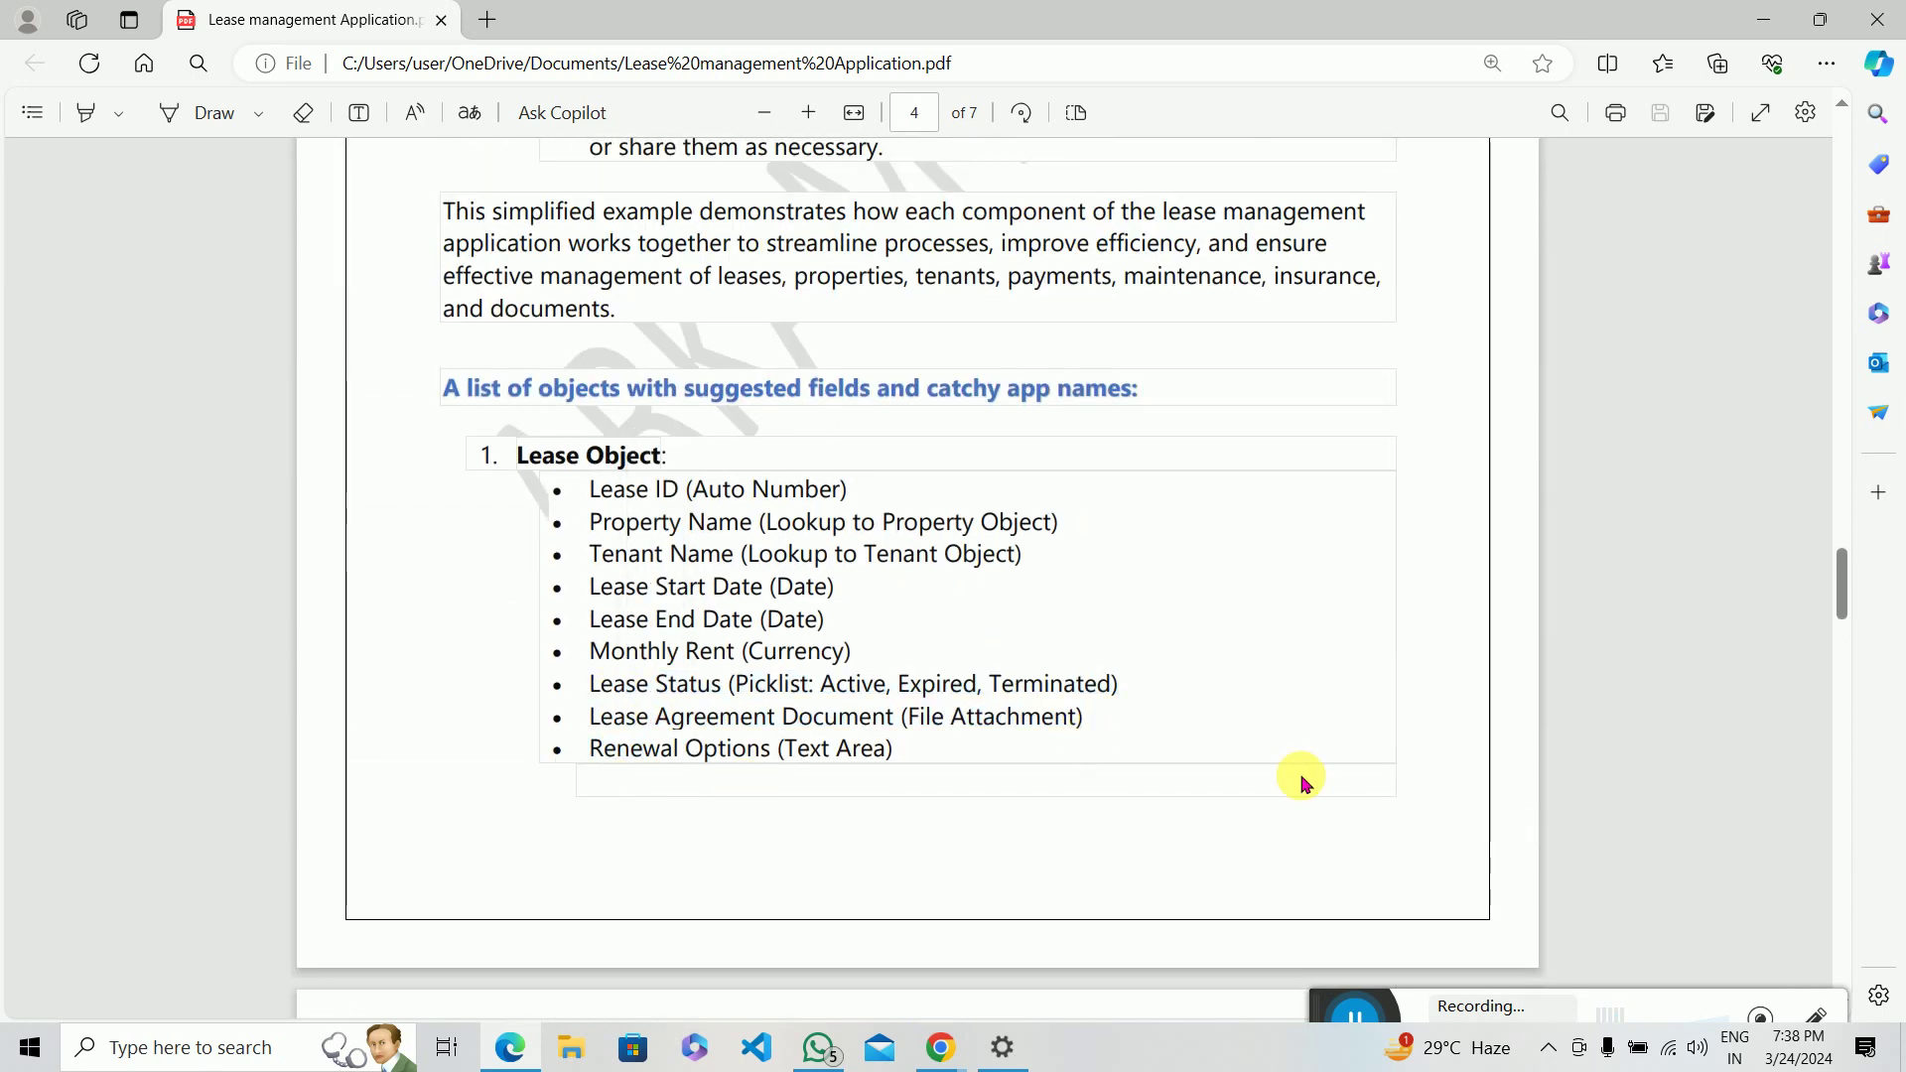
{"action": "scroll", "coordinate": [1301, 778], "scroll_direction": "down", "scroll_amount": 2}
{"action": "scroll", "coordinate": [1266, 838], "scroll_direction": "down", "scroll_amount": 7}
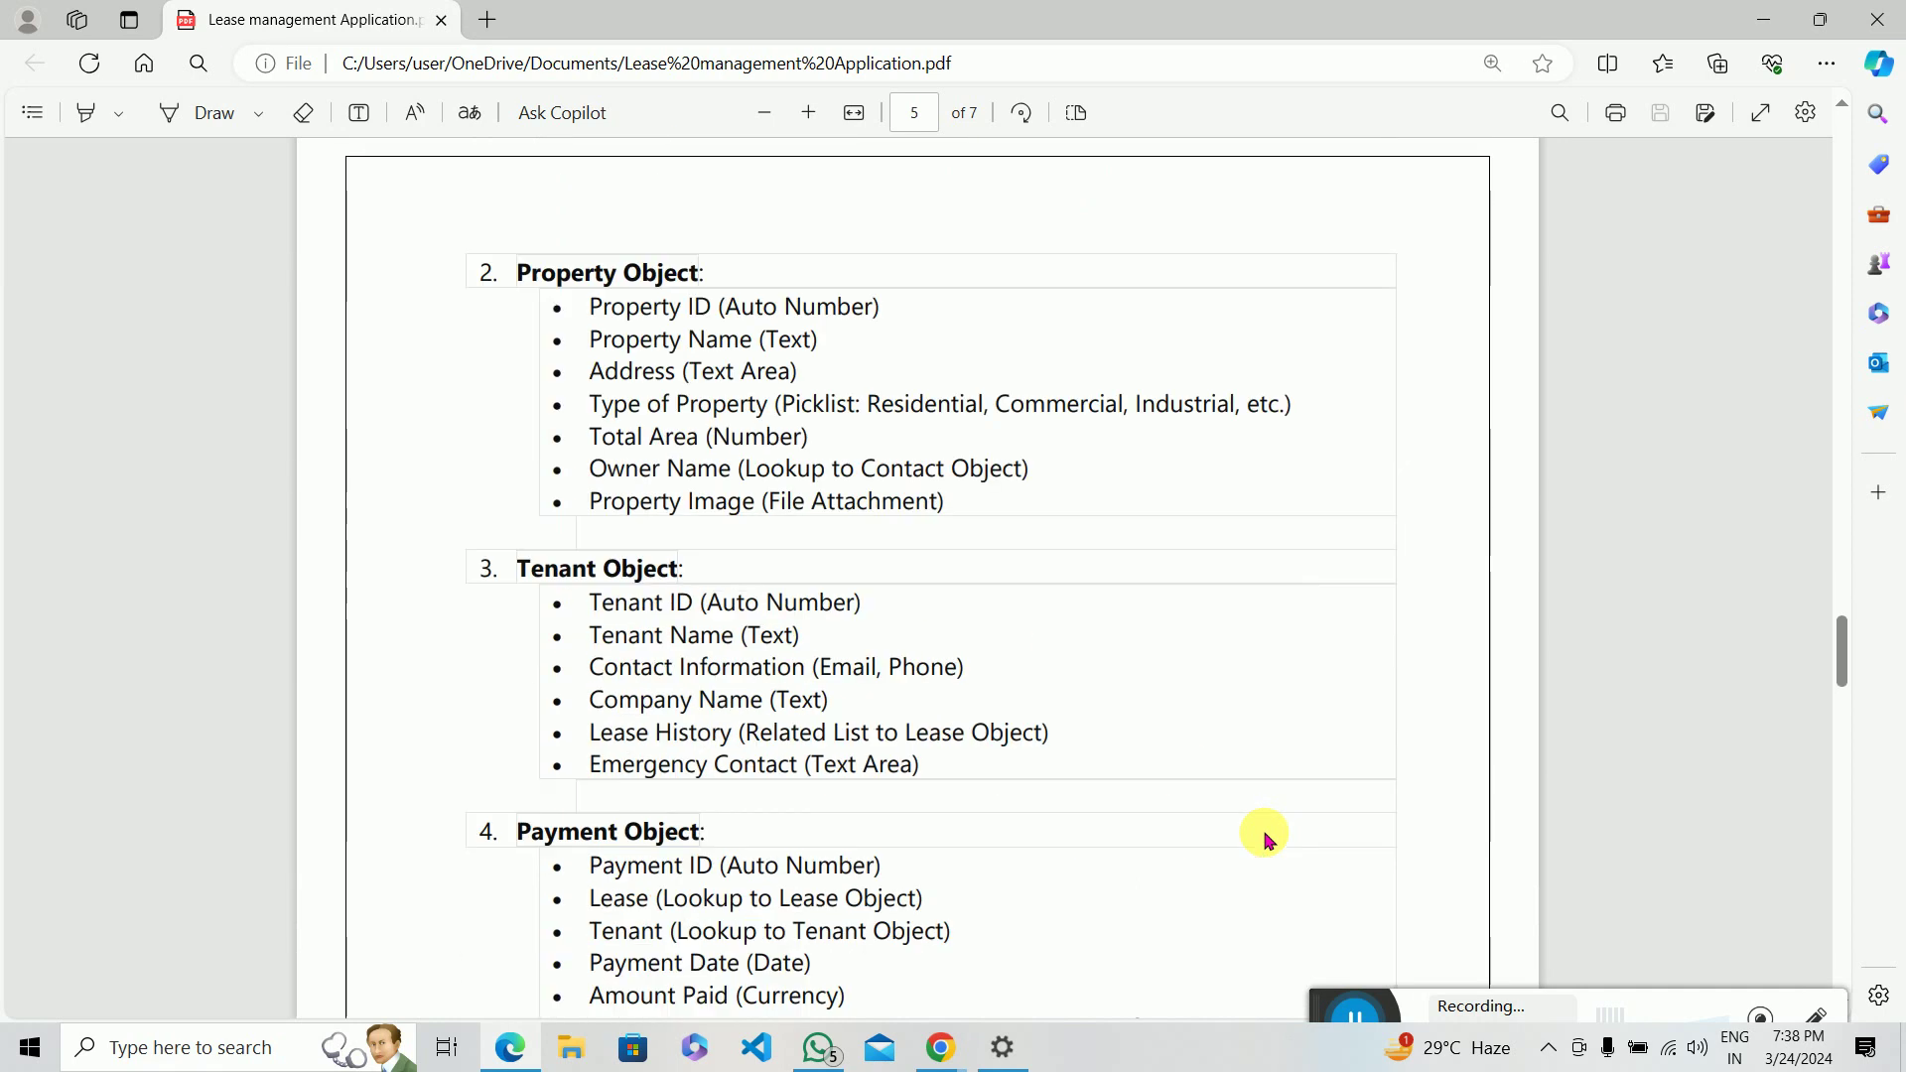
{"action": "scroll", "coordinate": [1112, 782], "scroll_direction": "down", "scroll_amount": 1}
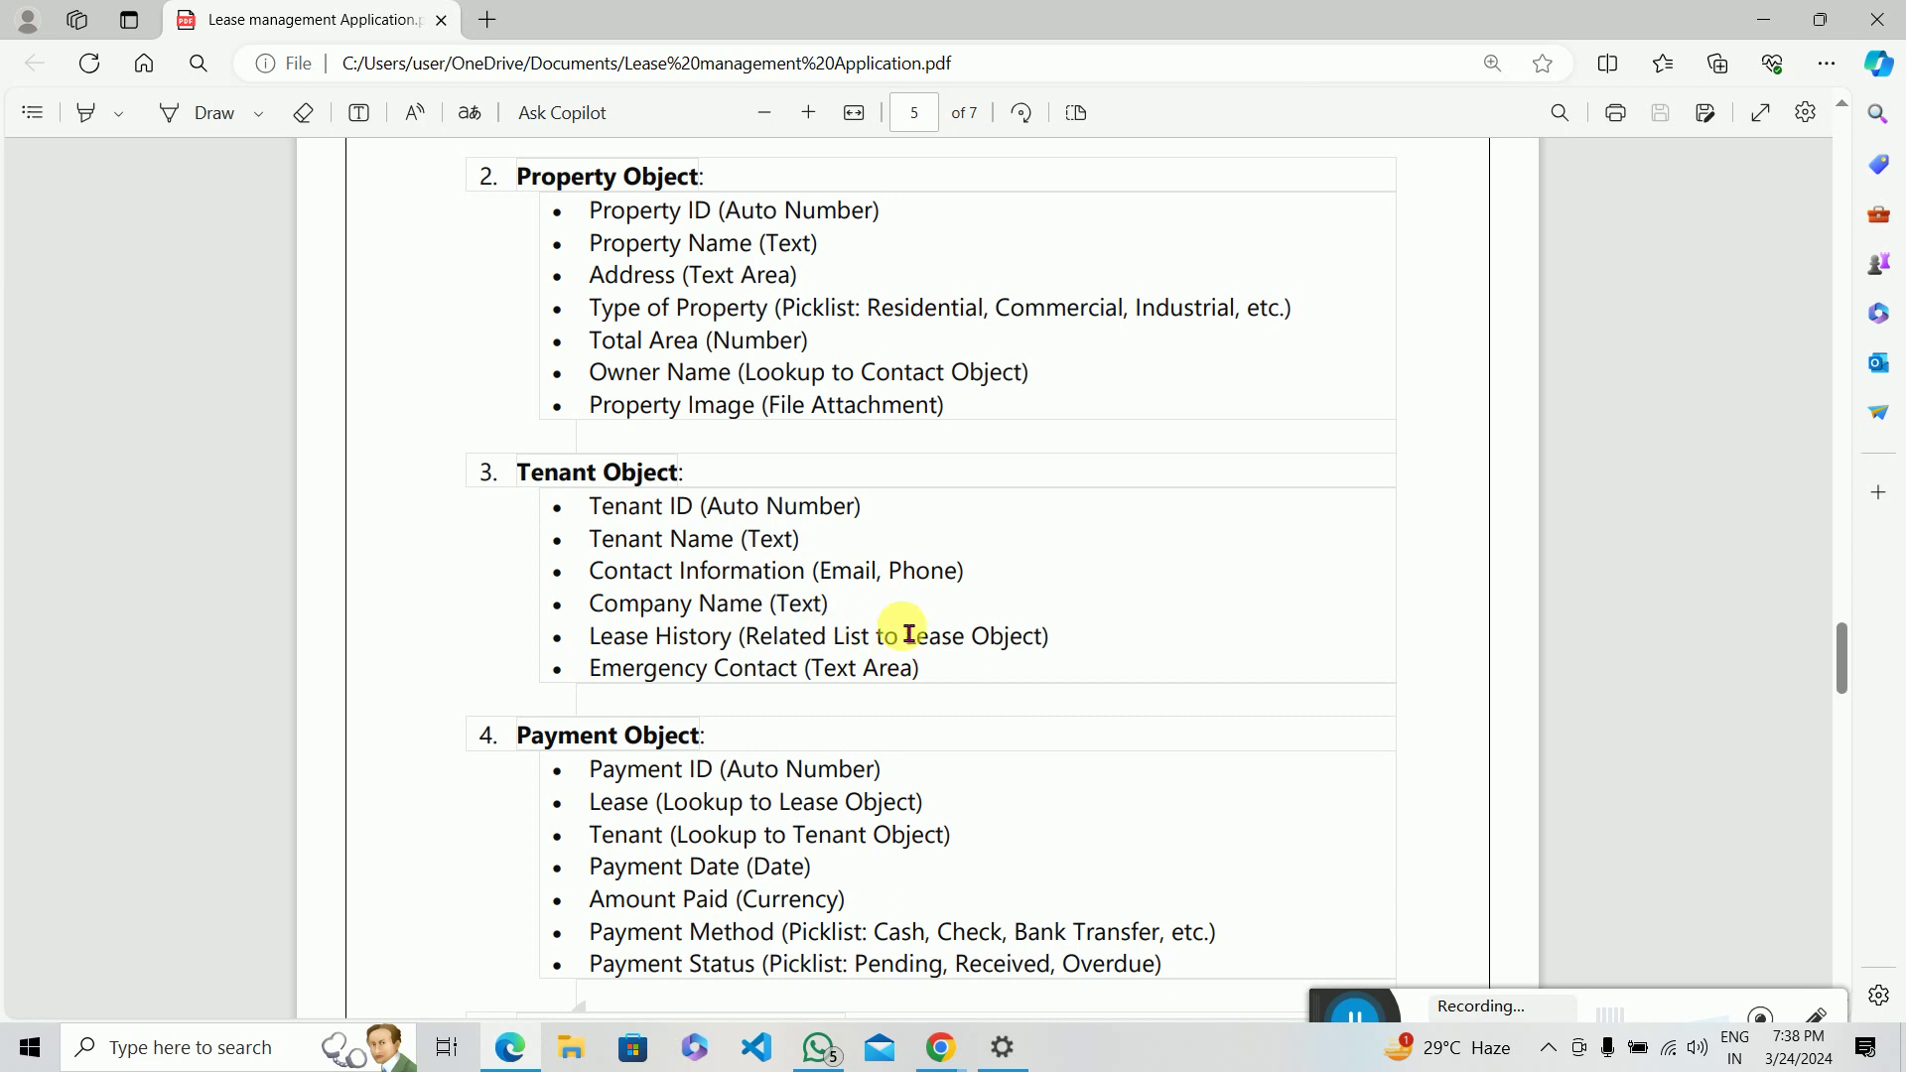
Step: Review the PDF's suggested fields for the Maintenance Request, Insurance and Document Repository objects, then return to the Property object
{"action": "scroll", "coordinate": [905, 536], "scroll_direction": "down", "scroll_amount": 3}
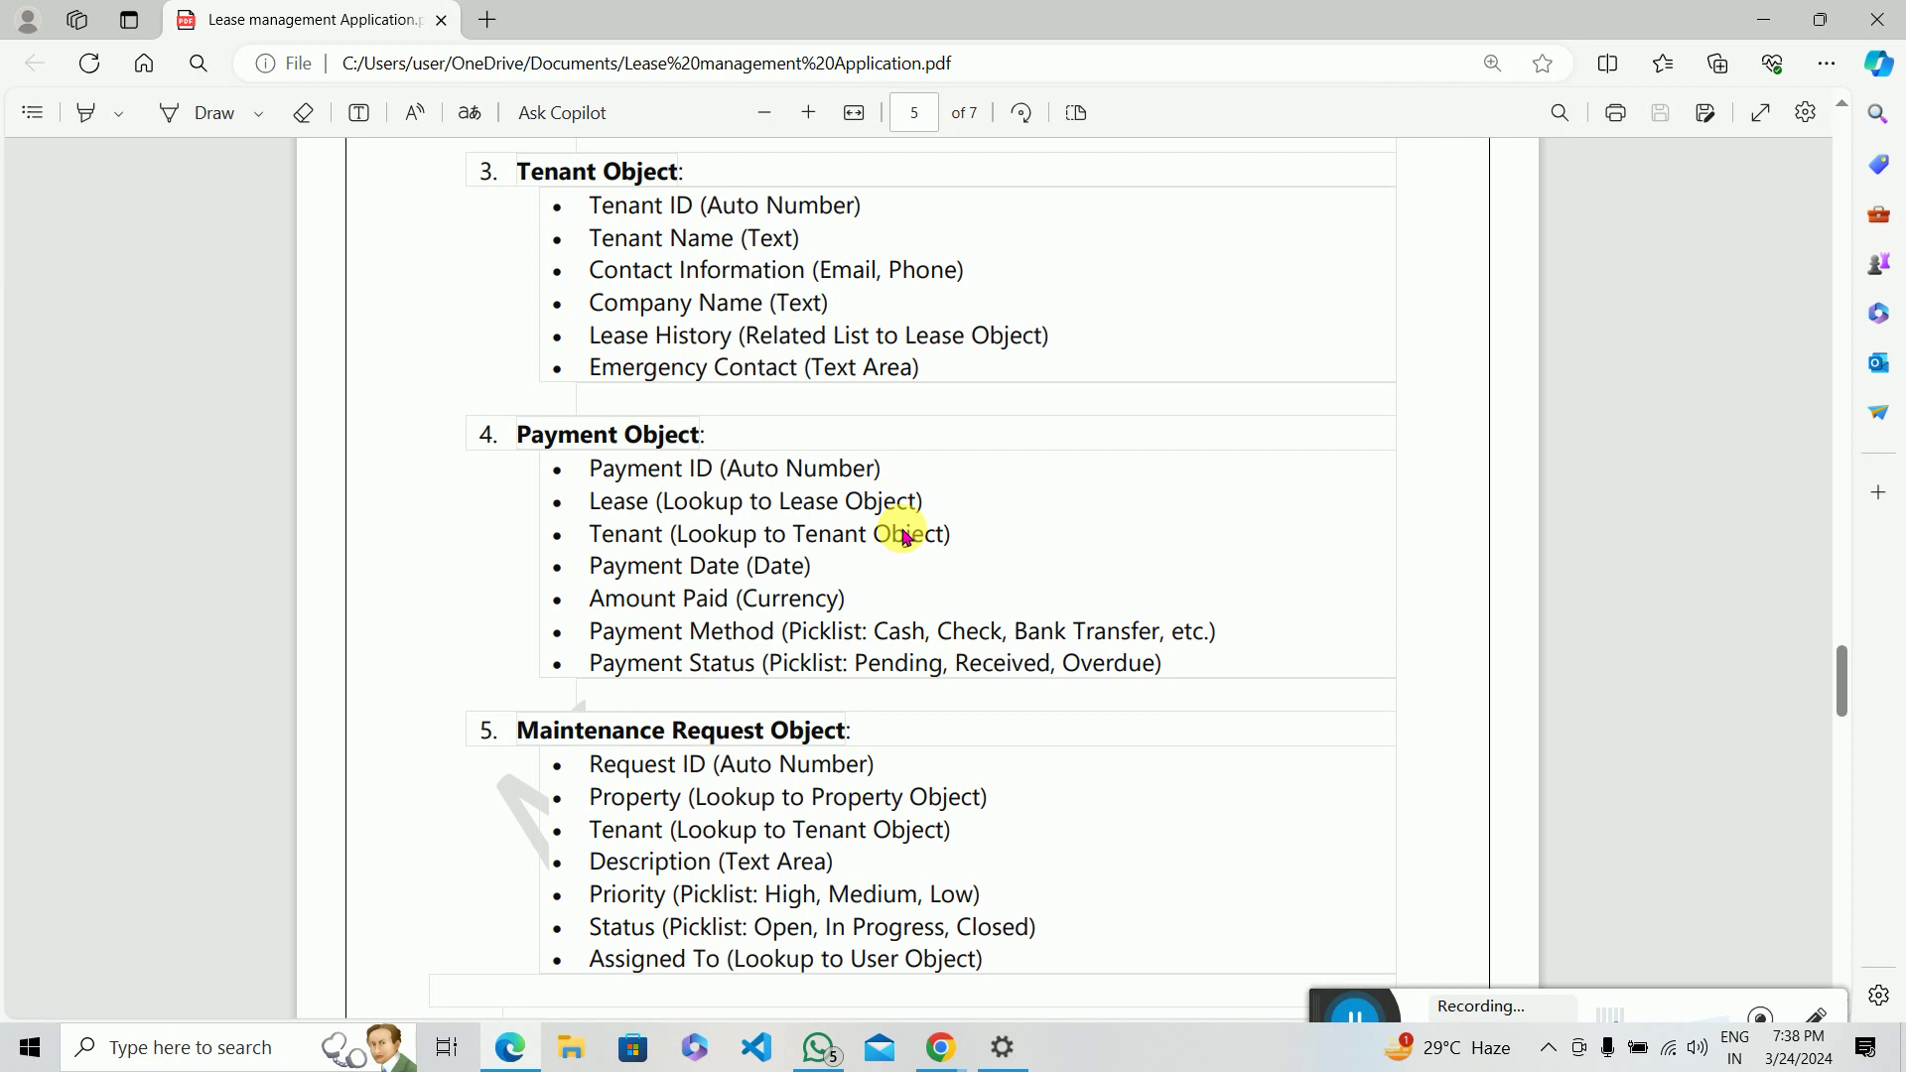
{"action": "scroll", "coordinate": [906, 536], "scroll_direction": "down", "scroll_amount": 2}
{"action": "scroll", "coordinate": [864, 616], "scroll_direction": "down", "scroll_amount": 1}
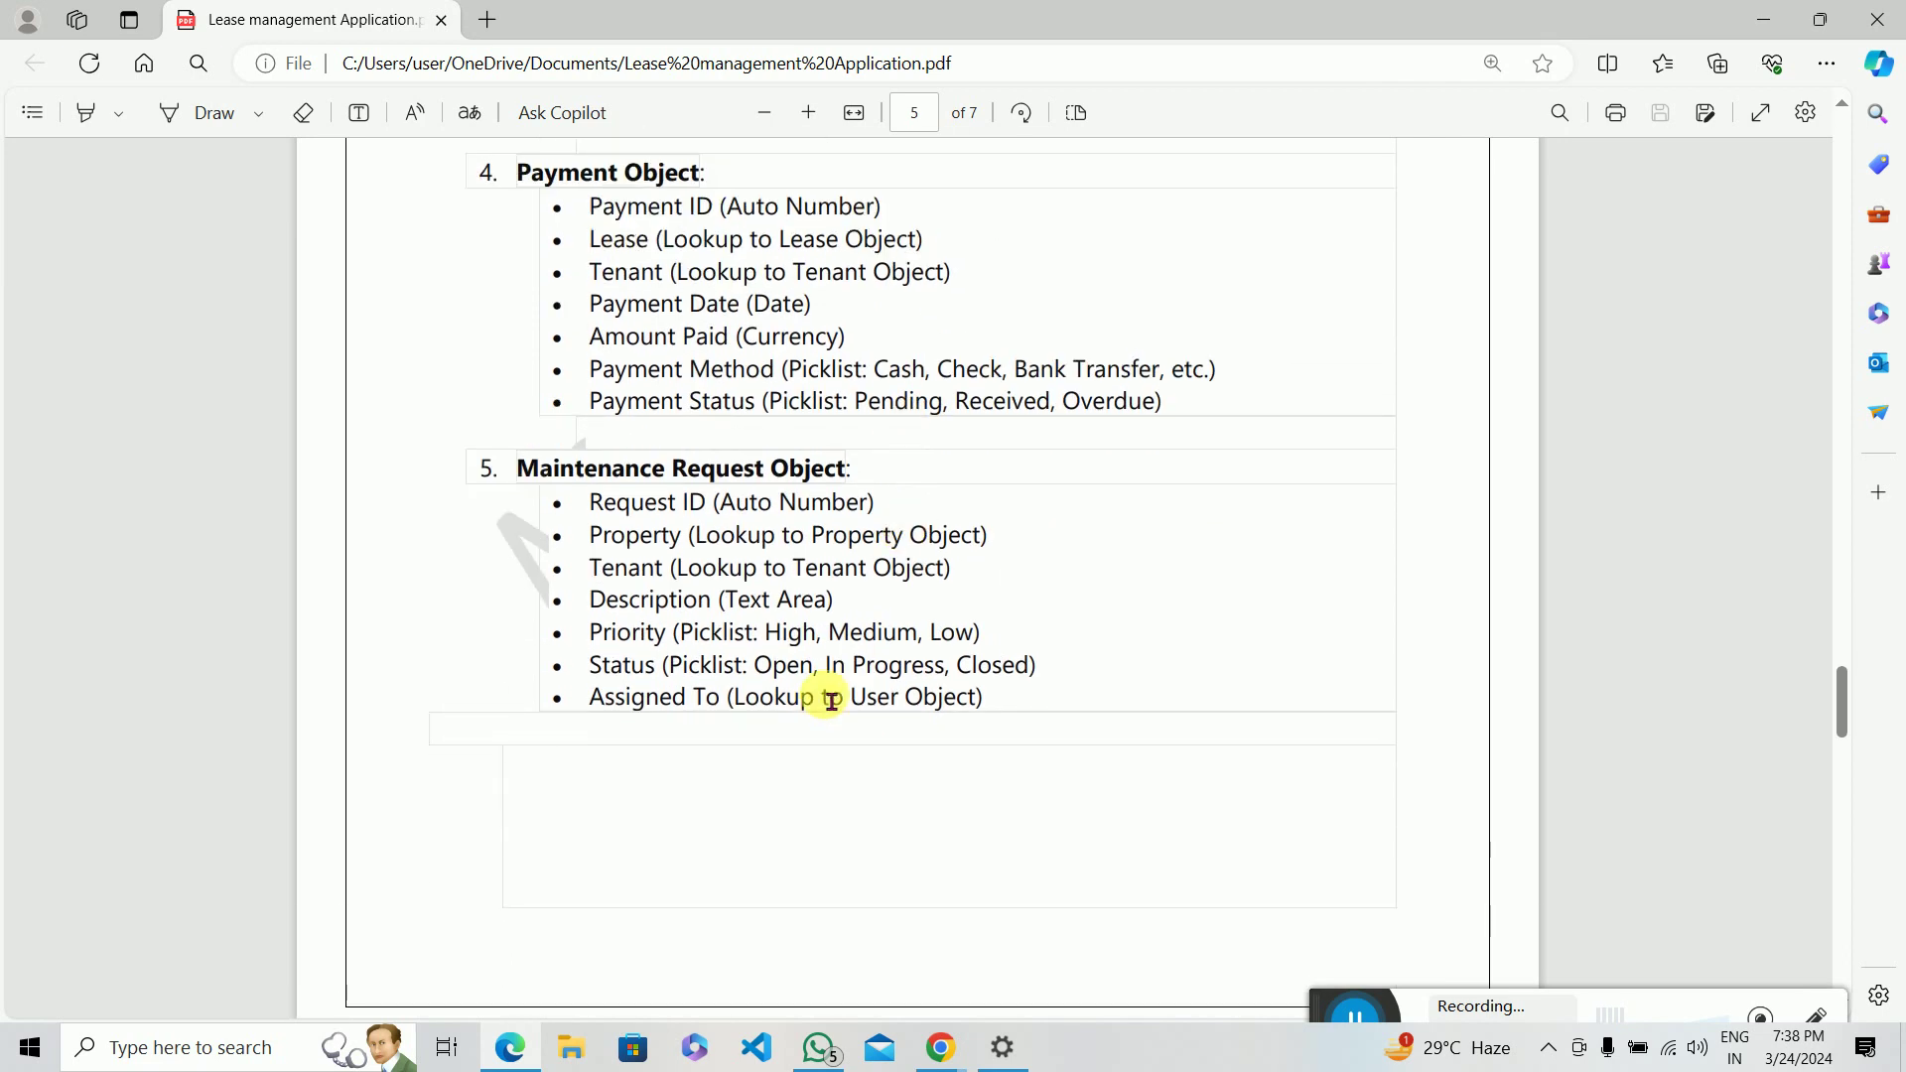
{"action": "scroll", "coordinate": [851, 724], "scroll_direction": "down", "scroll_amount": 5}
{"action": "scroll", "coordinate": [850, 724], "scroll_direction": "up", "scroll_amount": 1}
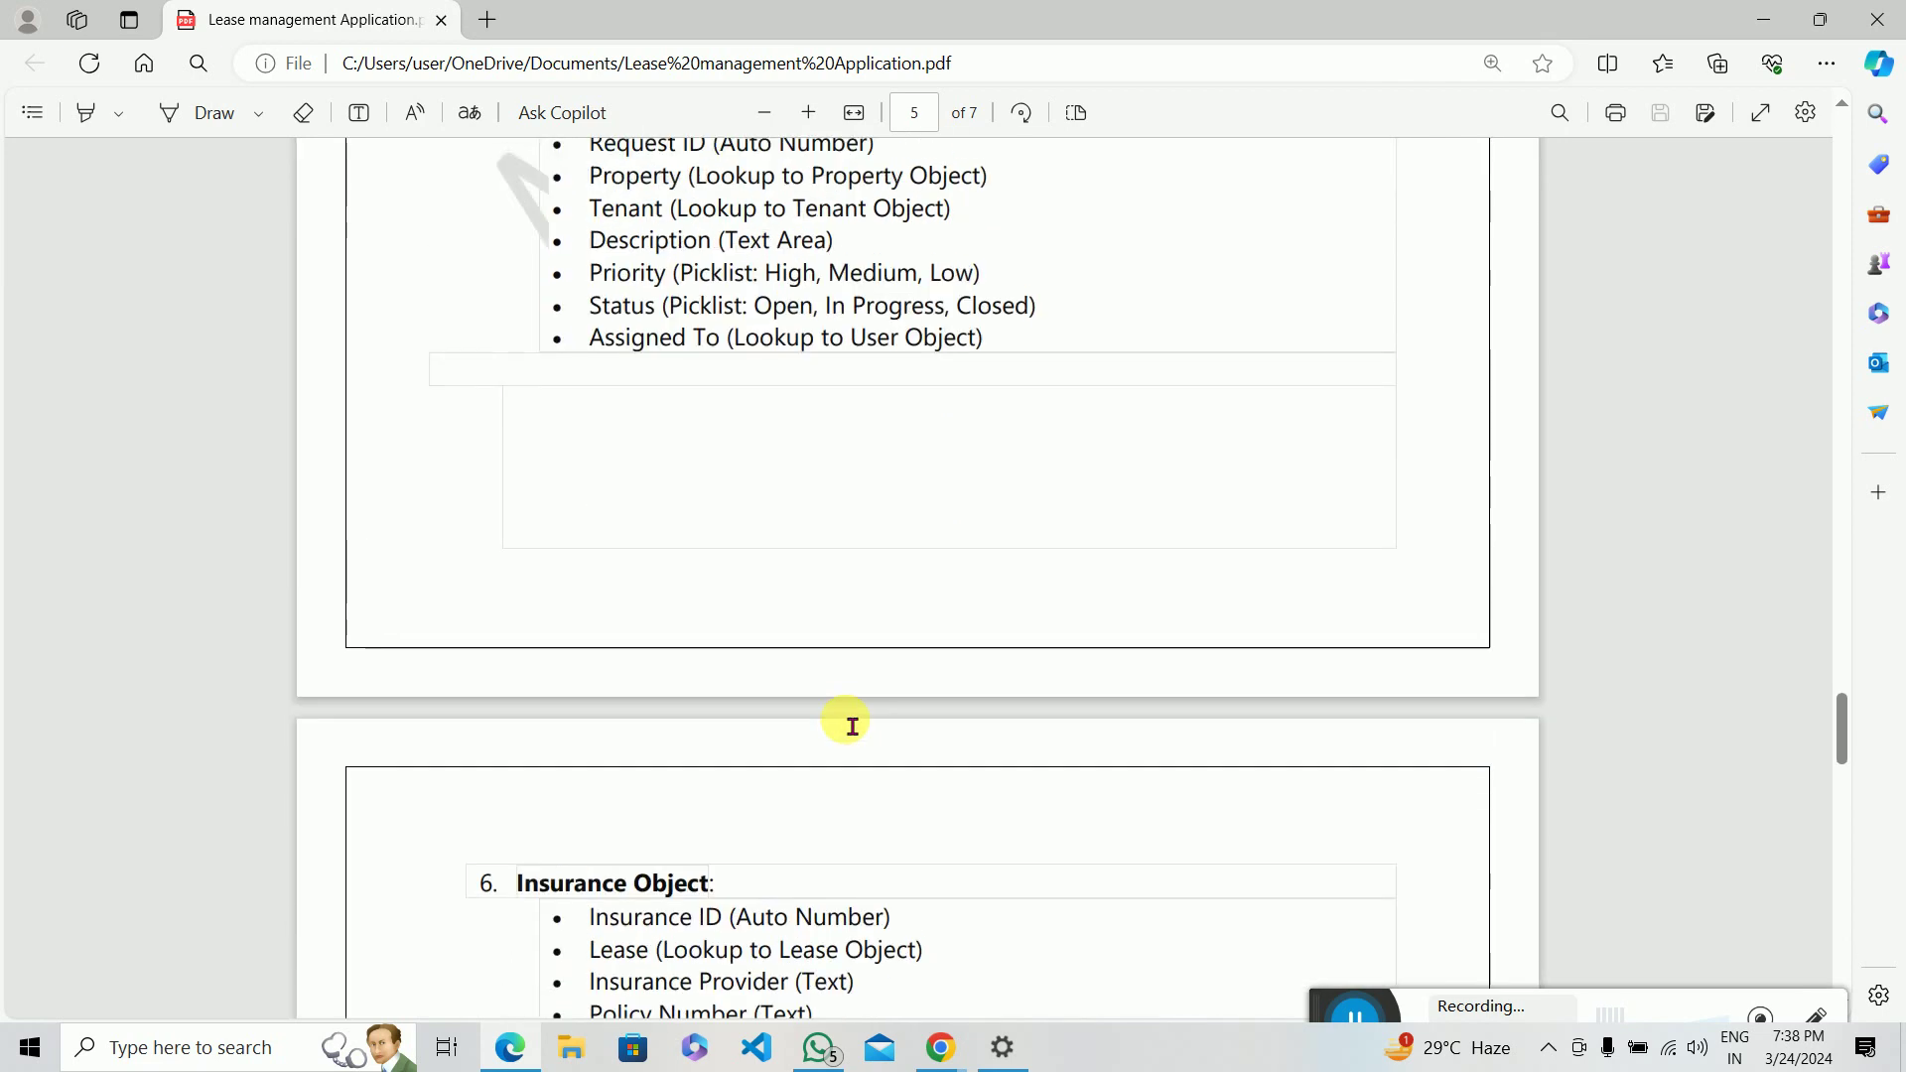
{"action": "scroll", "coordinate": [733, 404], "scroll_direction": "up", "scroll_amount": 2}
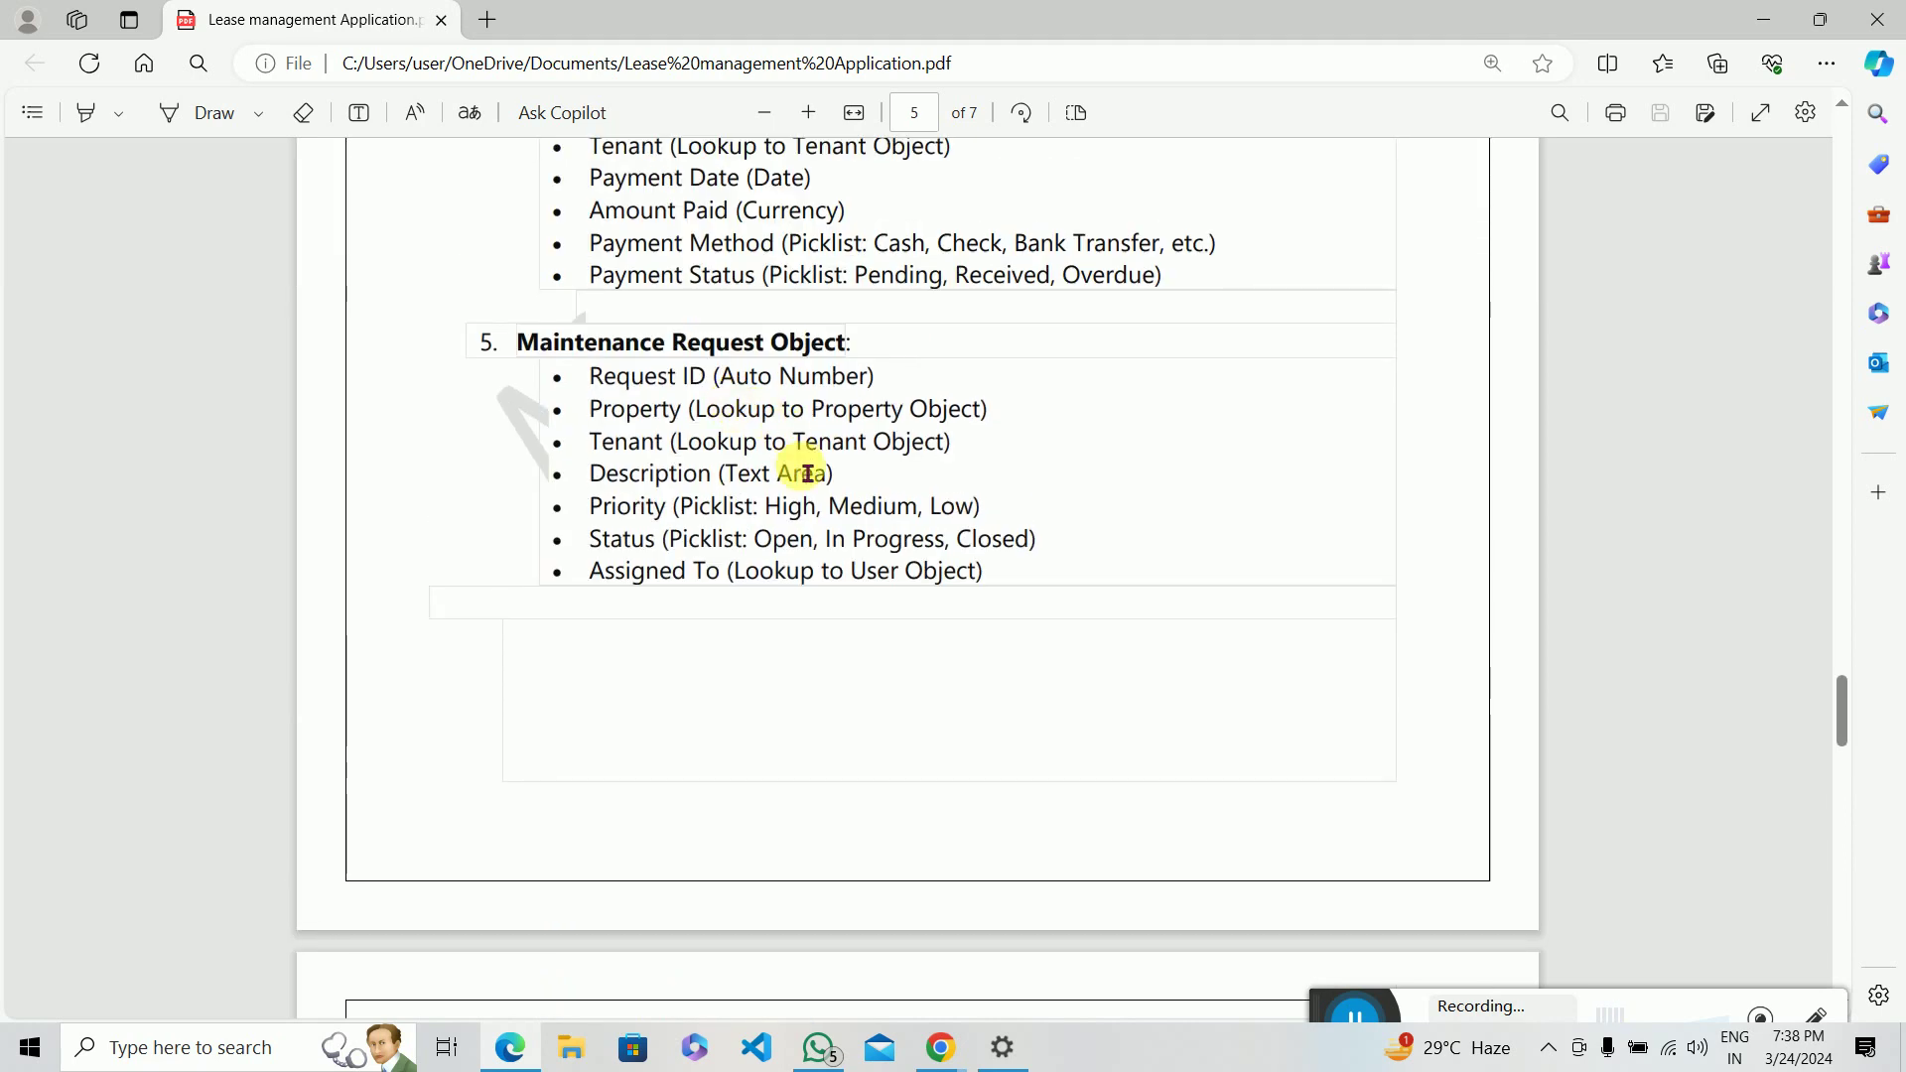
{"action": "scroll", "coordinate": [795, 472], "scroll_direction": "down", "scroll_amount": 5}
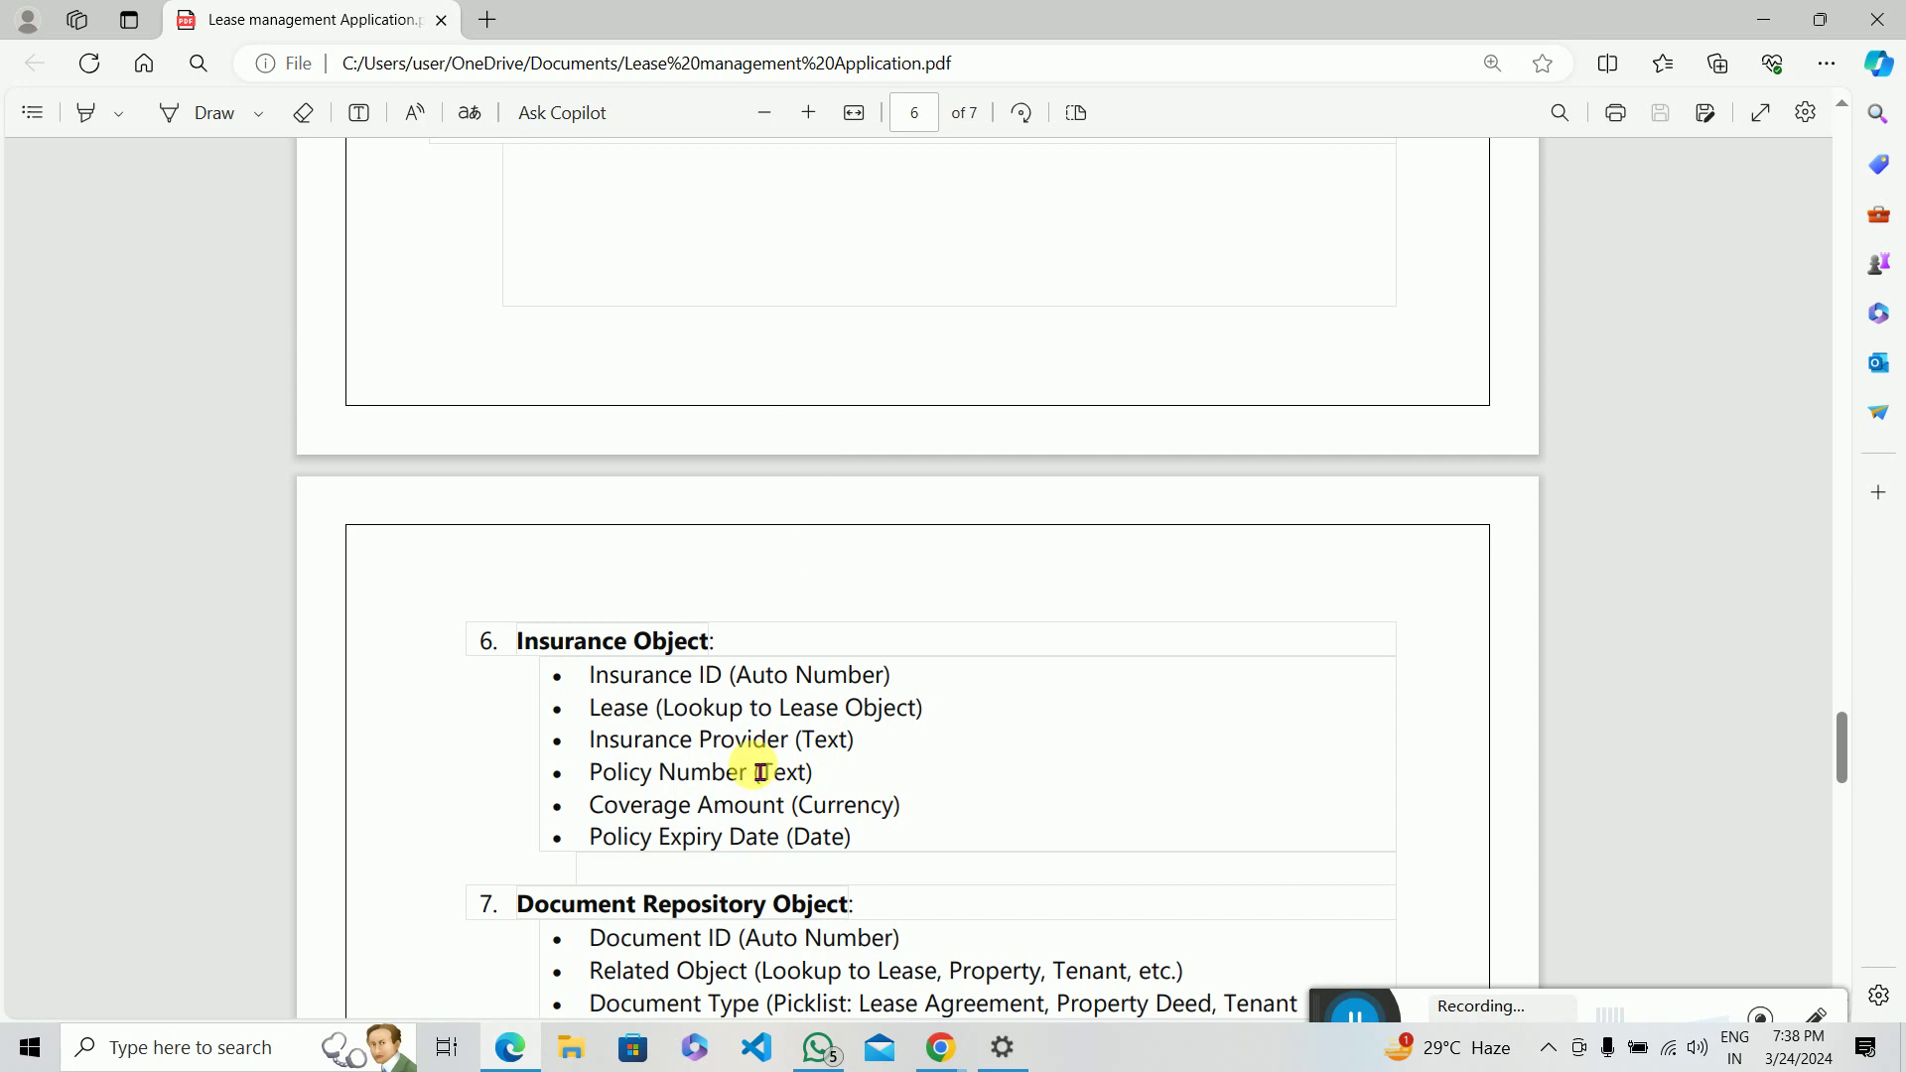
{"action": "scroll", "coordinate": [757, 770], "scroll_direction": "down", "scroll_amount": 1}
{"action": "scroll", "coordinate": [901, 755], "scroll_direction": "down", "scroll_amount": 3}
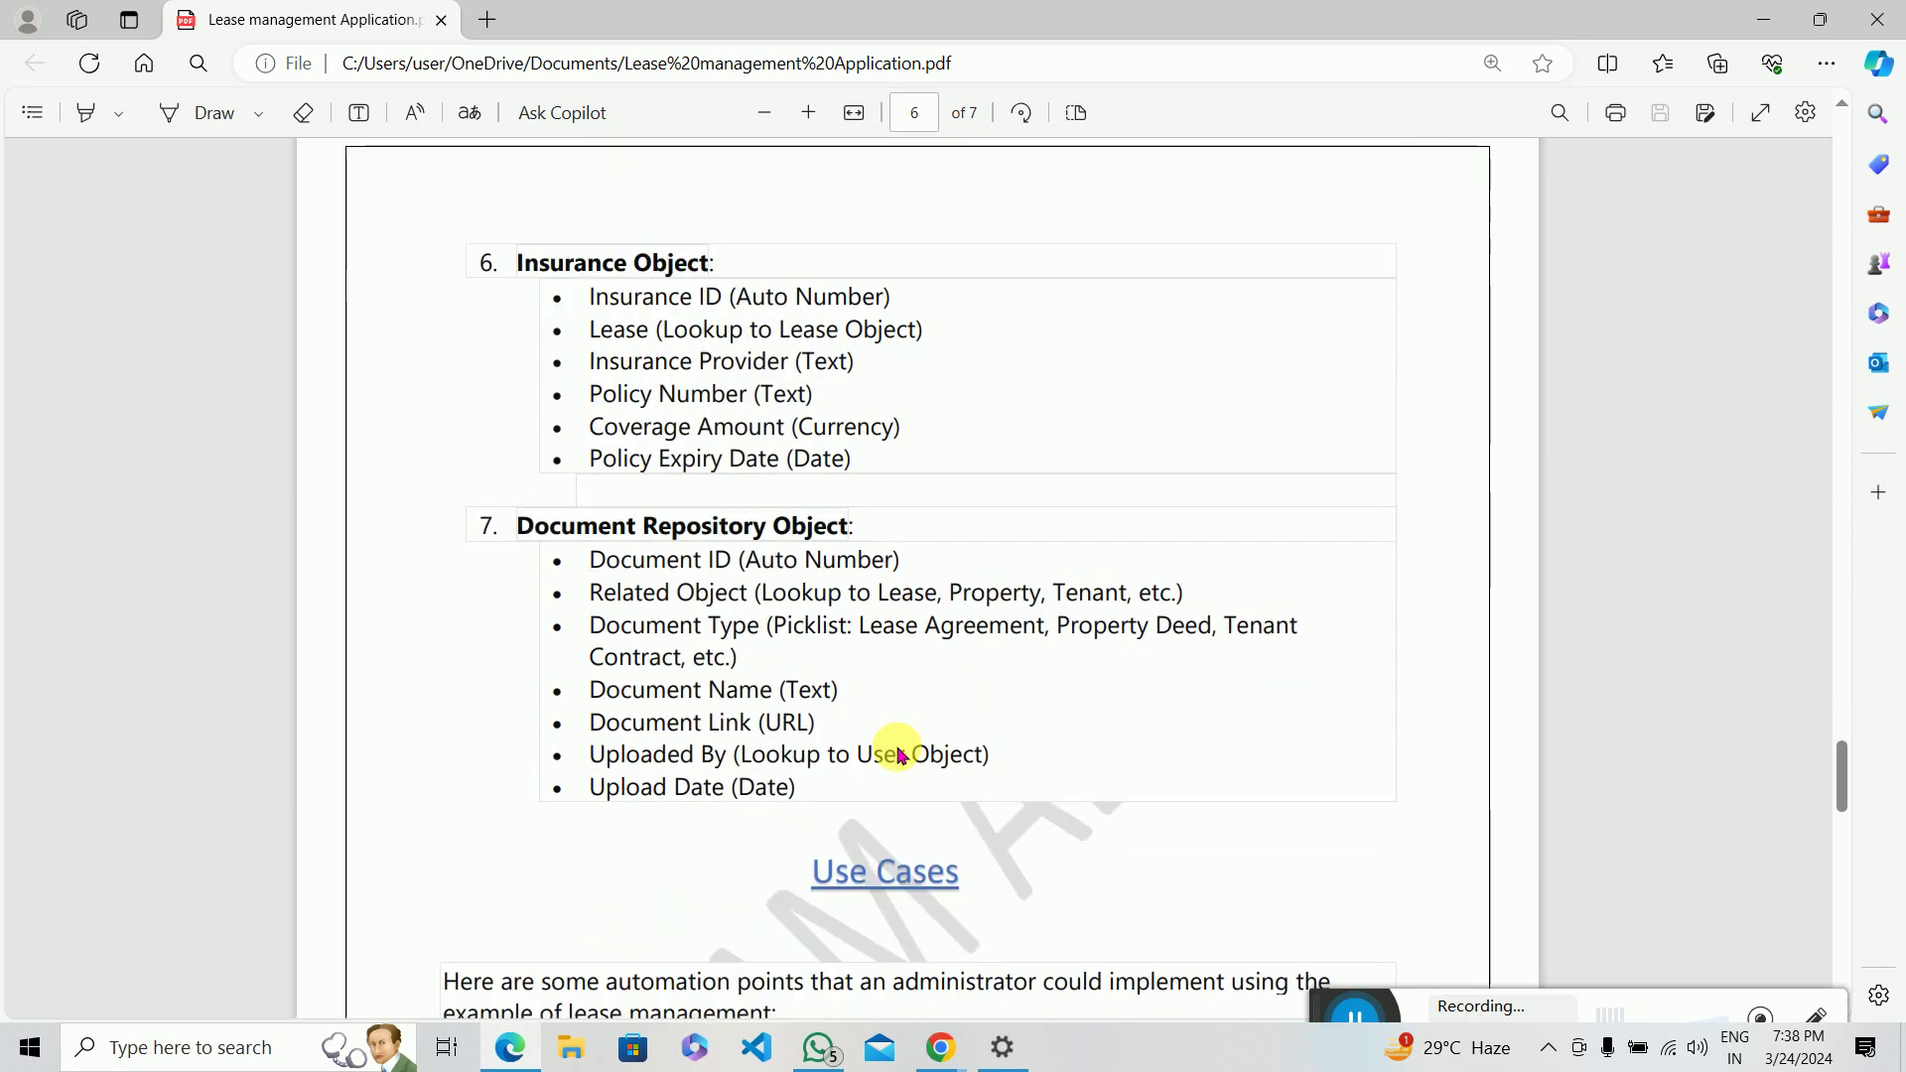
{"action": "scroll", "coordinate": [905, 760], "scroll_direction": "down", "scroll_amount": 3}
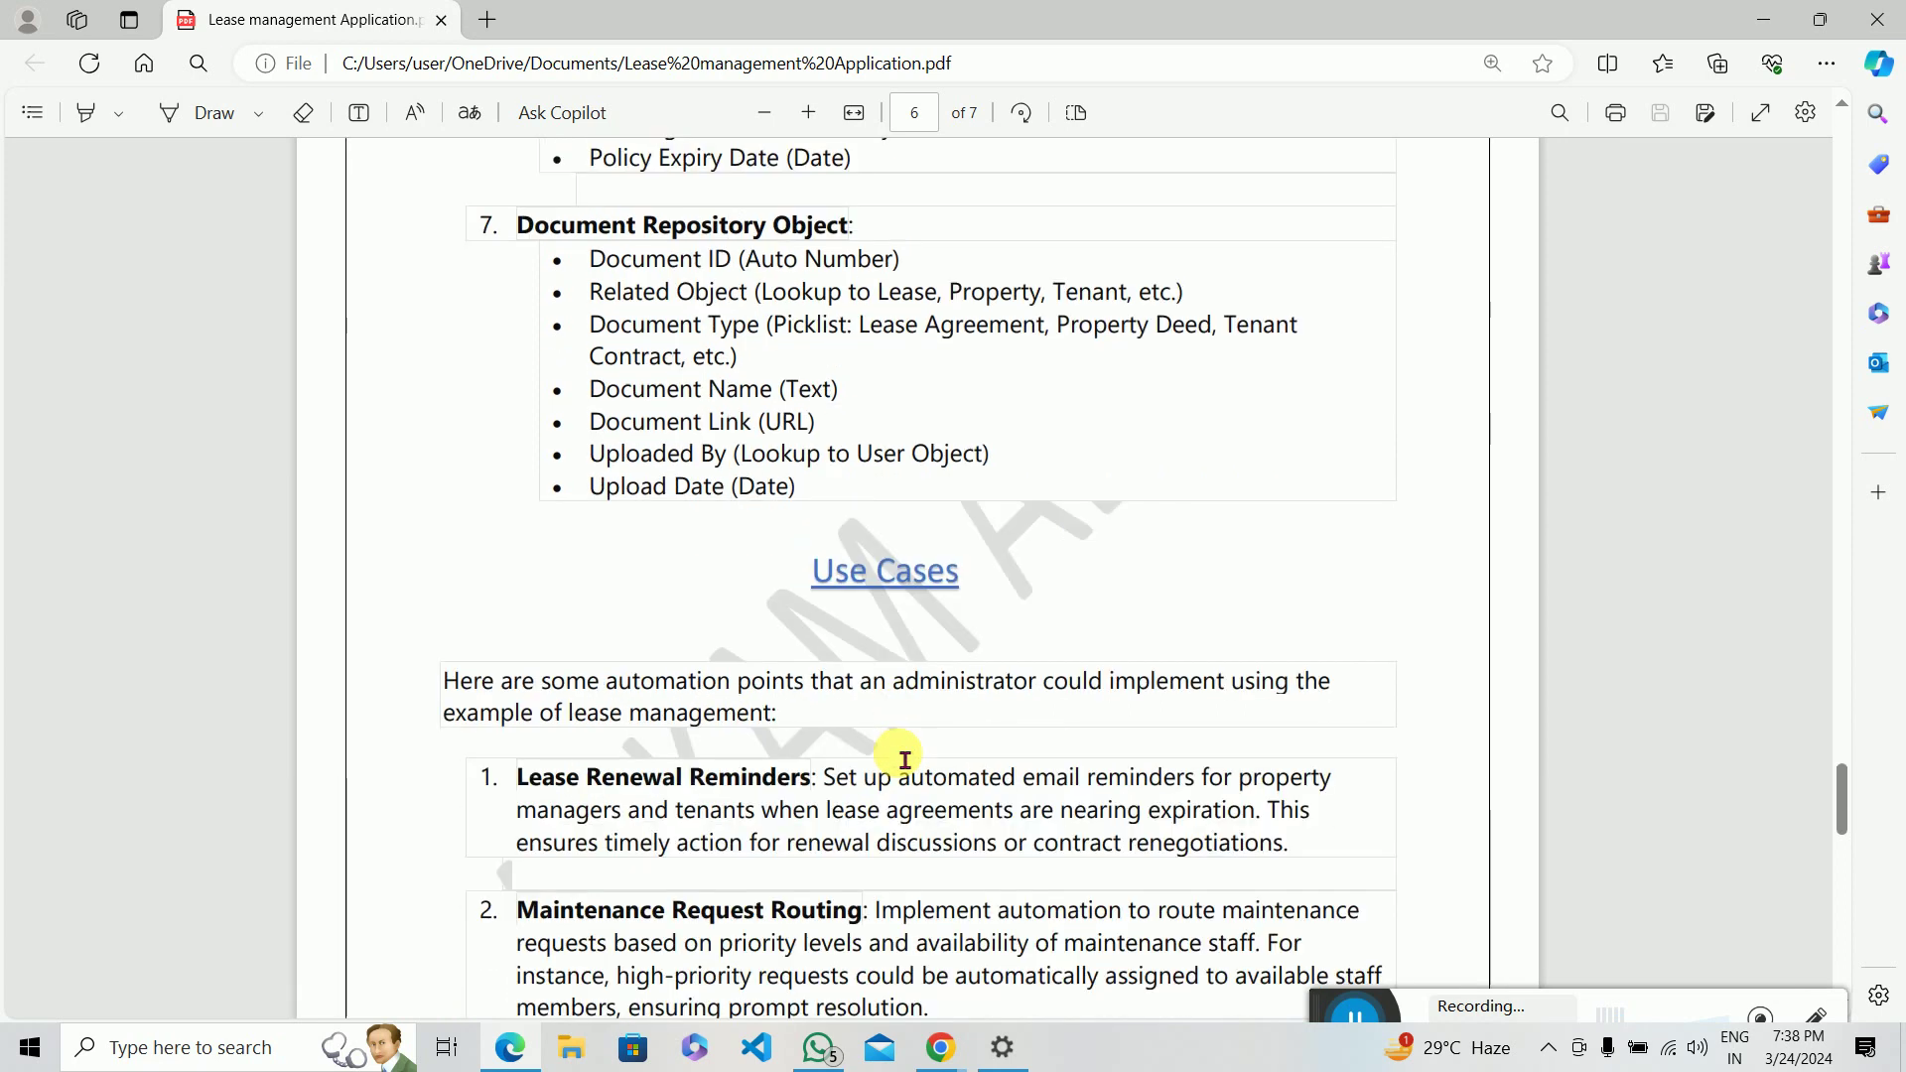
{"action": "scroll", "coordinate": [904, 761], "scroll_direction": "up", "scroll_amount": 2}
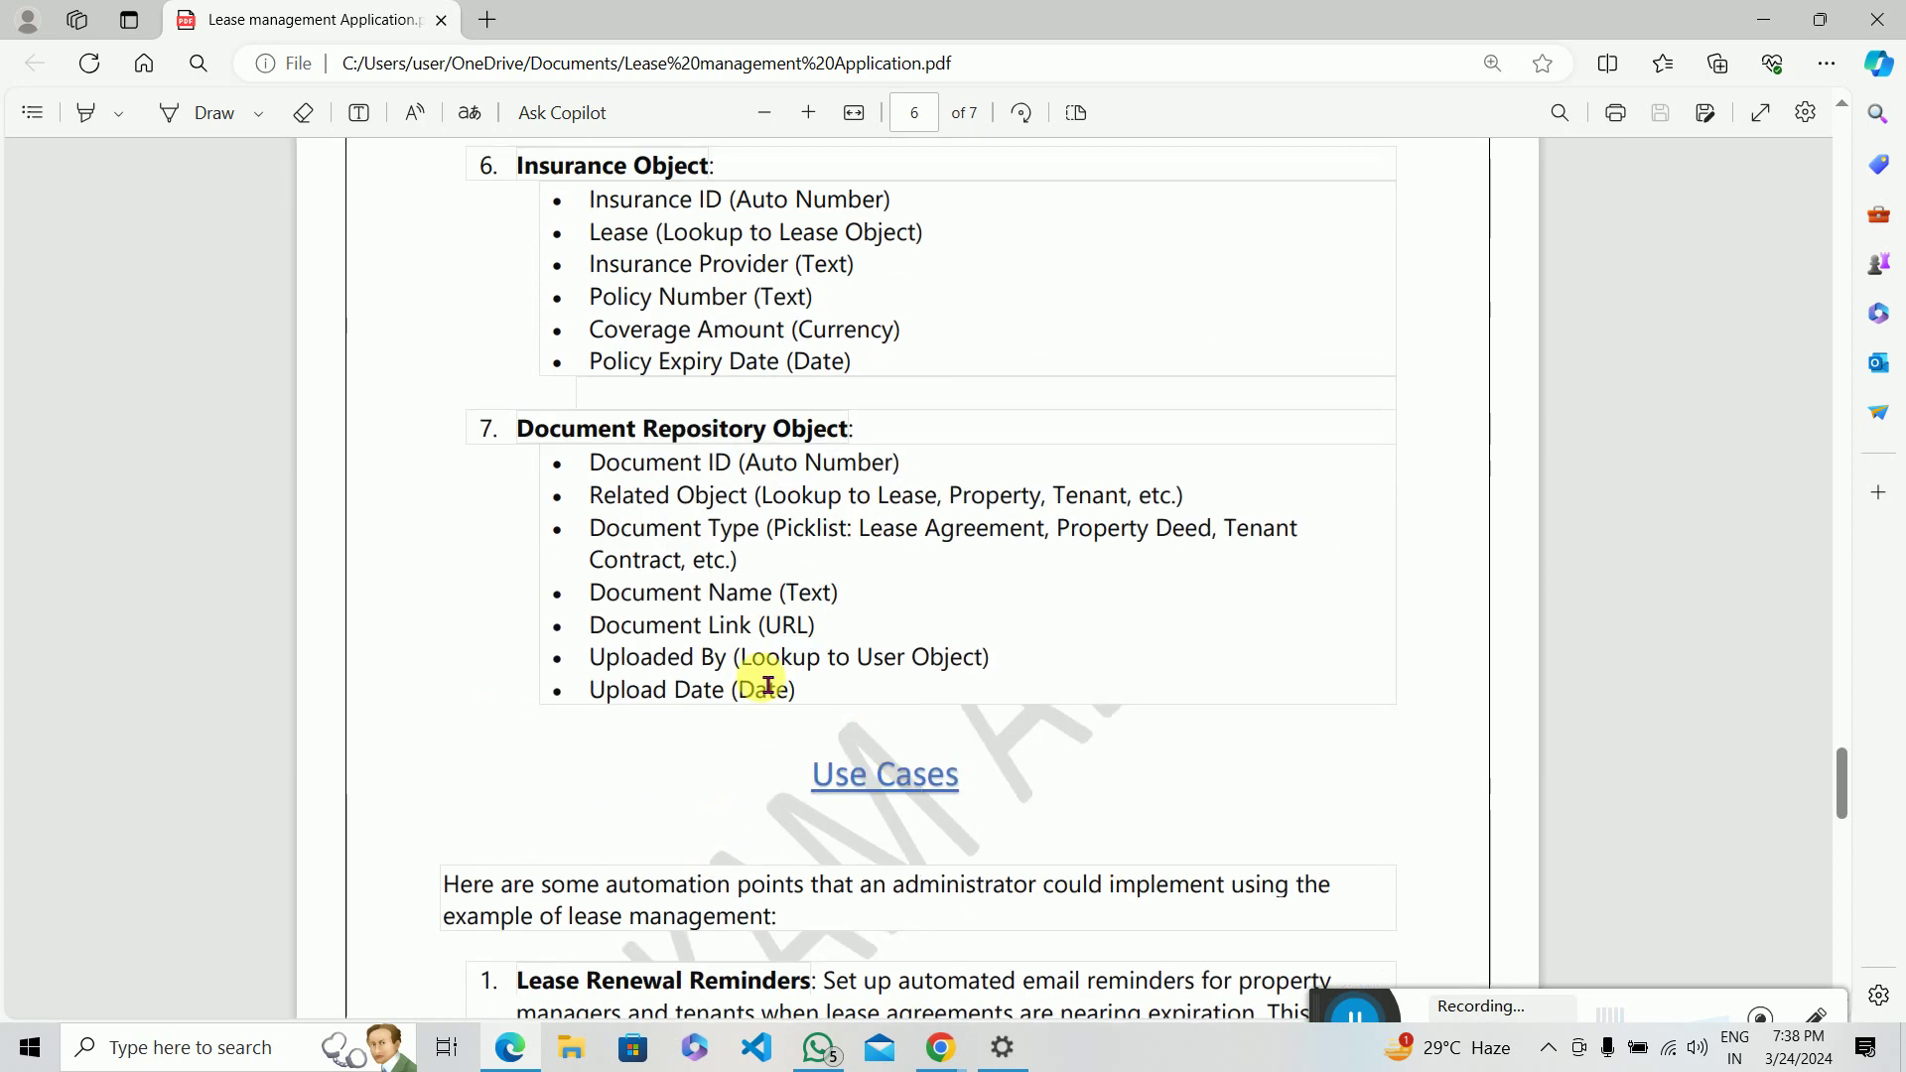
{"action": "scroll", "coordinate": [768, 685], "scroll_direction": "up", "scroll_amount": 18}
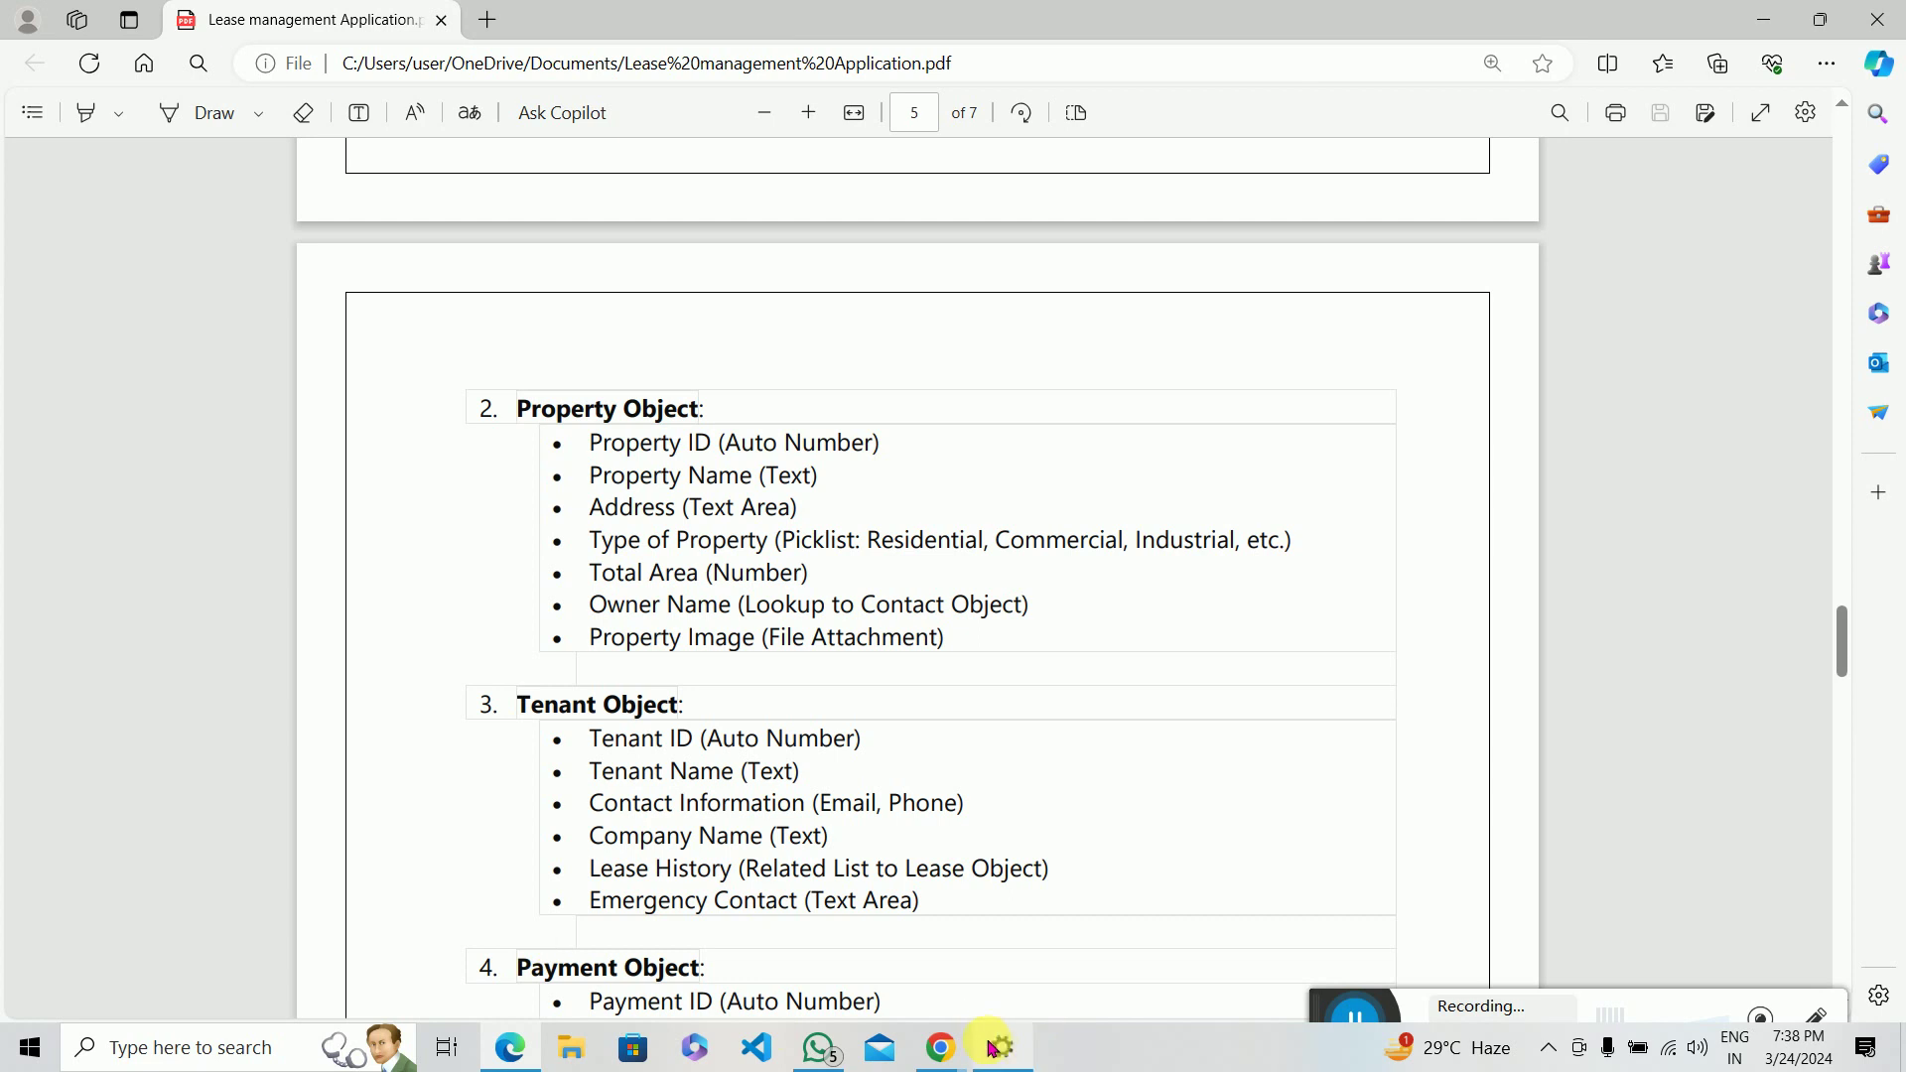
Step: Switch to Salesforce in Chrome and leave the Space Station Construction app's navigation item settings
{"action": "mouse_move", "coordinate": [963, 1047]}
{"action": "mouse_move", "coordinate": [870, 988]}
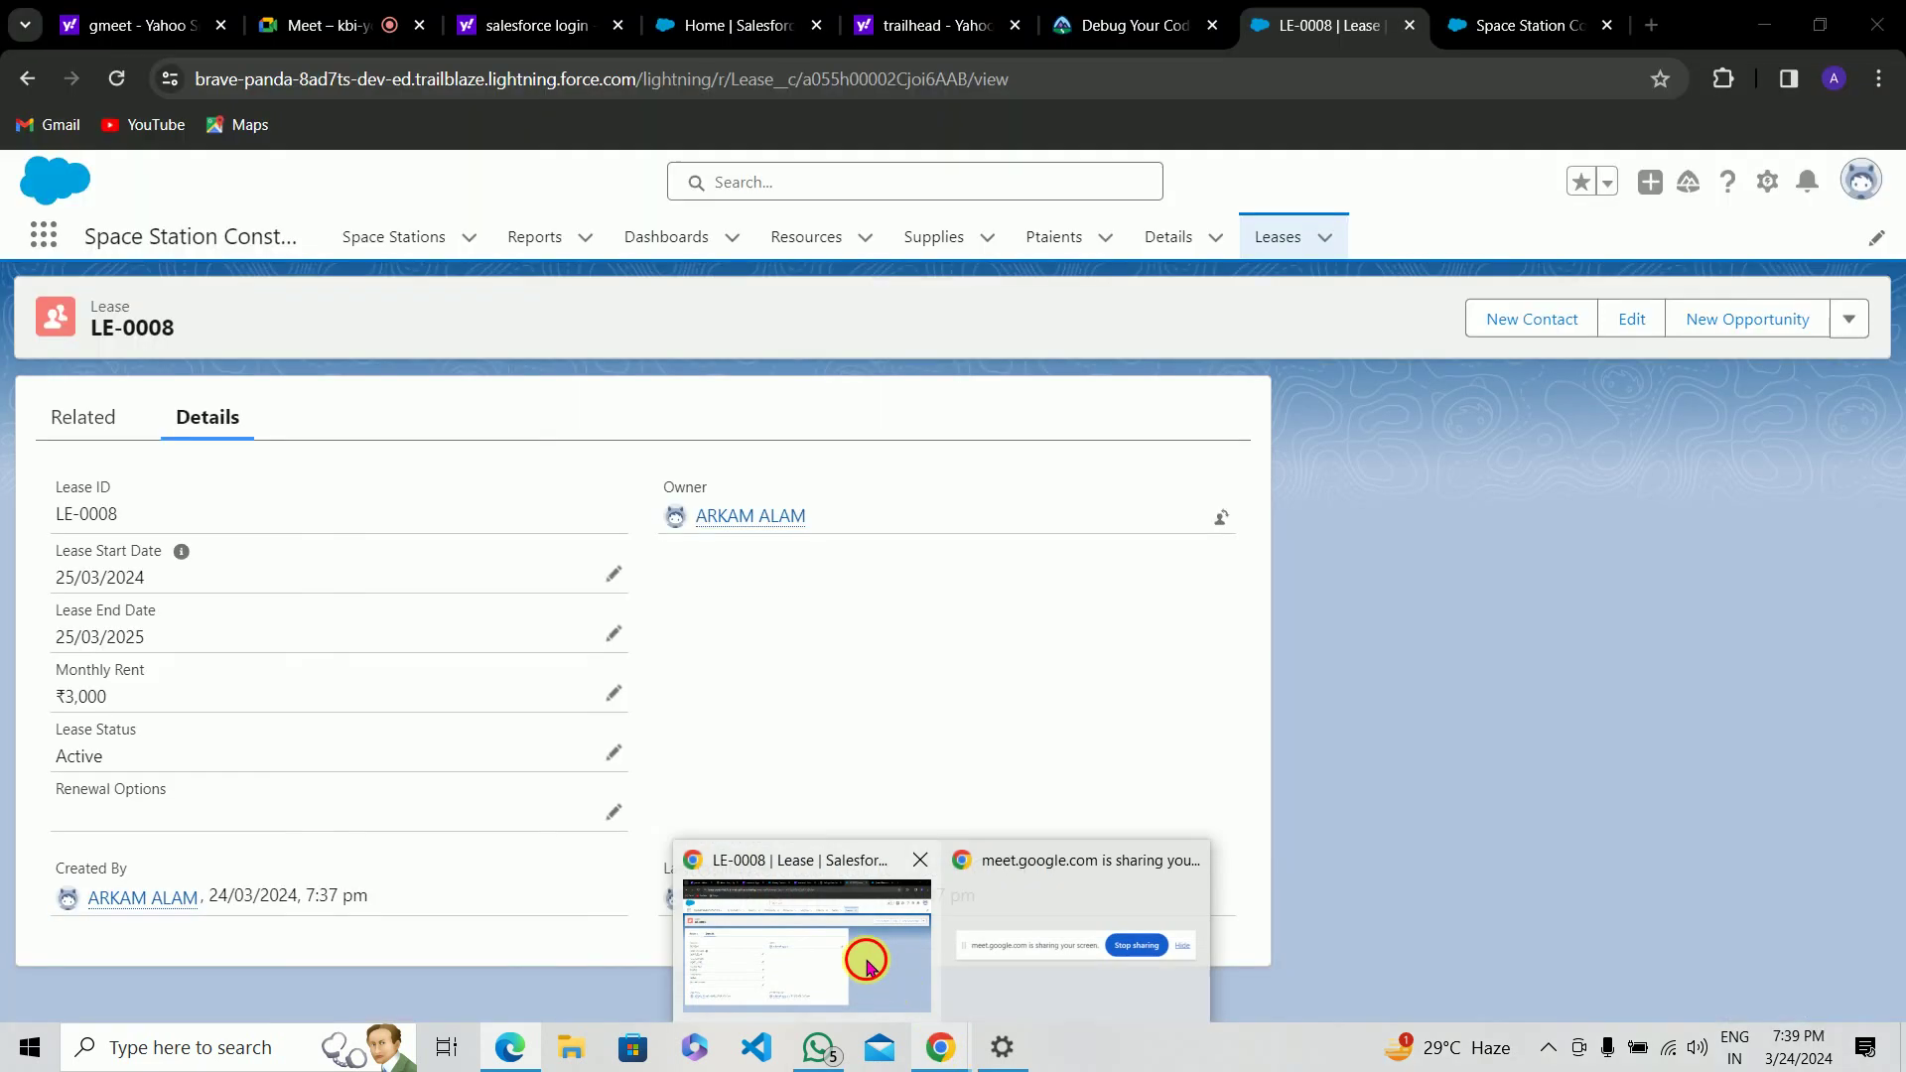
{"action": "left_click", "coordinate": [868, 961]}
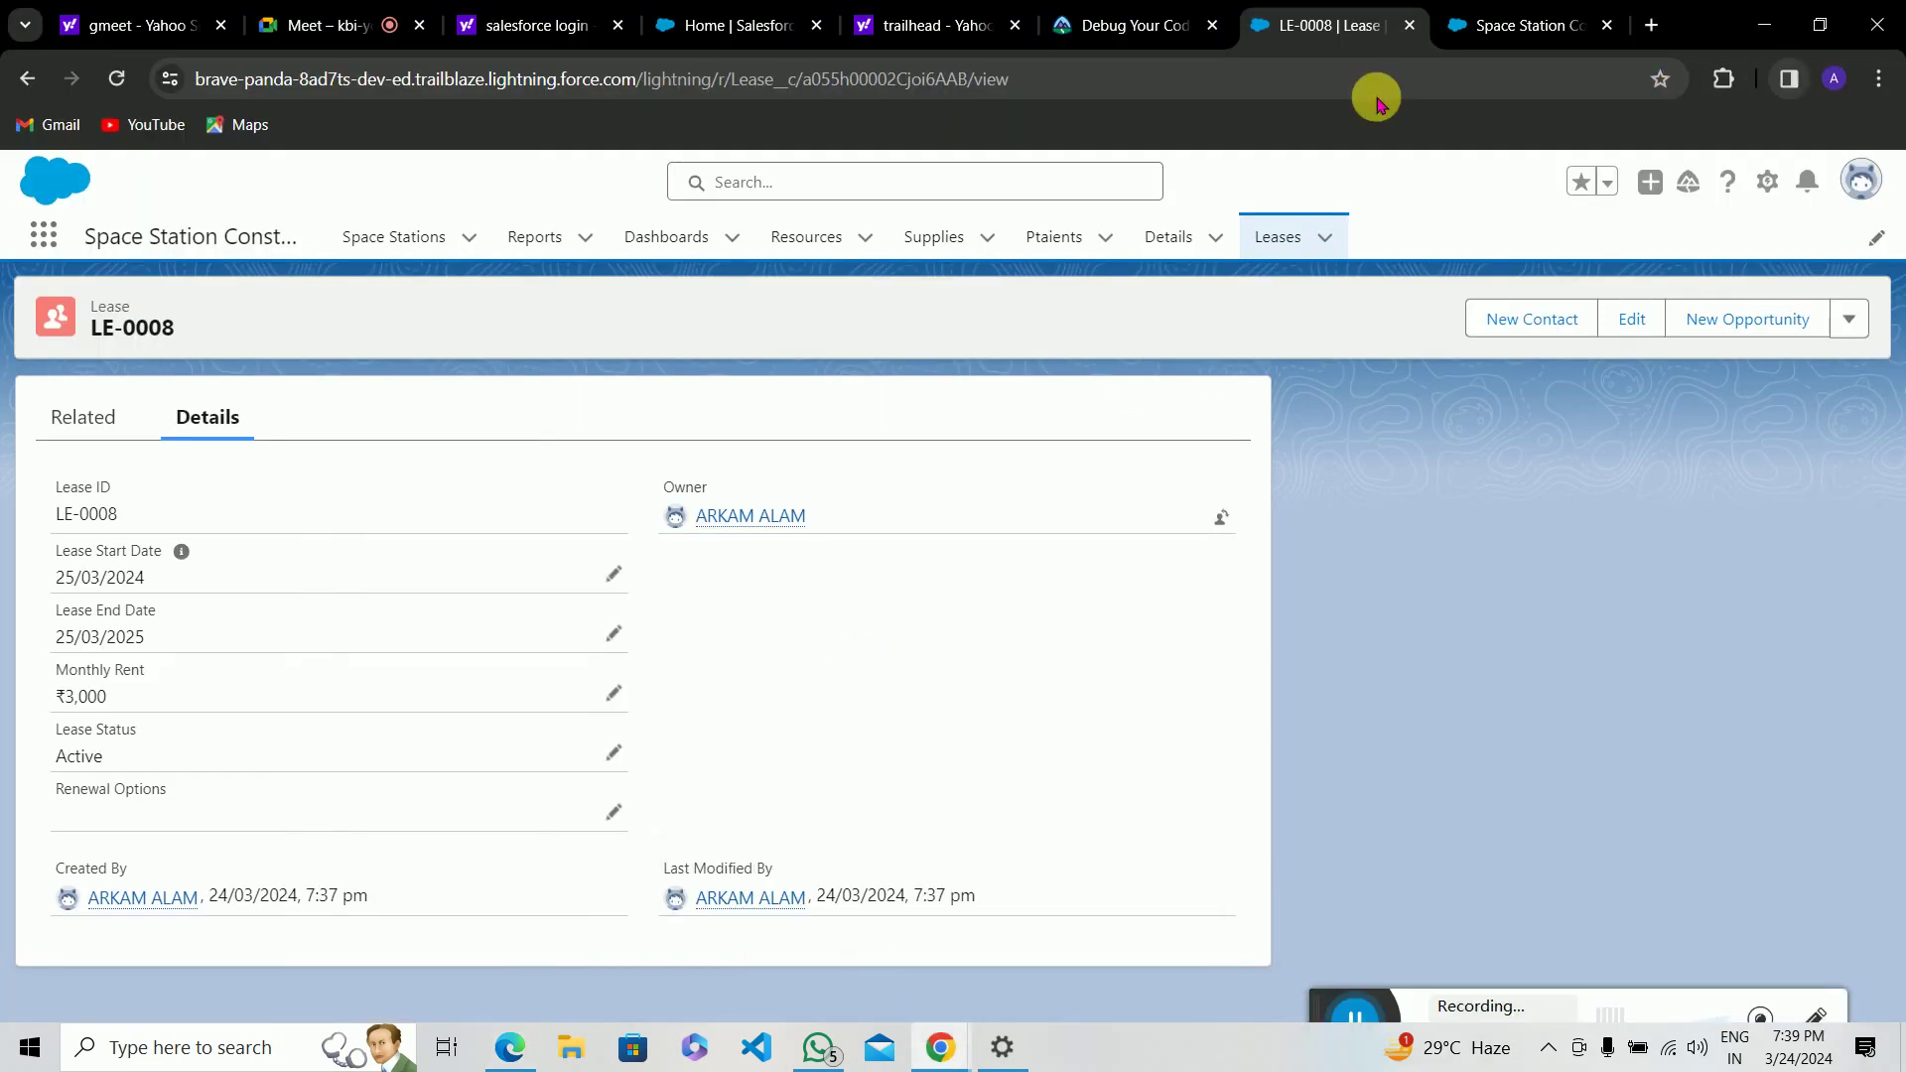
{"action": "left_click", "coordinate": [1463, 30]}
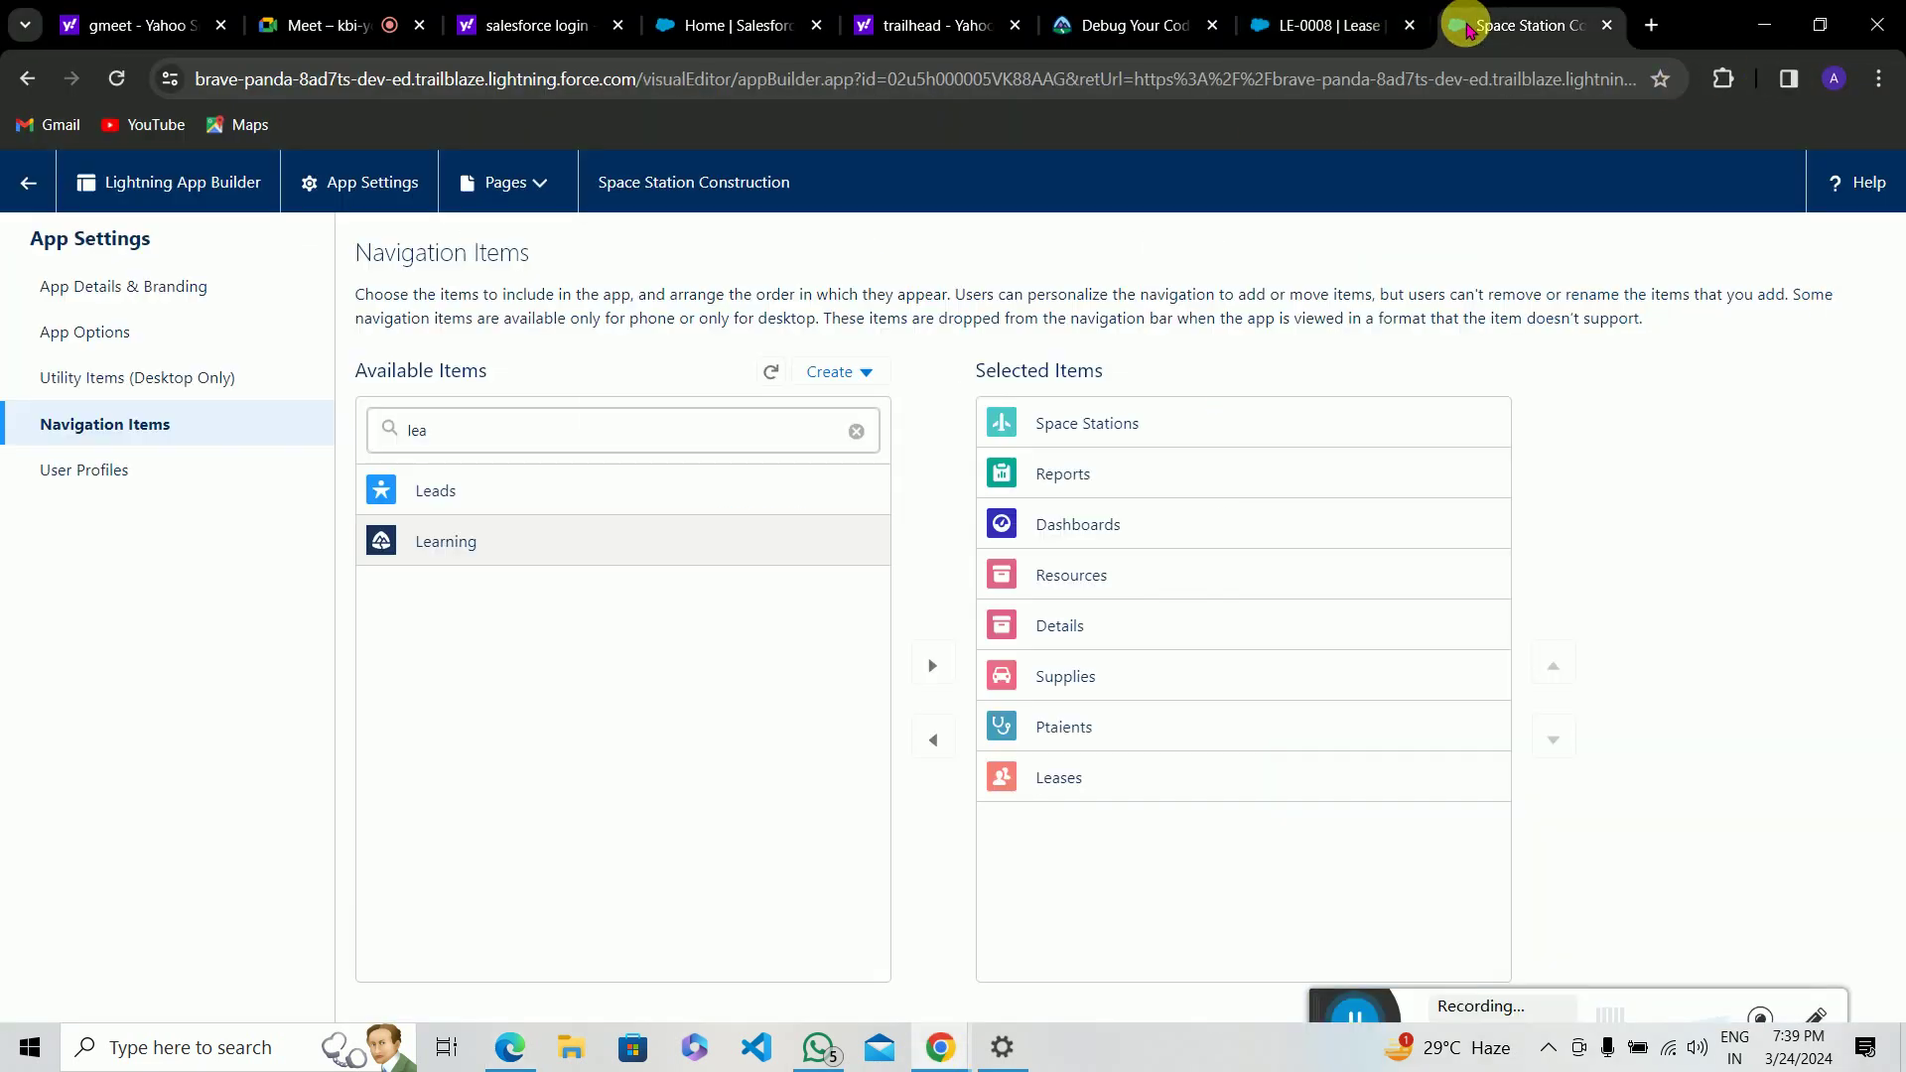
{"action": "left_click", "coordinate": [30, 183]}
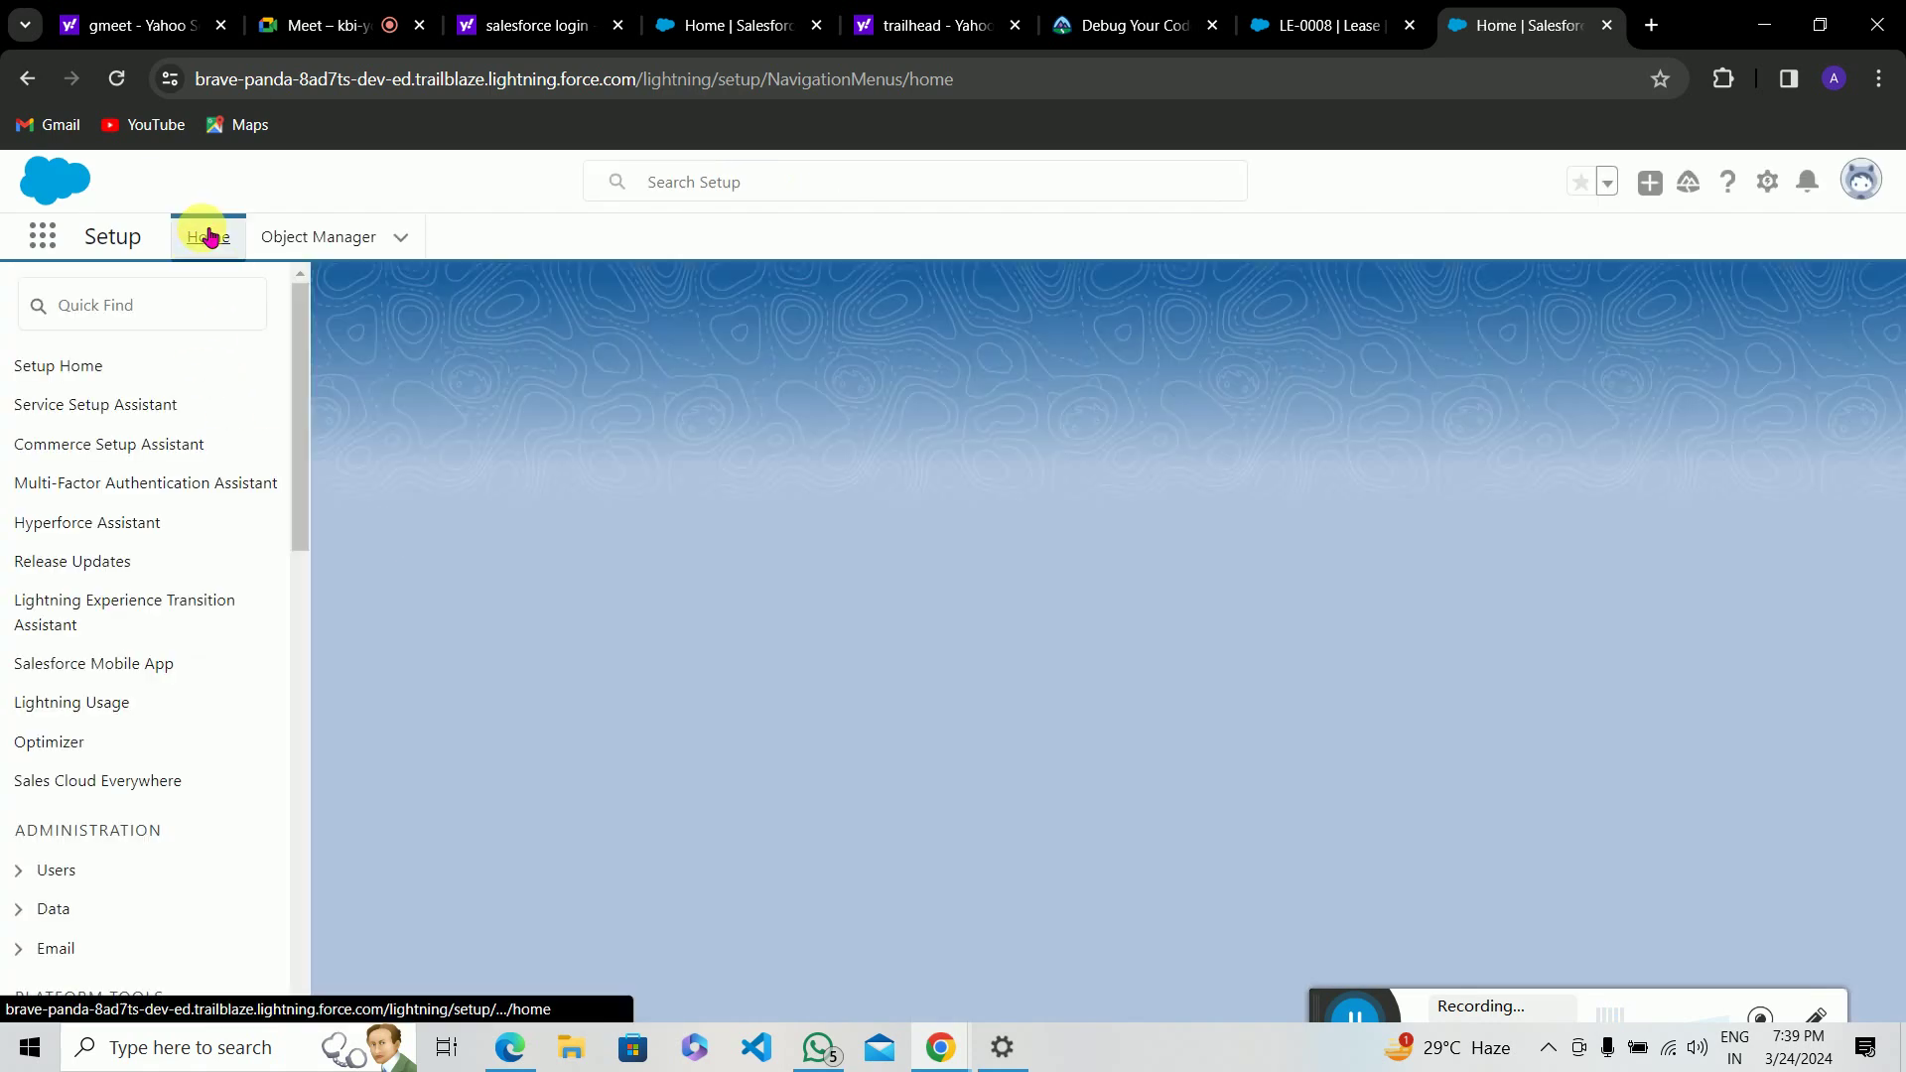
Step: Find the App Manager from the Setup home page and open it
{"action": "left_click", "coordinate": [205, 236]}
{"action": "left_click", "coordinate": [142, 323]}
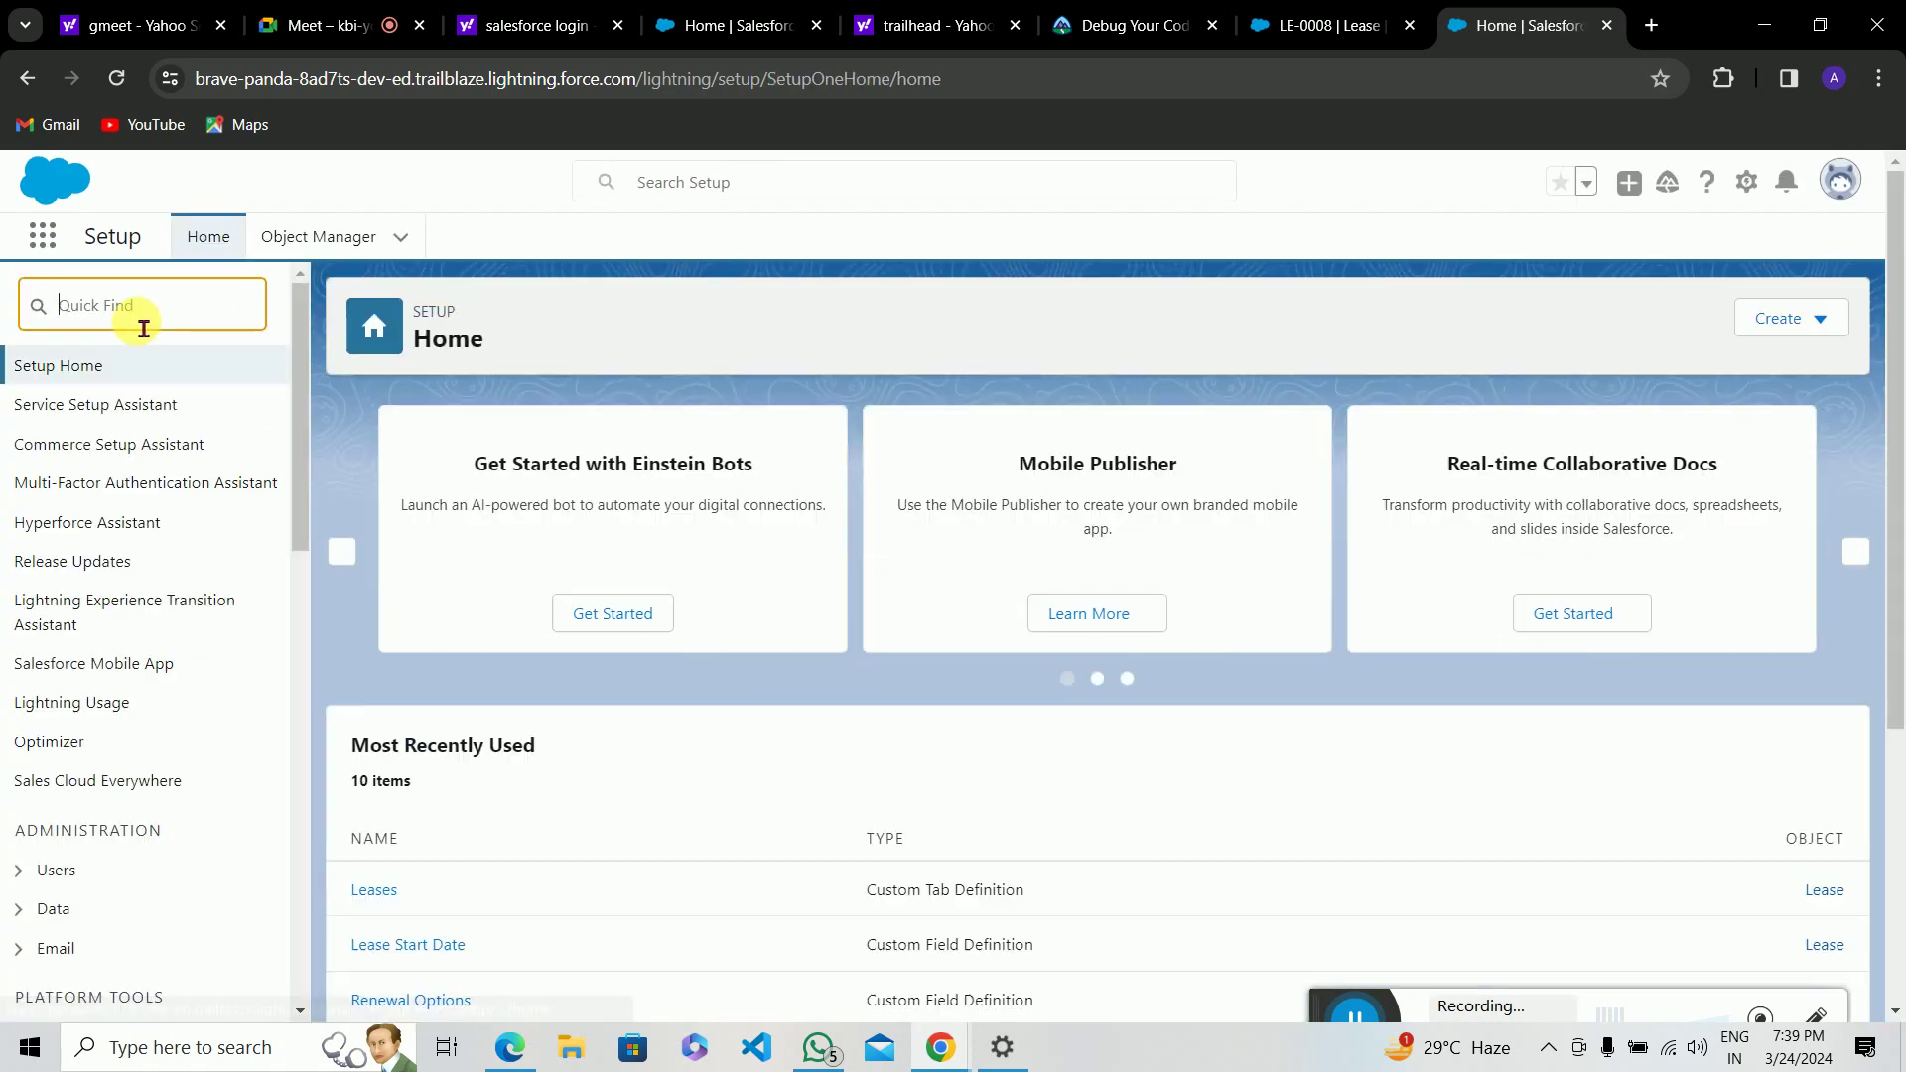
{"action": "type", "text": "app ma"}
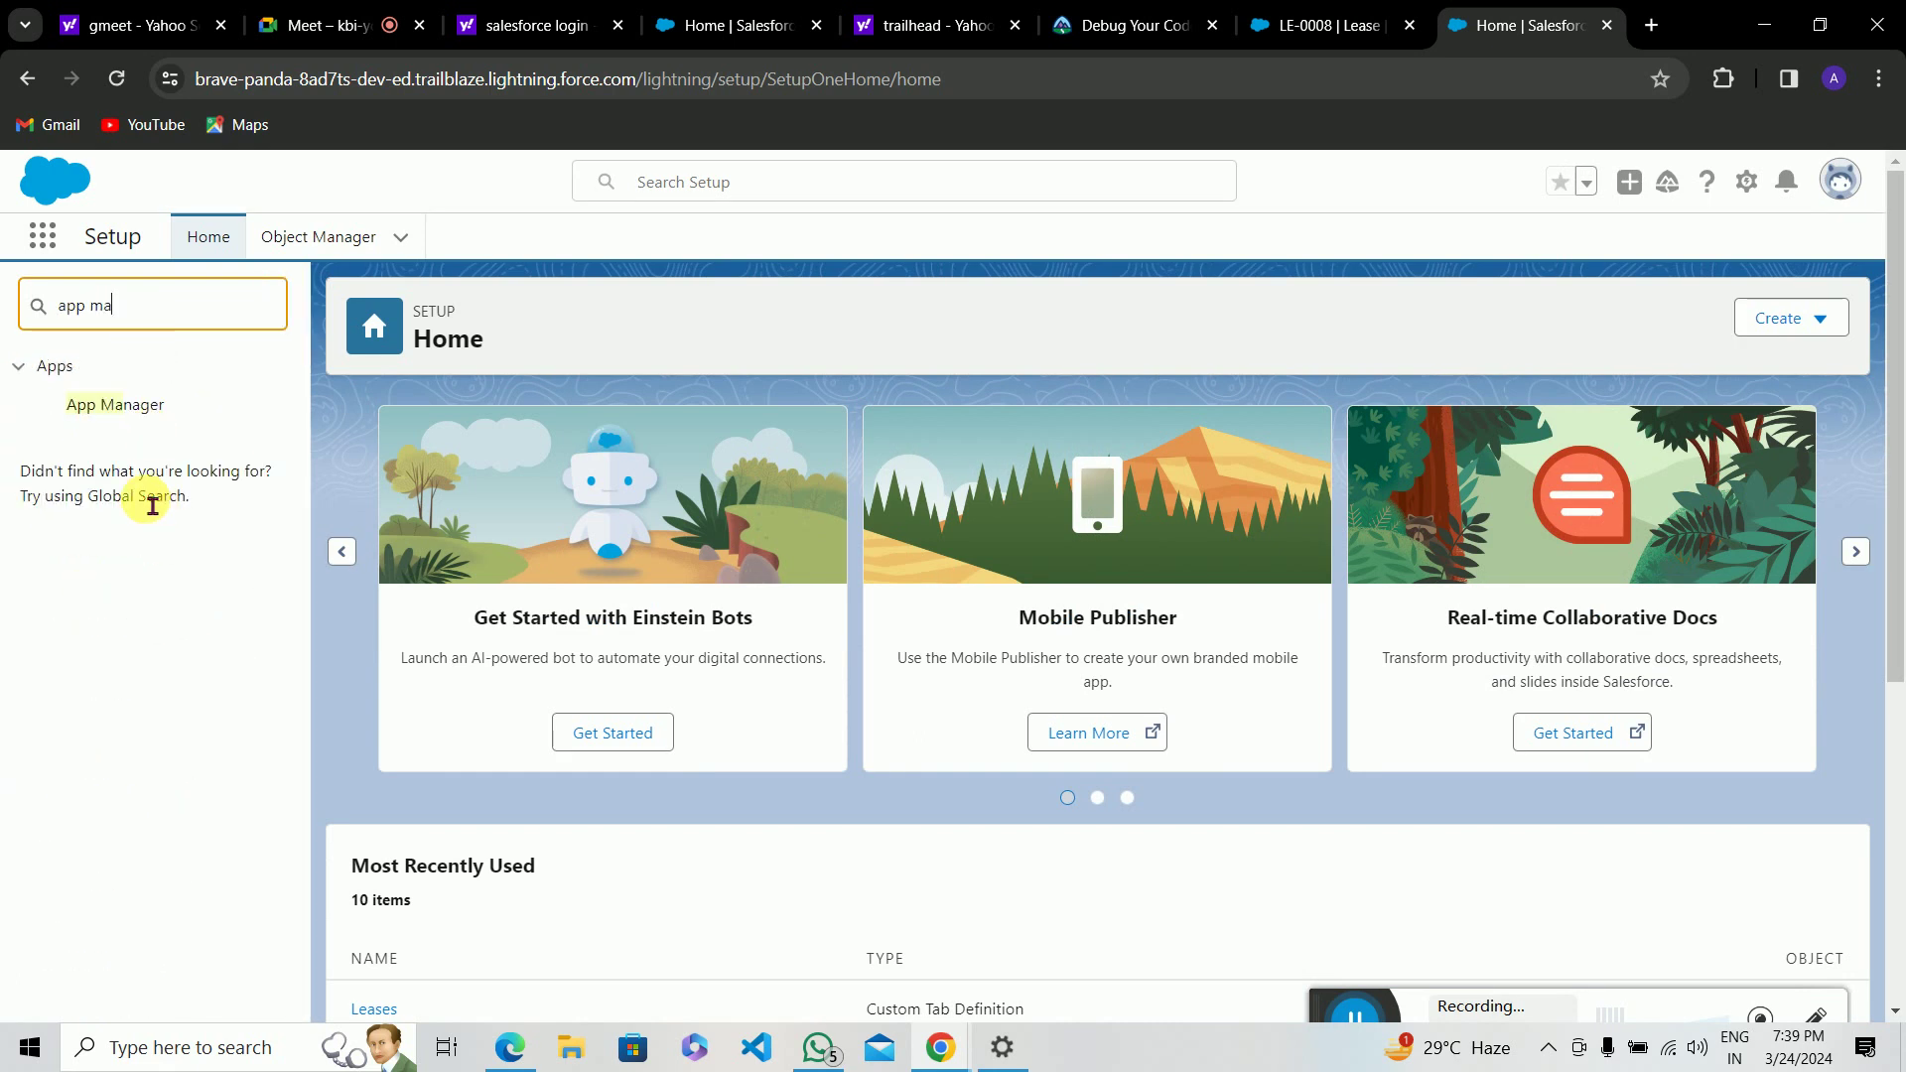
{"action": "left_click", "coordinate": [130, 412]}
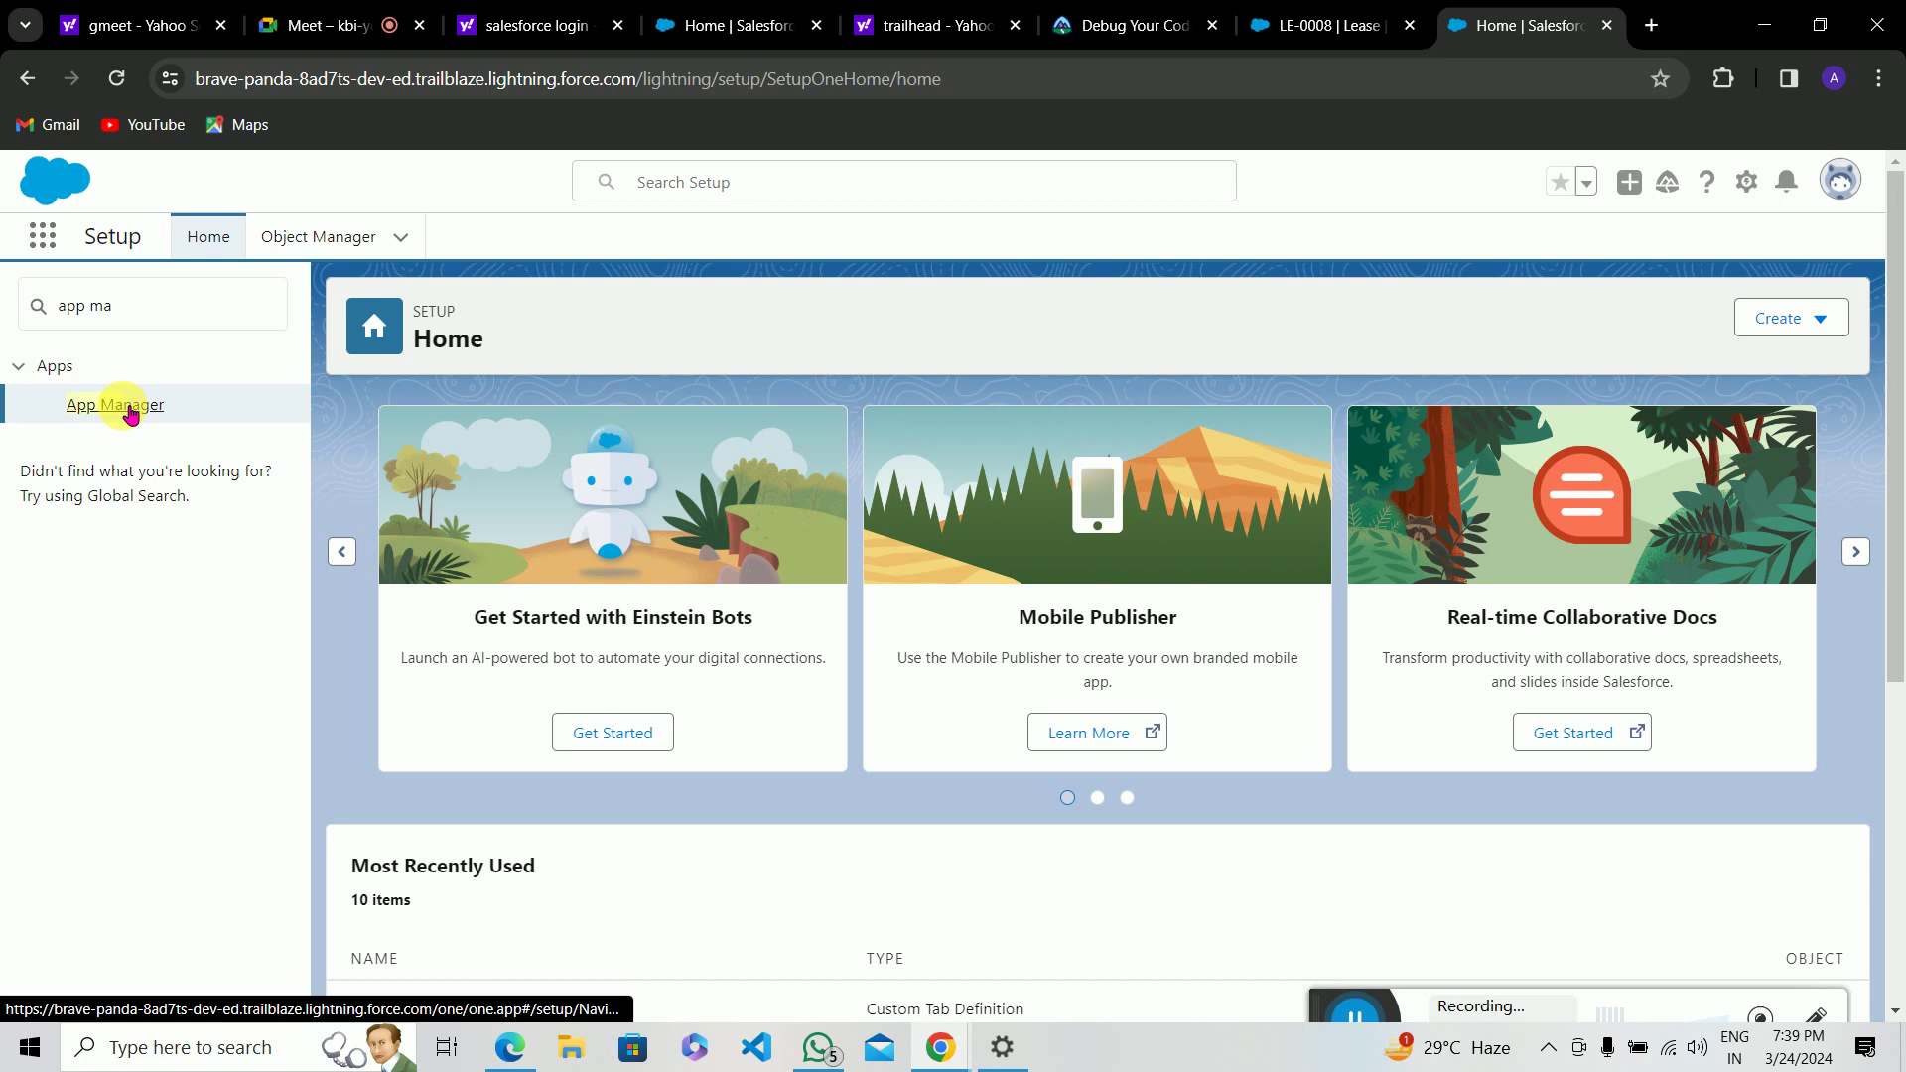
{"action": "left_click", "coordinate": [130, 412]}
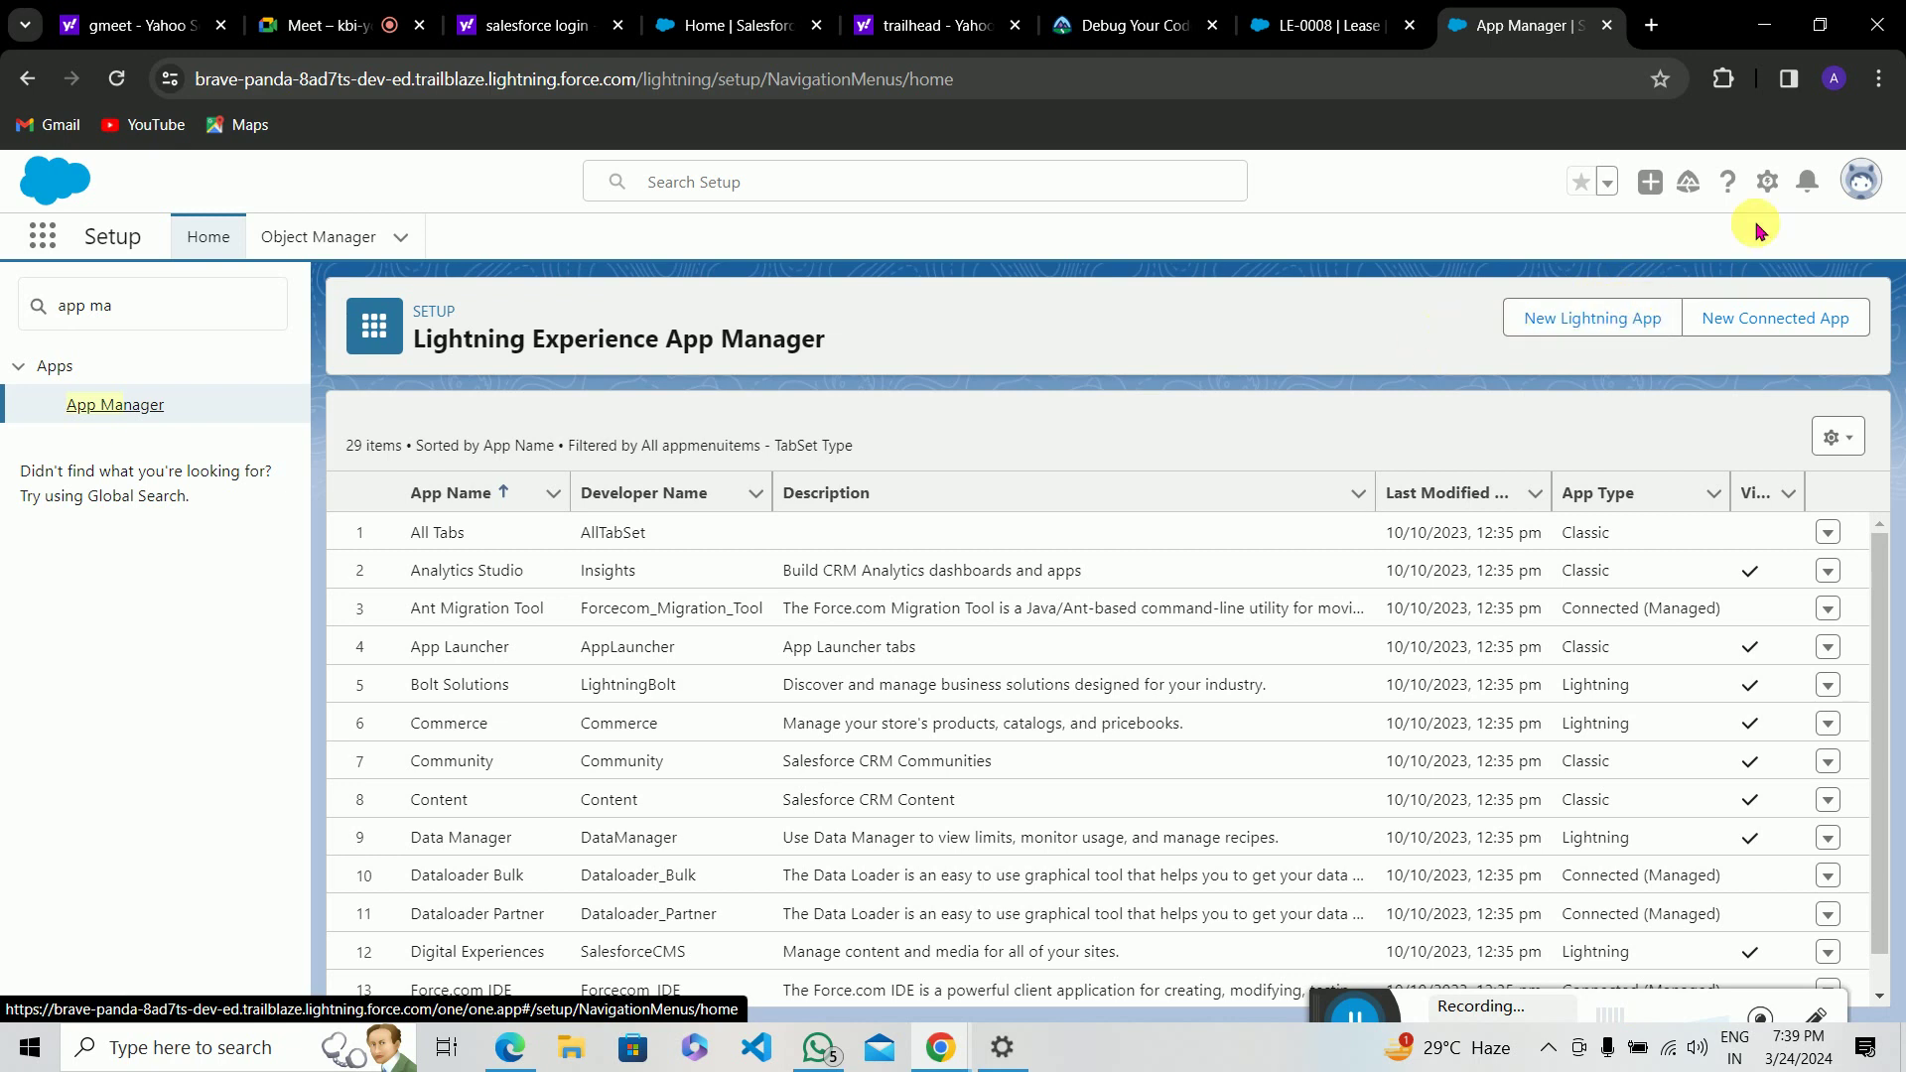
Step: Start a new Lightning app named Lease Management and continue to its app options
{"action": "left_click", "coordinate": [1562, 335]}
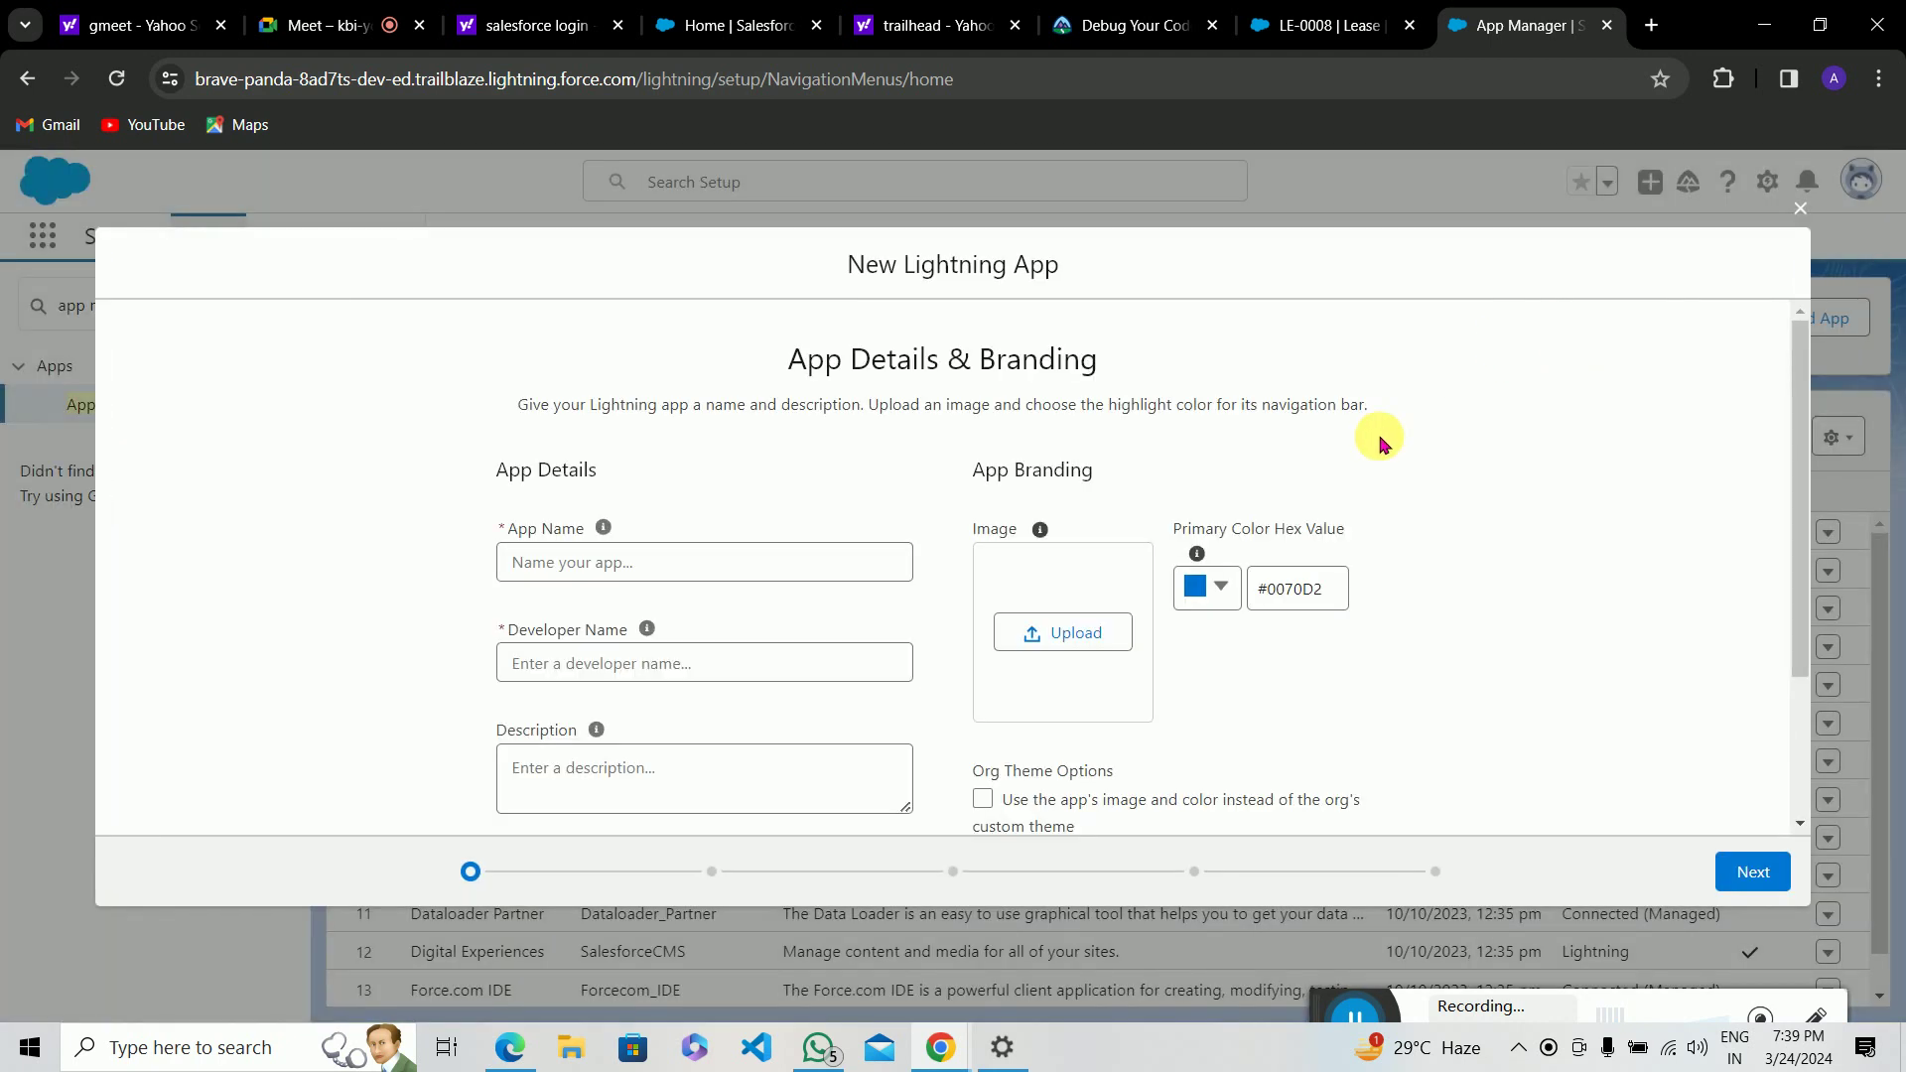
{"action": "left_click", "coordinate": [758, 563]}
{"action": "scroll", "coordinate": [759, 567], "scroll_direction": "down", "scroll_amount": 2}
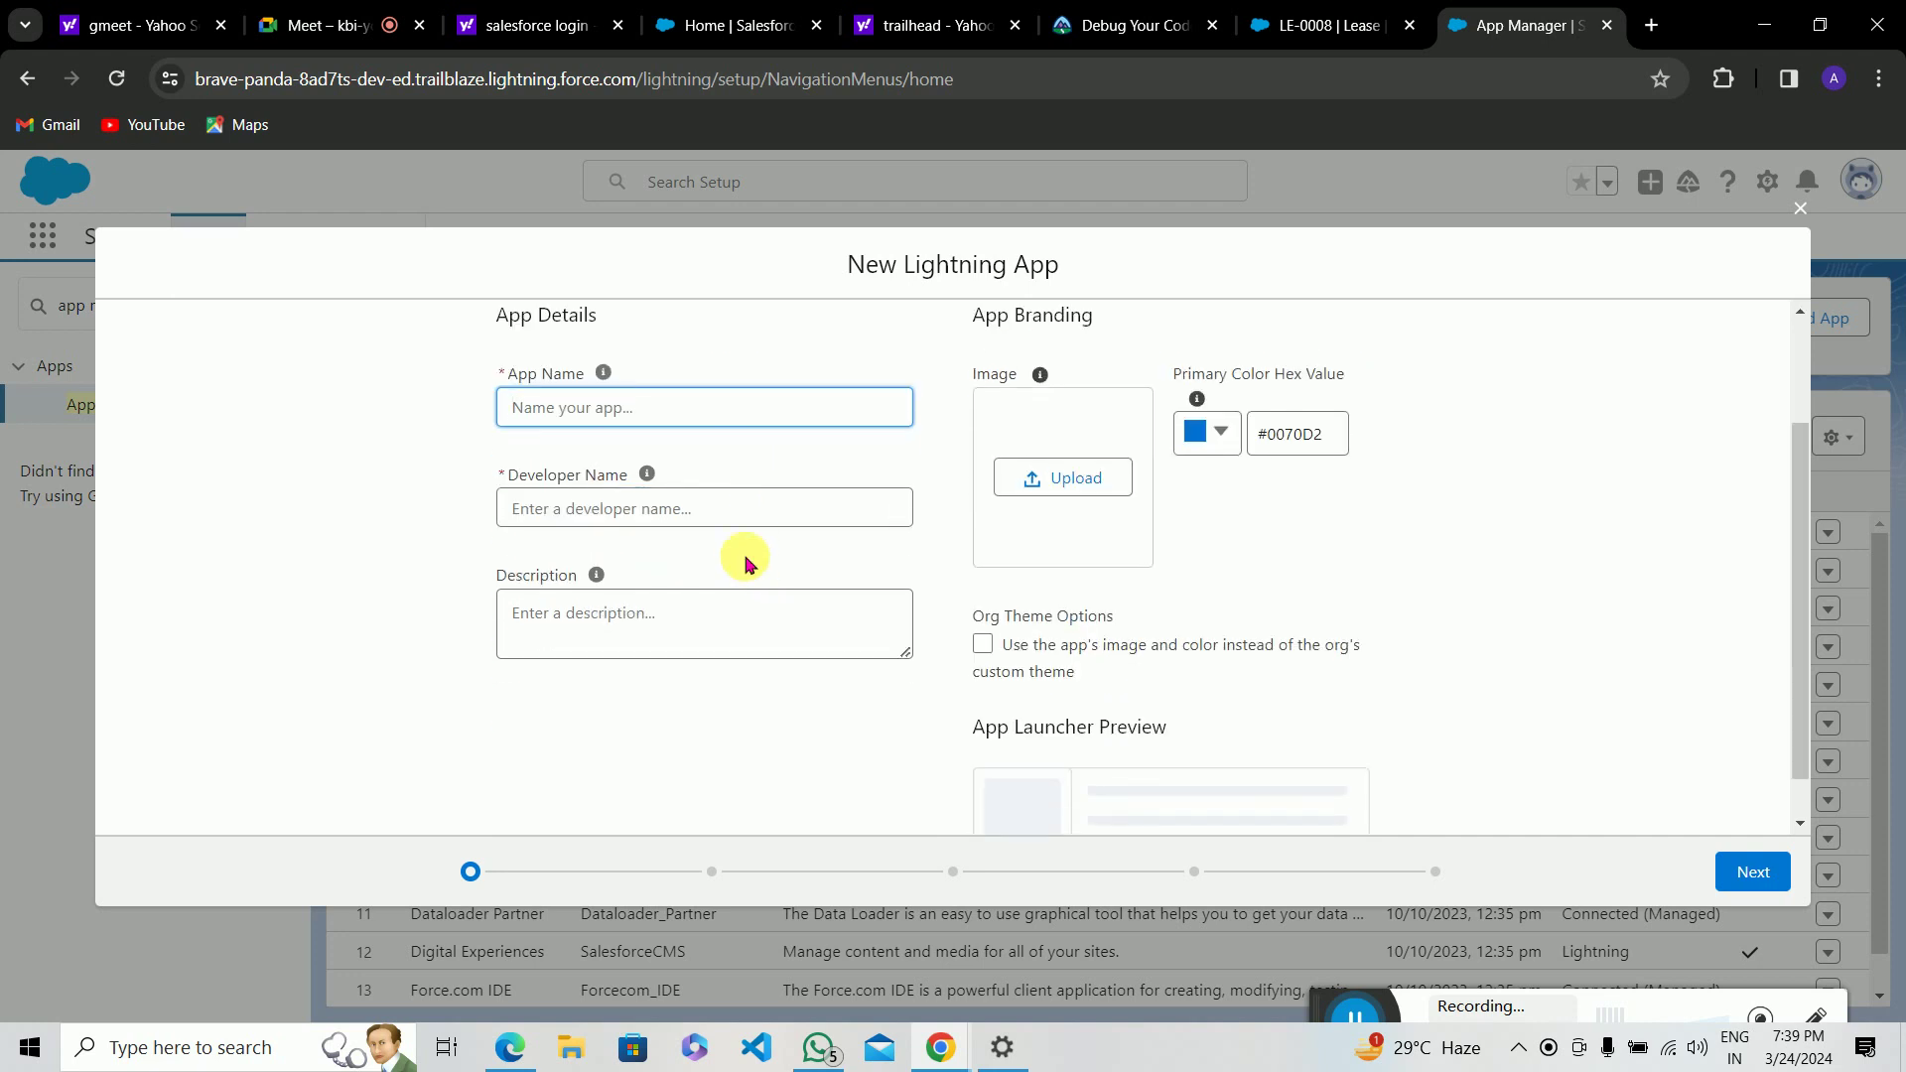
{"action": "type", "text": "Develo"}
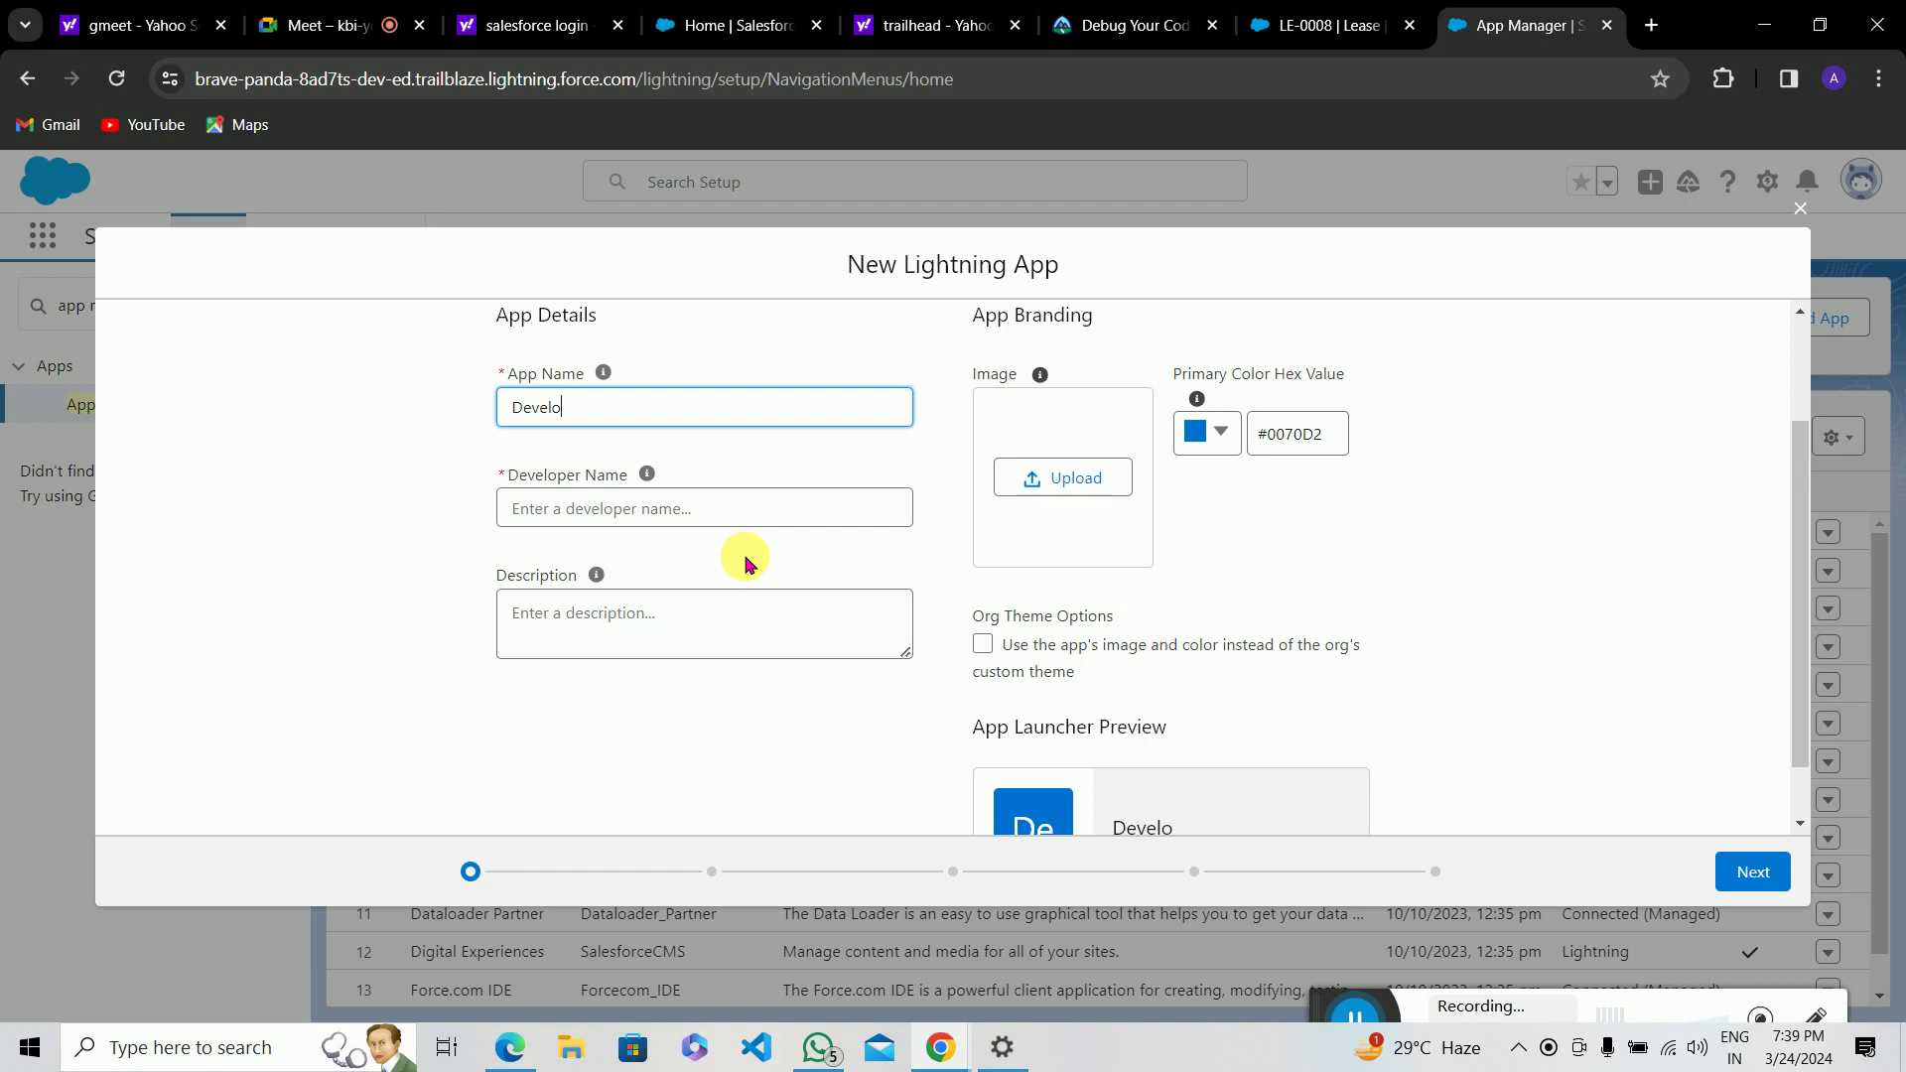
{"action": "key", "text": "BackSpace"}
{"action": "key", "text": "BackSpace"}
{"action": "key", "text": "BackSpace"}
{"action": "key", "text": "BackSpace"}
{"action": "key", "text": "BackSpace"}
{"action": "type", "text": "Lease Management"}
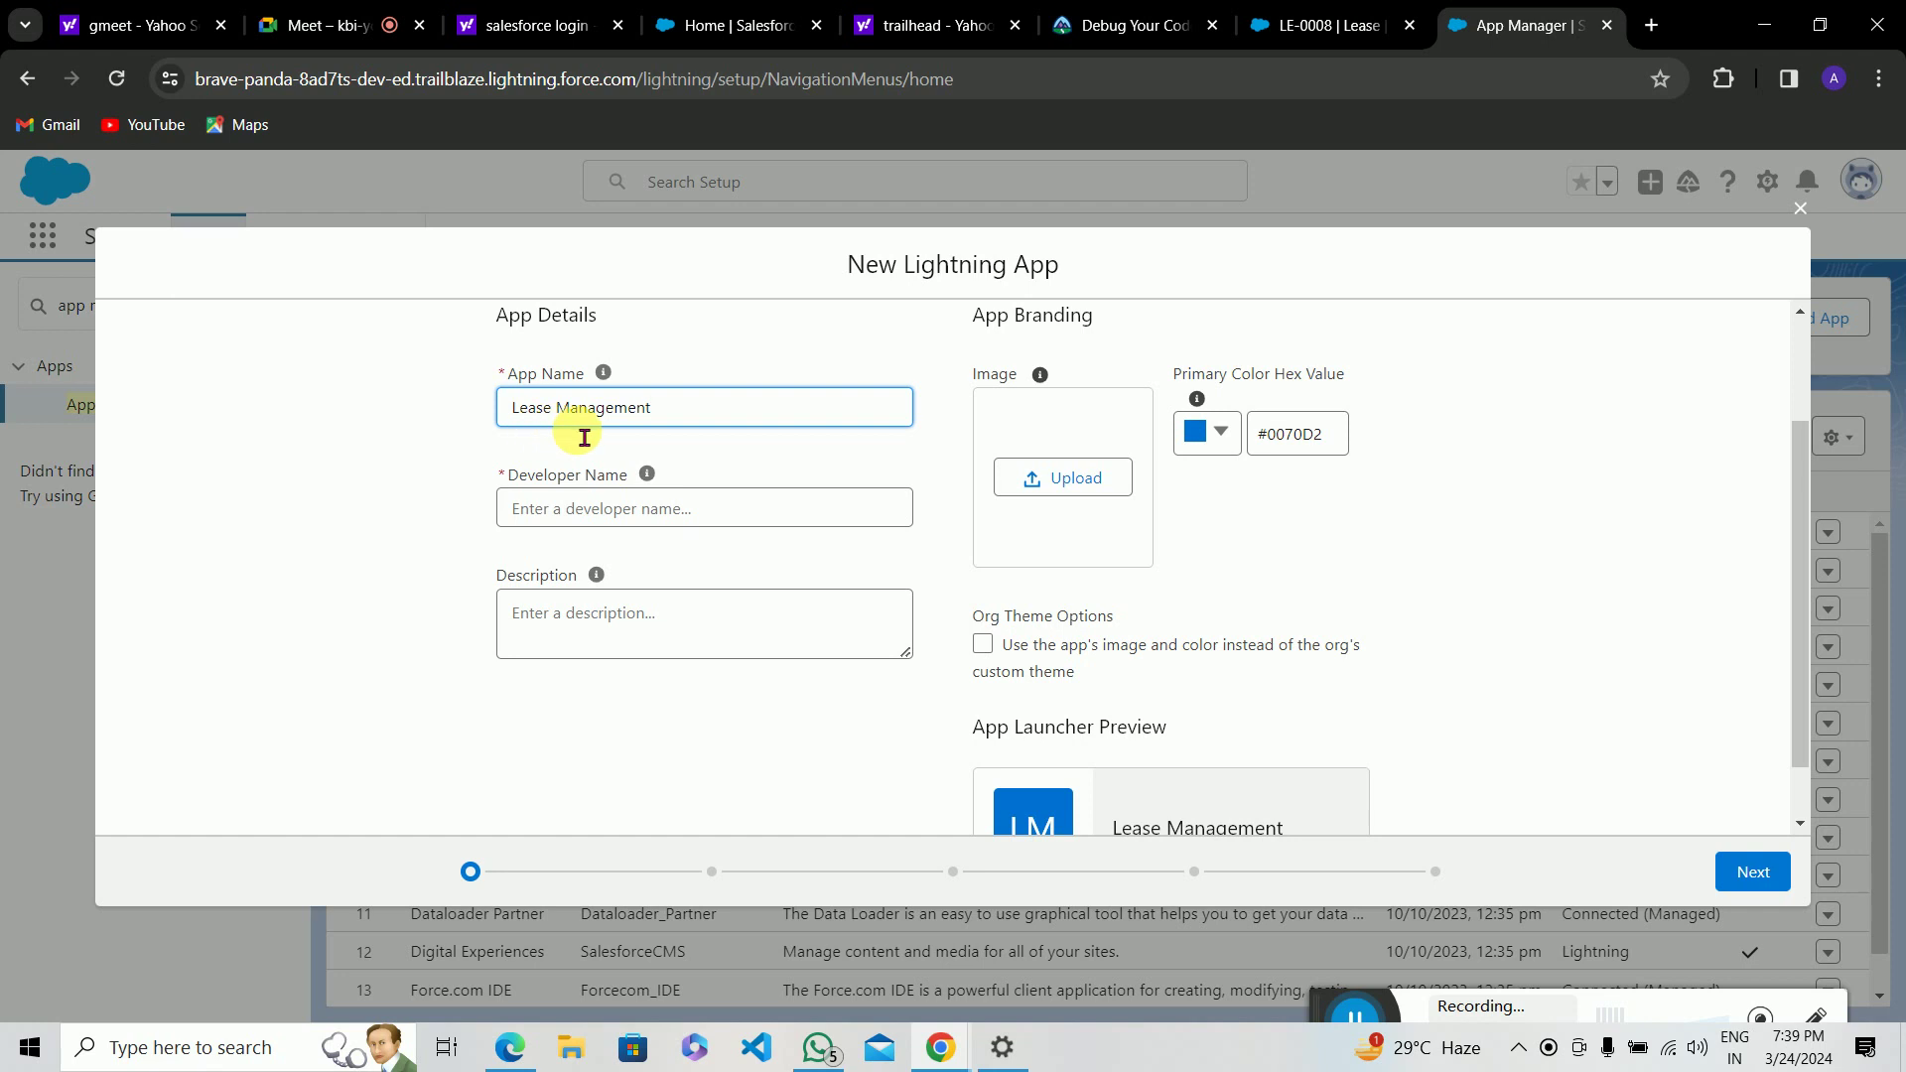
{"action": "left_click", "coordinate": [621, 516]}
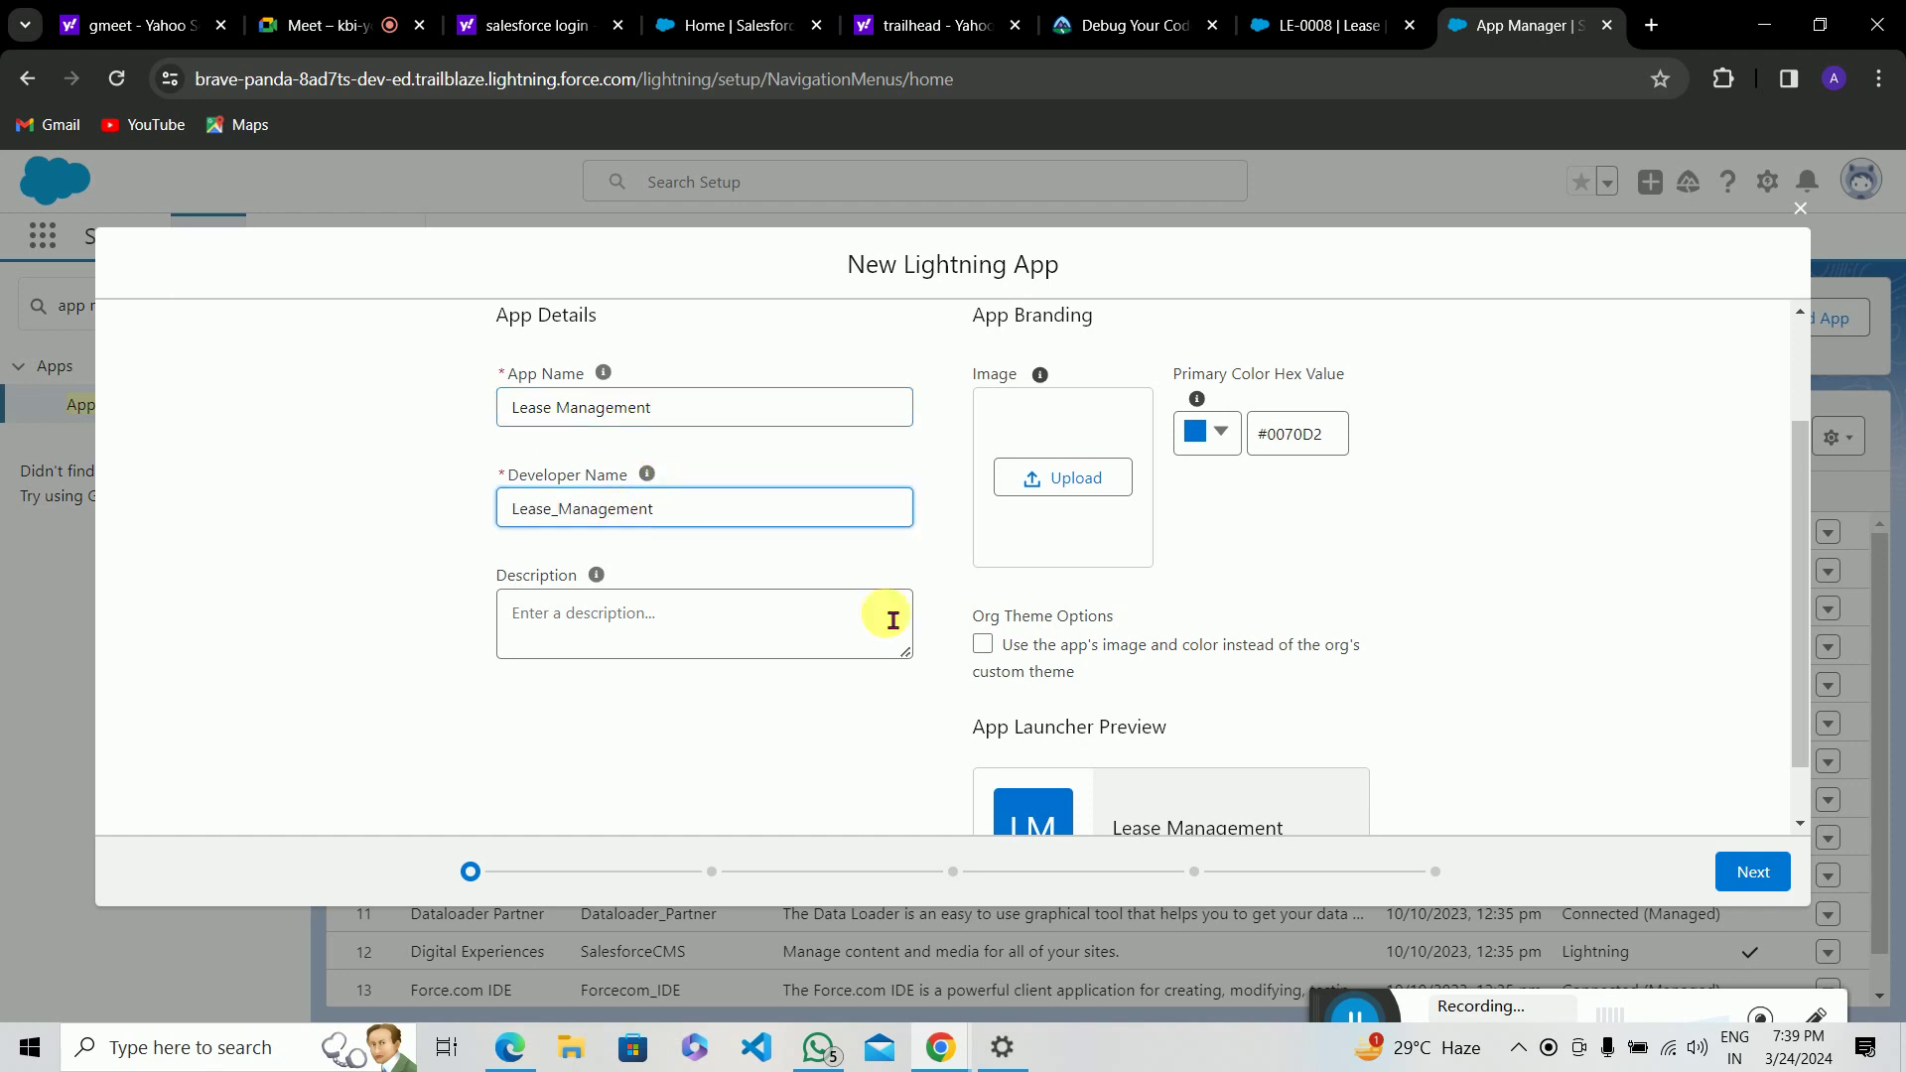
{"action": "scroll", "coordinate": [956, 606], "scroll_direction": "down", "scroll_amount": 1}
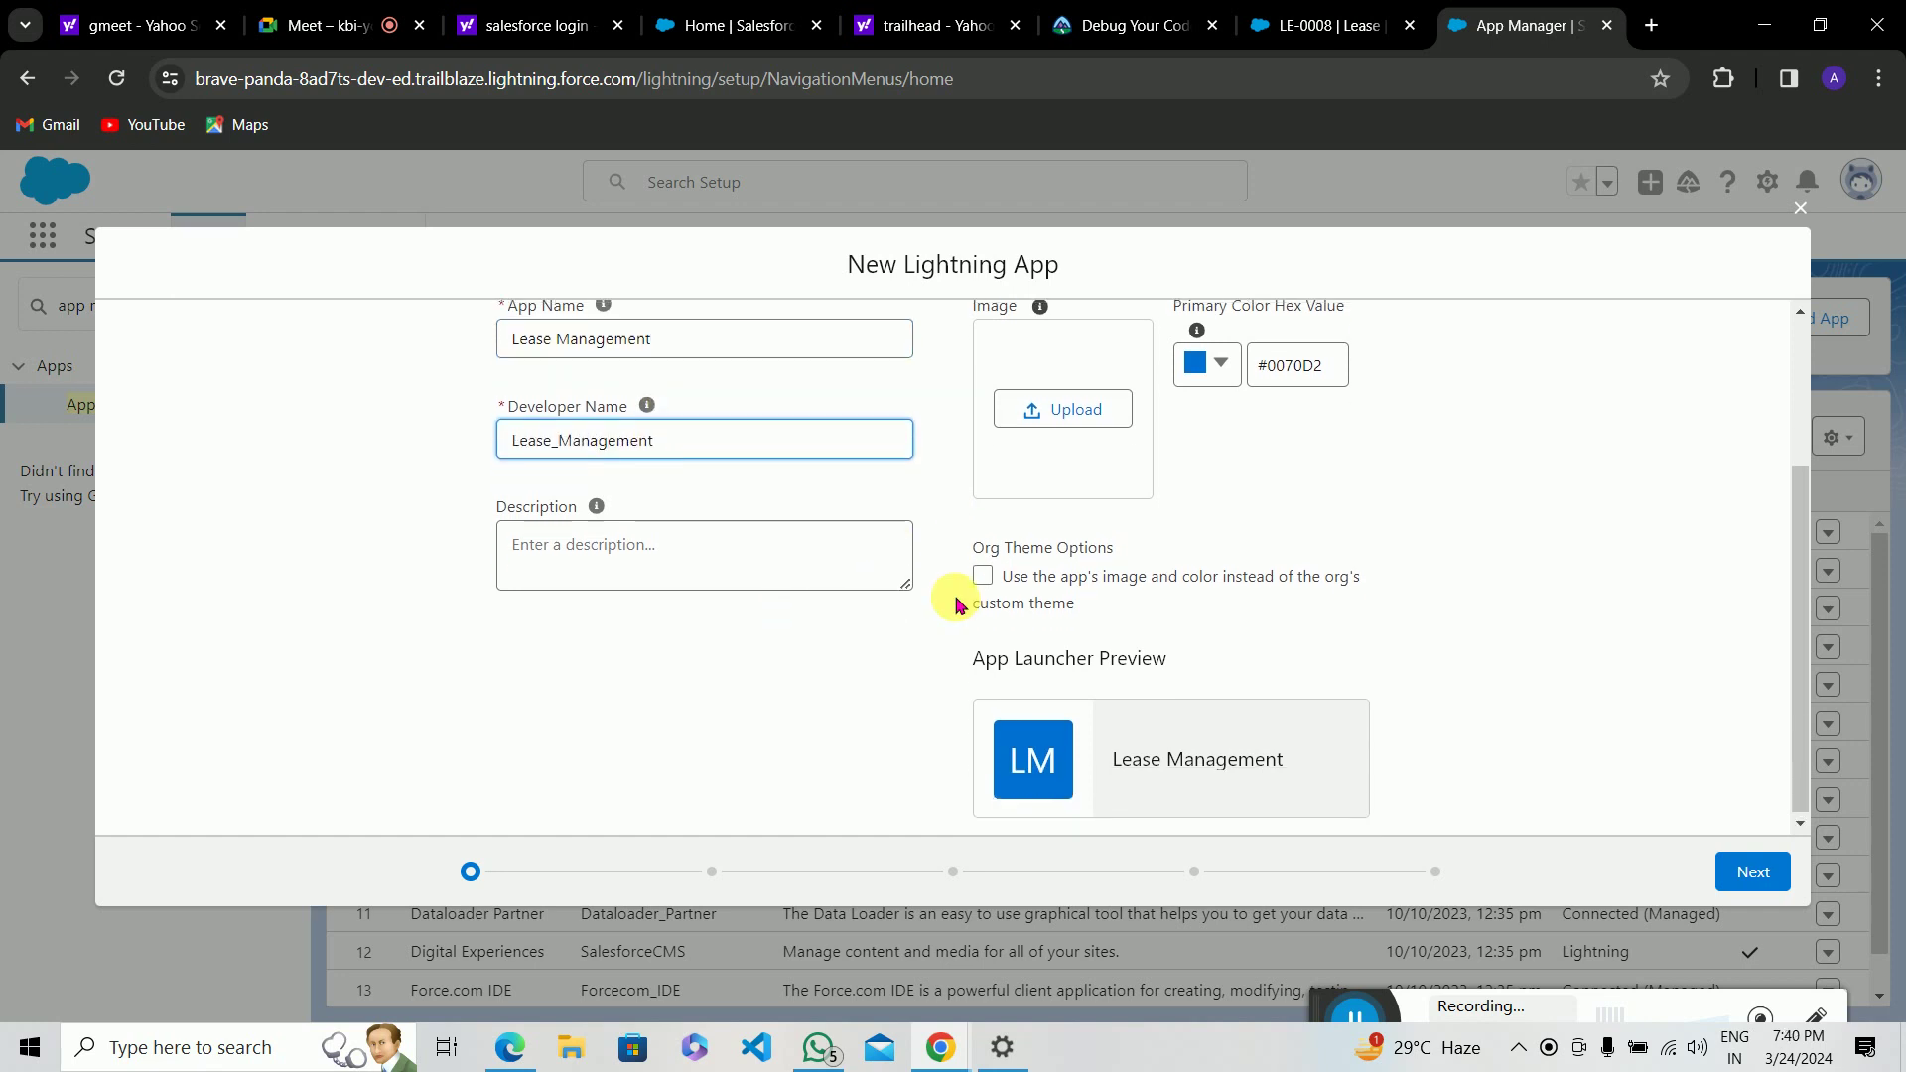
{"action": "scroll", "coordinate": [956, 605], "scroll_direction": "up", "scroll_amount": 1}
{"action": "scroll", "coordinate": [1310, 594], "scroll_direction": "down", "scroll_amount": 1}
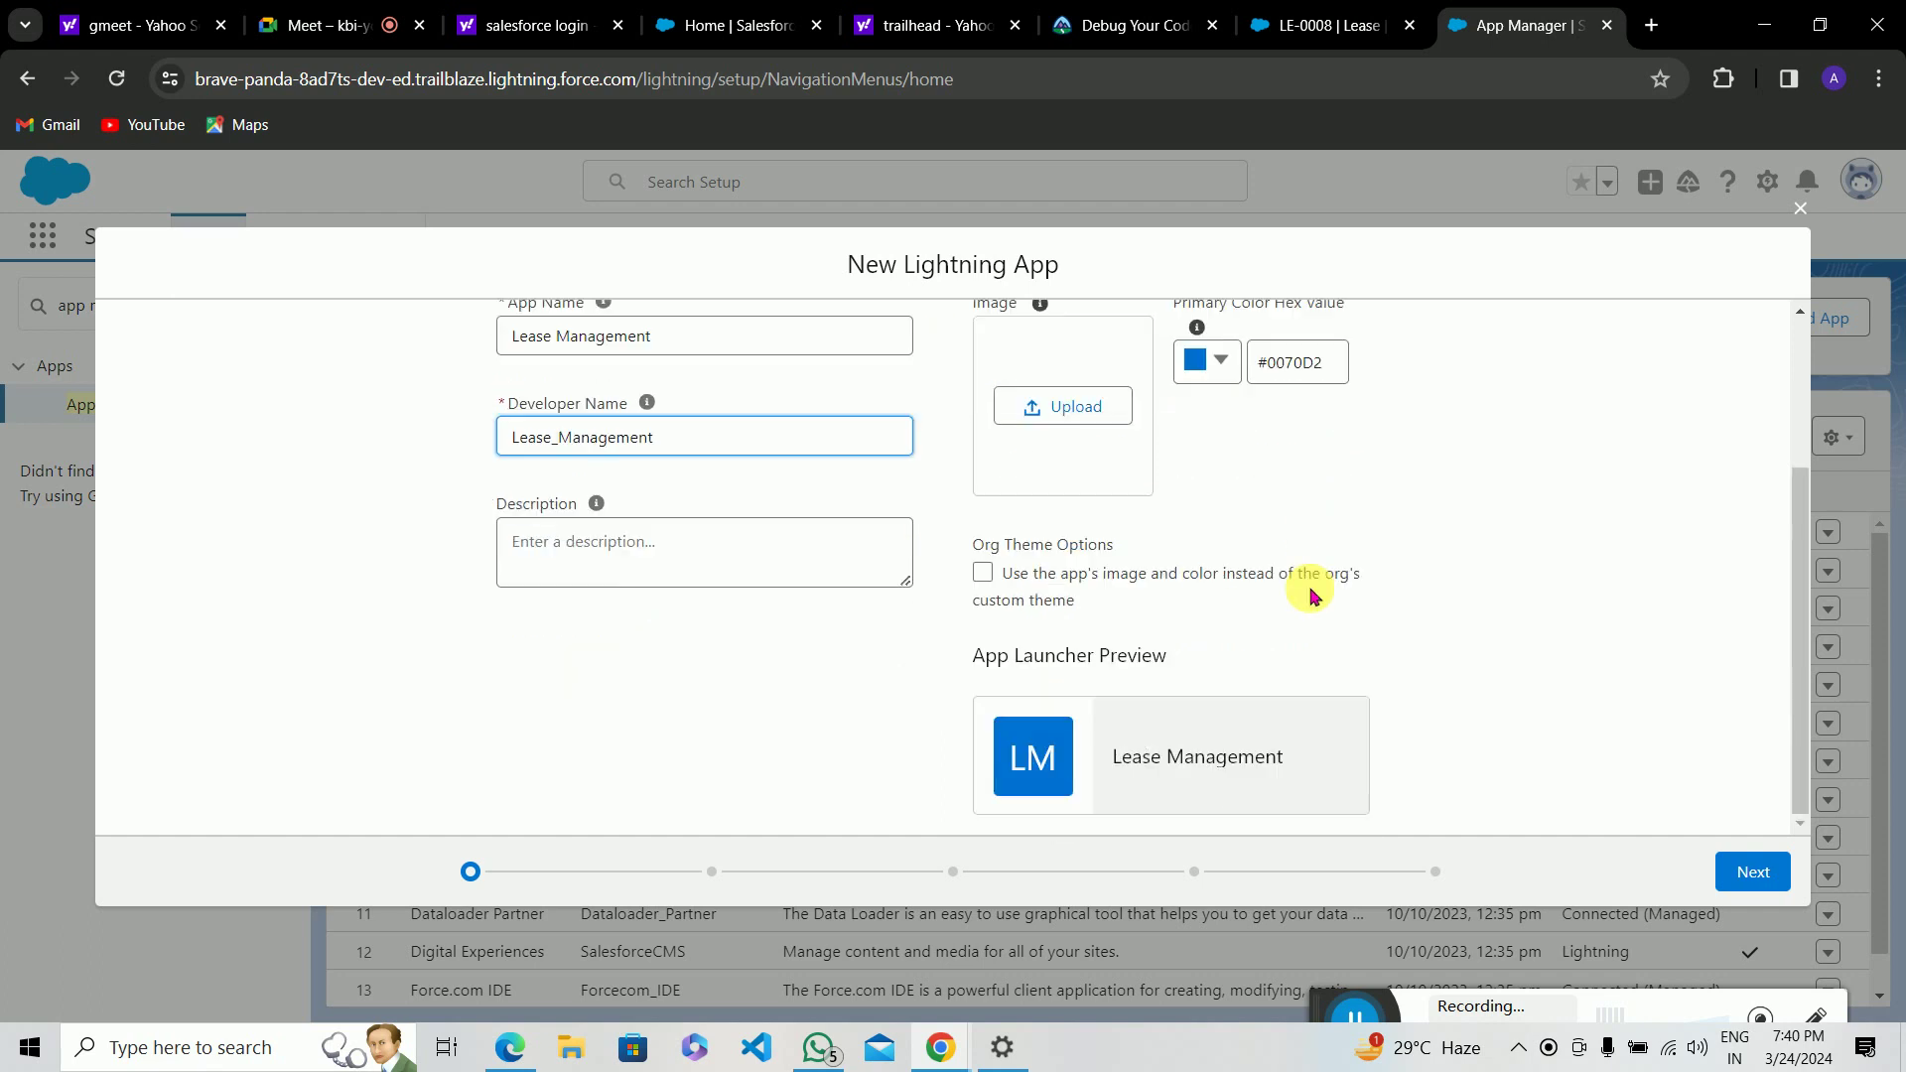
{"action": "left_click", "coordinate": [1755, 874]}
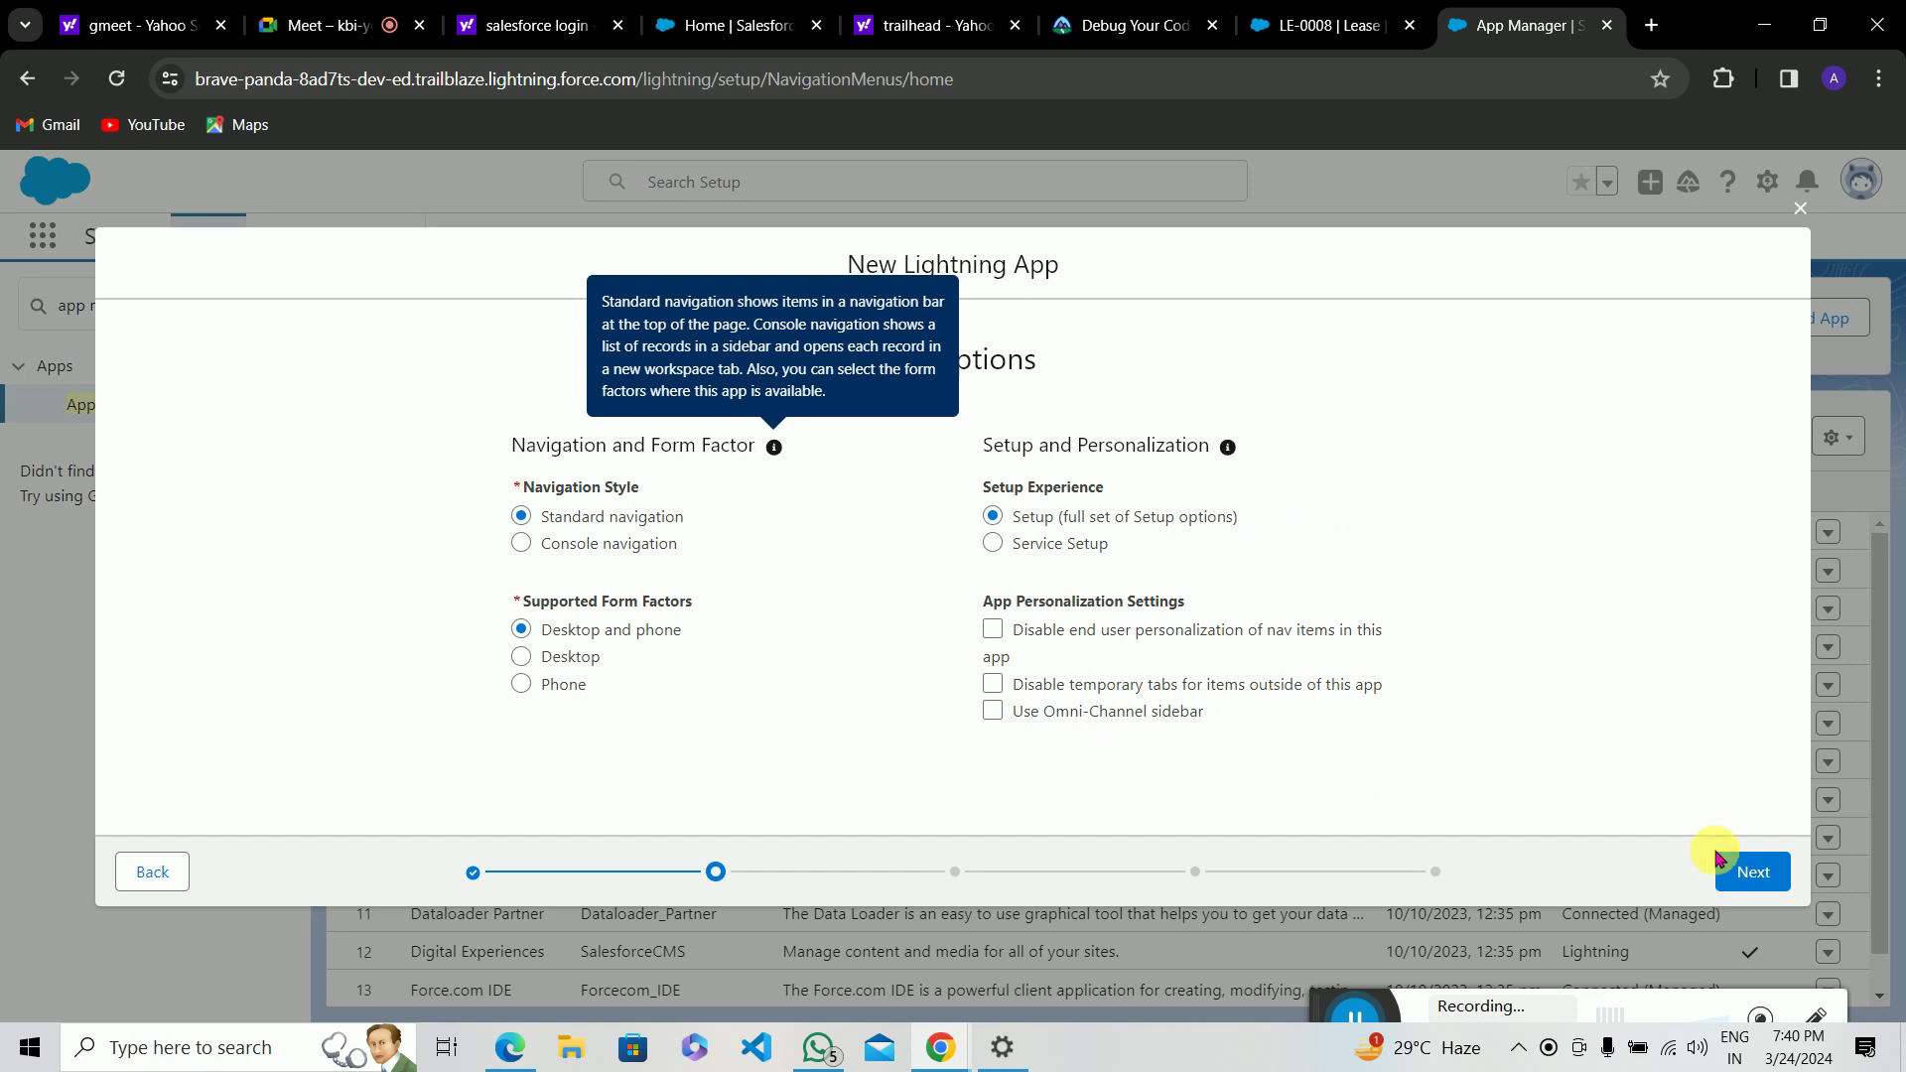
Step: Look ahead at the new app's utility items page, then return to the app options to review the navigation and setup settings
{"action": "left_click", "coordinate": [1604, 686]}
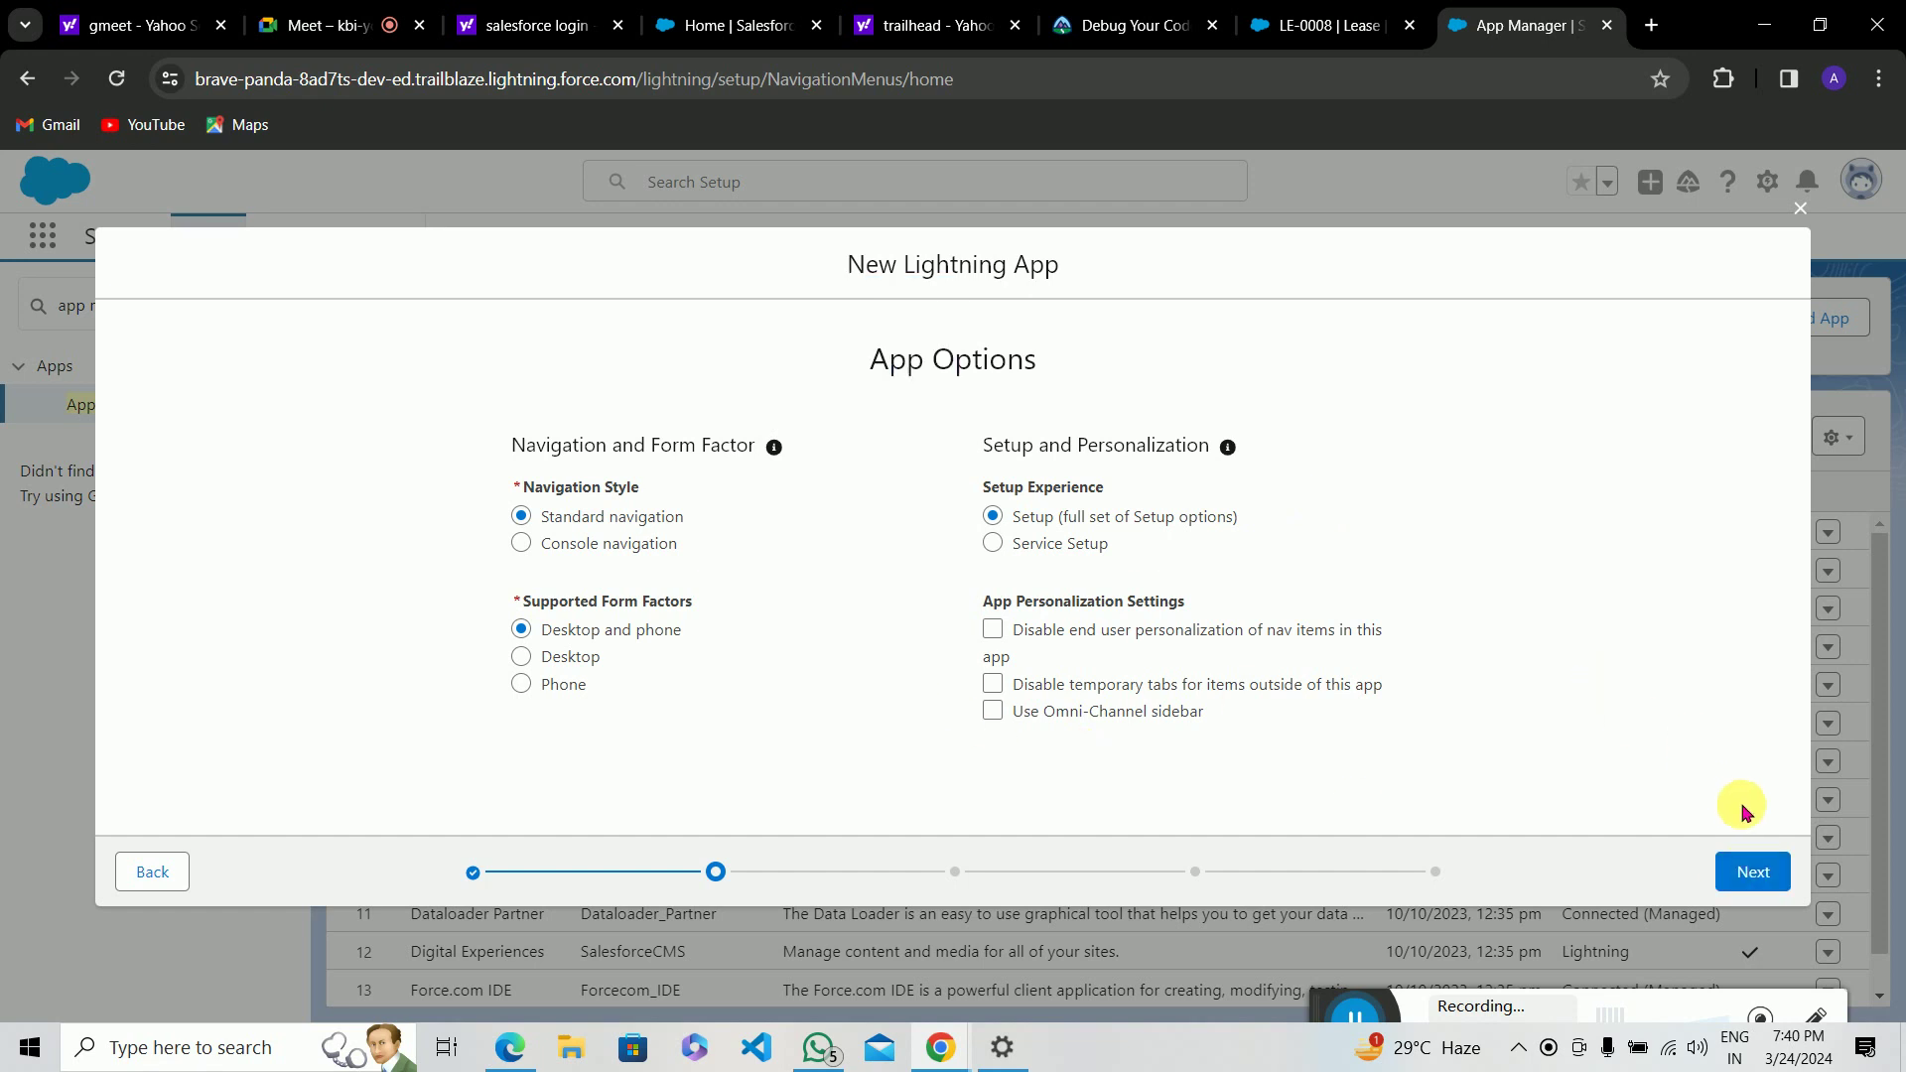
{"action": "left_click", "coordinate": [1750, 872]}
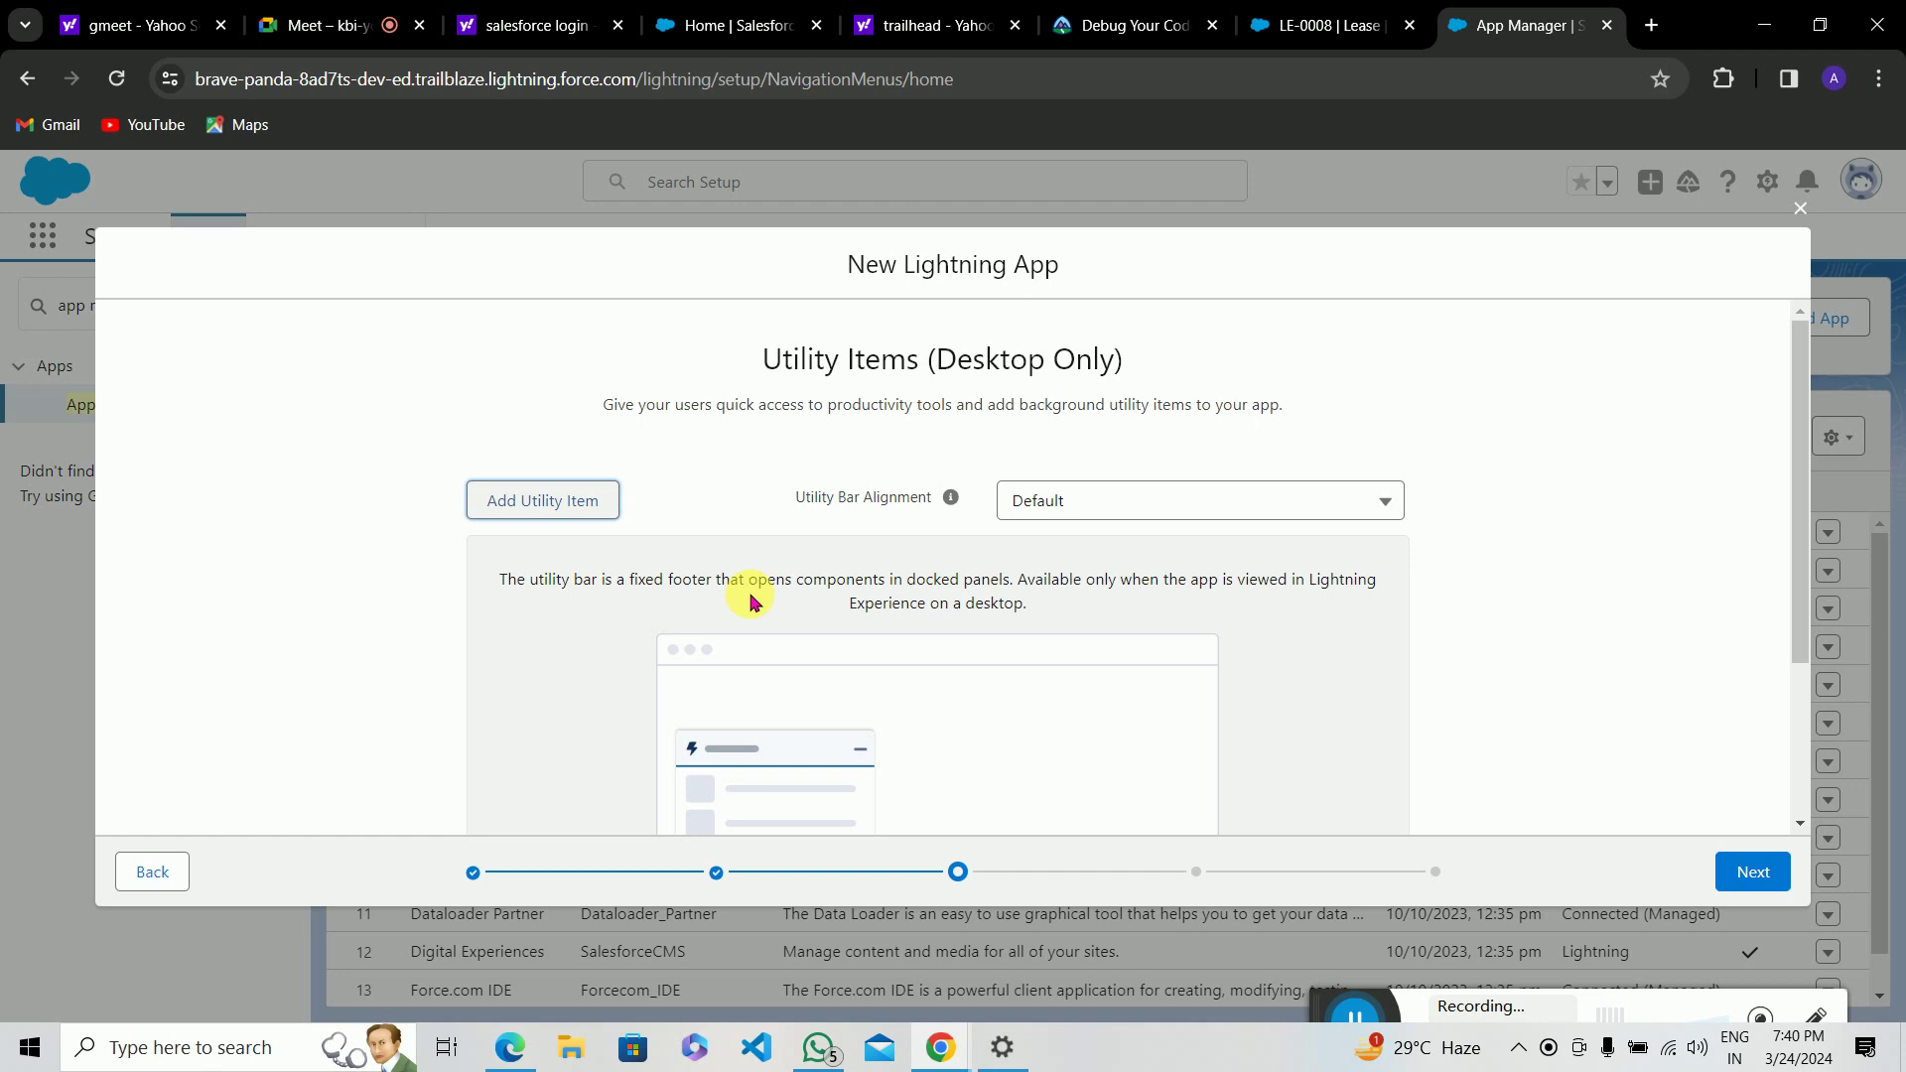
{"action": "scroll", "coordinate": [751, 601], "scroll_direction": "down", "scroll_amount": 3}
{"action": "scroll", "coordinate": [752, 601], "scroll_direction": "up", "scroll_amount": 3}
{"action": "left_click", "coordinate": [153, 870]}
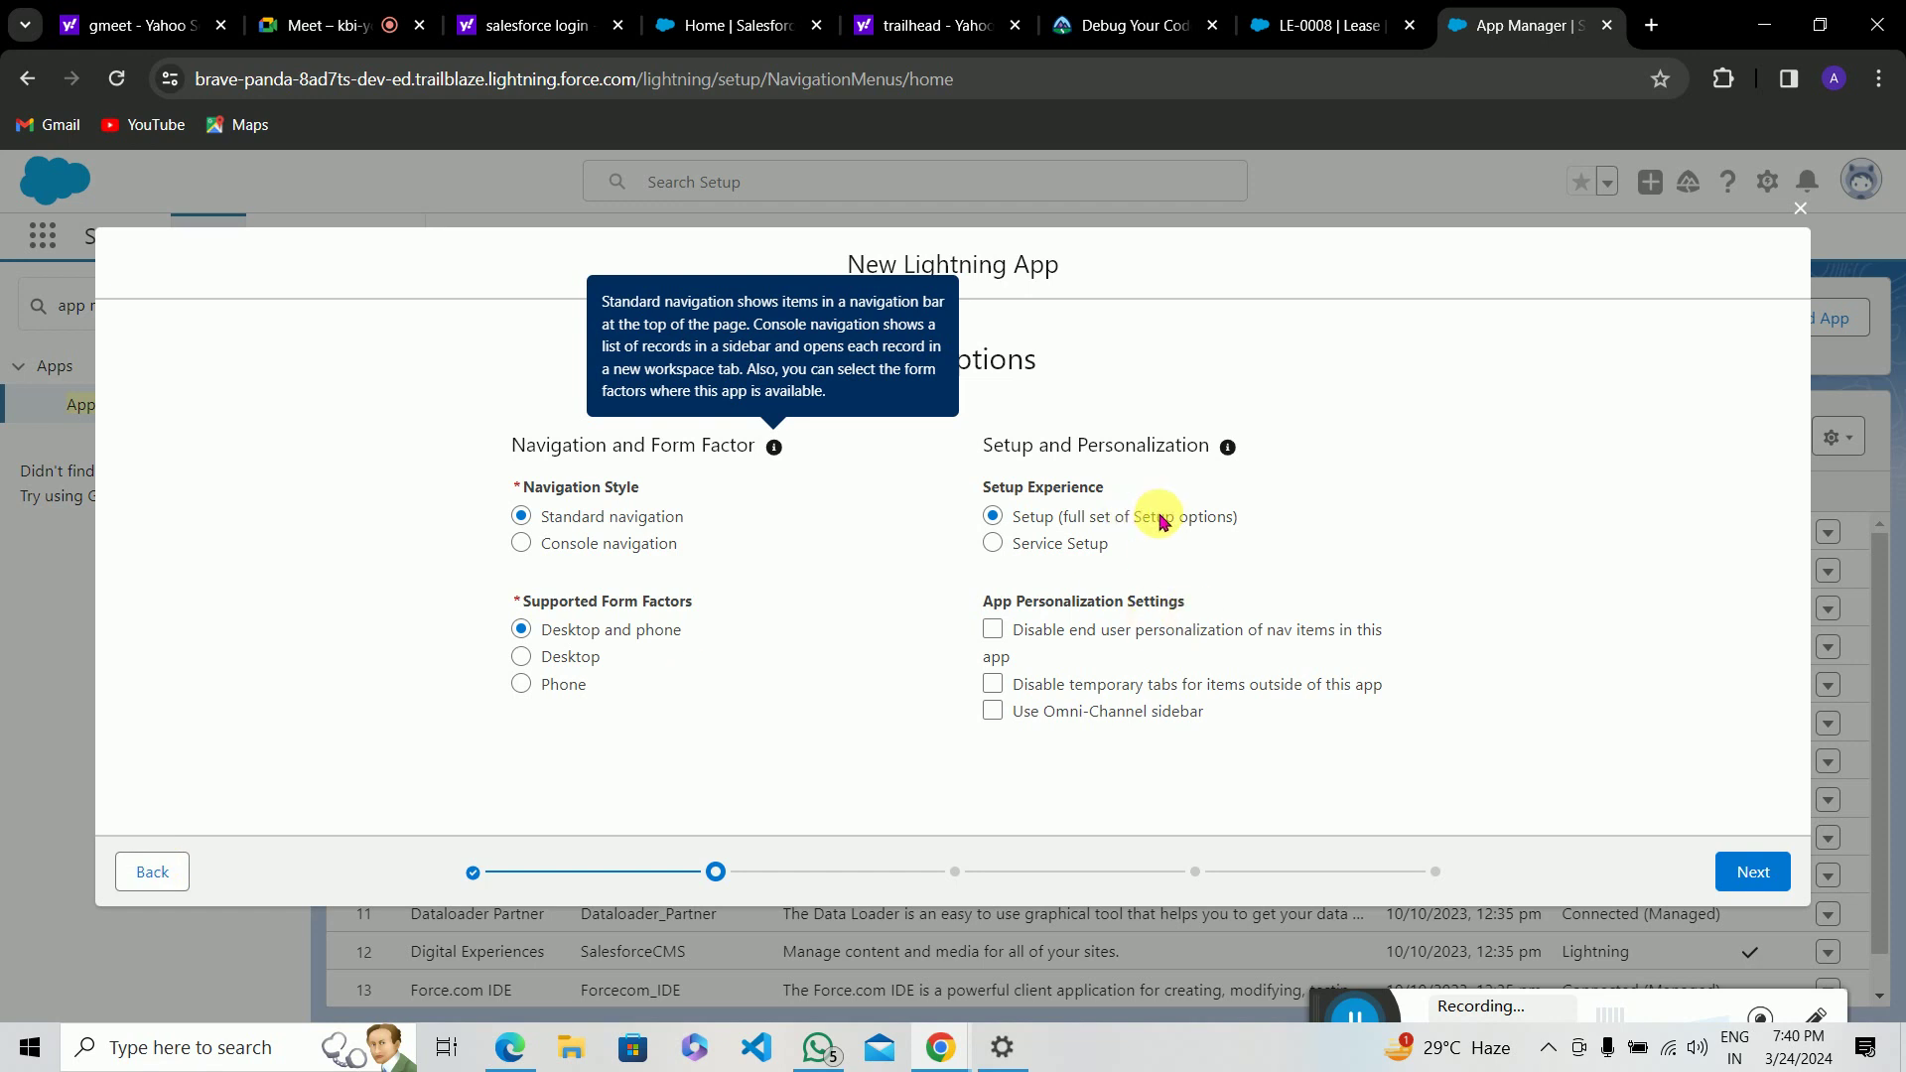
{"action": "mouse_move", "coordinate": [1151, 516]}
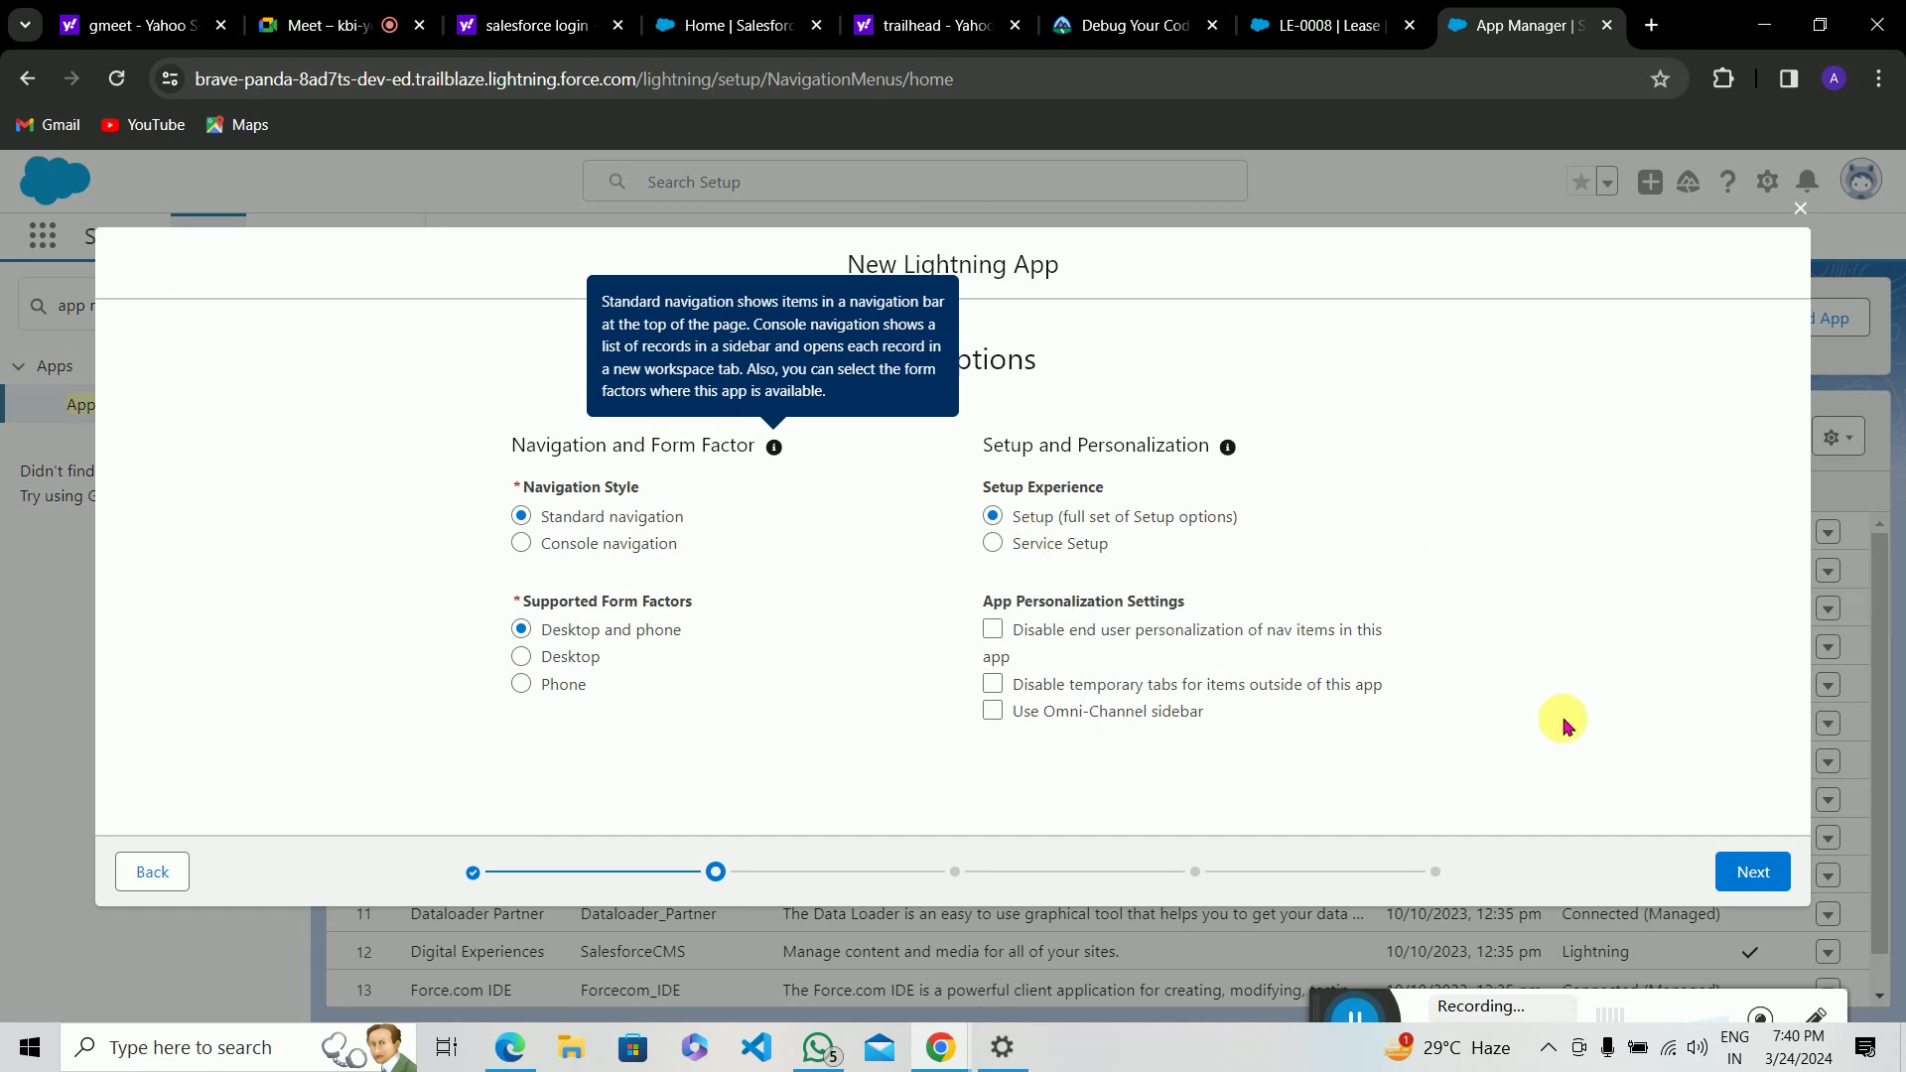
Step: Accept the default app options and utility item settings, continuing to the new app's navigation items
{"action": "left_click", "coordinate": [1752, 872]}
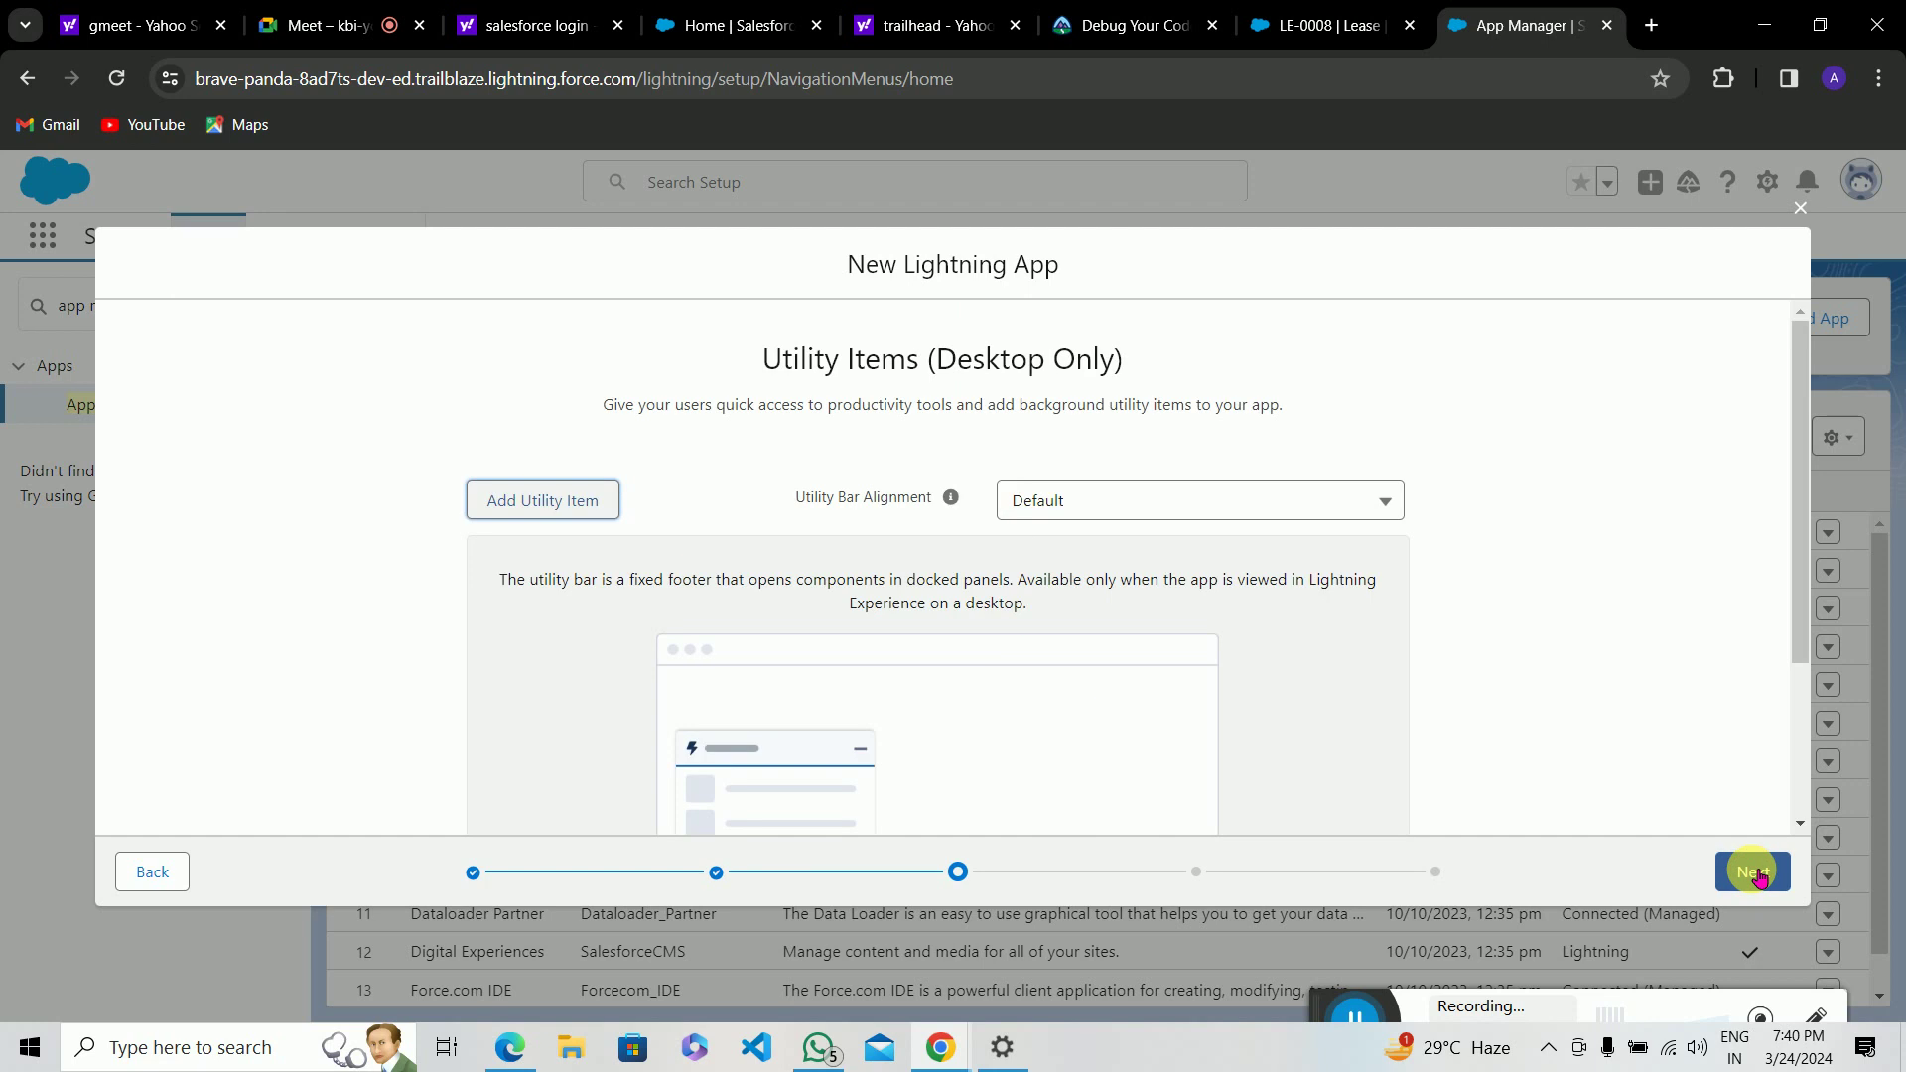
{"action": "scroll", "coordinate": [1290, 683], "scroll_direction": "down", "scroll_amount": 3}
{"action": "scroll", "coordinate": [1293, 683], "scroll_direction": "up", "scroll_amount": 3}
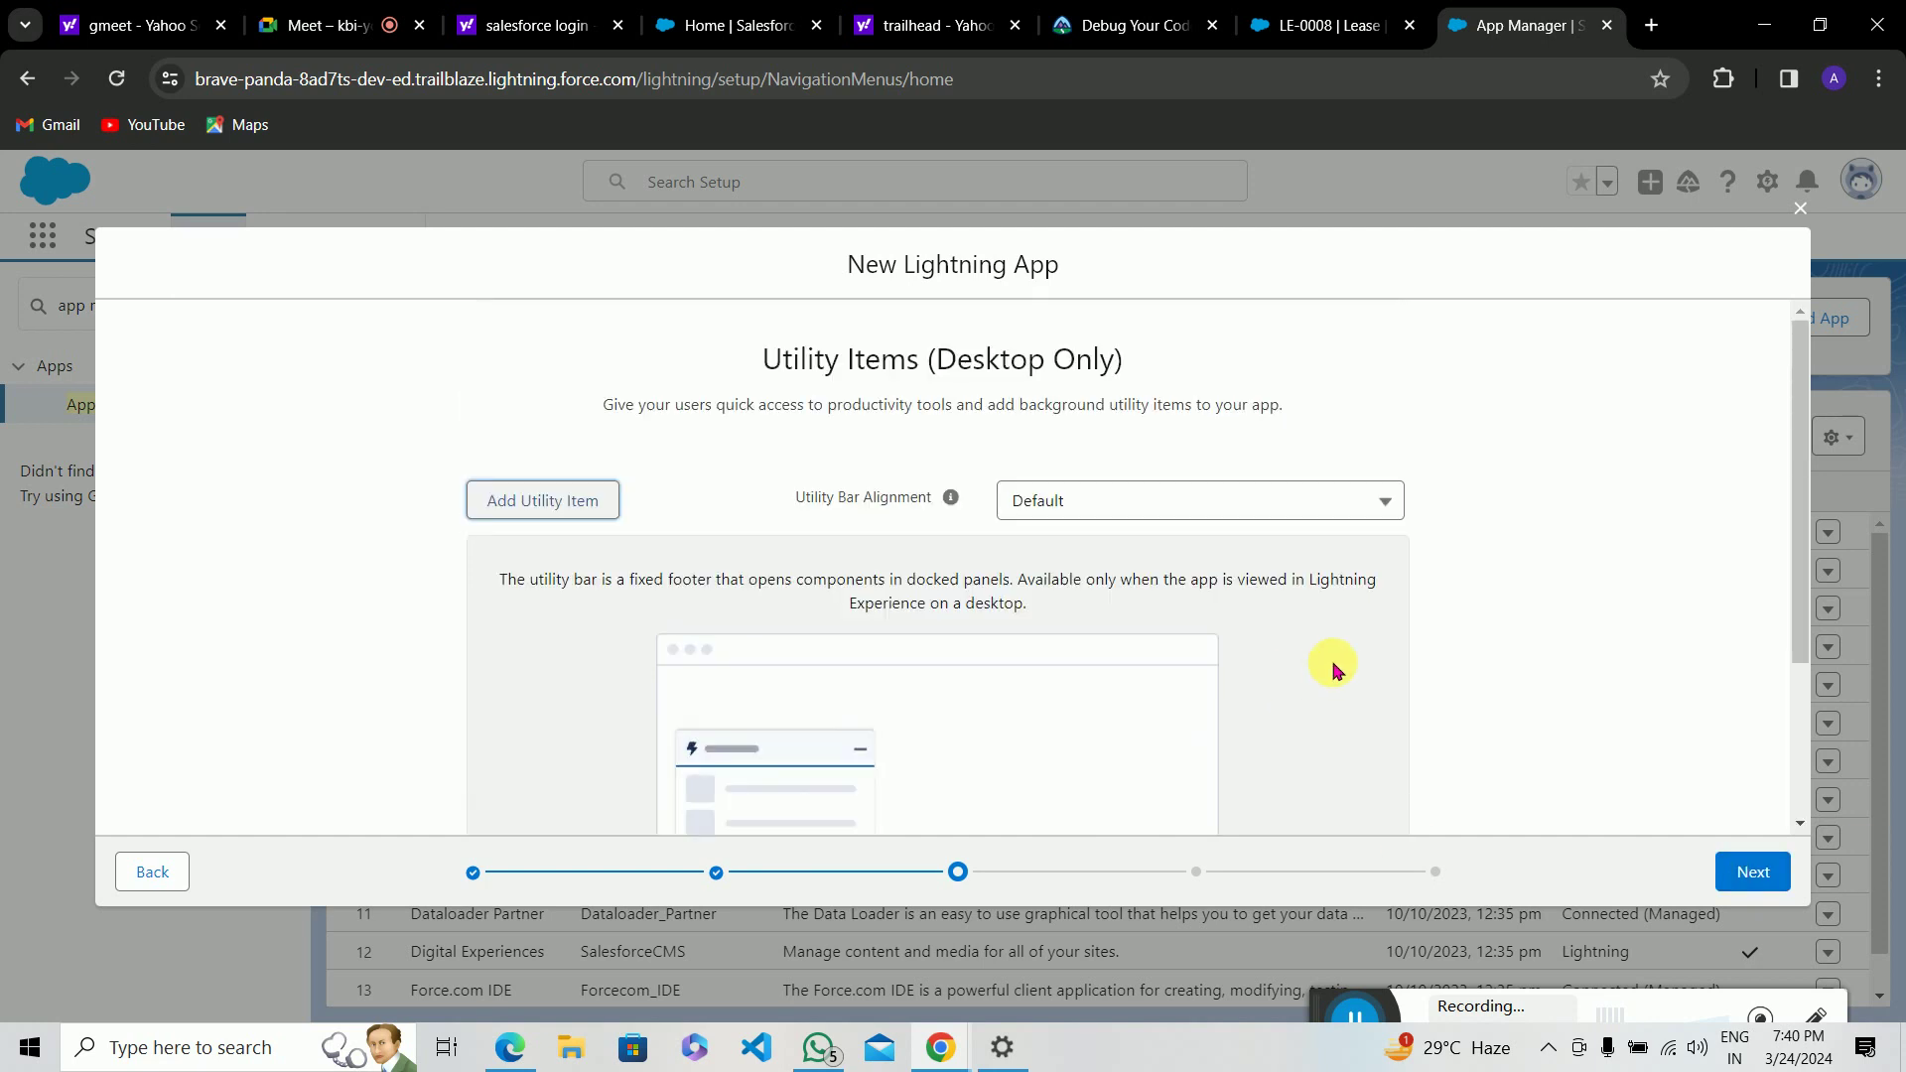
{"action": "left_click", "coordinate": [1755, 872]}
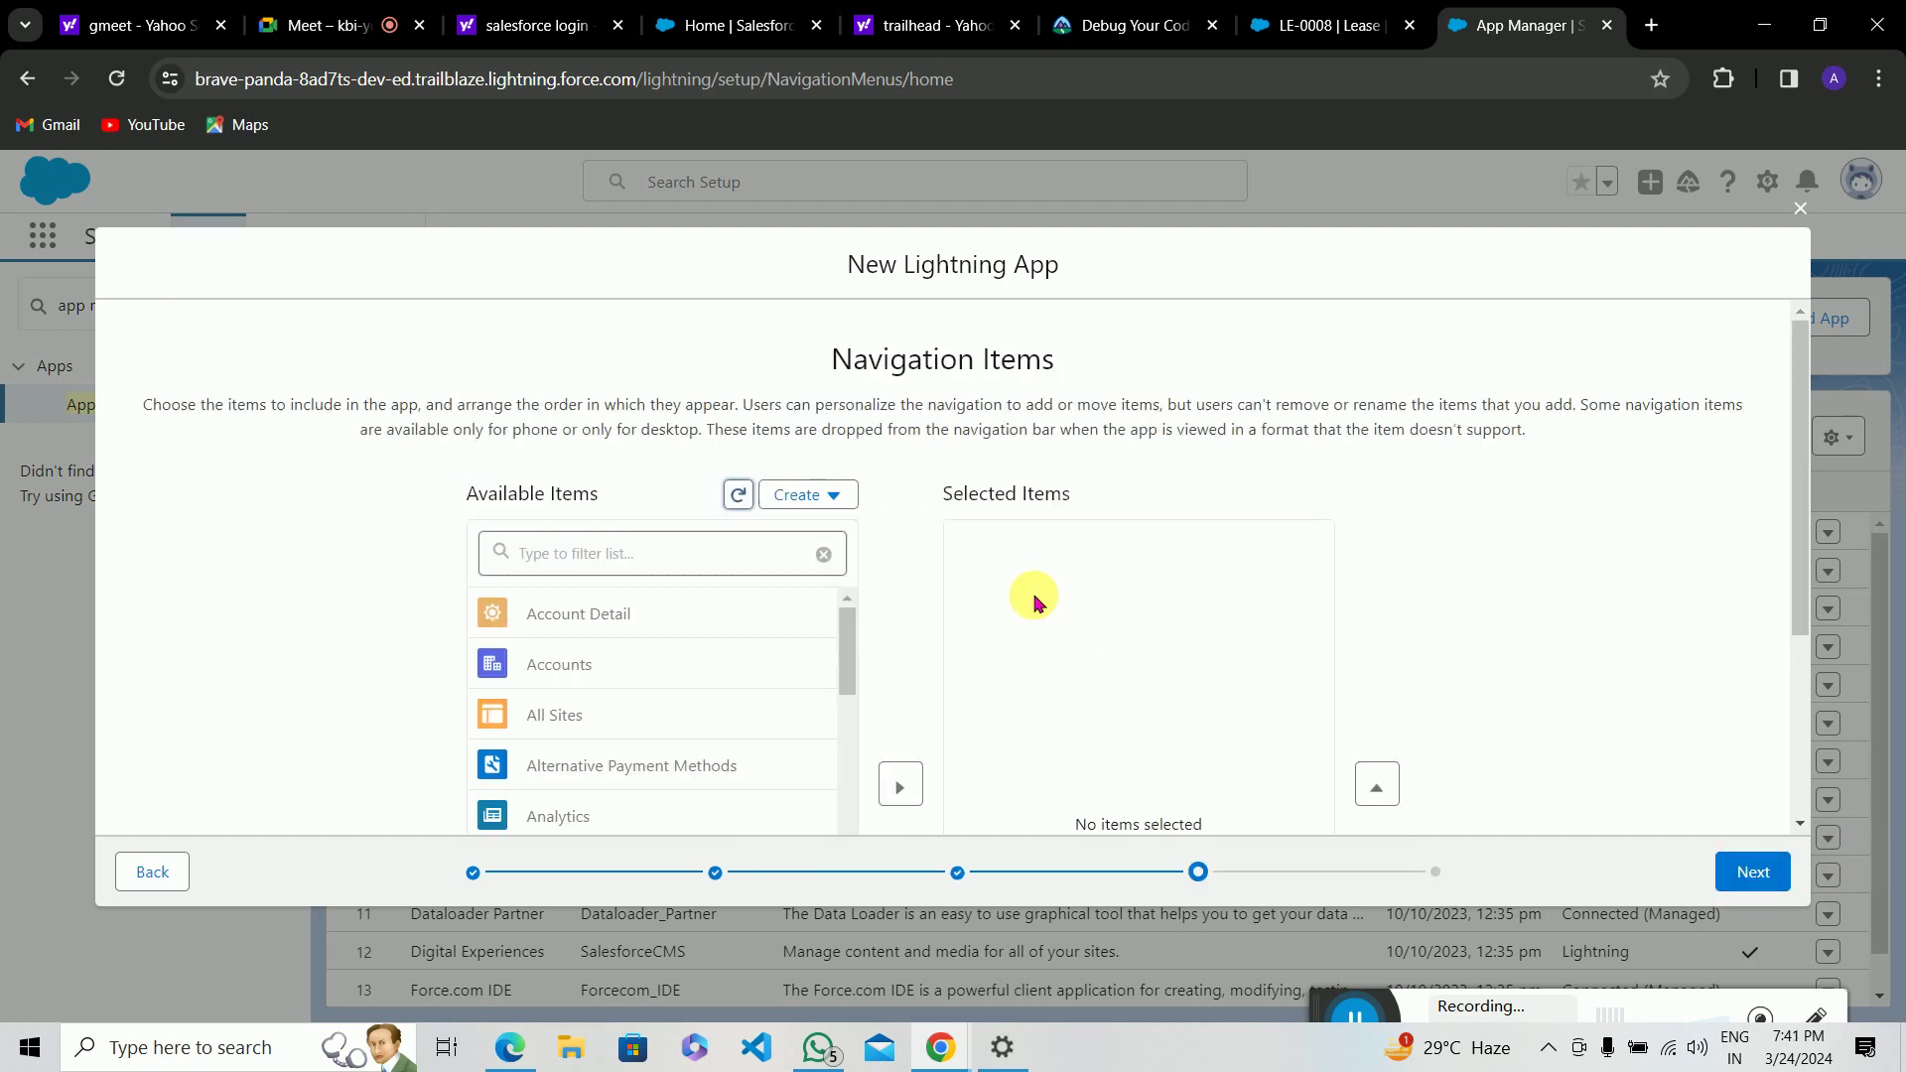
Step: Find Leases among the available navigation items and add it to the Lease Management app's selected items
{"action": "scroll", "coordinate": [893, 647], "scroll_direction": "down", "scroll_amount": 3}
{"action": "scroll", "coordinate": [896, 647], "scroll_direction": "up", "scroll_amount": 3}
{"action": "left_click", "coordinate": [650, 563]}
{"action": "type", "text": "le"}
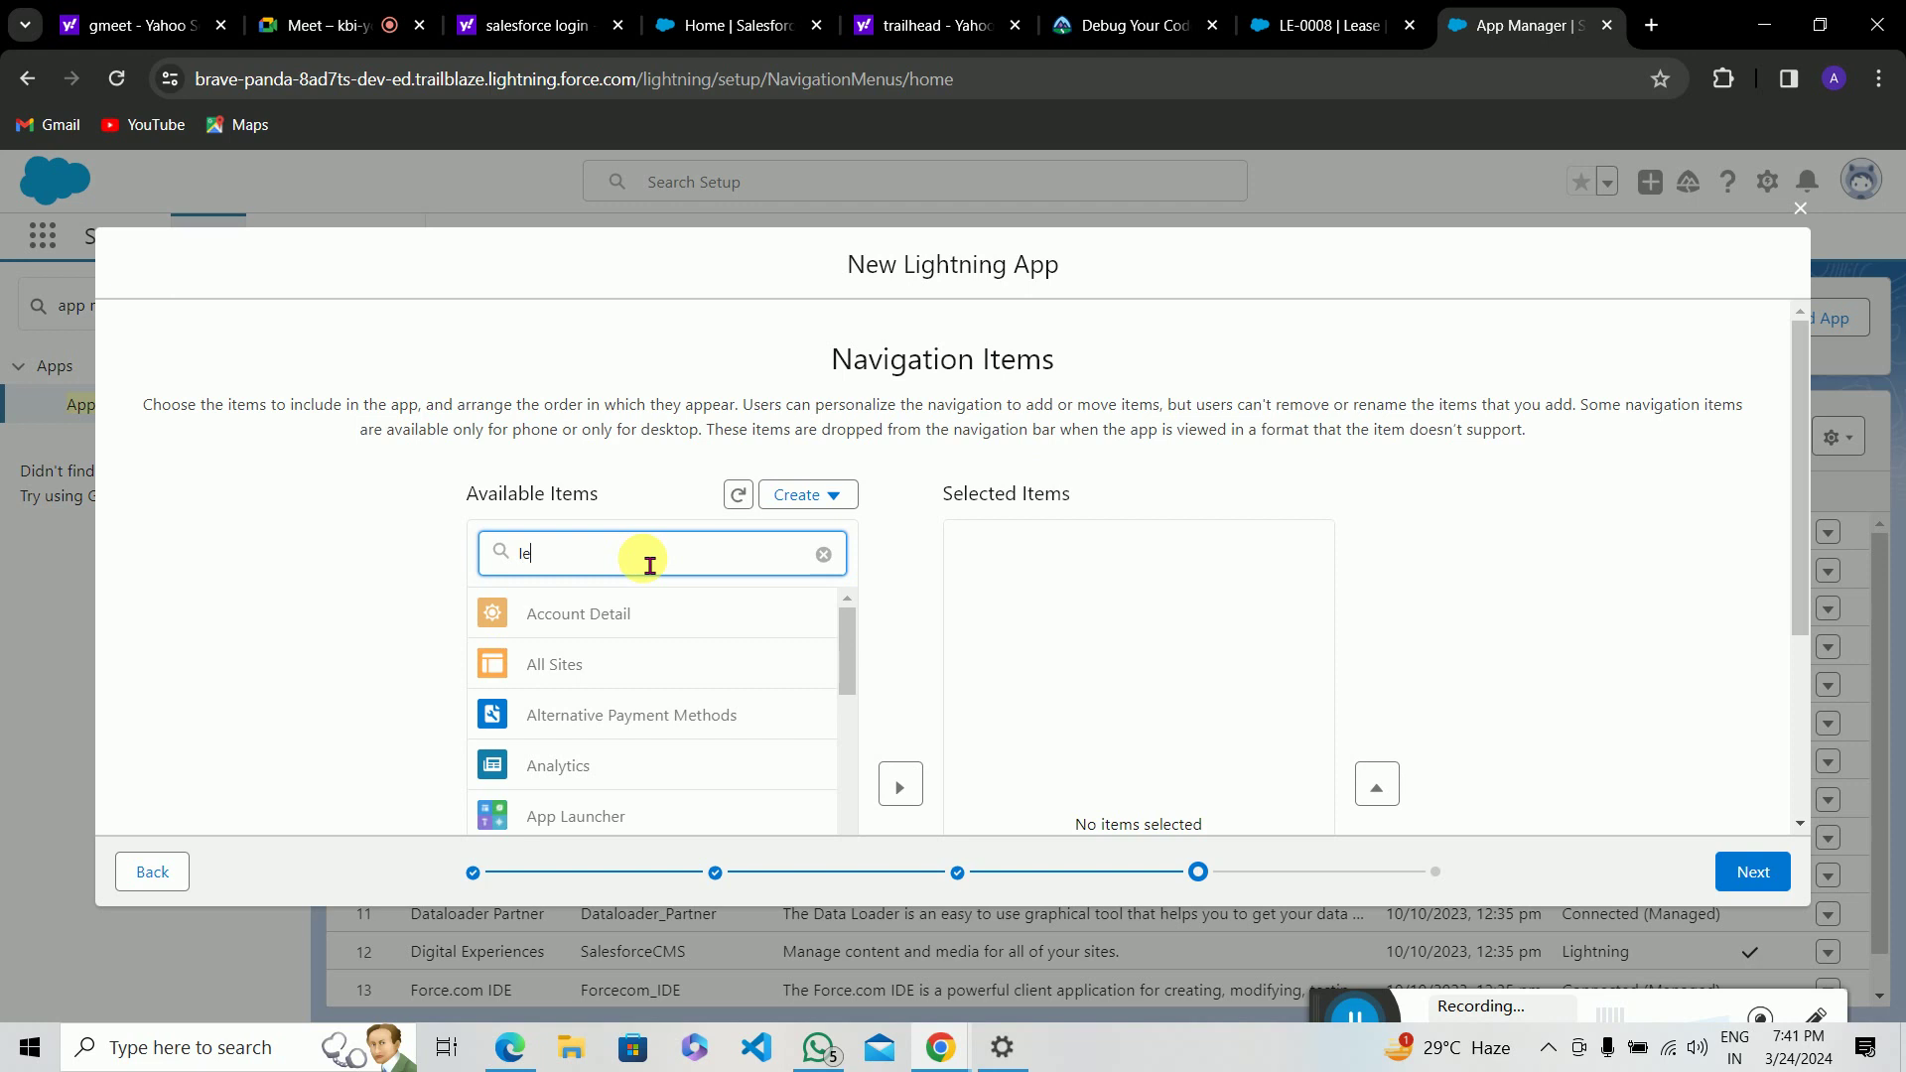
{"action": "type", "text": "as"}
{"action": "left_click", "coordinate": [581, 615]}
{"action": "scroll", "coordinate": [636, 596], "scroll_direction": "down", "scroll_amount": 2}
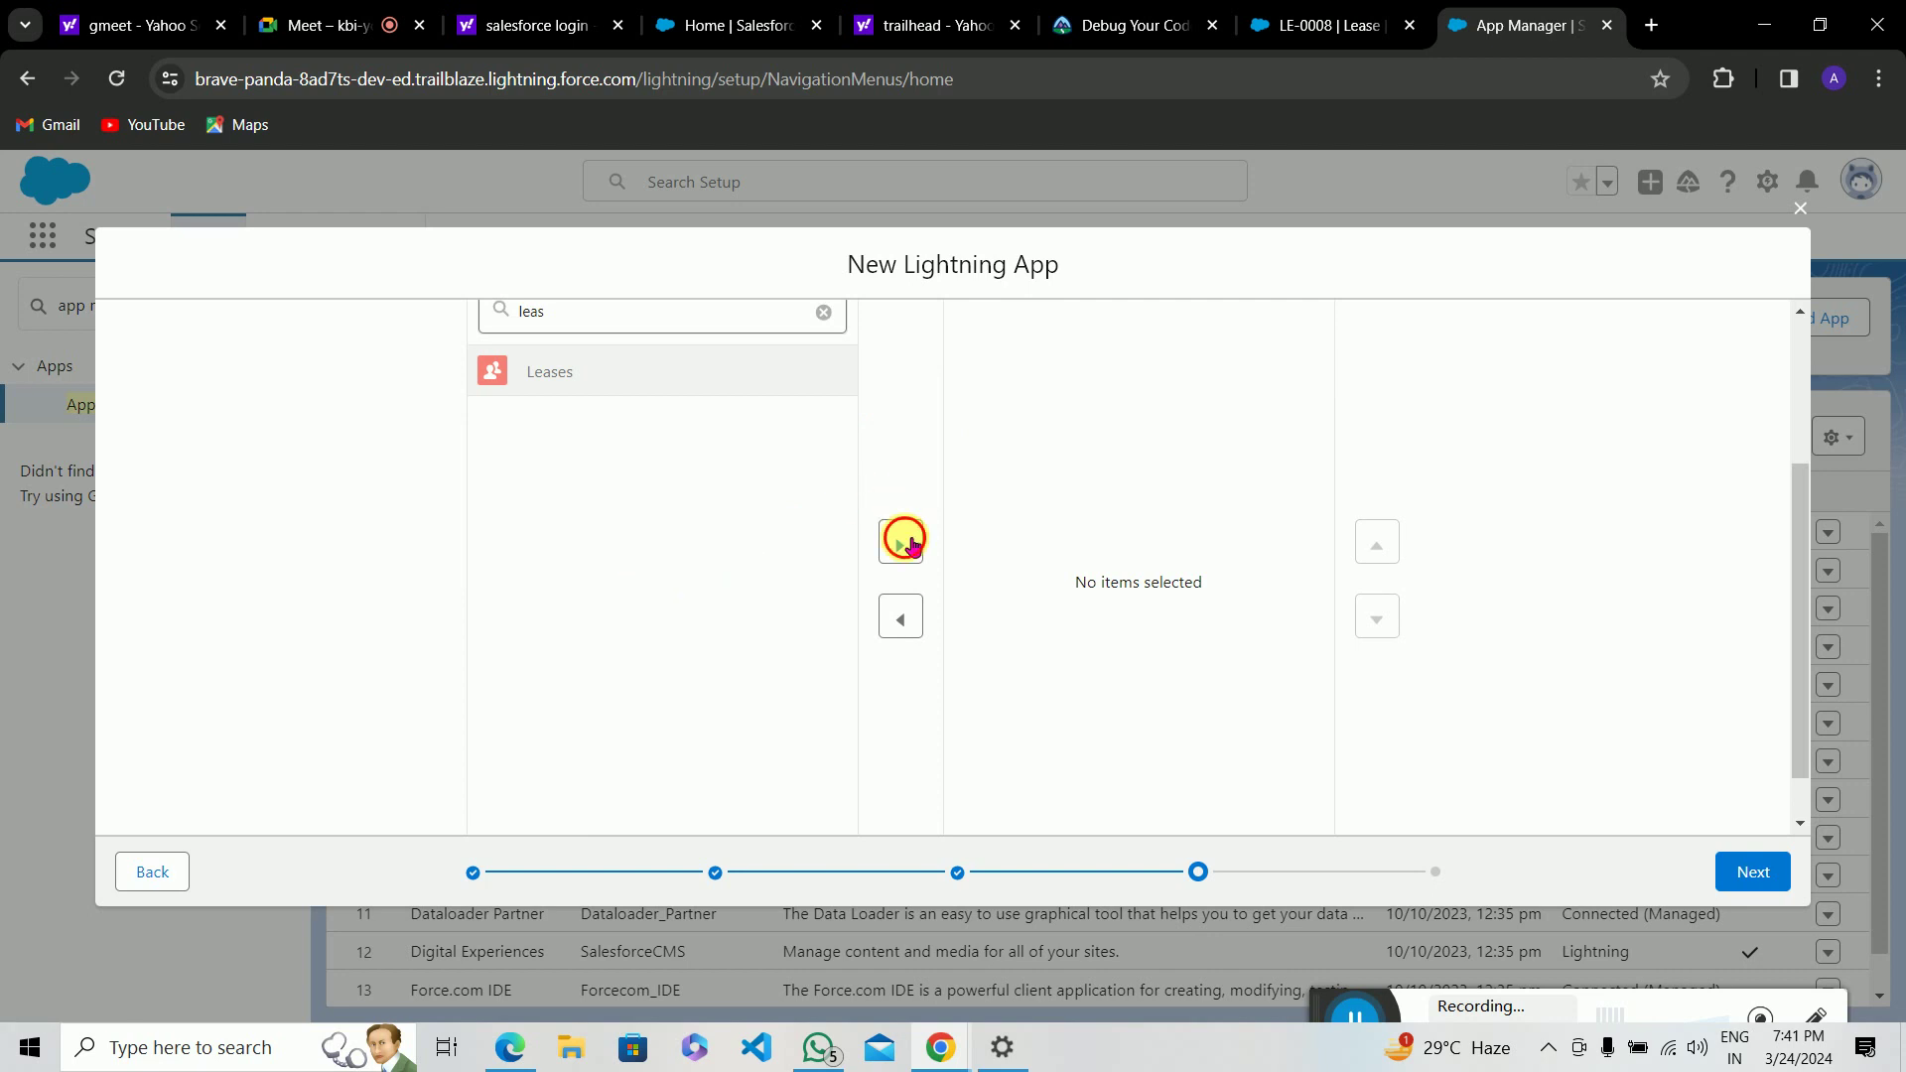
{"action": "left_click", "coordinate": [903, 541]}
{"action": "scroll", "coordinate": [1175, 488], "scroll_direction": "up", "scroll_amount": 2}
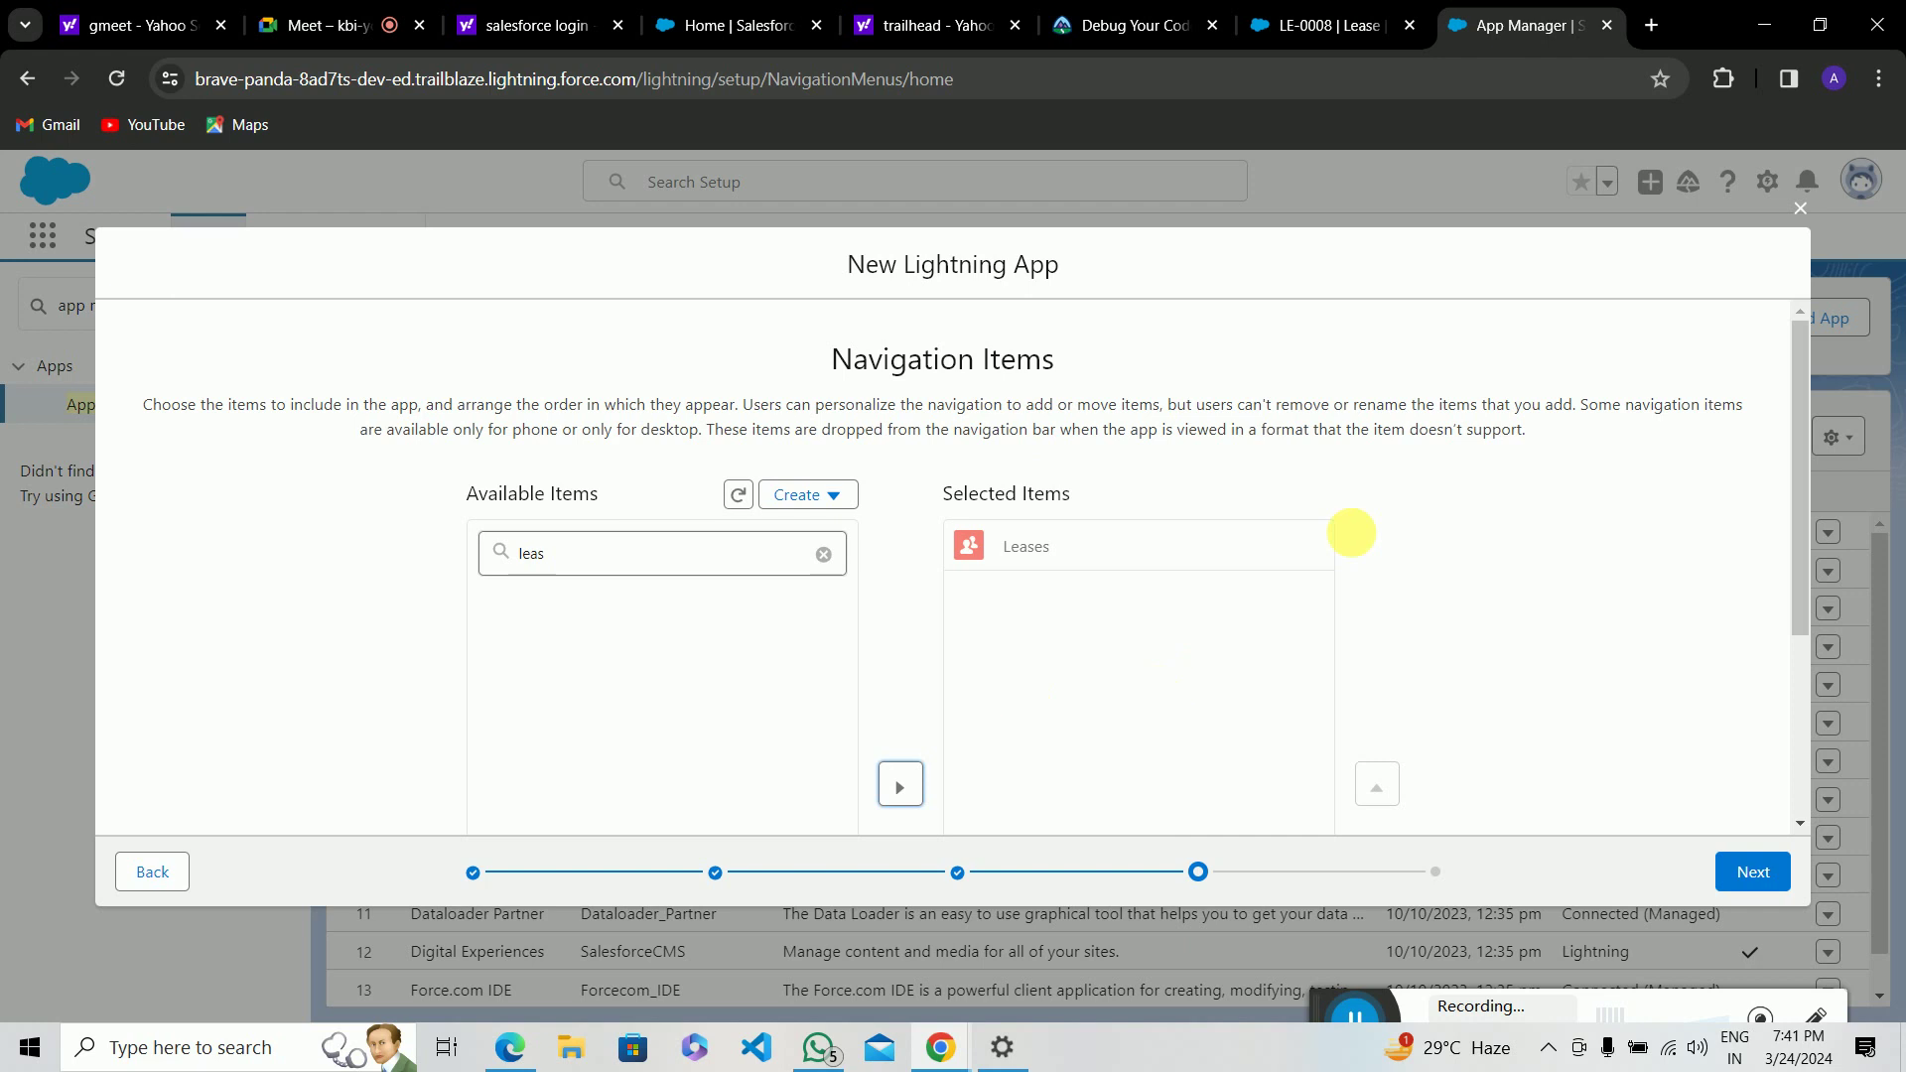
Step: Review the selected navigation items and continue to the new app's user profiles
{"action": "scroll", "coordinate": [1608, 565], "scroll_direction": "down", "scroll_amount": 3}
{"action": "scroll", "coordinate": [1608, 566], "scroll_direction": "up", "scroll_amount": 3}
{"action": "scroll", "coordinate": [1608, 566], "scroll_direction": "down", "scroll_amount": 1}
{"action": "scroll", "coordinate": [1610, 568], "scroll_direction": "up", "scroll_amount": 1}
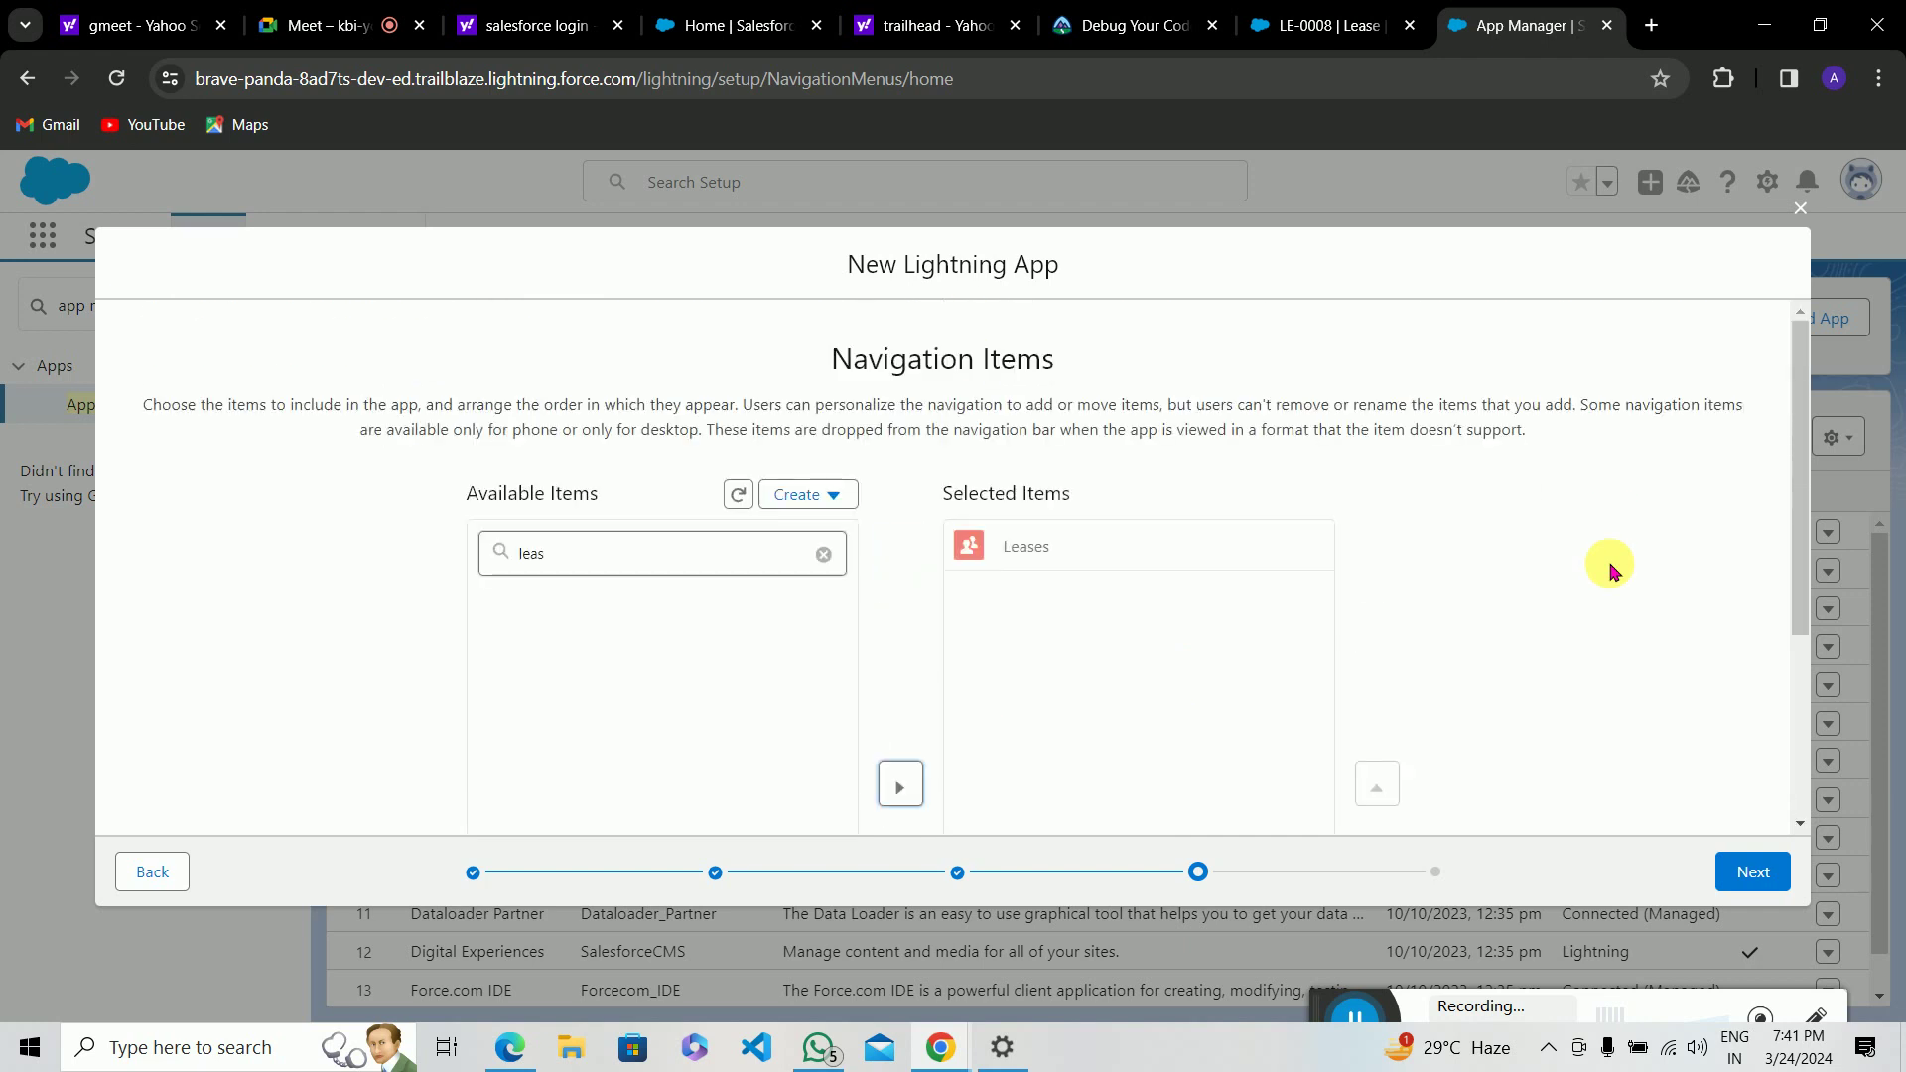
{"action": "left_click", "coordinate": [1747, 871]}
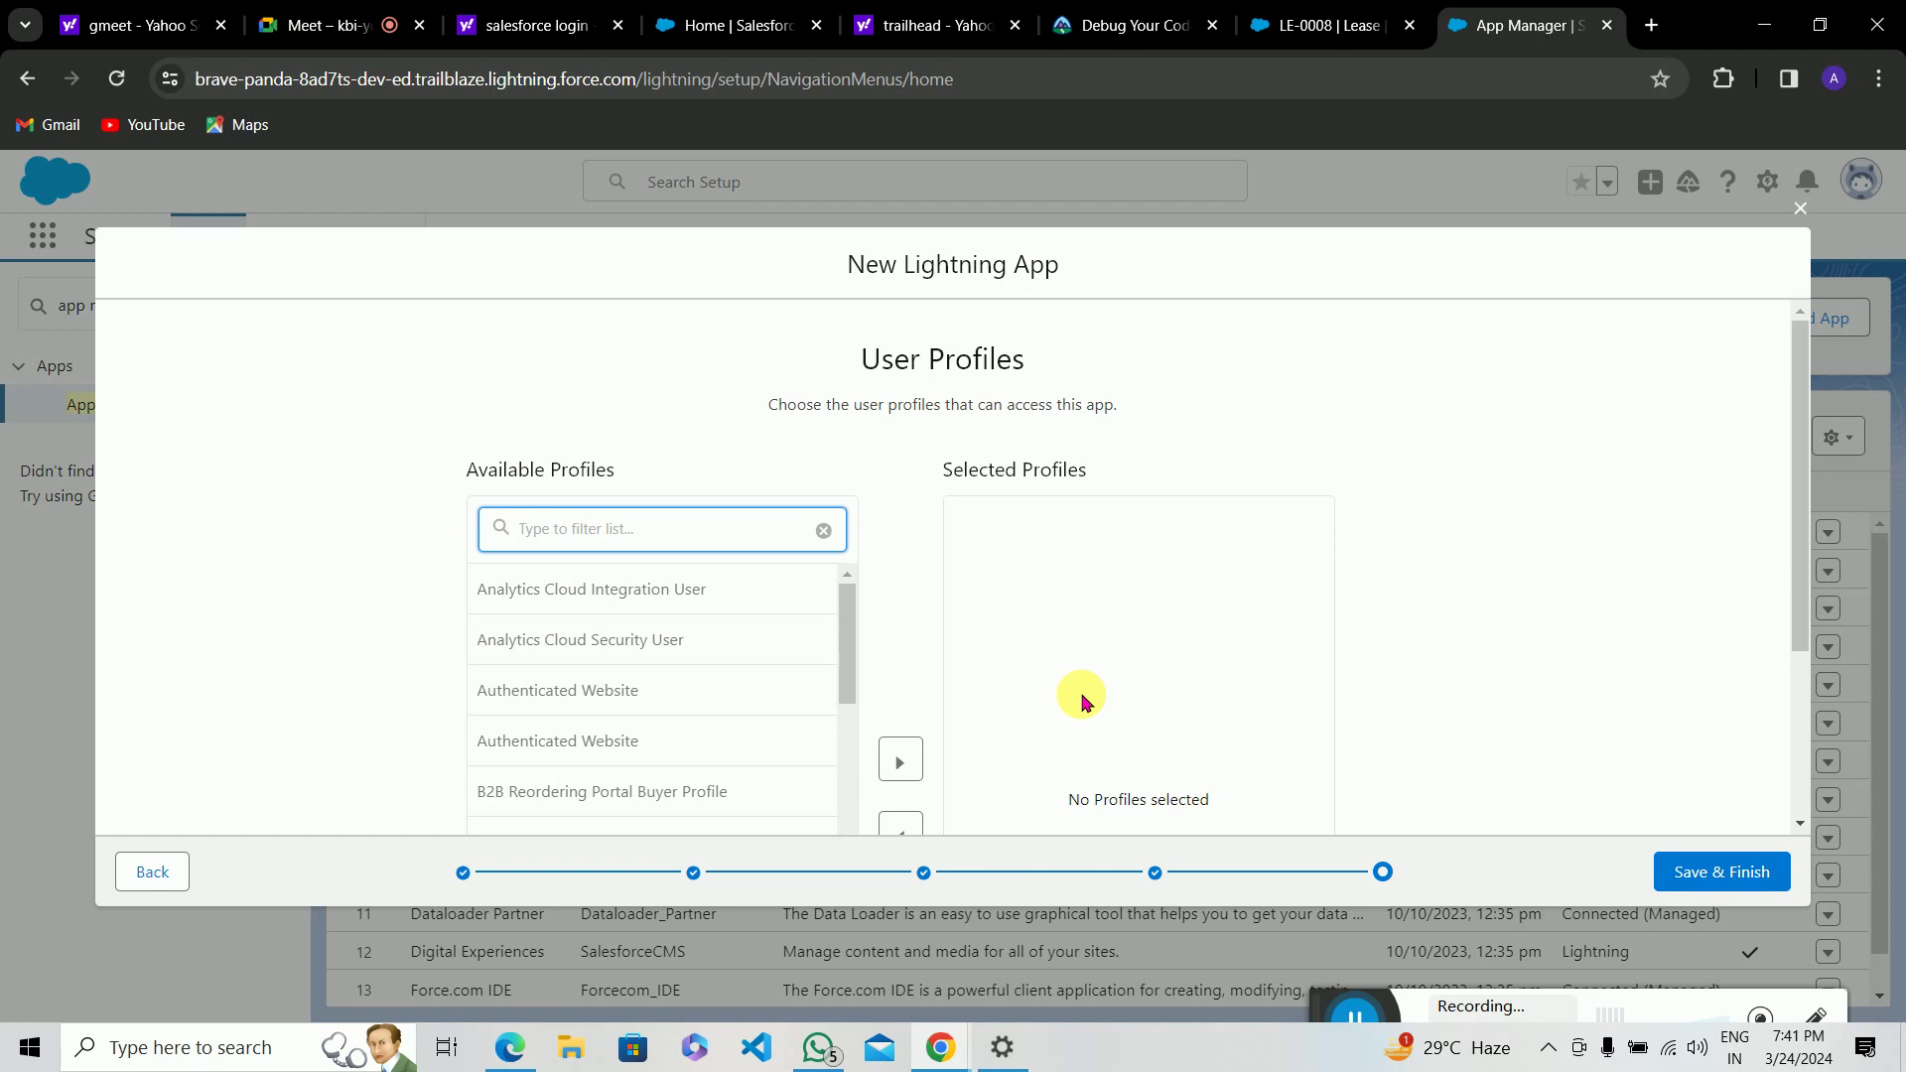
Step: Give the System Administrator profile access to the new app, then save and finish the app
{"action": "type", "text": "syst"}
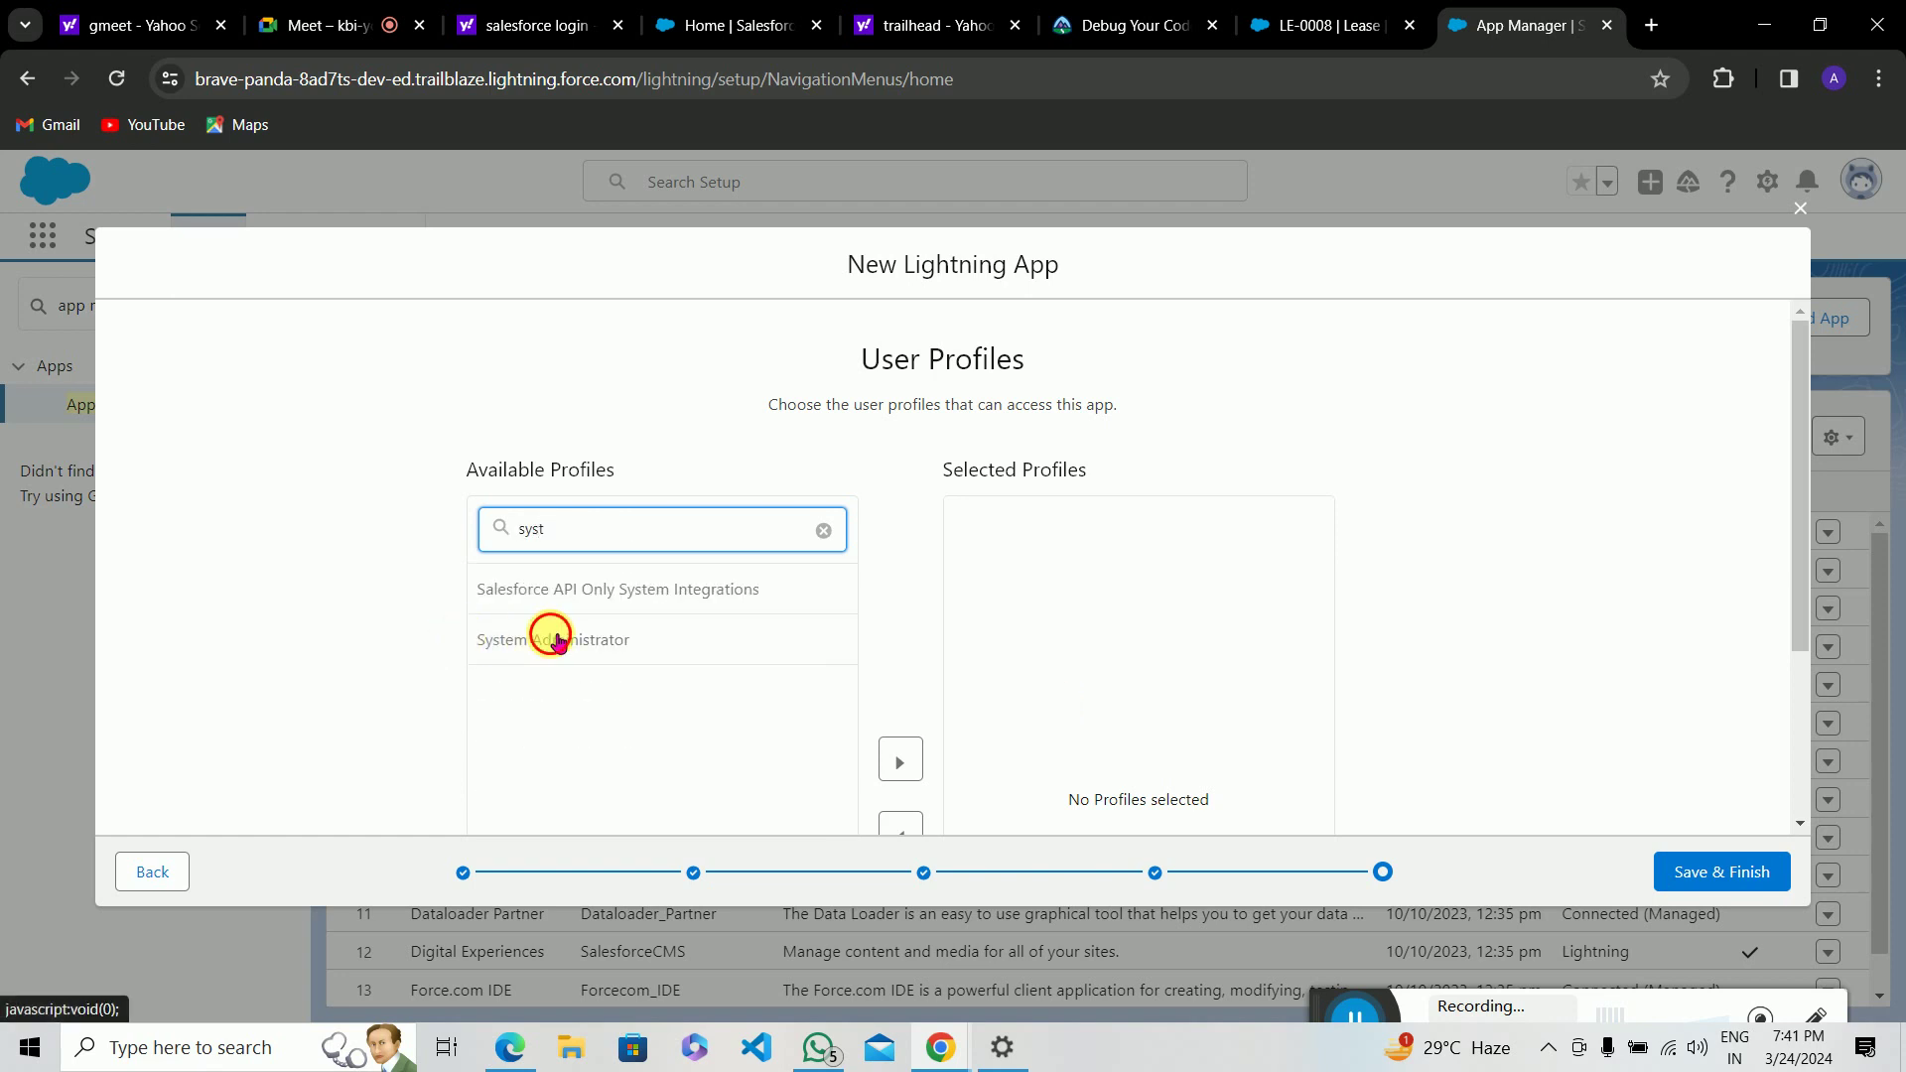
{"action": "scroll", "coordinate": [549, 640], "scroll_direction": "down", "scroll_amount": 2}
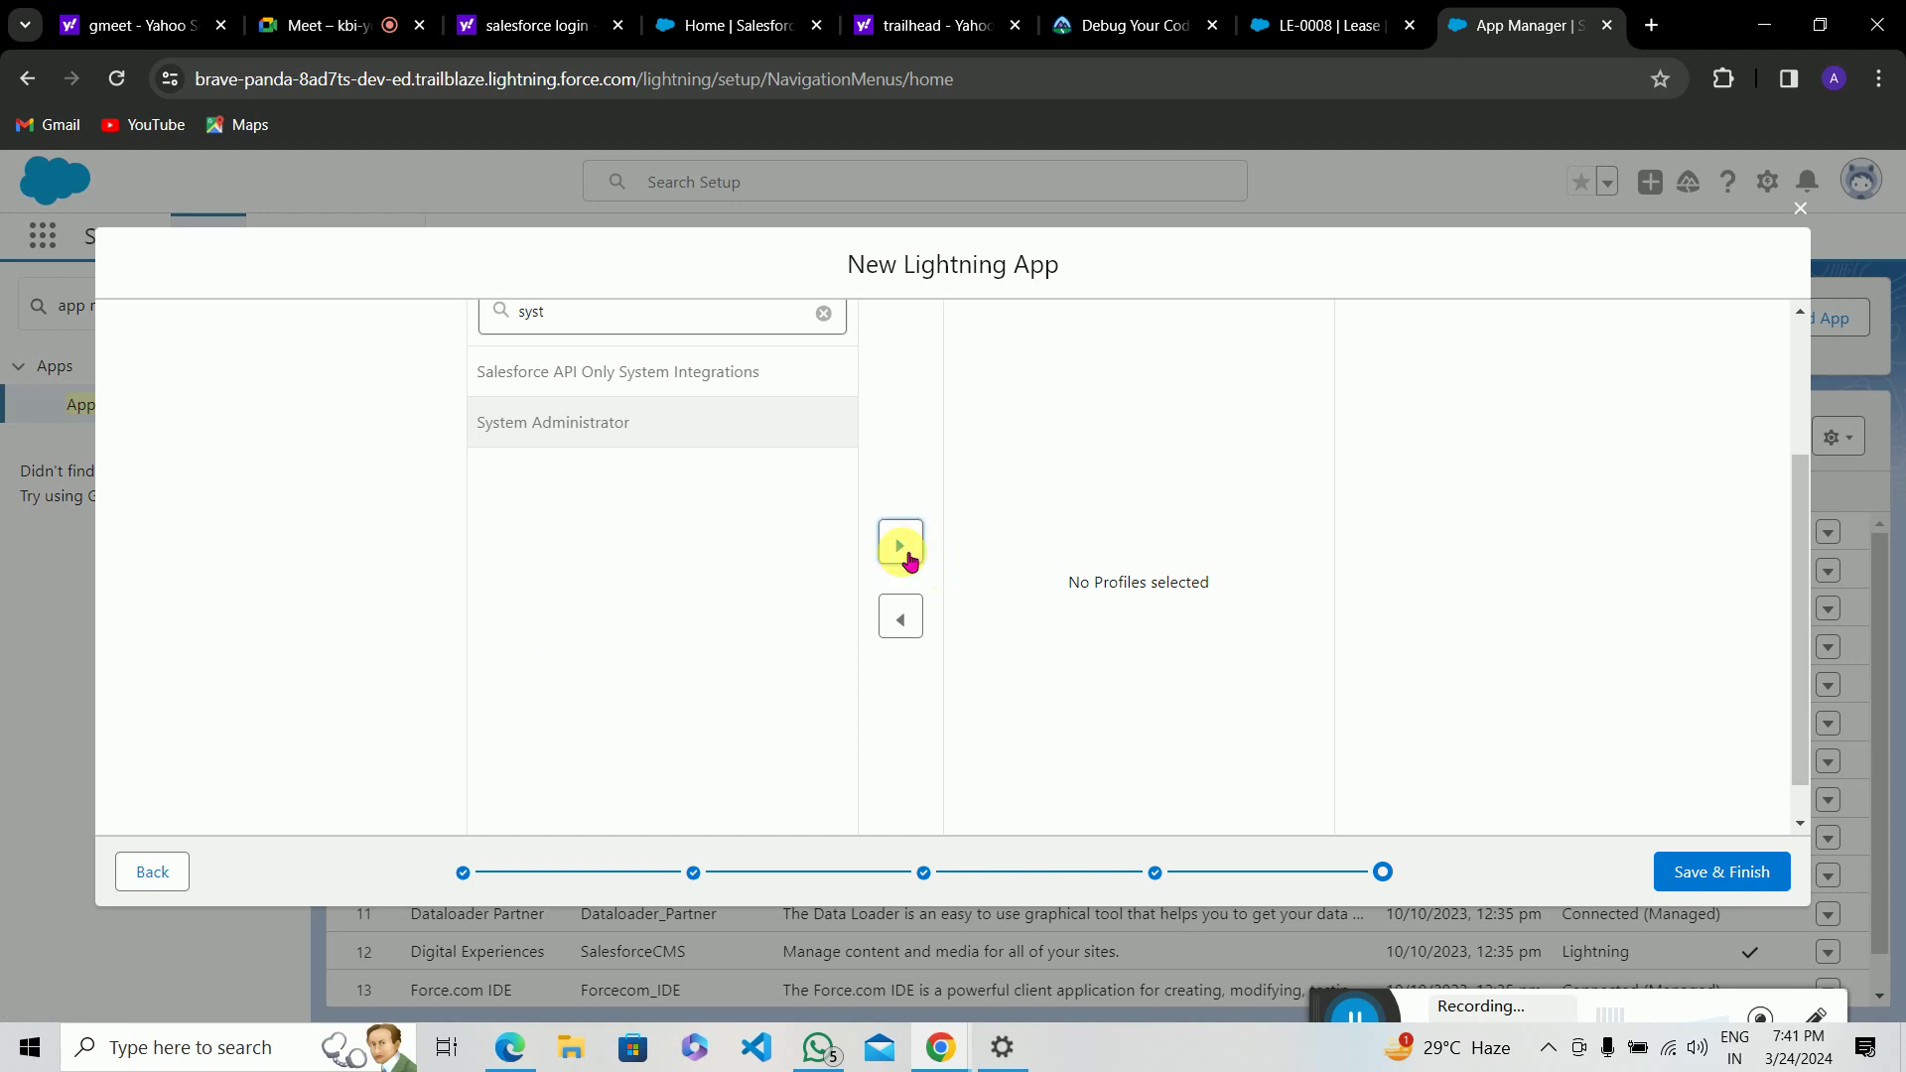
{"action": "left_click", "coordinate": [902, 548]}
{"action": "scroll", "coordinate": [1618, 600], "scroll_direction": "up", "scroll_amount": 2}
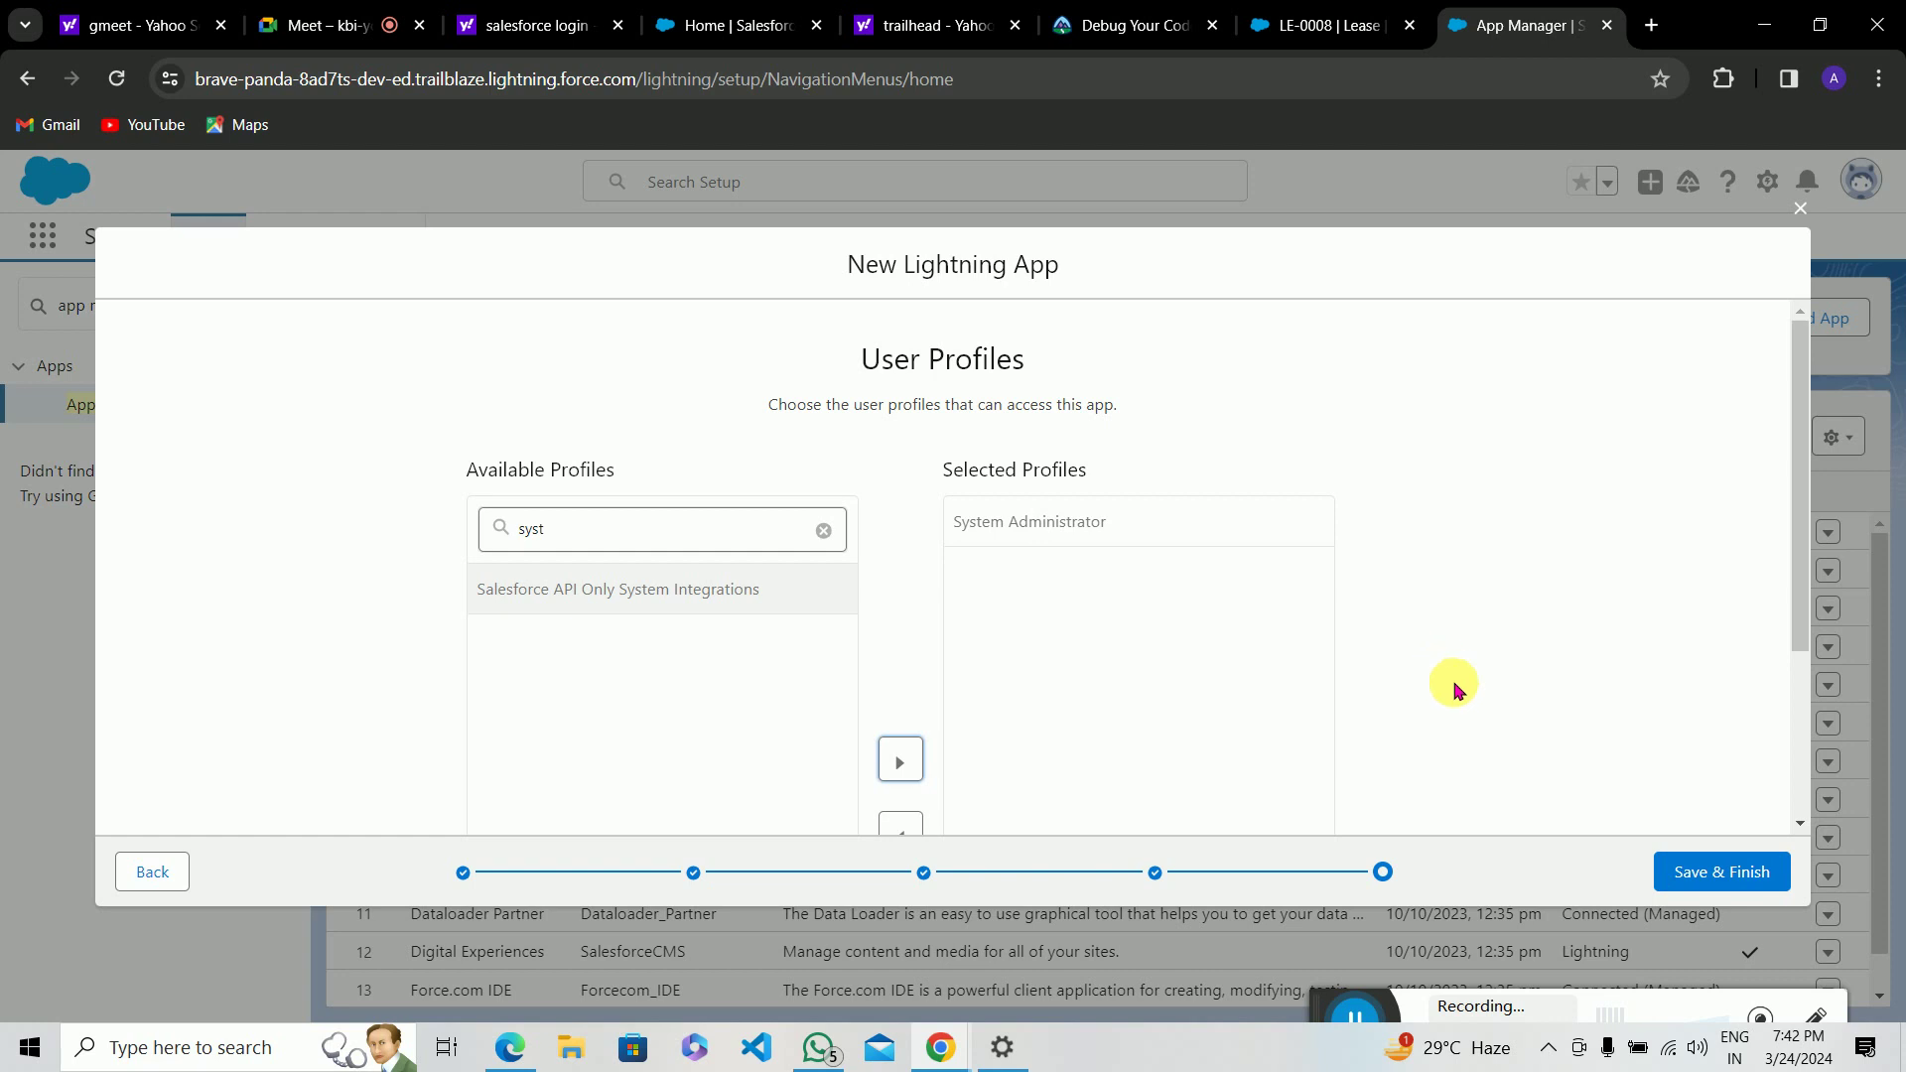
{"action": "scroll", "coordinate": [1455, 689], "scroll_direction": "down", "scroll_amount": 3}
{"action": "scroll", "coordinate": [1456, 689], "scroll_direction": "up", "scroll_amount": 3}
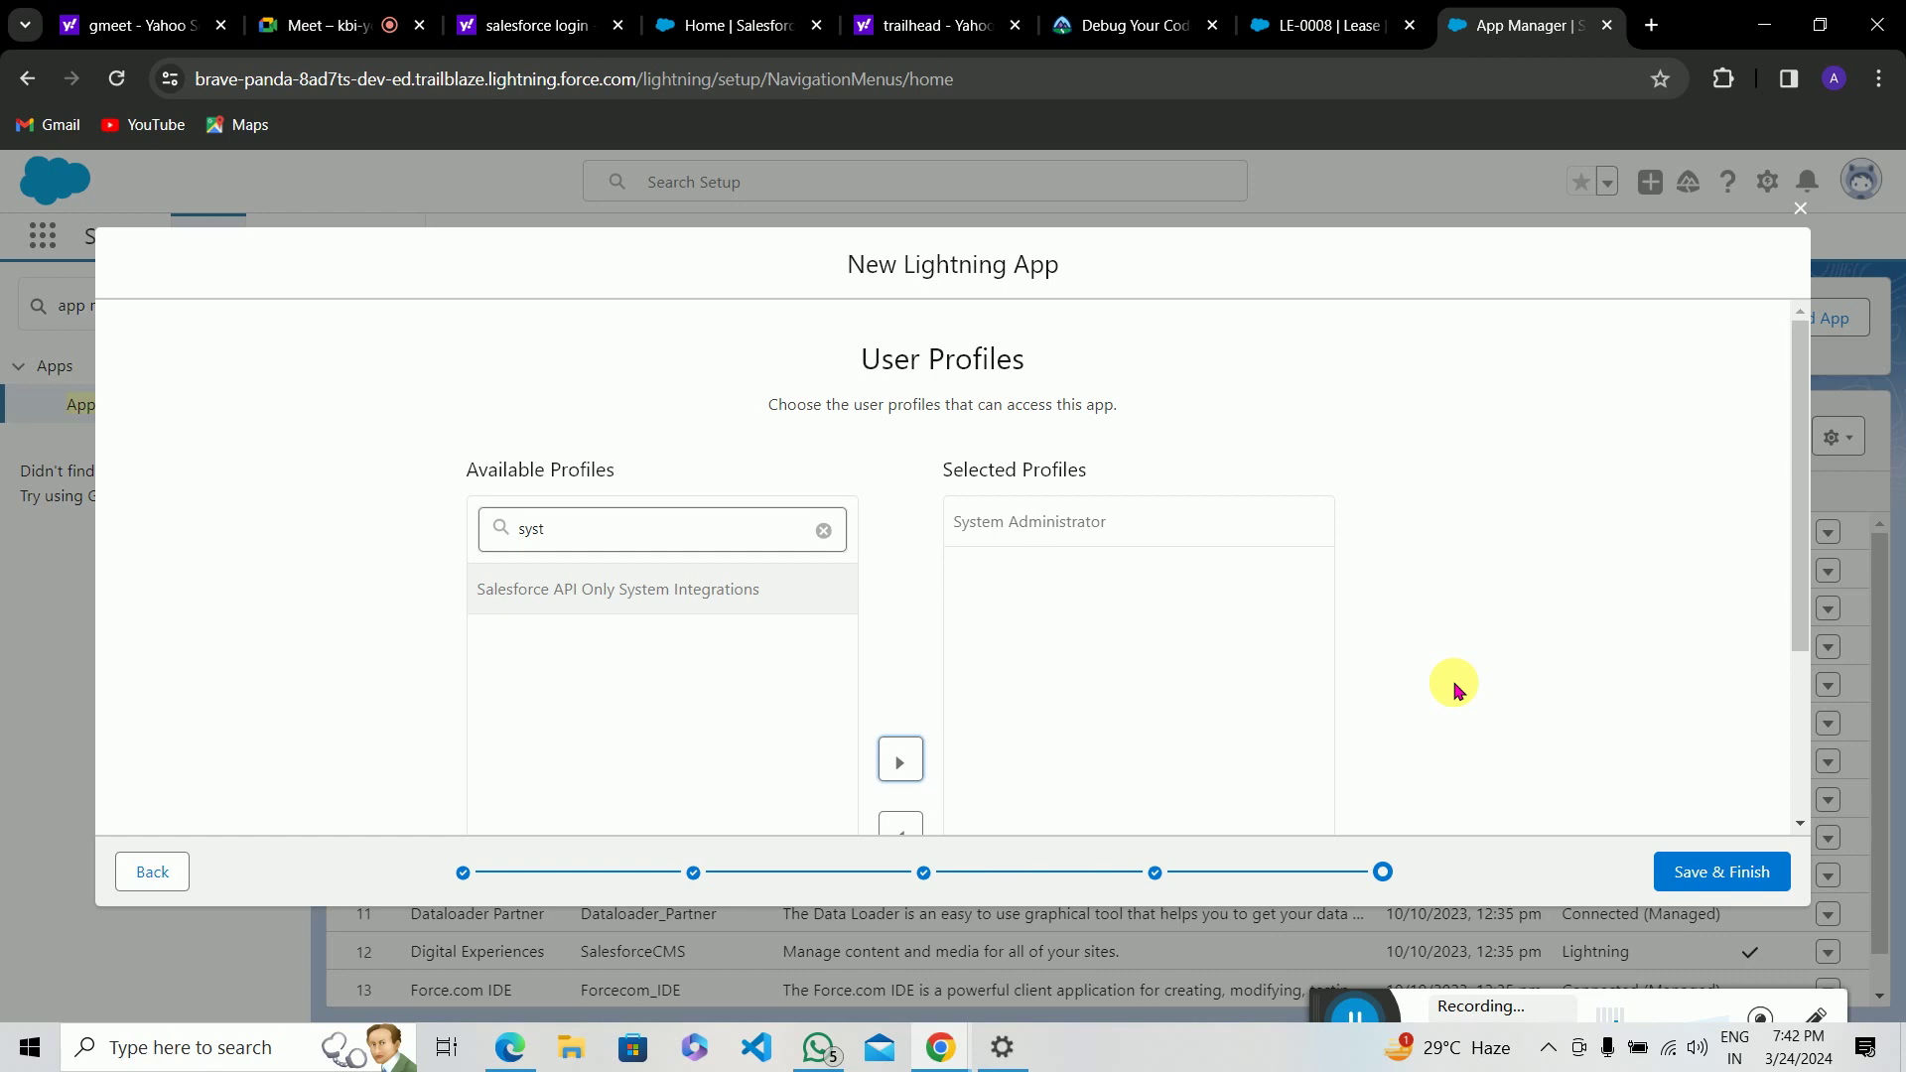
{"action": "left_click", "coordinate": [1703, 882]}
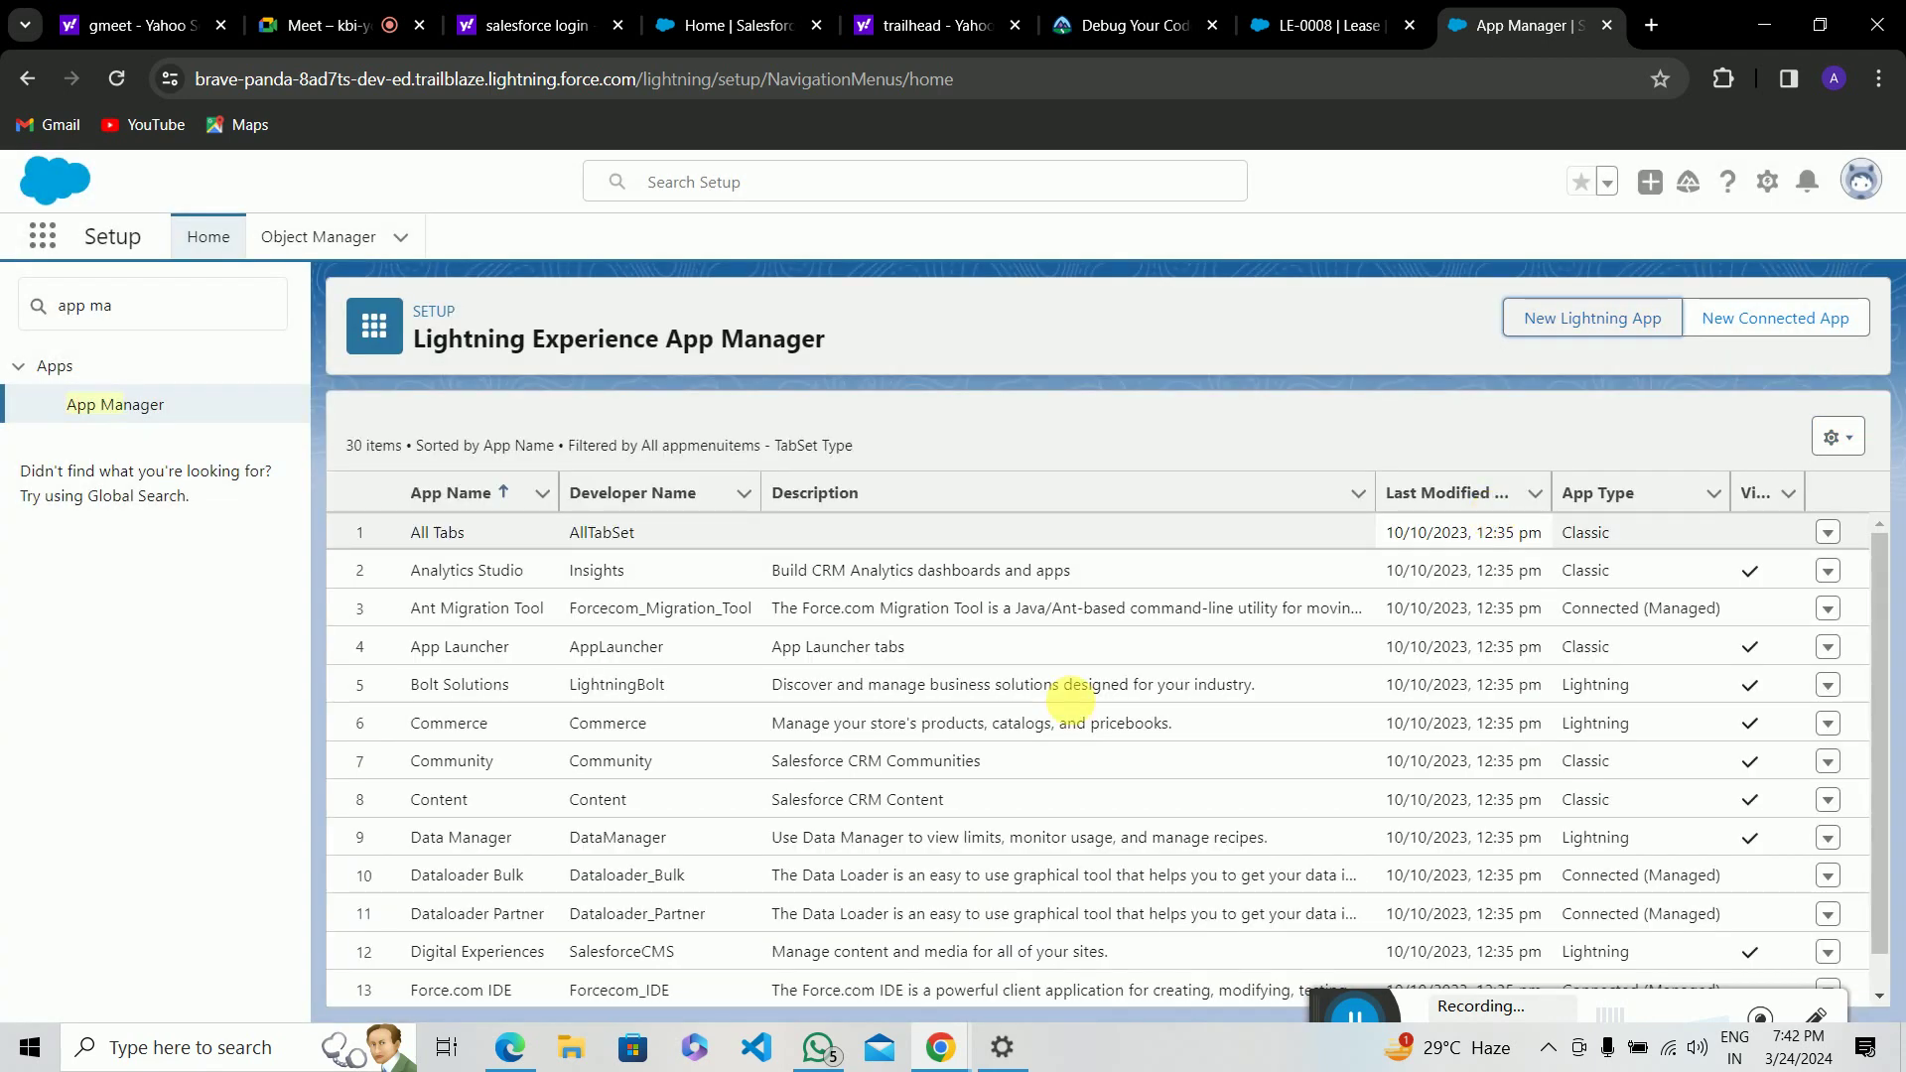
Step: Return to the lease record's browser tab, find Lease Management in the app launcher and open it
{"action": "left_click", "coordinate": [1317, 30]}
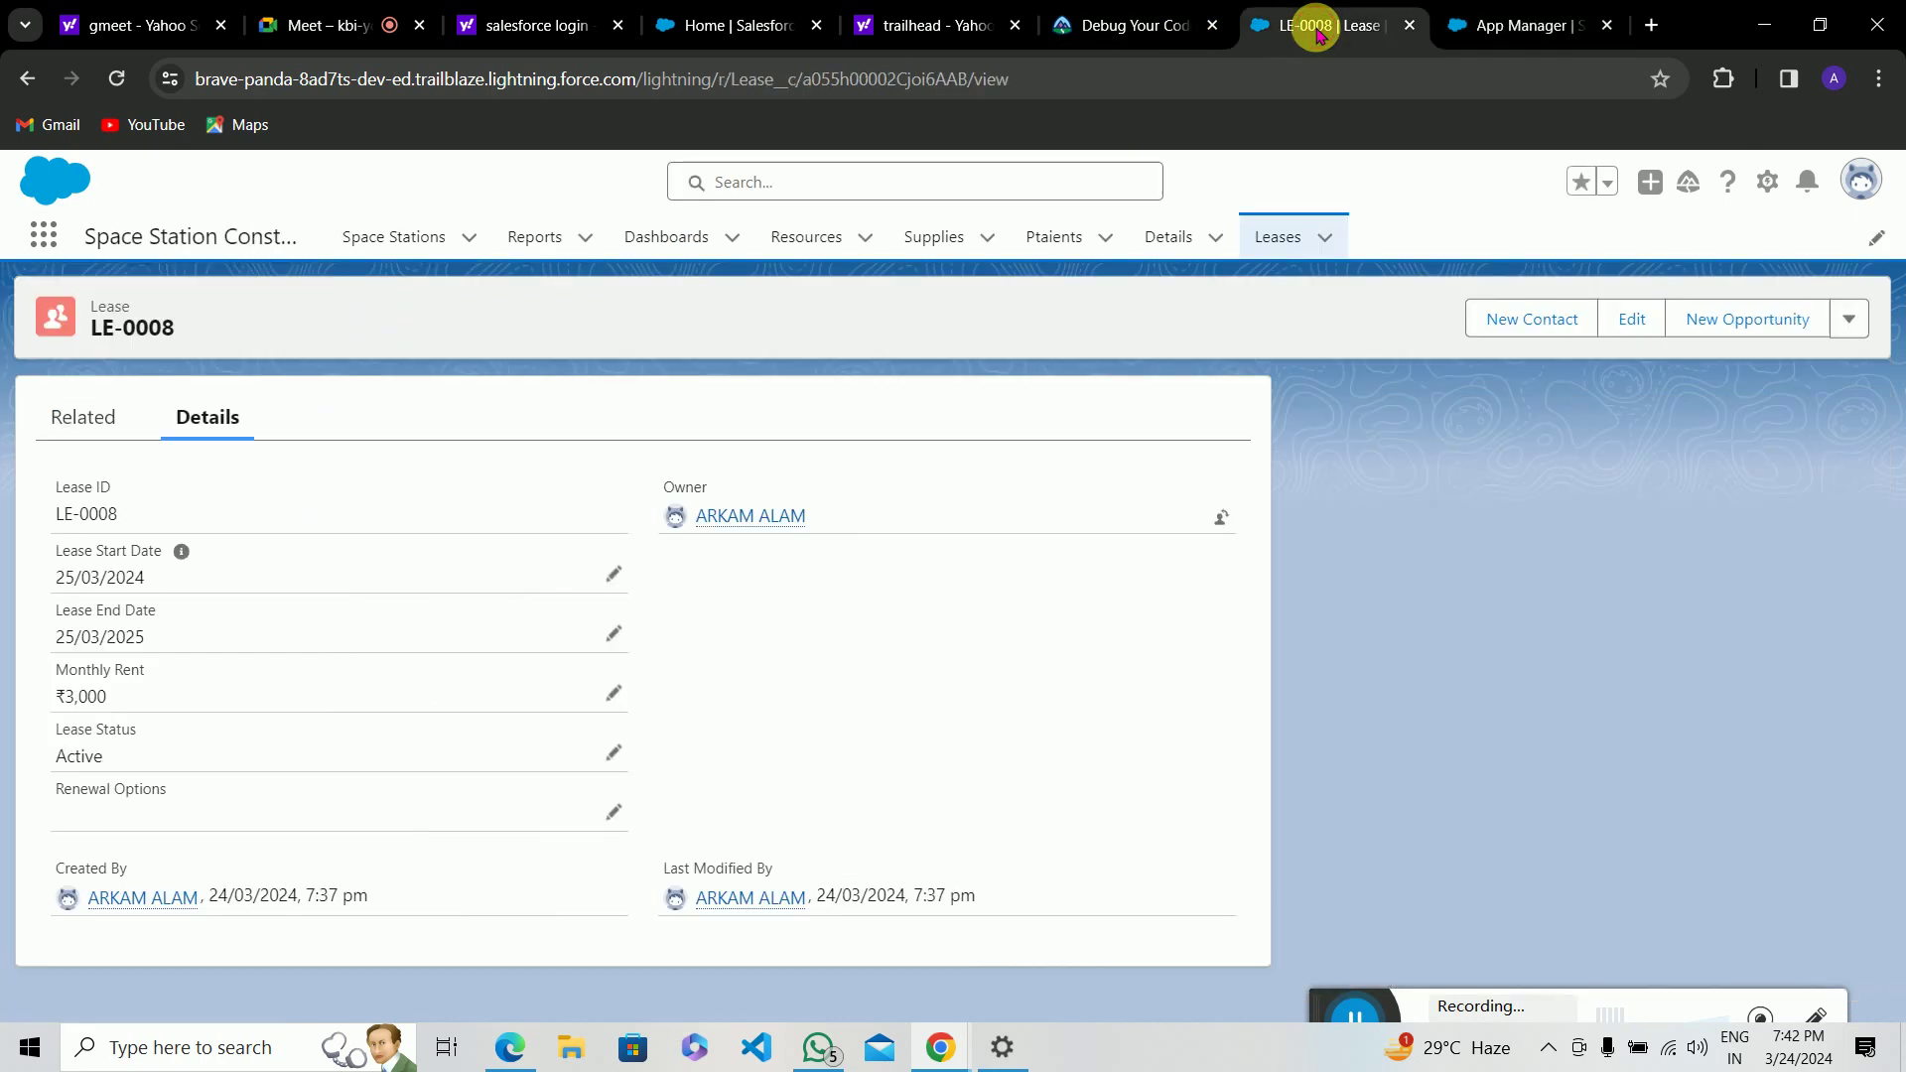
{"action": "left_click", "coordinate": [41, 239]}
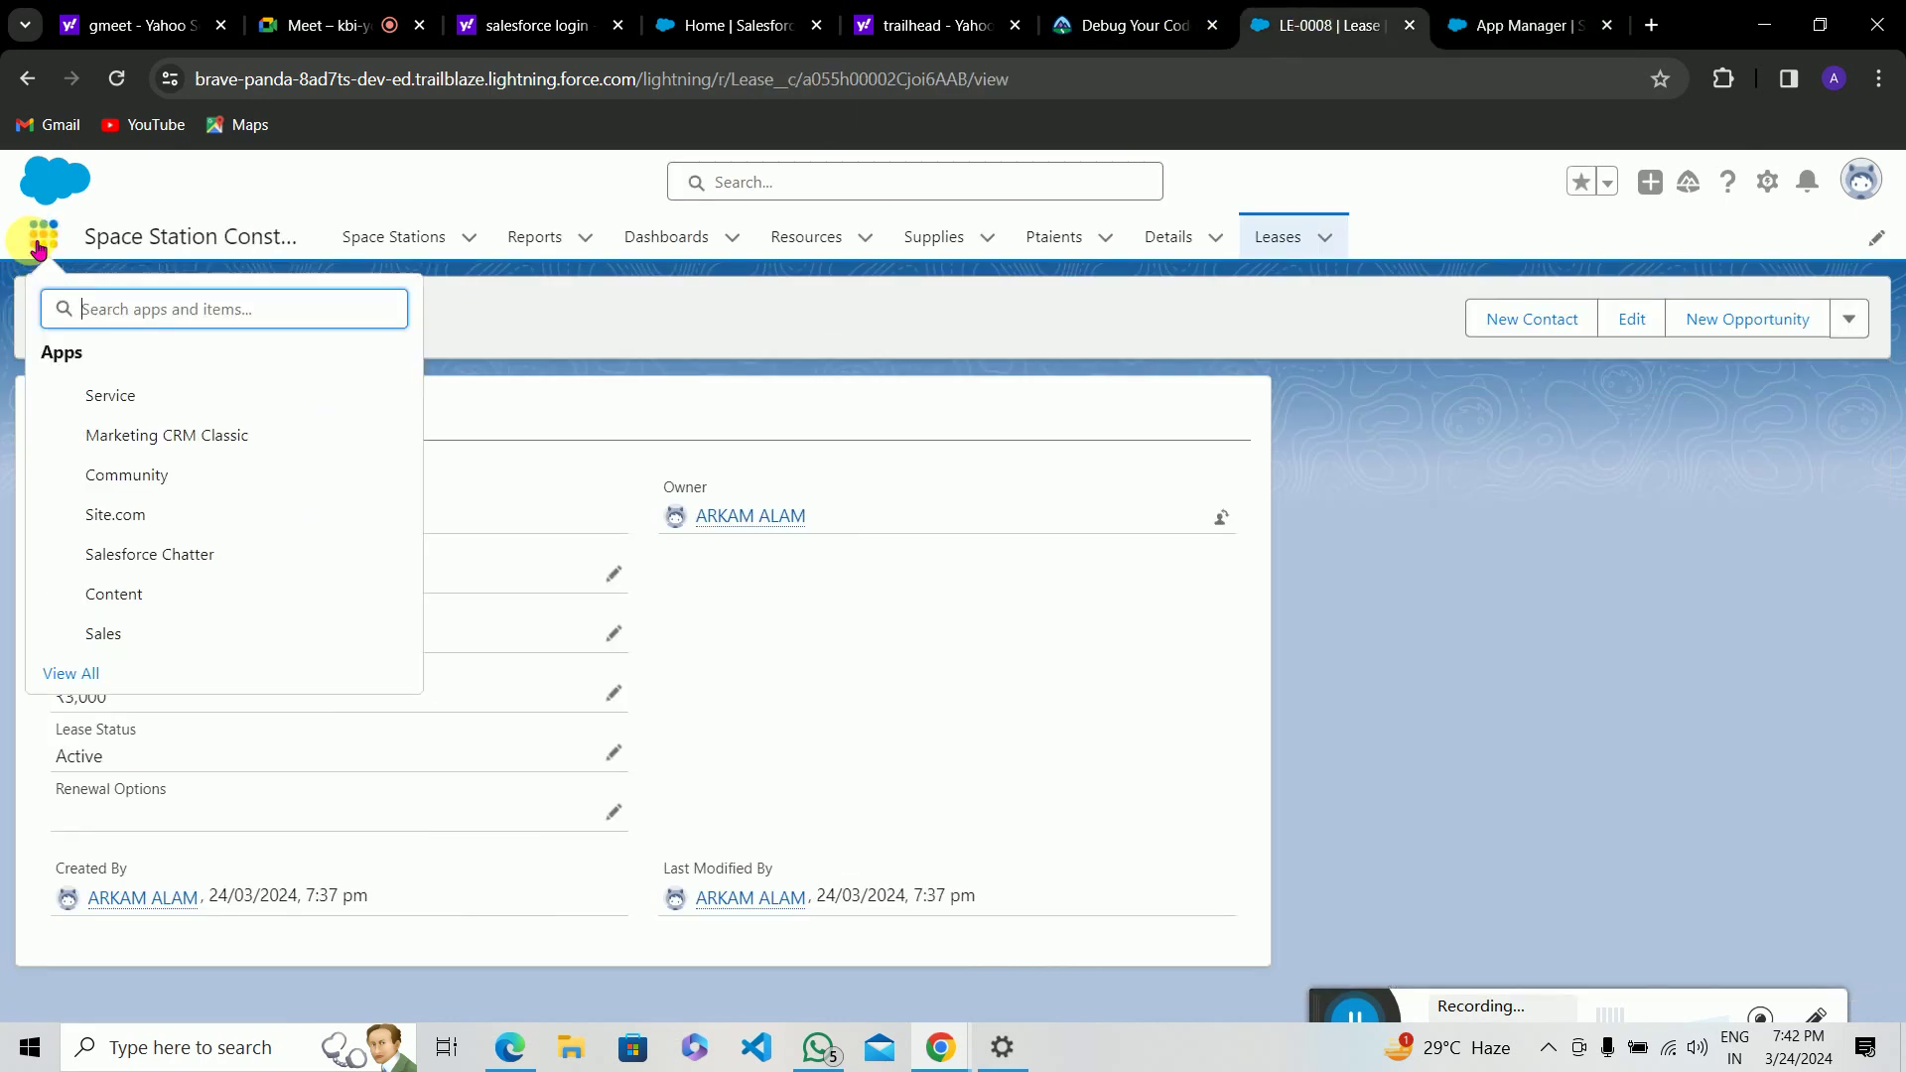
{"action": "type", "text": "le"}
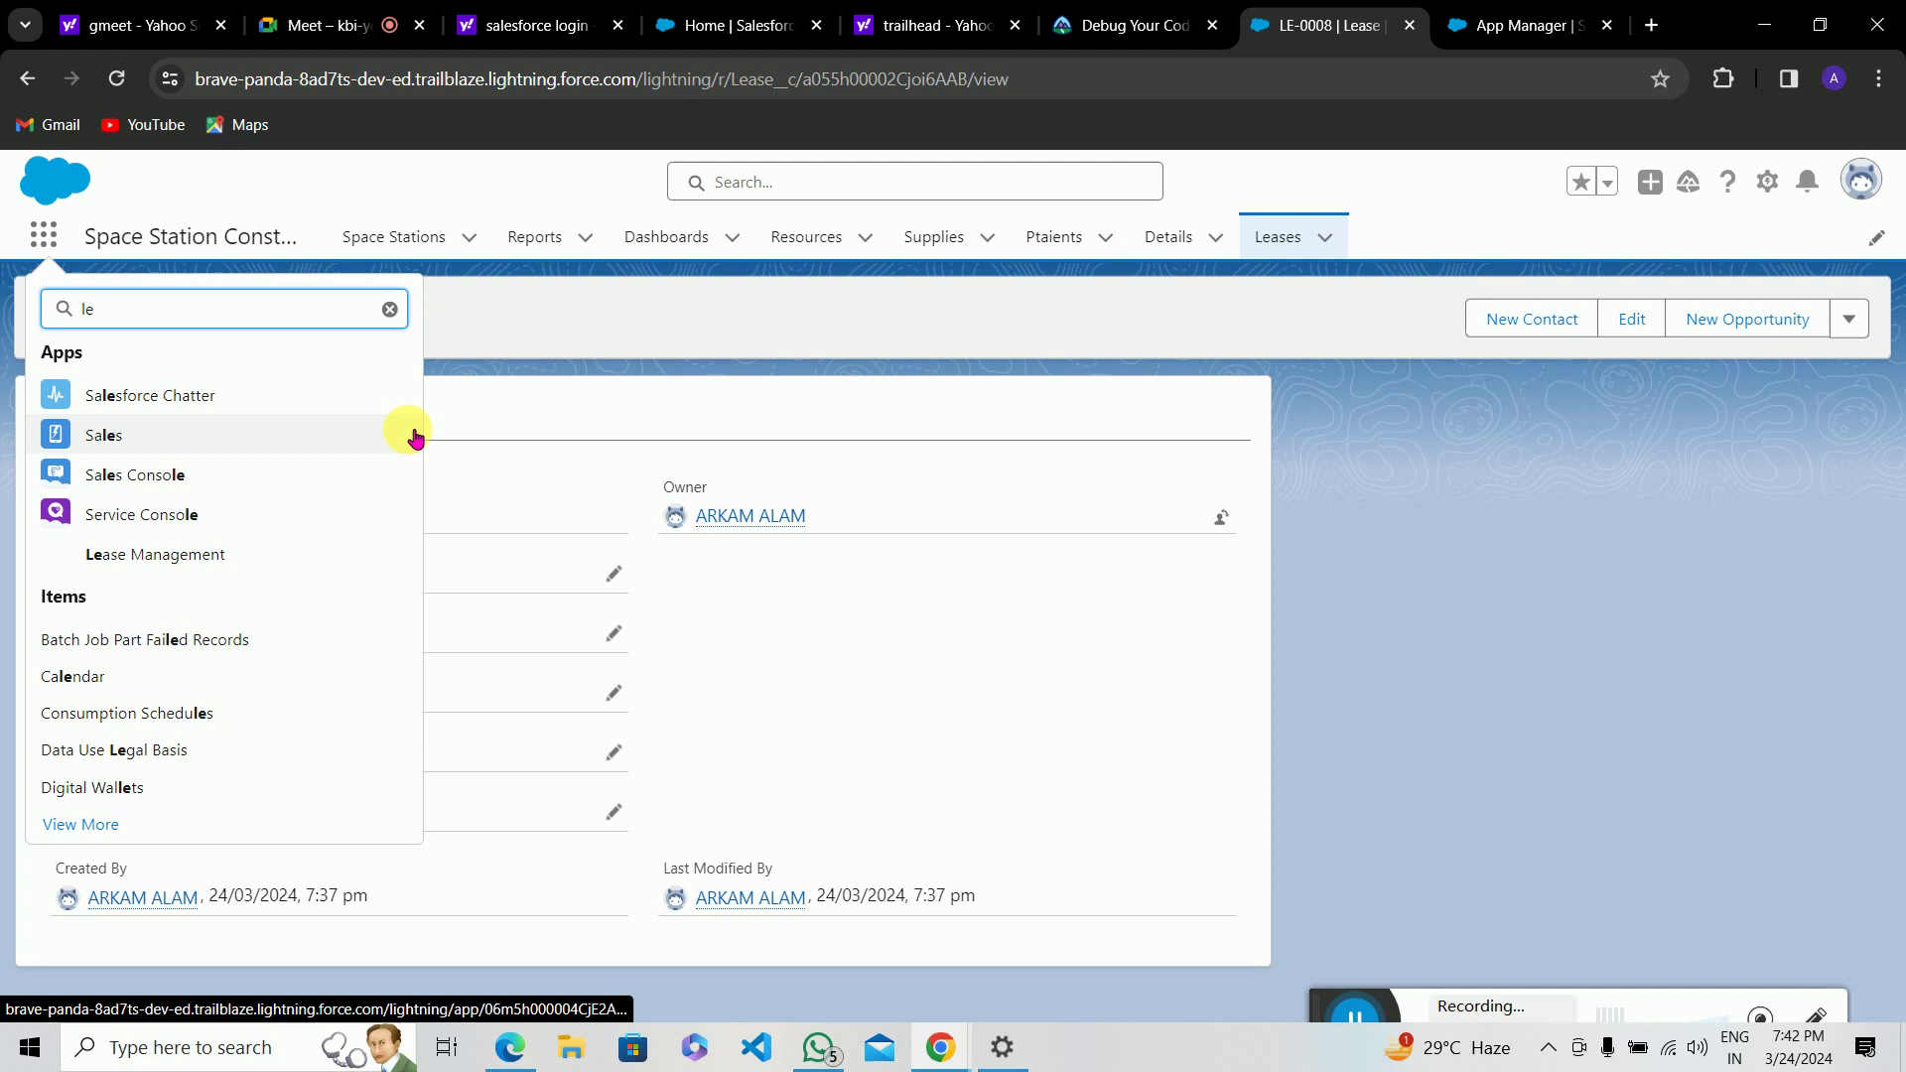
{"action": "left_click", "coordinate": [166, 557]}
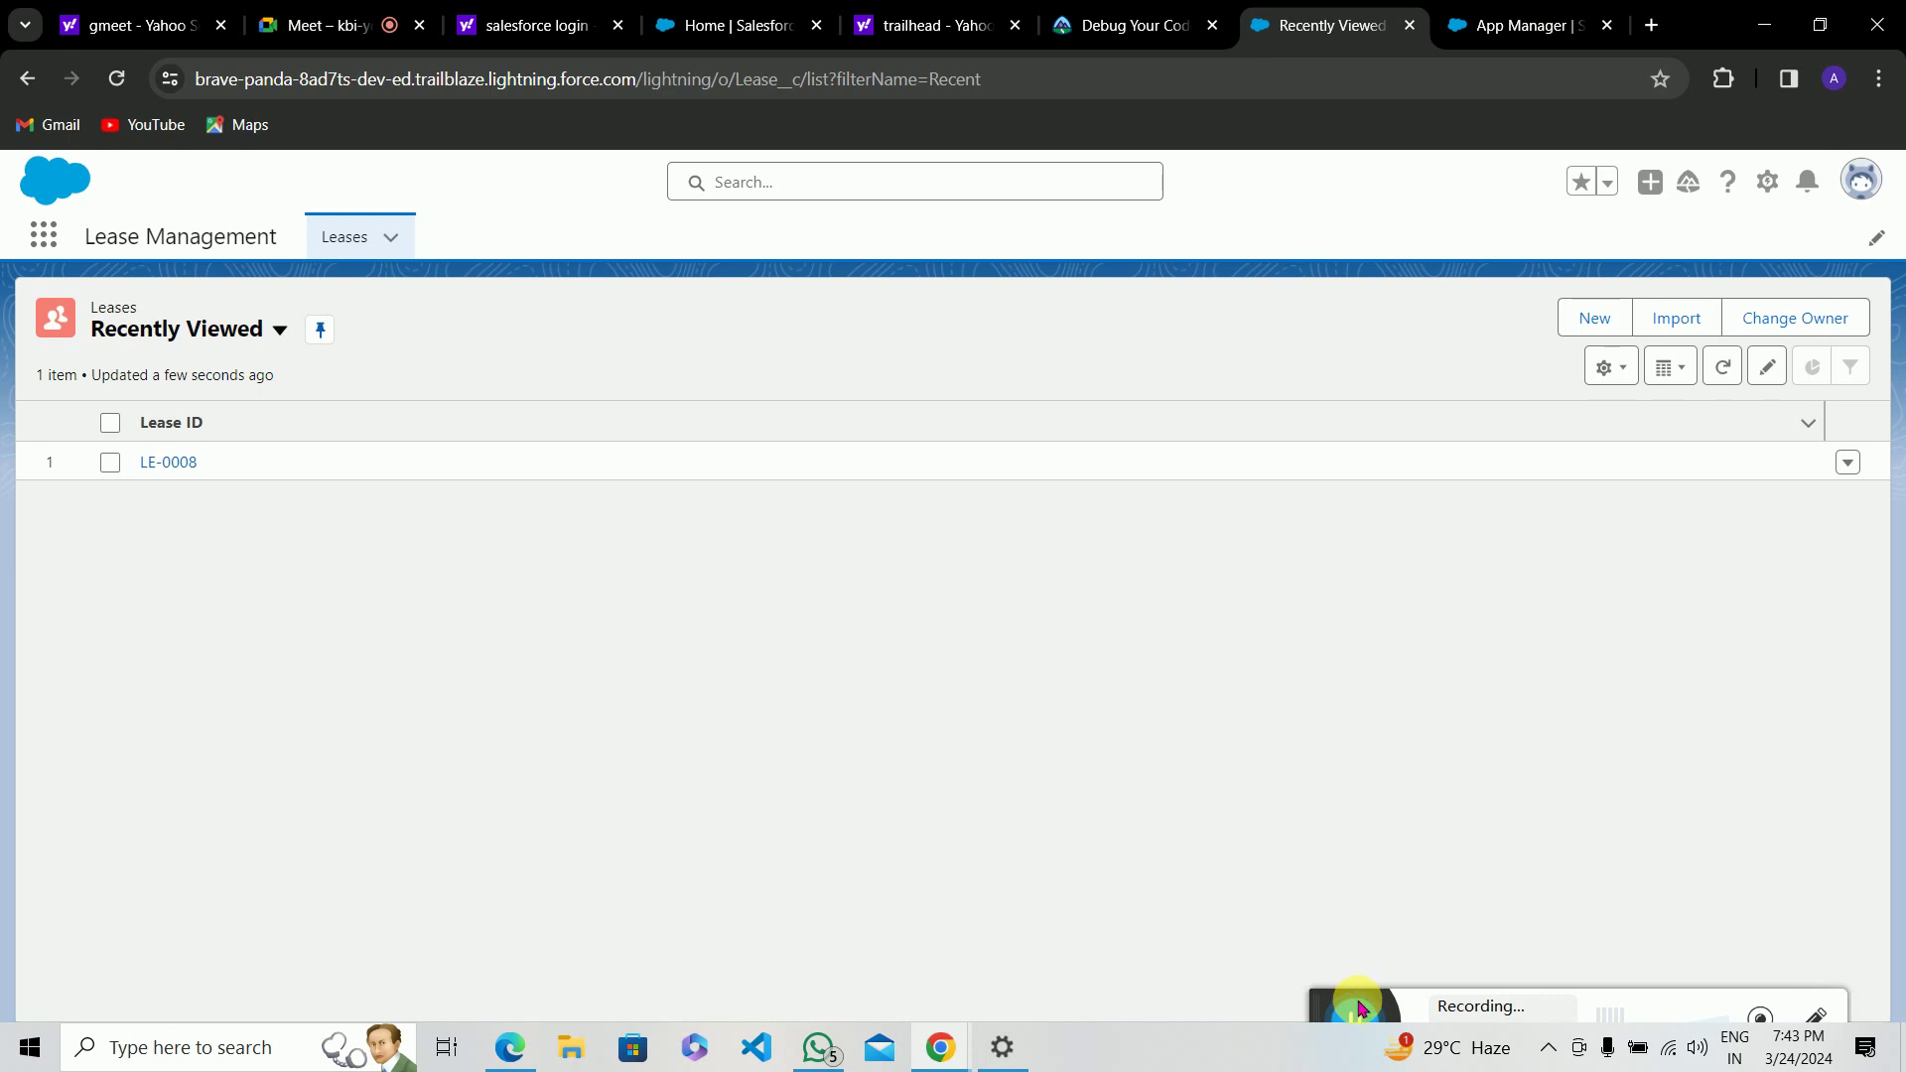
Step: Switch to the Google Meet call and hide the screen-sharing notice
{"action": "mouse_move", "coordinate": [1325, 968]}
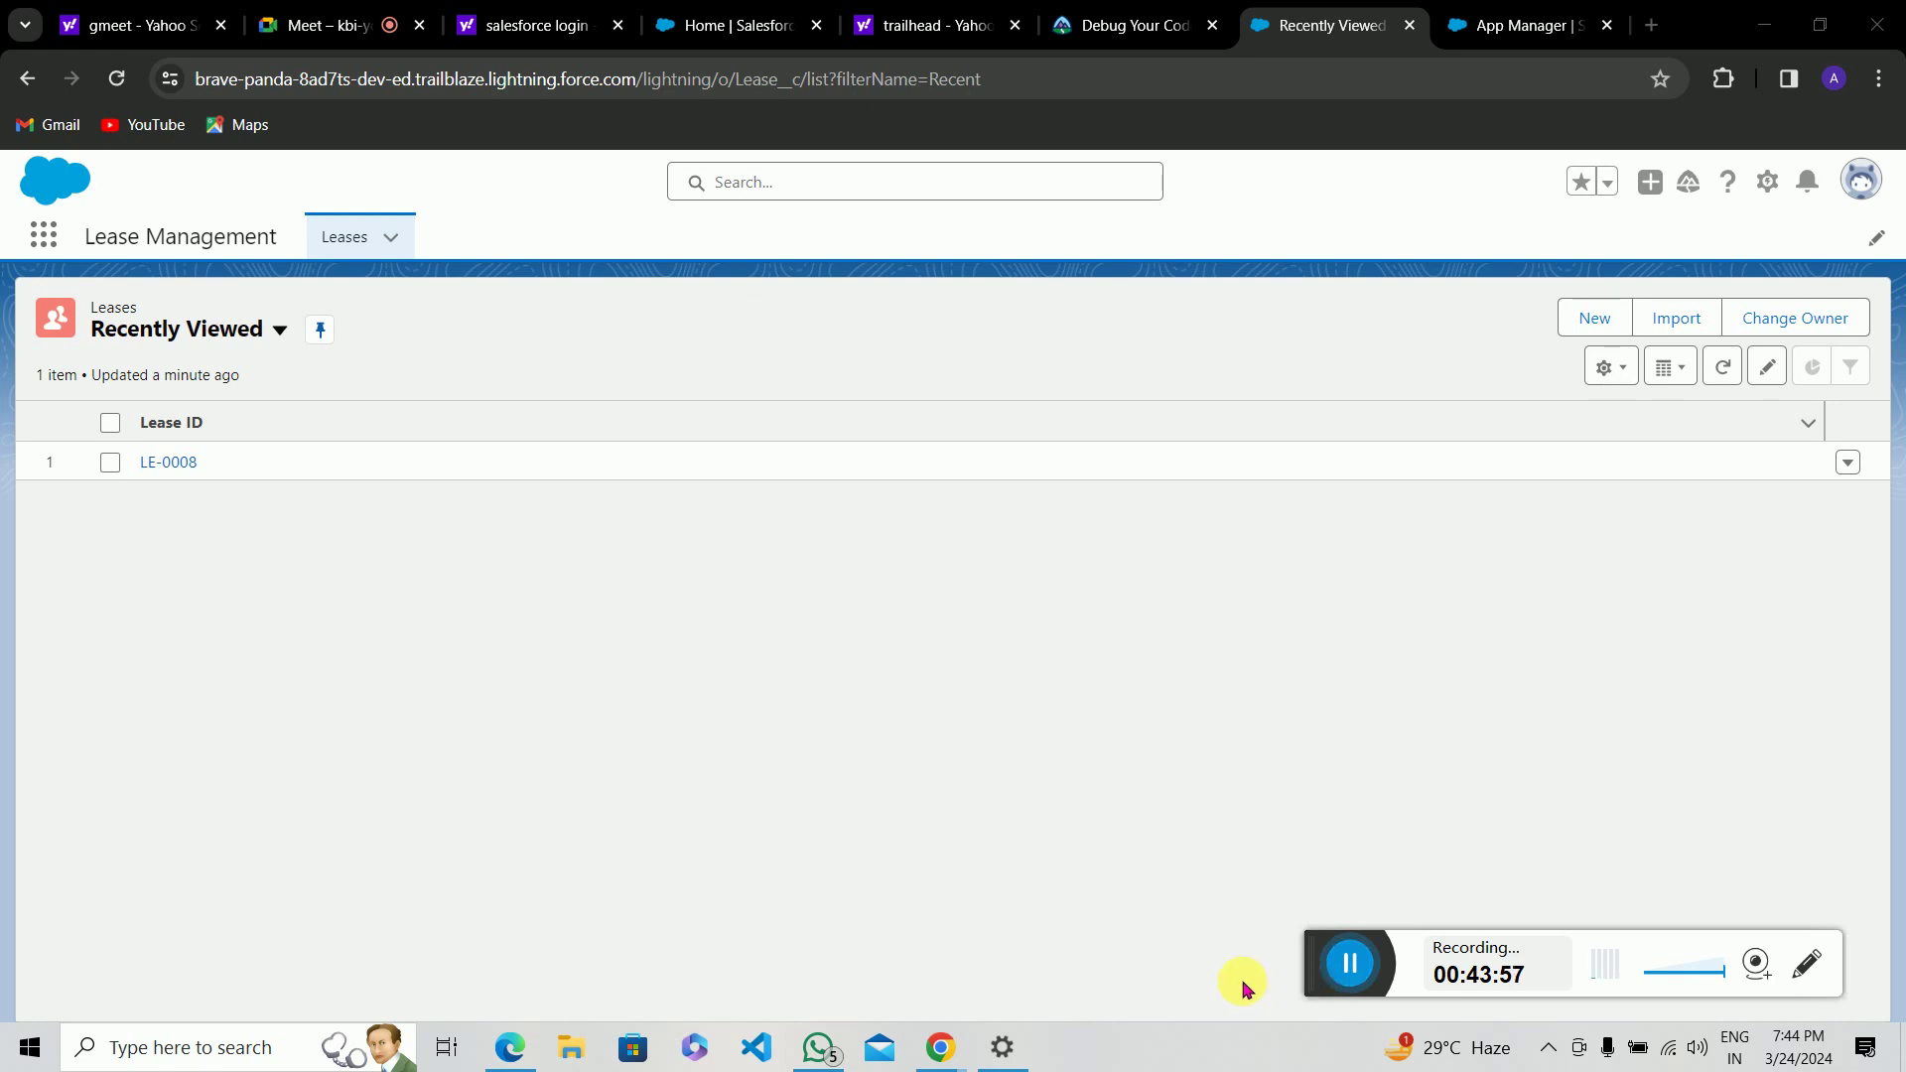
{"action": "mouse_move", "coordinate": [941, 1048]}
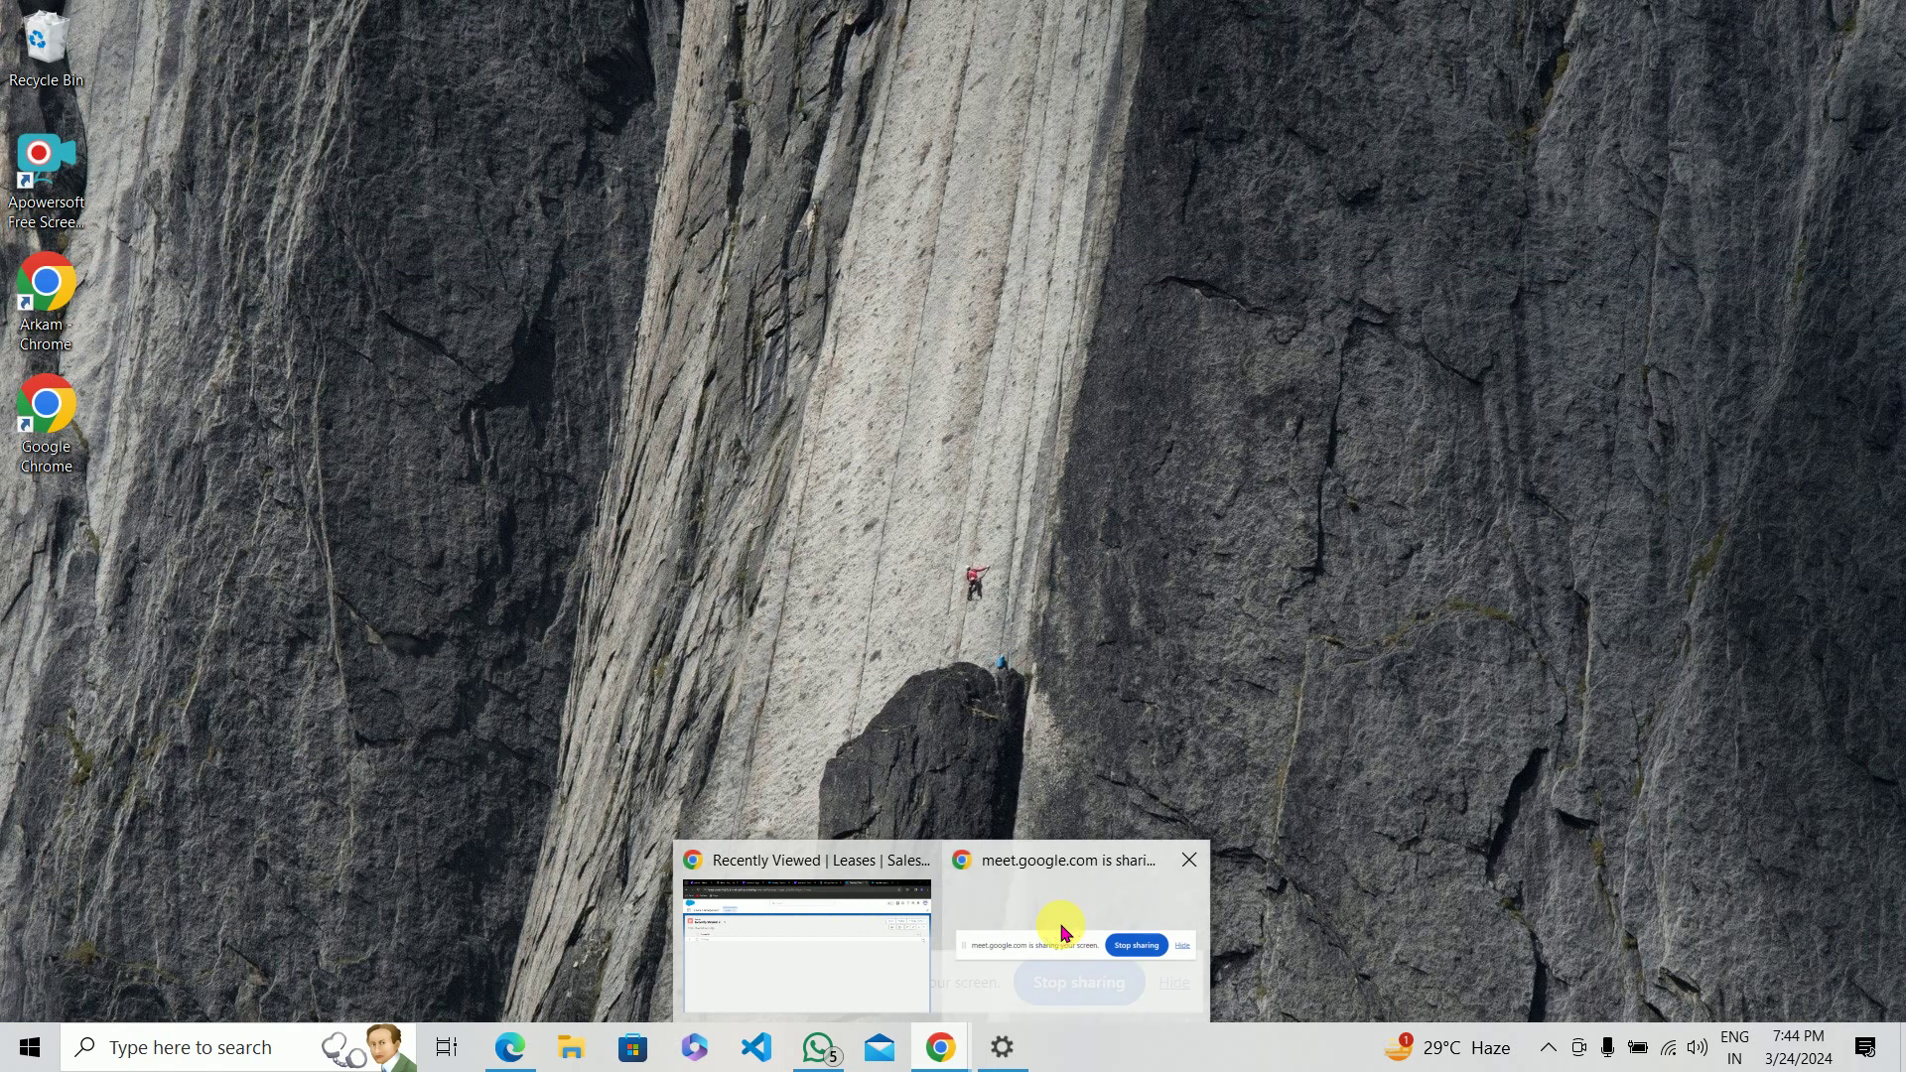
{"action": "left_click", "coordinate": [1058, 923]}
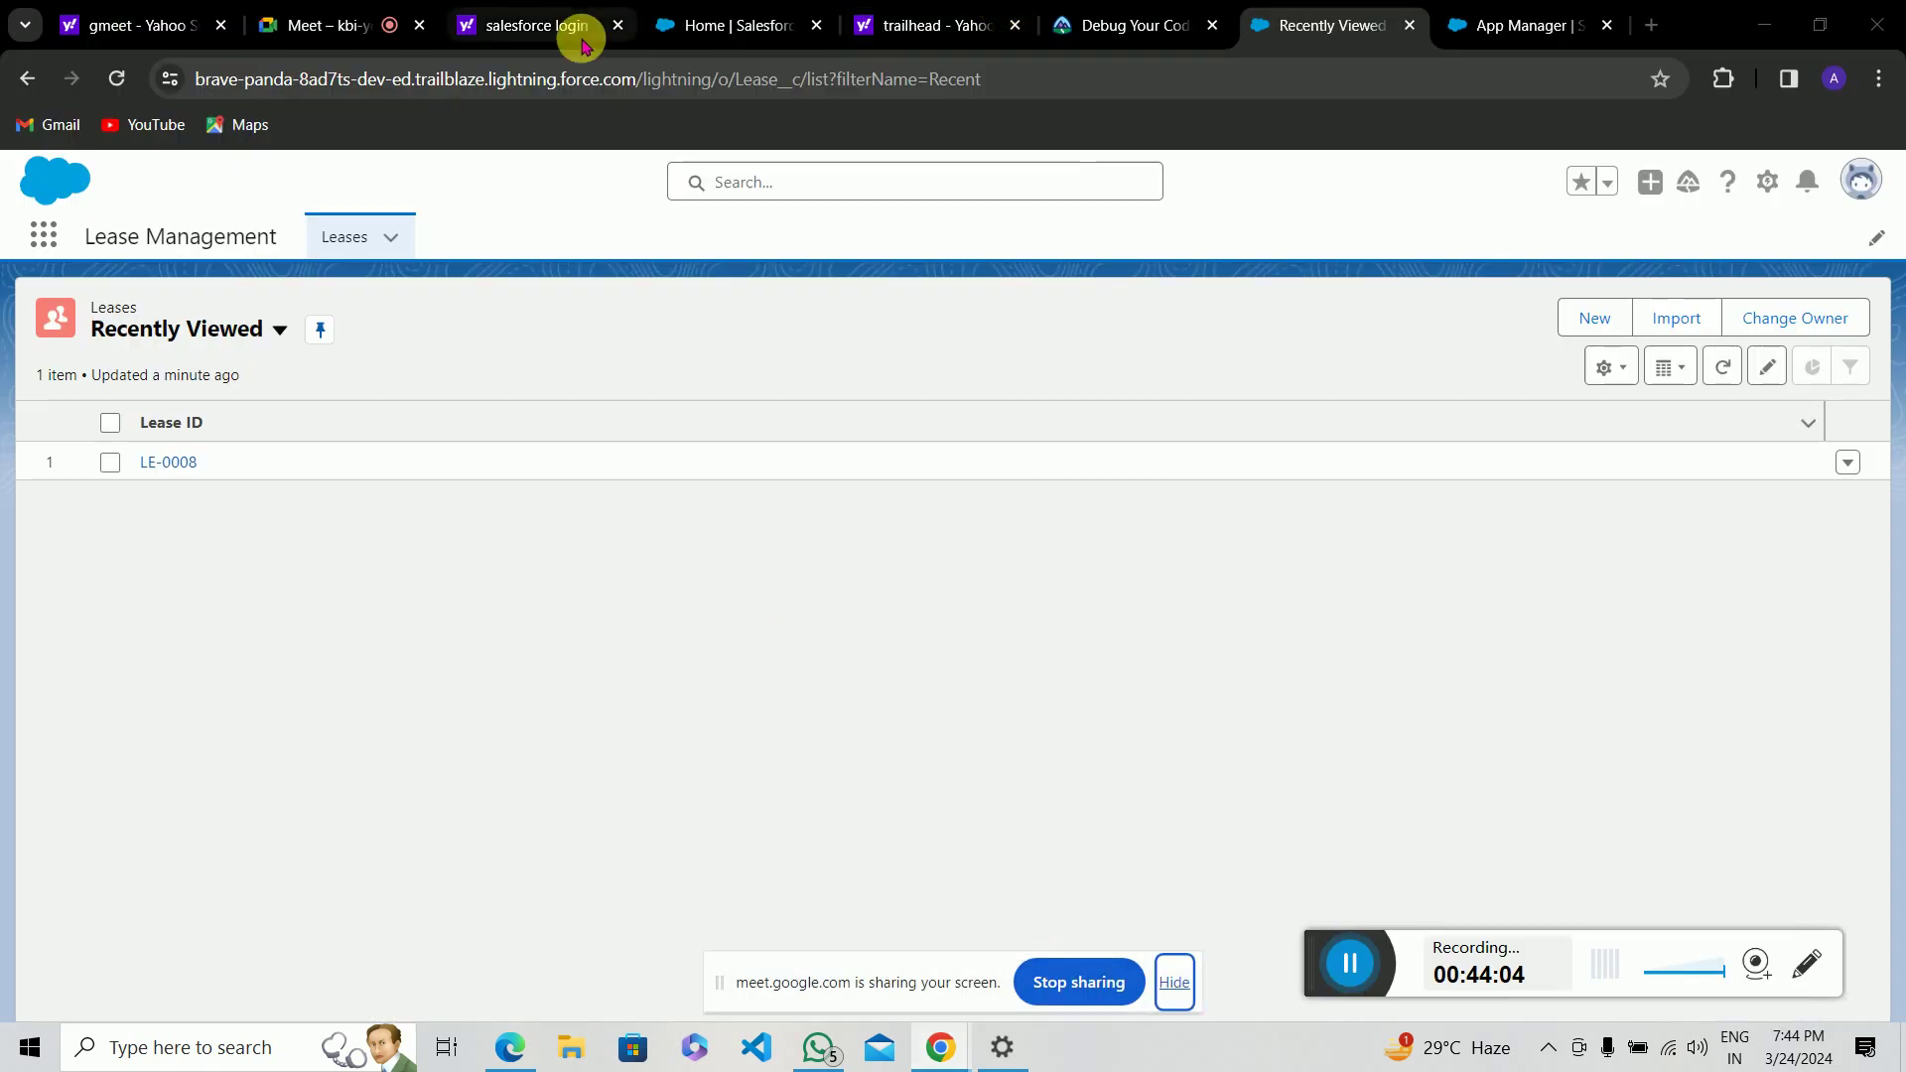
{"action": "left_click", "coordinate": [380, 14]}
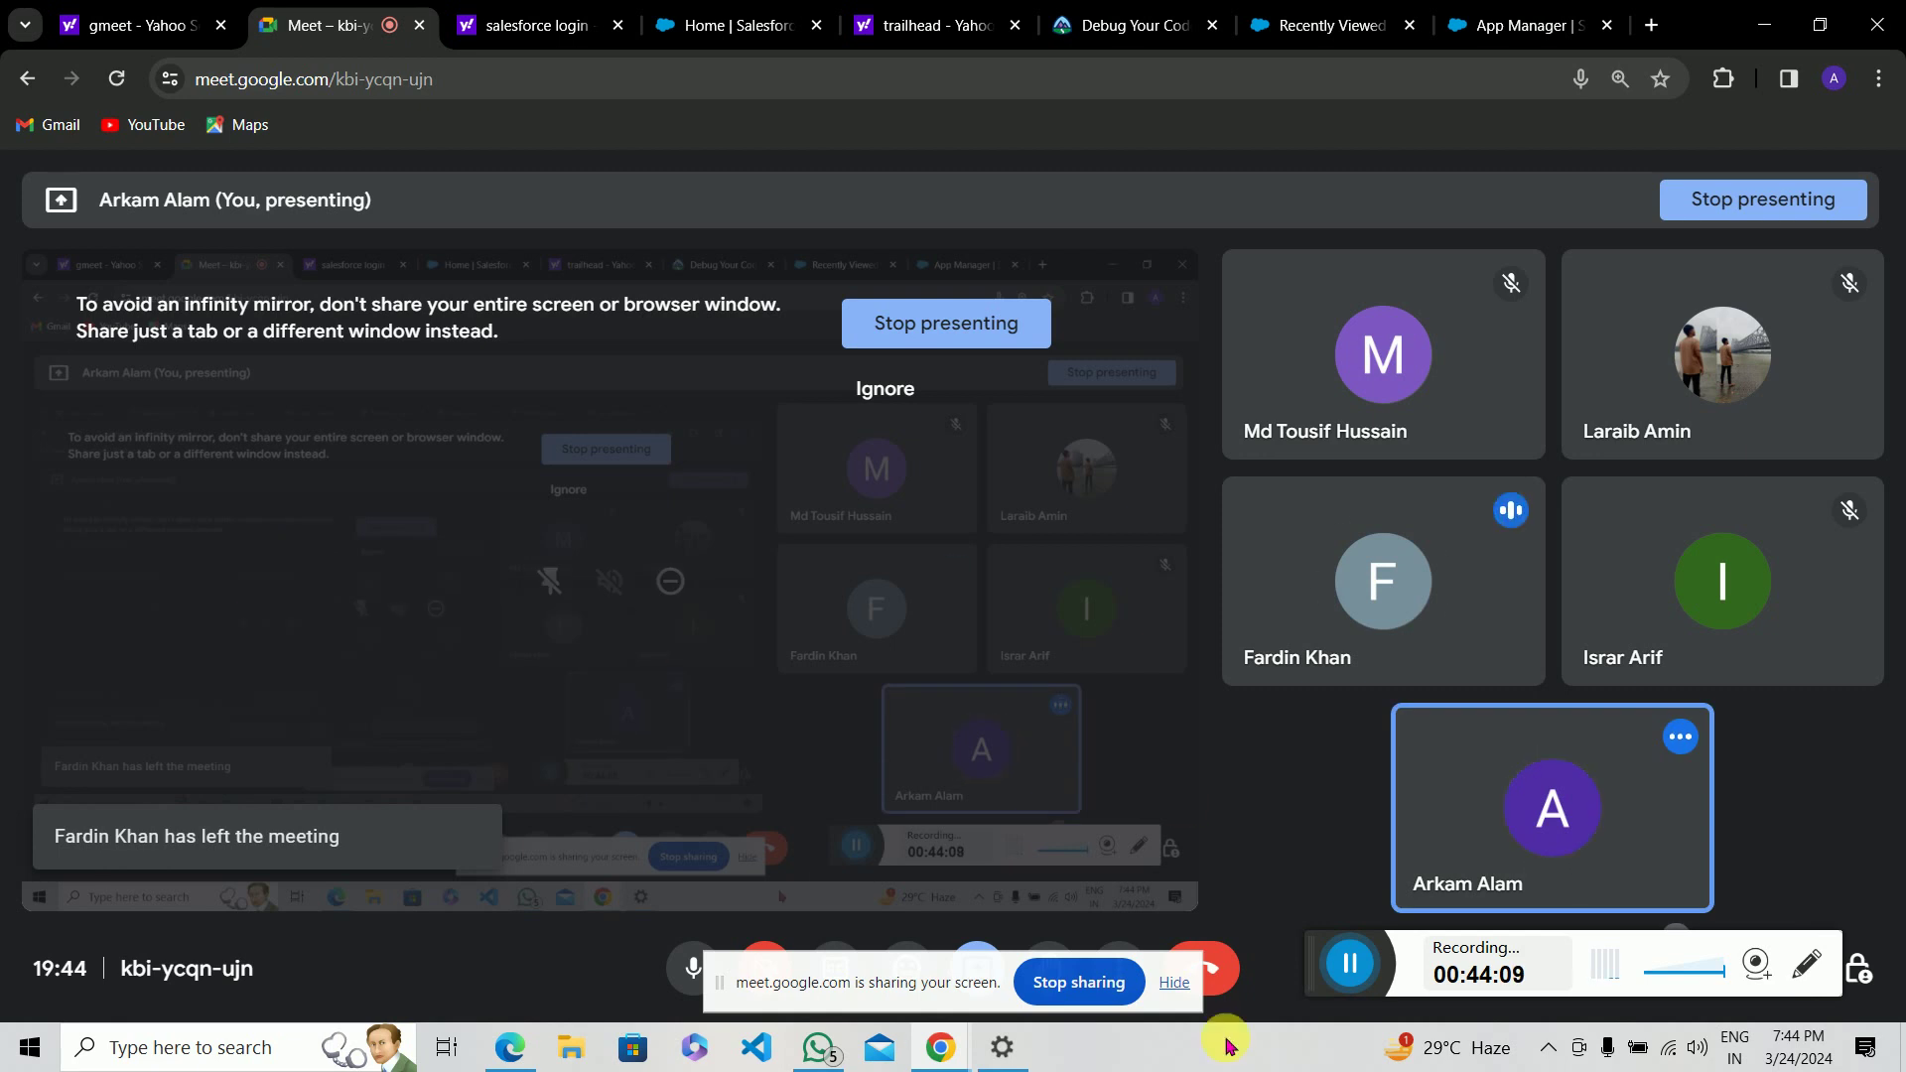
{"action": "left_click", "coordinate": [1173, 982]}
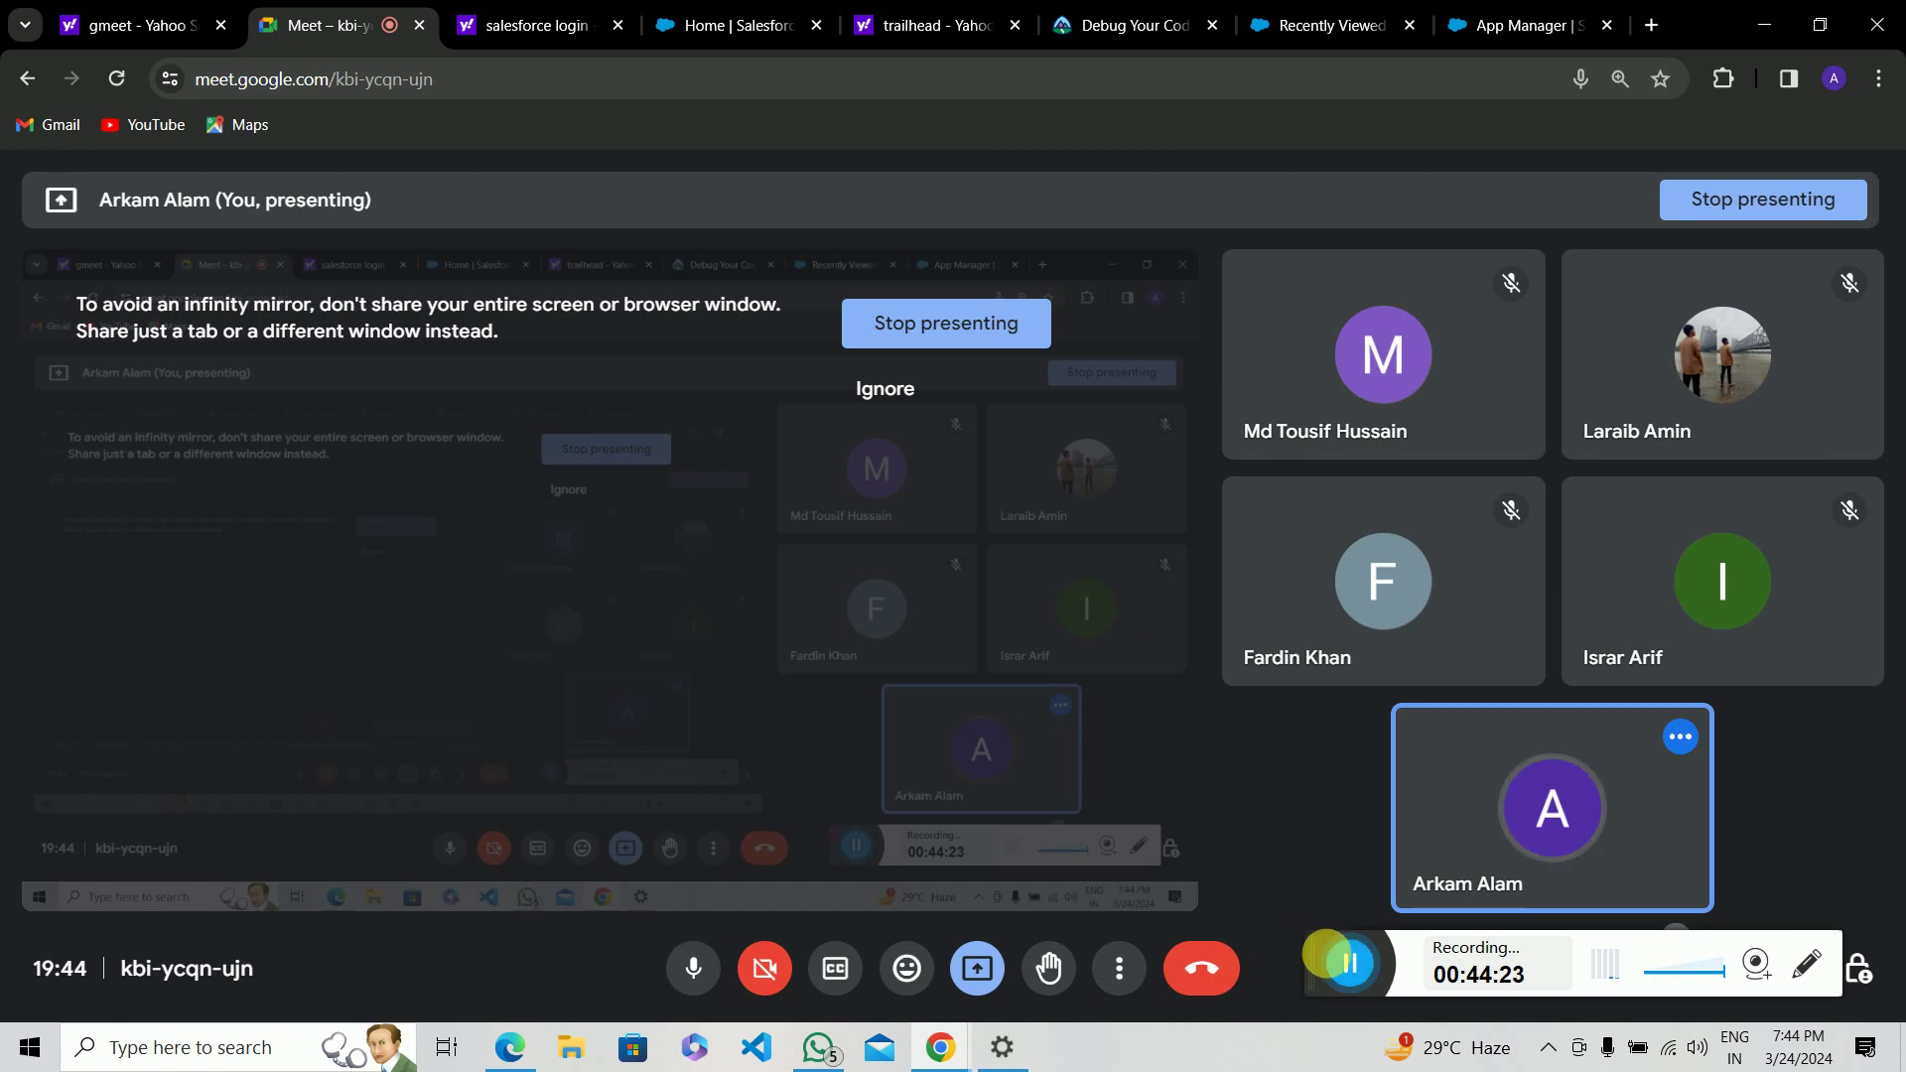
Step: Move the recording toolbar and open the meeting's in-call messages
{"action": "left_click_drag", "start_coordinate": [1344, 954], "coordinate": [950, 997]}
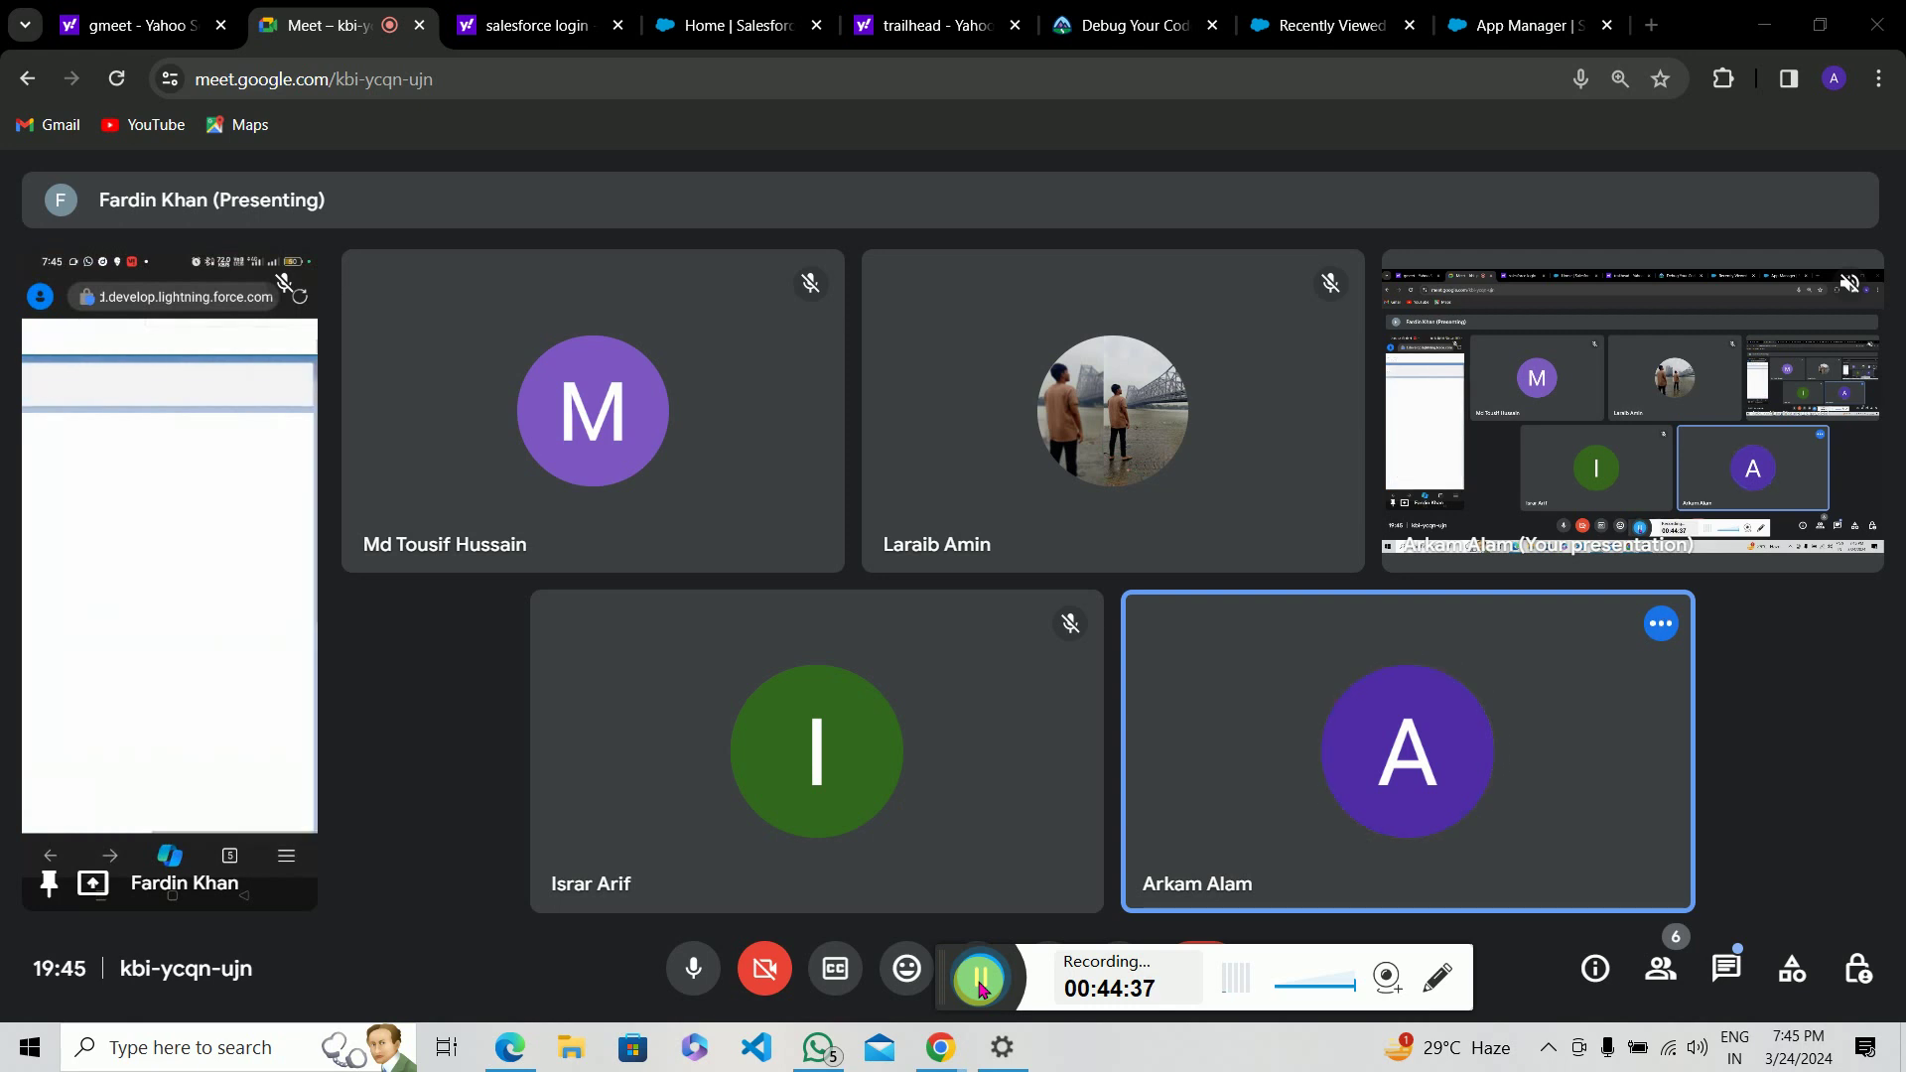
{"action": "left_click", "coordinate": [979, 981]}
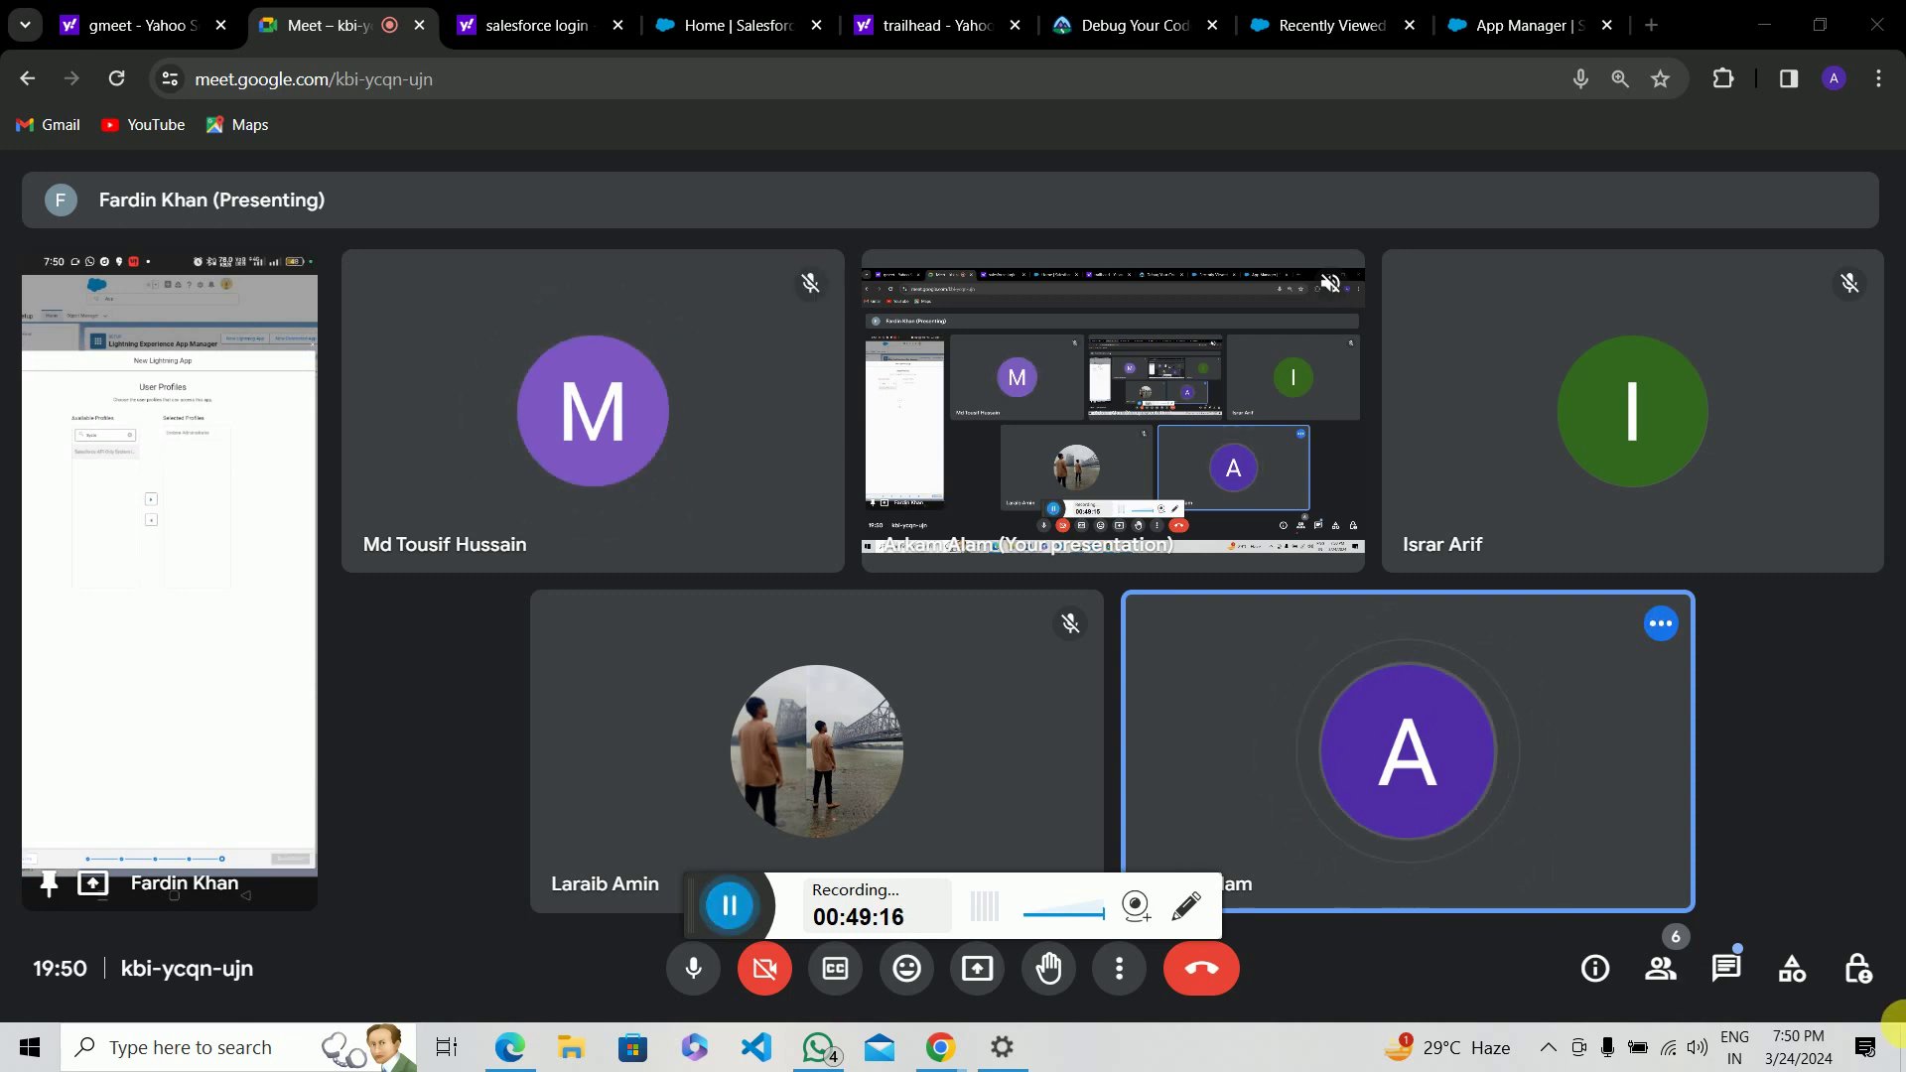
{"action": "left_click", "coordinate": [1737, 973]}
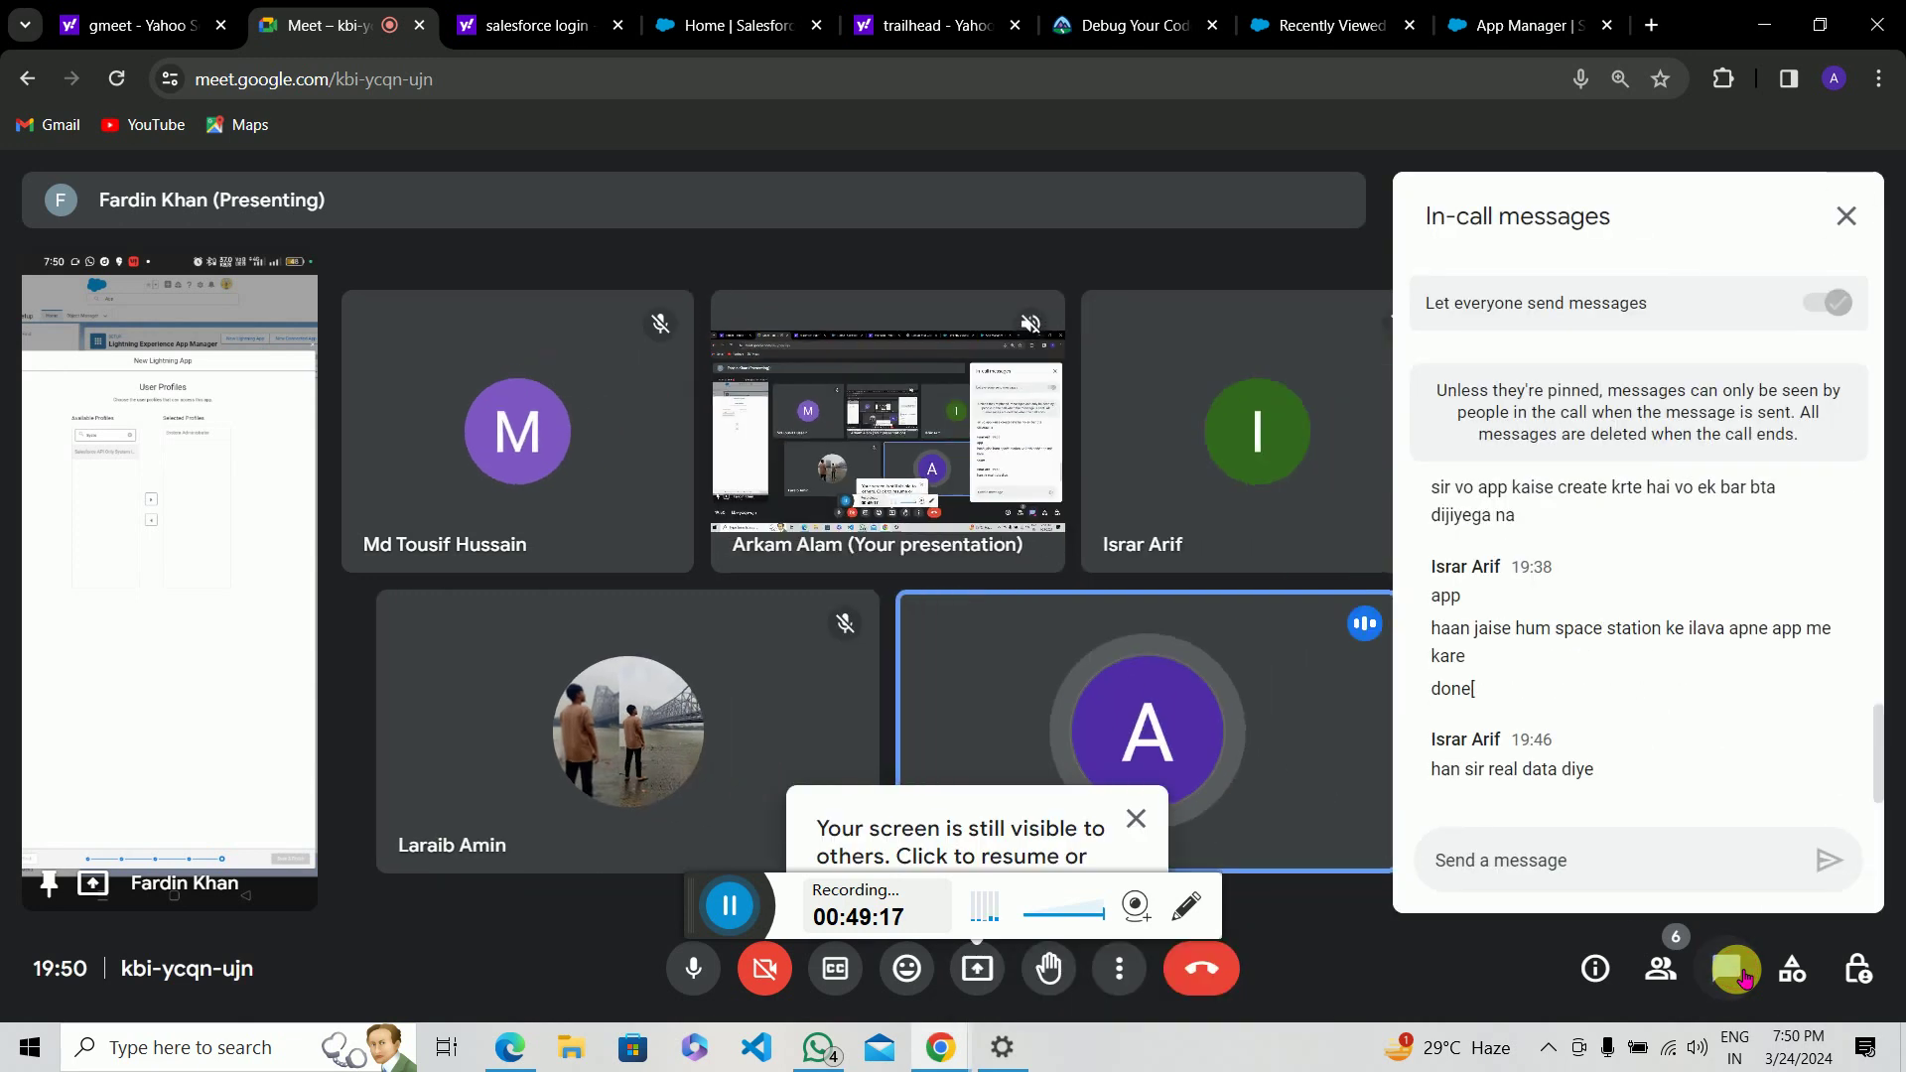